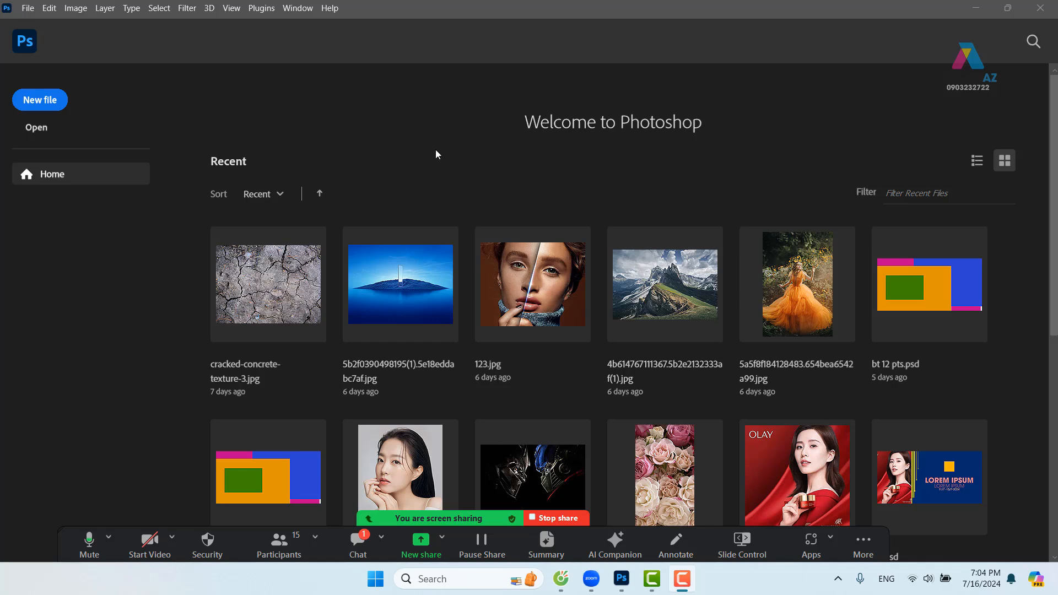
# Start a new document and review its name, width, height and measurement unit options.
pyautogui.click(46, 105)
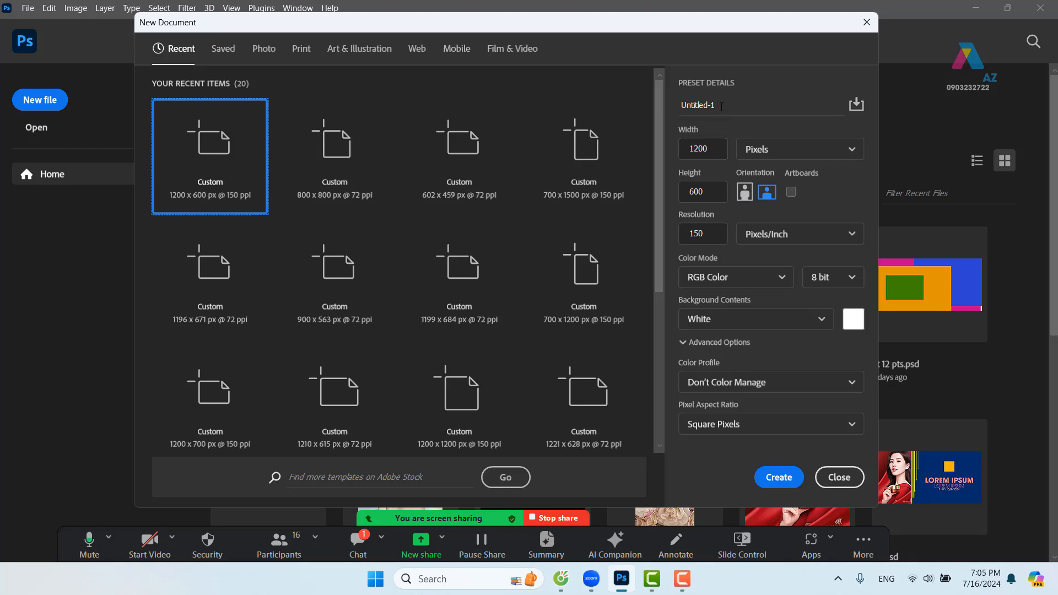
pyautogui.press('Tab')
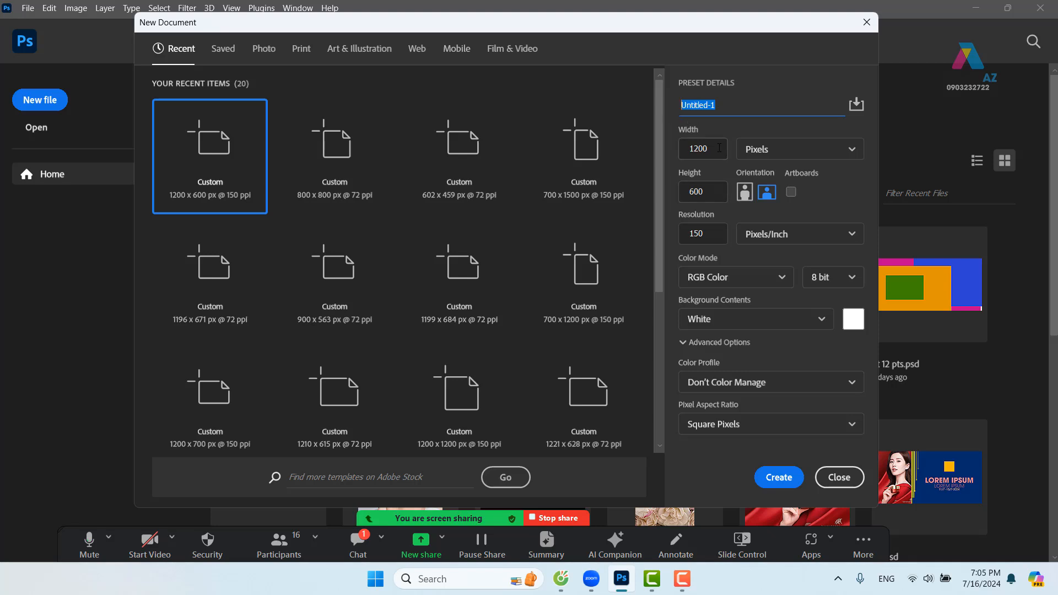
pyautogui.press('Tab')
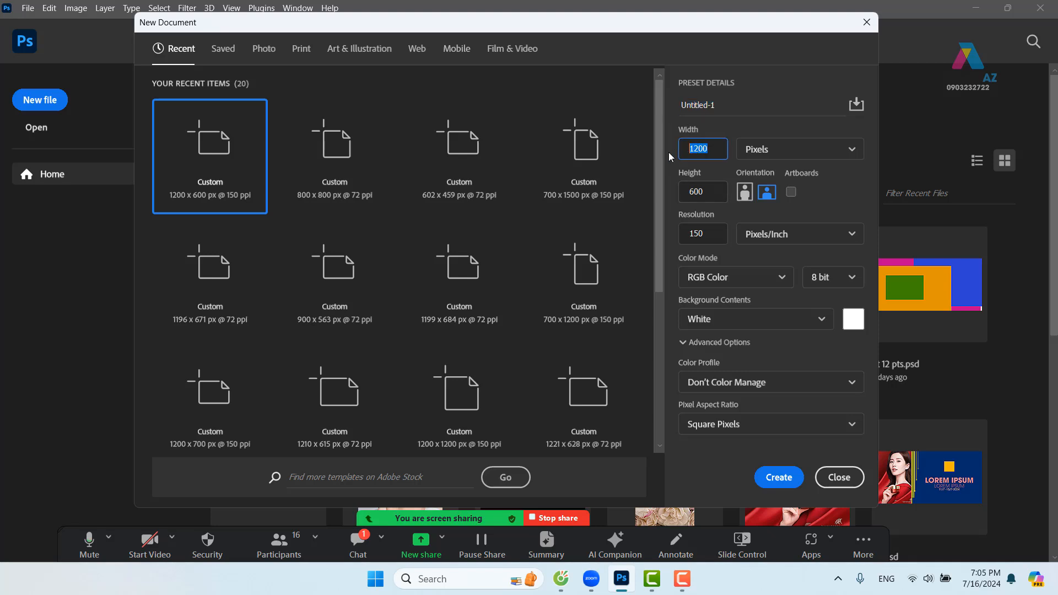
pyautogui.press('Tab')
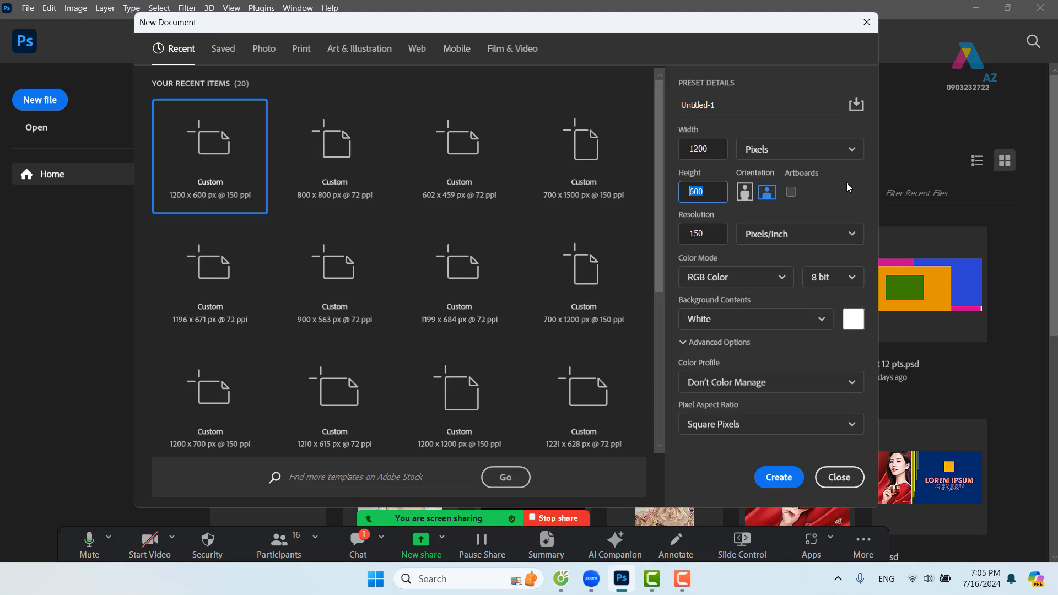
pyautogui.click(835, 155)
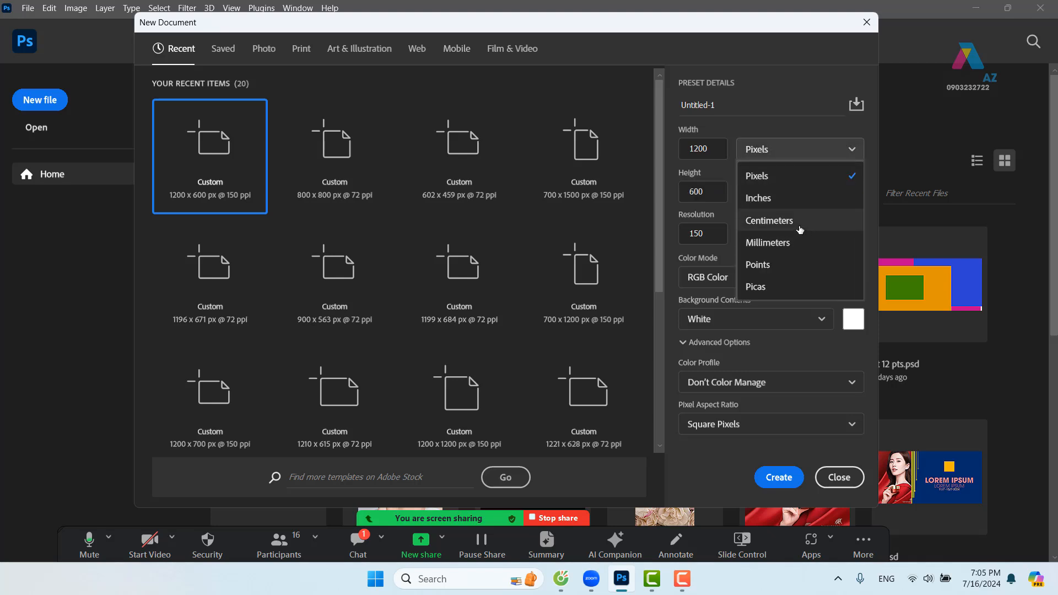
pyautogui.click(792, 58)
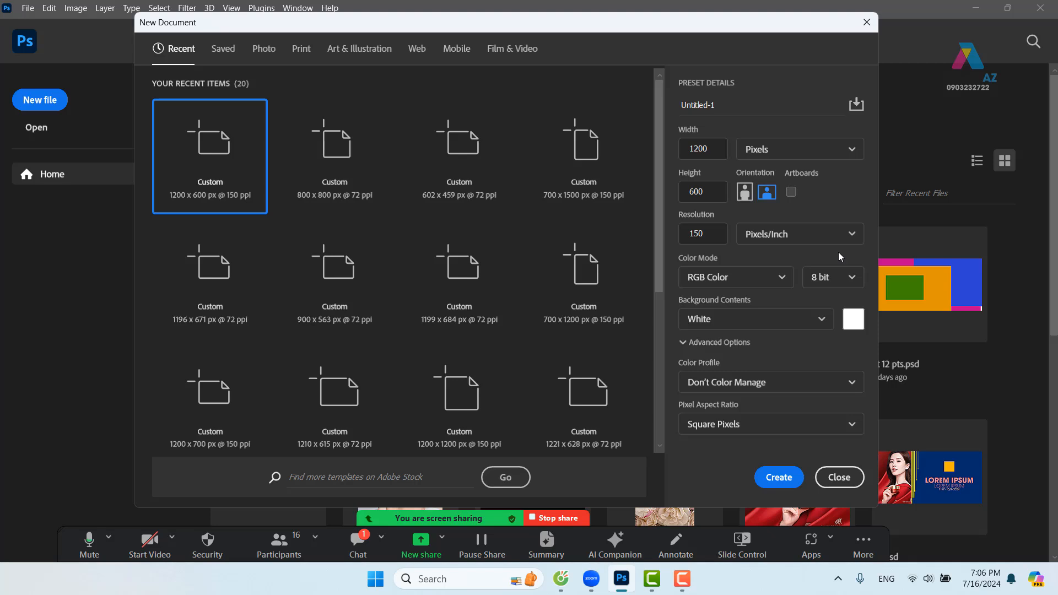
# Compare the Web and Print document presets, and set the size units of the Print Letter preset to pixels.
pyautogui.click(419, 50)
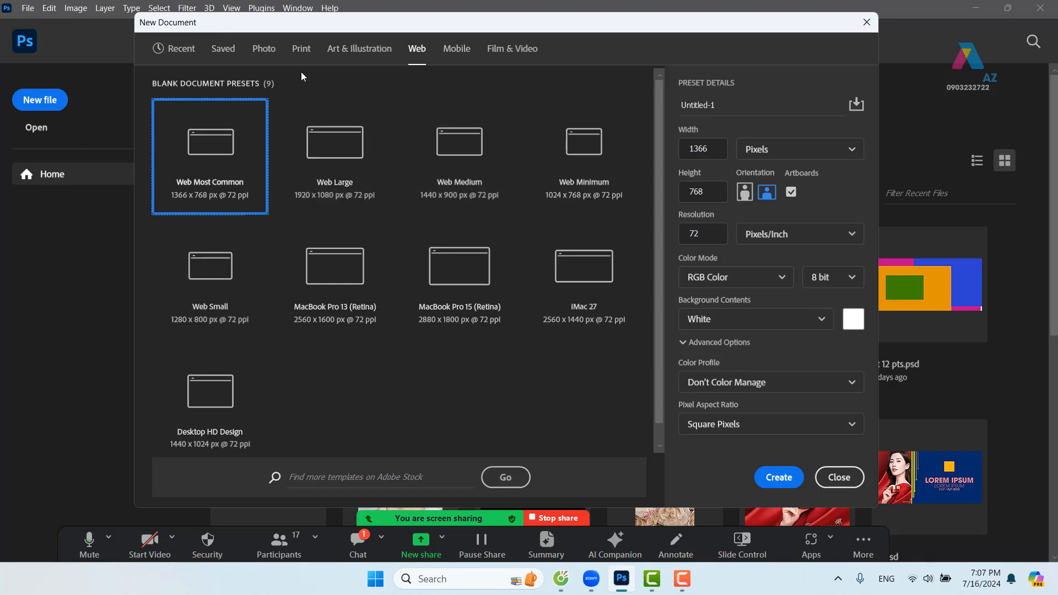
pyautogui.click(298, 53)
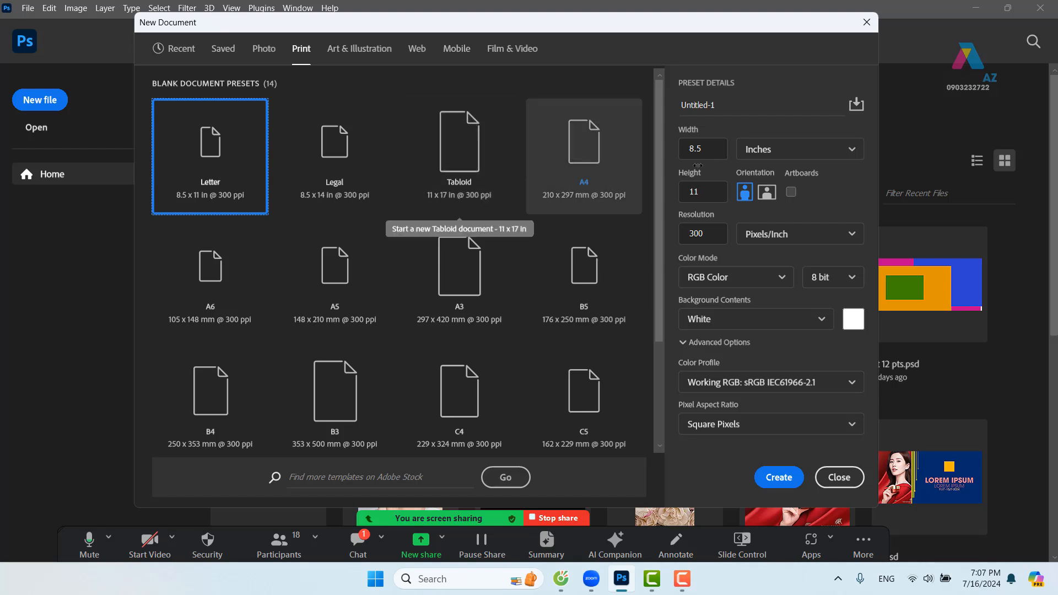
pyautogui.click(778, 158)
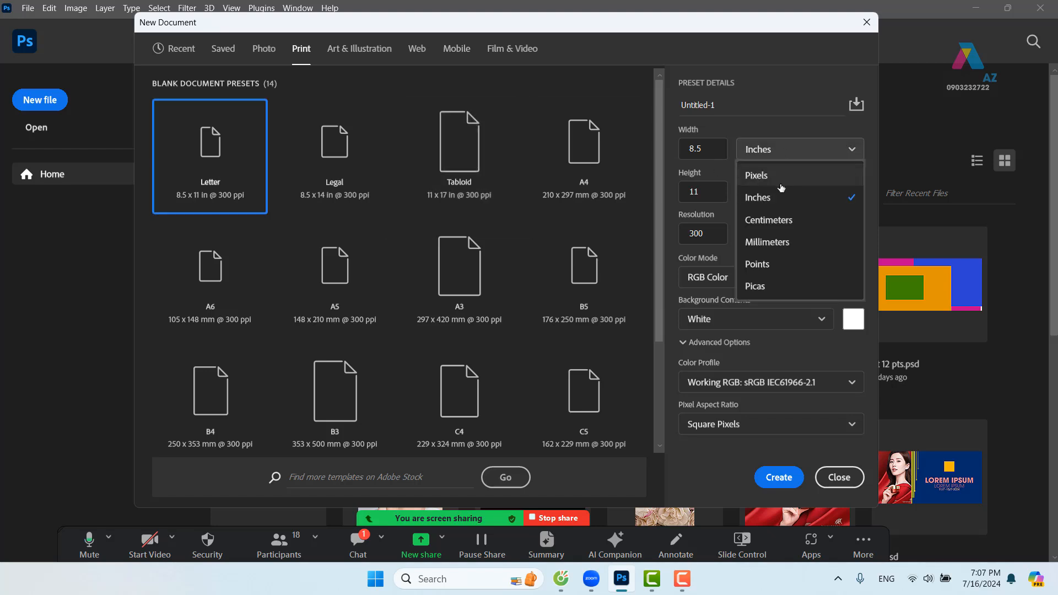
pyautogui.click(780, 176)
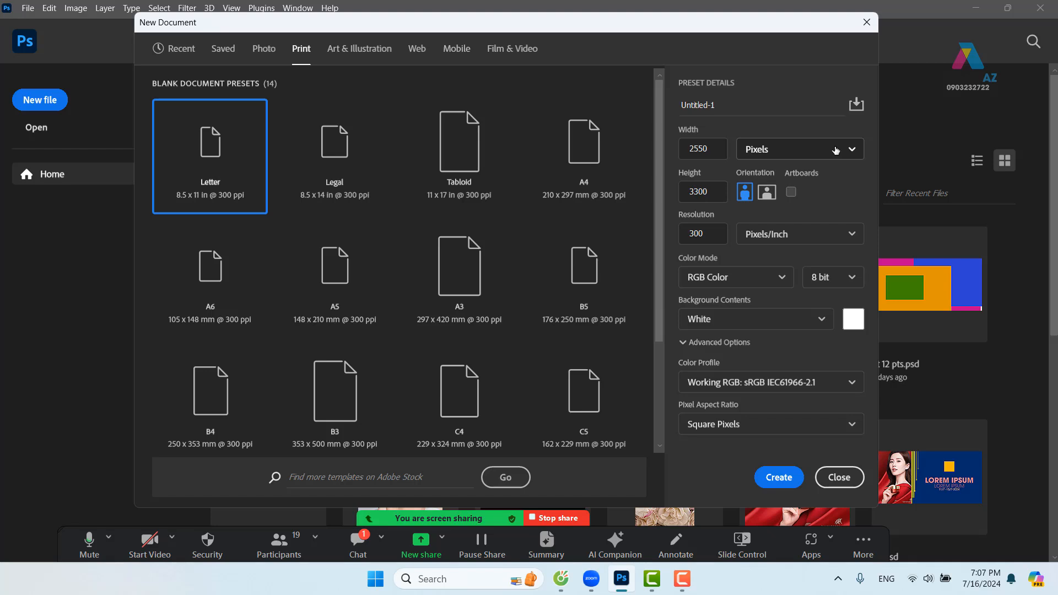
# Create the document with a width of 1200 pixels, a height of 600 pixels and a resolution of 150 pixels/inch.
pyautogui.click(702, 149)
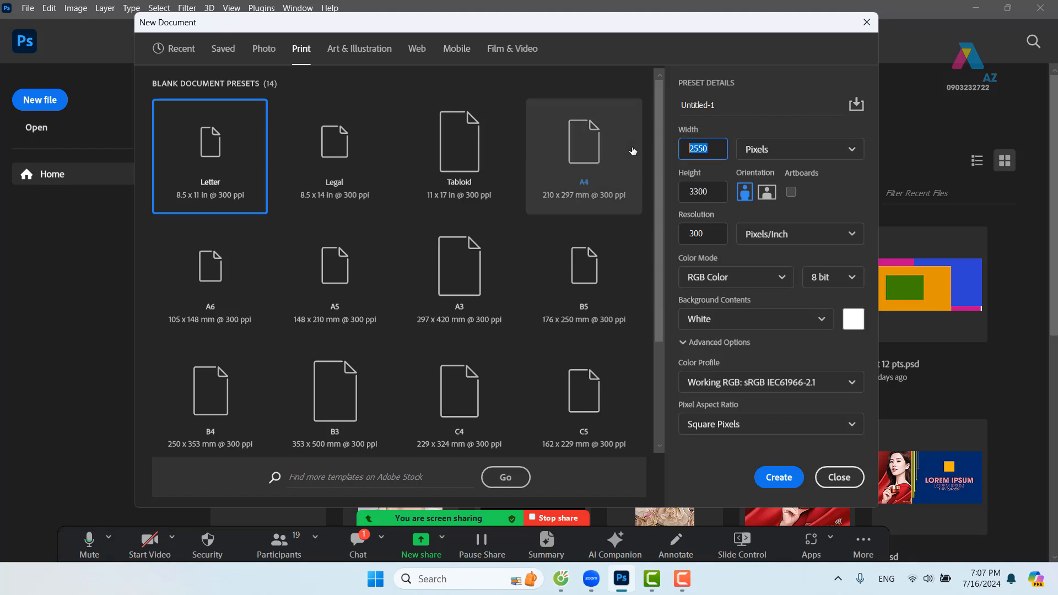
pyautogui.write('1200')
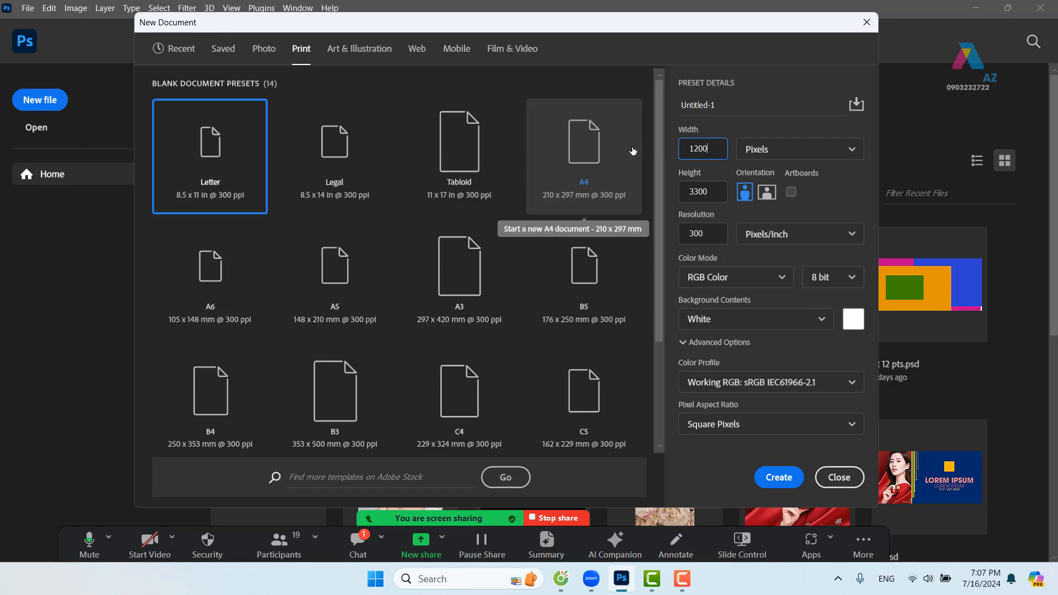
pyautogui.press('Tab')
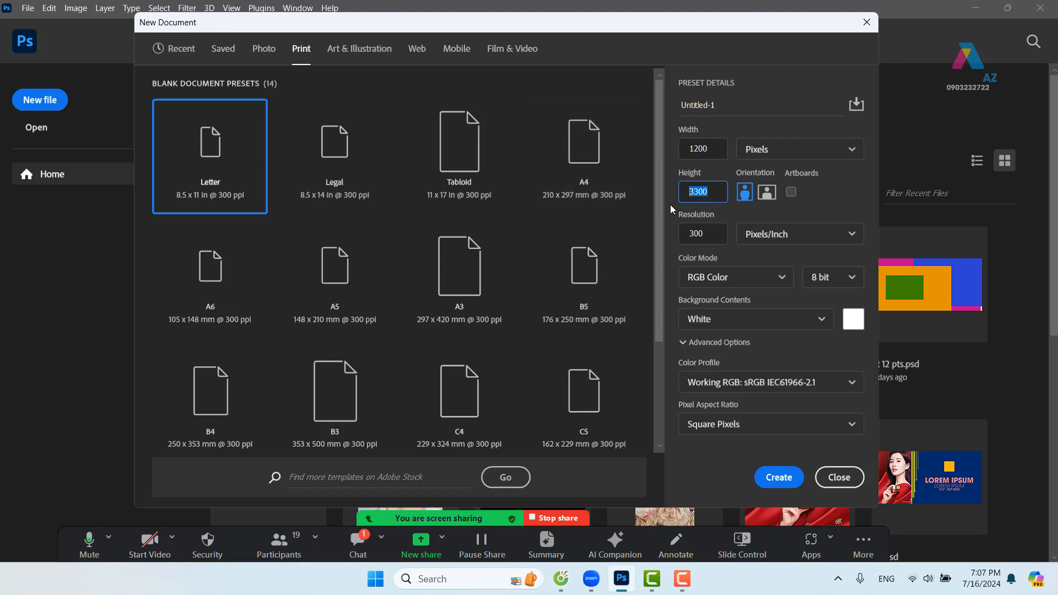
pyautogui.write('600')
pyautogui.press('Tab')
pyautogui.write('150')
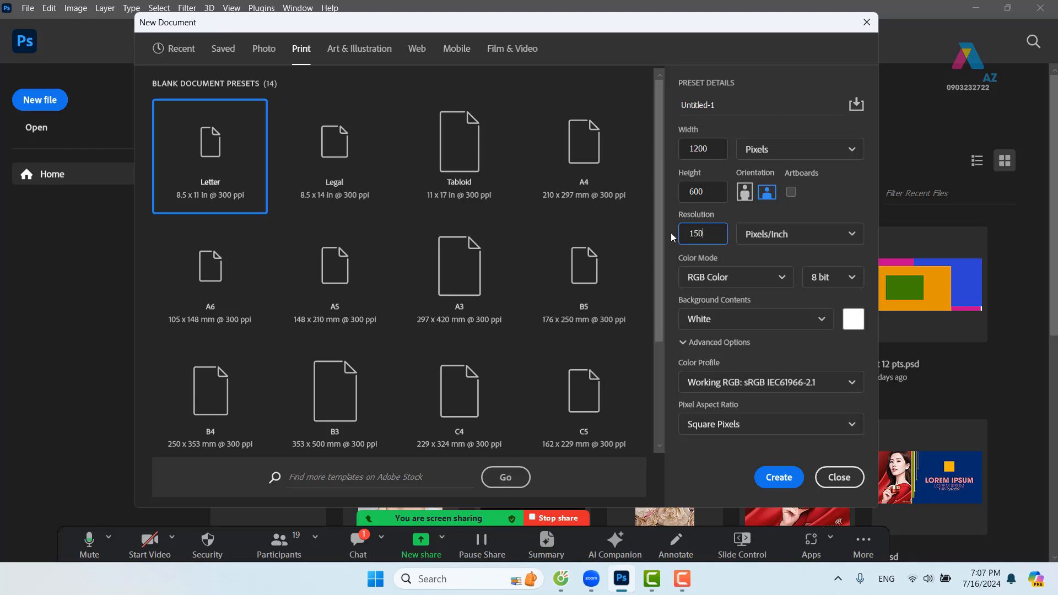
pyautogui.click(845, 197)
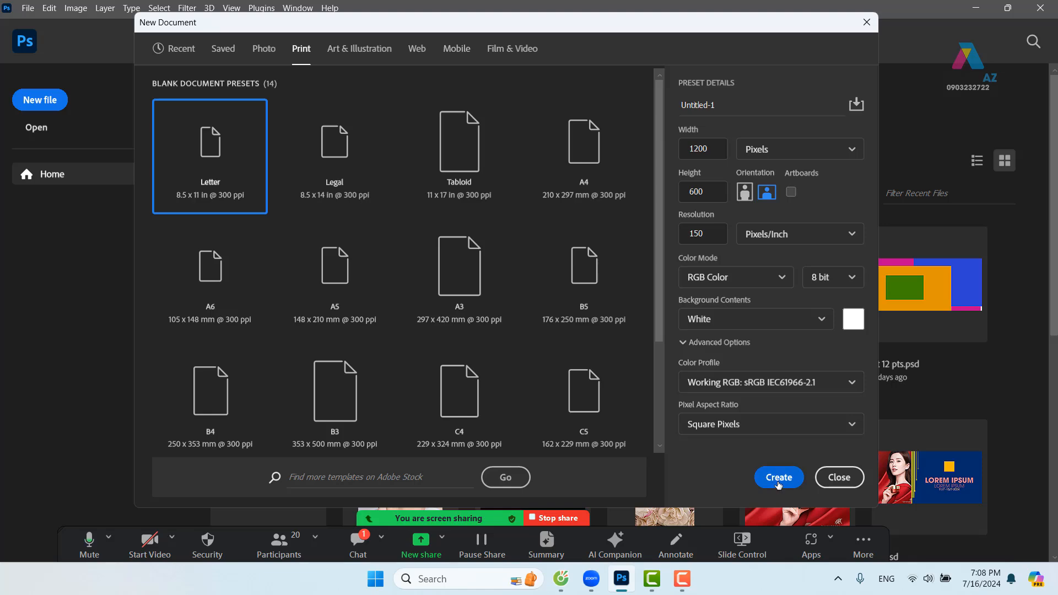
pyautogui.click(778, 484)
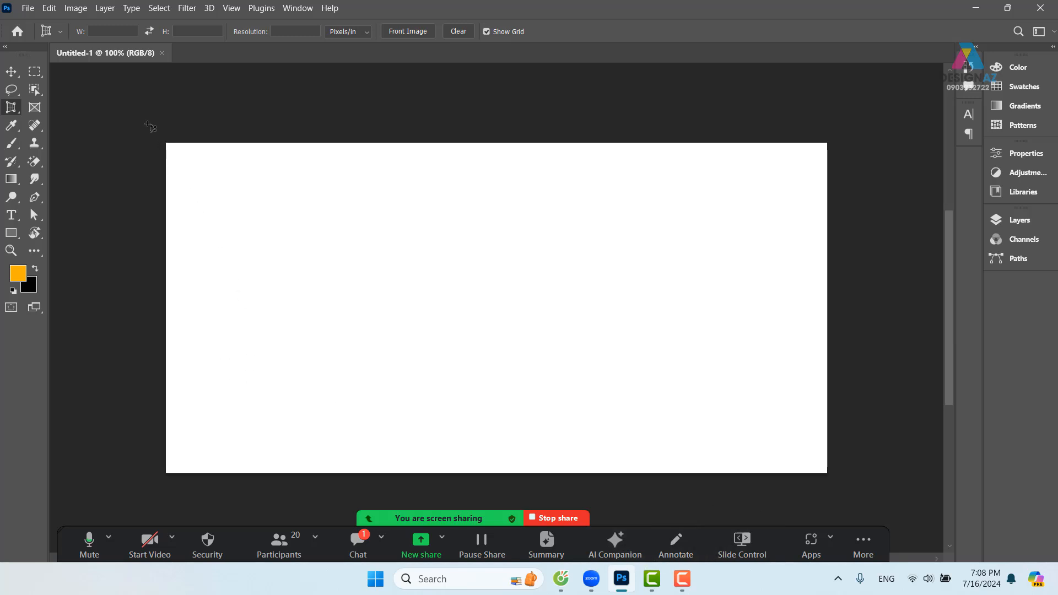
# Check the document's width, height and resolution in Image Size without changing them.
pyautogui.click(77, 9)
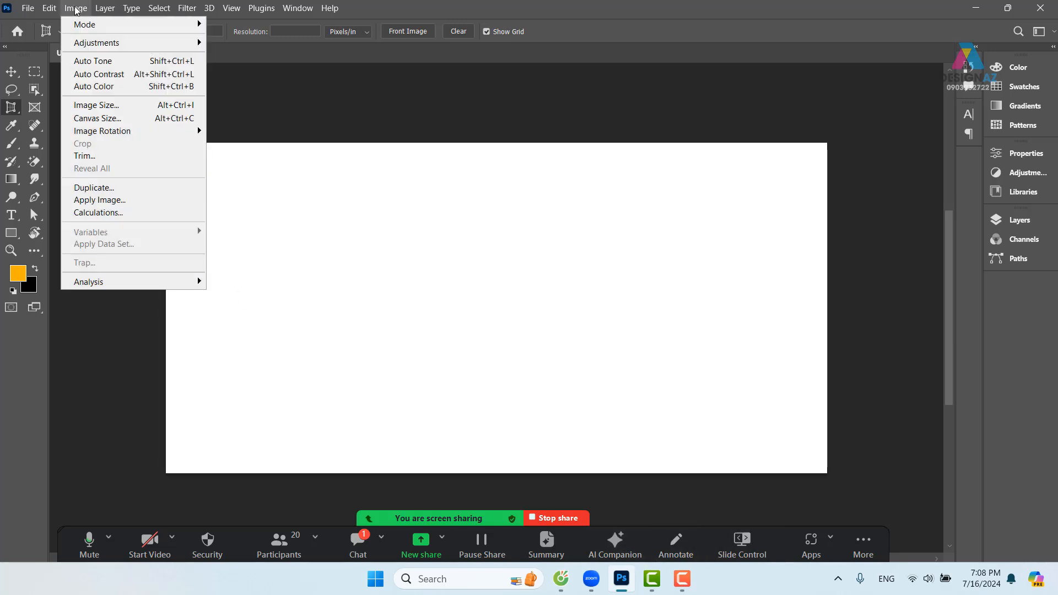
pyautogui.click(125, 110)
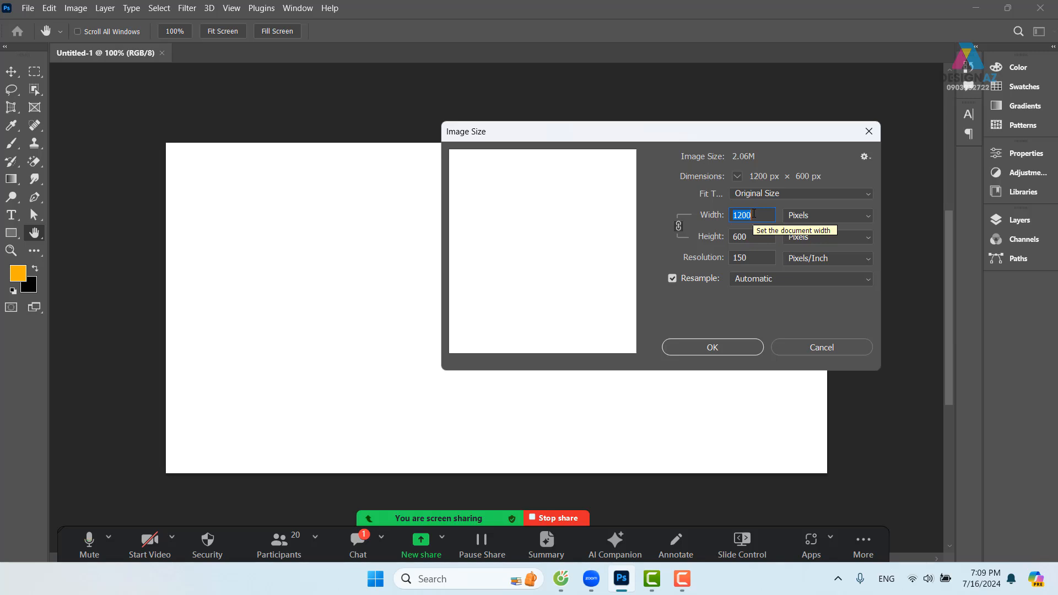
pyautogui.click(753, 215)
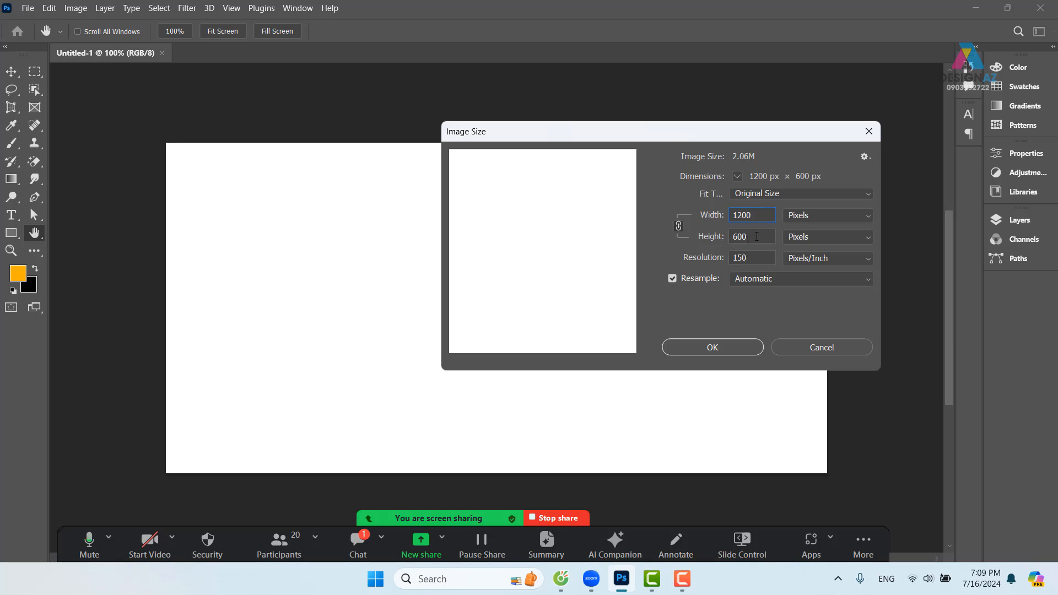
pyautogui.click(858, 353)
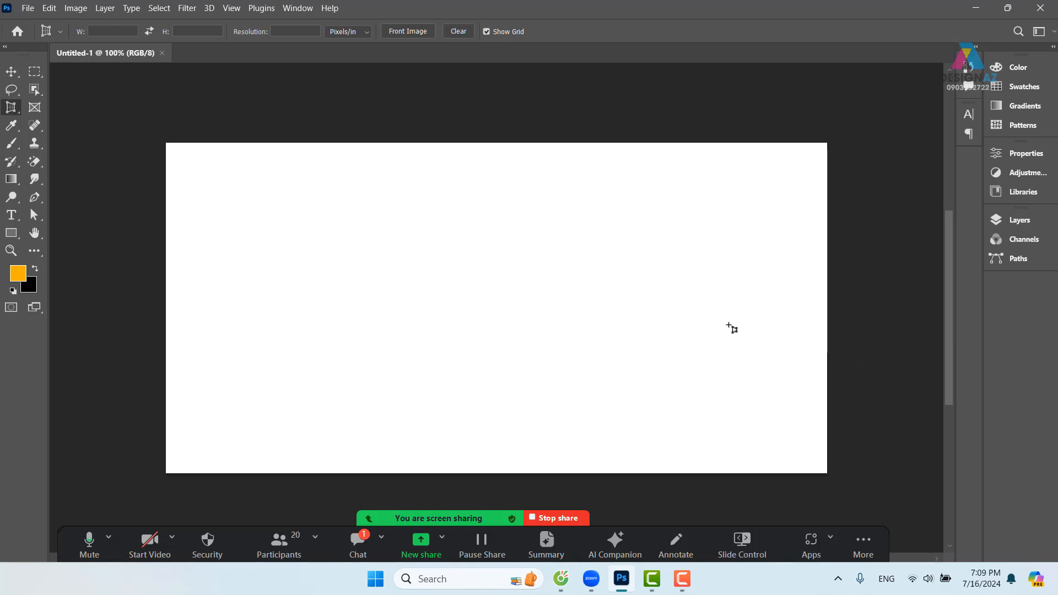
# Unlock the Background layer so it turns into a regular layer.
pyautogui.press('F6')
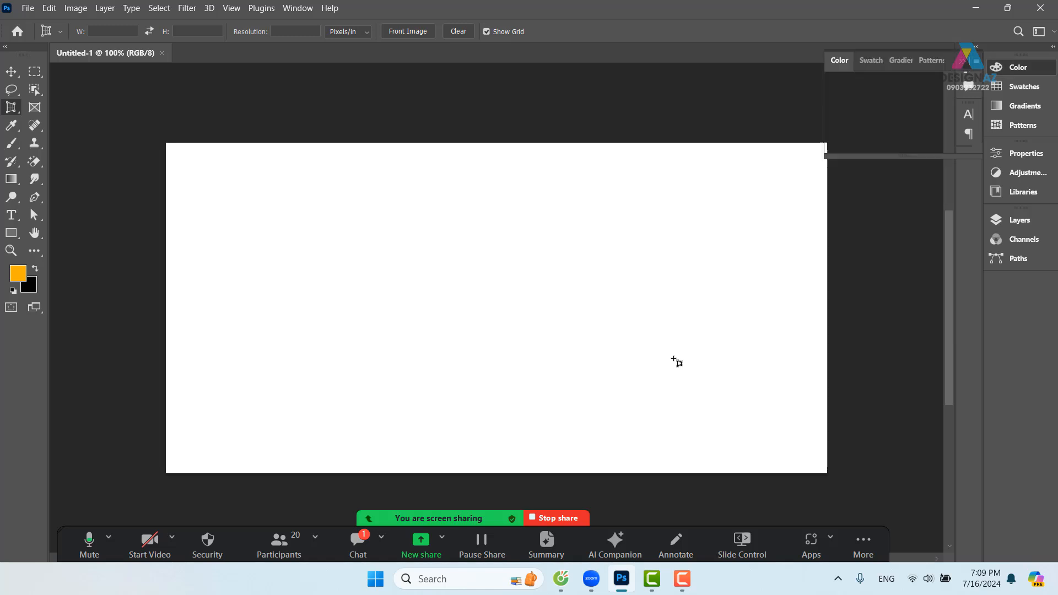
pyautogui.press('F7')
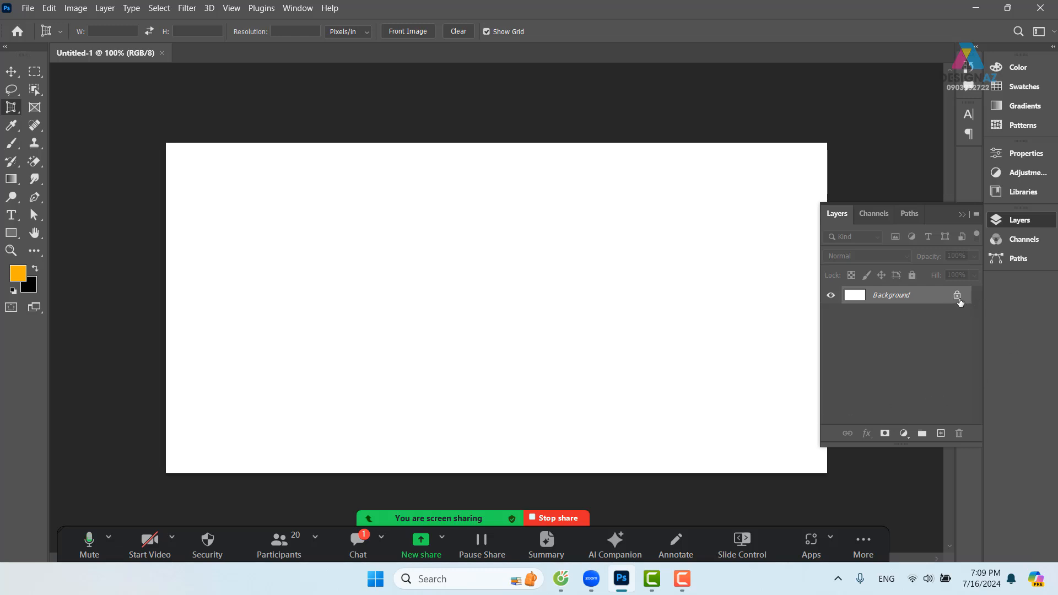
pyautogui.click(959, 300)
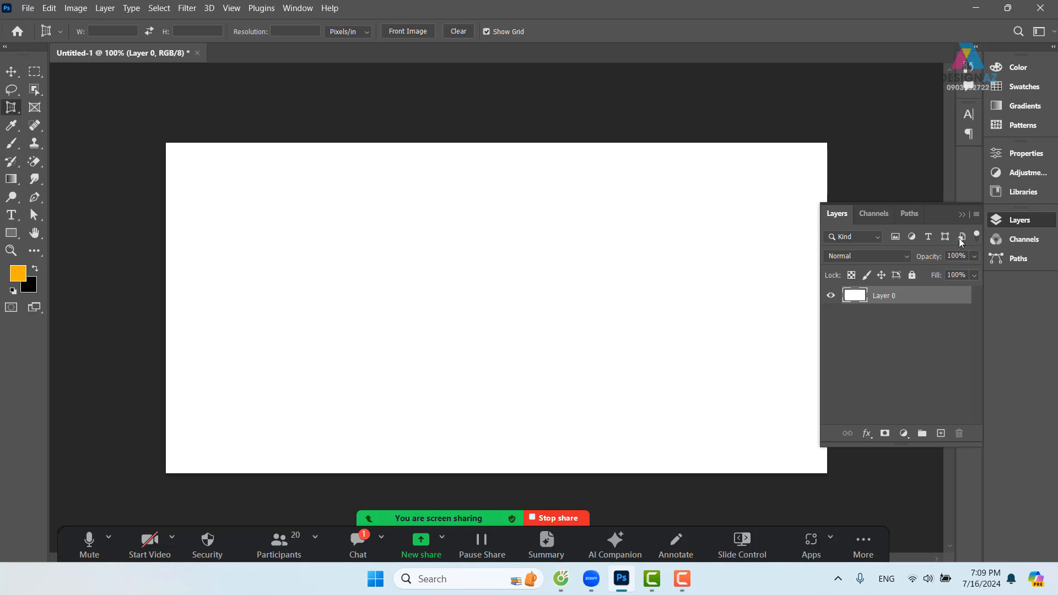
pyautogui.click(963, 215)
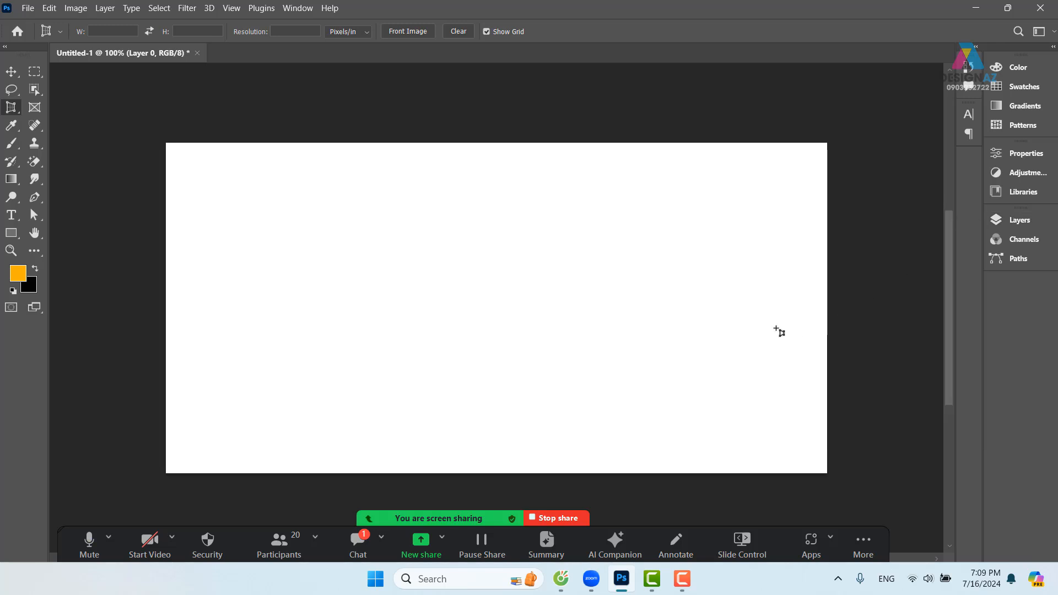
# Activate the Move tool and show the document's layers.
pyautogui.click(13, 71)
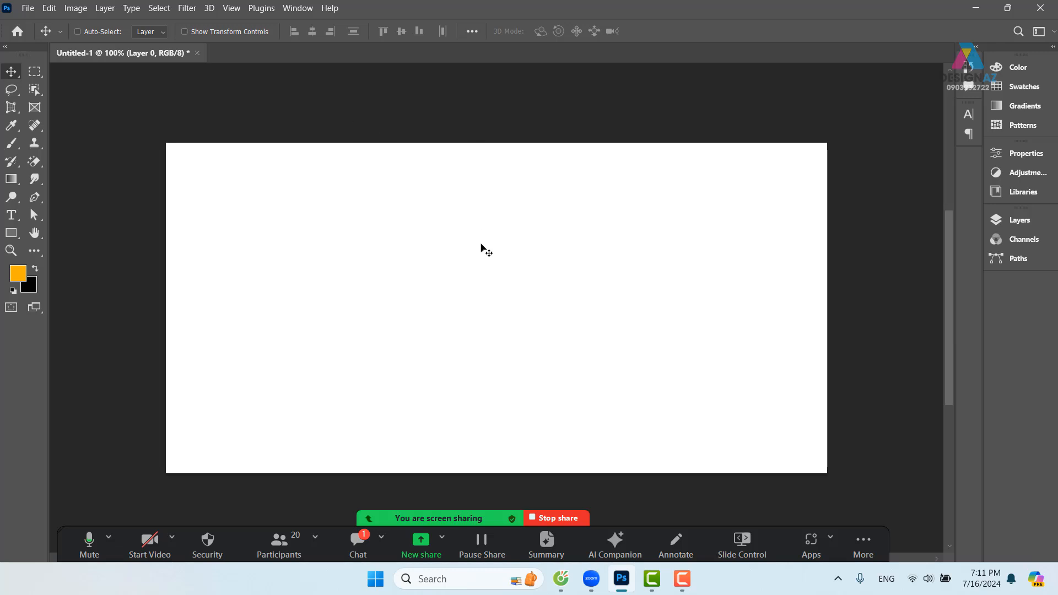
pyautogui.press('F7')
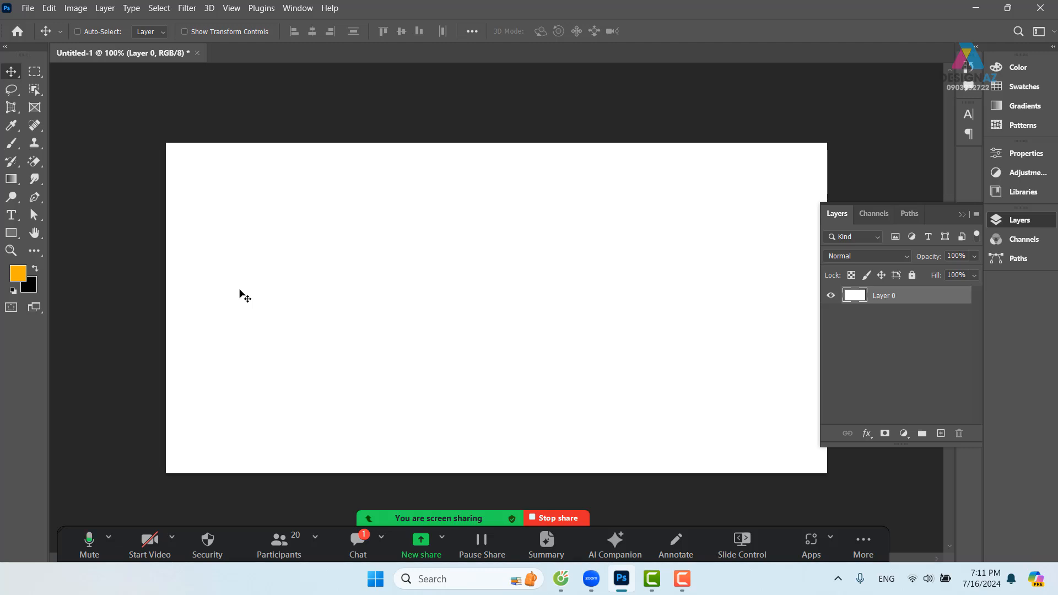
# Try brown, dark red and magenta shades, and set the foreground colour to pale pink ffdff5.
pyautogui.click(18, 273)
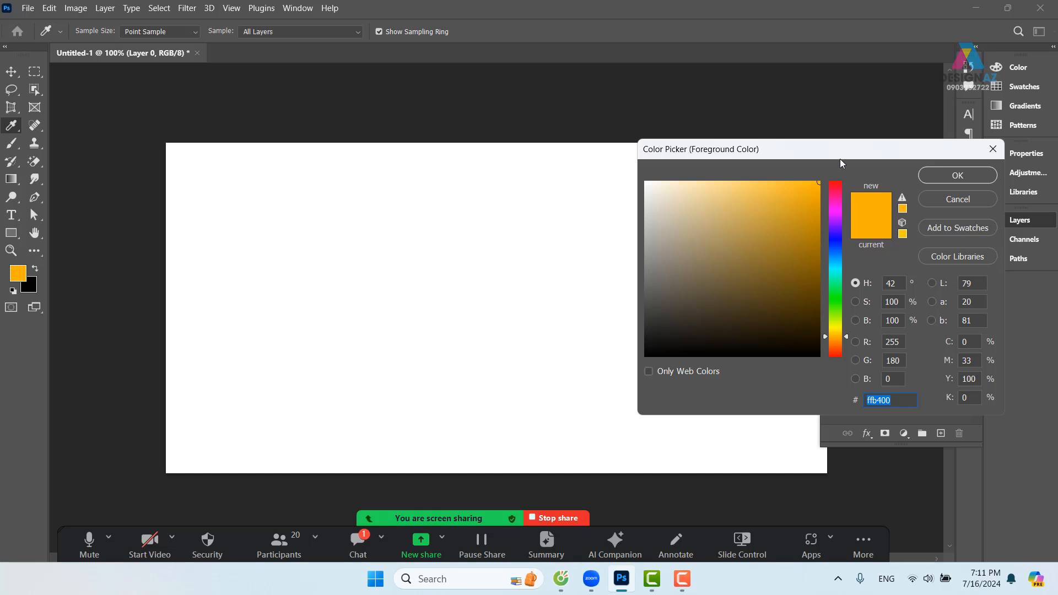
pyautogui.moveTo(802, 143); pyautogui.dragTo(638, 80)
pyautogui.moveTo(640, 185)
pyautogui.mouseDown()
pyautogui.moveTo(658, 186)
pyautogui.moveTo(665, 251)
pyautogui.moveTo(655, 251)
pyautogui.moveTo(670, 213)
pyautogui.mouseUp()
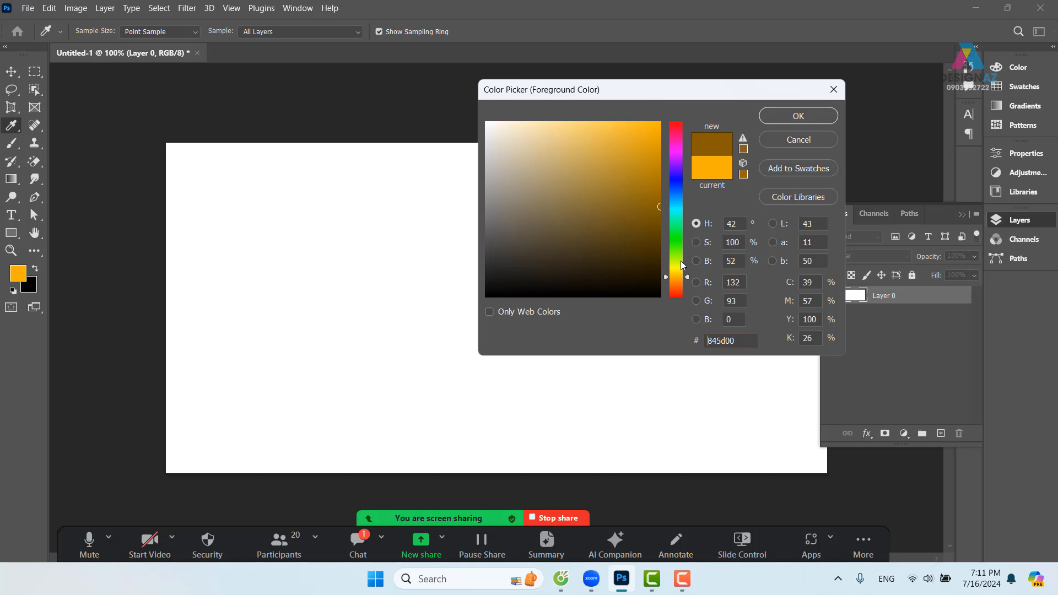
pyautogui.moveTo(685, 277)
pyautogui.mouseDown()
pyautogui.moveTo(687, 289)
pyautogui.moveTo(685, 122)
pyautogui.mouseUp()
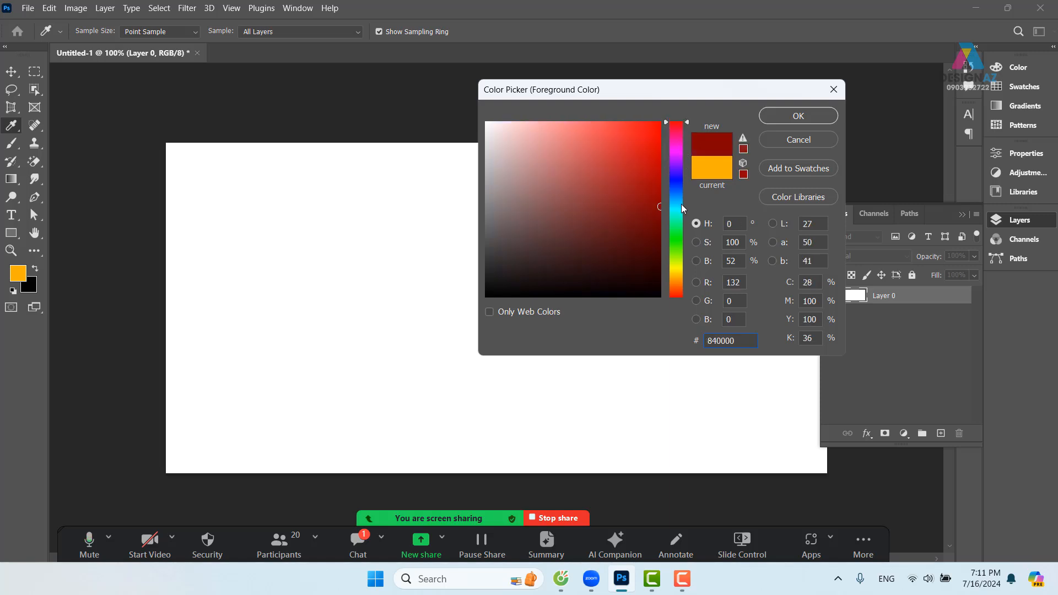
pyautogui.click(685, 123)
pyautogui.moveTo(687, 125); pyautogui.dragTo(688, 145)
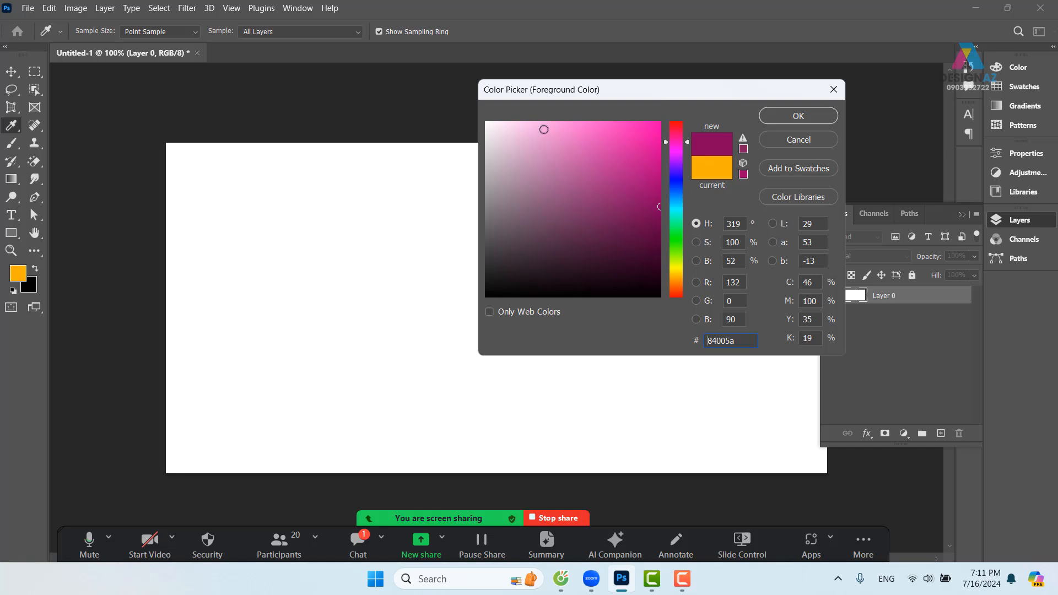
pyautogui.click(508, 122)
pyautogui.moveTo(508, 113); pyautogui.dragTo(507, 112)
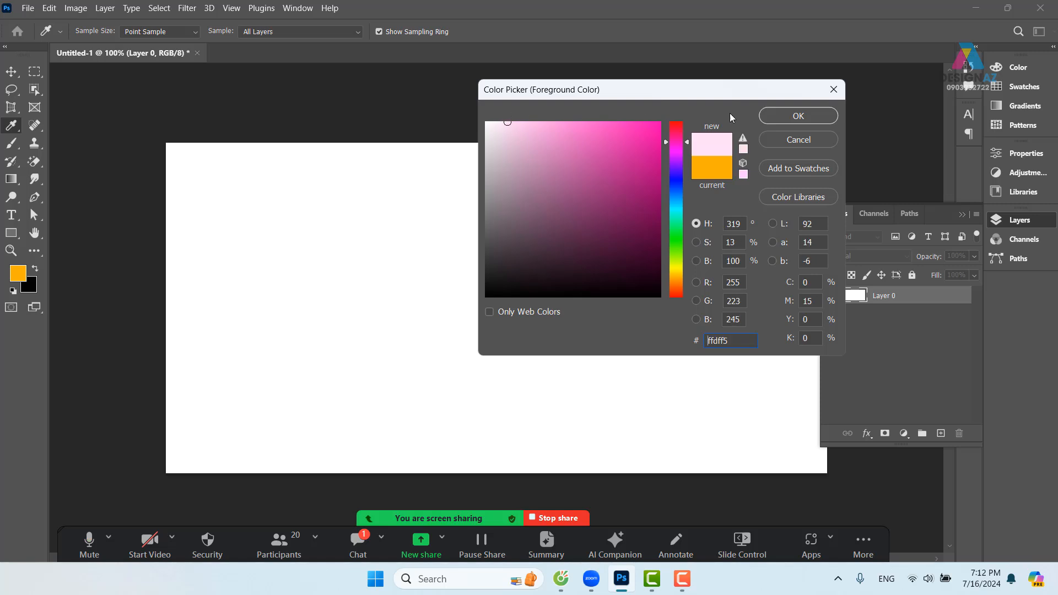
pyautogui.click(772, 117)
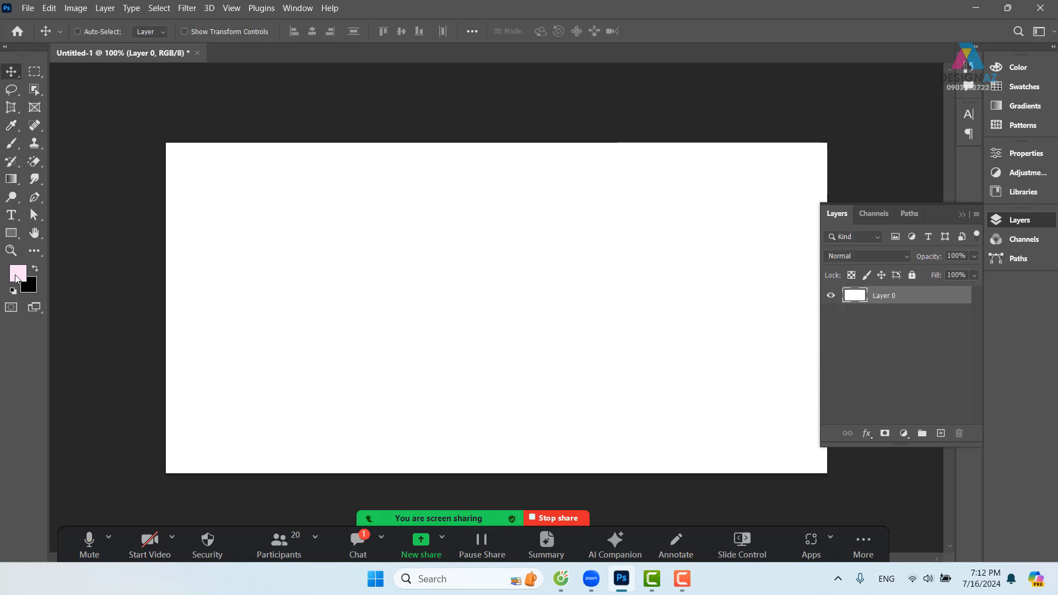
# Set the foreground colour to the dark magenta shade 5a003d.
pyautogui.click(19, 276)
pyautogui.moveTo(637, 245); pyautogui.dragTo(661, 243)
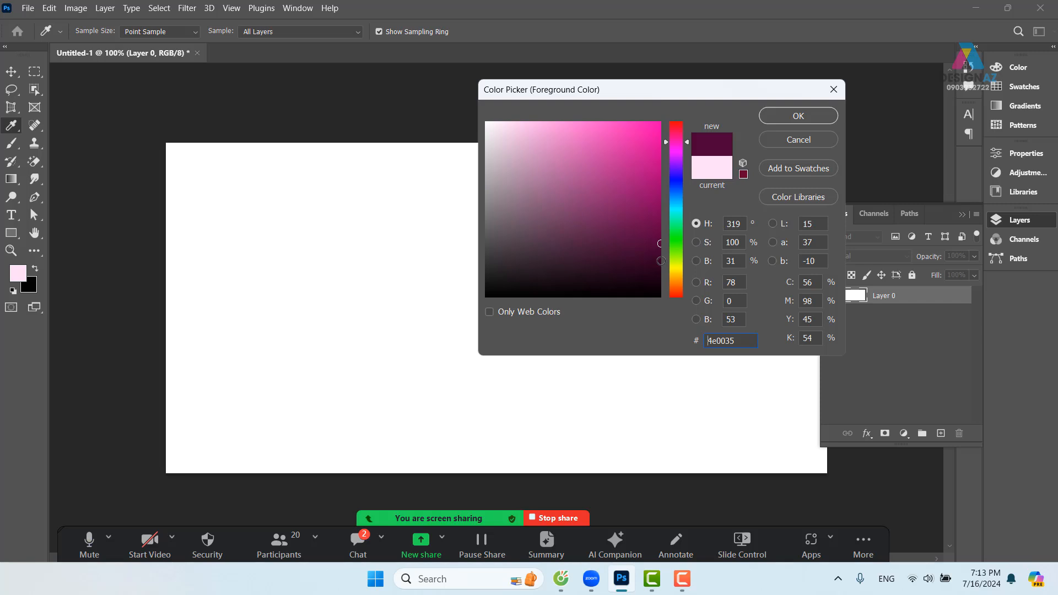
pyautogui.moveTo(646, 236); pyautogui.dragTo(686, 231)
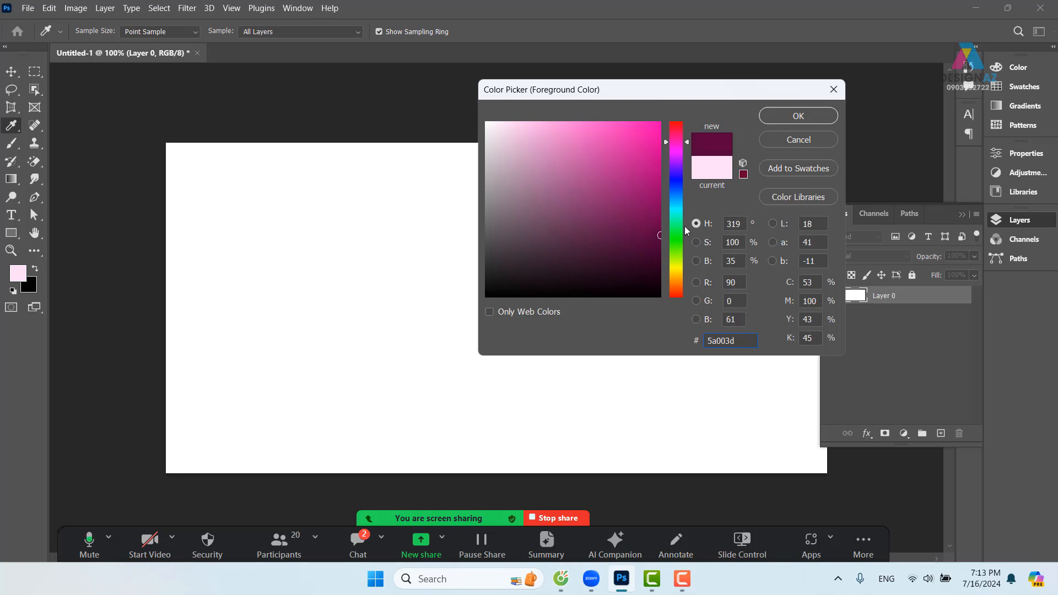
pyautogui.click(811, 112)
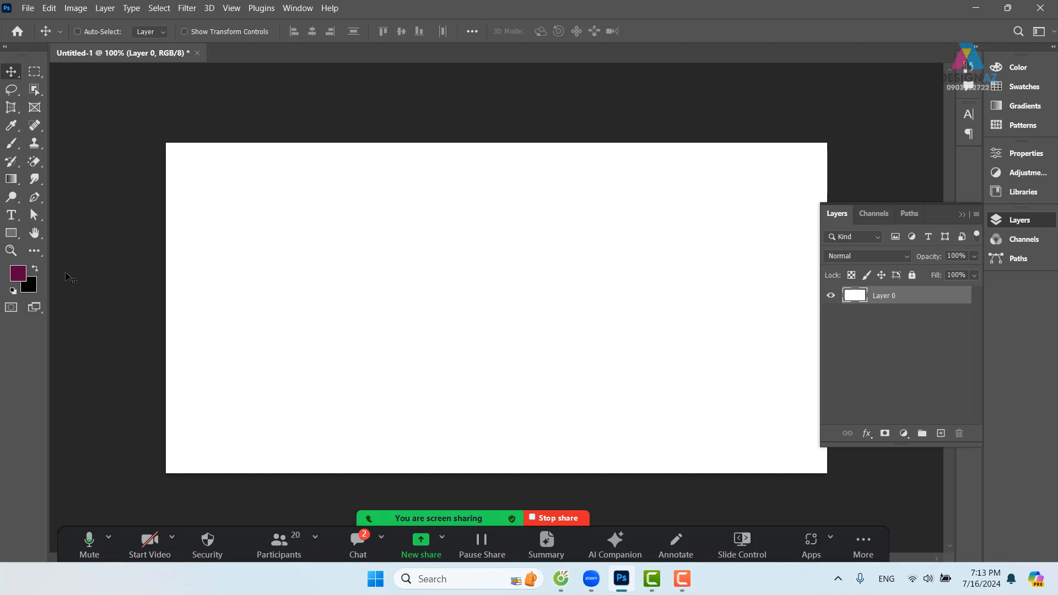
# Fill Layer 0 with the dark magenta foreground colour, and refill it using a bright orange foreground colour.
pyautogui.press('alt')
pyautogui.hotkey('alt', 'BackSpace')
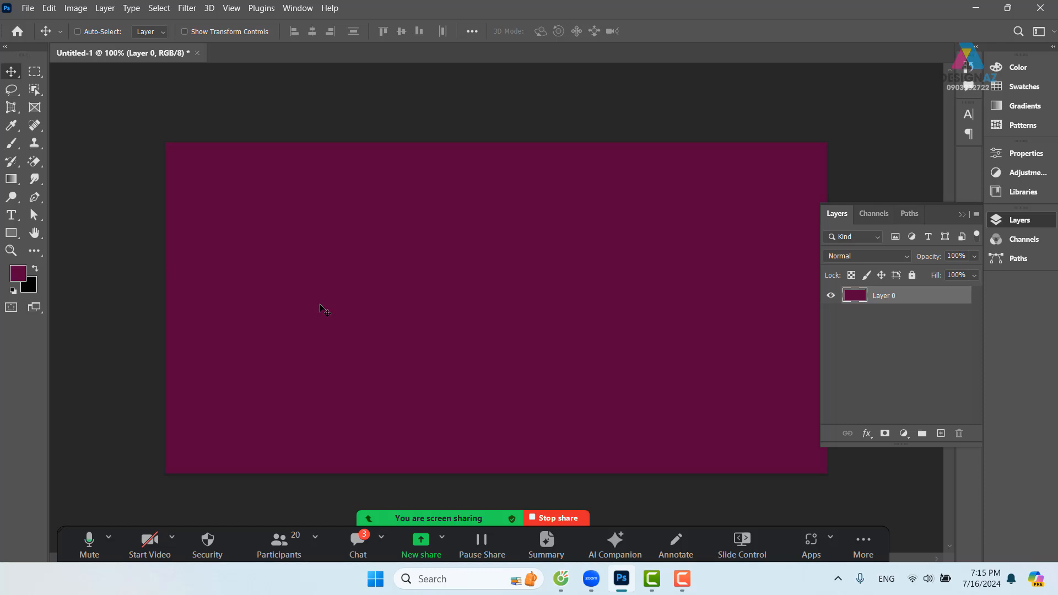
pyautogui.click(22, 274)
pyautogui.click(679, 278)
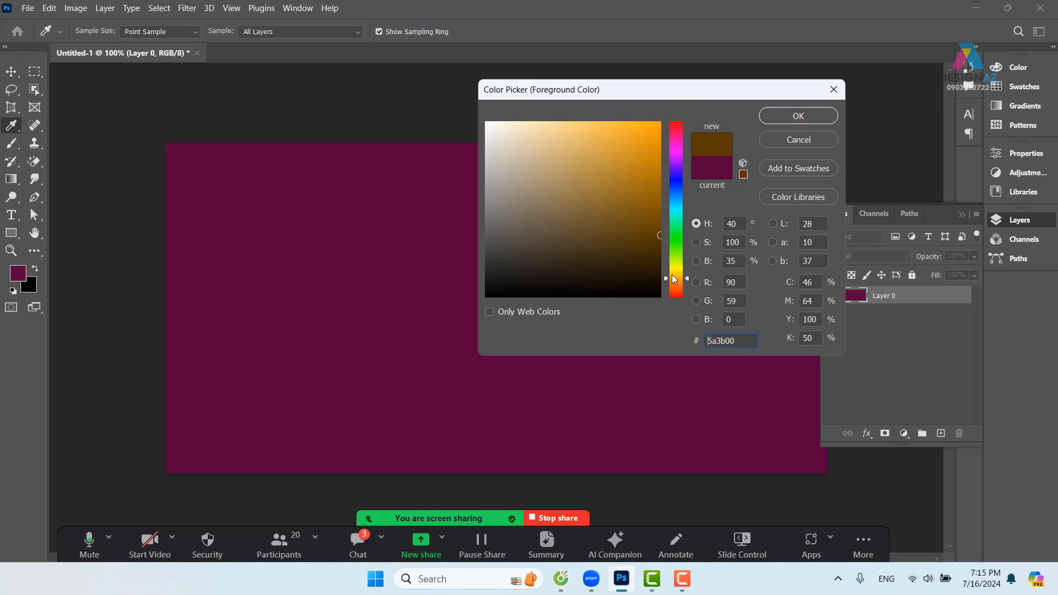
pyautogui.moveTo(646, 187); pyautogui.dragTo(667, 149)
pyautogui.click(818, 115)
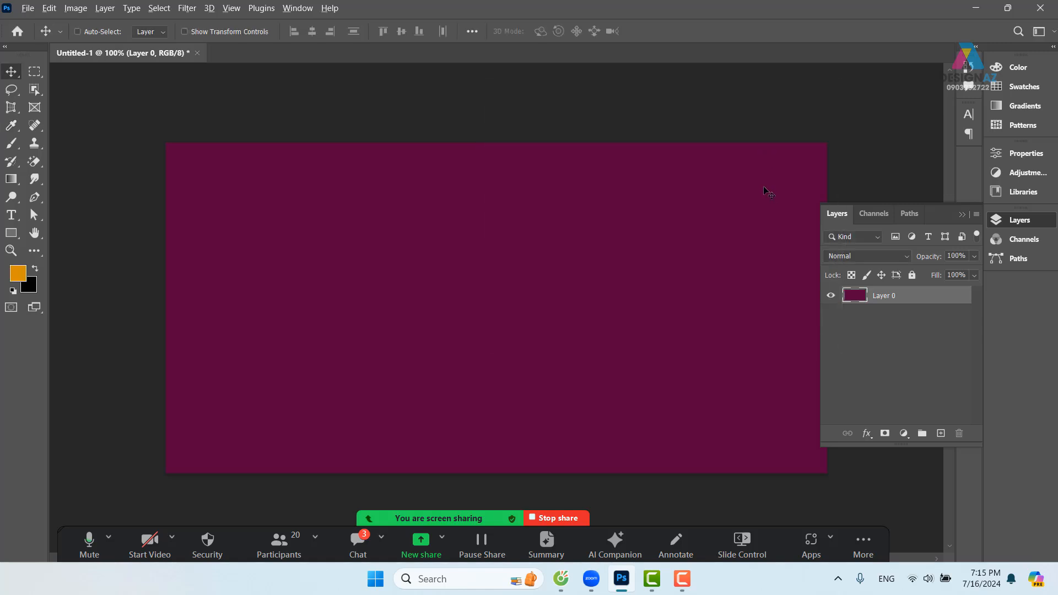
pyautogui.hotkey('alt', 'BackSpace')
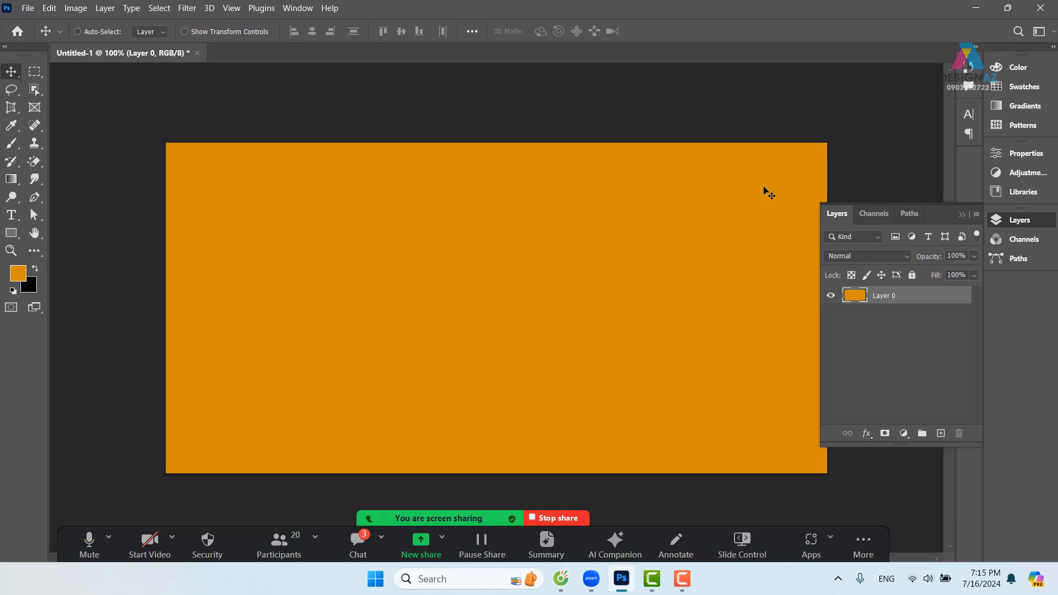
# Set the foreground colour to teal green 008c63 and fill Layer 0 with it.
pyautogui.click(17, 274)
pyautogui.moveTo(675, 240); pyautogui.dragTo(676, 214)
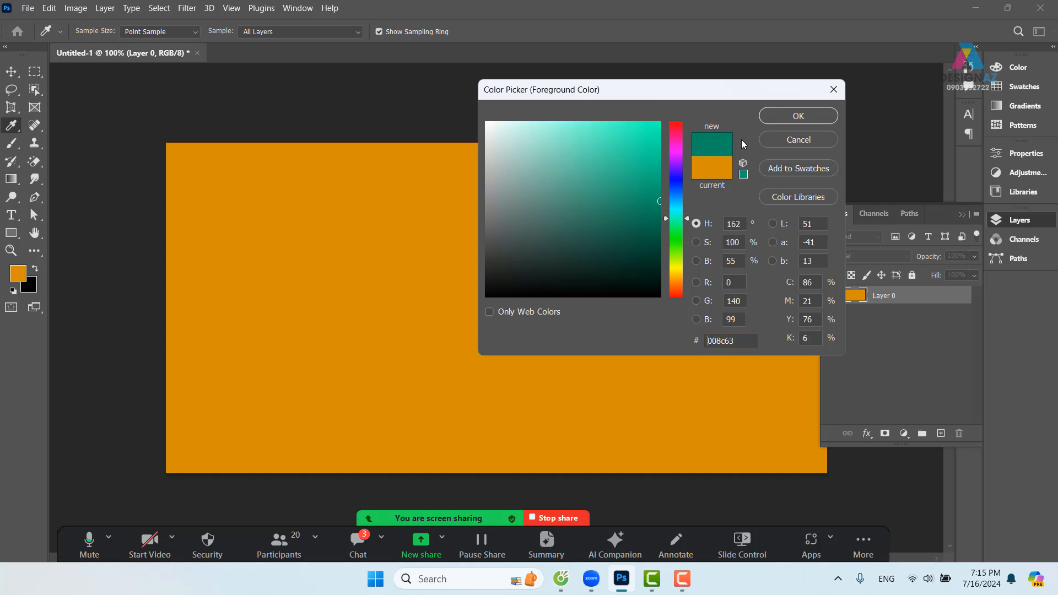
pyautogui.click(768, 118)
pyautogui.hotkey('alt', 'BackSpace')
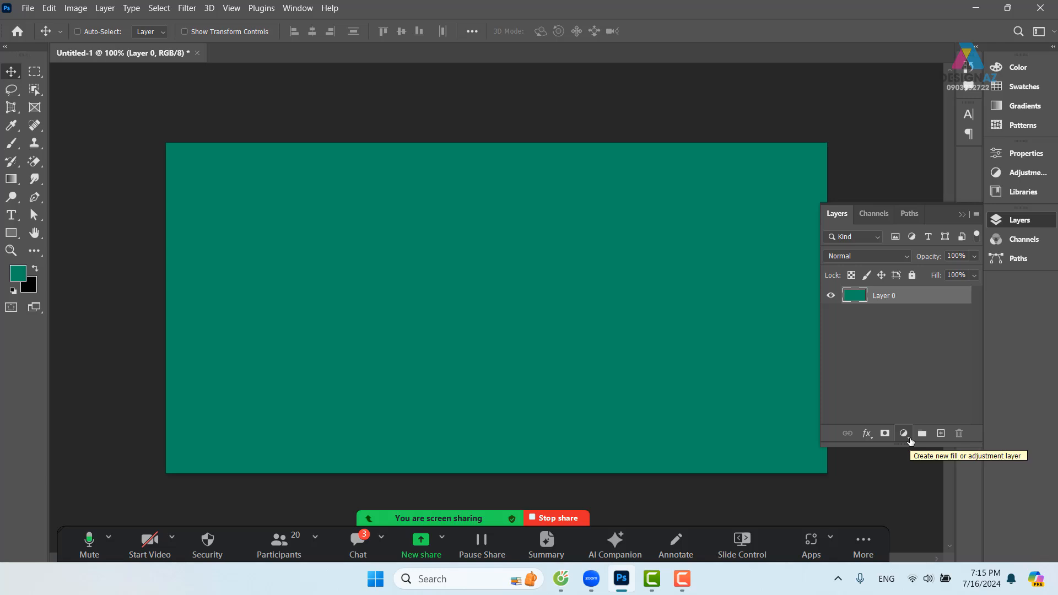
# Add a Solid Color fill layer above Layer 0 in the blue shade 005fb8.
pyautogui.click(904, 434)
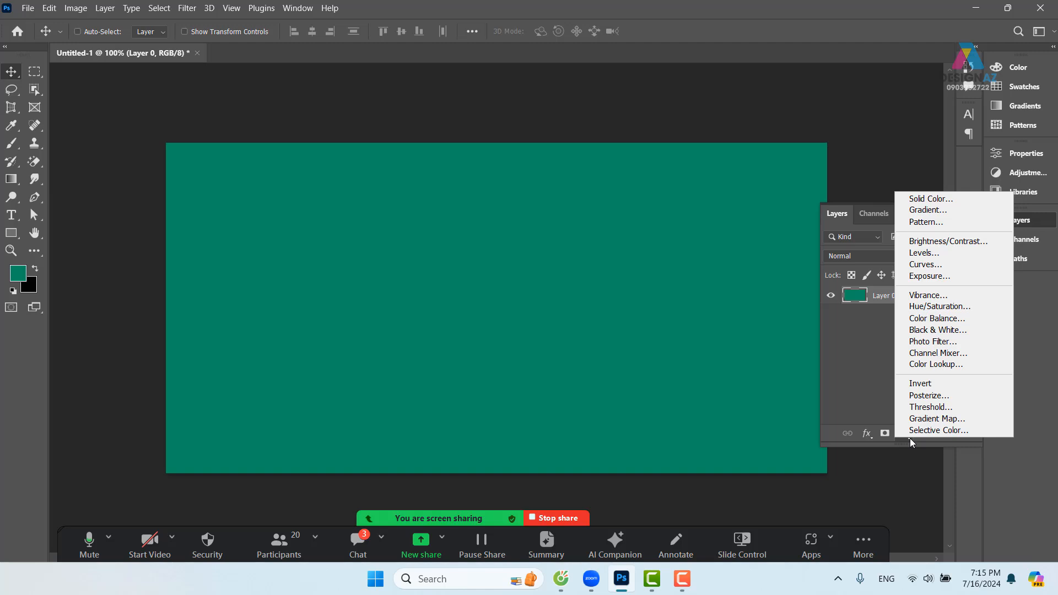
pyautogui.click(937, 199)
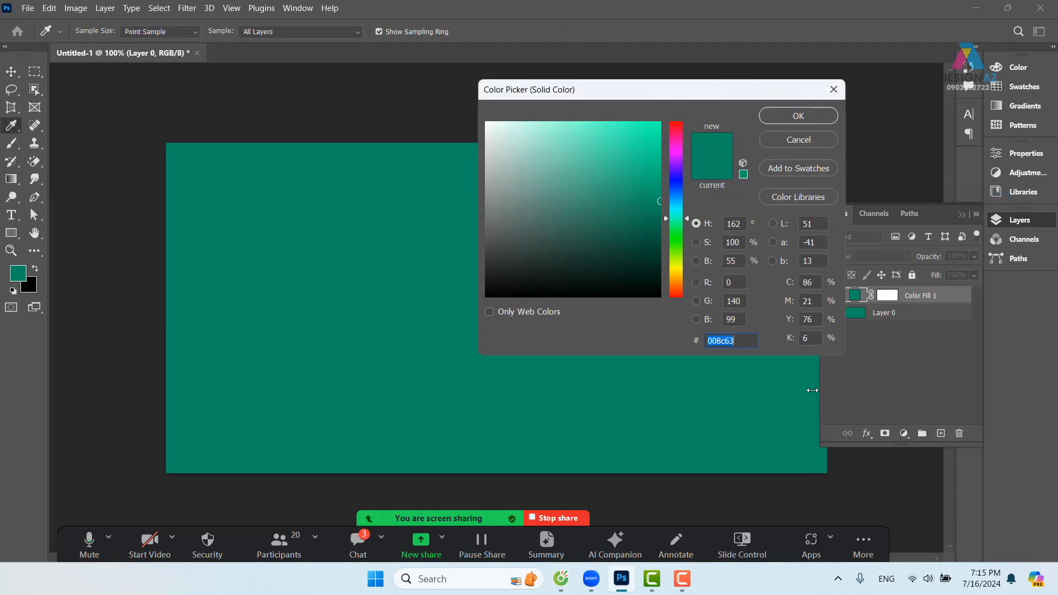
pyautogui.click(676, 196)
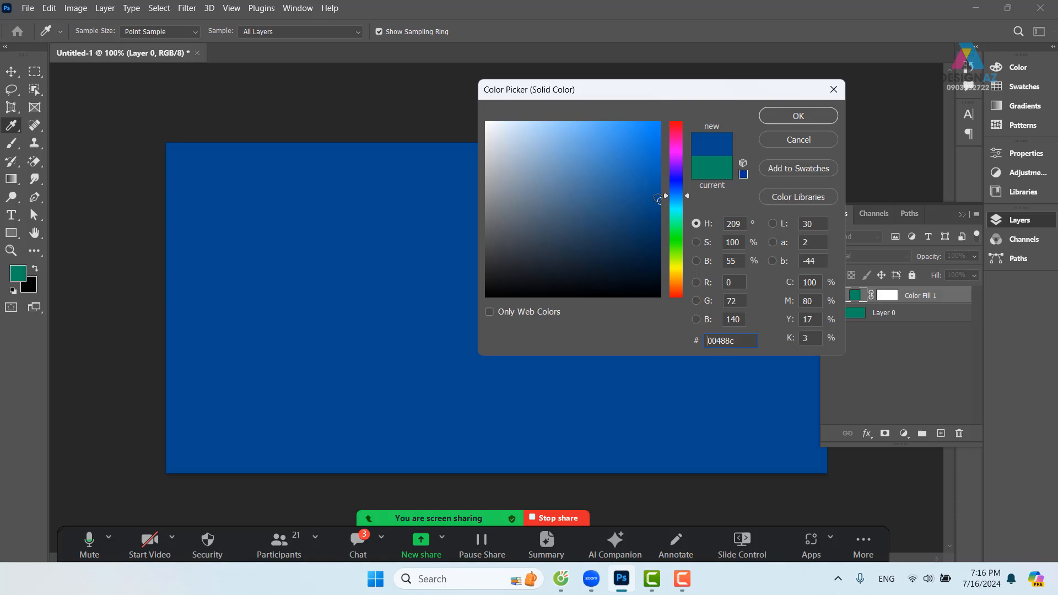
pyautogui.click(655, 170)
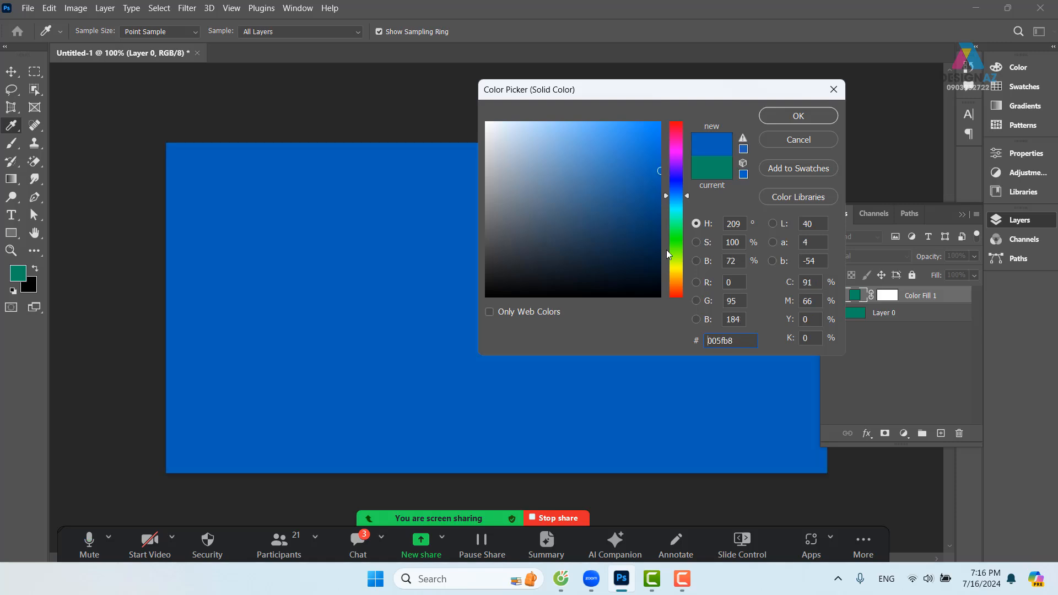
pyautogui.click(778, 122)
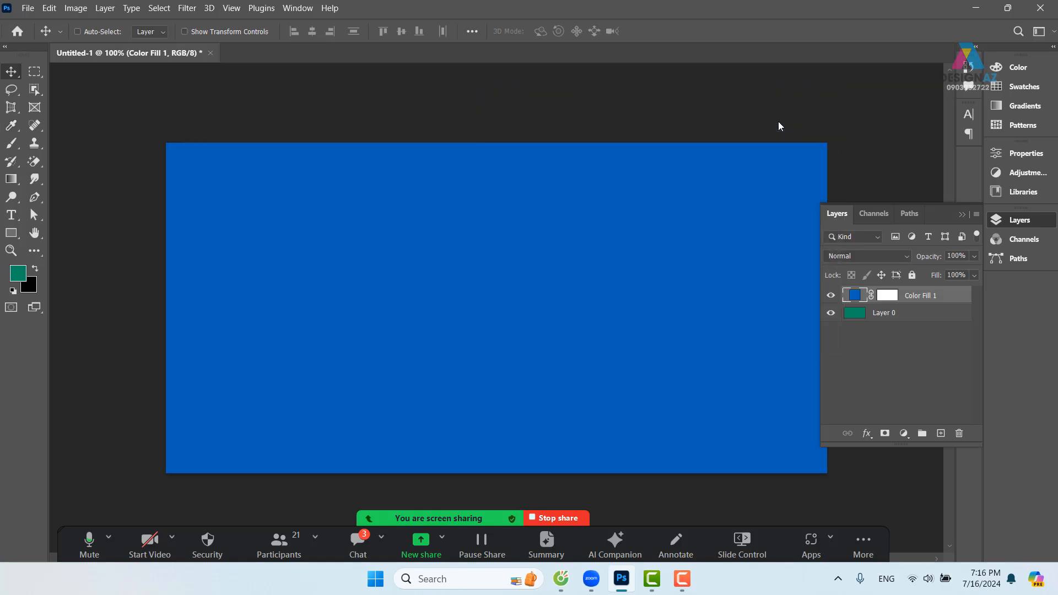
# Darken the solid fill layer's colour to navy 002f5b, and further to a very dark navy of about 03203b.
pyautogui.doubleClick(854, 296)
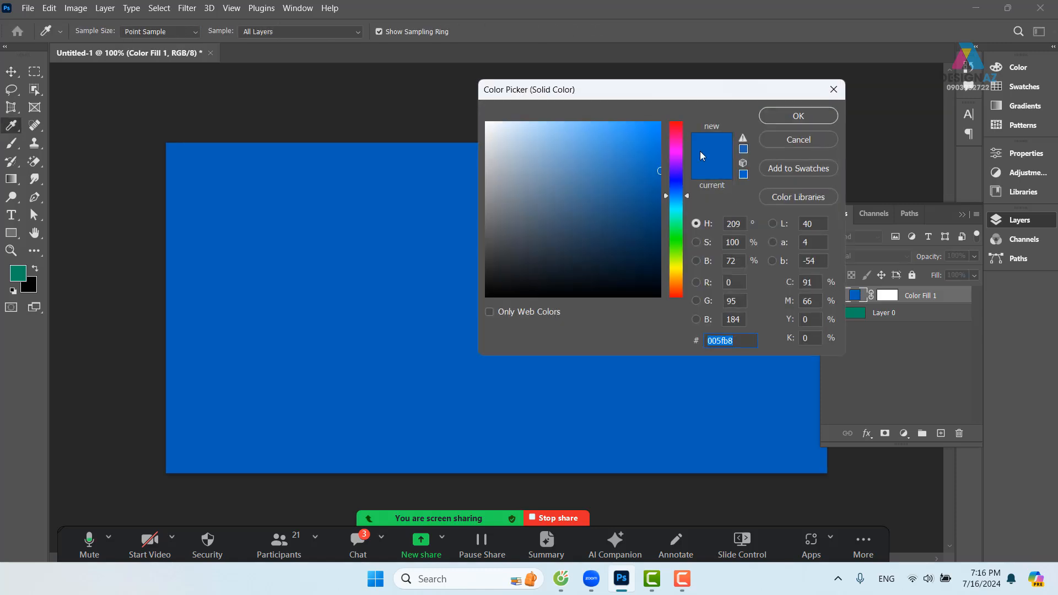
pyautogui.click(646, 246)
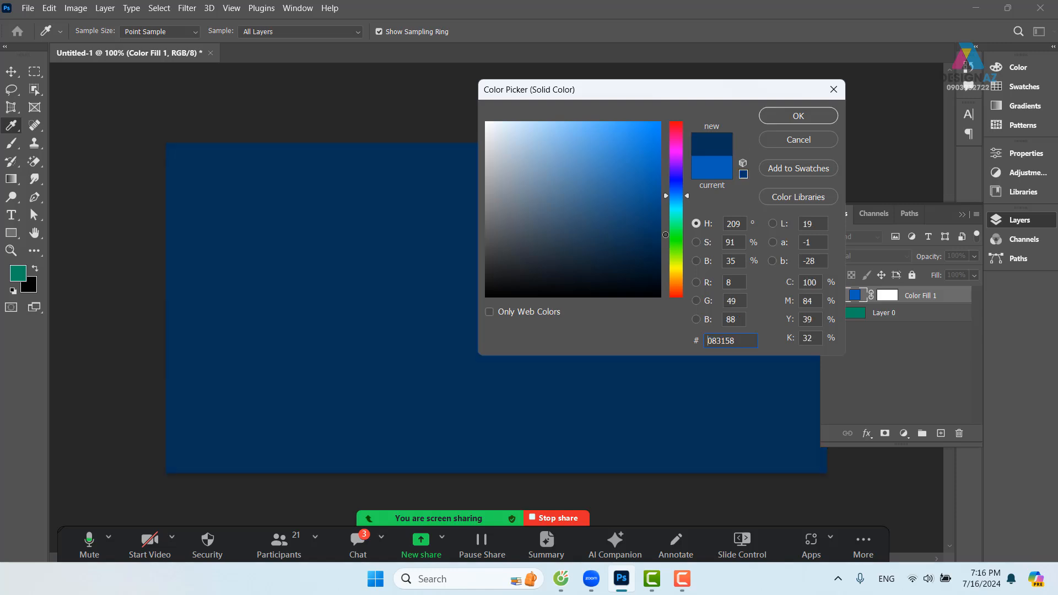
pyautogui.click(802, 114)
pyautogui.doubleClick(854, 296)
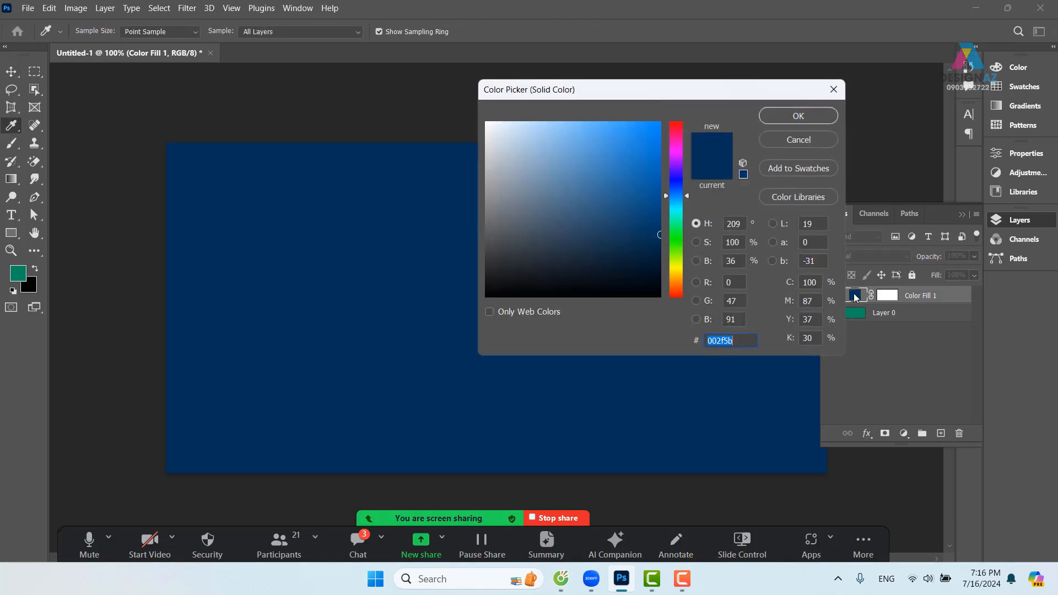
pyautogui.click(659, 256)
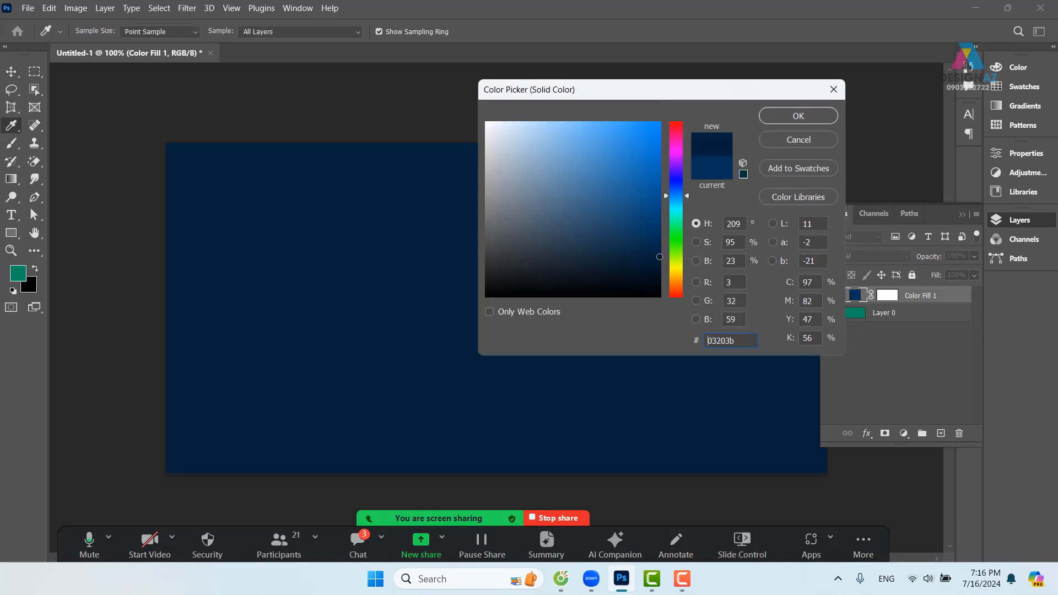
pyautogui.click(802, 116)
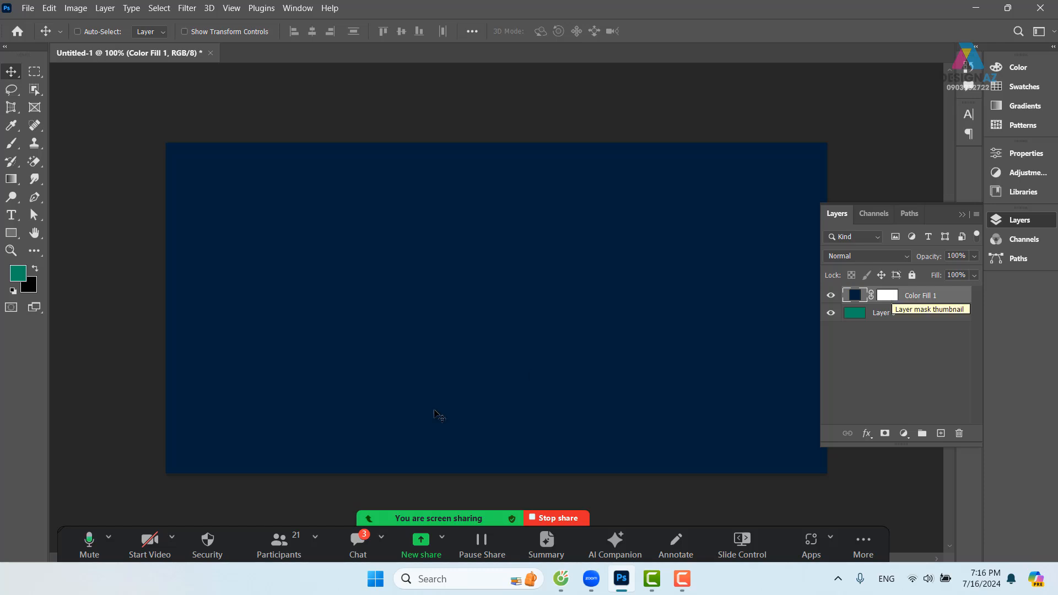
# Switch to the Zoom participants list, mute all participants and minimise the list.
pyautogui.click(289, 544)
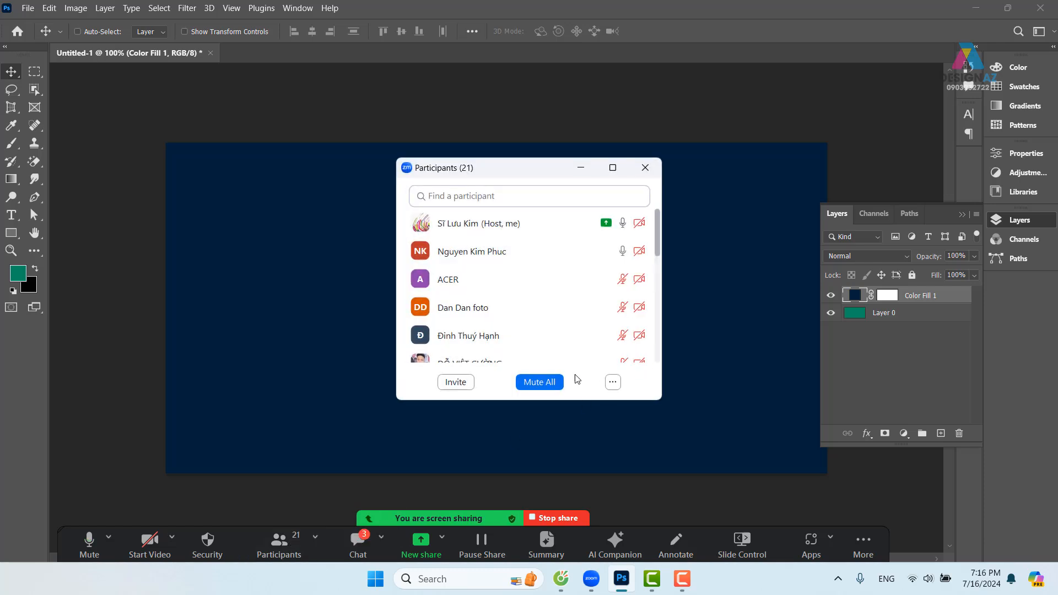
pyautogui.click(542, 385)
pyautogui.click(607, 325)
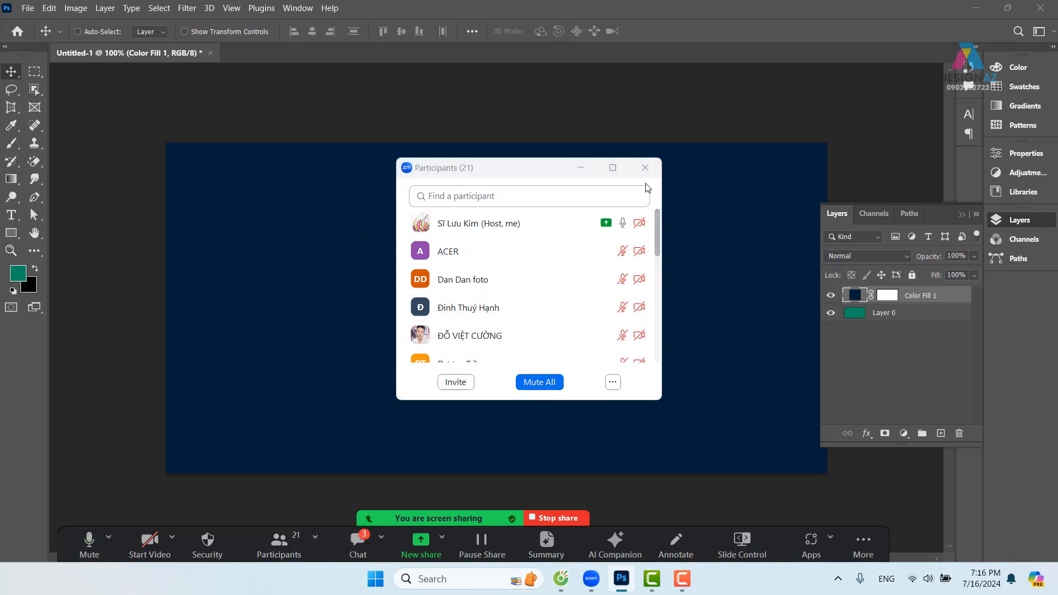
pyautogui.click(581, 169)
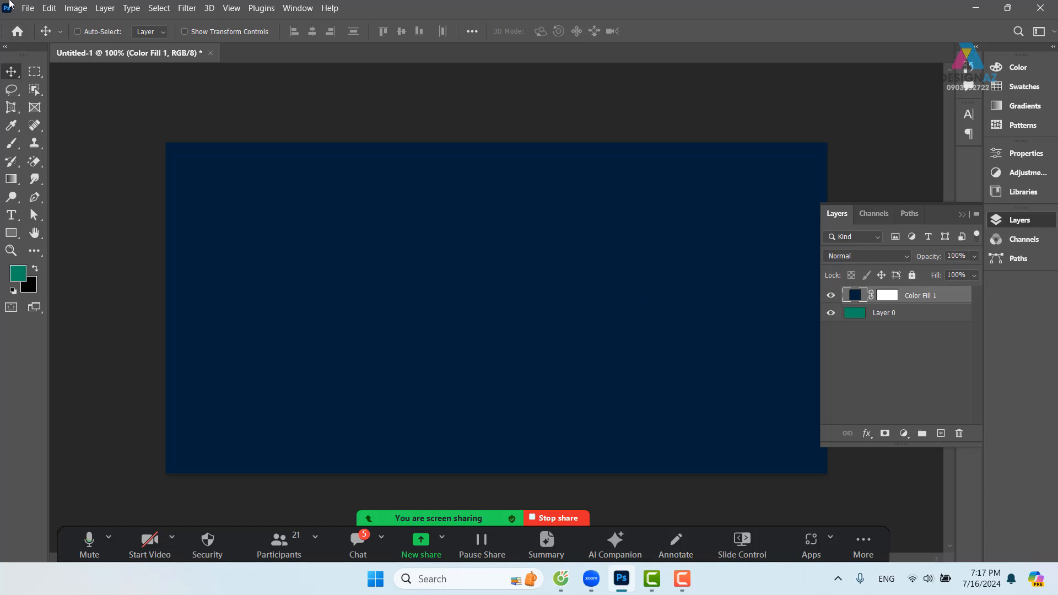
# Start opening an image file and browse drive E to the folder thuvienanh > Backgroud > Texture Color.
pyautogui.click(29, 9)
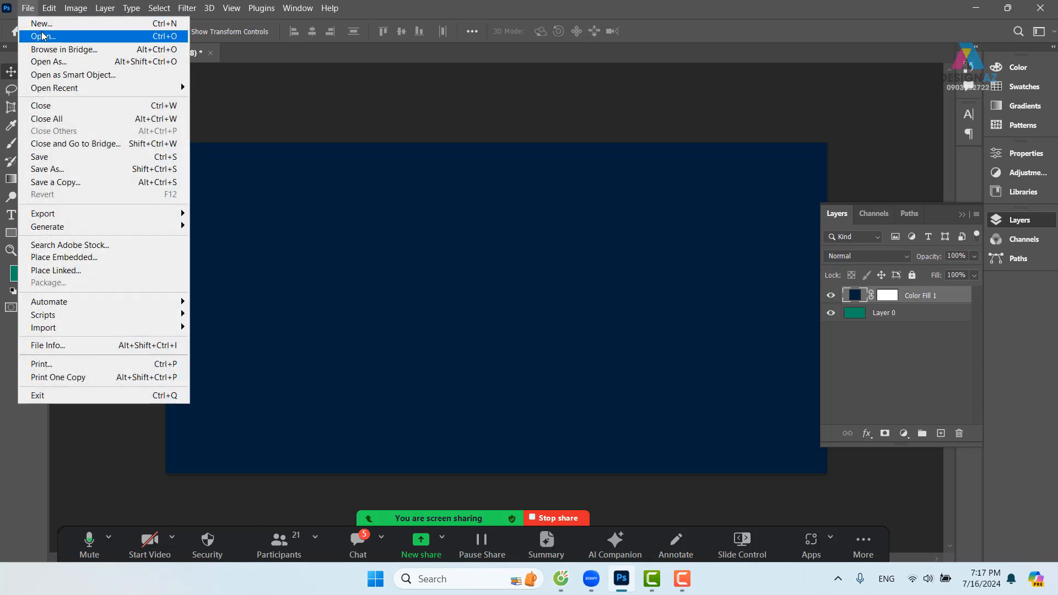
pyautogui.click(43, 37)
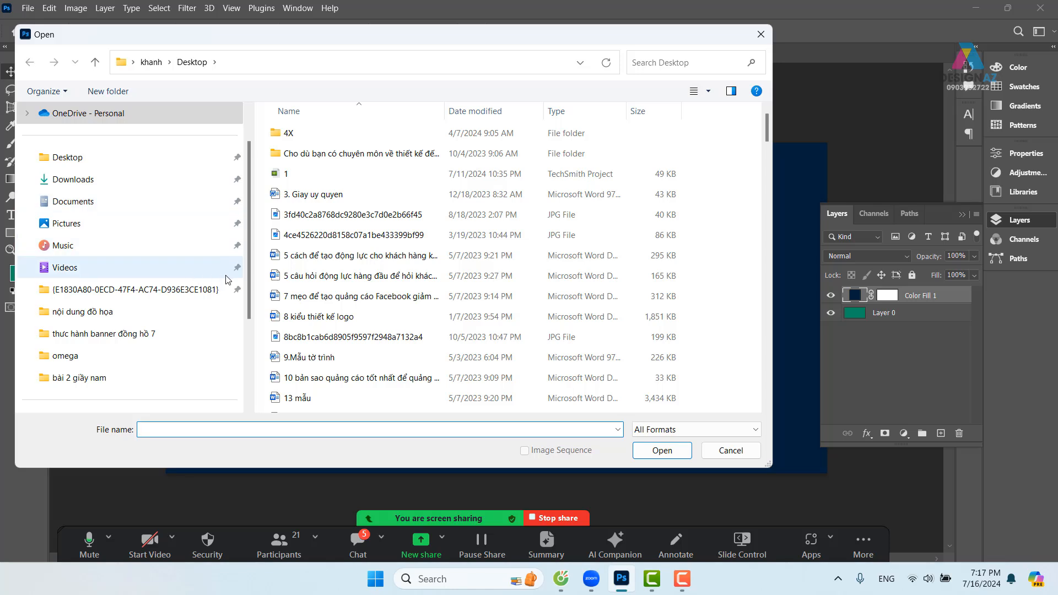
pyautogui.moveTo(252, 271); pyautogui.dragTo(259, 355)
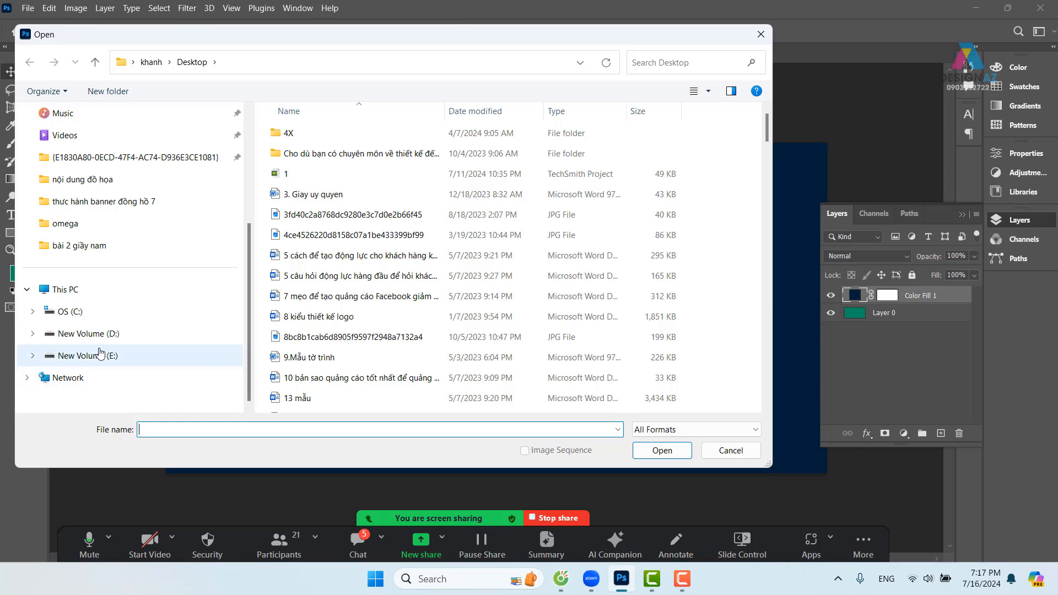
pyautogui.click(109, 356)
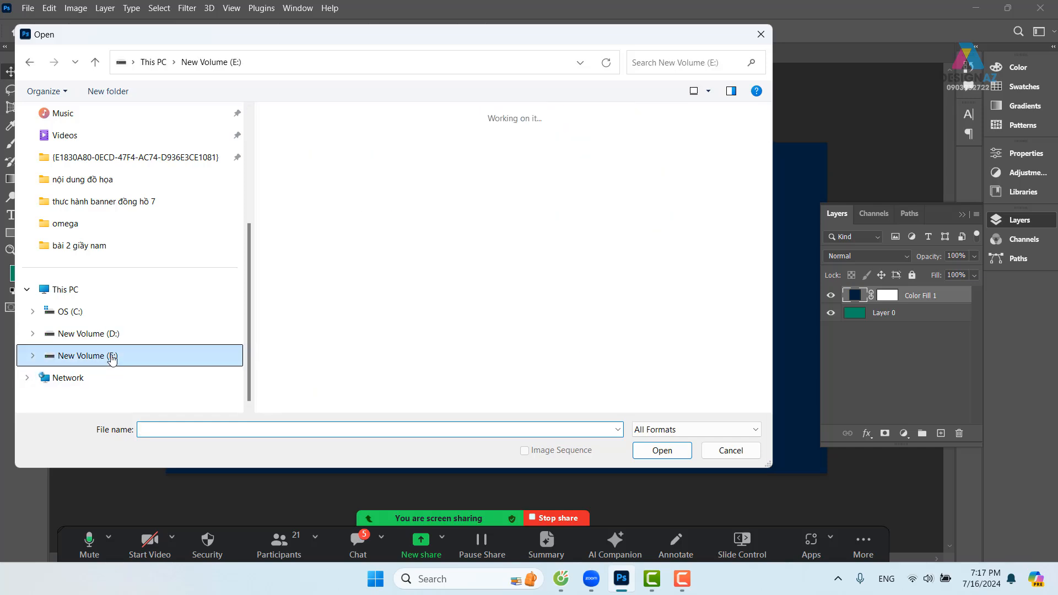
pyautogui.scroll(-2, 356, 283)
pyautogui.scroll(-8, 356, 283)
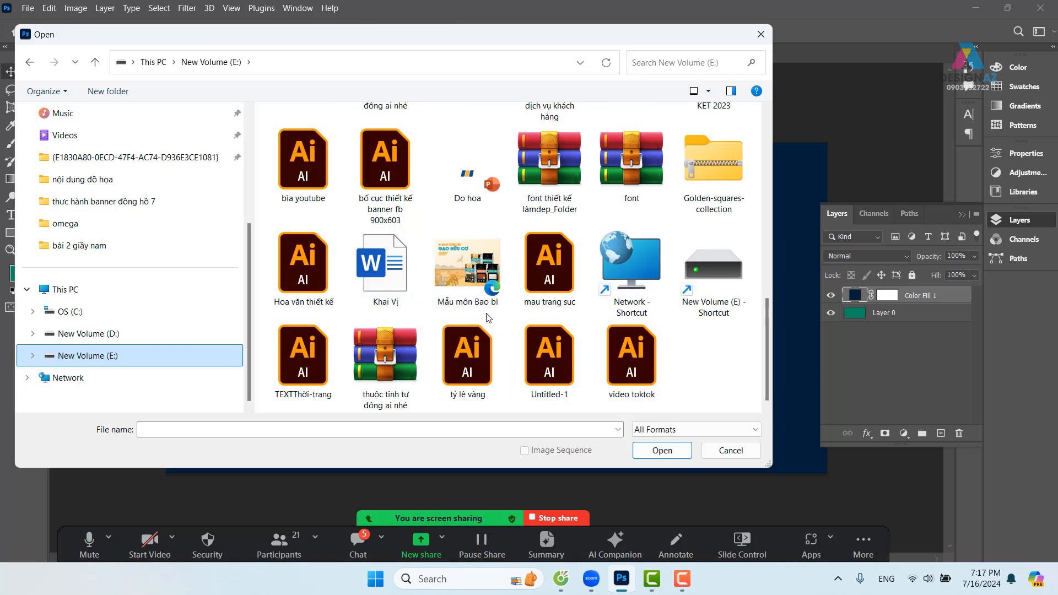
pyautogui.scroll(3, 487, 318)
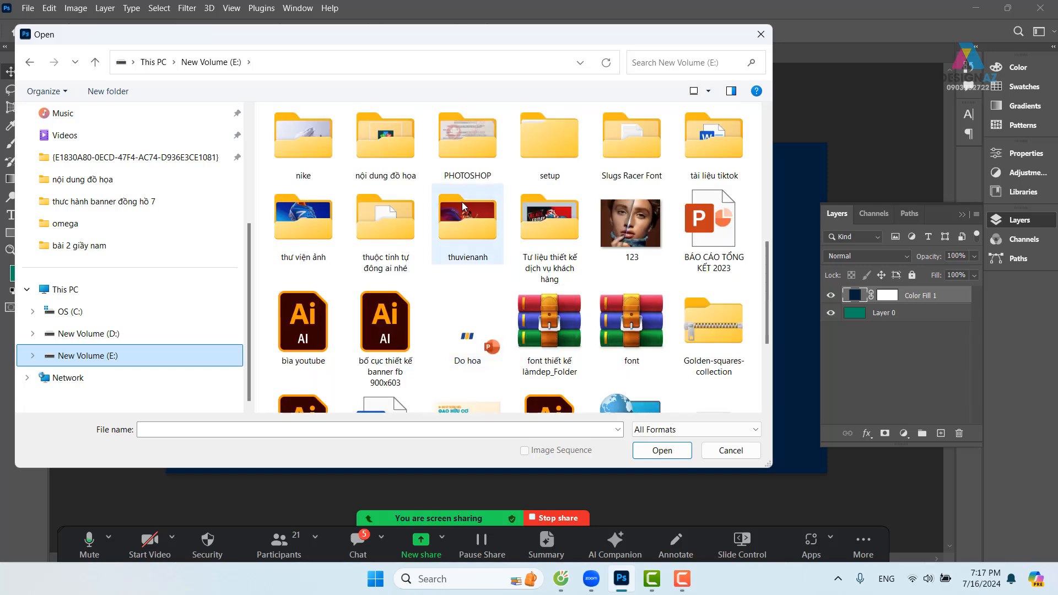
pyautogui.doubleClick(488, 264)
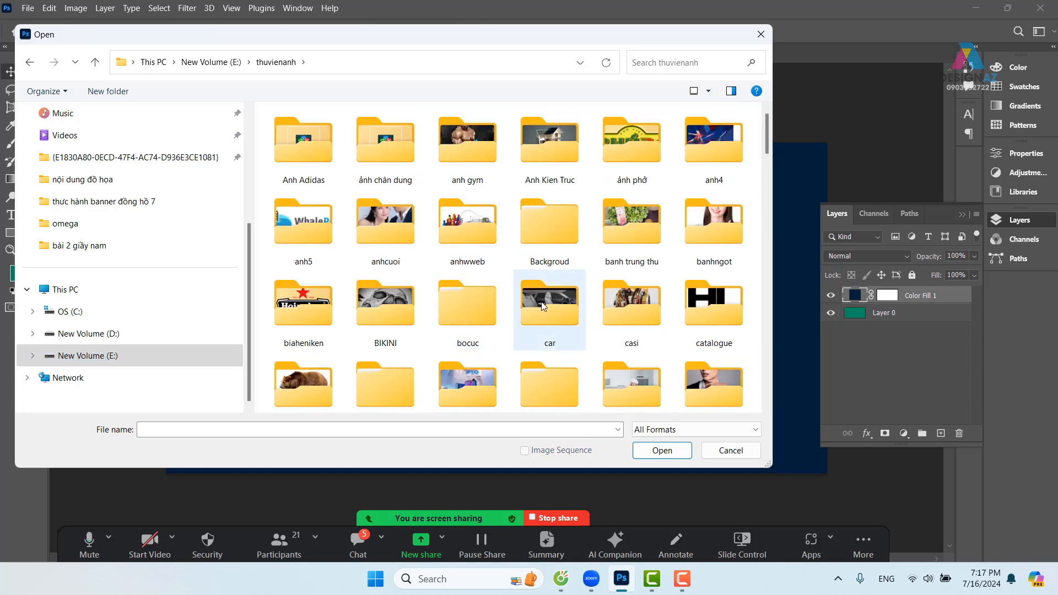
pyautogui.doubleClick(550, 237)
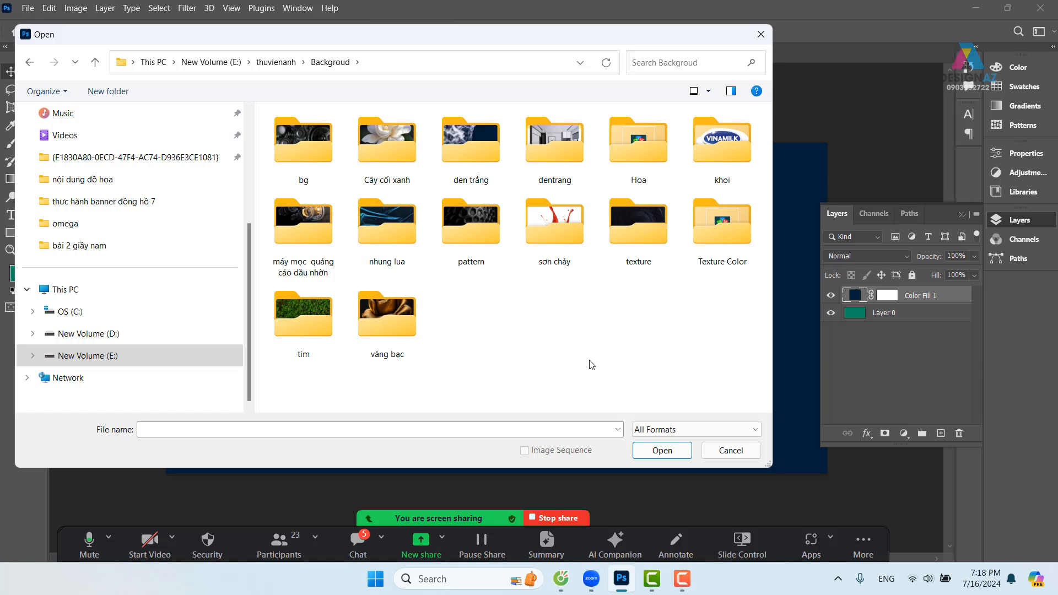
pyautogui.click(698, 242)
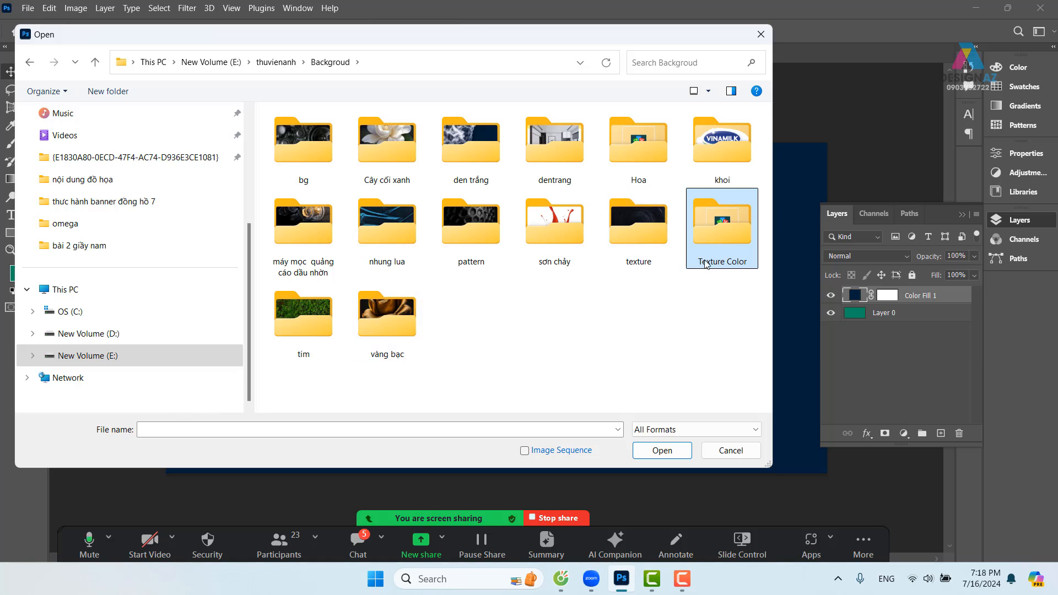
pyautogui.doubleClick(715, 242)
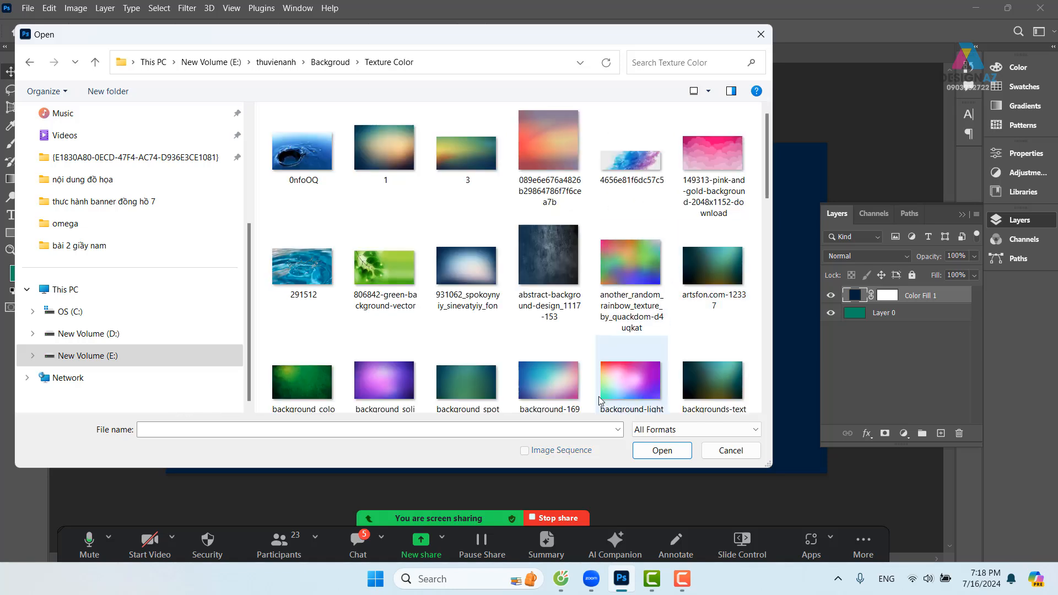
# Open the image blue-wallpaper-background-texture-checkbox and compare it with the Untitled-1 document.
pyautogui.scroll(-3, 617, 377)
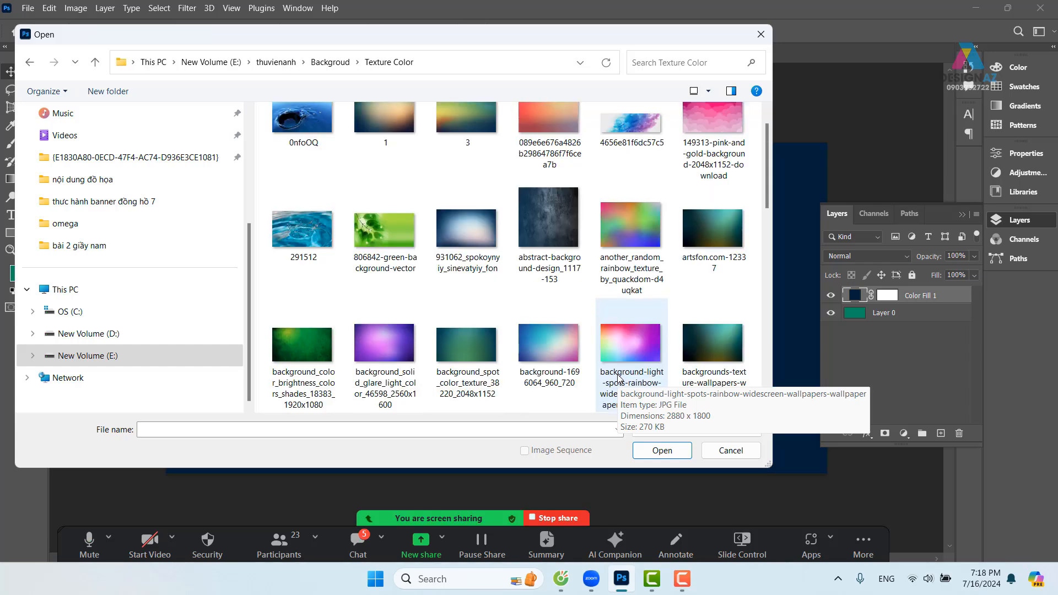
pyautogui.scroll(-3, 619, 378)
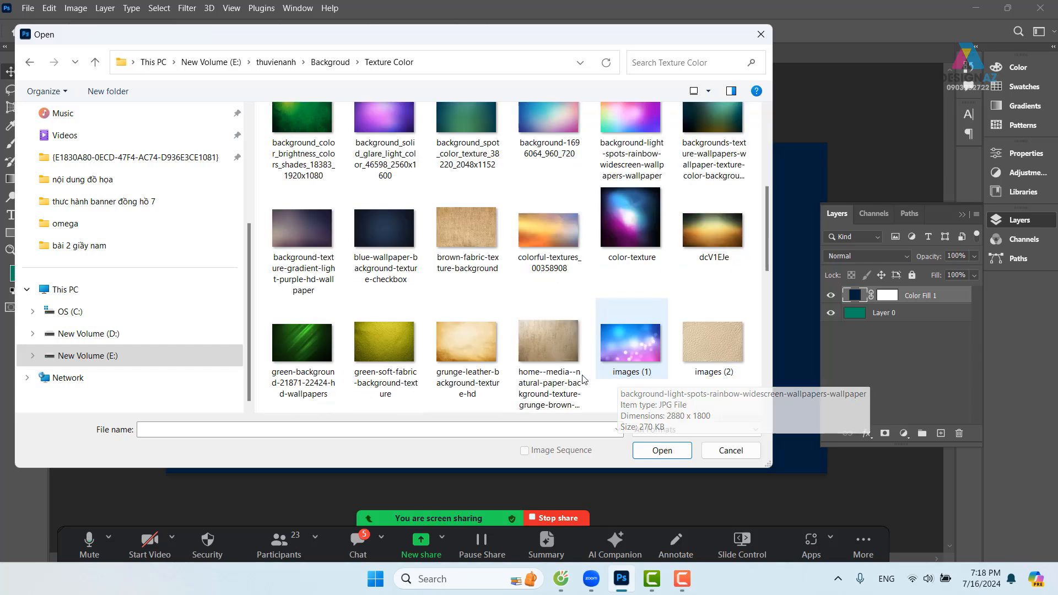
pyautogui.click(318, 230)
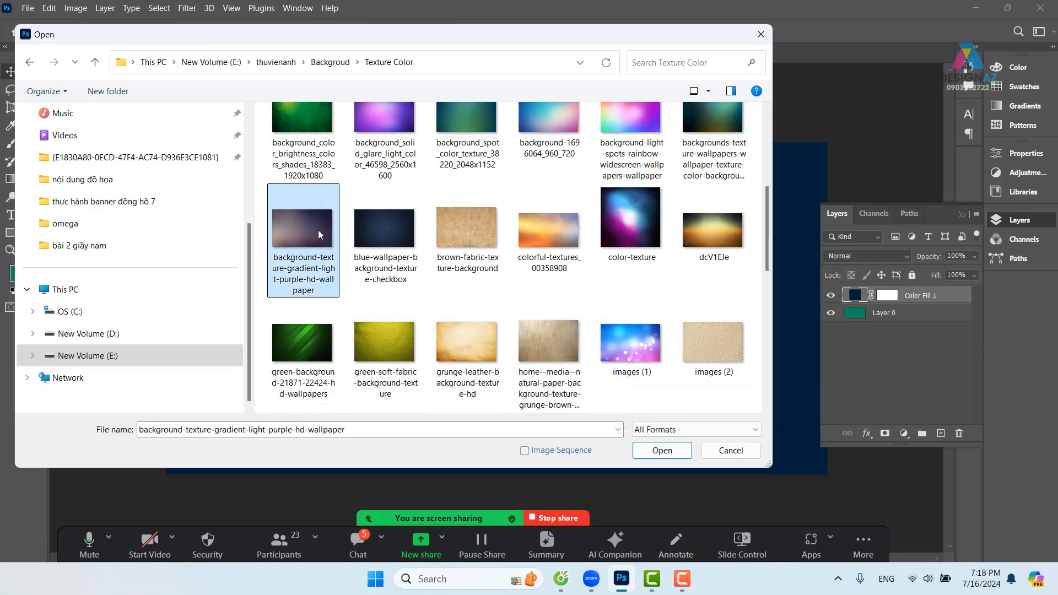
pyautogui.click(362, 230)
pyautogui.click(667, 451)
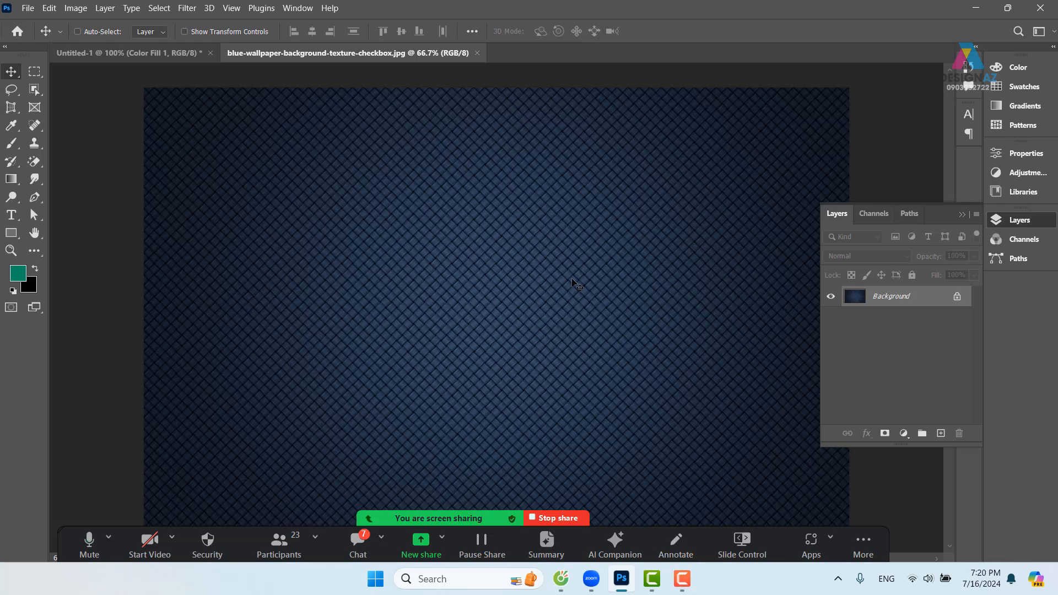
pyautogui.click(127, 53)
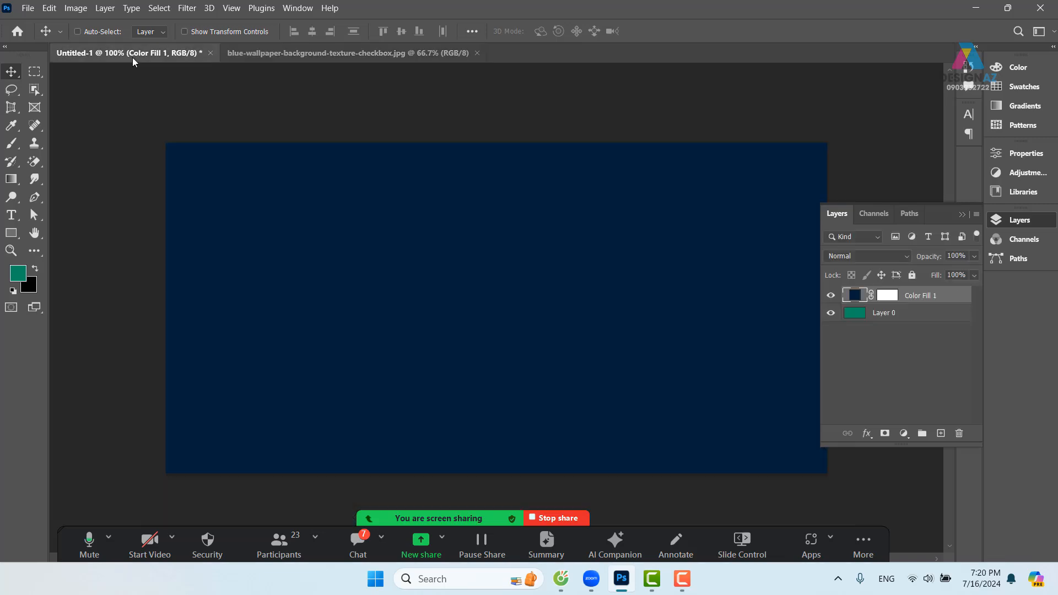
pyautogui.click(377, 54)
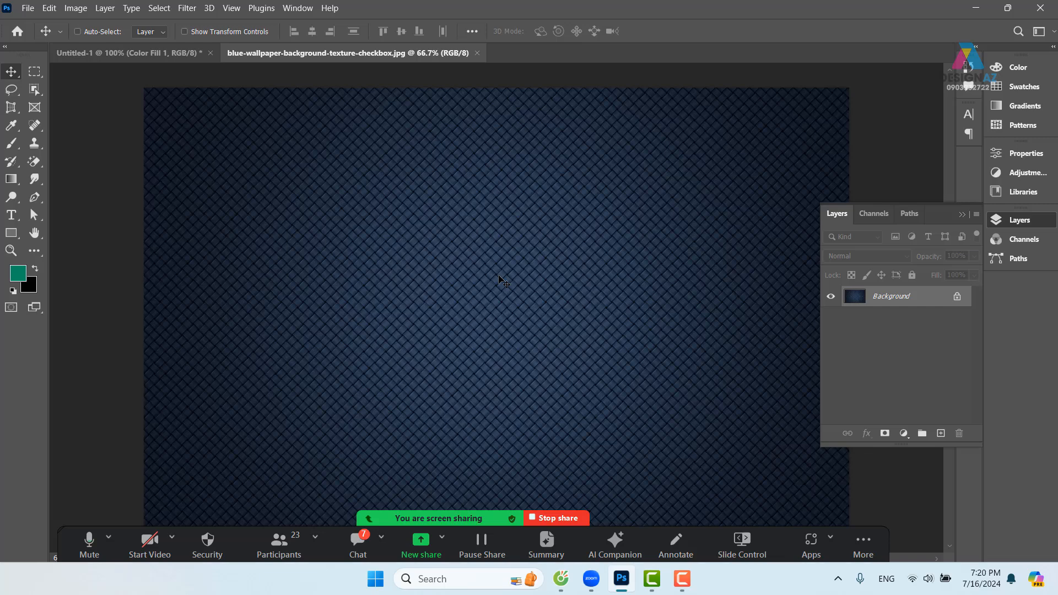
# Copy the entire blue-wallpaper-background-texture-checkbox image and paste it into the Untitled-1 document above the solid fill layer.
pyautogui.hotkey('ctrl', '-')
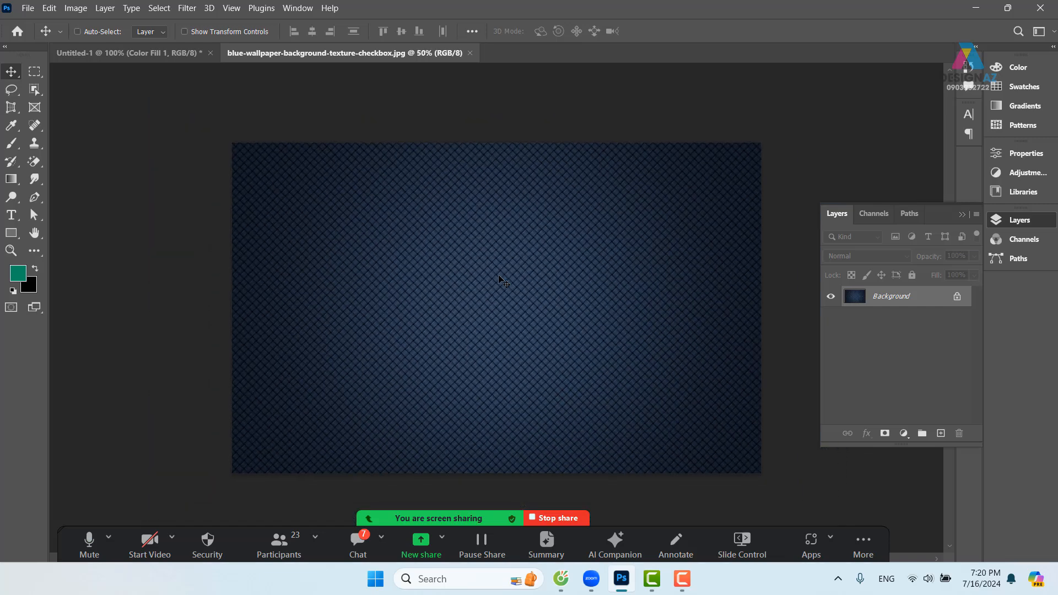
pyautogui.hotkey('ctrl', '-')
pyautogui.hotkey('ctrl', '+')
pyautogui.hotkey('ctrl', 'a')
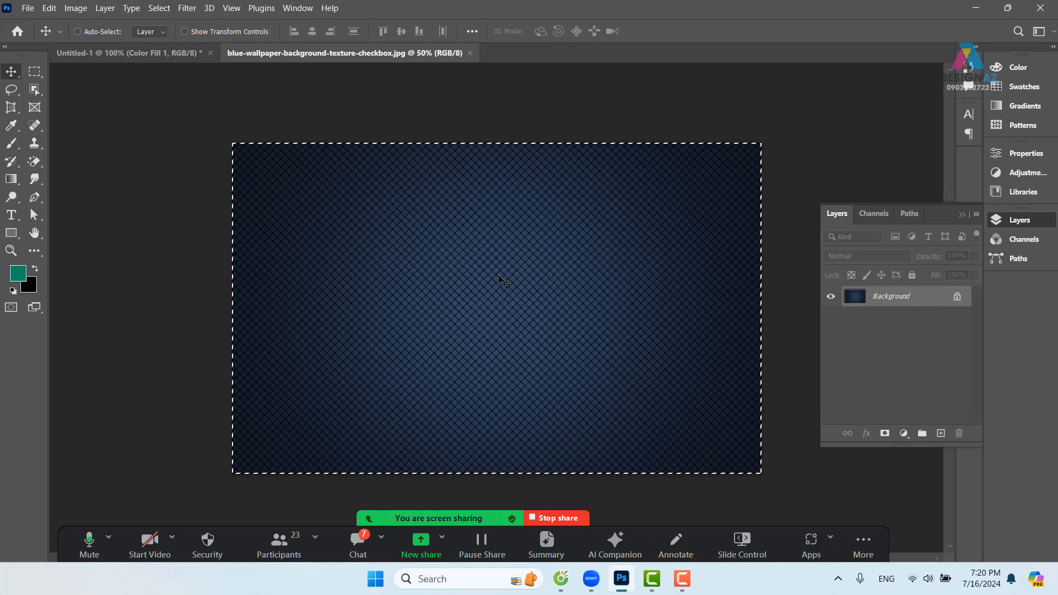
pyautogui.click(154, 58)
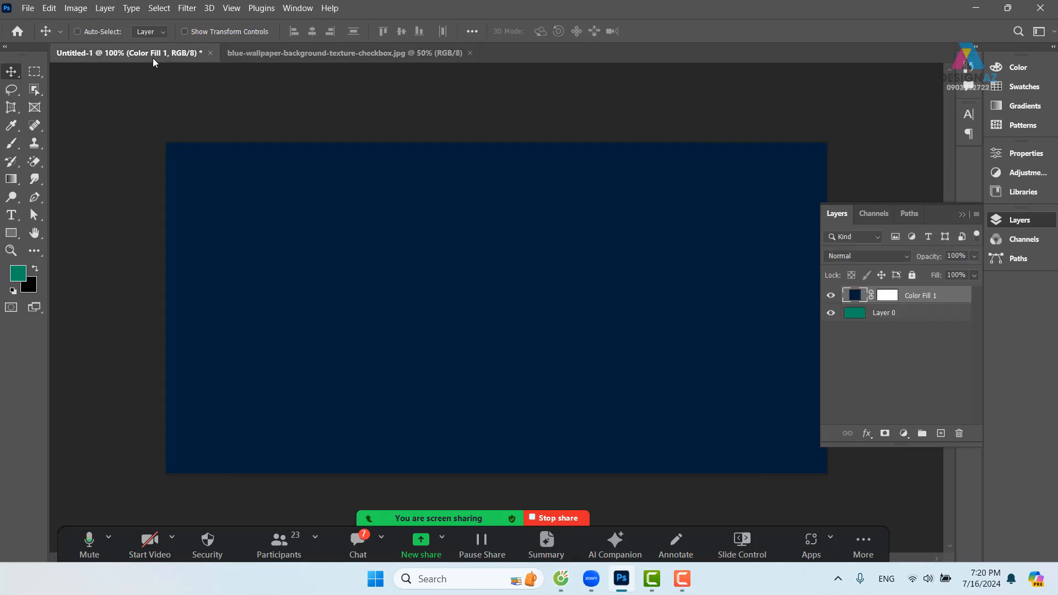
pyautogui.click(380, 58)
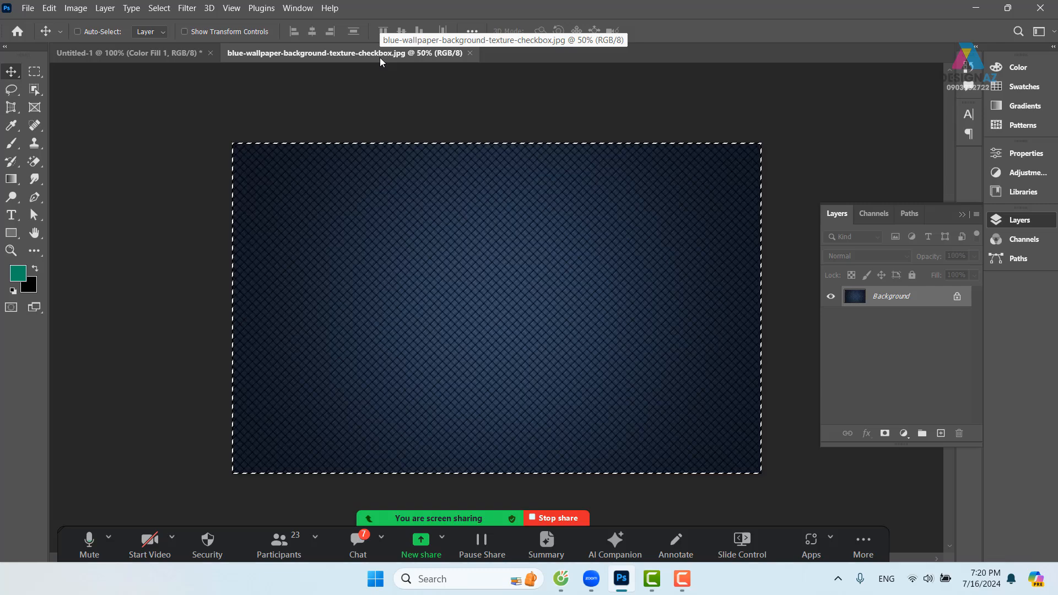
pyautogui.click(132, 55)
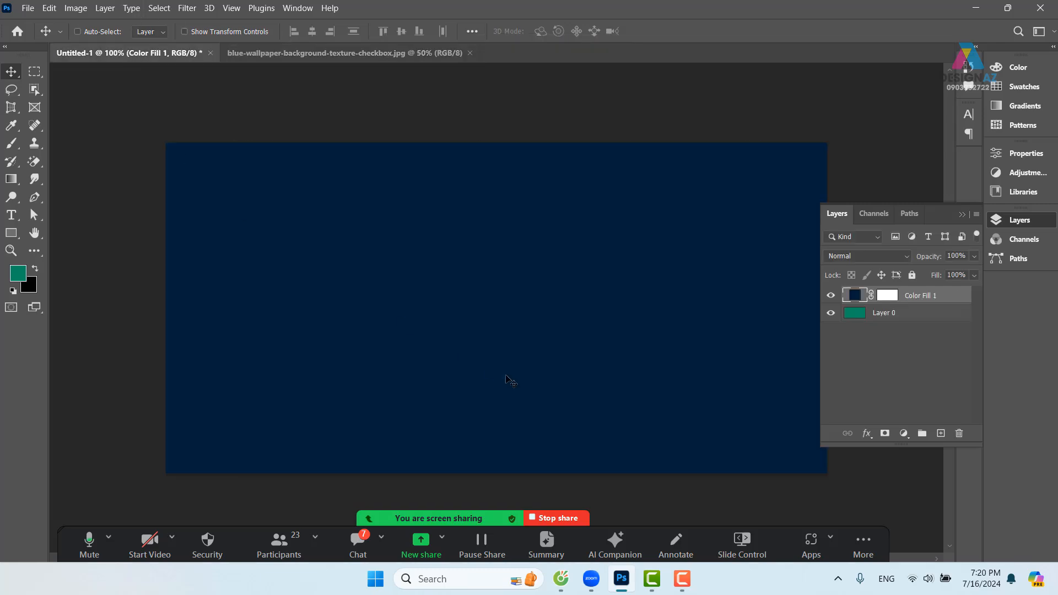
pyautogui.hotkey('ctrl', 'v')
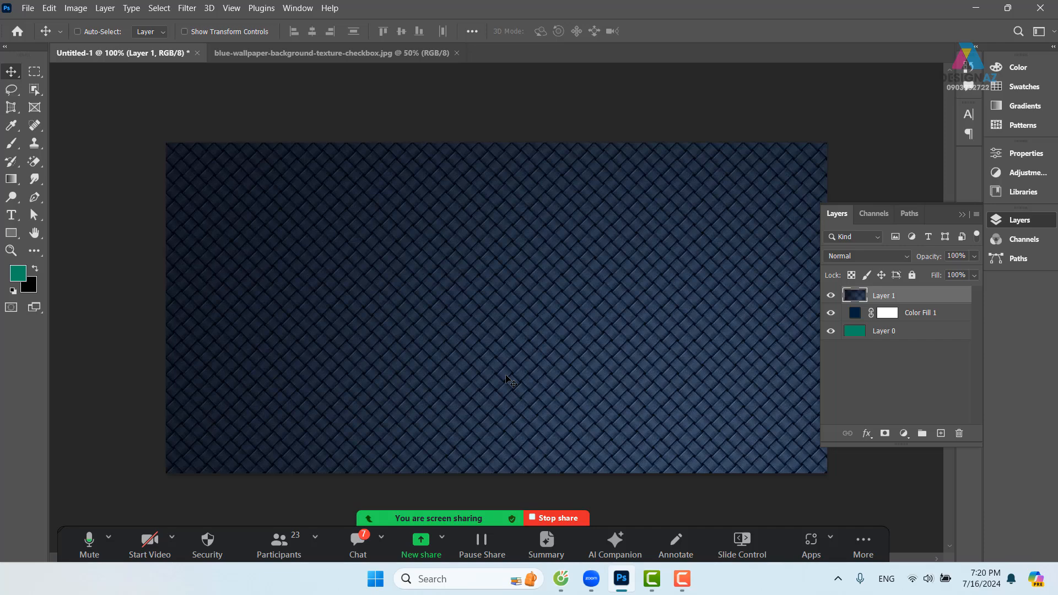
# Scale the pasted texture layer proportionally to about 62.45% so that its width matches the canvas.
pyautogui.hotkey('ctrl', '-')
pyautogui.hotkey('ctrl', '-')
pyautogui.hotkey('ctrl', '-')
pyautogui.hotkey('ctrl', '-')
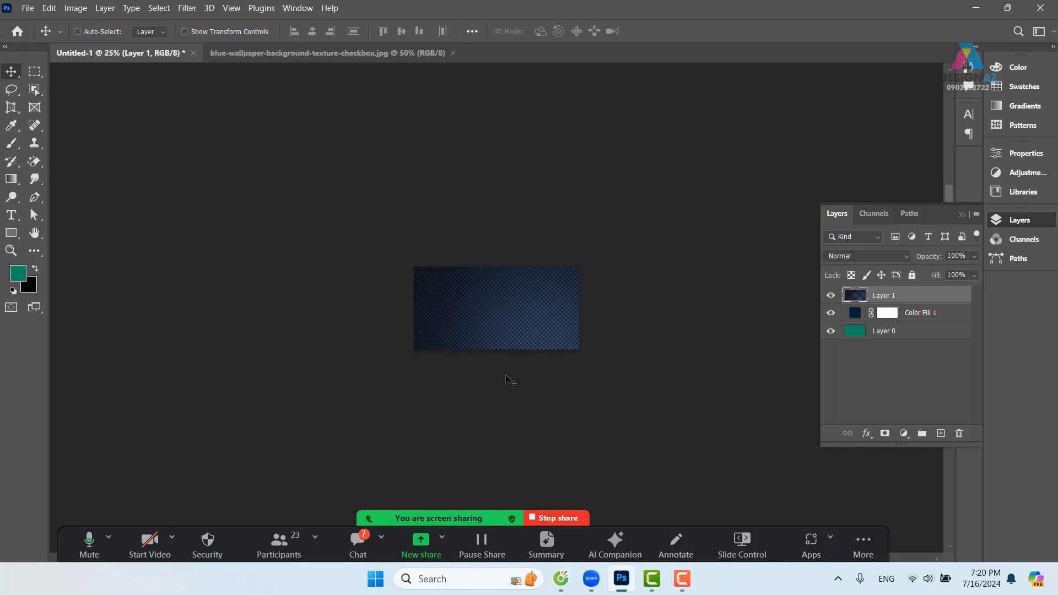
pyautogui.hotkey('ctrl', 't')
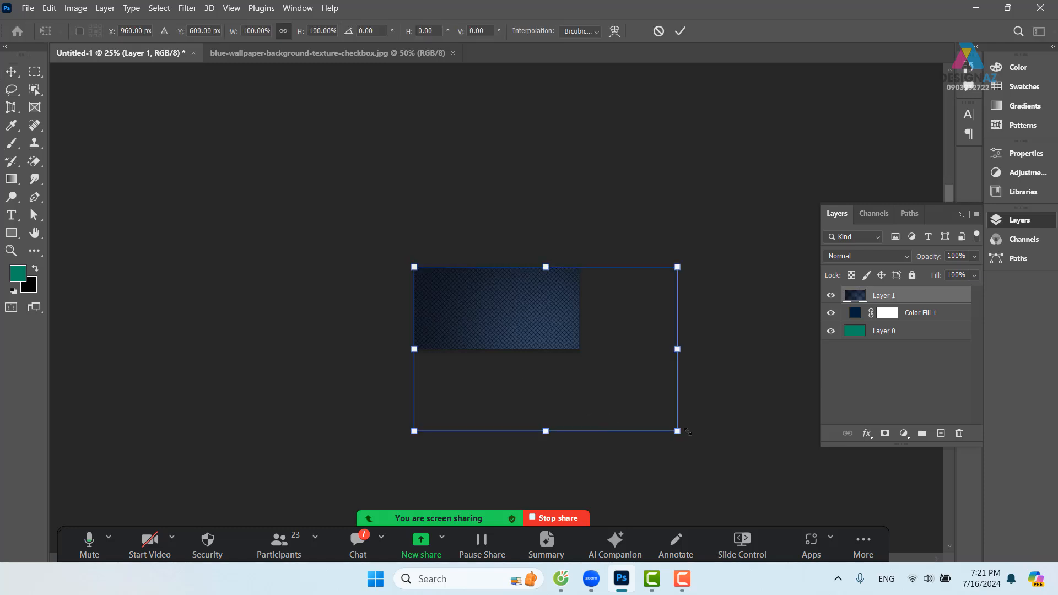
pyautogui.moveTo(688, 431); pyautogui.dragTo(590, 351)
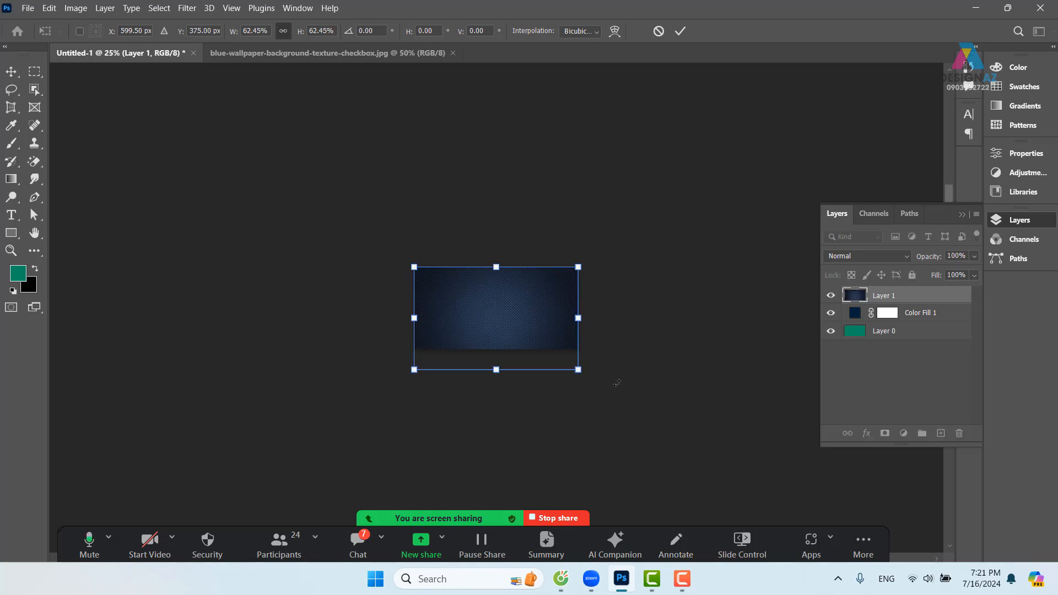
# Move the scaled texture up to centre it vertically on the canvas at Y 300 px and apply the transform.
pyautogui.hotkey('ctrl', '+')
pyautogui.hotkey('ctrl', '+')
pyautogui.hotkey('ctrl', '+')
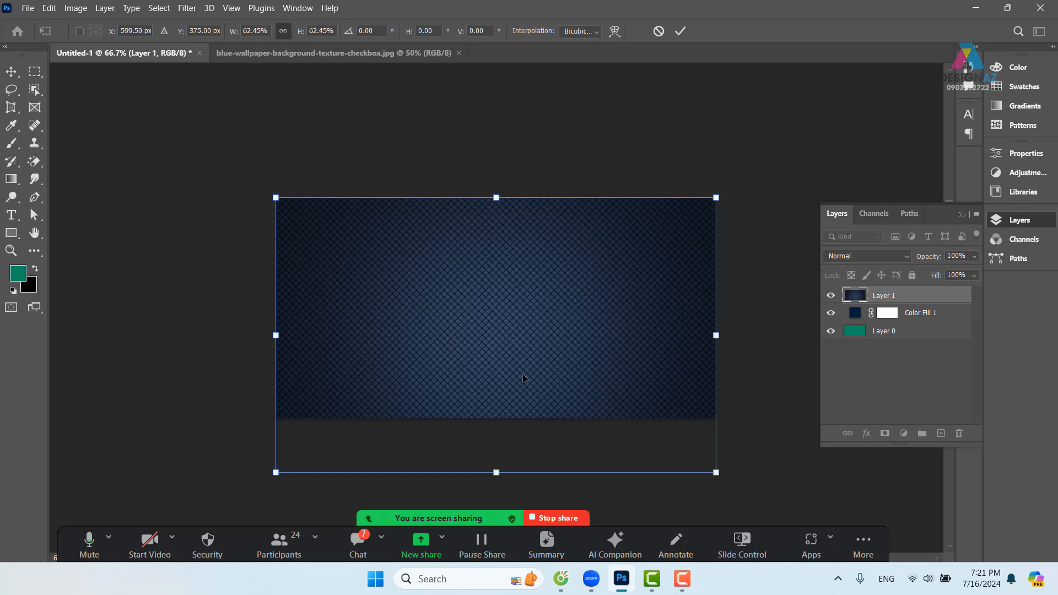
pyautogui.moveTo(525, 366); pyautogui.dragTo(521, 336)
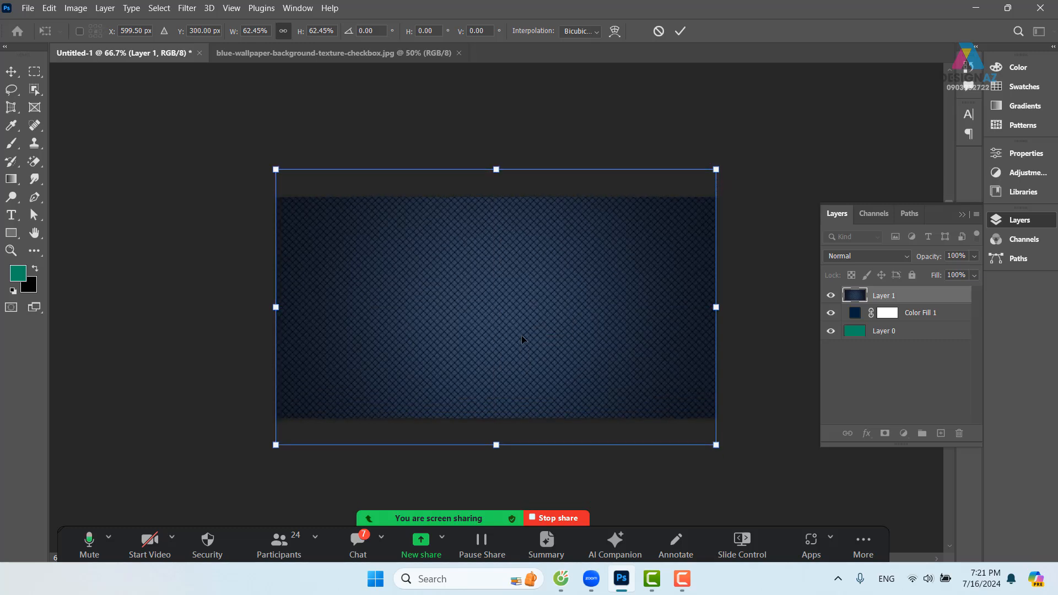
pyautogui.press('Return')
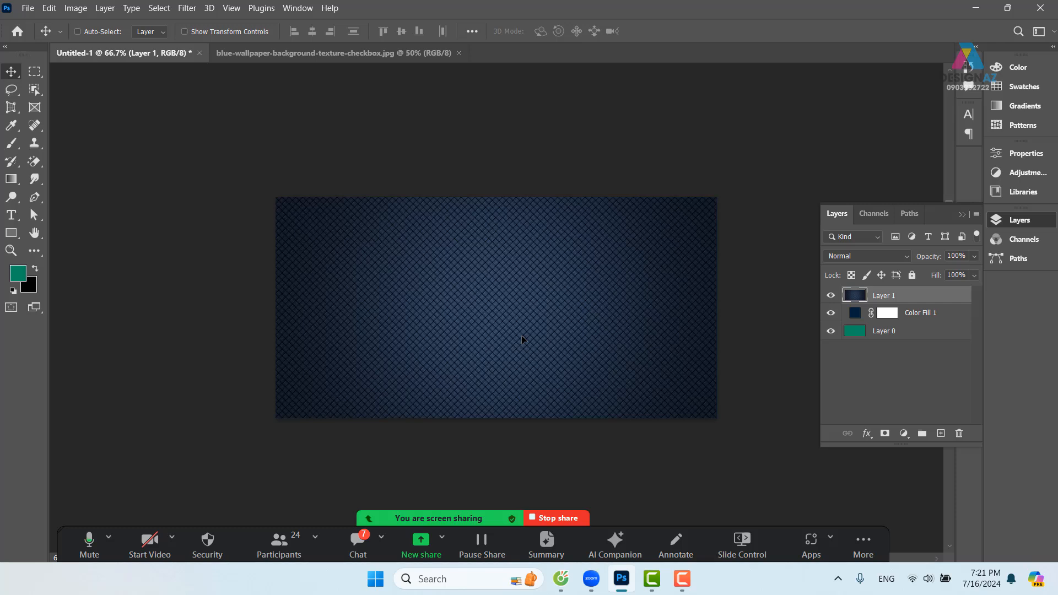
# Delete the texture layer and undo the deletion.
pyautogui.press('Delete')
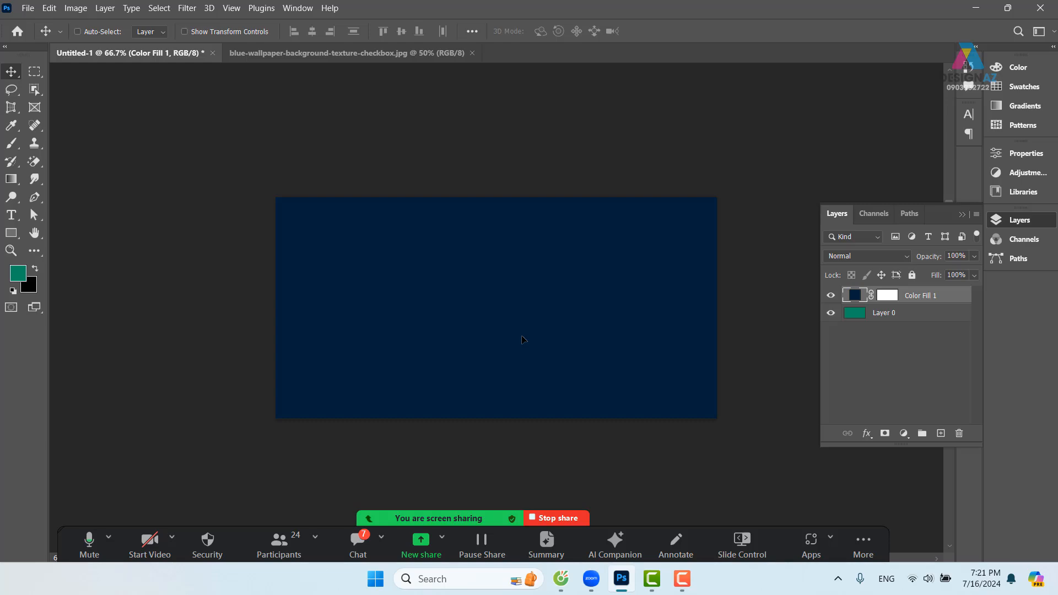
pyautogui.hotkey('ctrl', 'z')
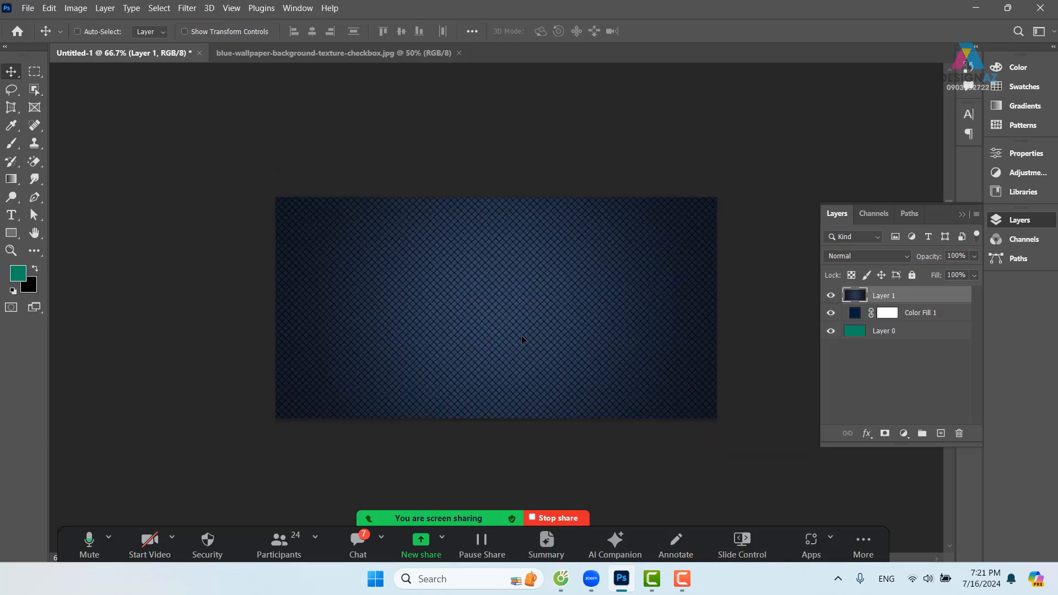
# Open the image abstract-background-design_1117-153 from the Texture Color folder to view it, and close it again.
pyautogui.hotkey('ctrl', 'o')
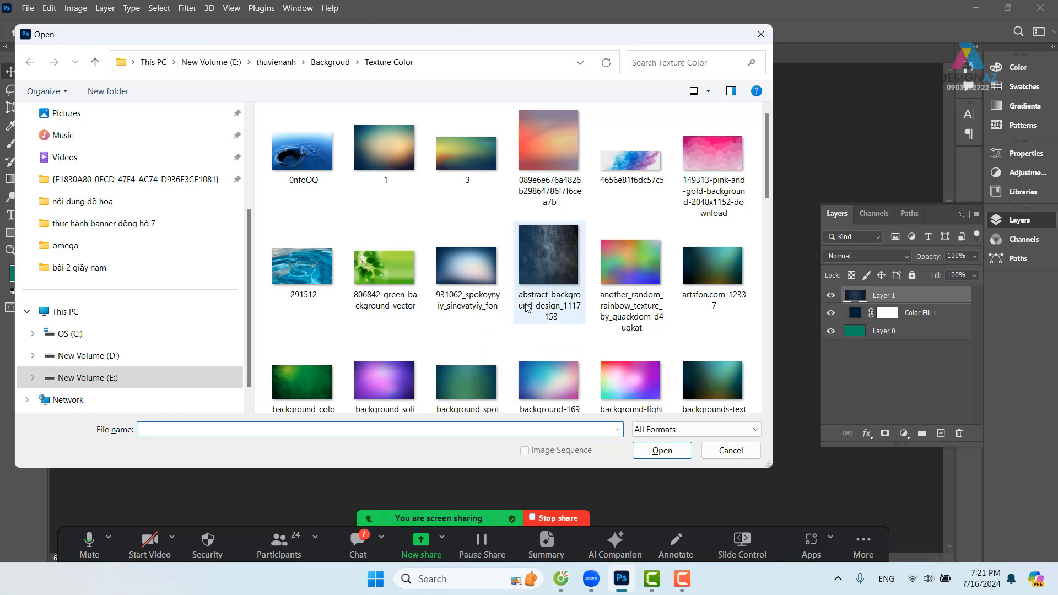
pyautogui.click(548, 256)
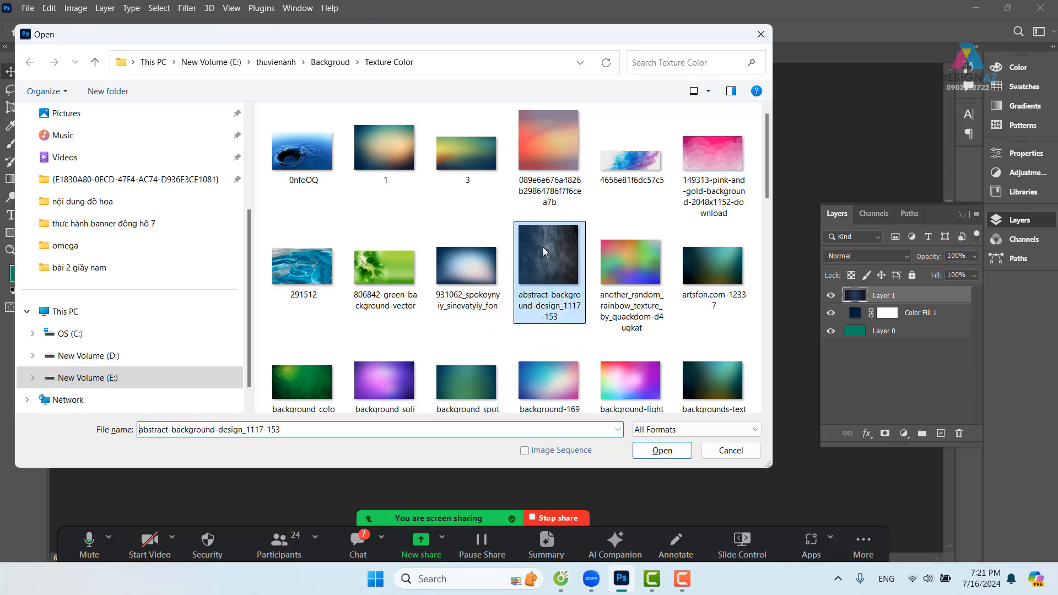
pyautogui.click(662, 451)
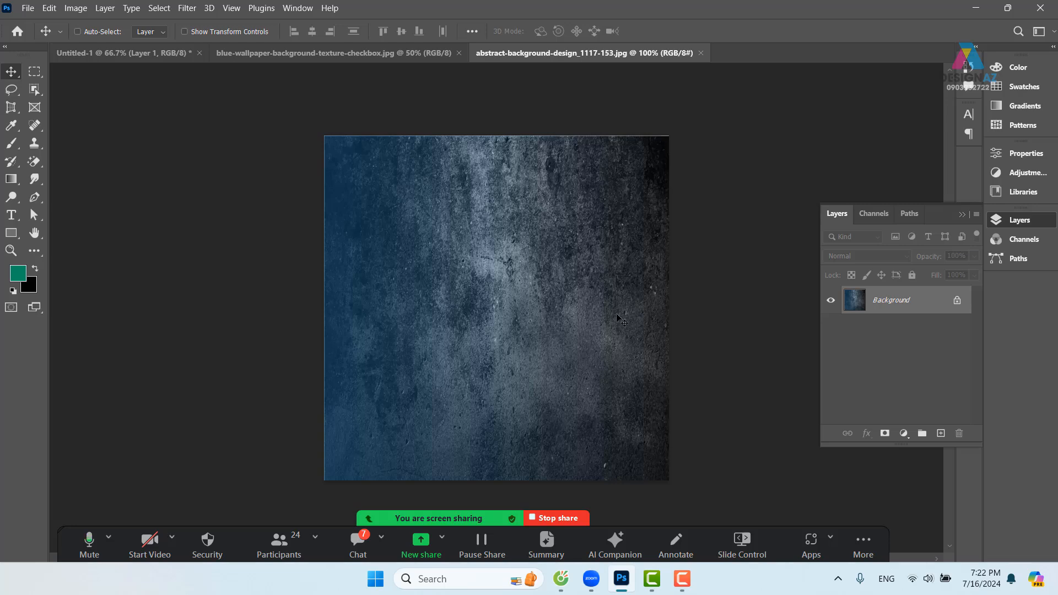
pyautogui.click(700, 53)
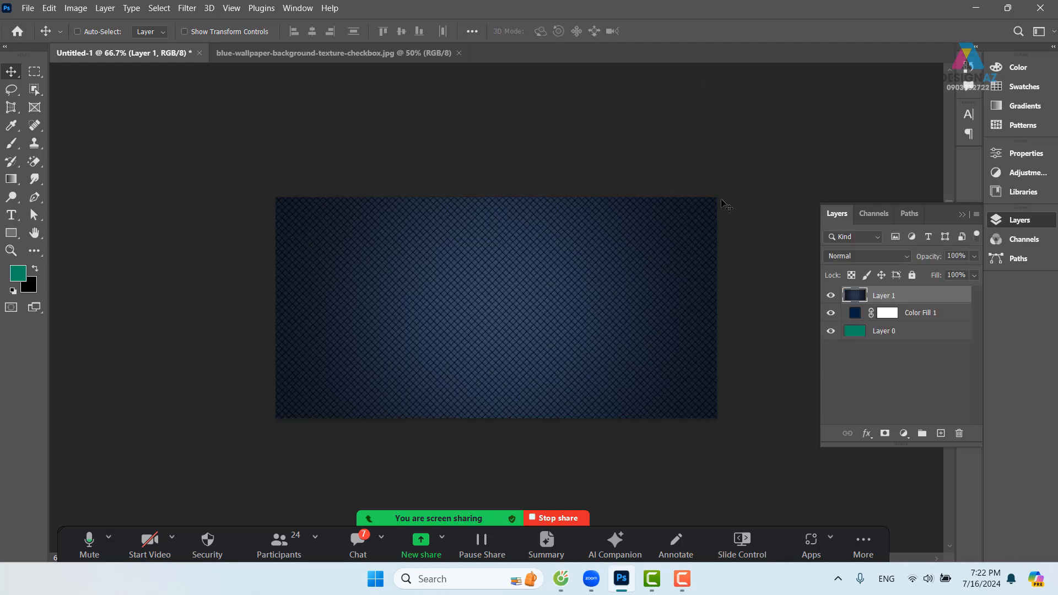
# Open the pink image 9cb58a145123951.629888bfdce53(1) from drive D, folder ảnh mới tư liệu > chưa lọc > background thiết kế.
pyautogui.hotkey('ctrl', 'o')
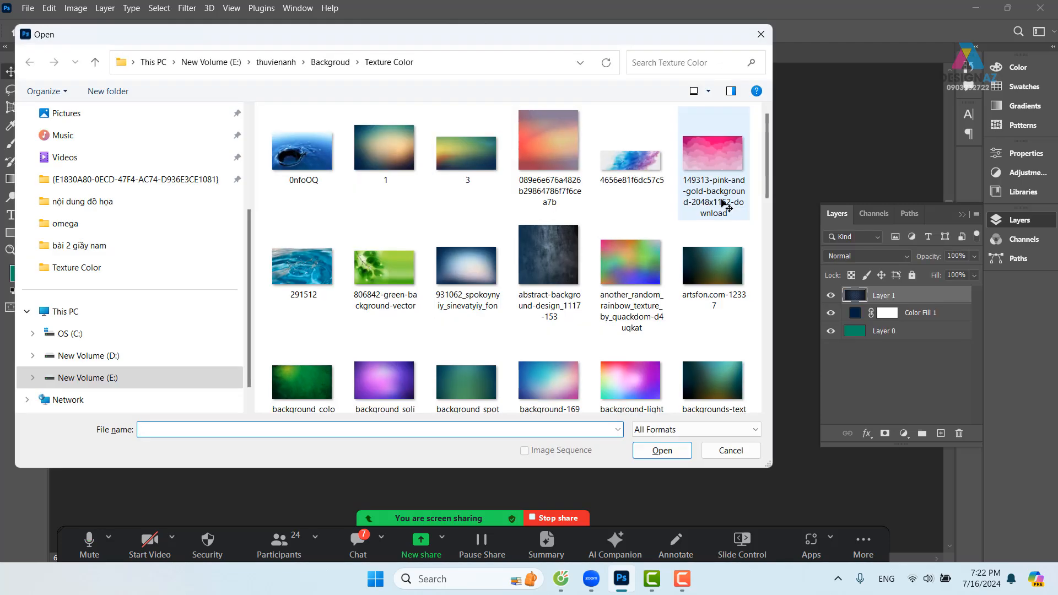
pyautogui.click(110, 356)
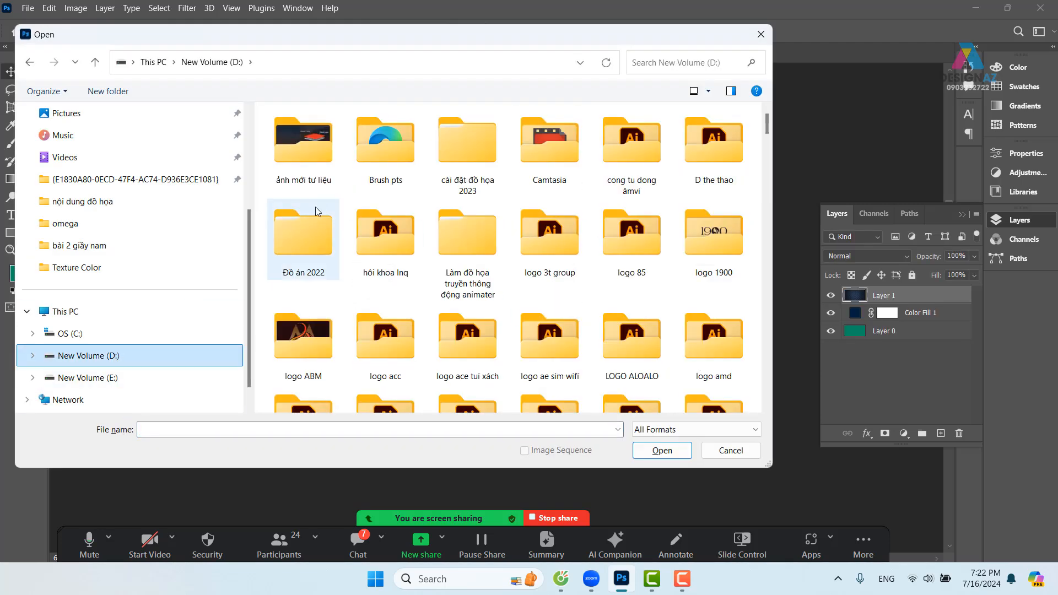
pyautogui.doubleClick(316, 149)
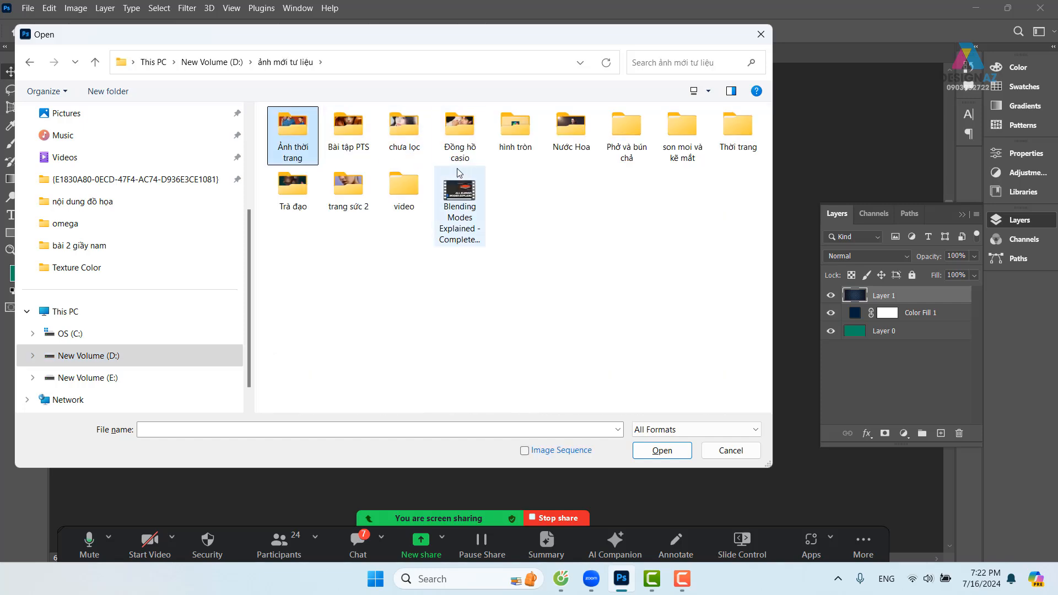
pyautogui.doubleClick(417, 131)
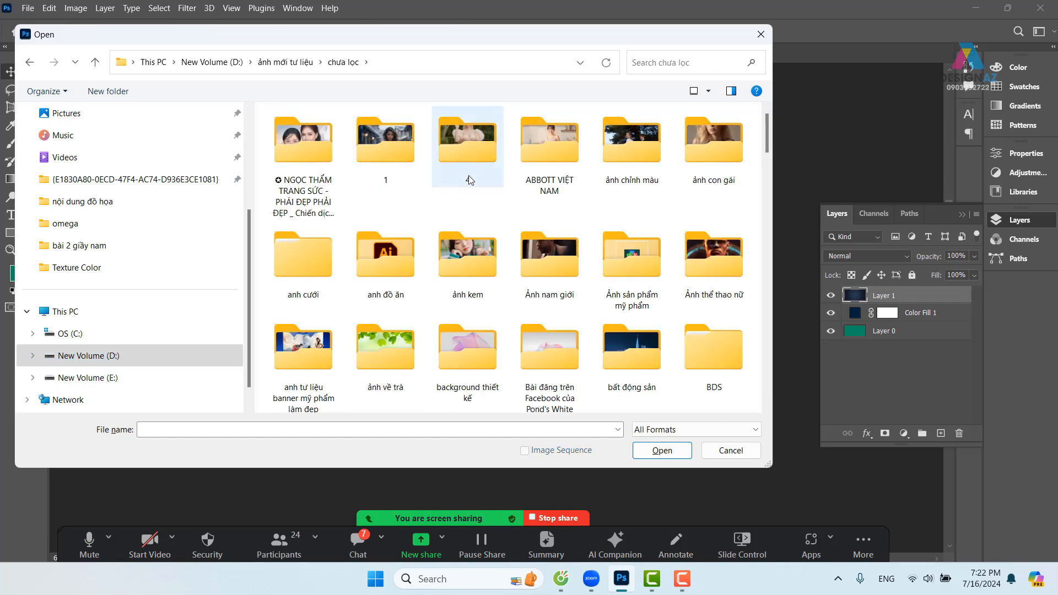
pyautogui.doubleClick(478, 341)
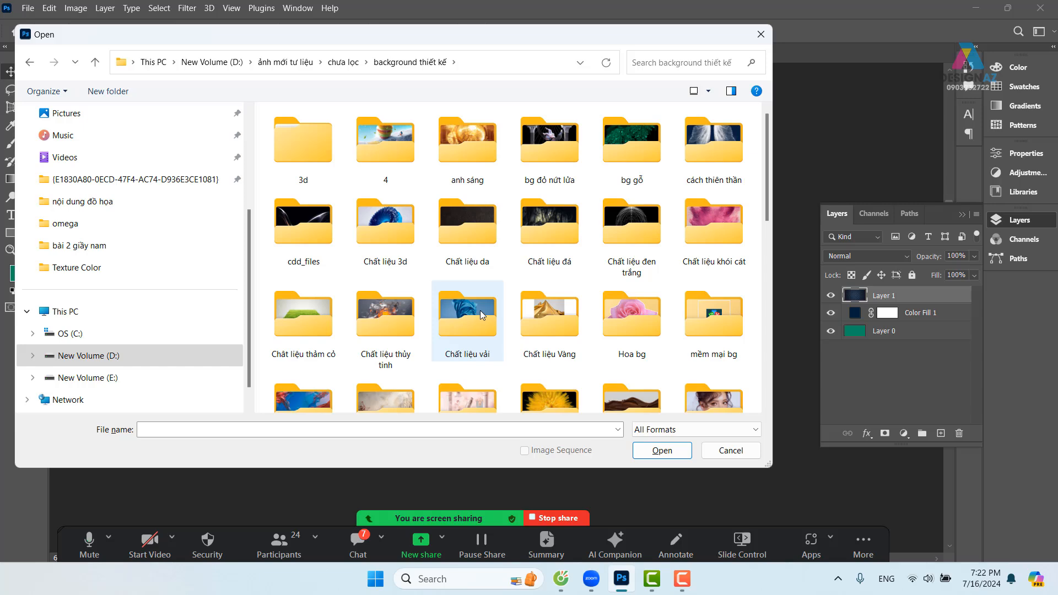
pyautogui.scroll(-5, 493, 322)
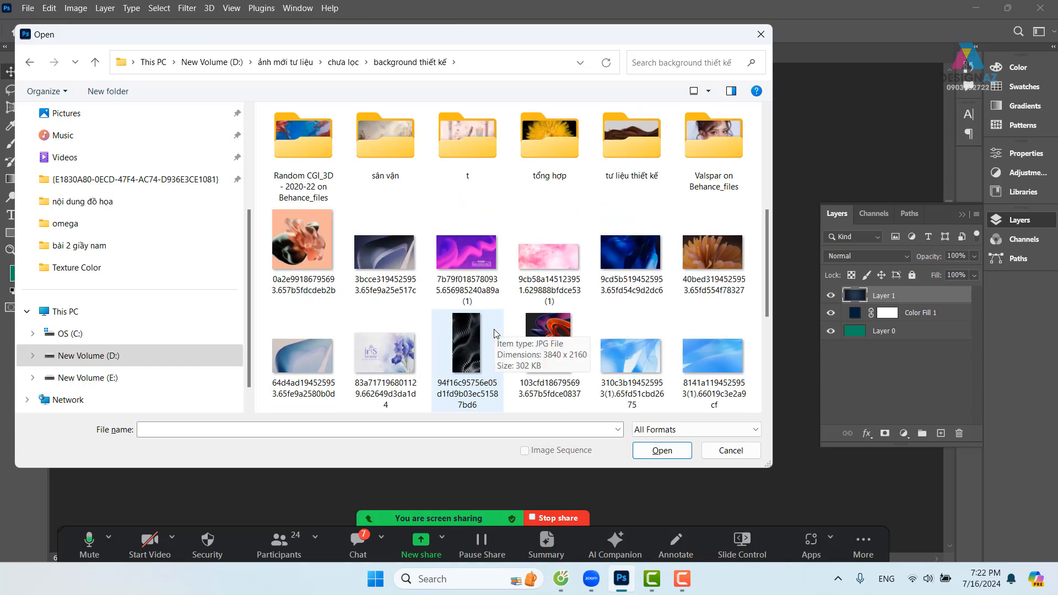
pyautogui.doubleClick(564, 259)
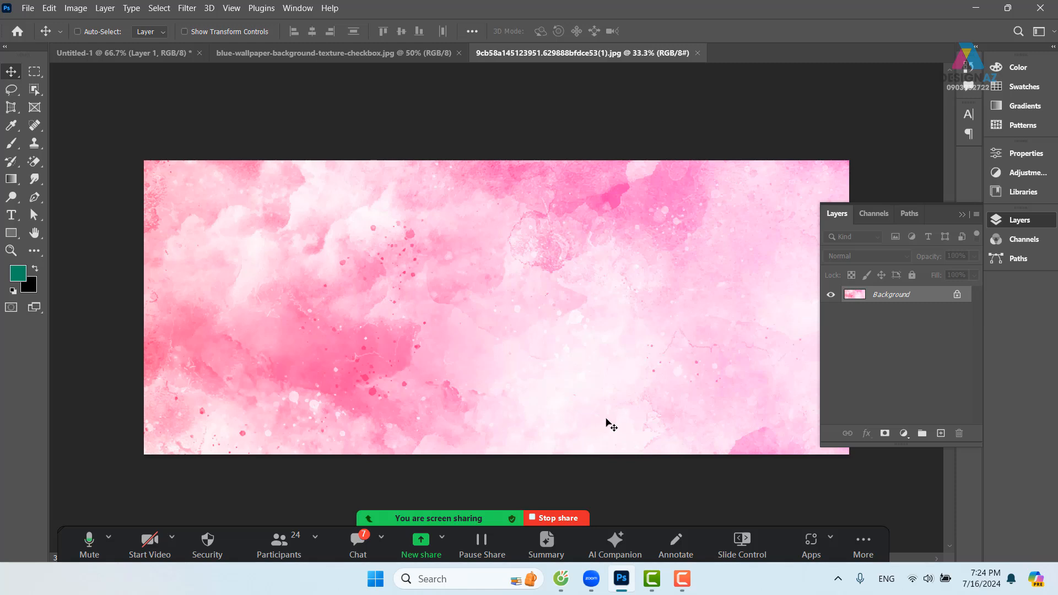
# Open the Camera Raw Filter on the pink background image and look over its Basic adjustments and the other sections.
pyautogui.click(74, 11)
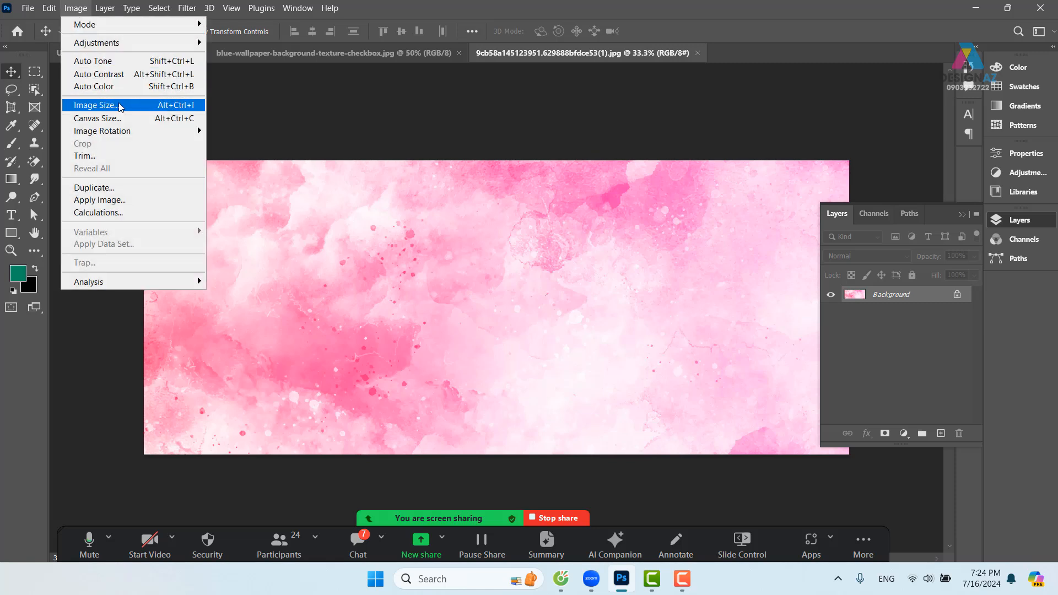
pyautogui.click(431, 117)
pyautogui.click(186, 9)
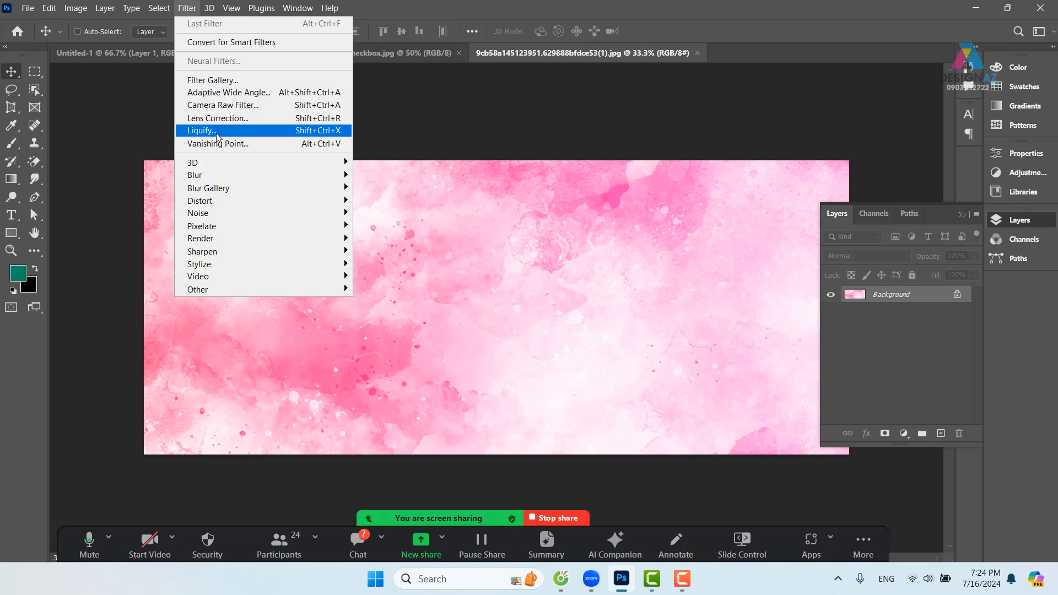
pyautogui.click(259, 110)
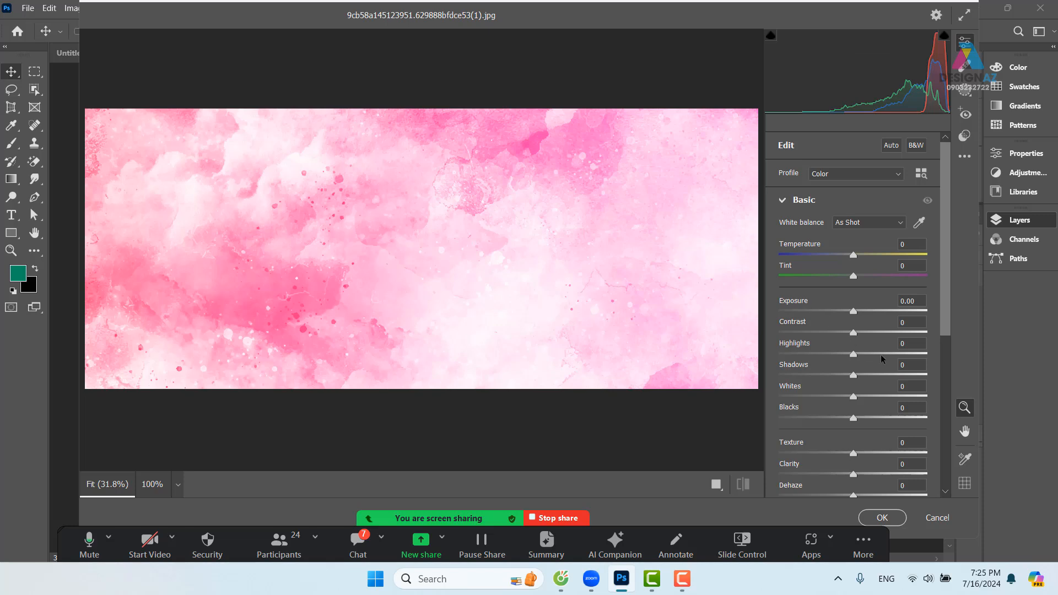
pyautogui.click(782, 201)
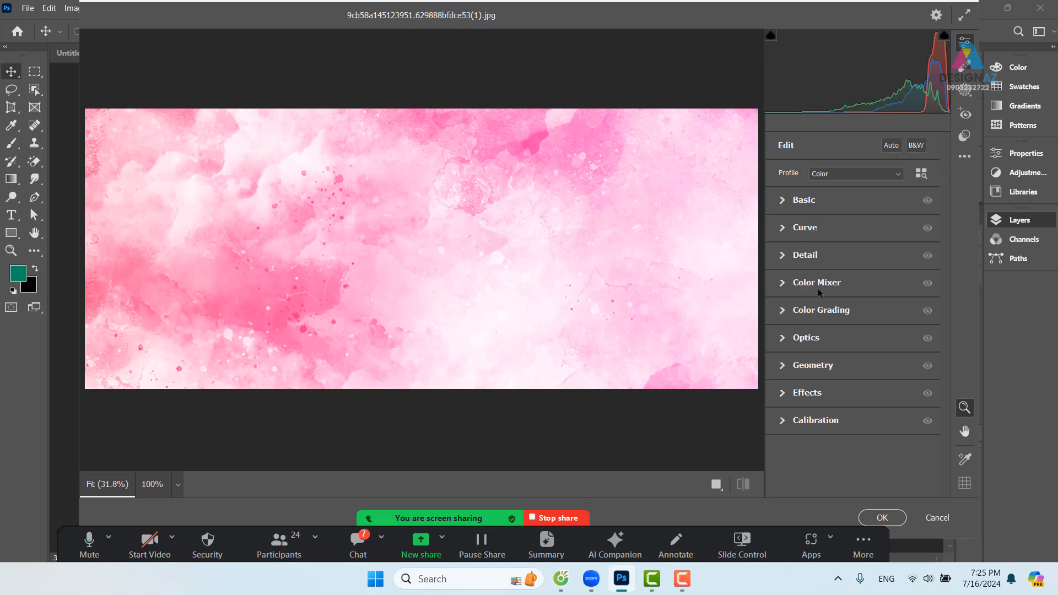
pyautogui.click(782, 201)
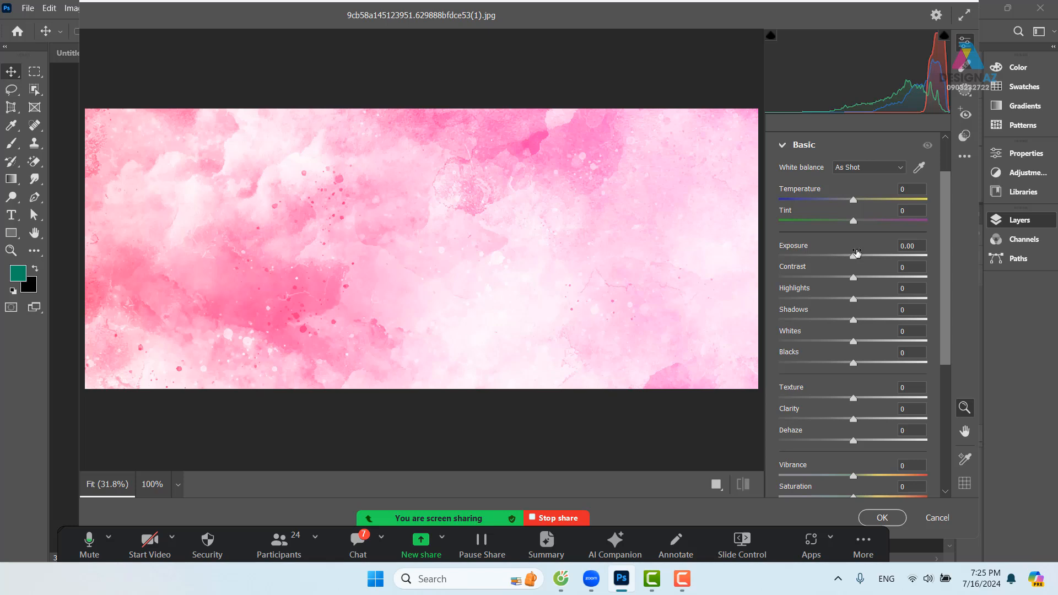
pyautogui.click(782, 145)
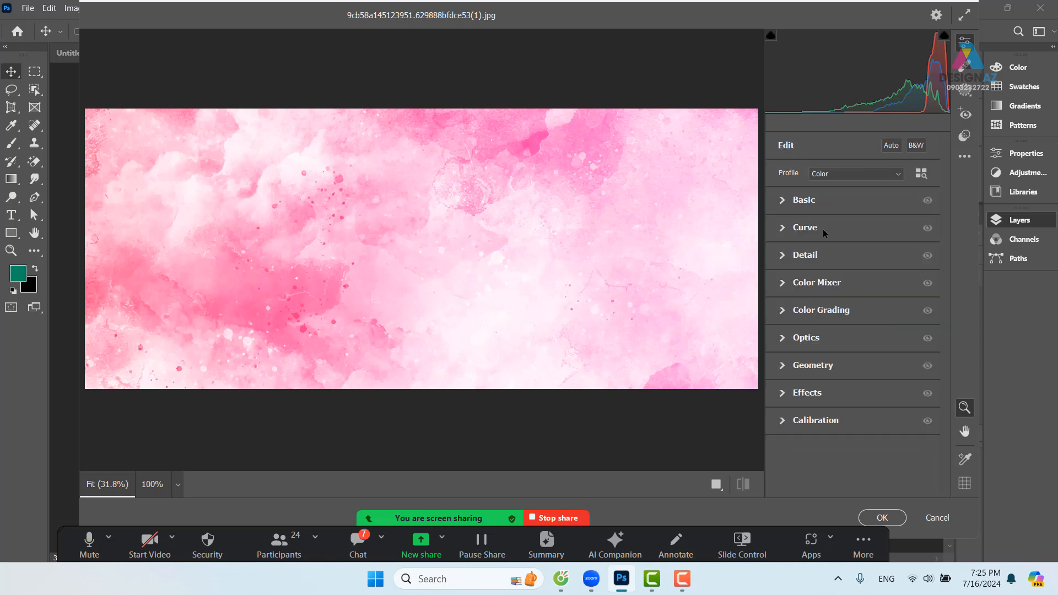
# Try Sharpening at 150 in the Detail section with a zoomed before/after comparison, and return it to 0.
pyautogui.click(783, 257)
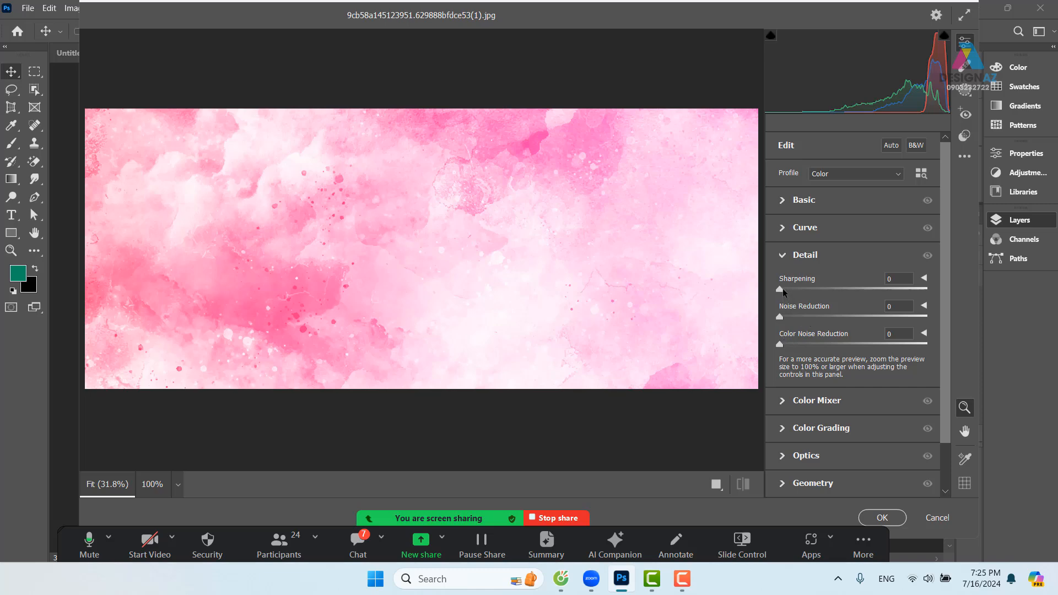
pyautogui.moveTo(783, 292); pyautogui.dragTo(927, 289)
pyautogui.click(745, 488)
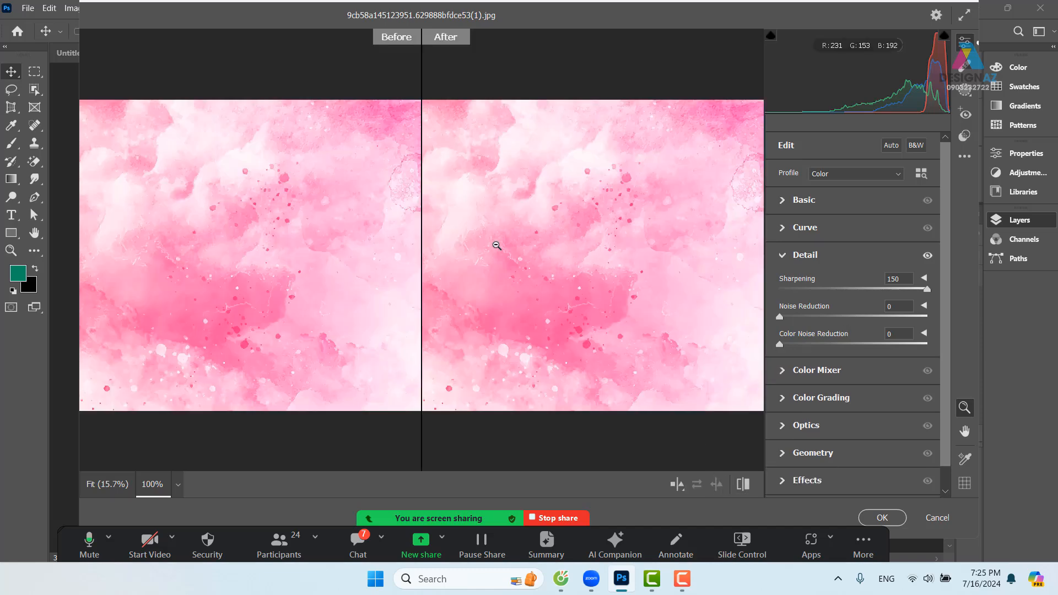
pyautogui.click(496, 245)
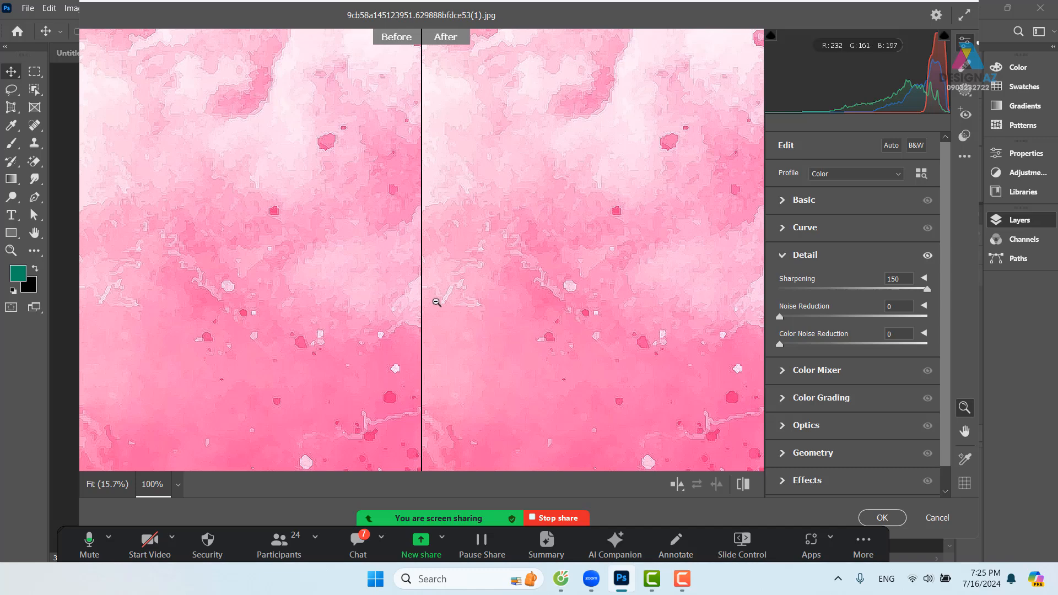
pyautogui.moveTo(927, 289); pyautogui.dragTo(760, 293)
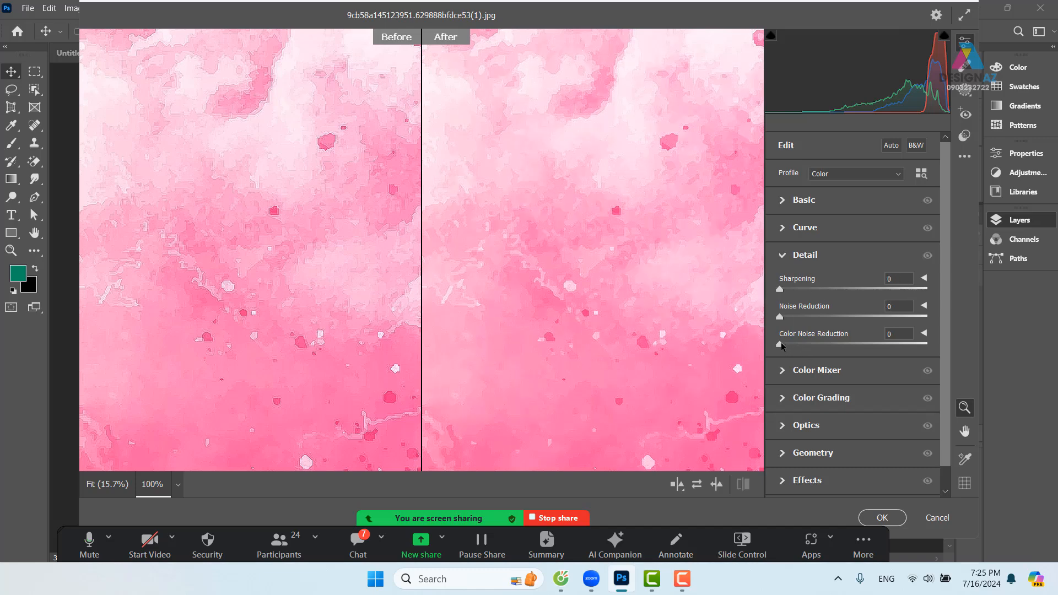
# Set Color Noise Reduction to 100, try Sharpening at 136 before resetting it to 0, and apply the Camera Raw Filter.
pyautogui.moveTo(779, 345); pyautogui.dragTo(961, 343)
pyautogui.moveTo(786, 287); pyautogui.dragTo(913, 289)
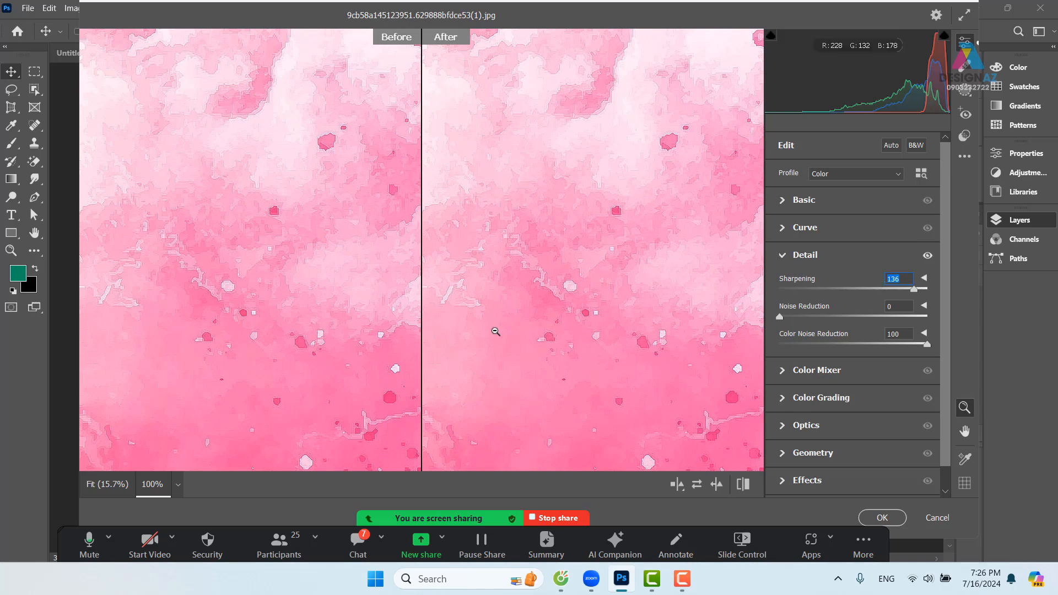
pyautogui.doubleClick(913, 289)
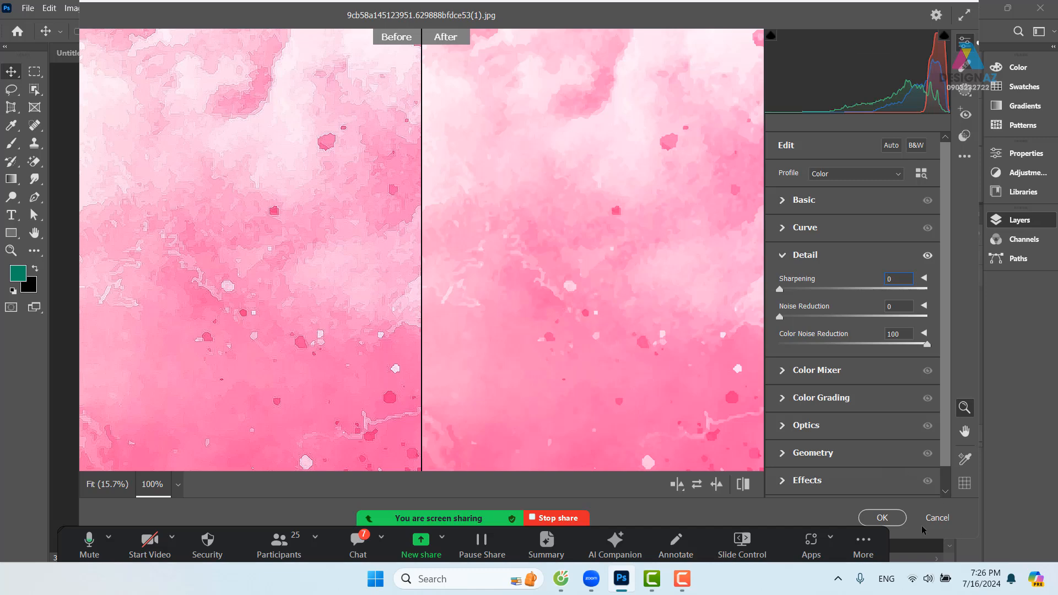
pyautogui.click(881, 518)
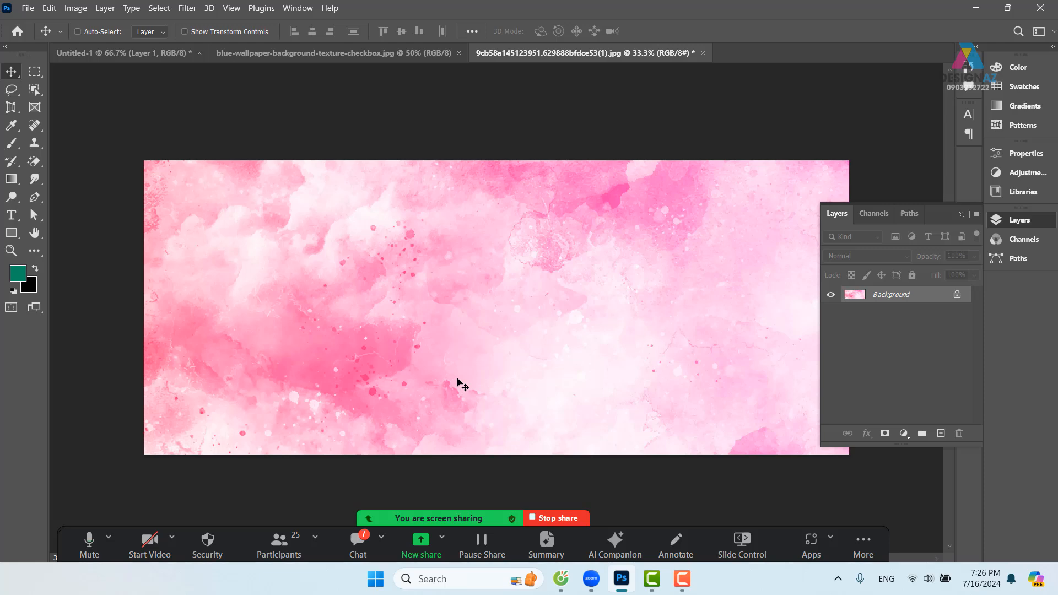
# Copy the whole pink image into the Untitled-1 document as a new layer and move it toward the canvas's left edge.
pyautogui.hotkey('ctrl', 'a')
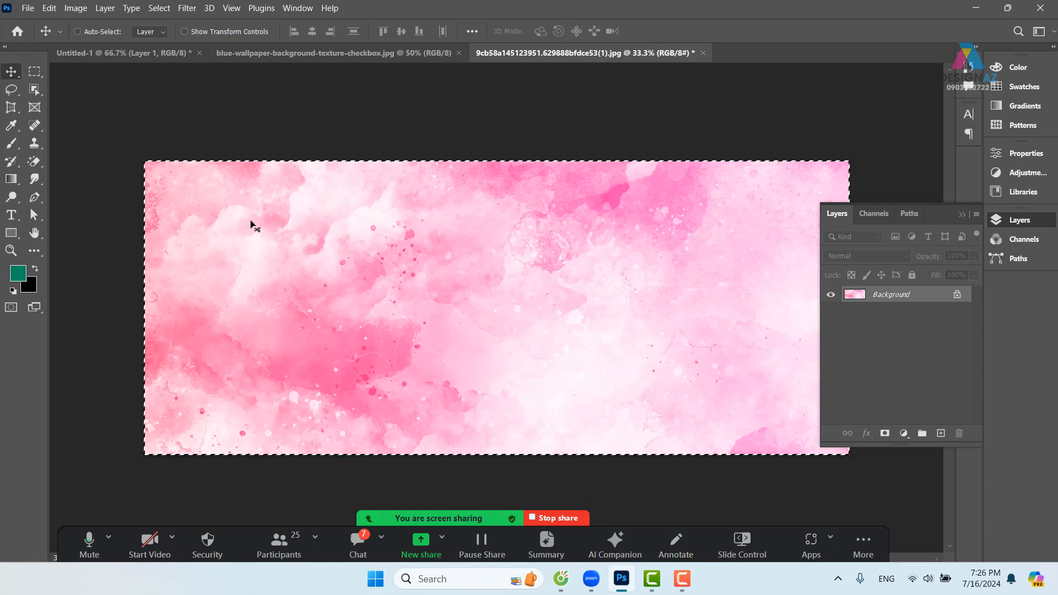
pyautogui.click(131, 55)
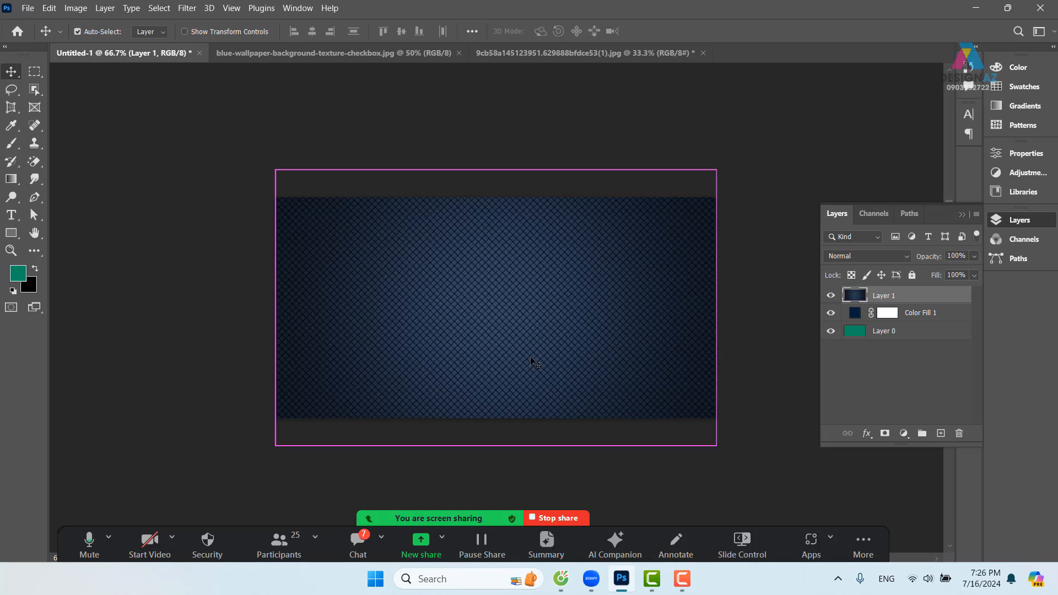
pyautogui.hotkey('ctrl', 'v')
pyautogui.moveTo(559, 361); pyautogui.dragTo(569, 327)
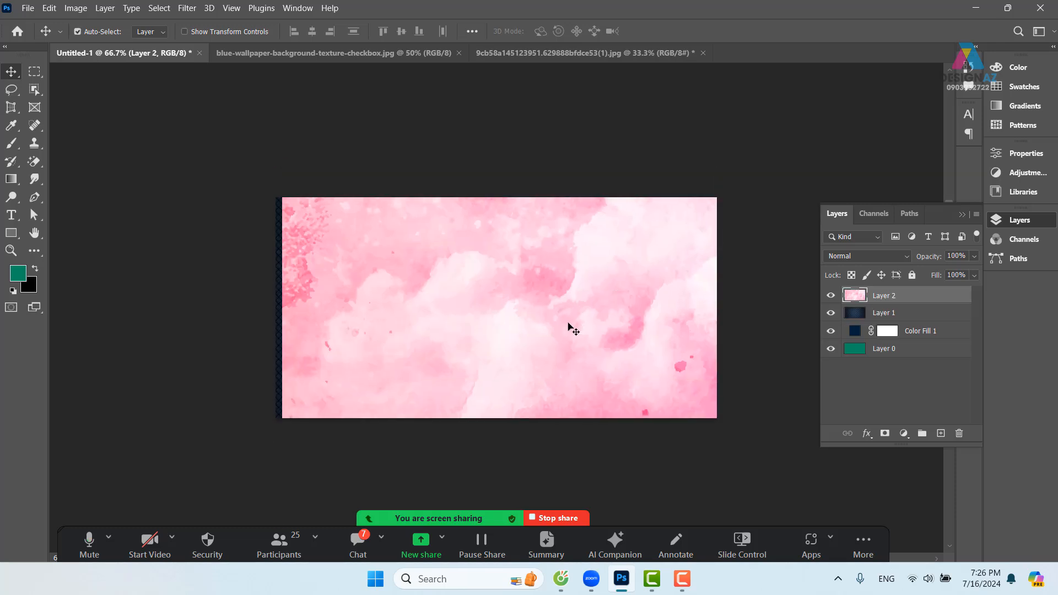
# Scale the pink image layer down proportionally and position it to cover the whole canvas, applying the transform.
pyautogui.hotkey('ctrl', 't')
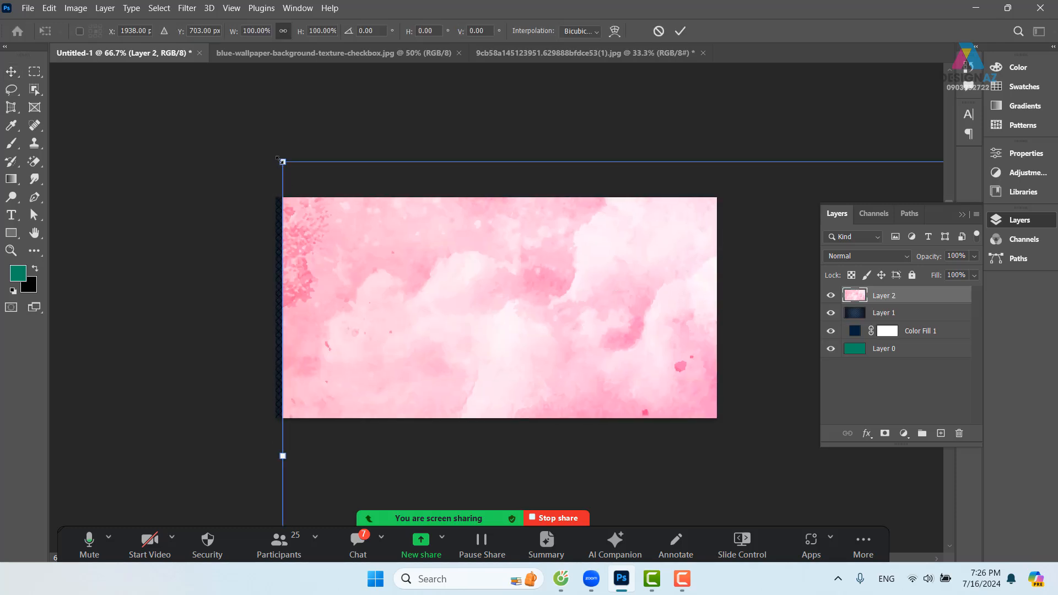
pyautogui.moveTo(282, 165); pyautogui.dragTo(270, 216)
pyautogui.moveTo(231, 92); pyautogui.dragTo(337, 320)
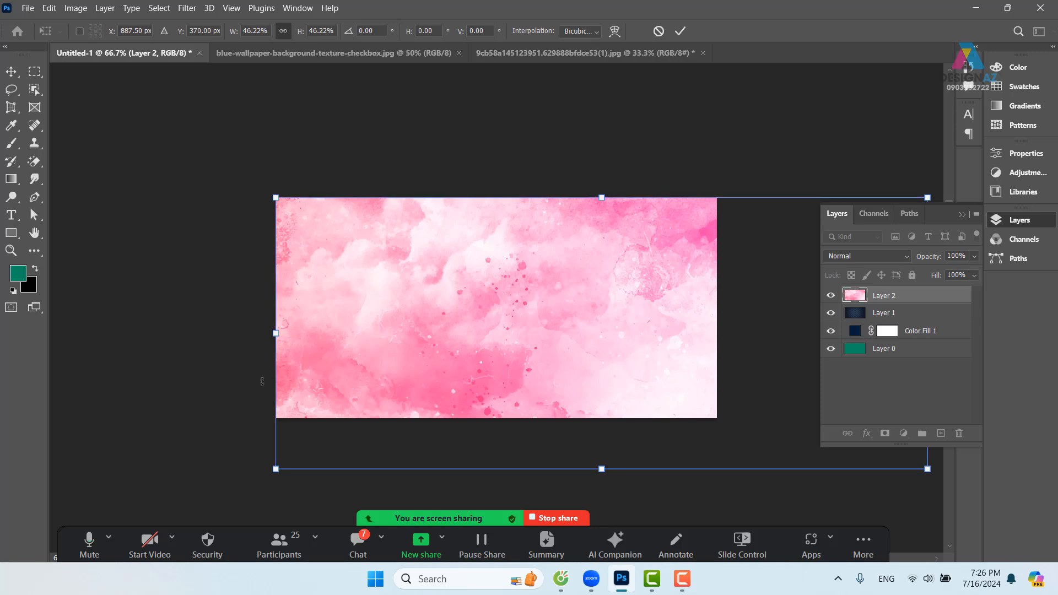
pyautogui.moveTo(278, 472); pyautogui.dragTo(395, 419)
pyautogui.moveTo(562, 348); pyautogui.dragTo(441, 350)
pyautogui.press('Return')
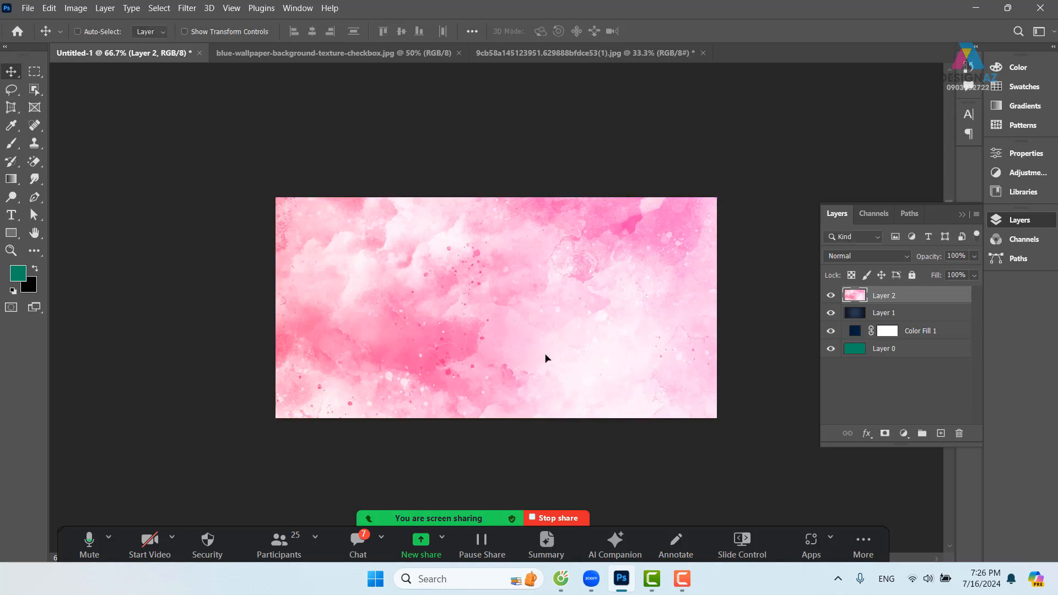
# Close the pink image without saving its changes, and close the blue-wallpaper-background-texture-checkbox image as well.
pyautogui.click(563, 52)
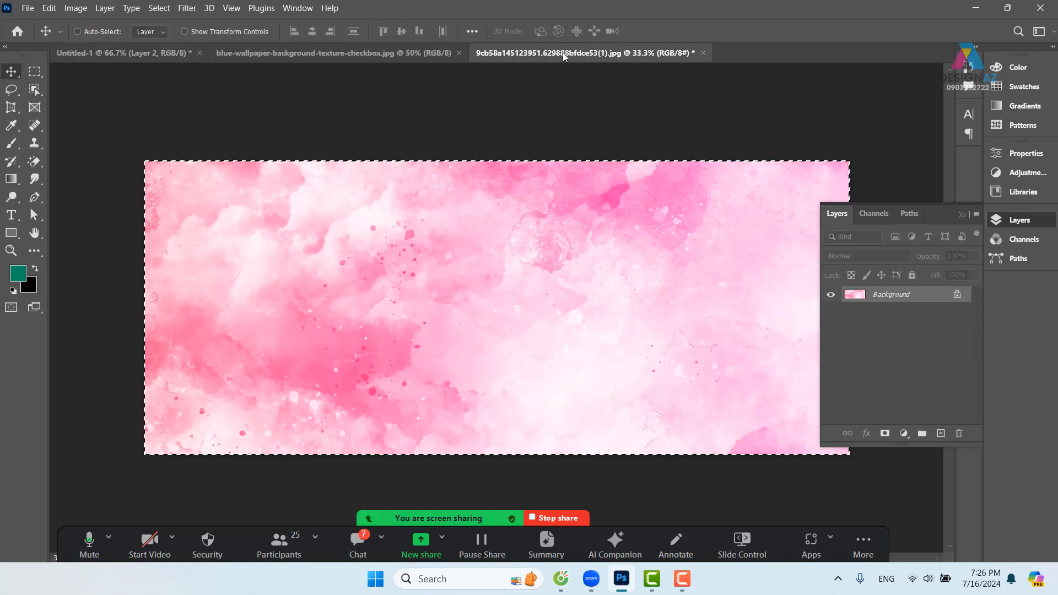
pyautogui.click(704, 53)
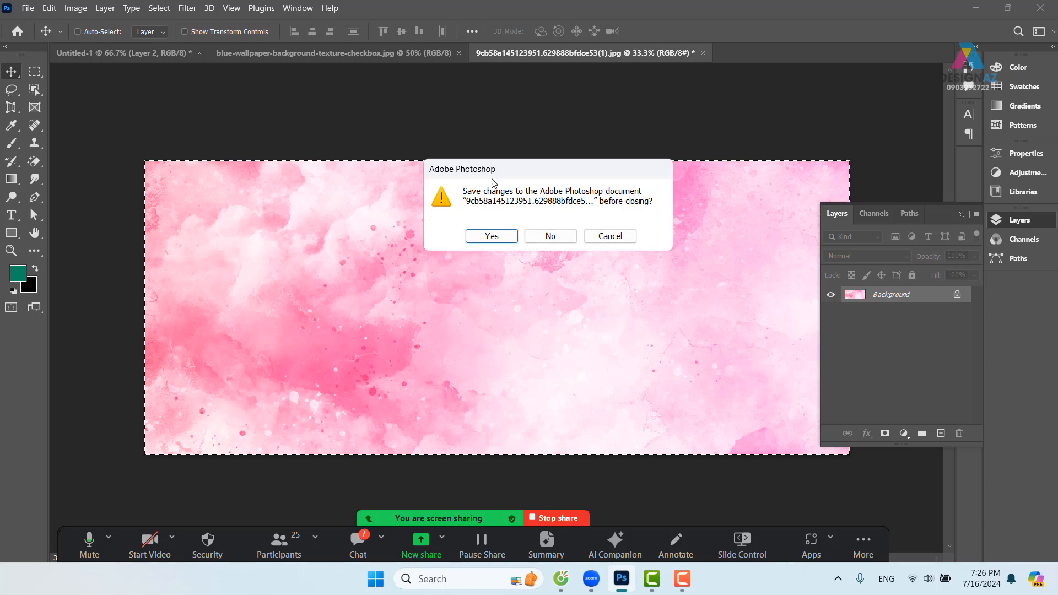
pyautogui.click(544, 232)
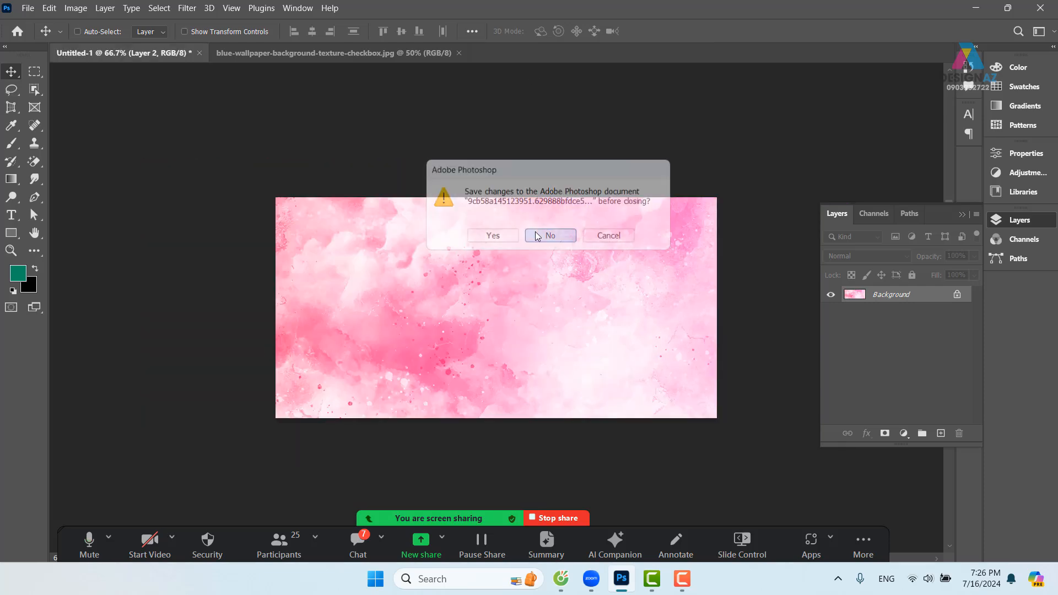
pyautogui.click(375, 59)
pyautogui.click(458, 52)
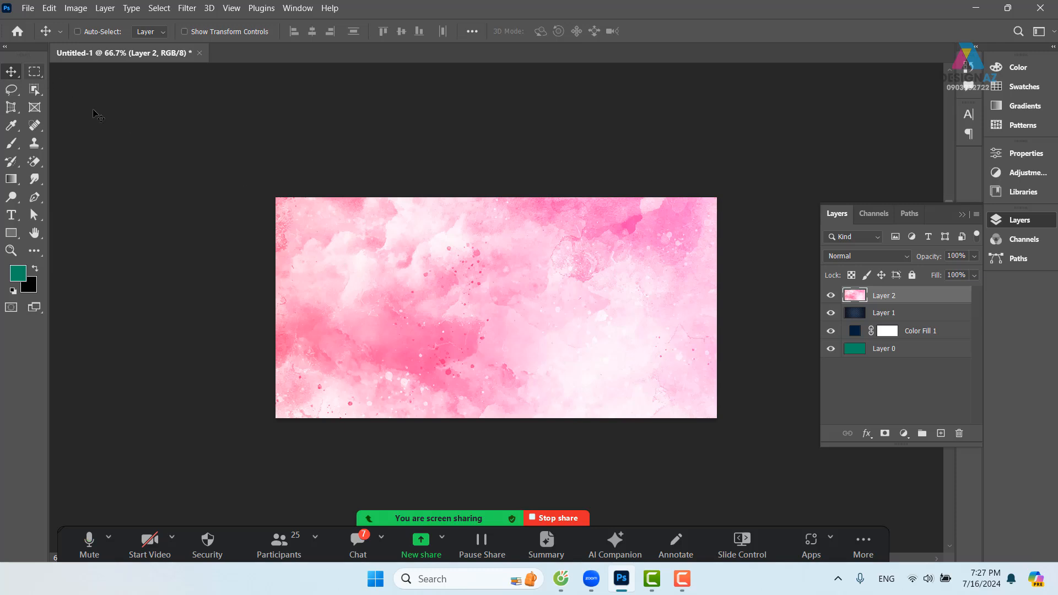
# Hide Layer 1 and Layer 2, and make a rectangular marquee selection over the left half of the canvas.
pyautogui.click(831, 312)
pyautogui.click(831, 295)
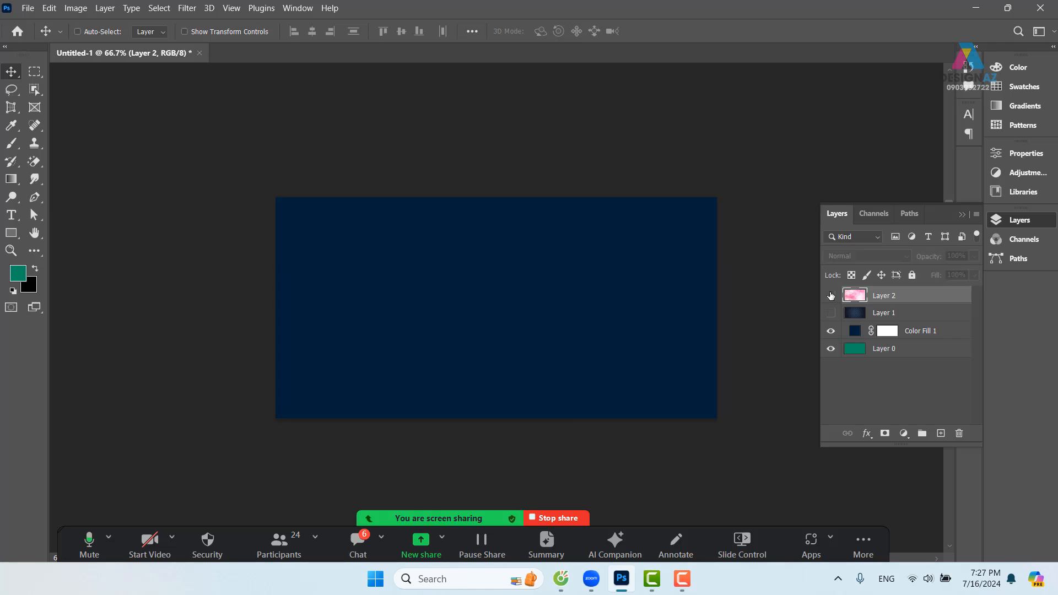
pyautogui.click(32, 77)
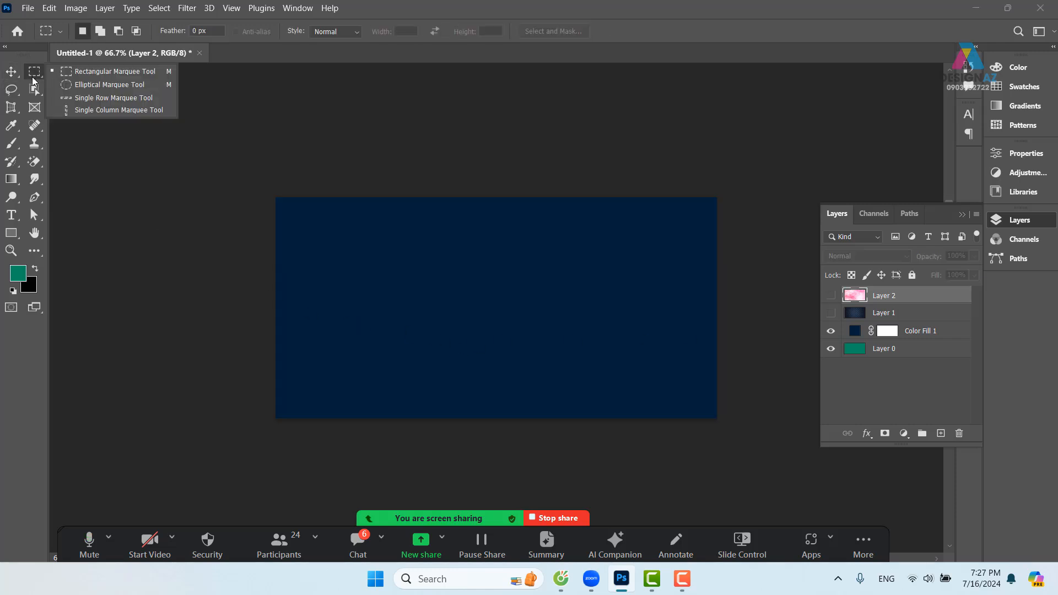
pyautogui.click(98, 71)
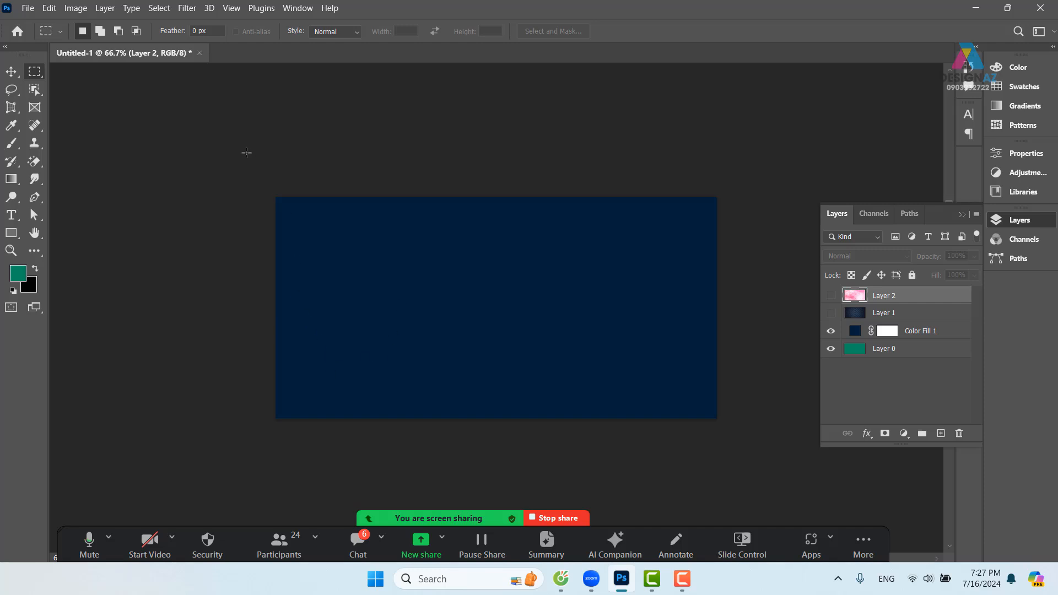
pyautogui.moveTo(236, 173); pyautogui.dragTo(534, 465)
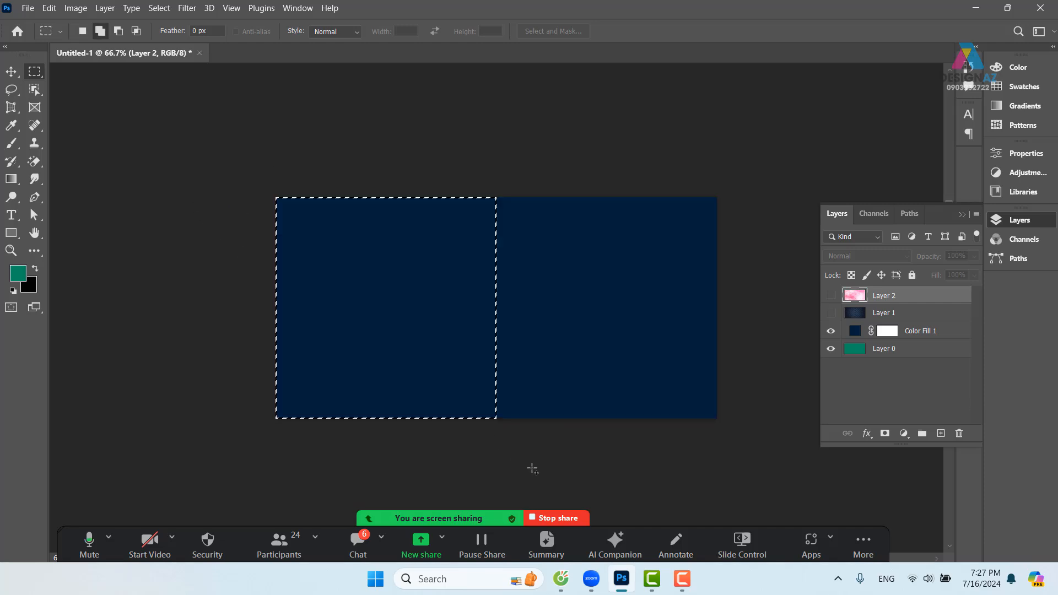
# Fill the selected left half with the green foreground colour on a new layer, and deselect.
pyautogui.click(941, 433)
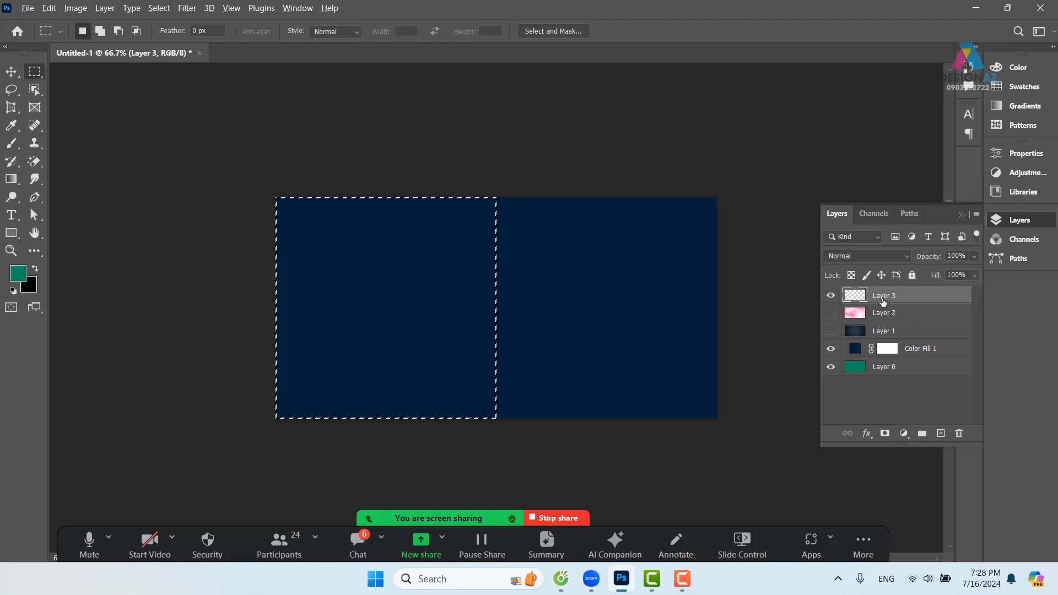
pyautogui.hotkey('alt', 'BackSpace')
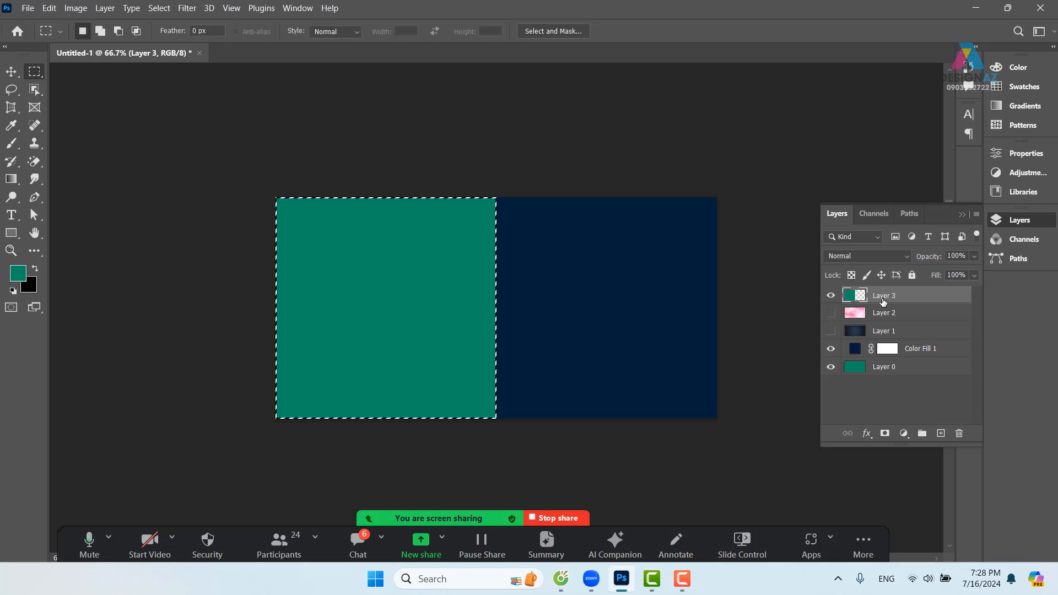
pyautogui.hotkey('ctrl', 'd')
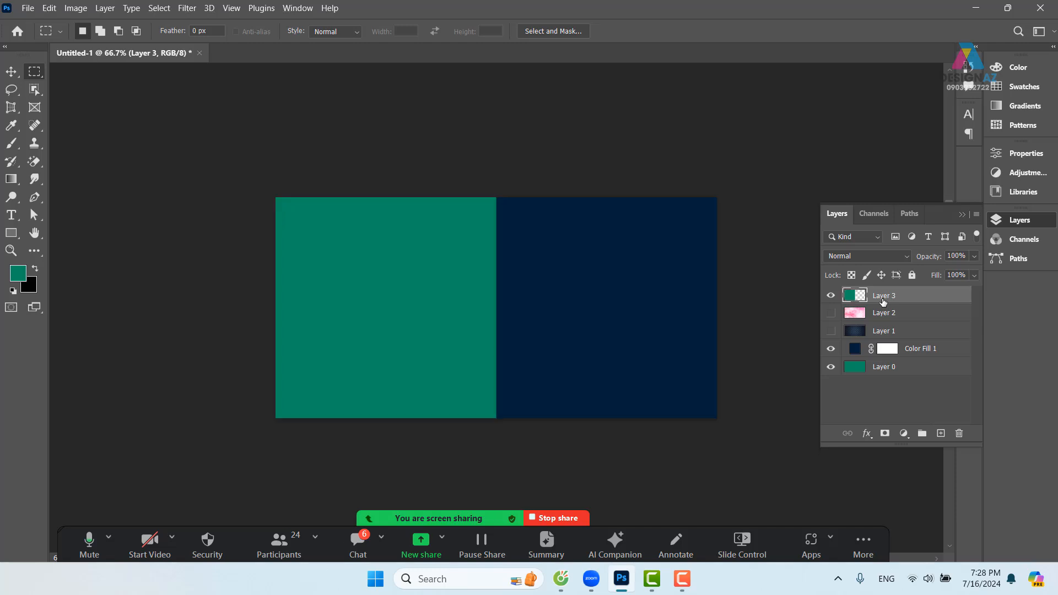
# Free-transform the green square on Layer 3, narrowing it from its left edge to 71% width.
pyautogui.click(11, 71)
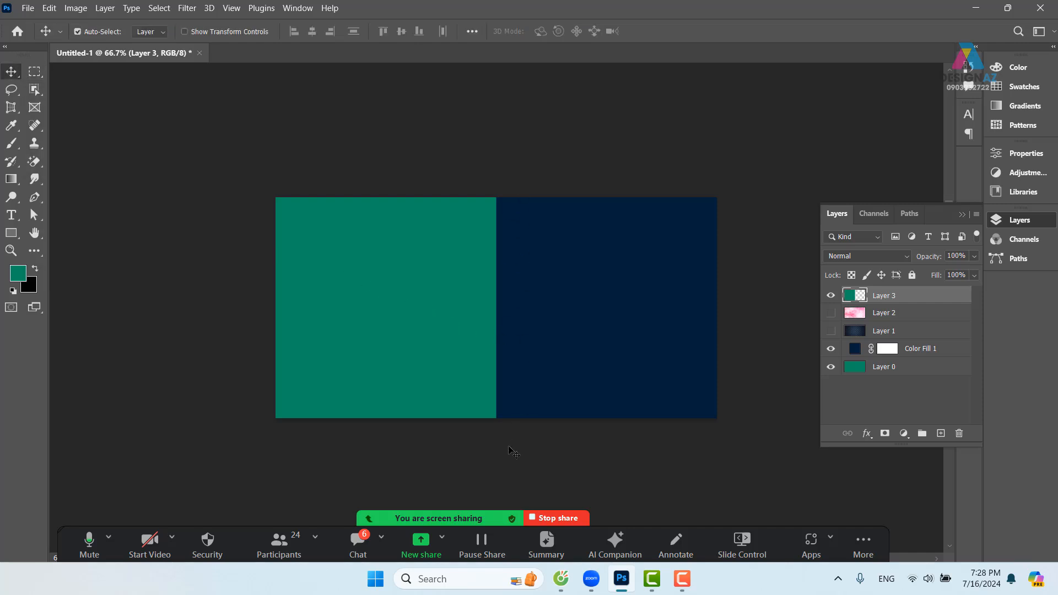
pyautogui.hotkey('ctrl', '1')
pyautogui.moveTo(518, 436); pyautogui.dragTo(468, 412)
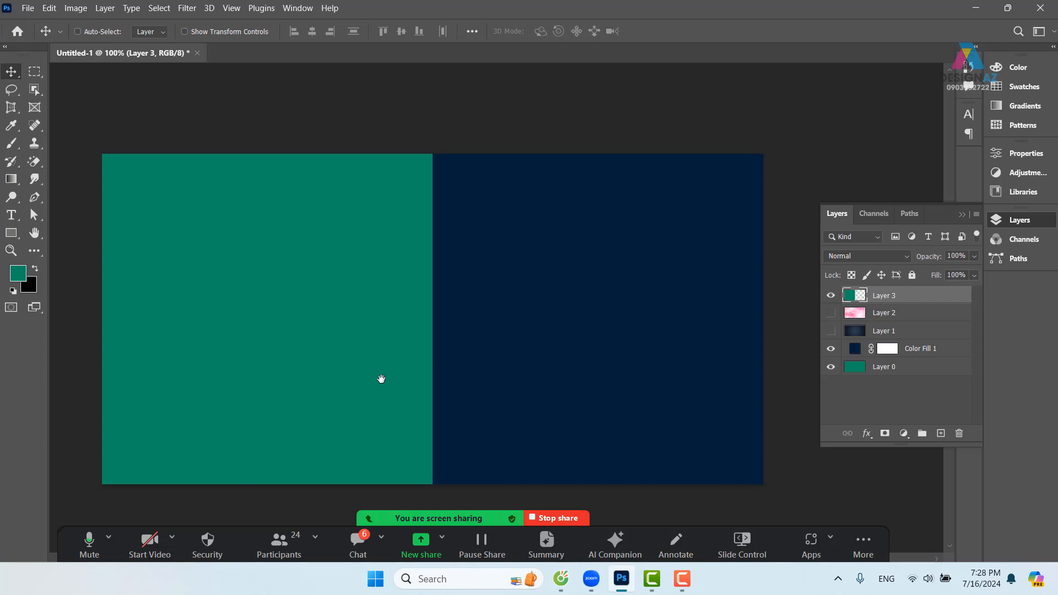
pyautogui.moveTo(375, 379); pyautogui.dragTo(391, 378)
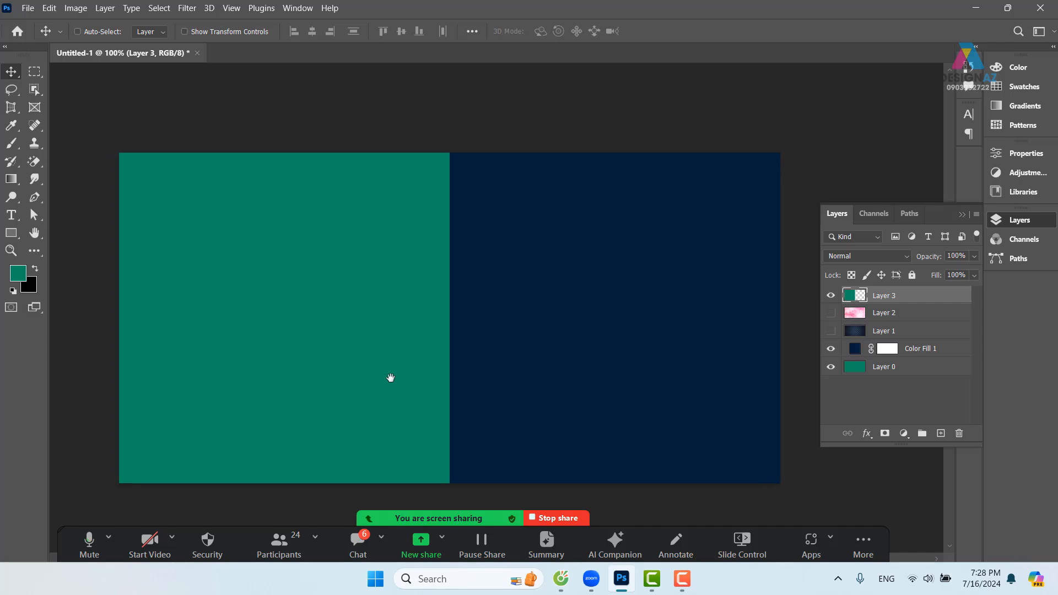
pyautogui.rightClick(397, 291)
pyautogui.click(411, 297)
pyautogui.press('ctrl')
pyautogui.hotkey('ctrl', 't')
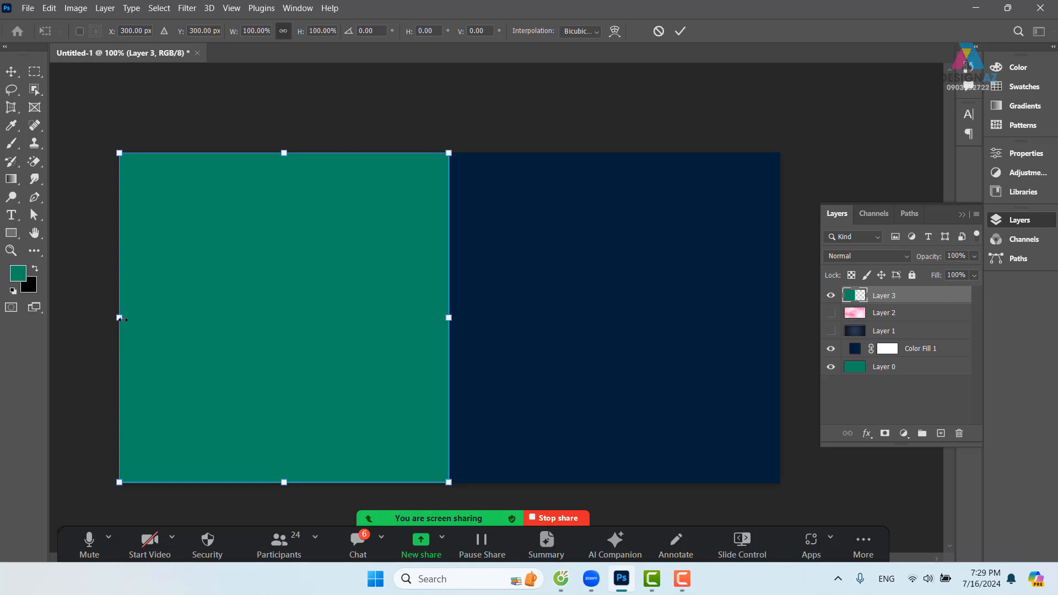
pyautogui.moveTo(119, 318); pyautogui.dragTo(216, 325)
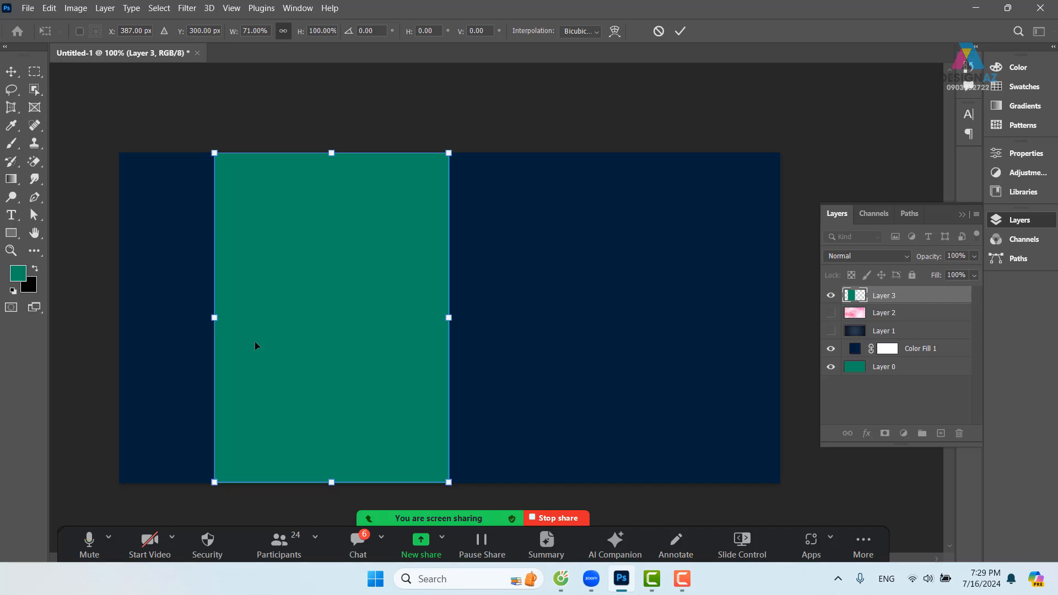
# Try reshaping the green rectangle by its lower-left and lower-right corners, undoing each attempt.
pyautogui.moveTo(358, 396); pyautogui.dragTo(354, 372)
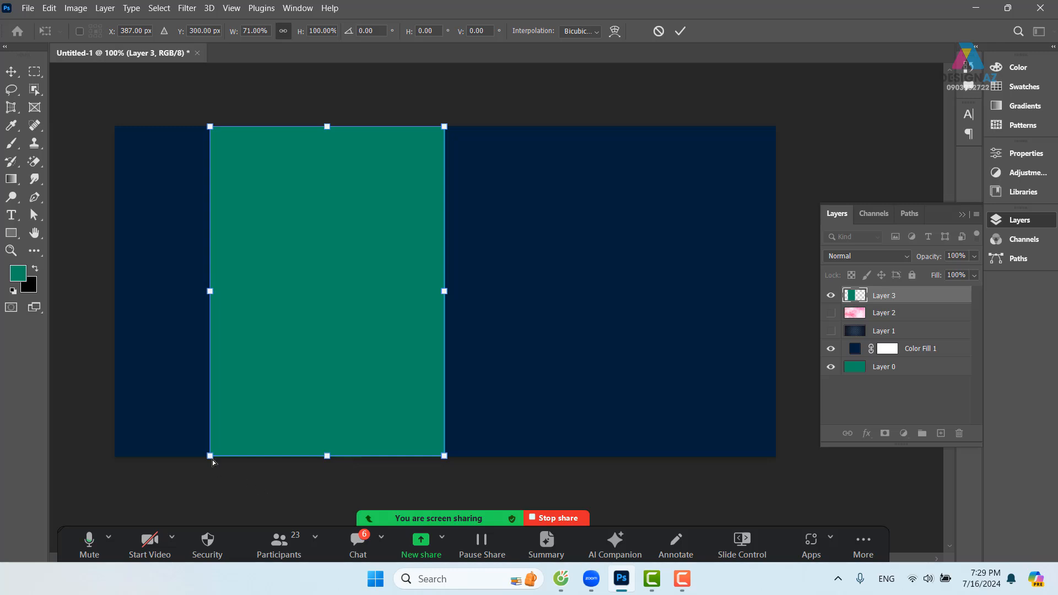
pyautogui.moveTo(211, 457); pyautogui.dragTo(122, 457)
pyautogui.hotkey('ctrl', 'z')
pyautogui.moveTo(444, 455); pyautogui.dragTo(524, 377)
pyautogui.hotkey('ctrl', 'z')
# Skew the green rectangle horizontally to about -14.8° through its lower and upper edges, and apply the transform.
pyautogui.moveTo(327, 457); pyautogui.dragTo(250, 460)
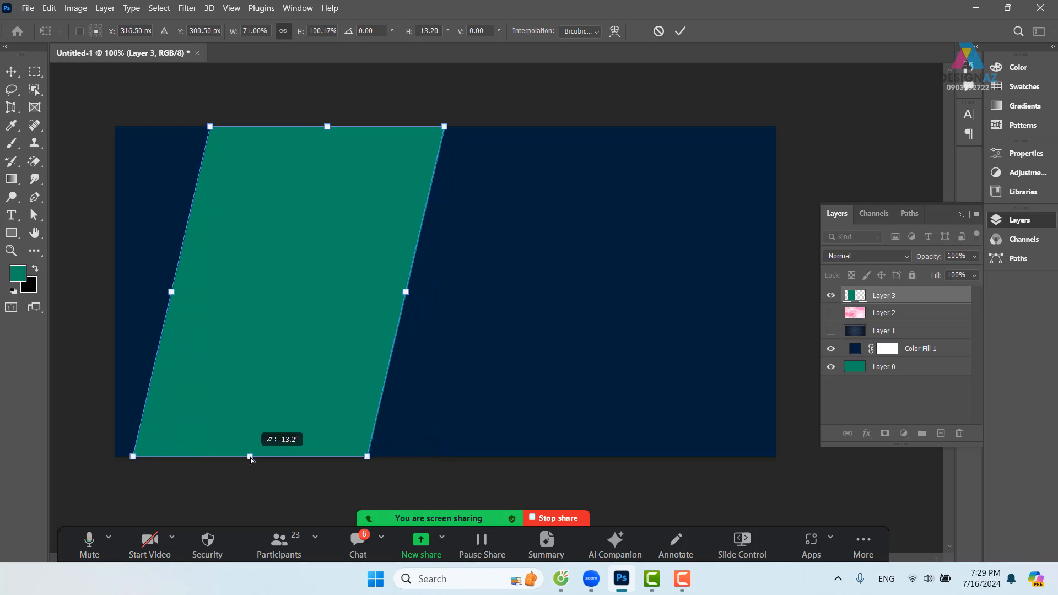
pyautogui.moveTo(250, 459); pyautogui.dragTo(250, 459)
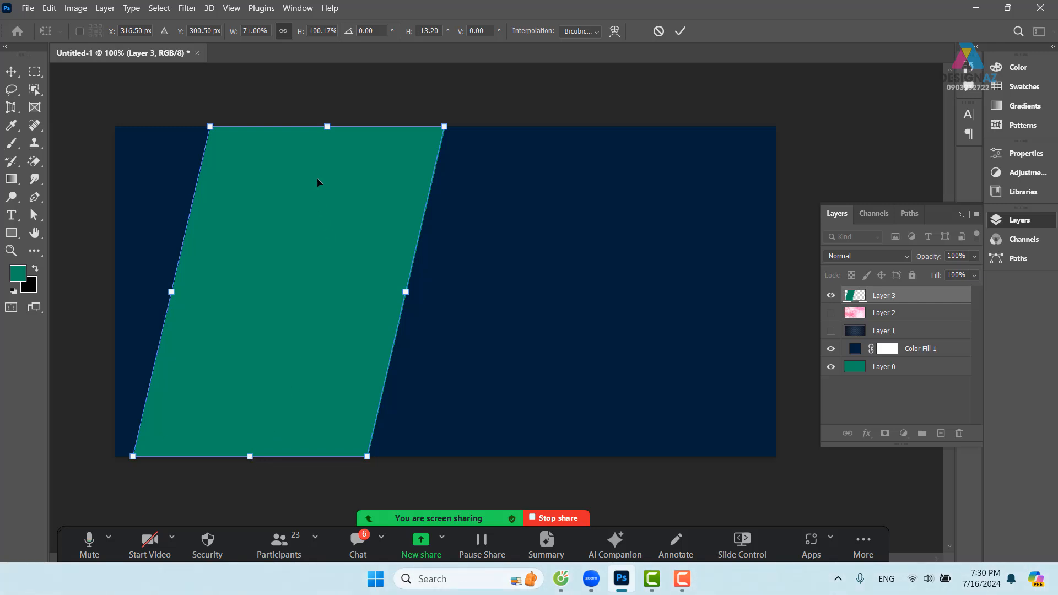
pyautogui.moveTo(327, 127); pyautogui.dragTo(337, 127)
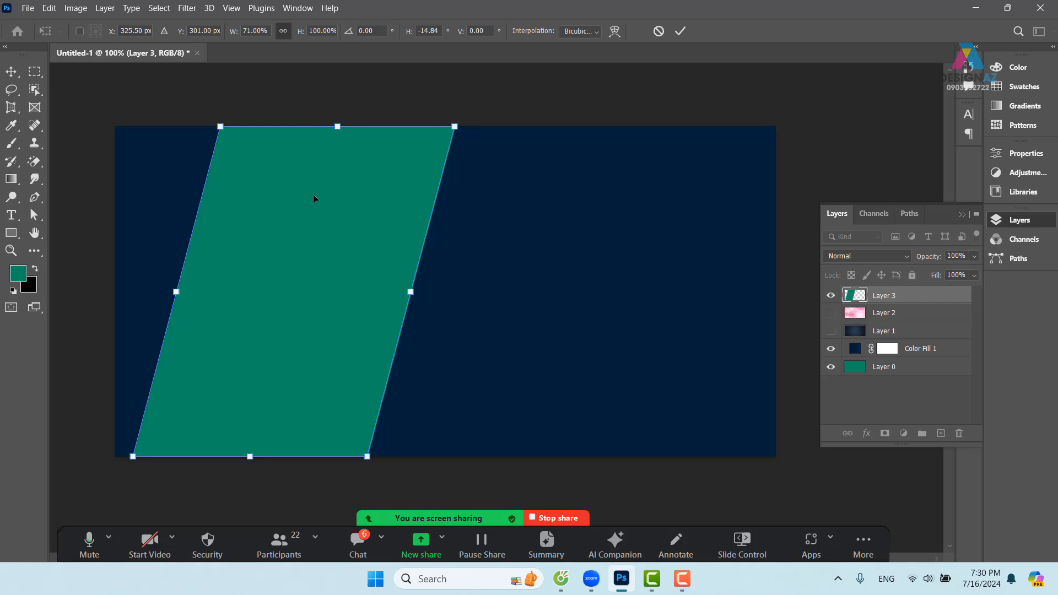
pyautogui.click(11, 71)
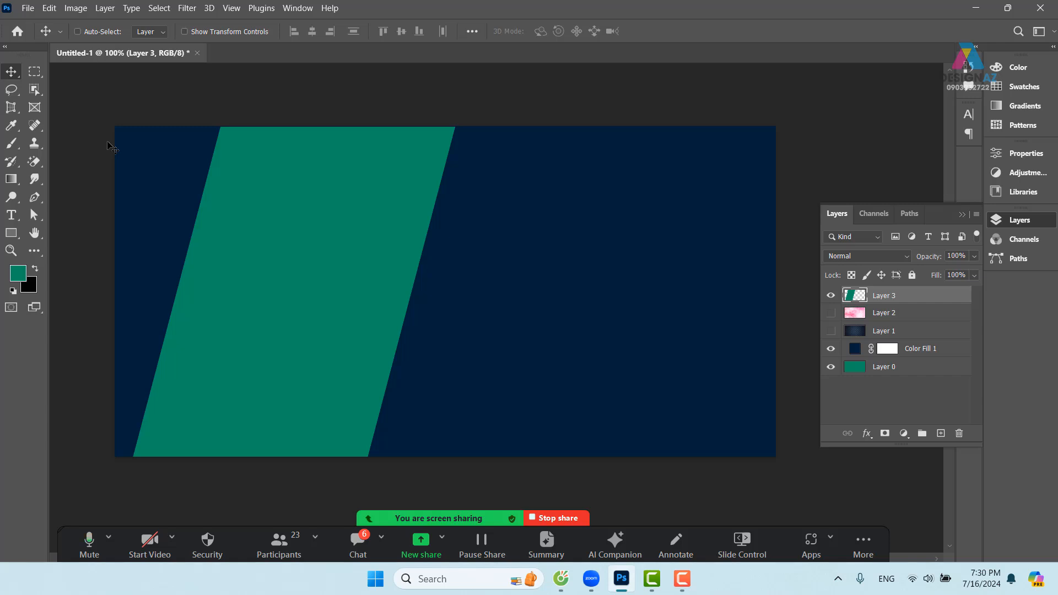
# Make a square marquee selection across the upper left edge of the green parallelogram and add a new layer for it.
pyautogui.click(34, 71)
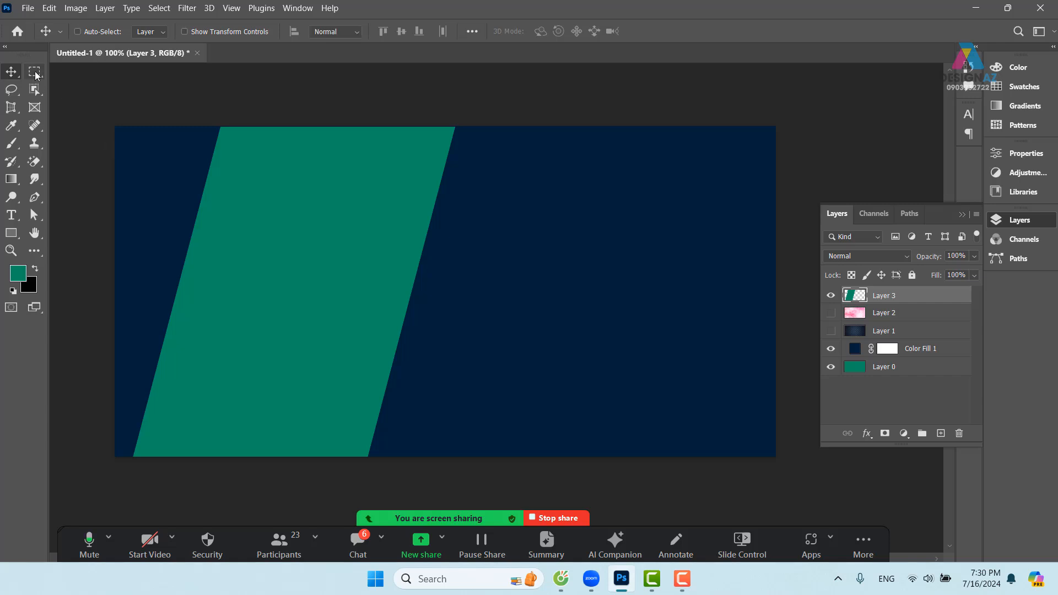
pyautogui.moveTo(142, 176); pyautogui.dragTo(280, 311)
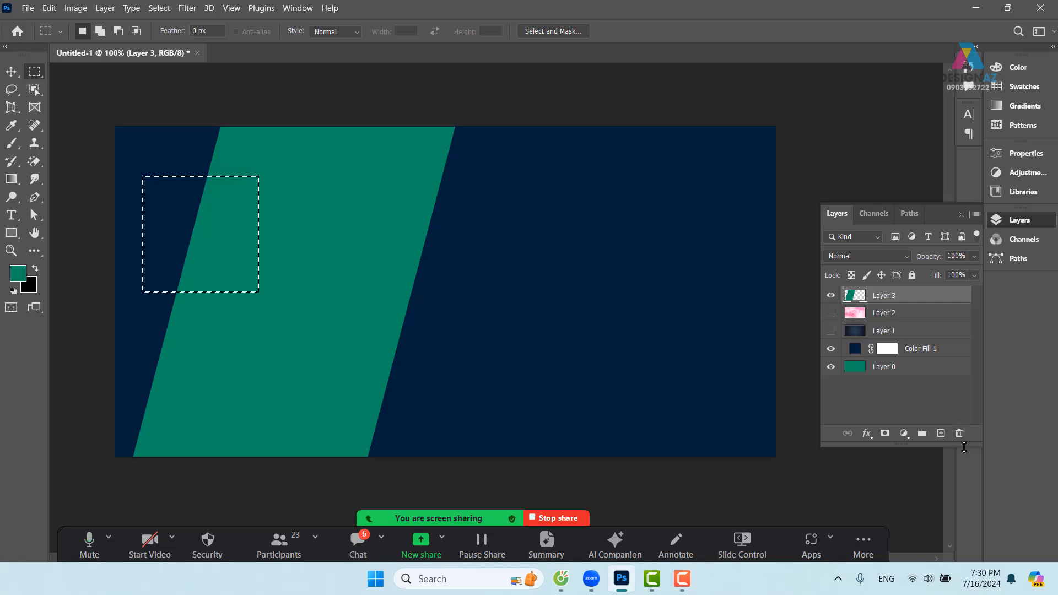
pyautogui.click(941, 433)
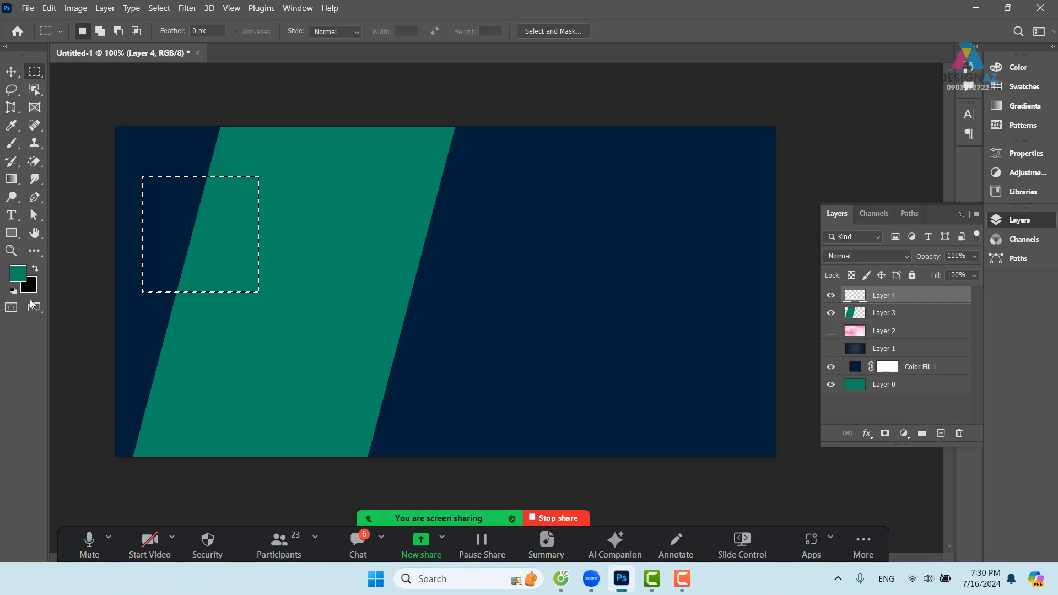
# Set the foreground colour to the lighter green #42c59e.
pyautogui.click(18, 272)
pyautogui.click(604, 162)
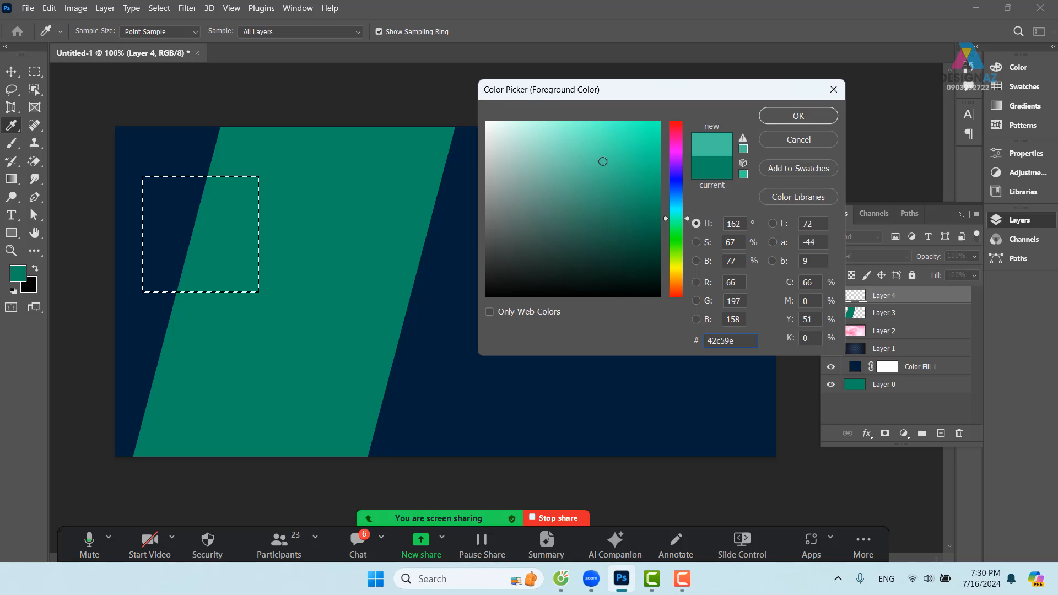
pyautogui.click(799, 115)
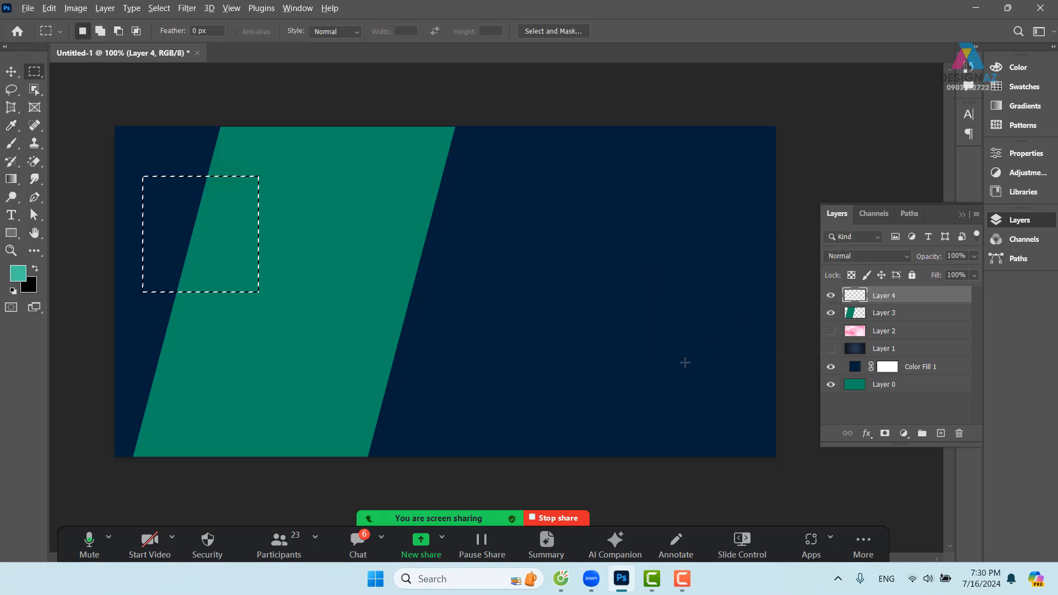
# Fill the square selection with the light green foreground colour, deselect it, and move the square slightly upward.
pyautogui.hotkey('alt', 'BackSpace')
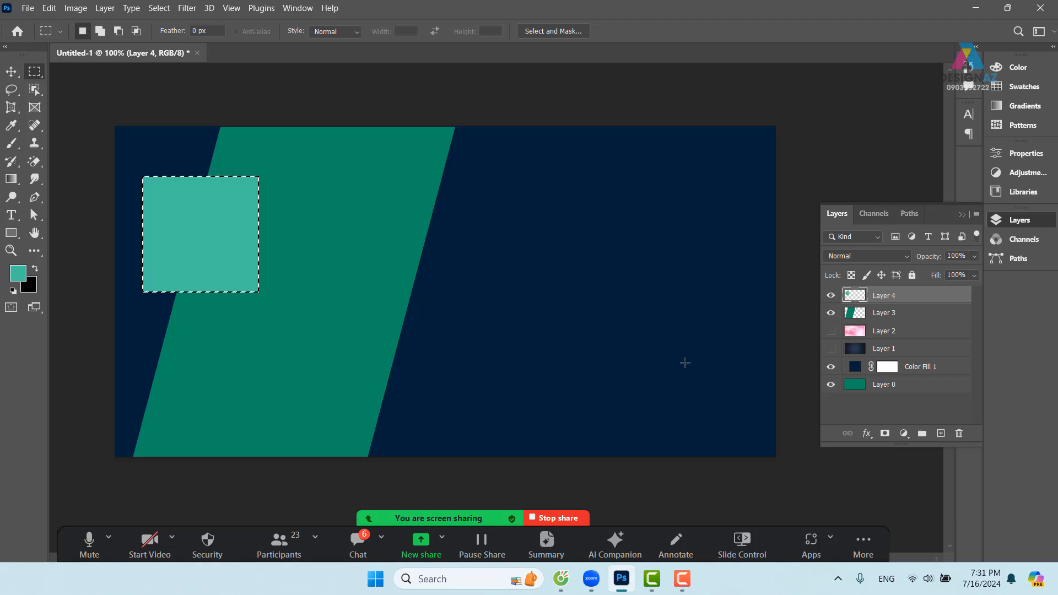
pyautogui.hotkey('ctrl', 'd')
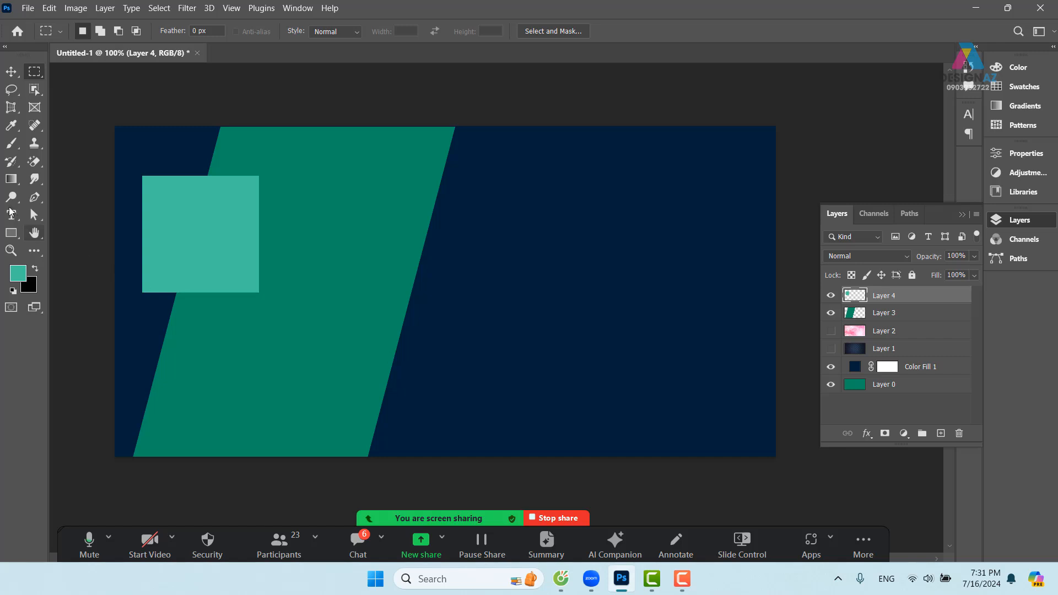
pyautogui.click(11, 72)
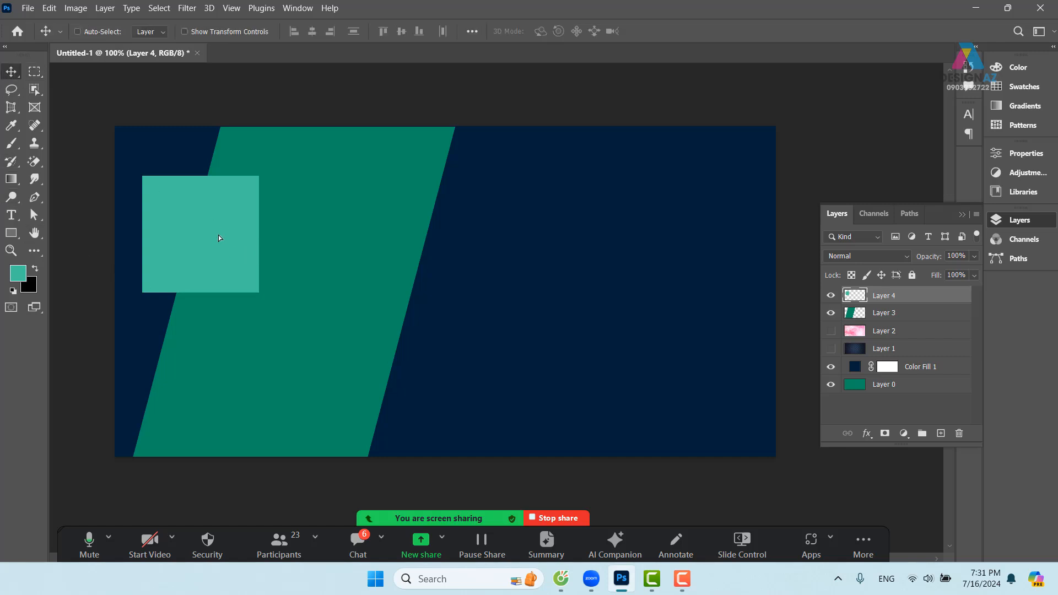
pyautogui.moveTo(218, 235); pyautogui.dragTo(220, 224)
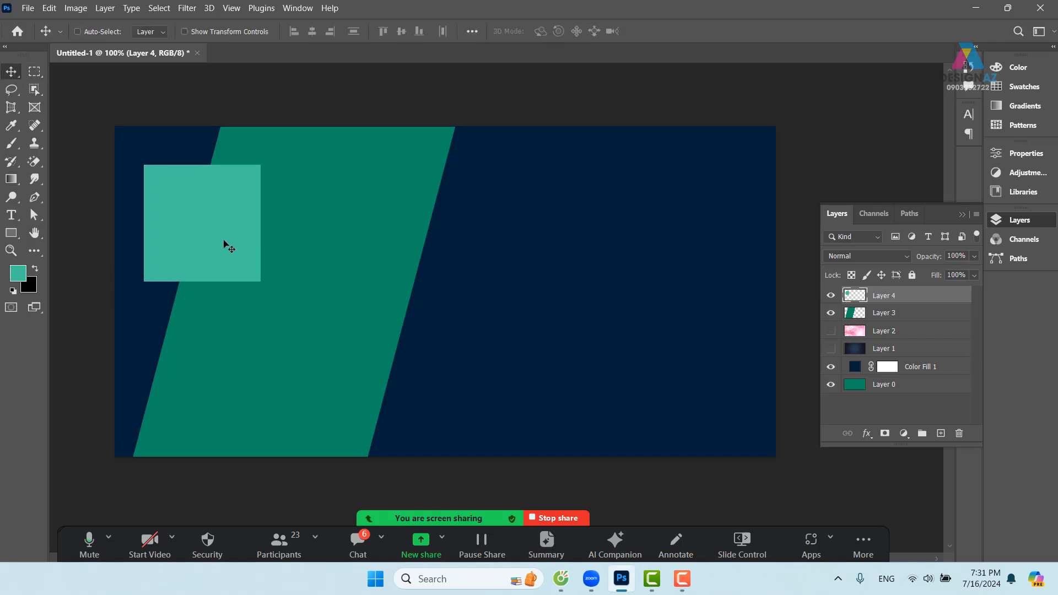
pyautogui.keyDown('ctrl'); pyautogui.click(386, 191); pyautogui.keyUp('ctrl')
pyautogui.hotkey('ctrl', 't')
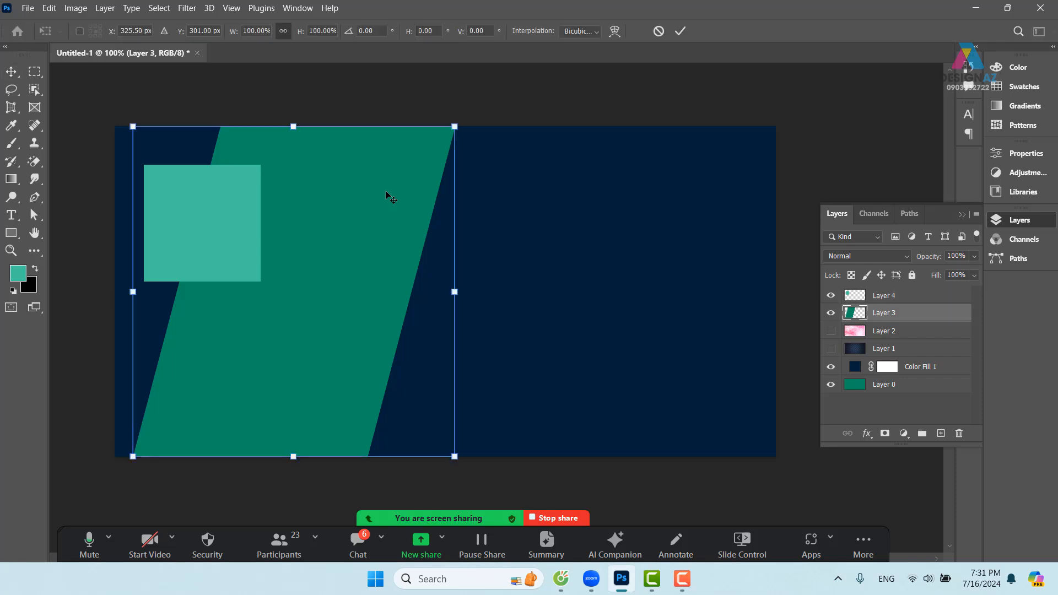
pyautogui.press('Return')
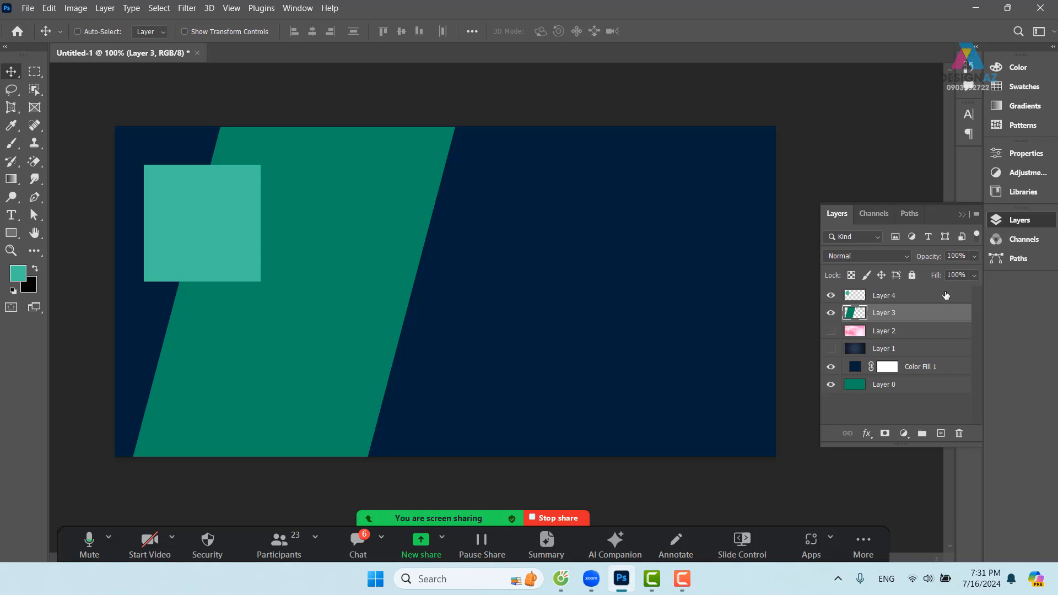
pyautogui.click(946, 296)
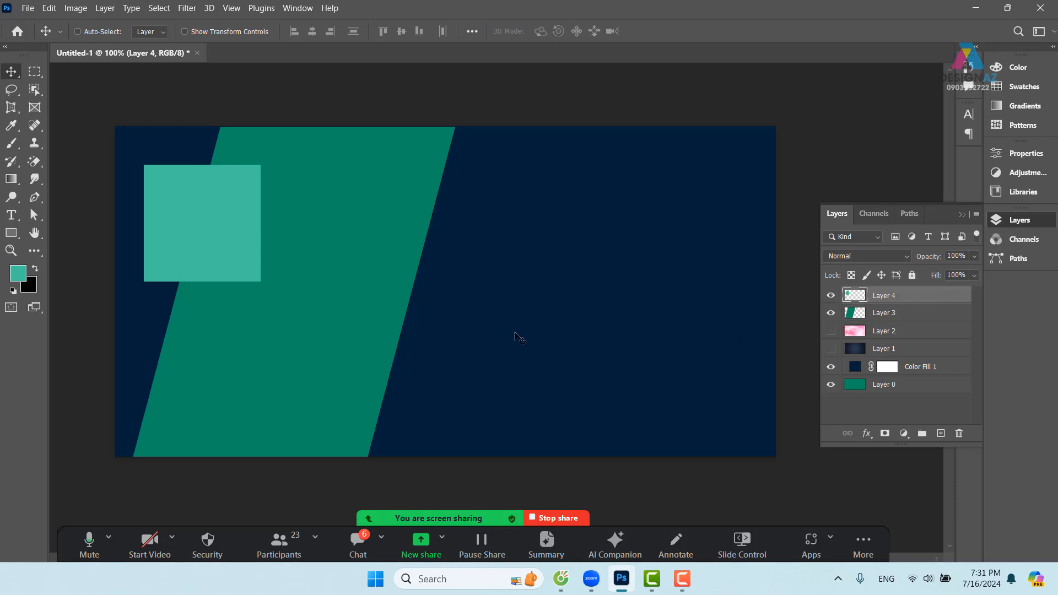
# Free Transform the light green square, skewing it horizontally by its upper edge to about -16.3°.
pyautogui.press('ctrl')
pyautogui.hotkey('ctrl', 't')
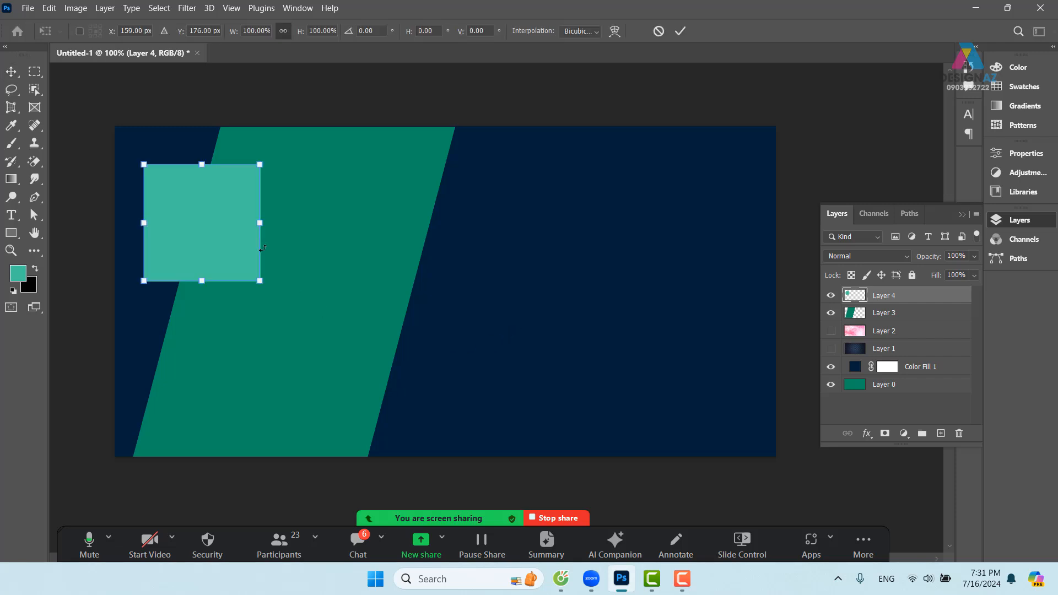
pyautogui.moveTo(202, 166); pyautogui.dragTo(235, 167)
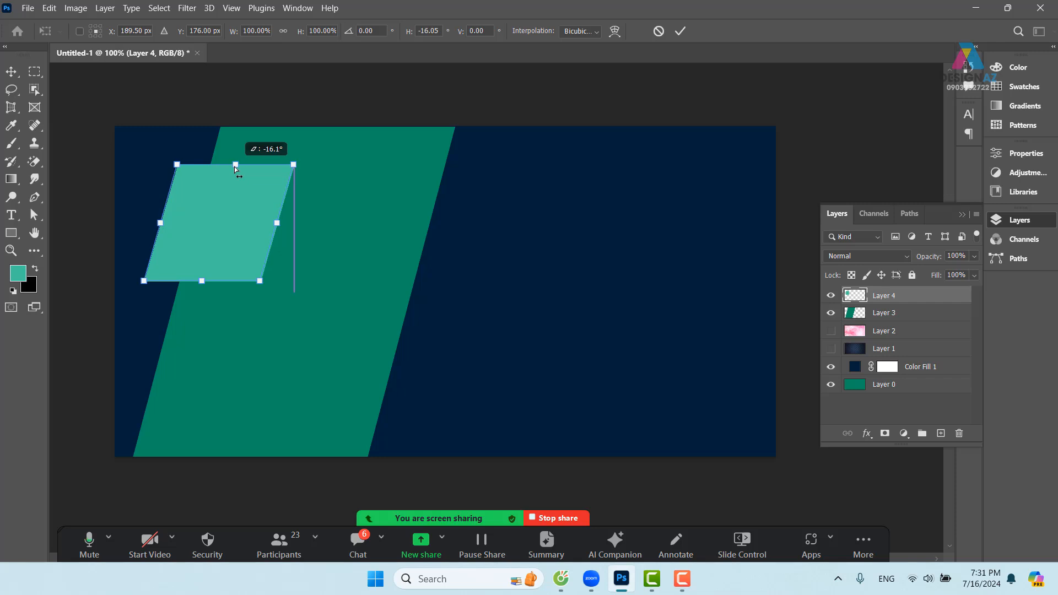
pyautogui.moveTo(235, 168); pyautogui.dragTo(240, 169)
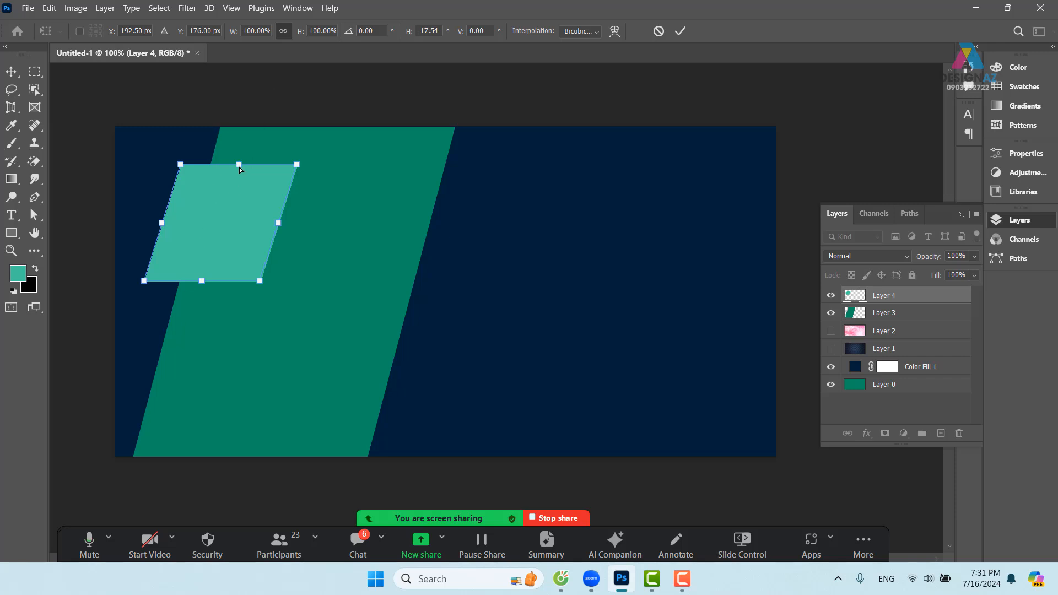
pyautogui.moveTo(239, 167); pyautogui.dragTo(236, 166)
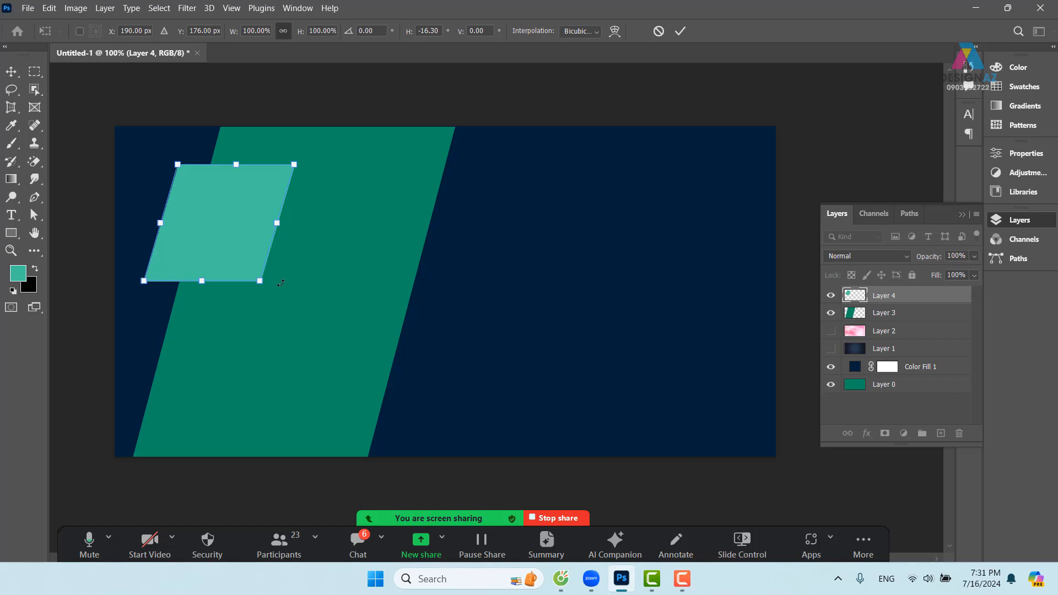
# Scale the light green parallelogram to about 83.5%, move it up and left near the canvas's left edge, and apply the transform.
pyautogui.moveTo(259, 280); pyautogui.dragTo(246, 262)
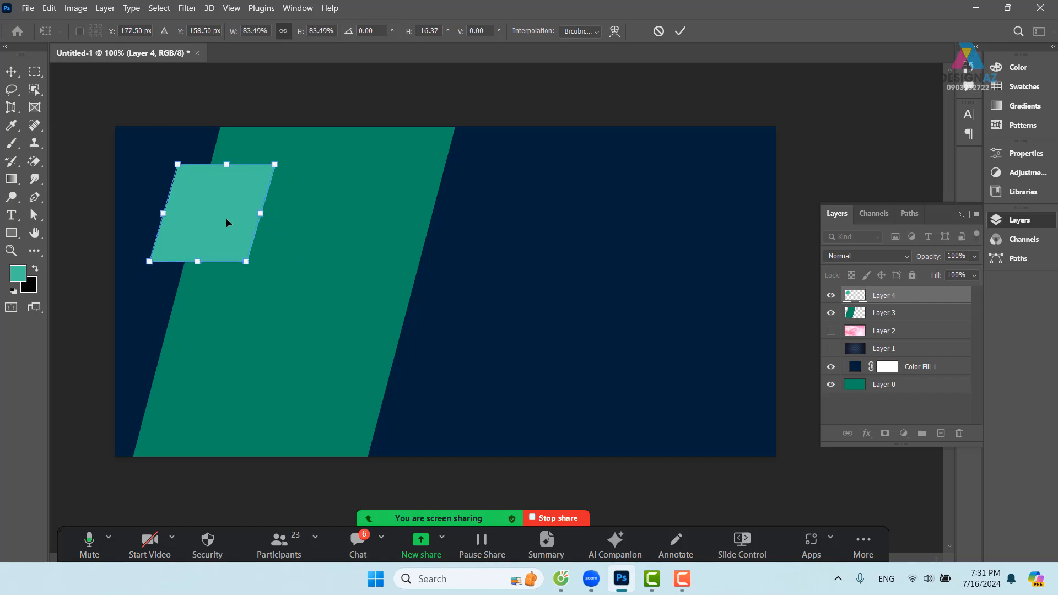
pyautogui.moveTo(227, 223); pyautogui.dragTo(230, 215)
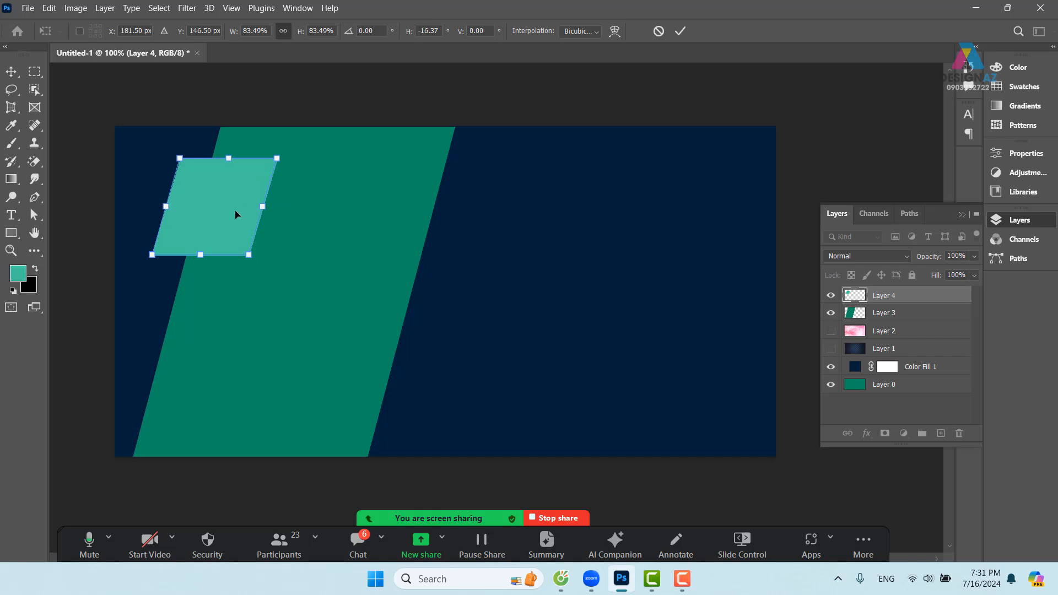
pyautogui.moveTo(232, 210); pyautogui.dragTo(203, 209)
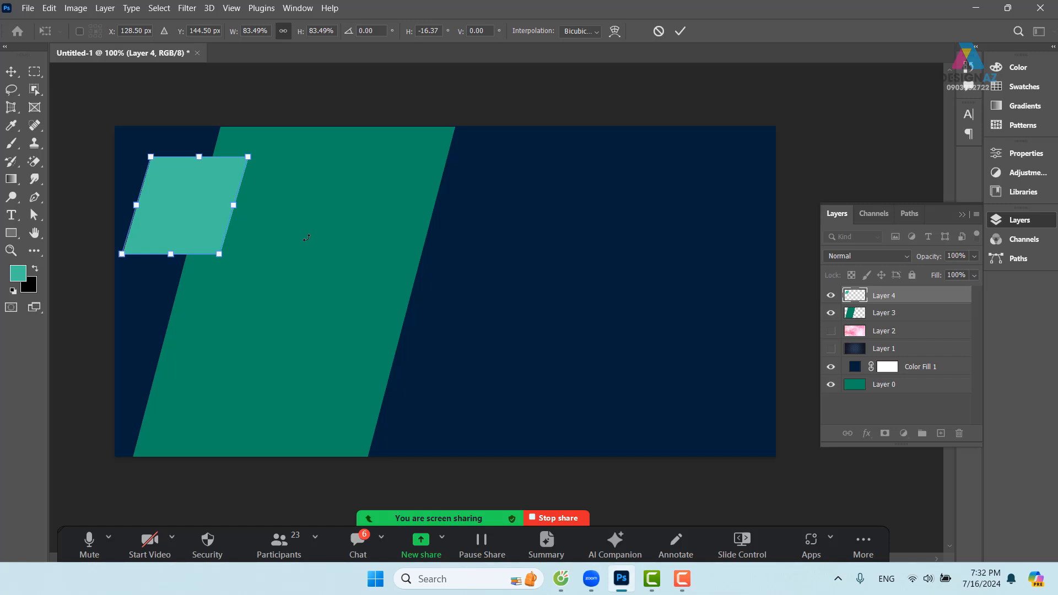
pyautogui.press('Return')
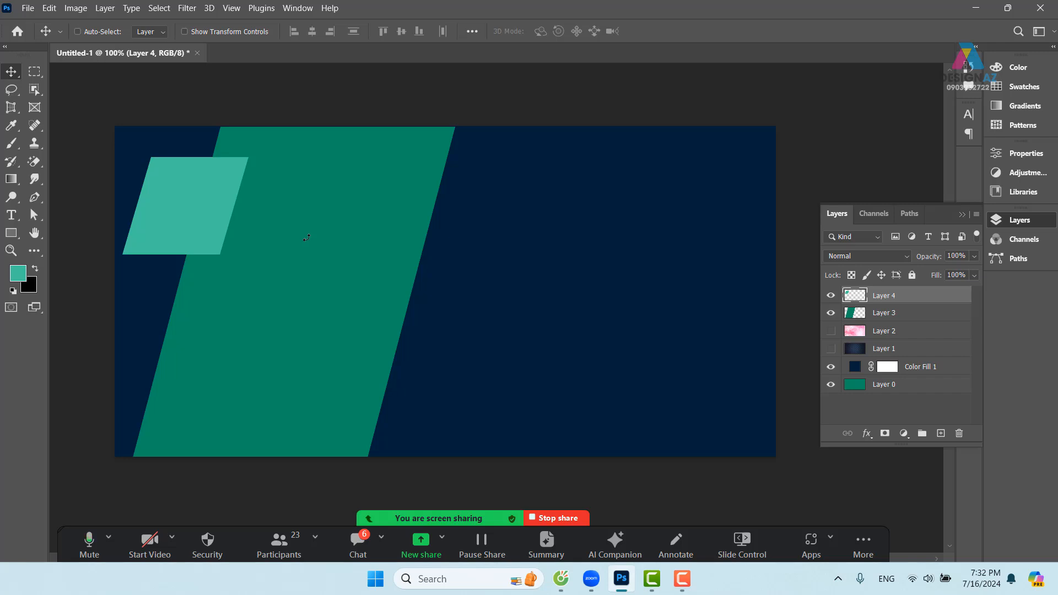
# Load the light green parallelogram on Layer 4 as a selection and sample the navy background as the foreground colour.
pyautogui.rightClick(197, 203)
pyautogui.click(218, 208)
pyautogui.press('ctrl')
pyautogui.keyDown('ctrl'); pyautogui.click(856, 298); pyautogui.keyUp('ctrl')
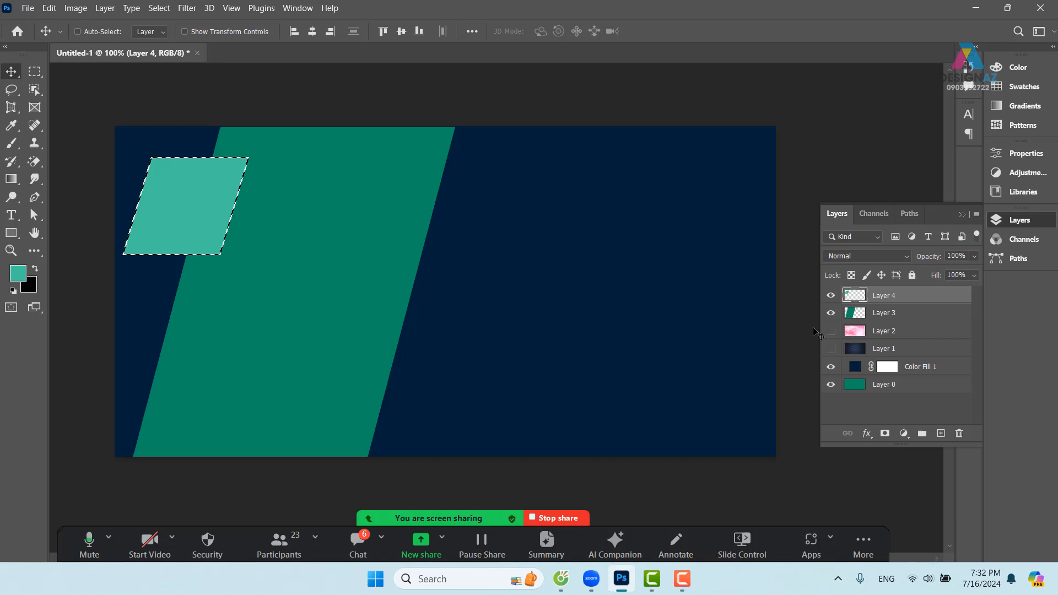
pyautogui.press('i')
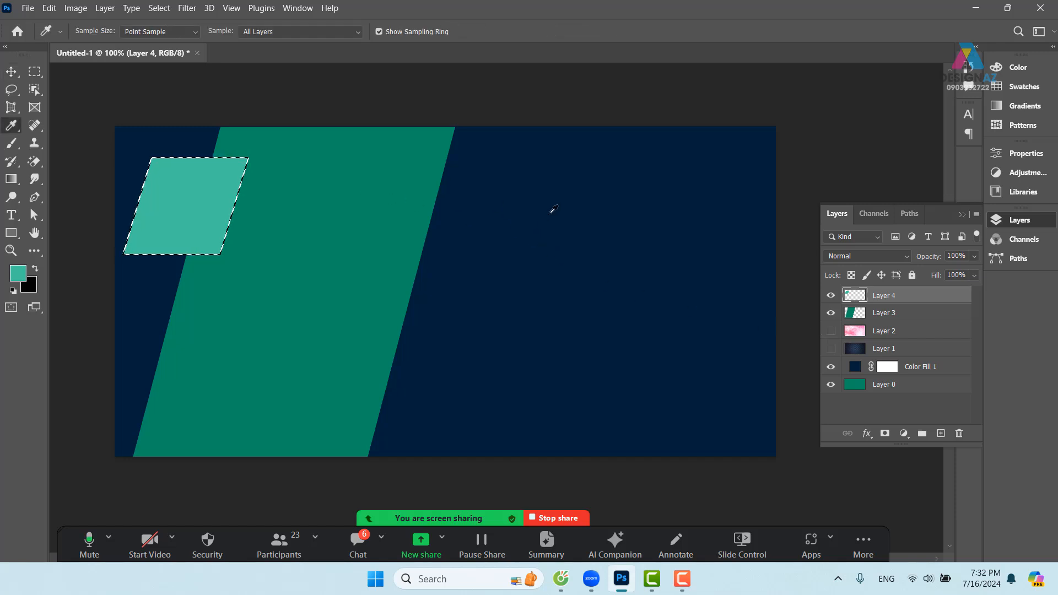
pyautogui.click(532, 173)
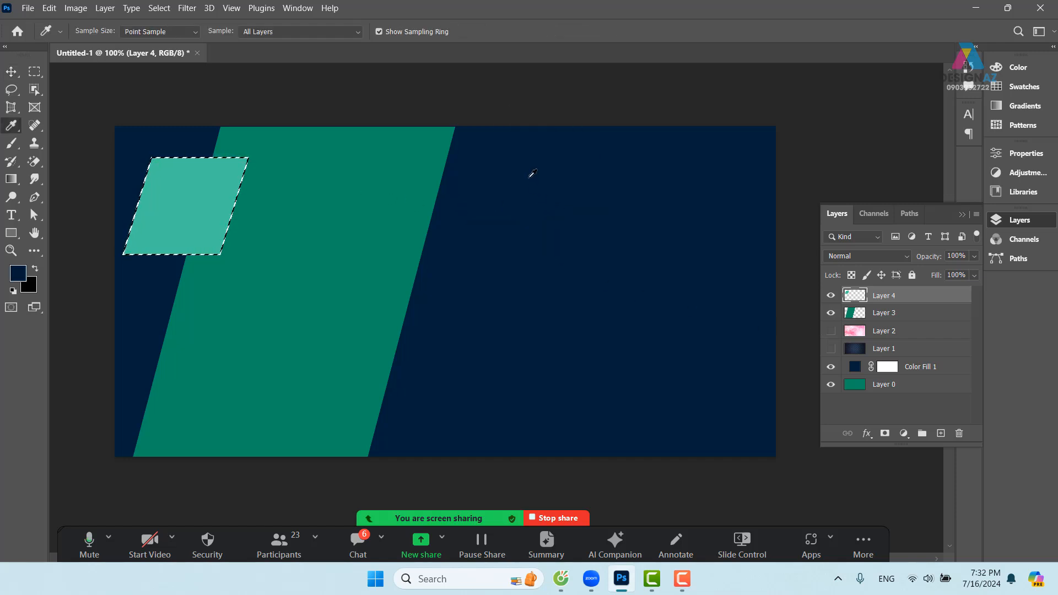
pyautogui.click(532, 173)
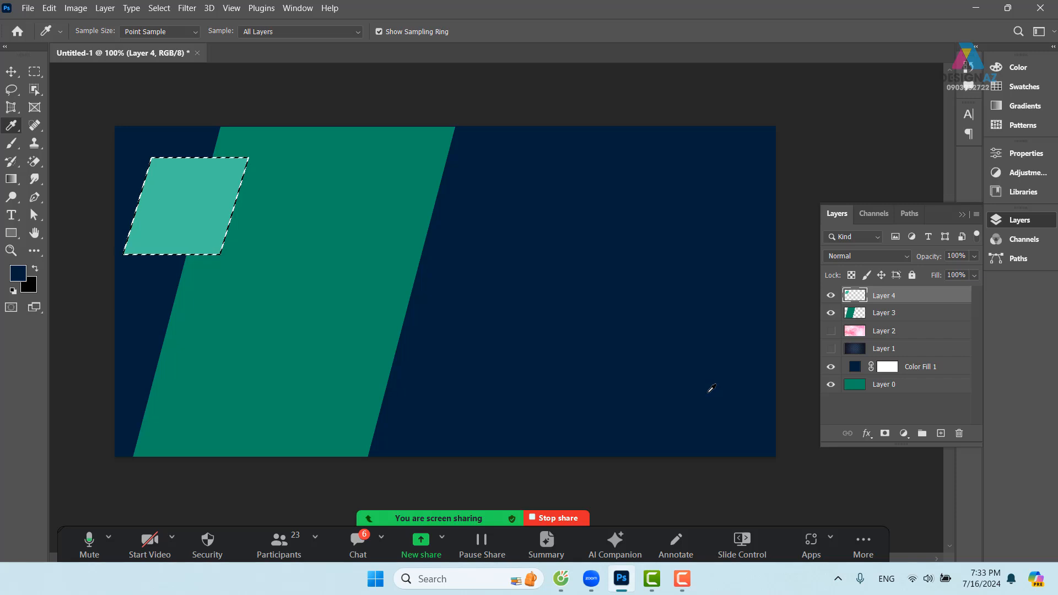
# Try filling the selected parallelogram with navy and inspect its edges close up, undoing the fill and clearing the selection.
pyautogui.hotkey('alt', 'BackSpace')
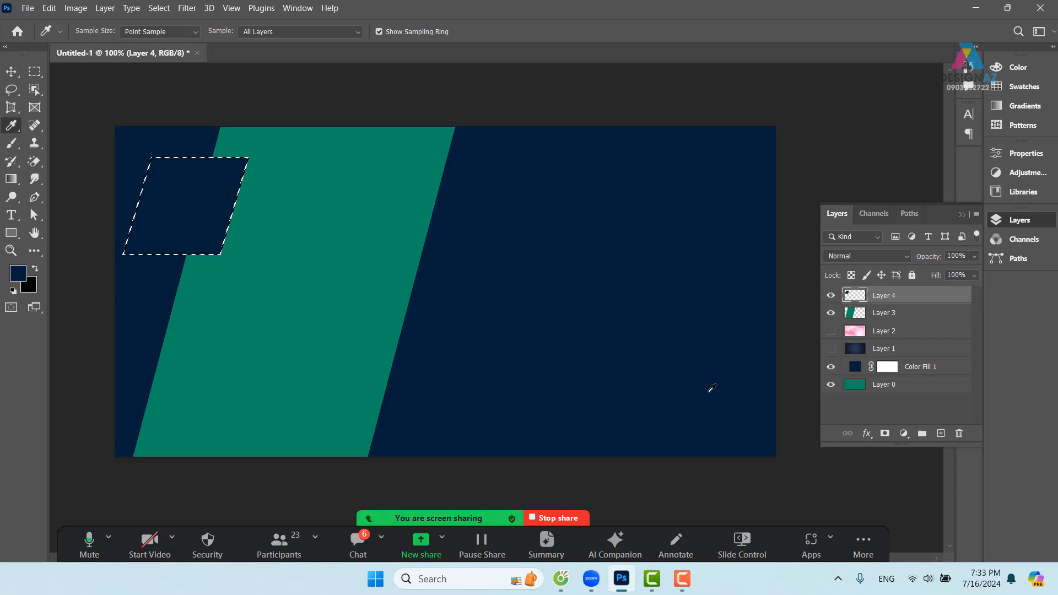
pyautogui.hotkey('ctrl', 'd')
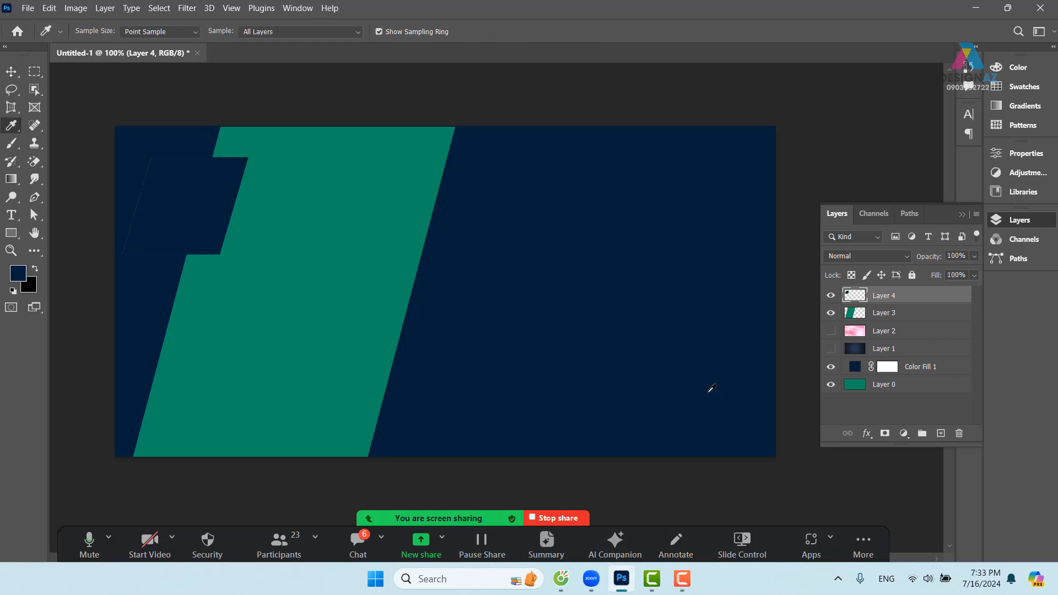
pyautogui.hotkey('ctrl', '+')
pyautogui.hotkey('ctrl', '+')
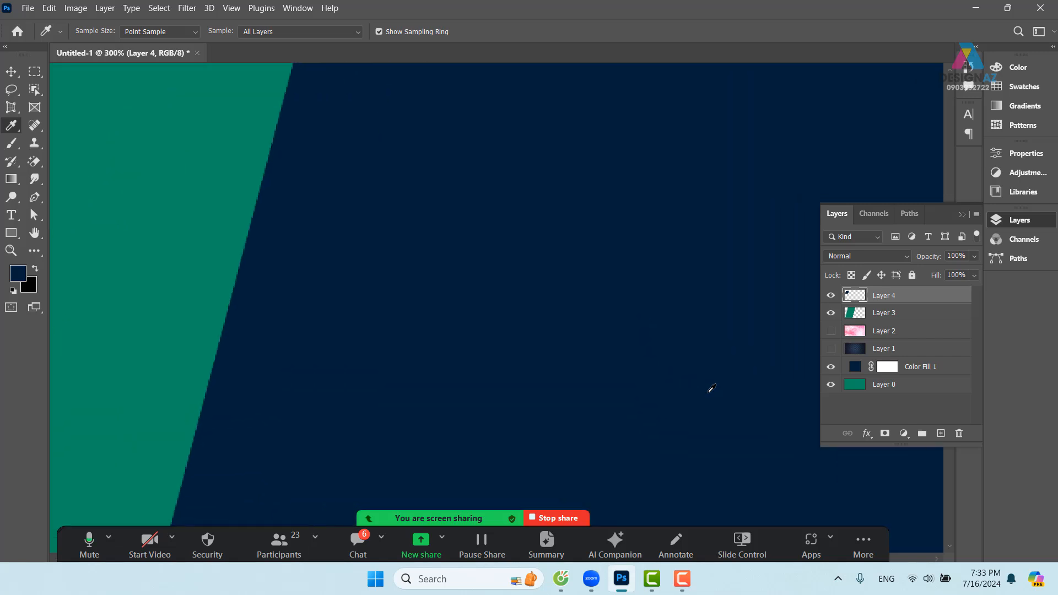
pyautogui.moveTo(276, 281); pyautogui.dragTo(574, 378)
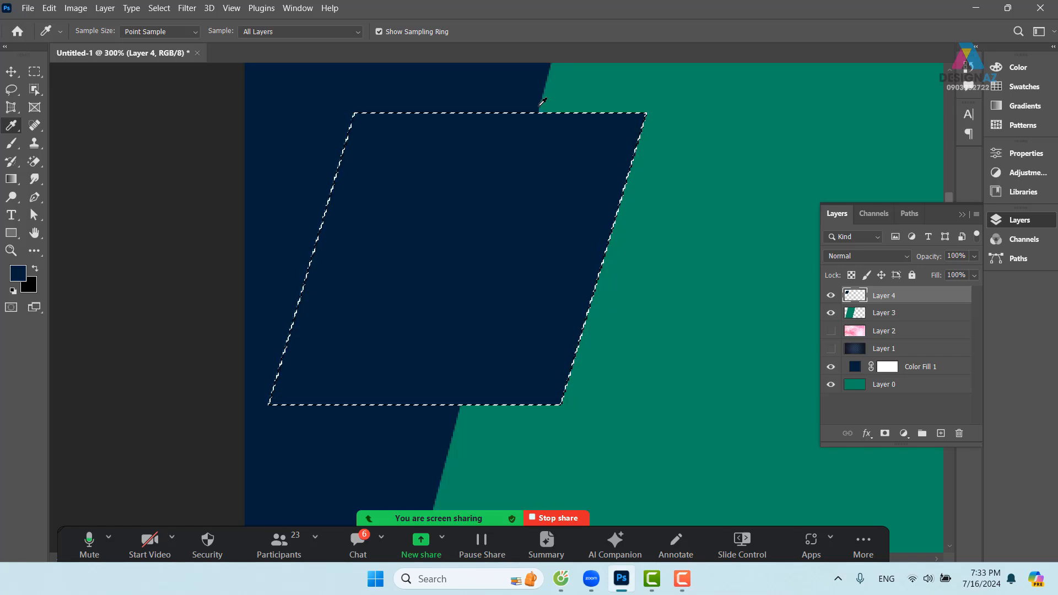
pyautogui.hotkey('ctrl', 'z')
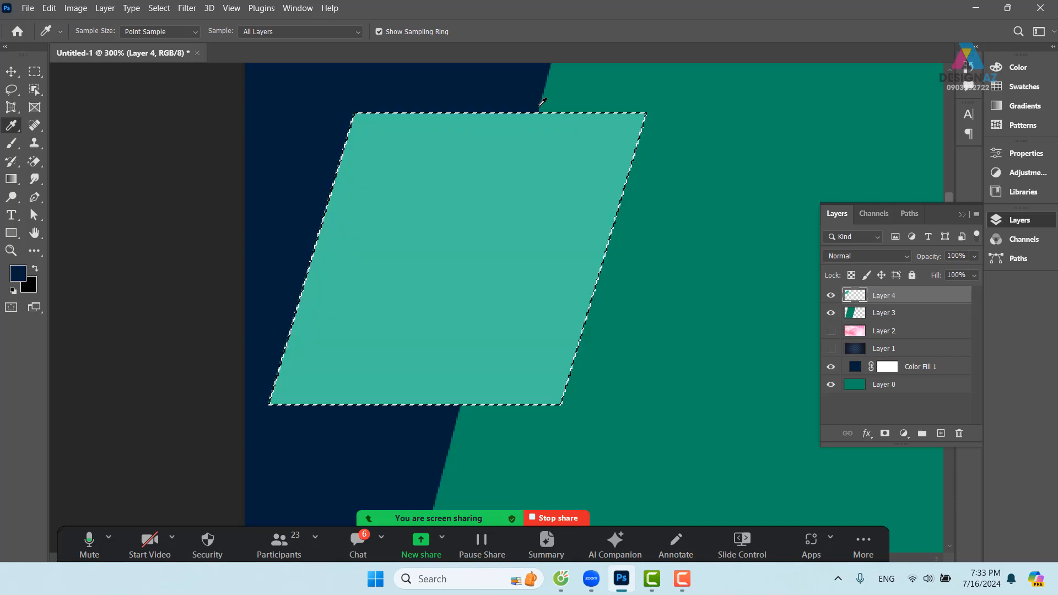
pyautogui.hotkey('ctrl', 'd')
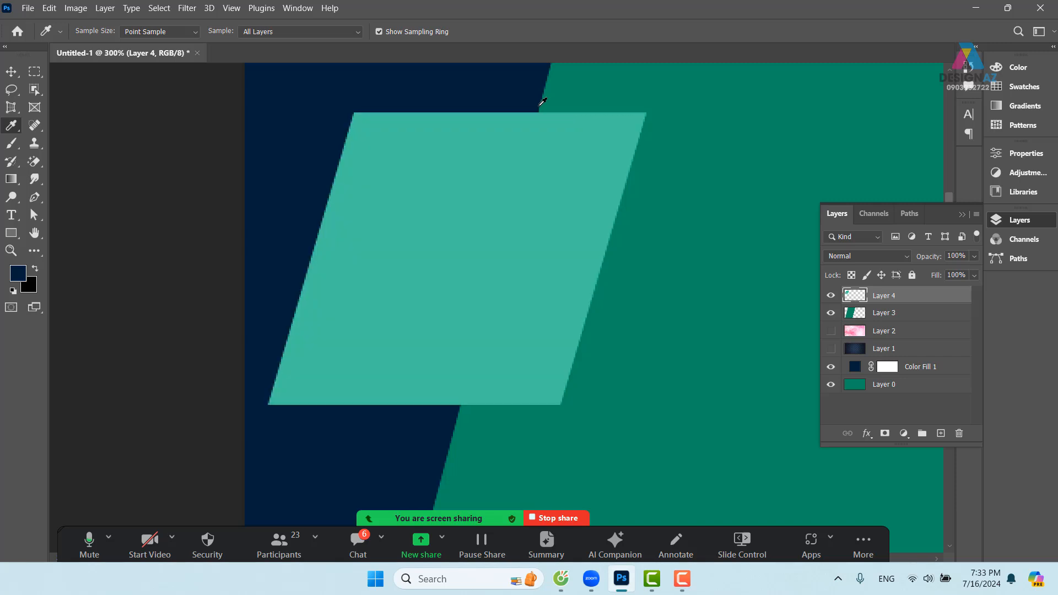
# Lock the transparent pixels of Layer 4 and fill its parallelogram with the navy foreground colour.
pyautogui.click(11, 72)
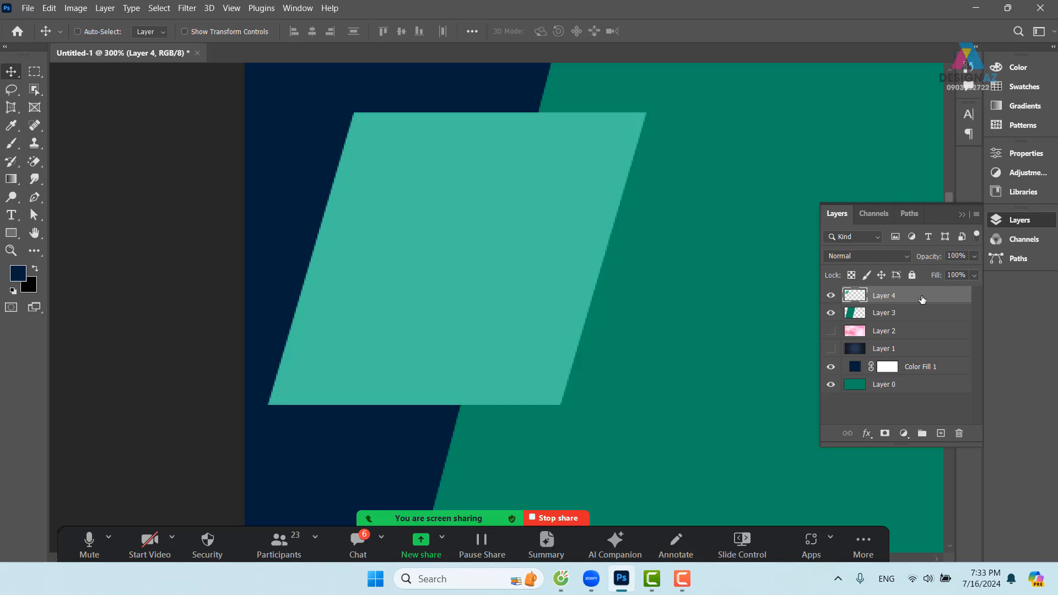
pyautogui.click(852, 276)
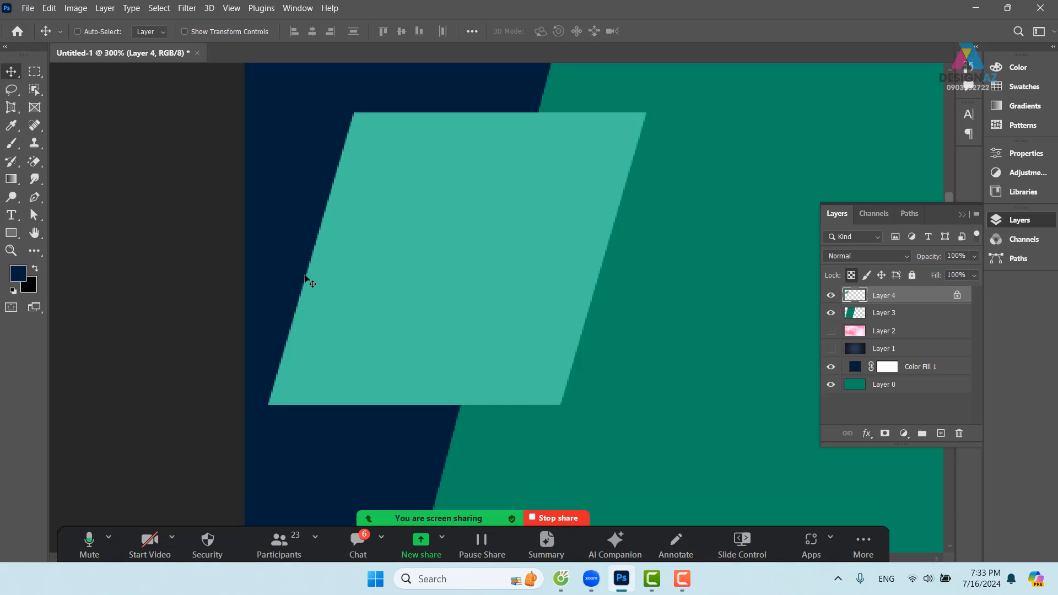
pyautogui.press('i')
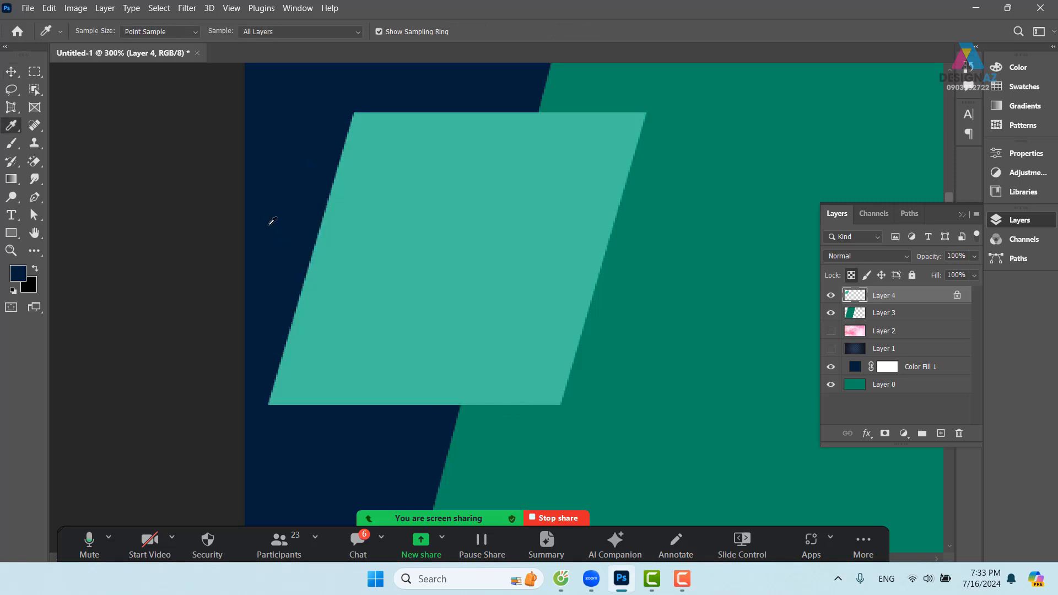
pyautogui.press('alt')
pyautogui.hotkey('alt', 'BackSpace')
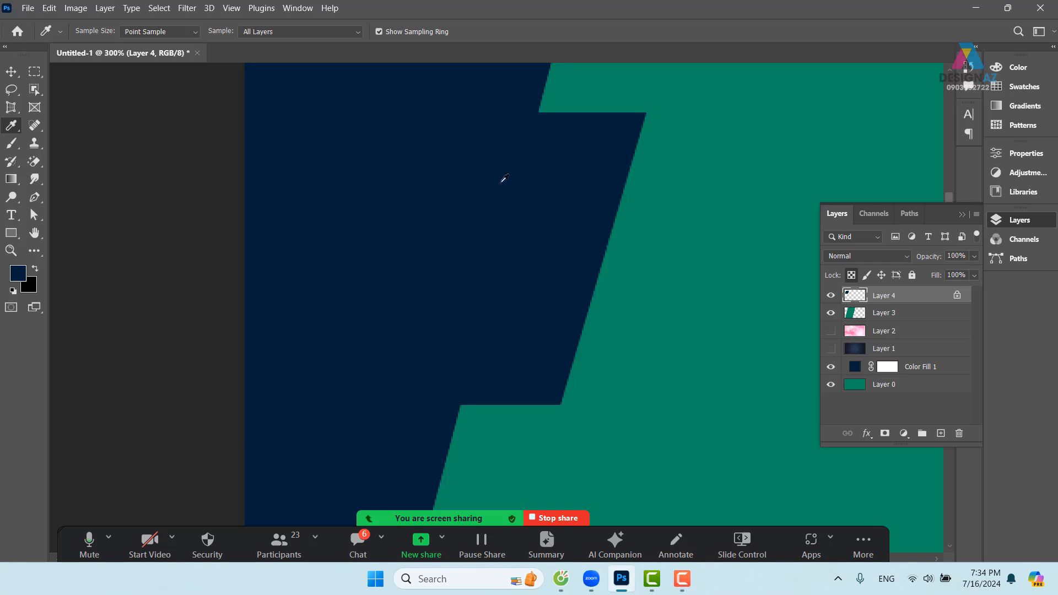
pyautogui.click(16, 75)
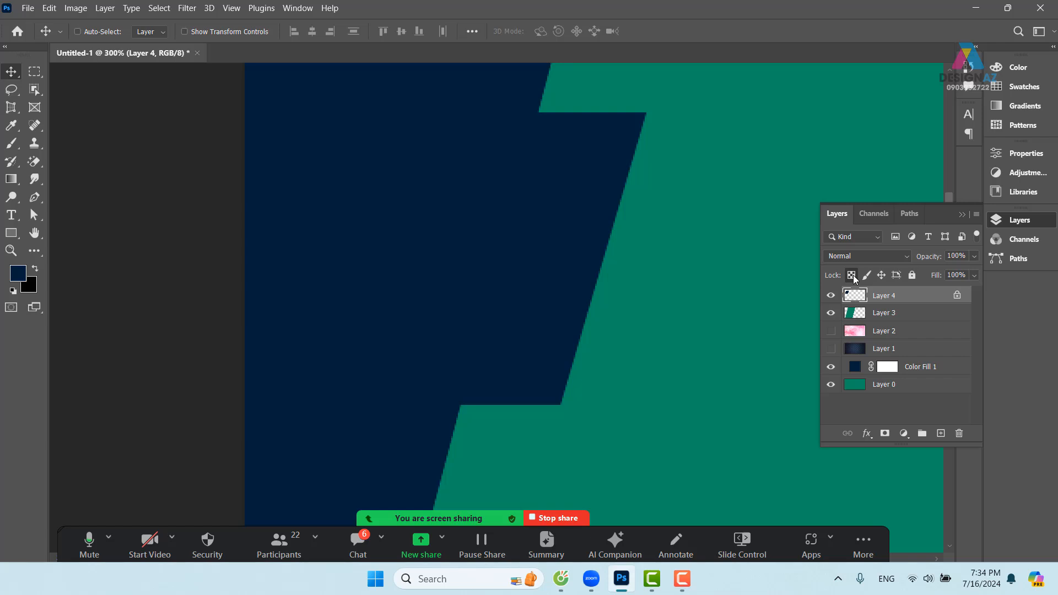
pyautogui.click(852, 276)
pyautogui.click(852, 276)
pyautogui.click(852, 276)
pyautogui.click(852, 275)
# Return the view to 100% with the whole canvas in sight, select the navy parallelogram's layer, and duplicate it.
pyautogui.hotkey('ctrl', '1')
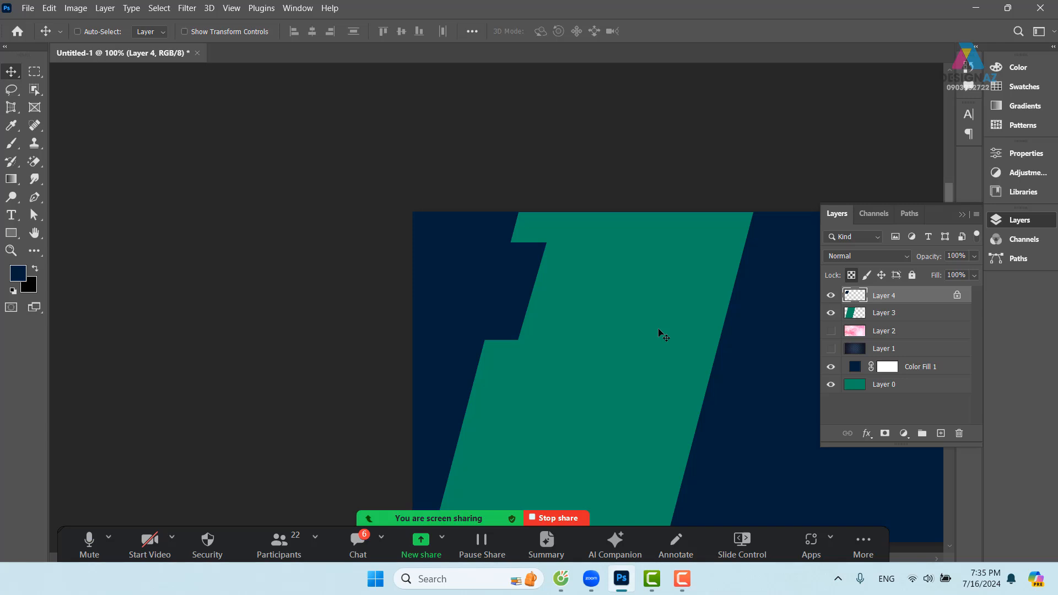
pyautogui.rightClick(514, 280)
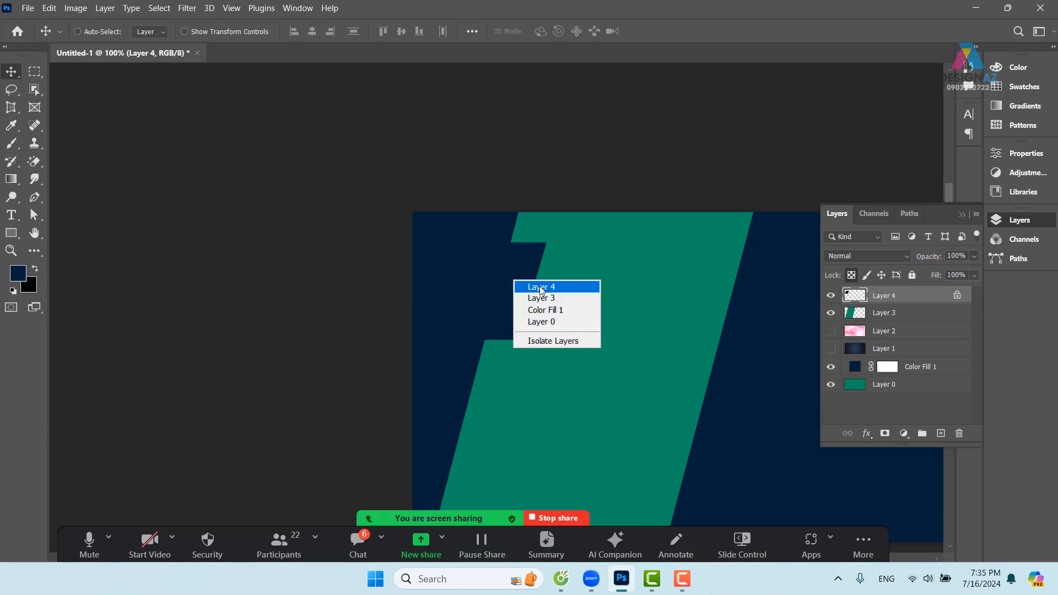
pyautogui.click(540, 288)
pyautogui.moveTo(661, 386); pyautogui.dragTo(402, 324)
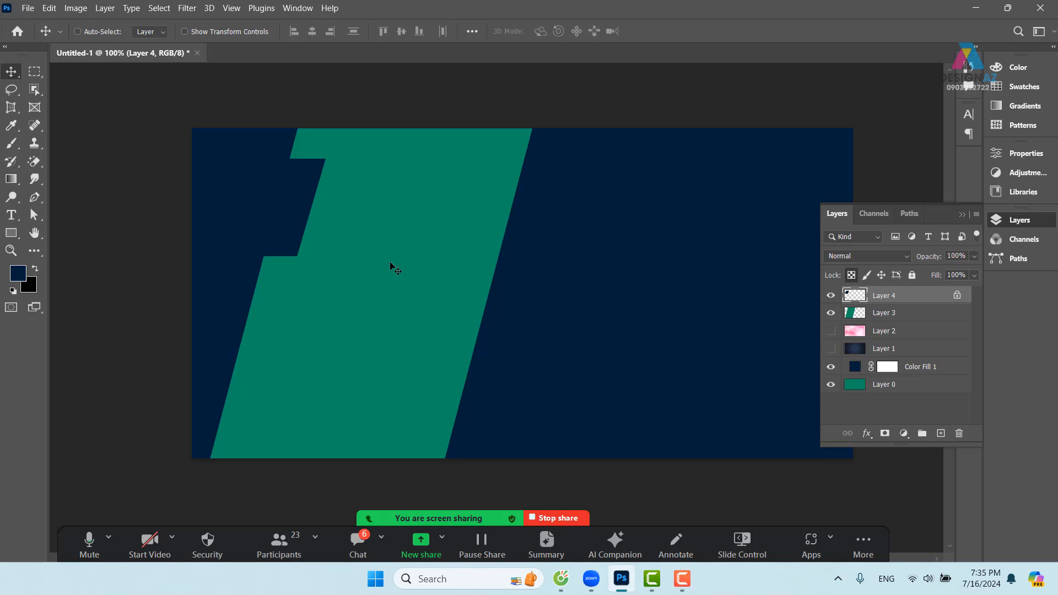
pyautogui.rightClick(288, 197)
pyautogui.click(307, 206)
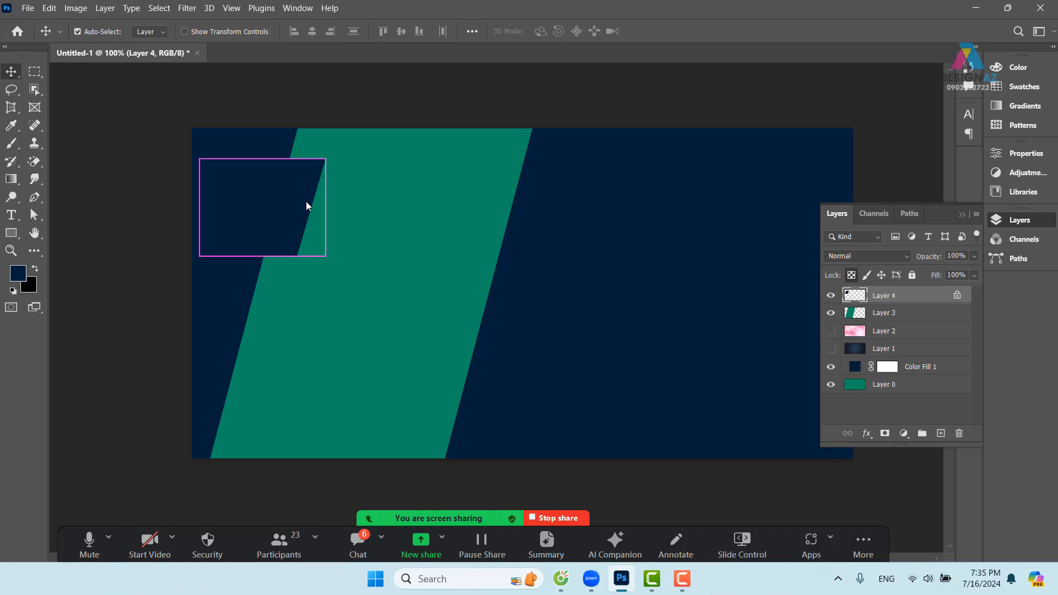
pyautogui.hotkey('ctrl', 'j')
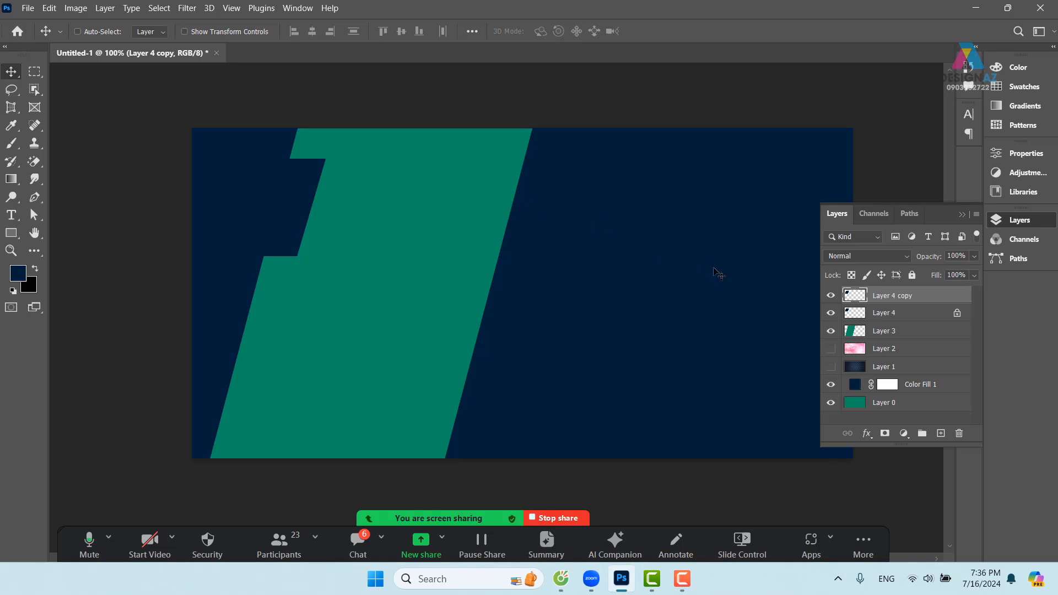
# Lock the transparent pixels of Layer 4 copy and fill its parallelogram with the green sampled from the large band.
pyautogui.click(851, 275)
pyautogui.press('i')
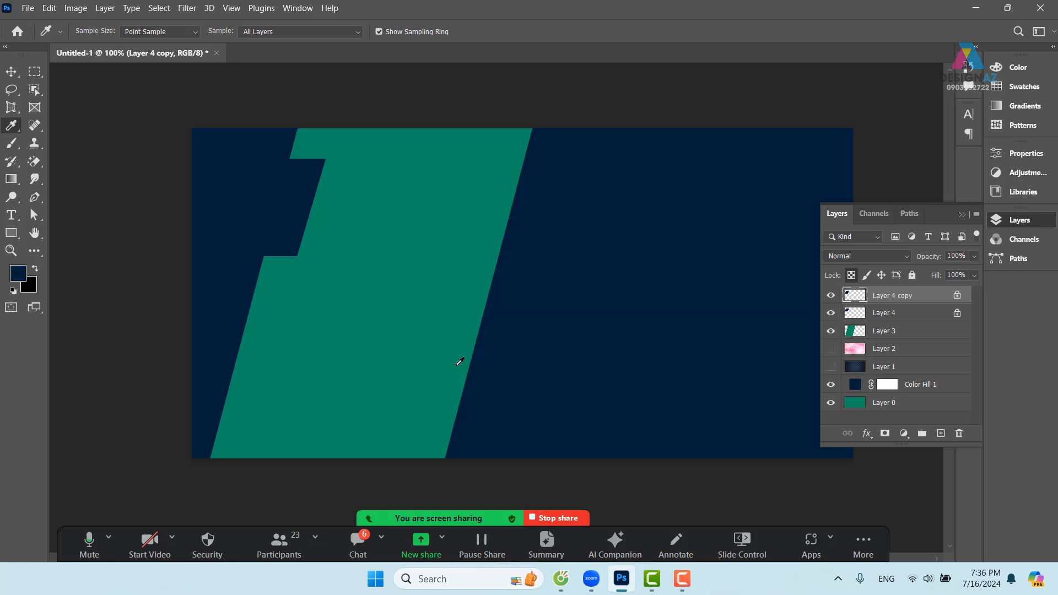
pyautogui.click(414, 246)
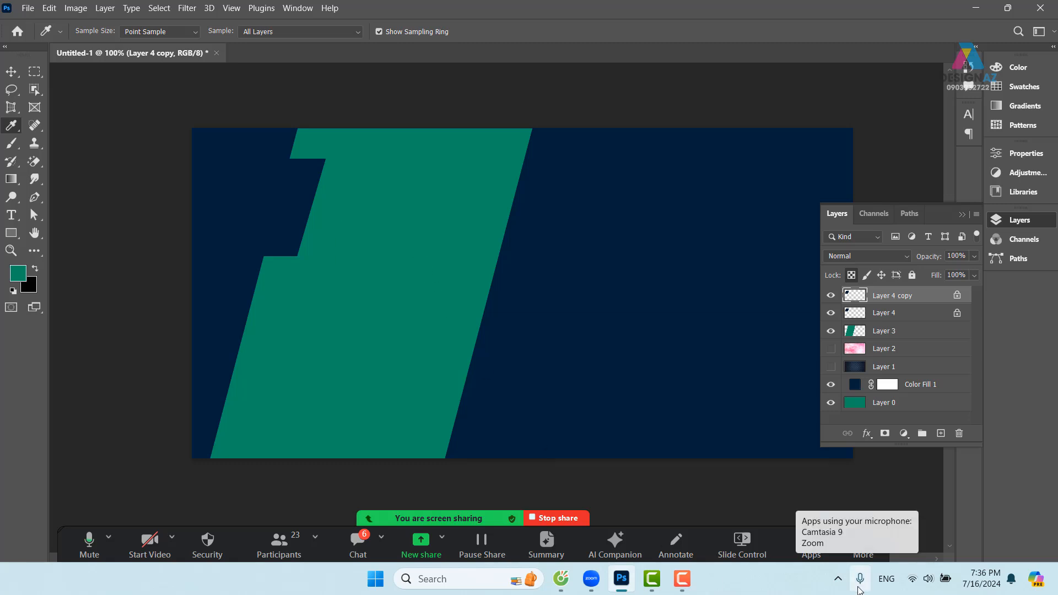
pyautogui.hotkey('alt', 'BackSpace')
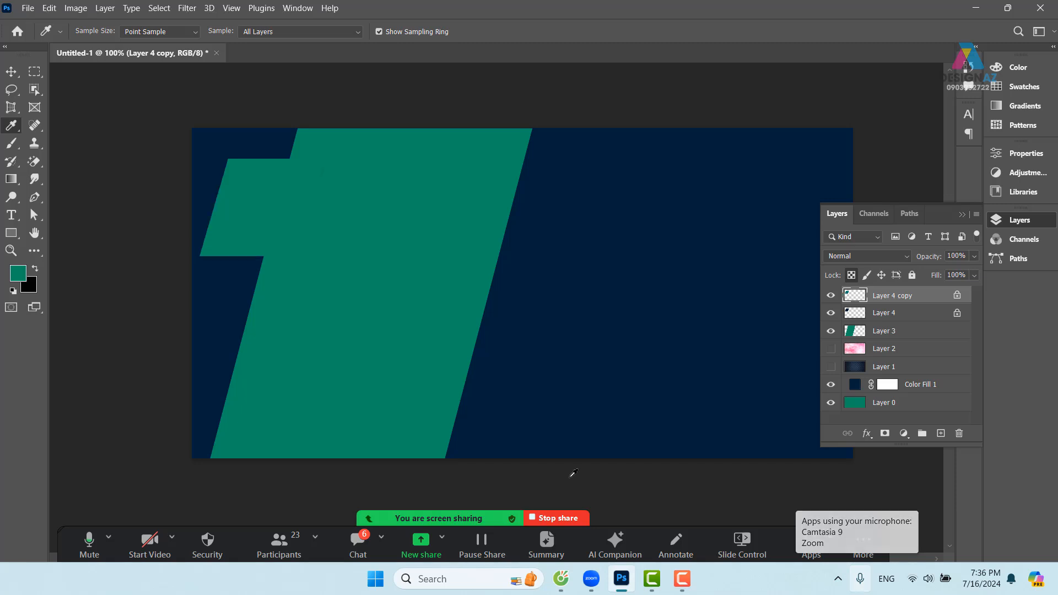
# Scale the green parallelogram on Layer 4 copy down to about 78% around its centre, leaving a navy border around it.
pyautogui.click(11, 72)
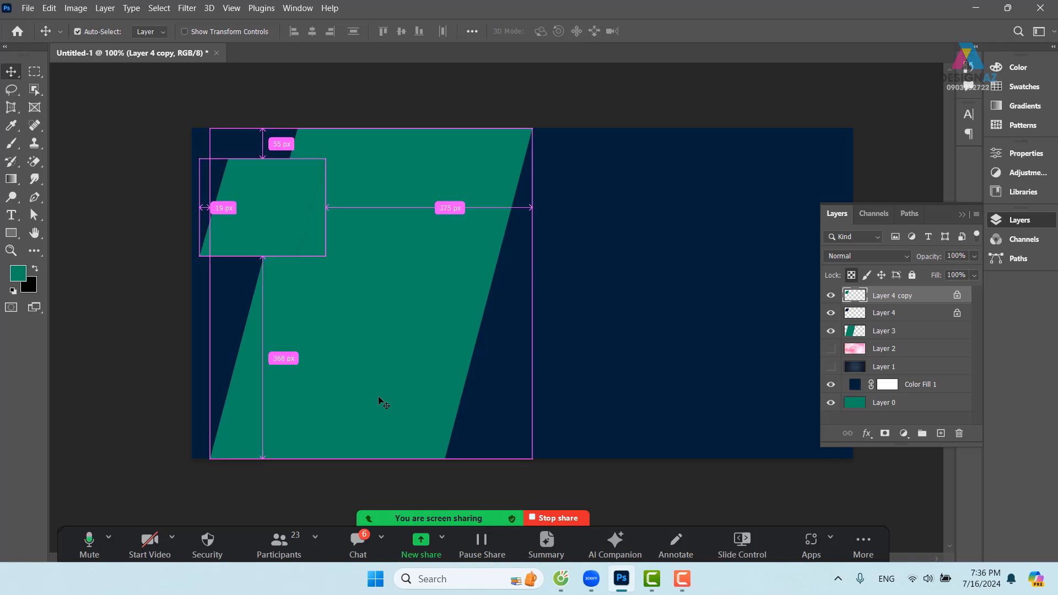
pyautogui.hotkey('ctrl', 't')
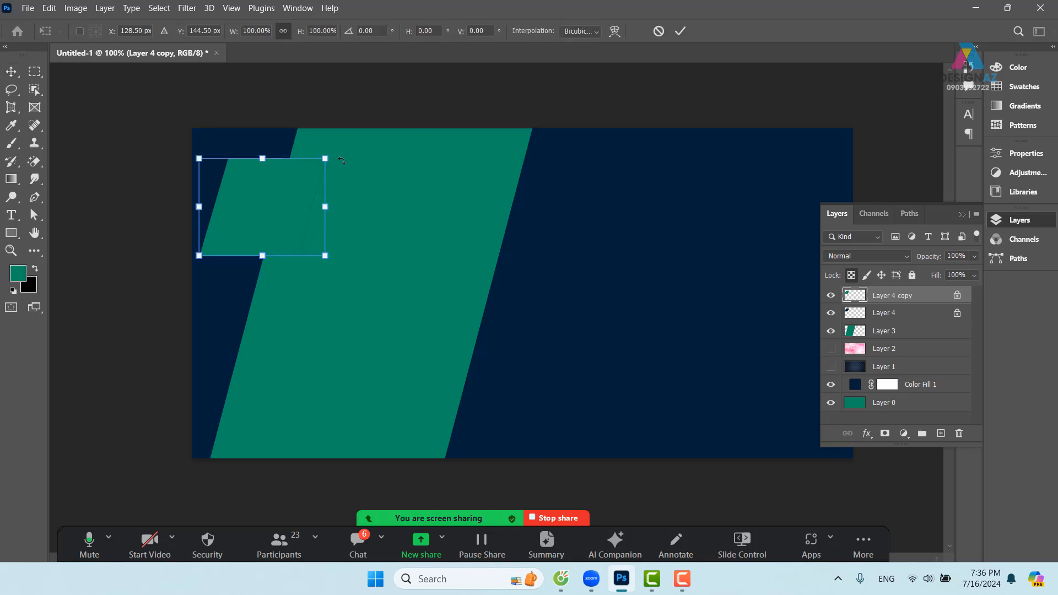
pyautogui.moveTo(326, 158); pyautogui.dragTo(309, 163)
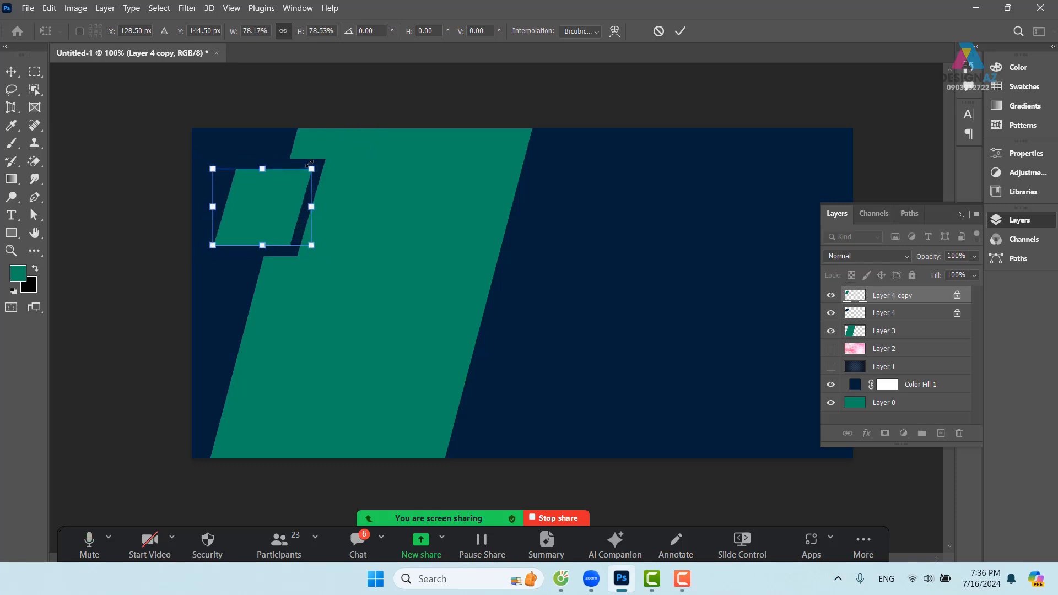
pyautogui.press('Return')
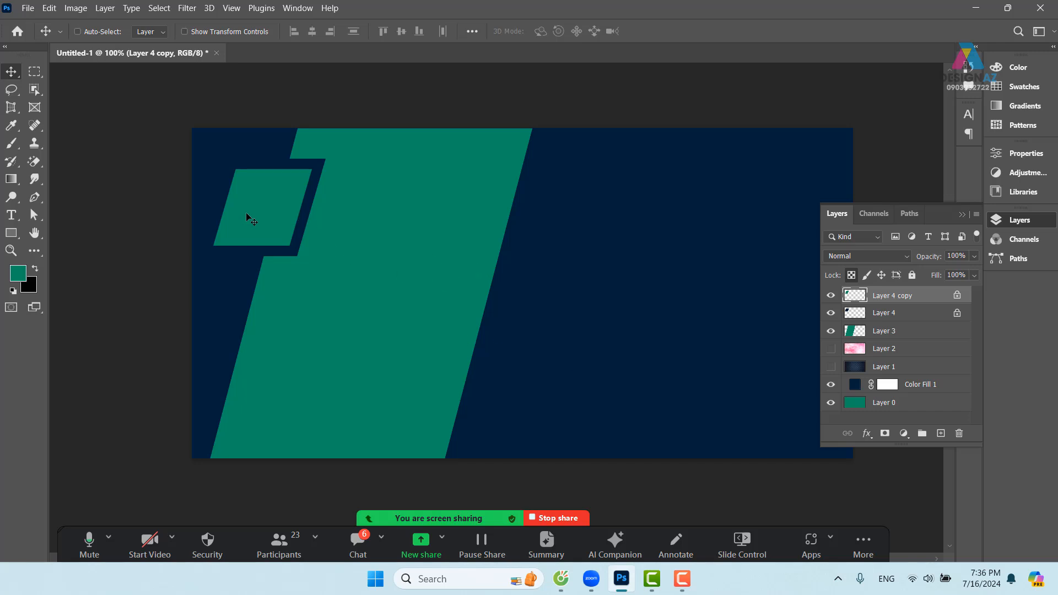
# Hide Color Fill 1 and Layer 0 to check the shapes over transparency, restoring only Color Fill 1.
pyautogui.rightClick(703, 236)
pyautogui.click(721, 241)
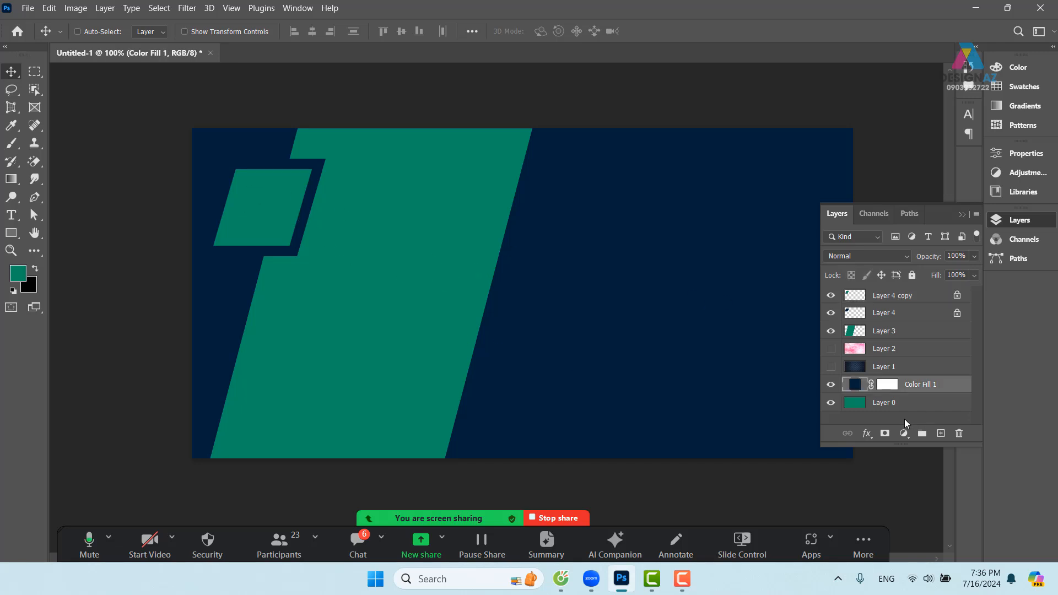
pyautogui.click(831, 386)
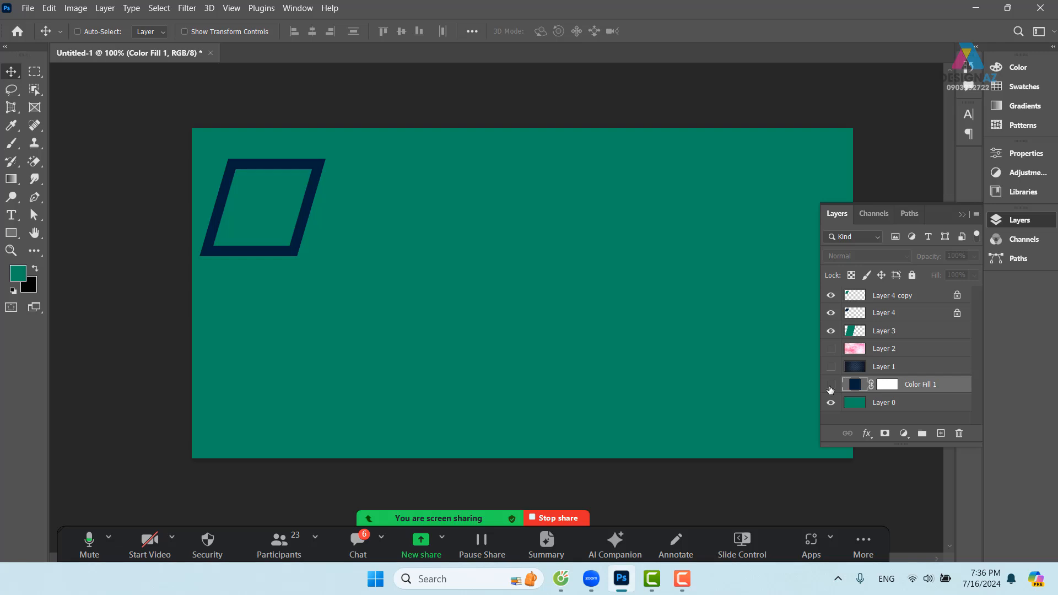
pyautogui.click(830, 403)
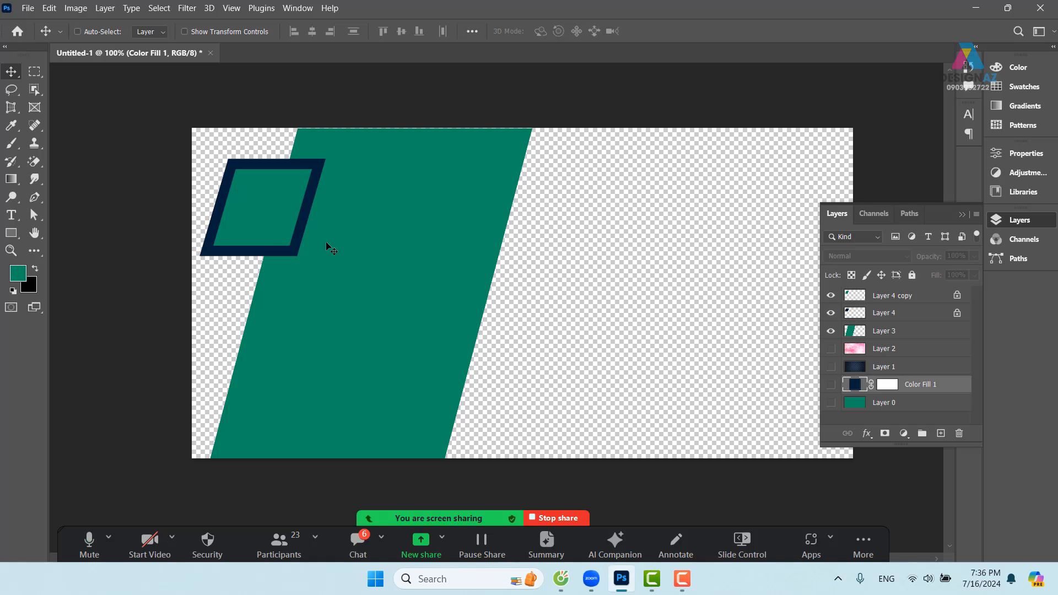
pyautogui.click(830, 384)
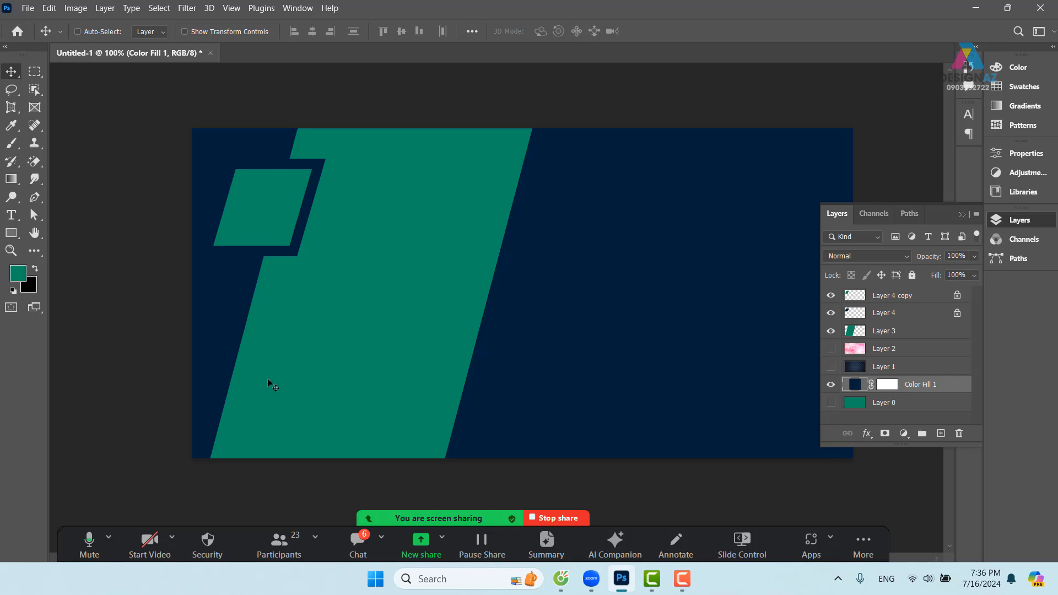
# Duplicate the navy parallelogram of Layer 4 onto the lower right edge of the green band.
pyautogui.rightClick(296, 253)
pyautogui.click(297, 259)
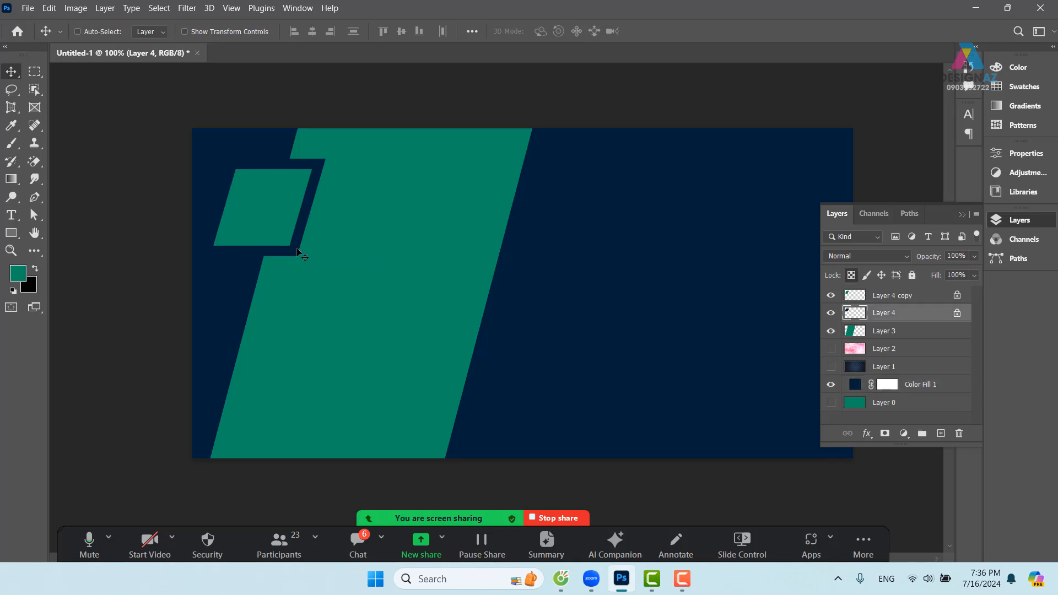
pyautogui.moveTo(296, 253); pyautogui.dragTo(513, 420)
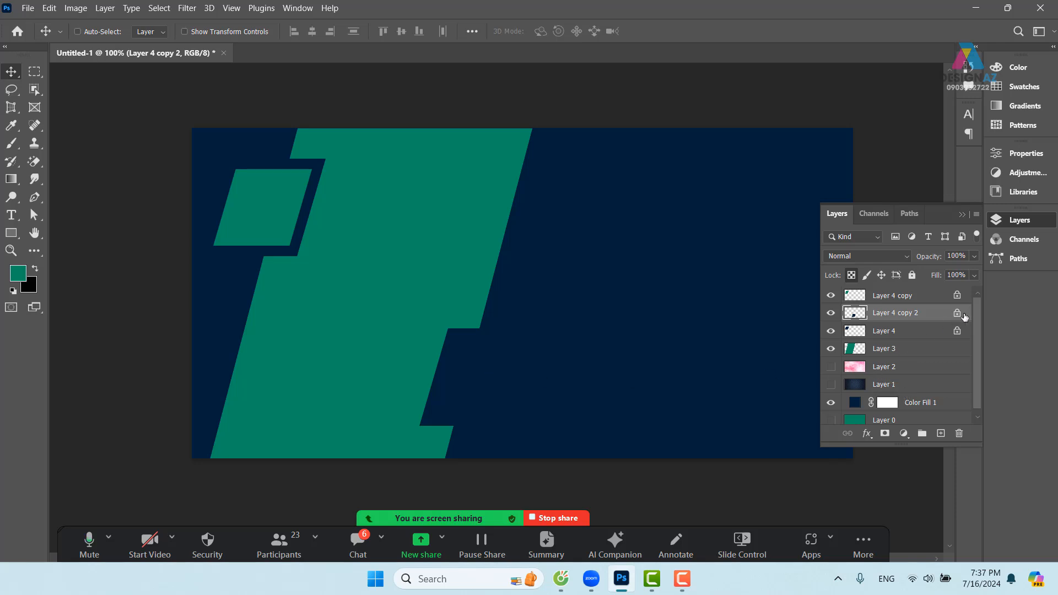
# Set the foreground colour to orange e58c00 and fill the duplicated parallelogram on Layer 4 copy 2 with it.
pyautogui.click(21, 274)
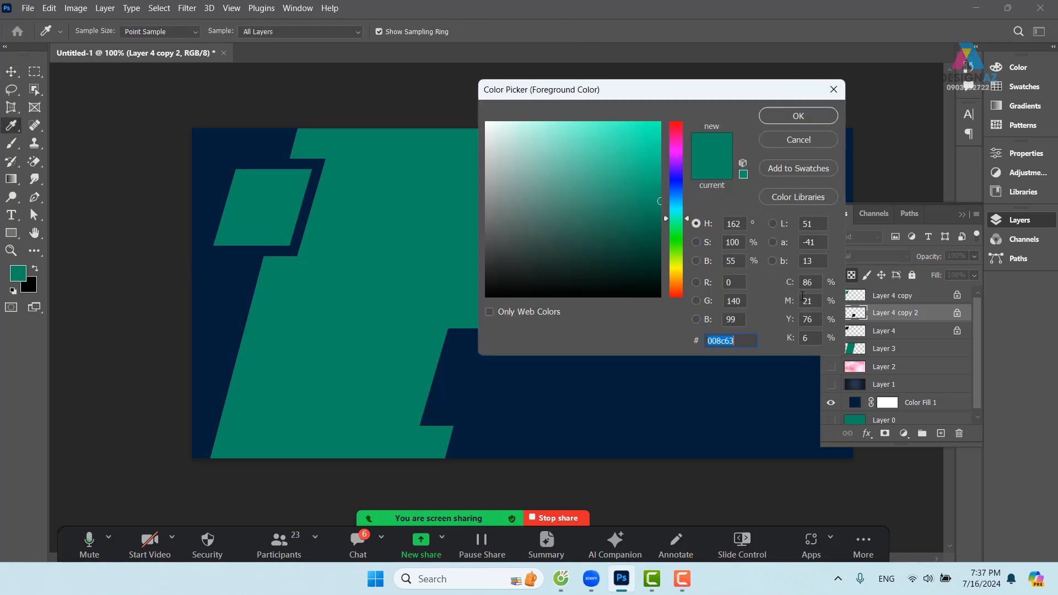
pyautogui.write('cb7c00')
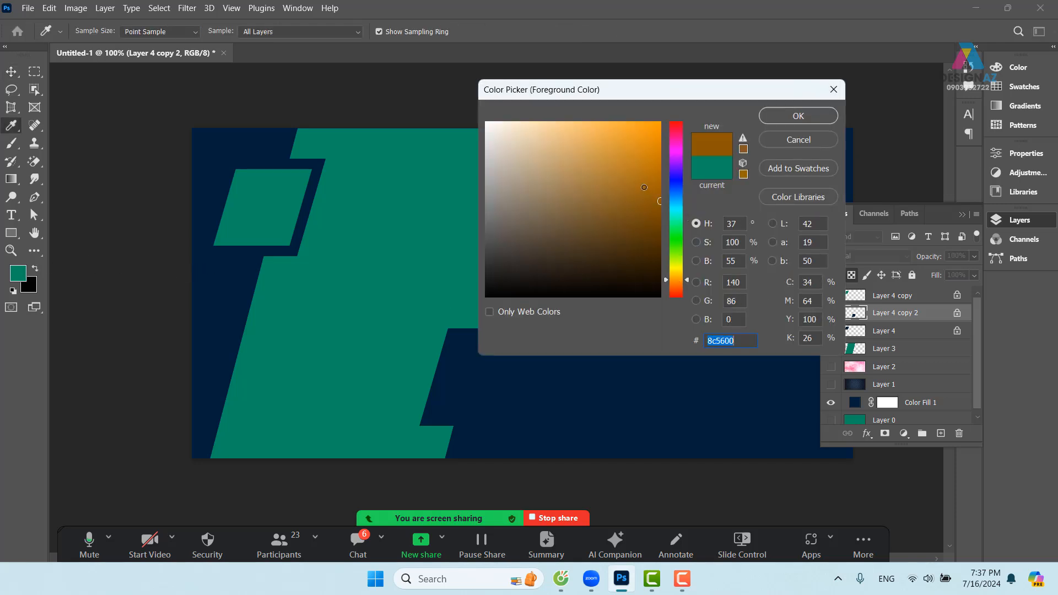
pyautogui.moveTo(676, 146); pyautogui.dragTo(689, 140)
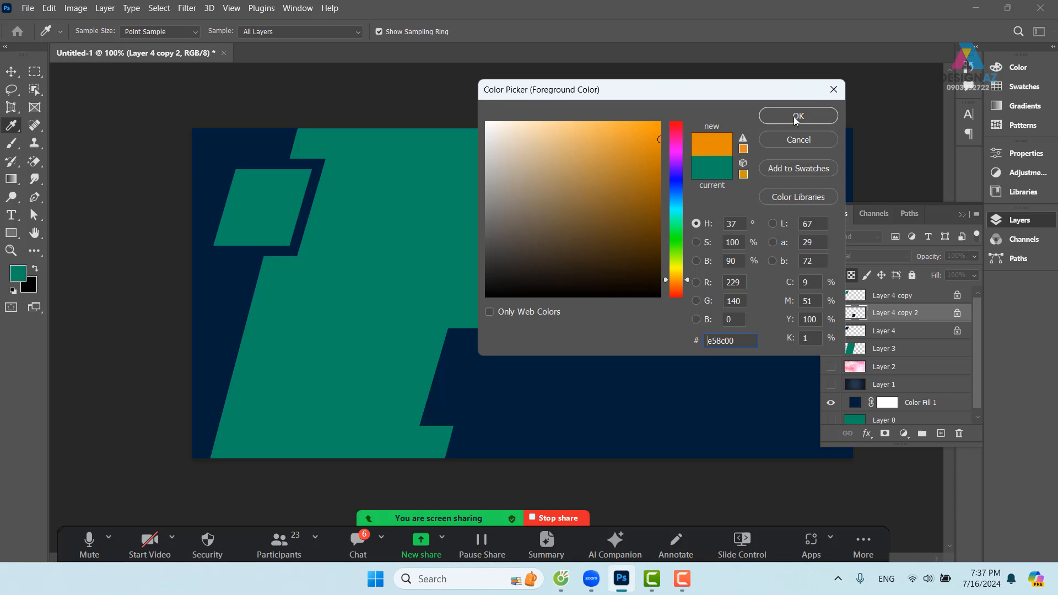
pyautogui.click(803, 121)
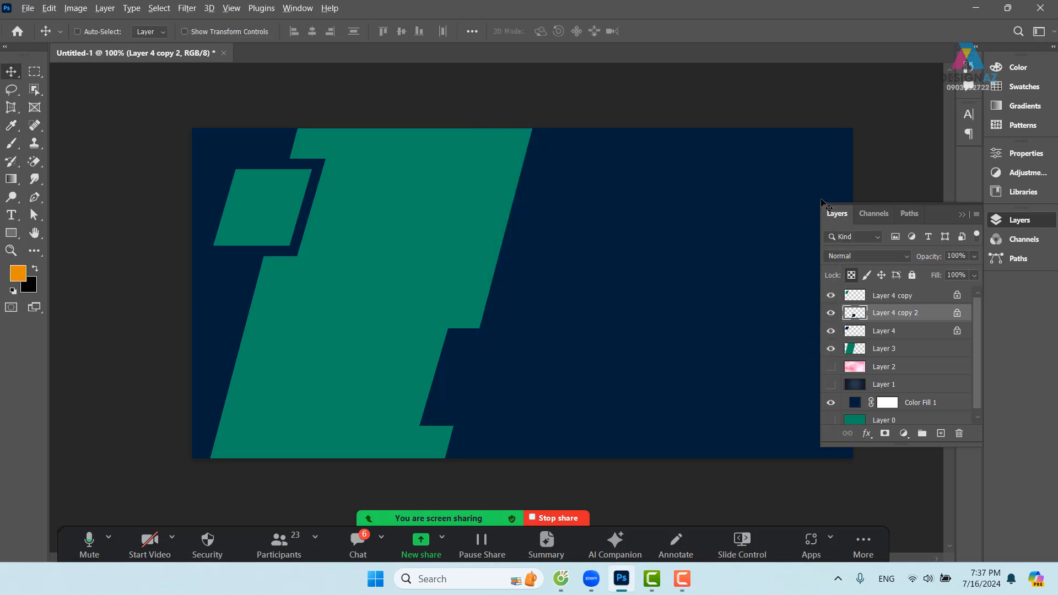
pyautogui.hotkey('alt', 'BackSpace')
# Duplicate the orange parallelogram twice to the right, forming a row of three with narrow gaps.
pyautogui.moveTo(642, 394); pyautogui.dragTo(537, 376)
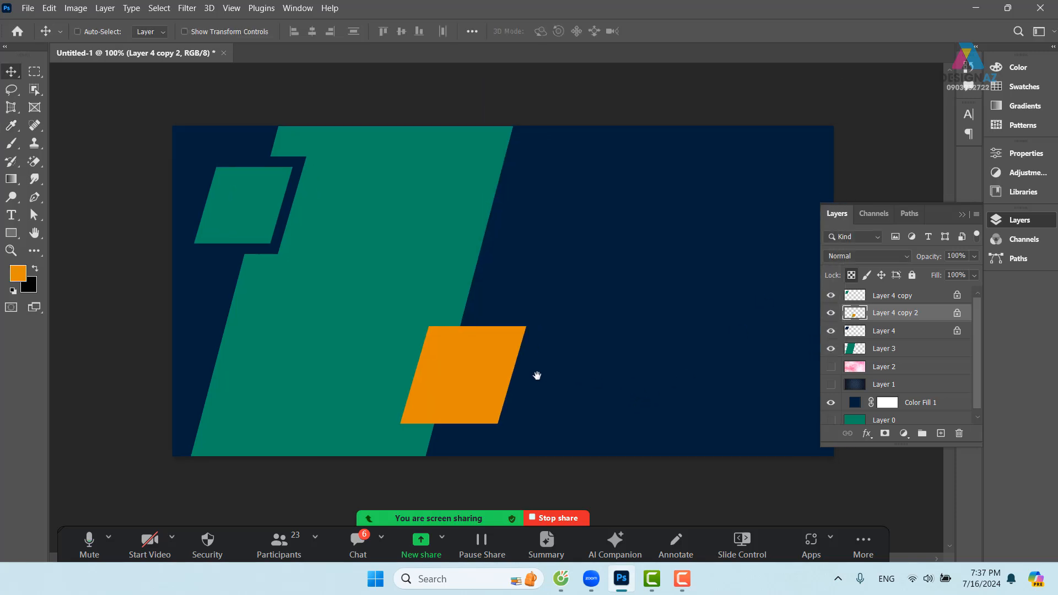
pyautogui.rightClick(408, 350)
pyautogui.click(428, 357)
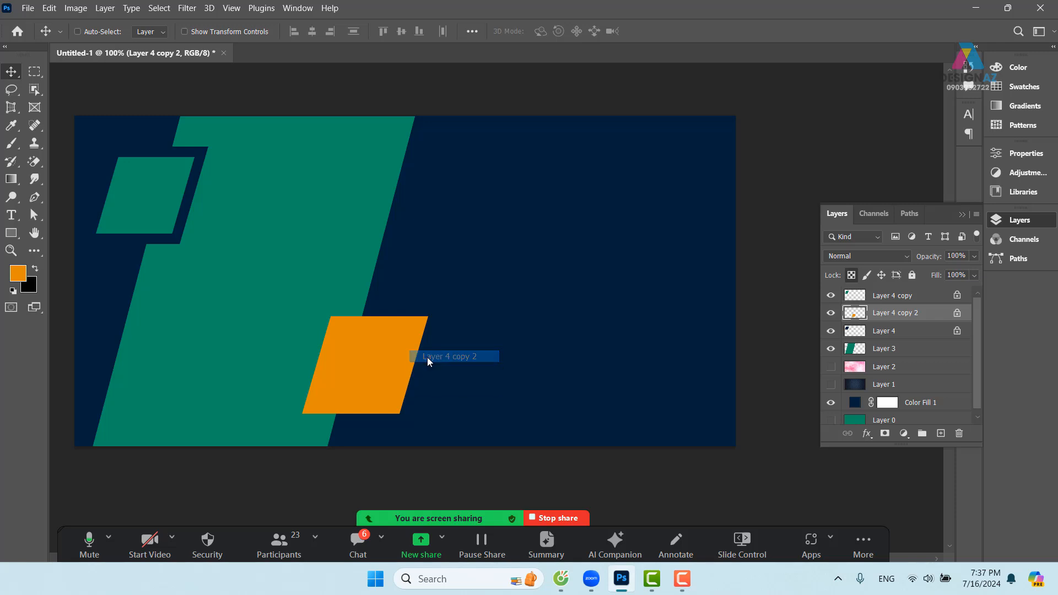
pyautogui.moveTo(357, 368); pyautogui.dragTo(568, 394)
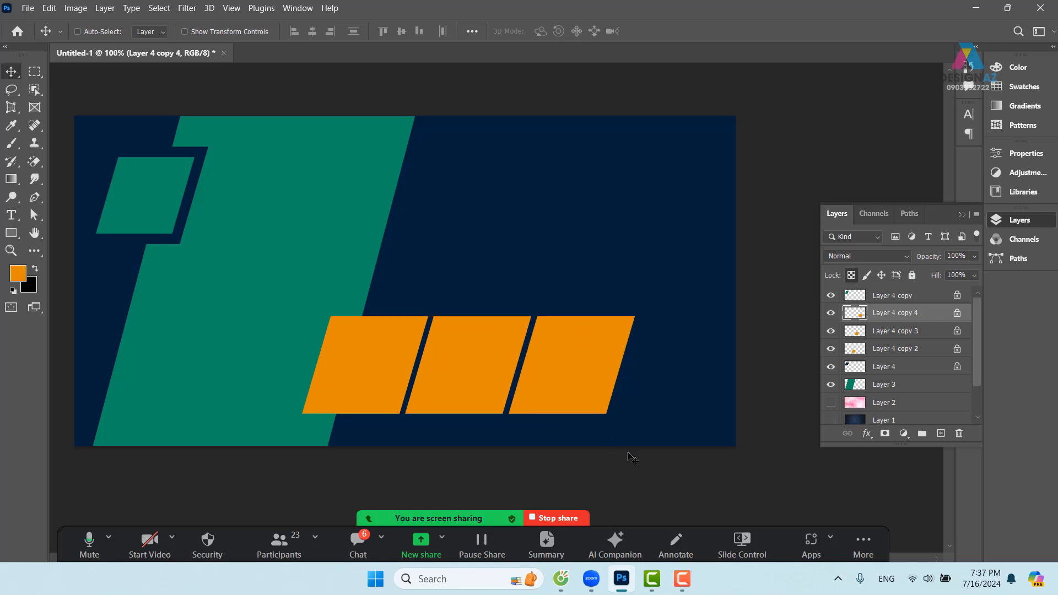
# Move the rightmost orange parallelogram, Layer 4 copy 4, horizontally further right to widen the gap beside it.
pyautogui.moveTo(444, 395); pyautogui.dragTo(477, 397)
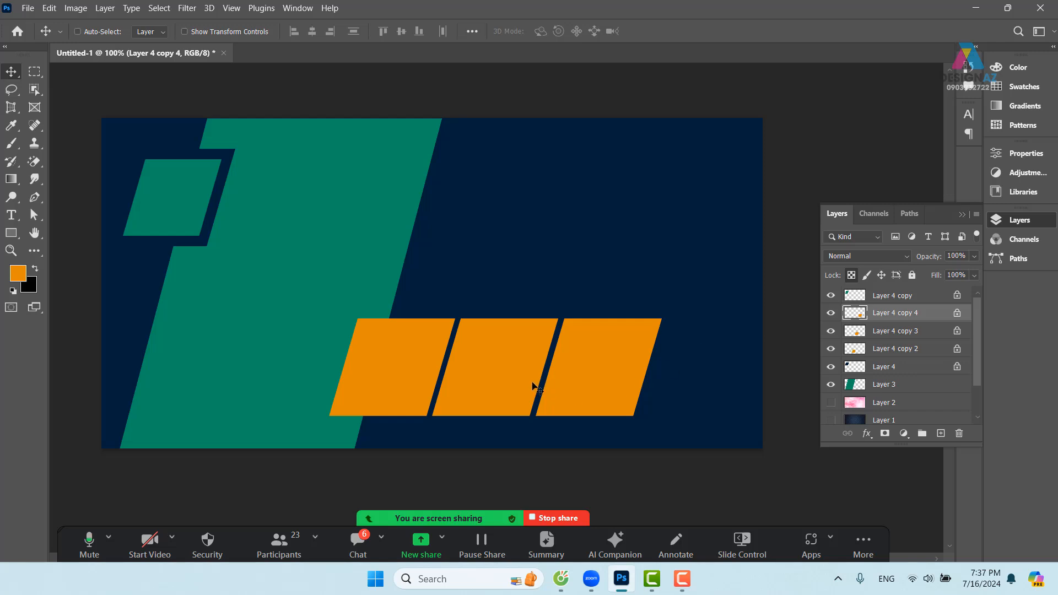
pyautogui.rightClick(603, 369)
pyautogui.click(636, 375)
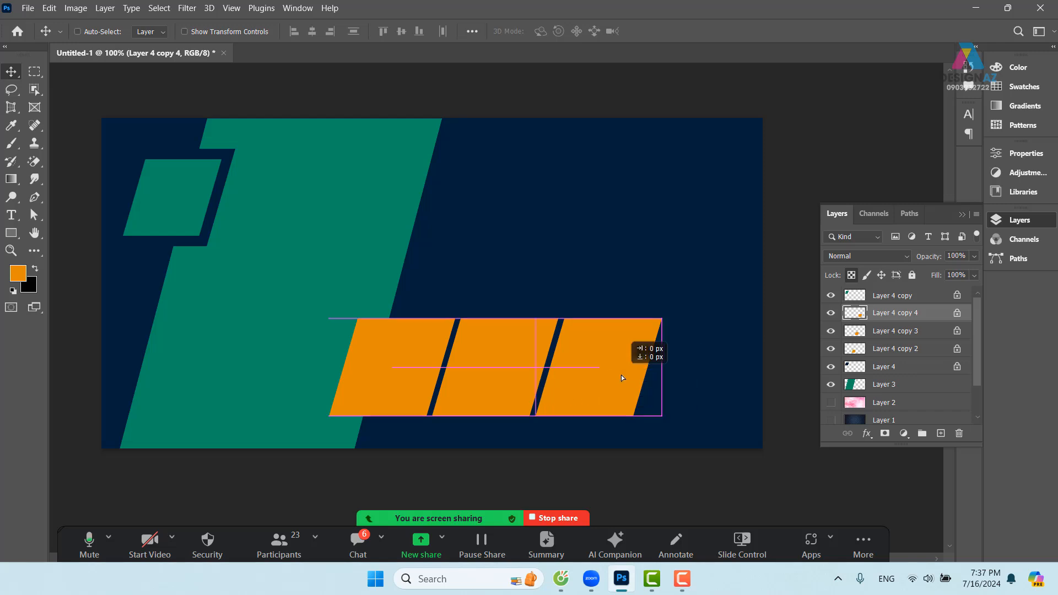
pyautogui.moveTo(611, 375); pyautogui.dragTo(636, 376)
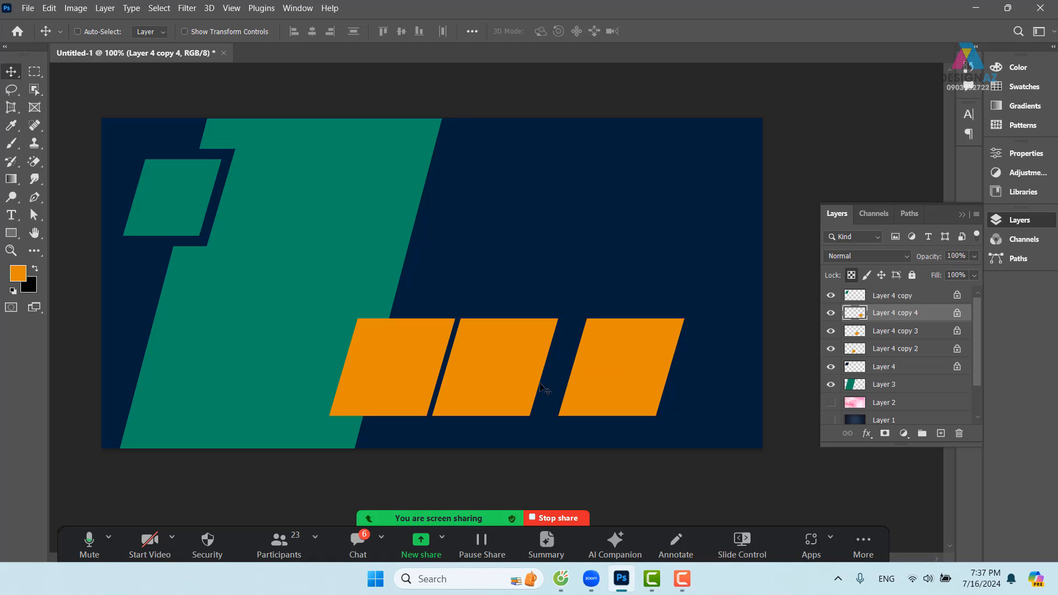
pyautogui.rightClick(509, 371)
pyautogui.keyDown('shift'); pyautogui.click(524, 378); pyautogui.keyUp('shift')
pyautogui.rightClick(424, 355)
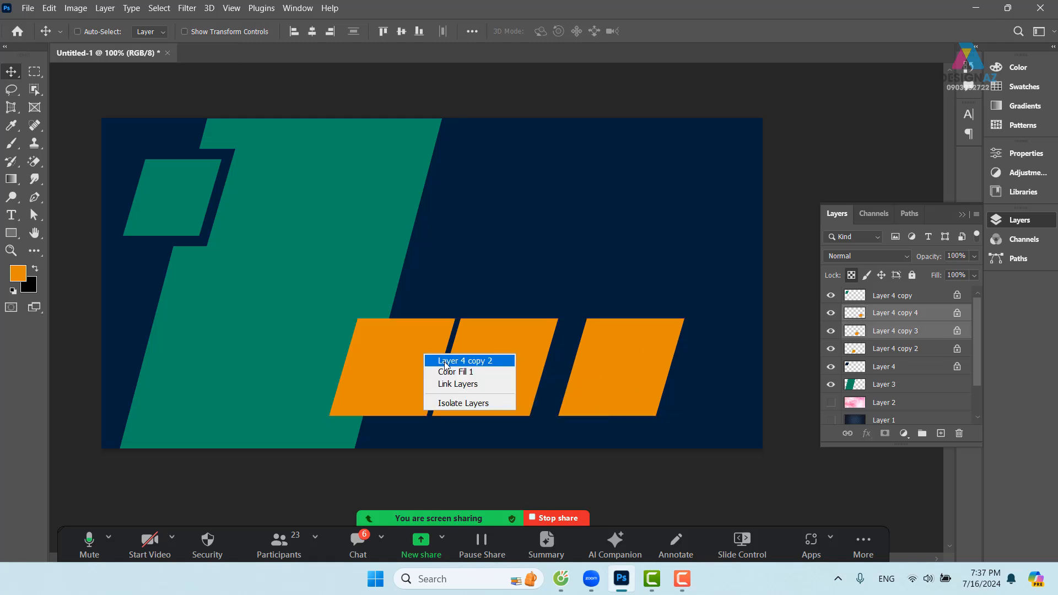
pyautogui.keyDown('shift'); pyautogui.click(444, 362); pyautogui.keyUp('shift')
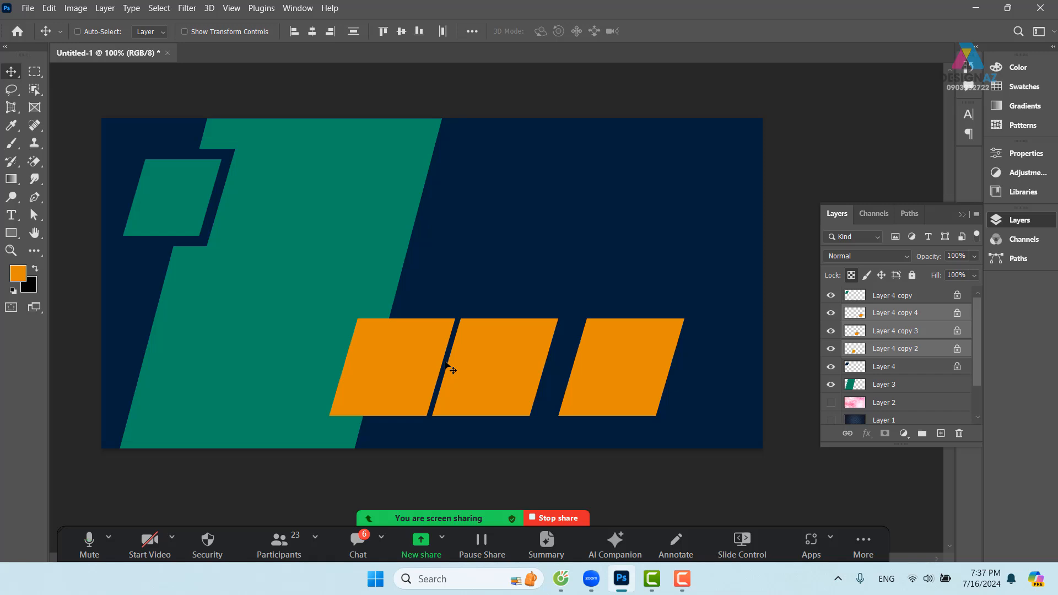
# Select Layer 4 copy 4, Layer 4 copy 3 and Layer 4 copy 2 together and distribute the three orange parallelograms horizontally.
pyautogui.rightClick(638, 334)
pyautogui.click(652, 340)
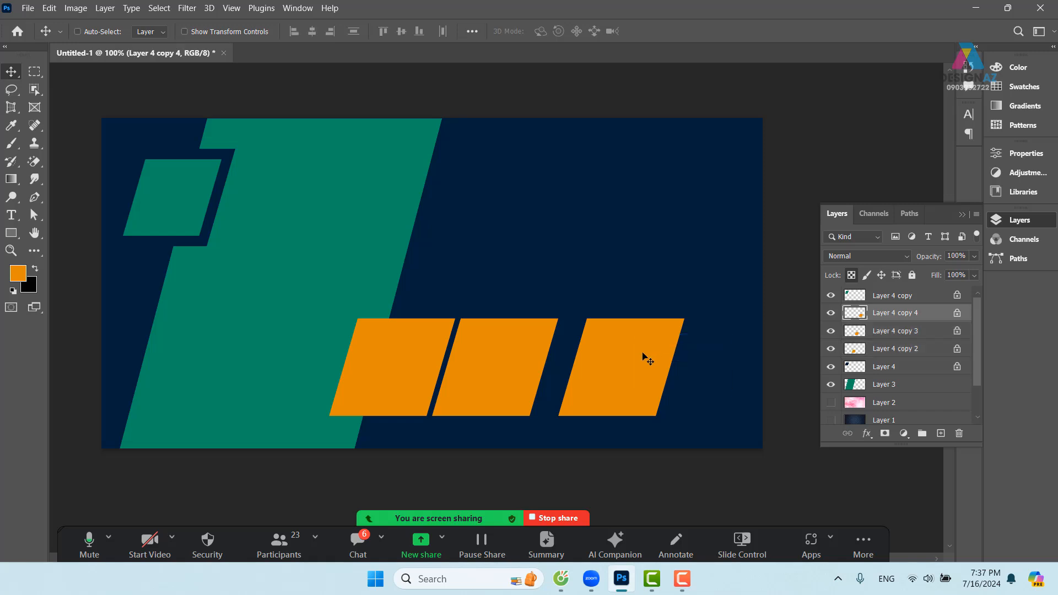
pyautogui.rightClick(498, 339)
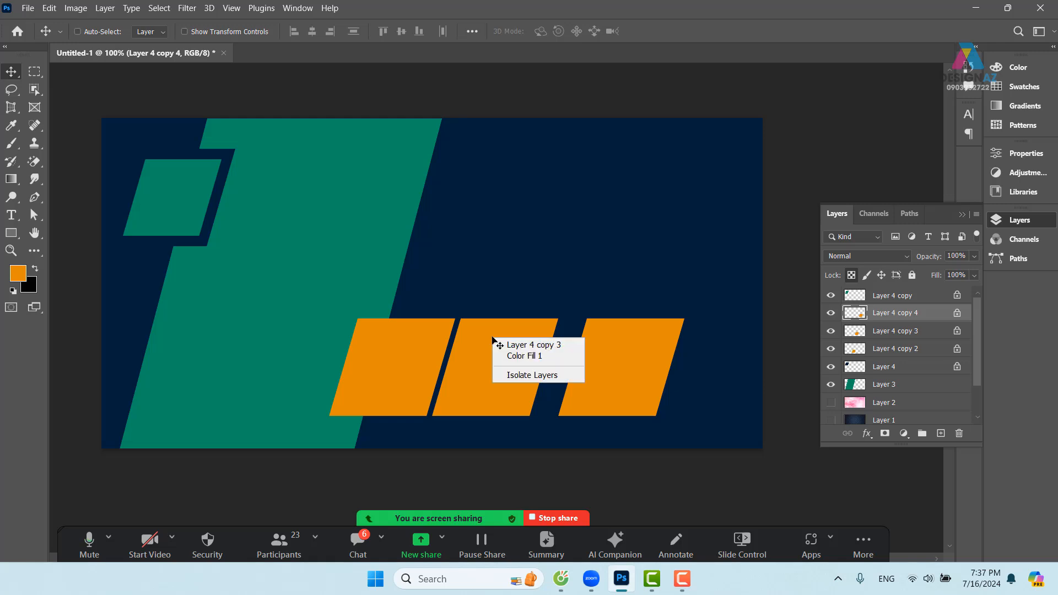
pyautogui.keyDown('shift'); pyautogui.click(525, 345); pyautogui.keyUp('shift')
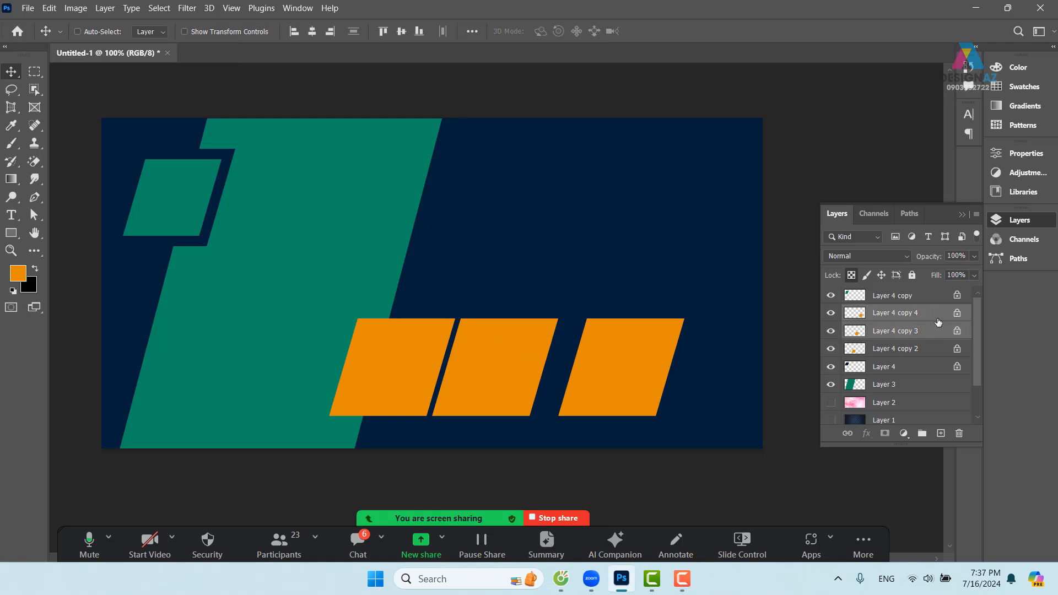
pyautogui.rightClick(421, 344)
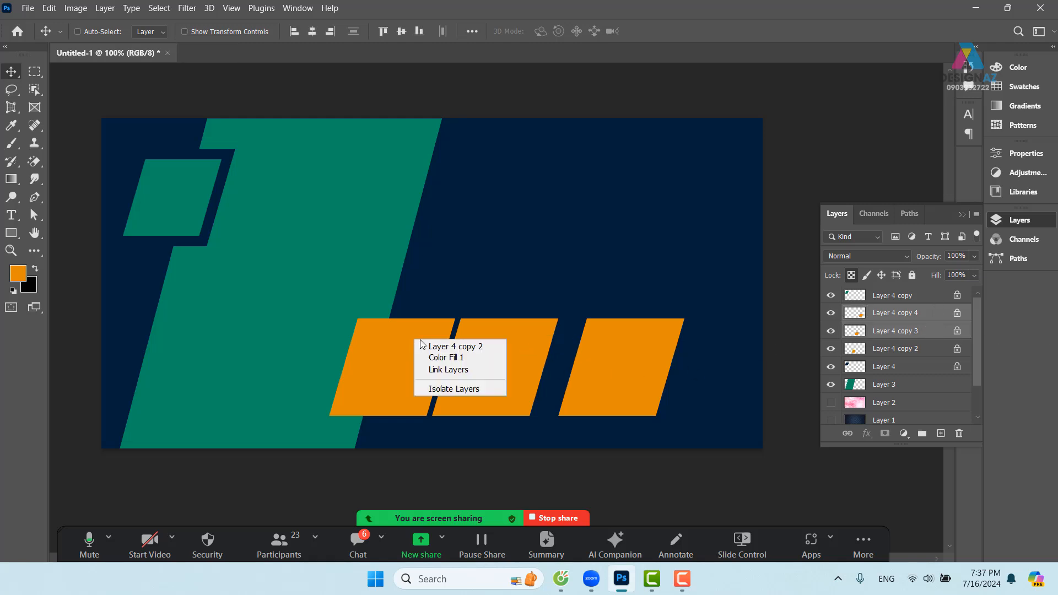
pyautogui.keyDown('shift'); pyautogui.click(432, 346); pyautogui.keyUp('shift')
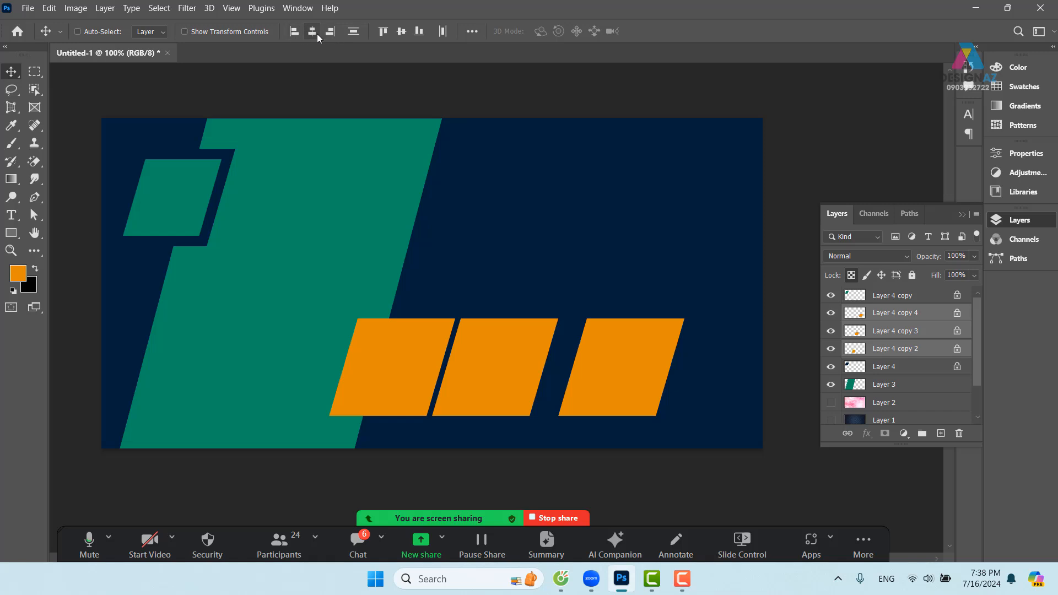
pyautogui.click(444, 35)
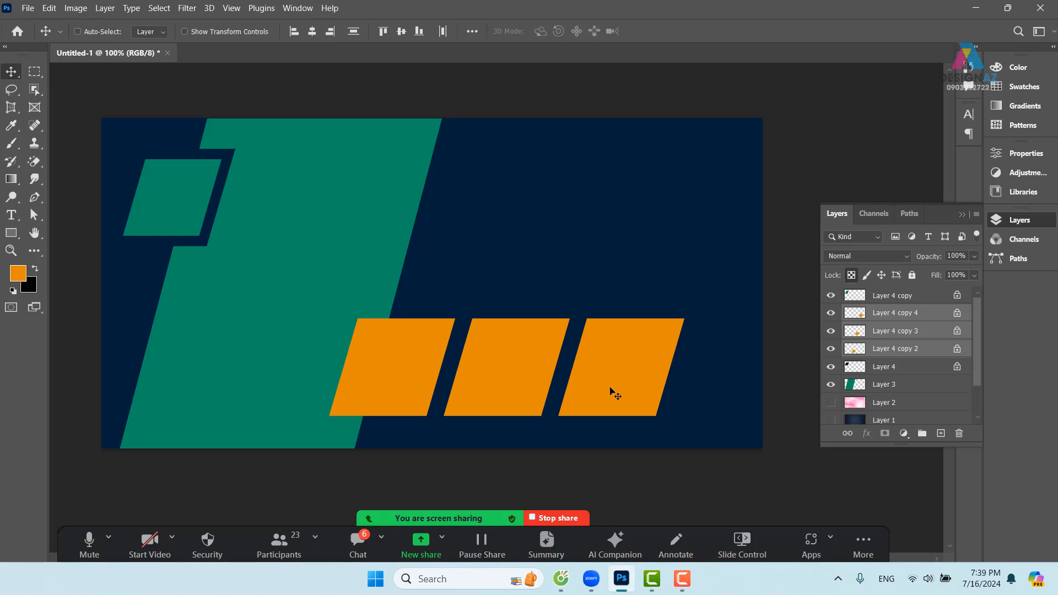
# Scale the three orange parallelograms together to about 85% and move them into the banner's lower-right area, centred at about X 844.5, Y 473.5 px.
pyautogui.hotkey('ctrl', 't')
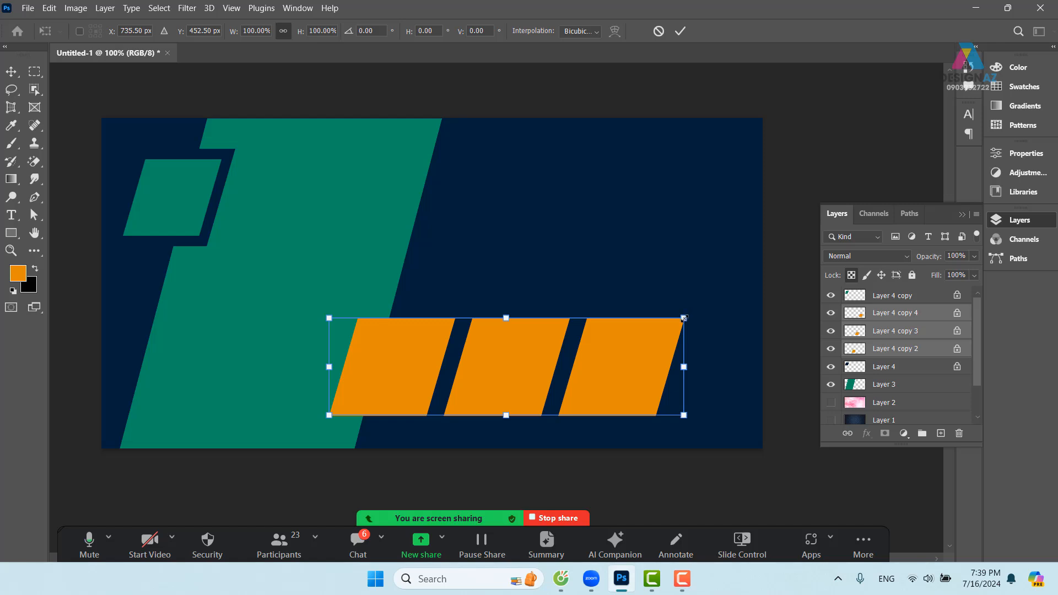
pyautogui.moveTo(684, 318); pyautogui.dragTo(631, 332)
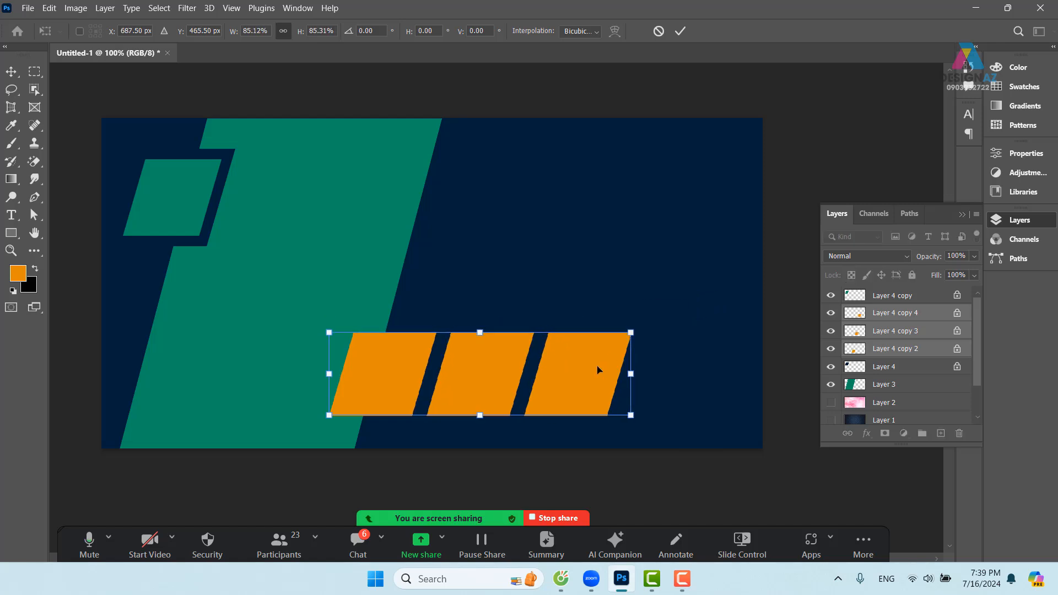
pyautogui.moveTo(598, 370); pyautogui.dragTo(608, 370)
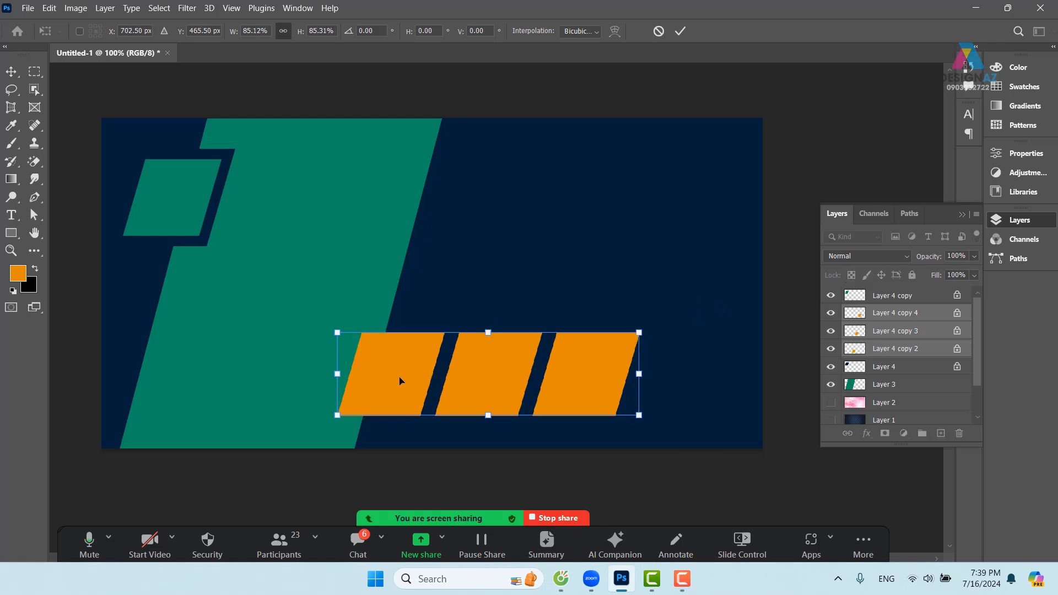
pyautogui.moveTo(380, 380); pyautogui.dragTo(462, 387)
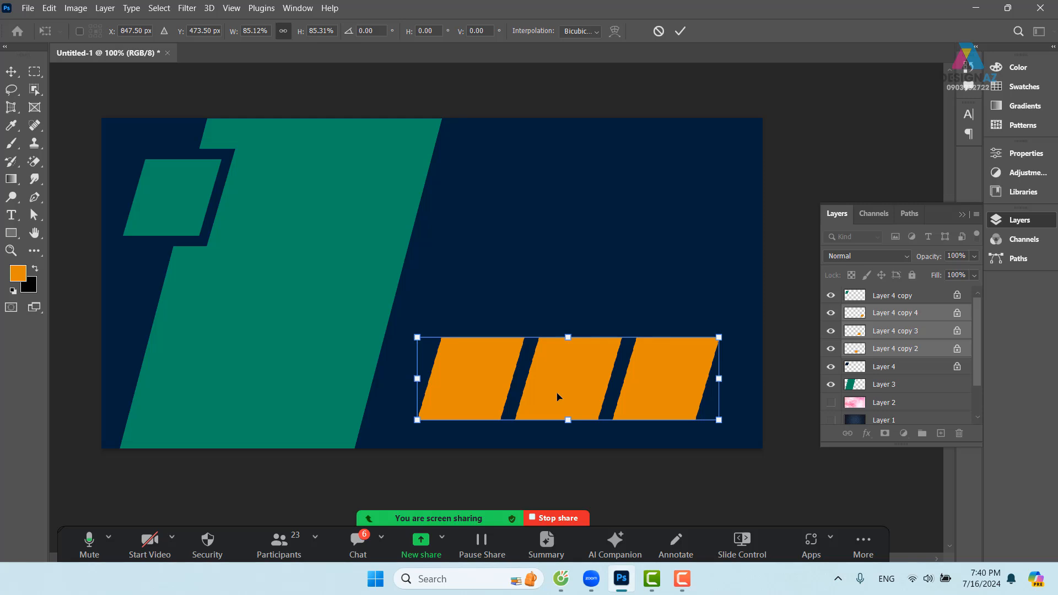
pyautogui.press('Left')
pyautogui.press('Left')
pyautogui.press('Left')
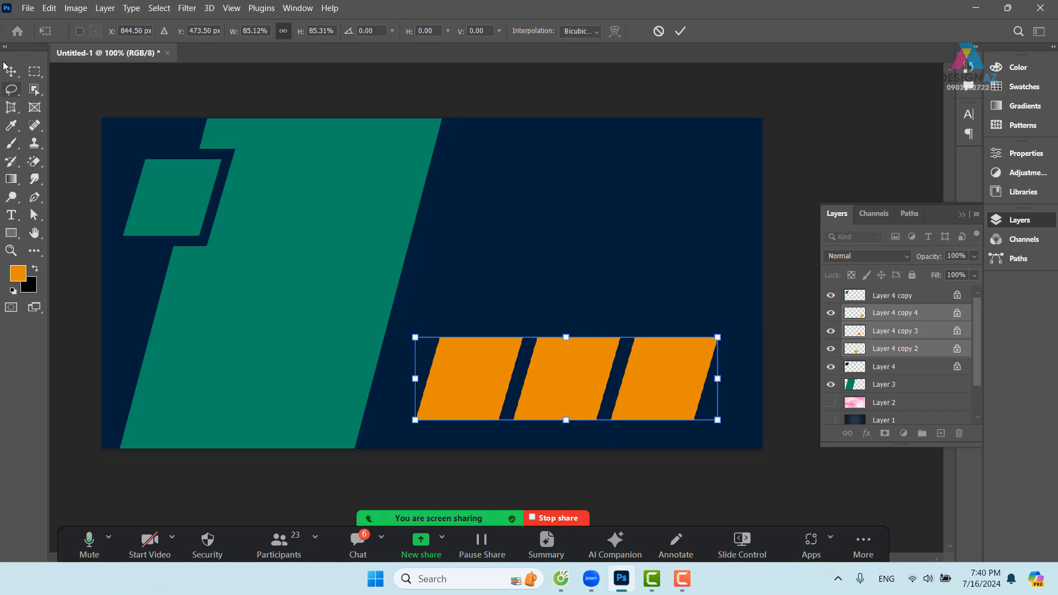
pyautogui.press('Return')
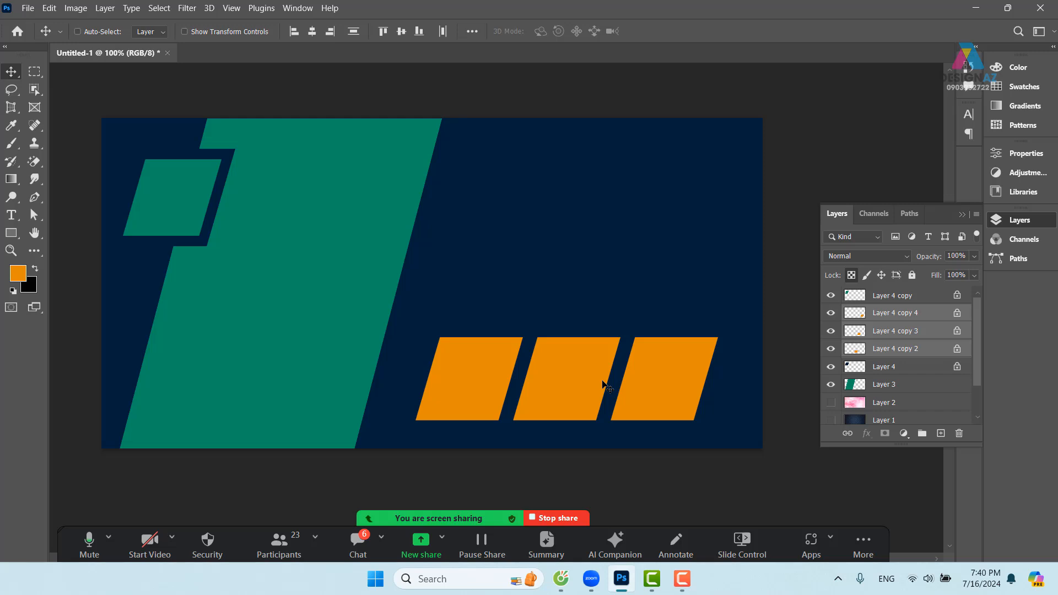
# Duplicate the large green slanted band on Layer 3 into the right half of the banner, behind the orange parallelograms.
pyautogui.rightClick(376, 257)
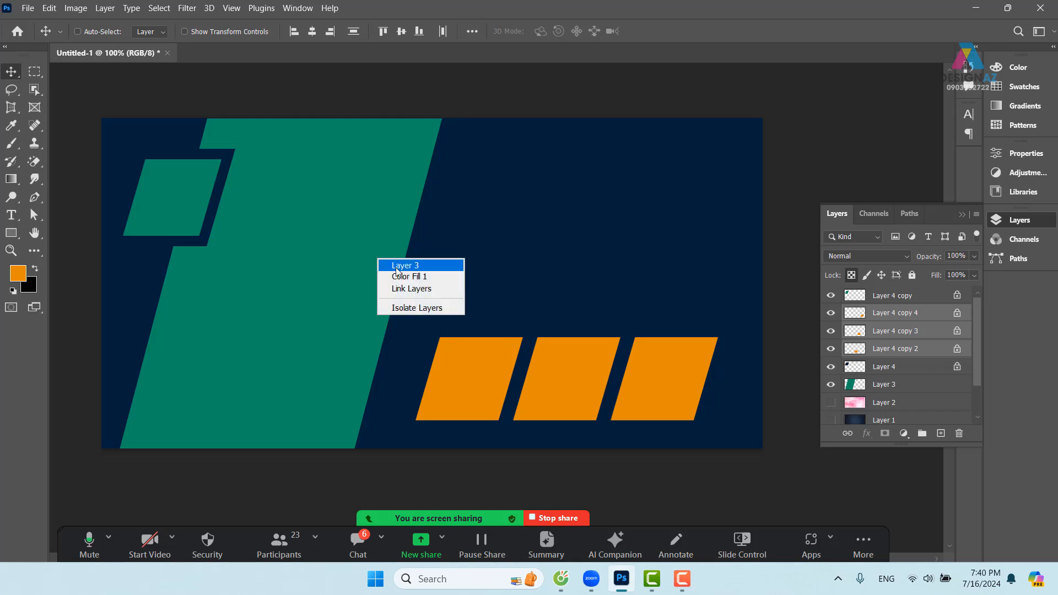
pyautogui.click(389, 266)
pyautogui.moveTo(362, 265); pyautogui.dragTo(382, 266)
pyautogui.hotkey('ctrl', 'z')
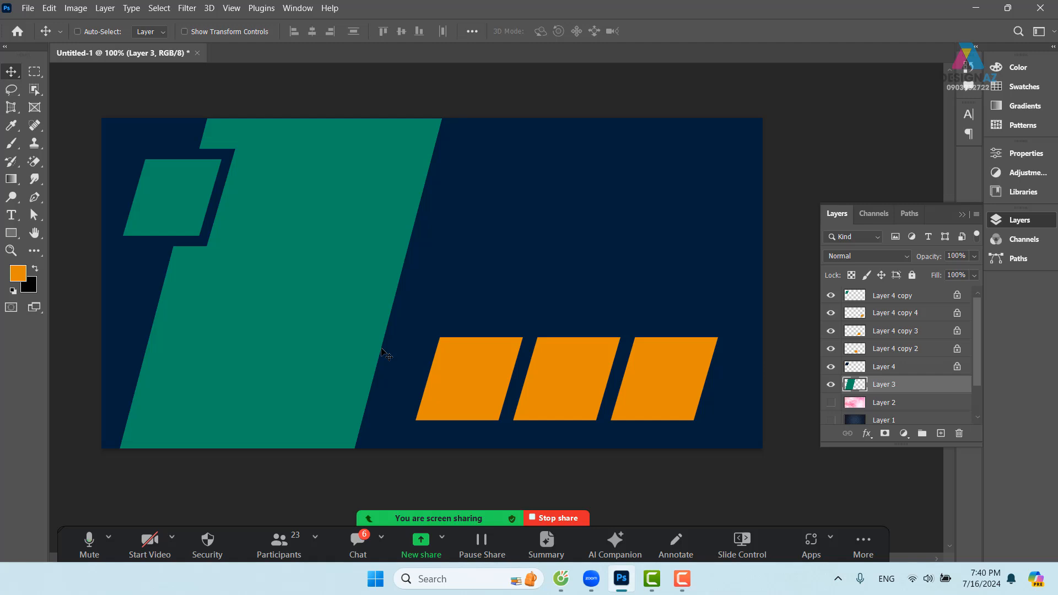
pyautogui.moveTo(349, 314); pyautogui.dragTo(628, 287)
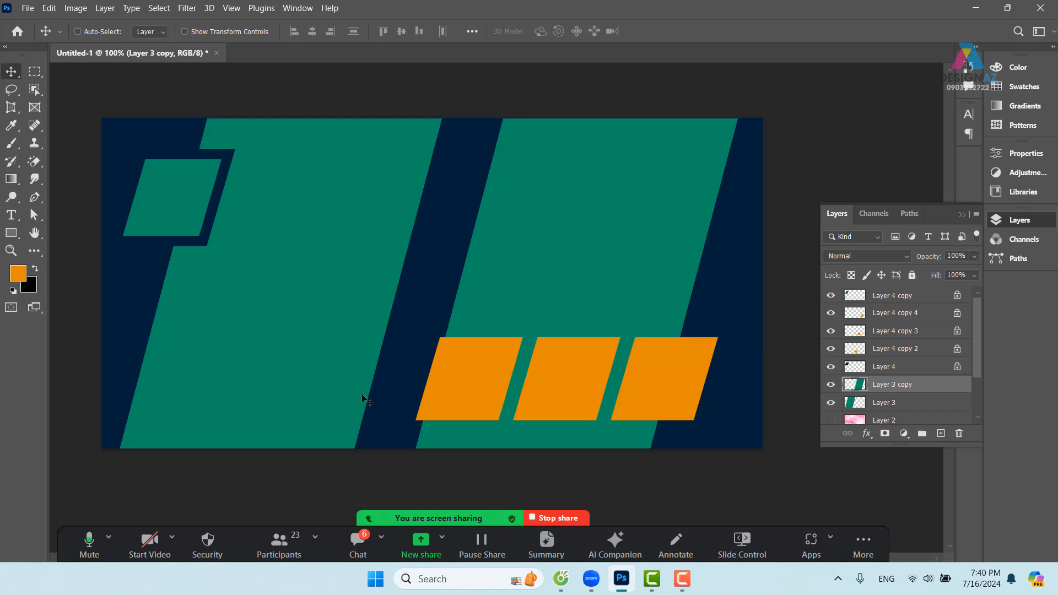
# Select Layer 3 copy's outline, shift the selection slightly left and delete its contents, leaving a thin slanted green stripe, and deselect.
pyautogui.press('ctrl')
pyautogui.keyDown('ctrl'); pyautogui.click(850, 390); pyautogui.keyUp('ctrl')
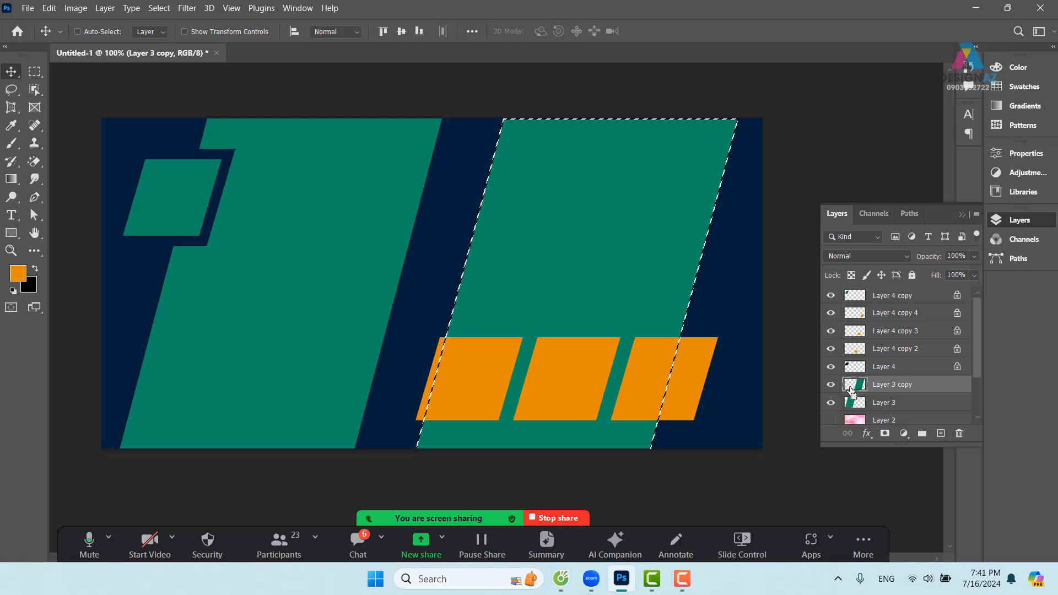
pyautogui.press('m')
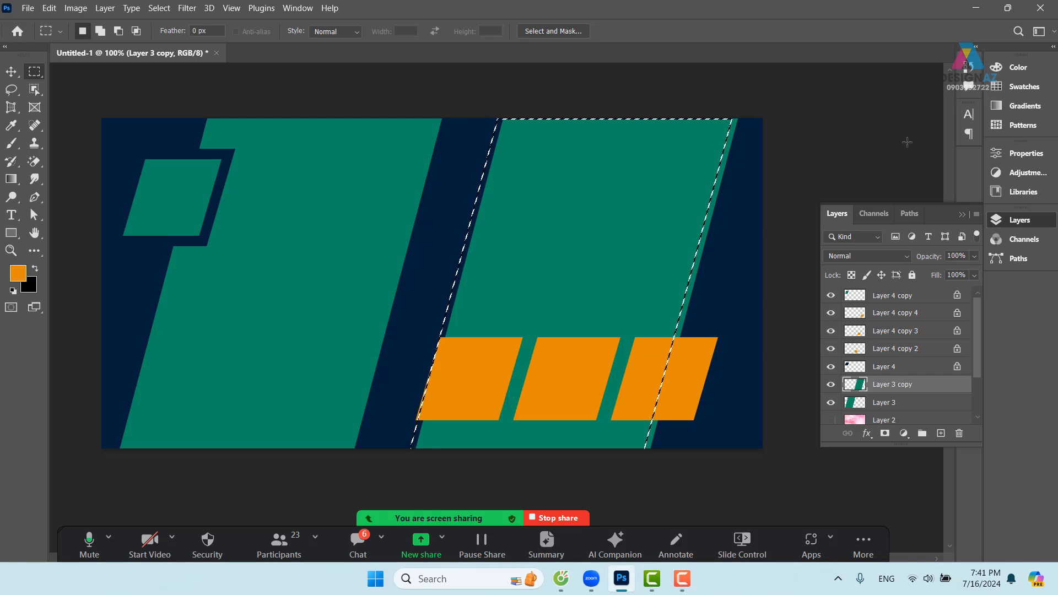
pyautogui.press('Delete')
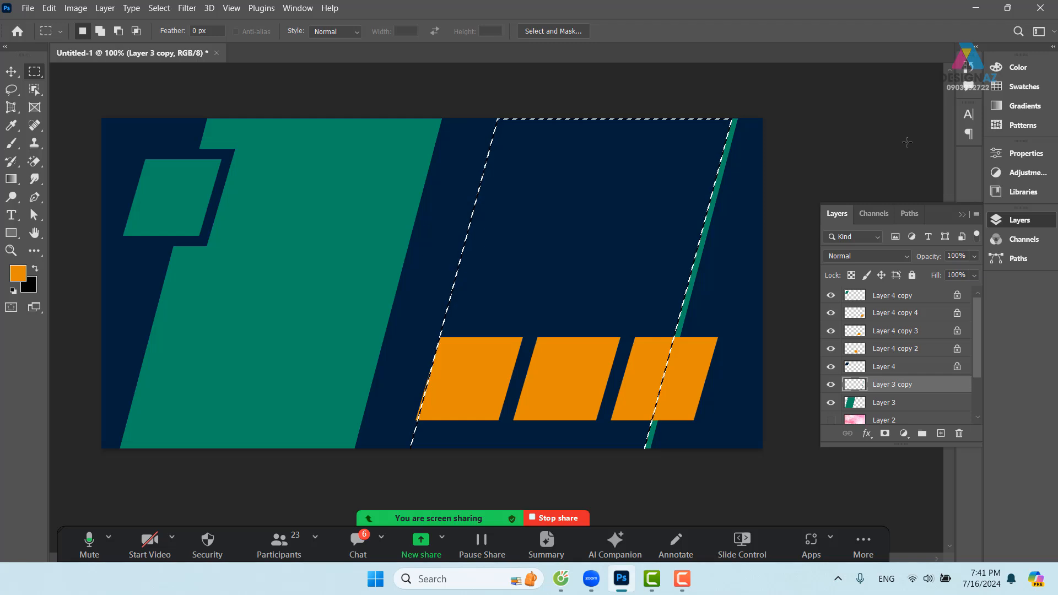
pyautogui.hotkey('ctrl', 'd')
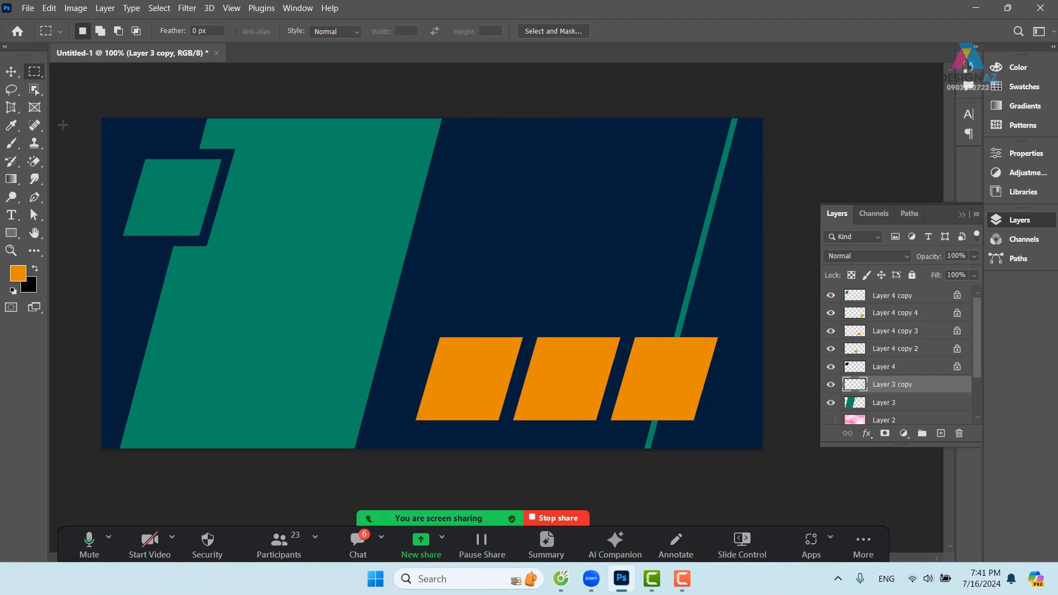
# Move the thin green stripe alongside the large band's right edge with a narrow gap and set its opacity to 50%.
pyautogui.click(12, 72)
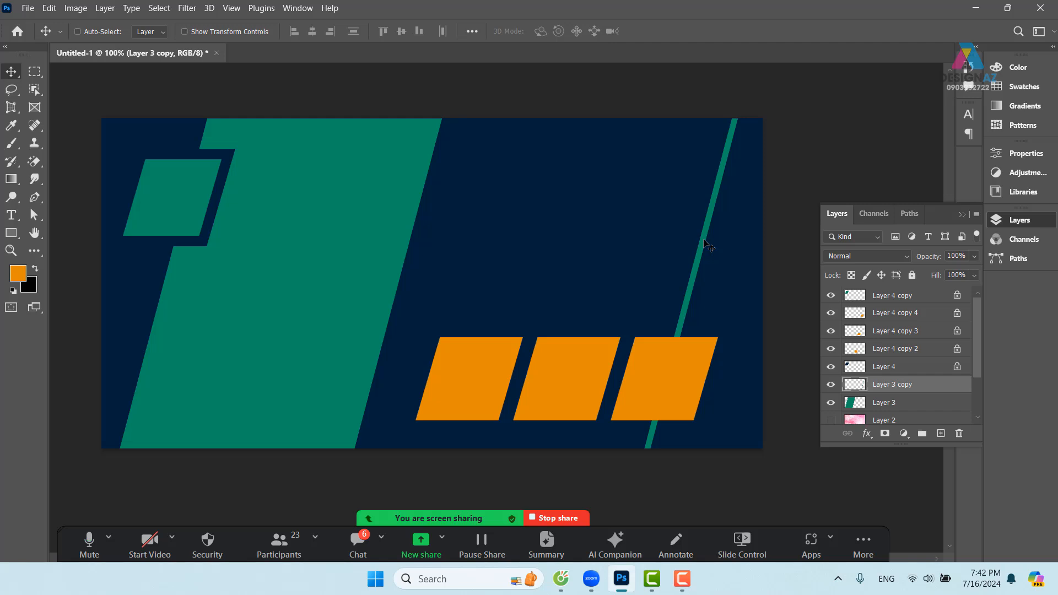
pyautogui.moveTo(707, 247); pyautogui.dragTo(423, 242)
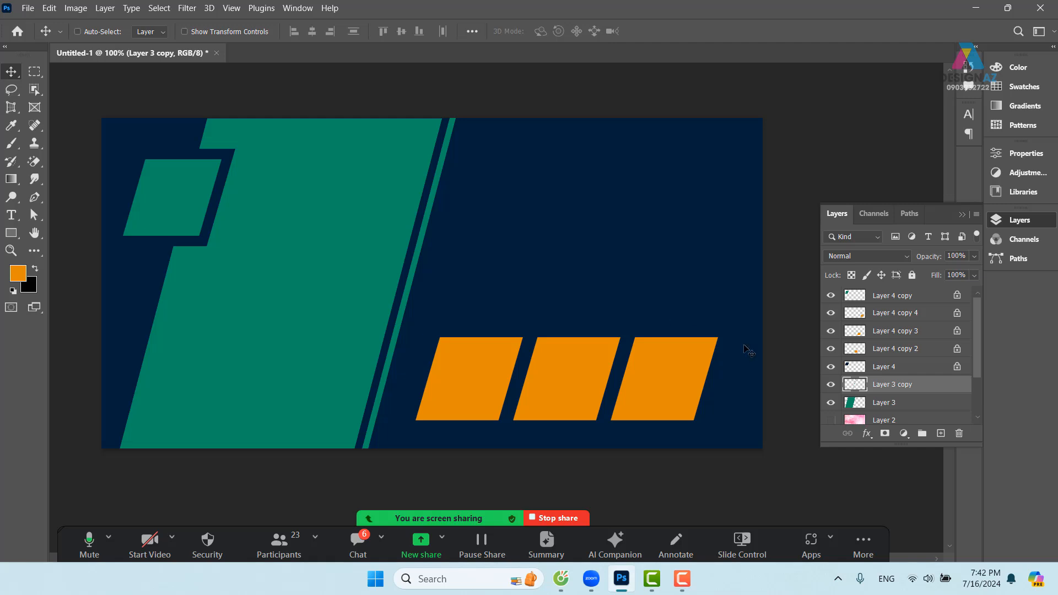
pyautogui.click(830, 385)
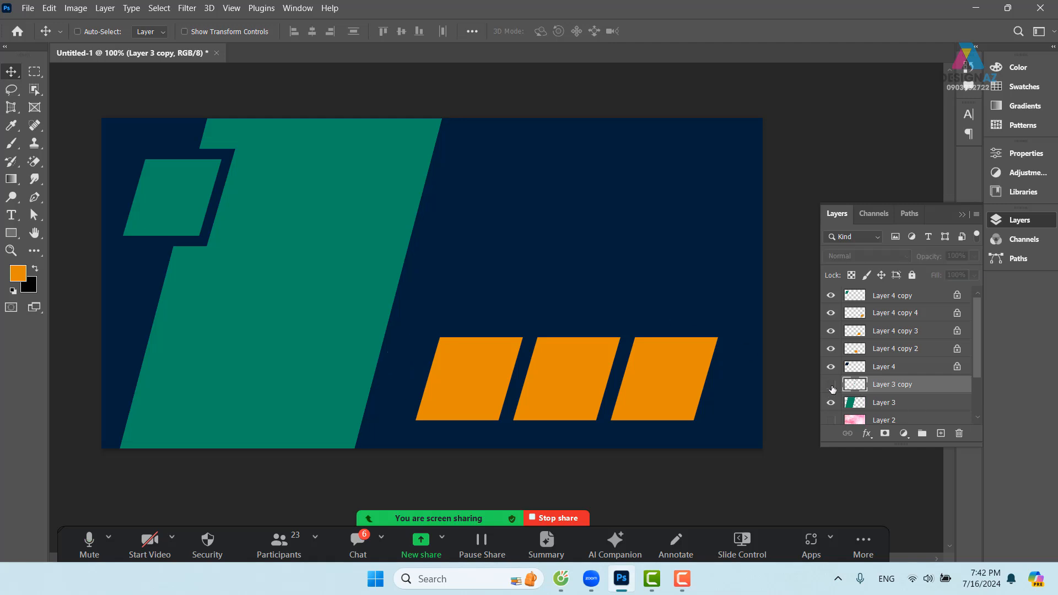
pyautogui.click(831, 384)
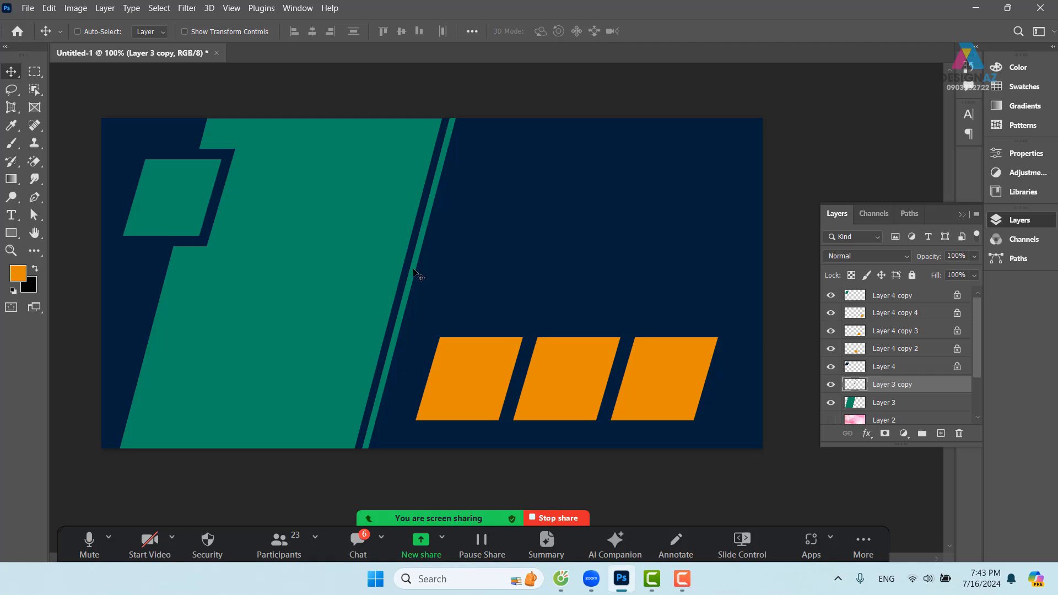
pyautogui.press('5')
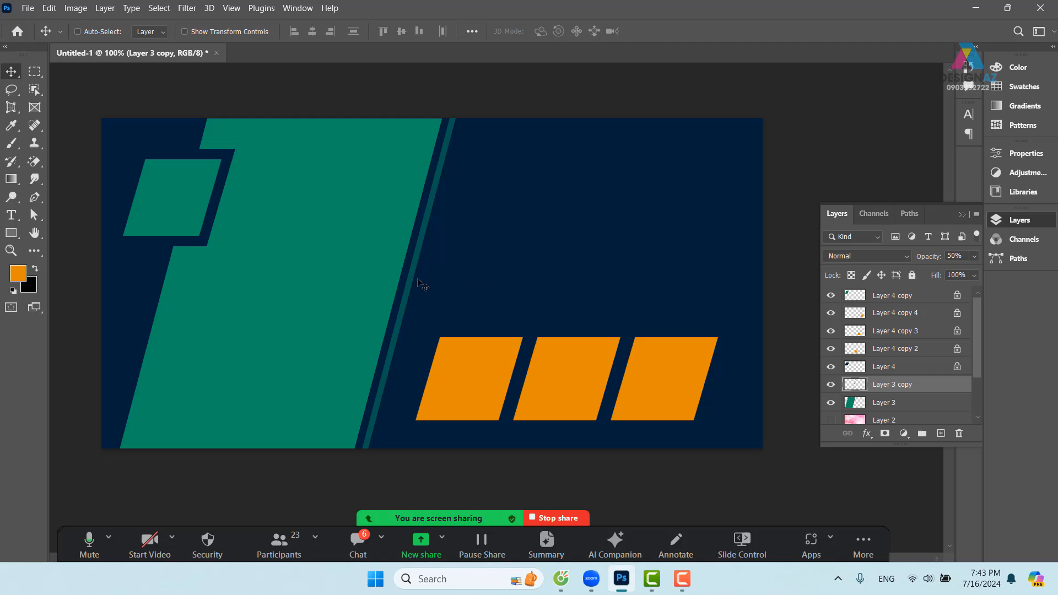
# Duplicate the thin stripe slightly to the right, parallel to the first, and set the duplicate's opacity to 20%.
pyautogui.moveTo(415, 281); pyautogui.dragTo(428, 283)
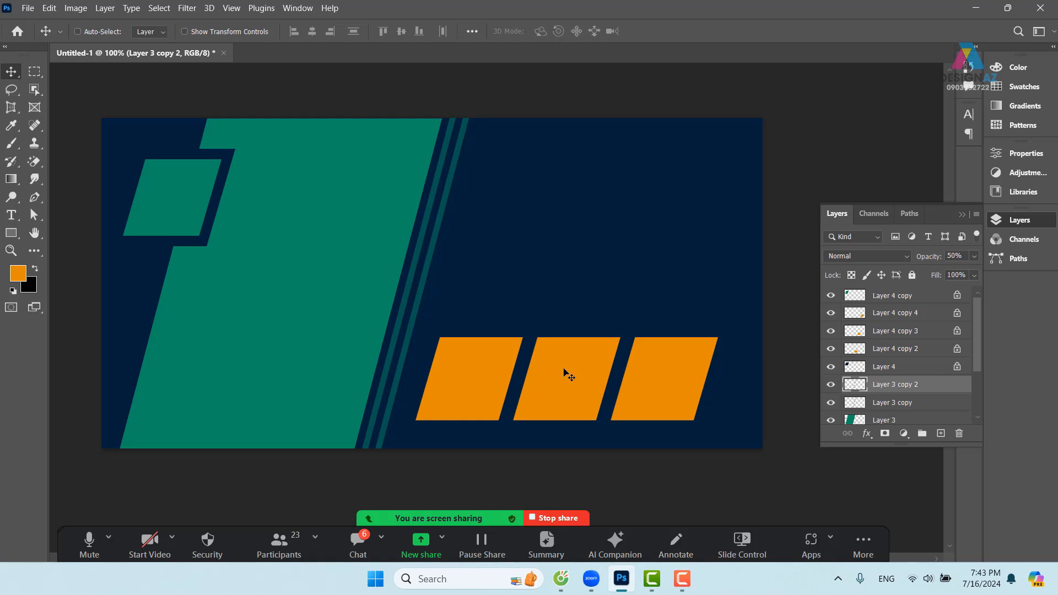
pyautogui.moveTo(424, 276); pyautogui.dragTo(562, 265)
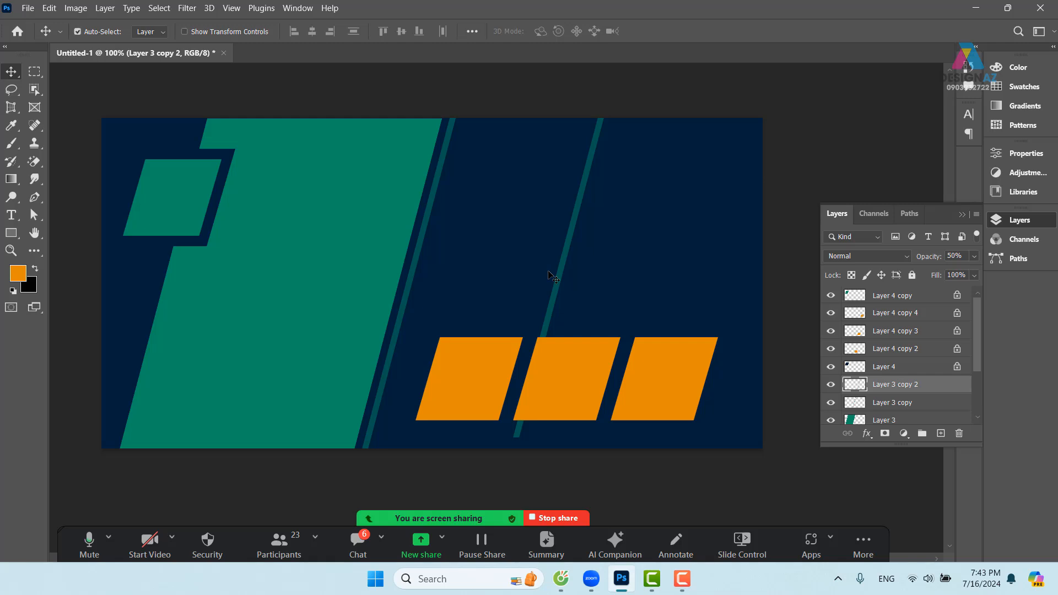
pyautogui.hotkey('ctrl', 'z')
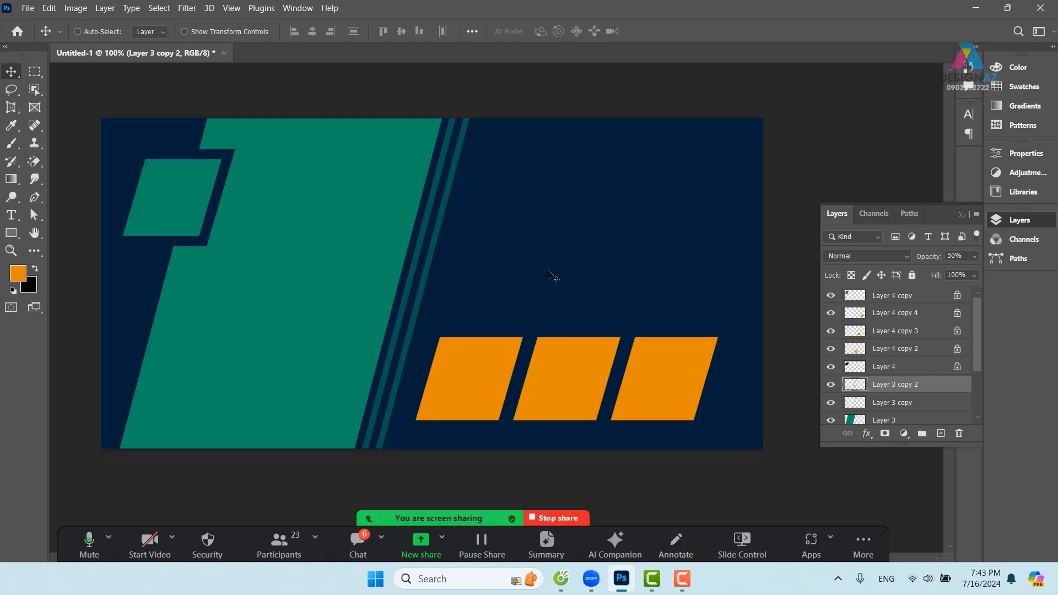
pyautogui.press('3')
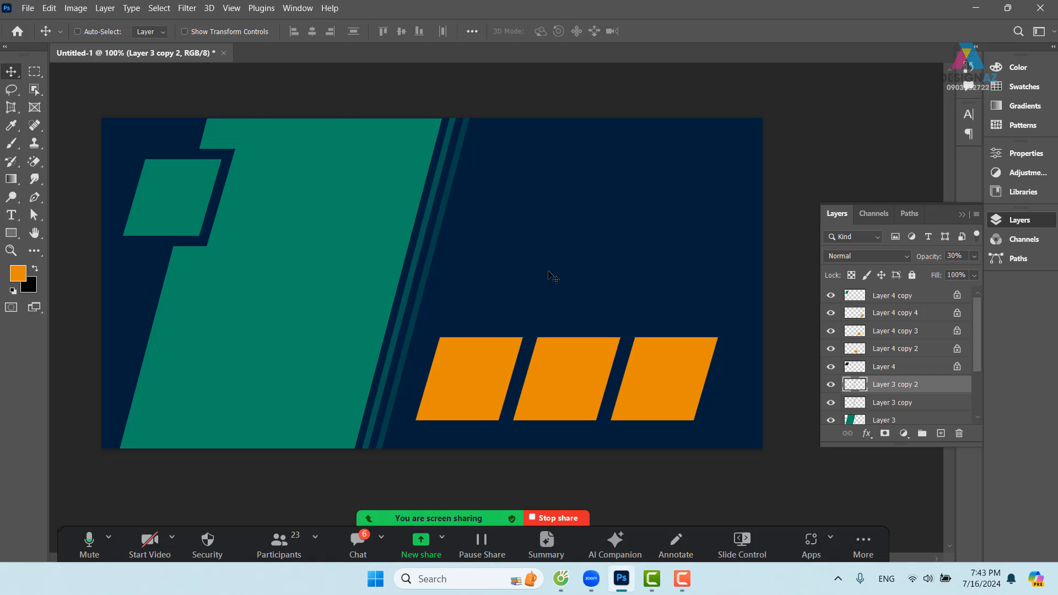
pyautogui.press('2')
# Delete the part of the outer stripe, Layer 3 copy 2, below the orange parallelograms' top edge using a rectangular selection, and deselect.
pyautogui.click(34, 72)
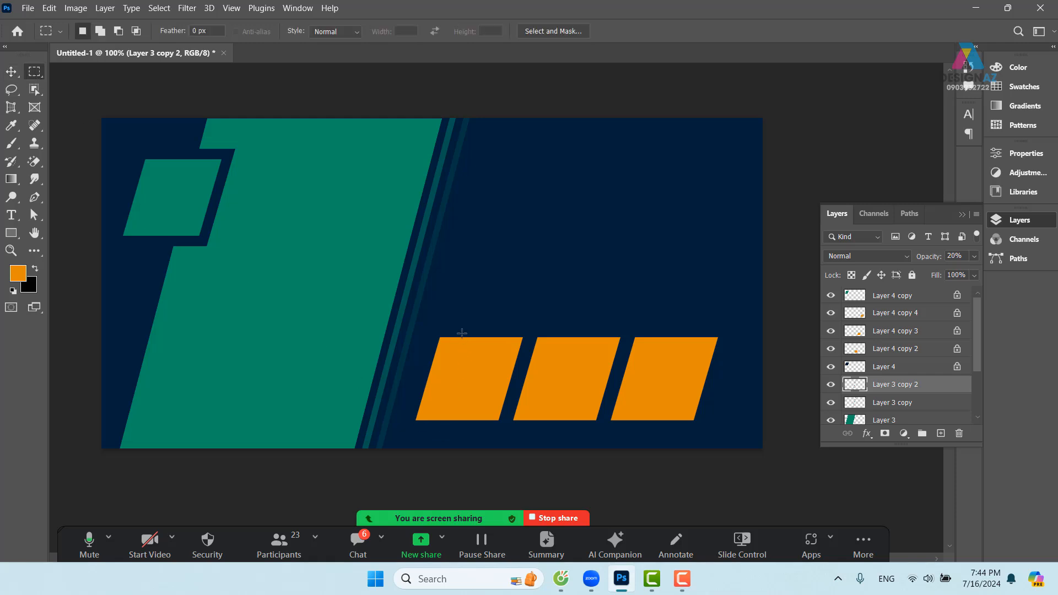
pyautogui.moveTo(466, 336); pyautogui.dragTo(144, 448)
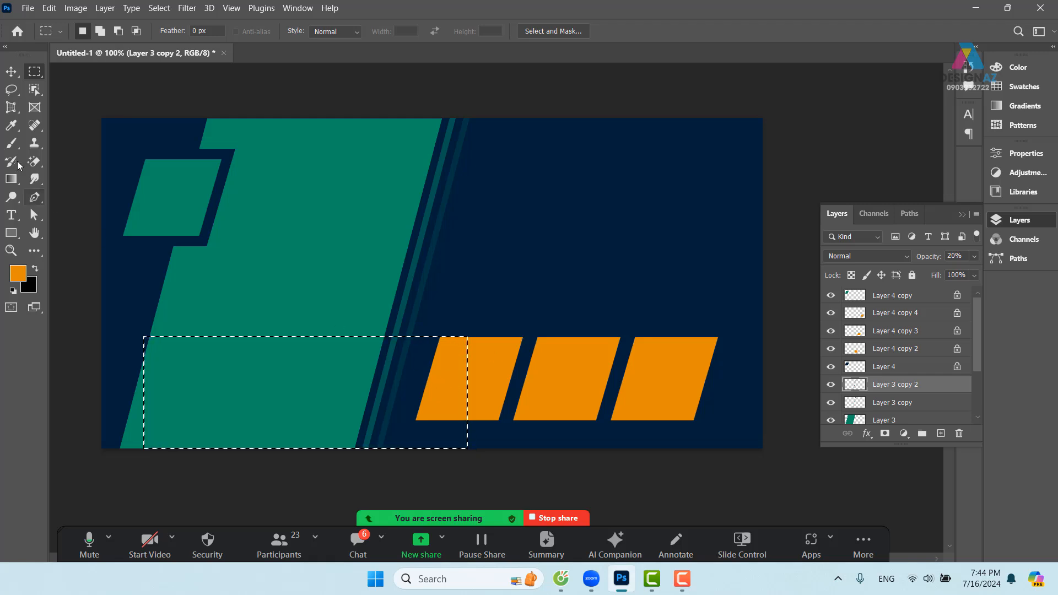
pyautogui.click(11, 71)
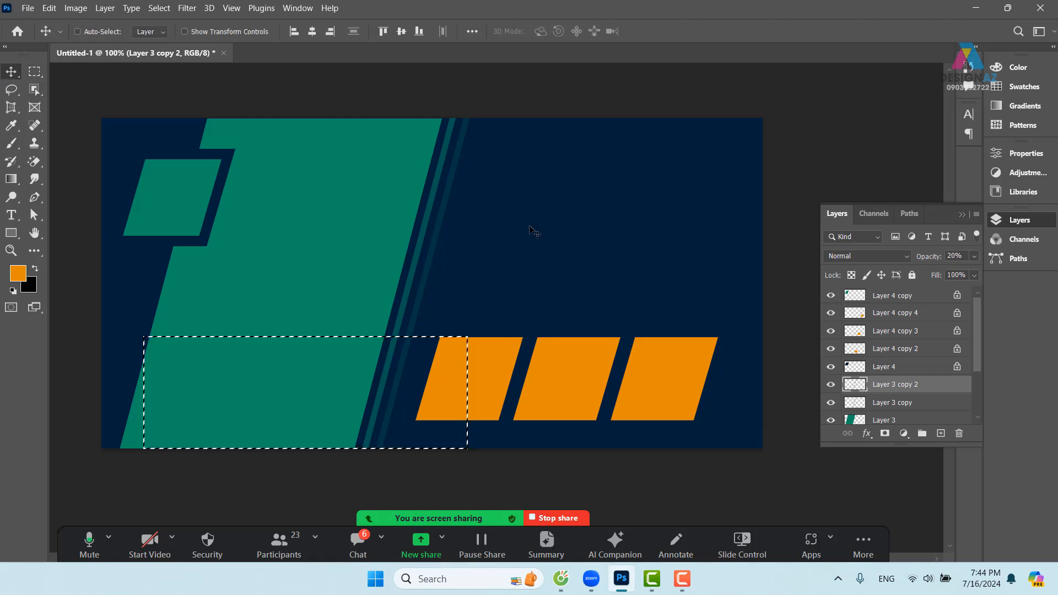
pyautogui.rightClick(448, 203)
pyautogui.click(447, 207)
pyautogui.moveTo(447, 204); pyautogui.dragTo(478, 205)
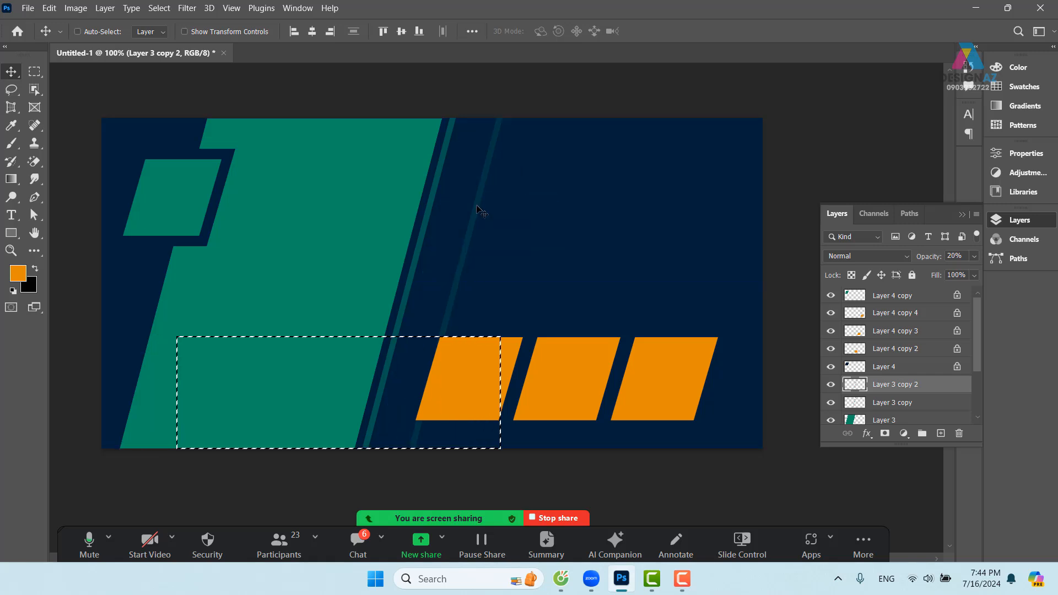
pyautogui.hotkey('ctrl', 'z')
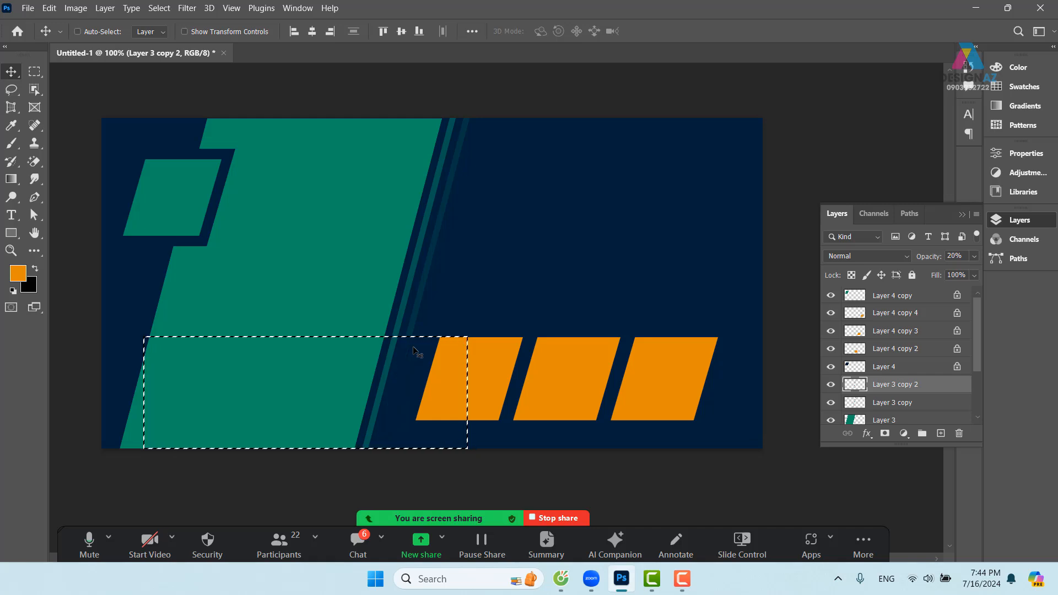
pyautogui.press('Delete')
pyautogui.hotkey('ctrl', 'd')
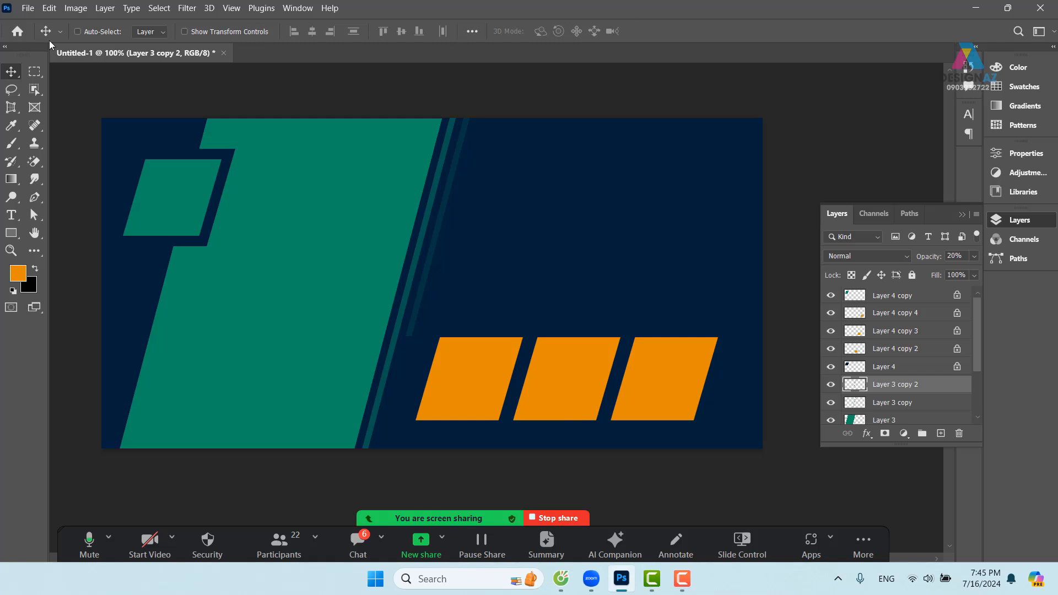
# Trim the inner stripe, Layer 3 copy, level with the orange parallelograms' bottom edge by deleting a rectangular selection, and deselect.
pyautogui.click(42, 72)
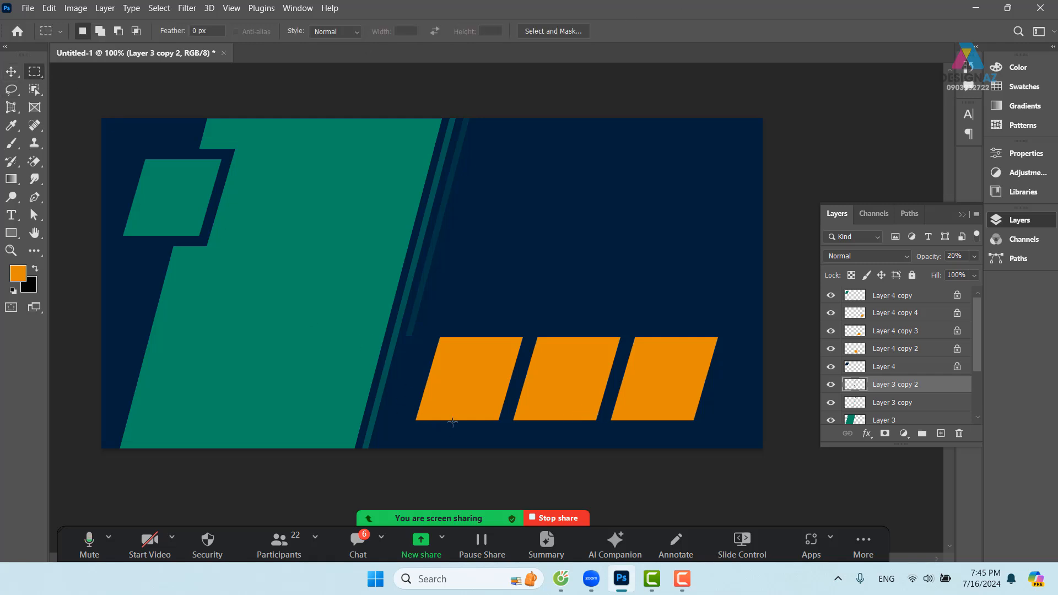
pyautogui.moveTo(446, 418); pyautogui.dragTo(269, 477)
pyautogui.click(11, 72)
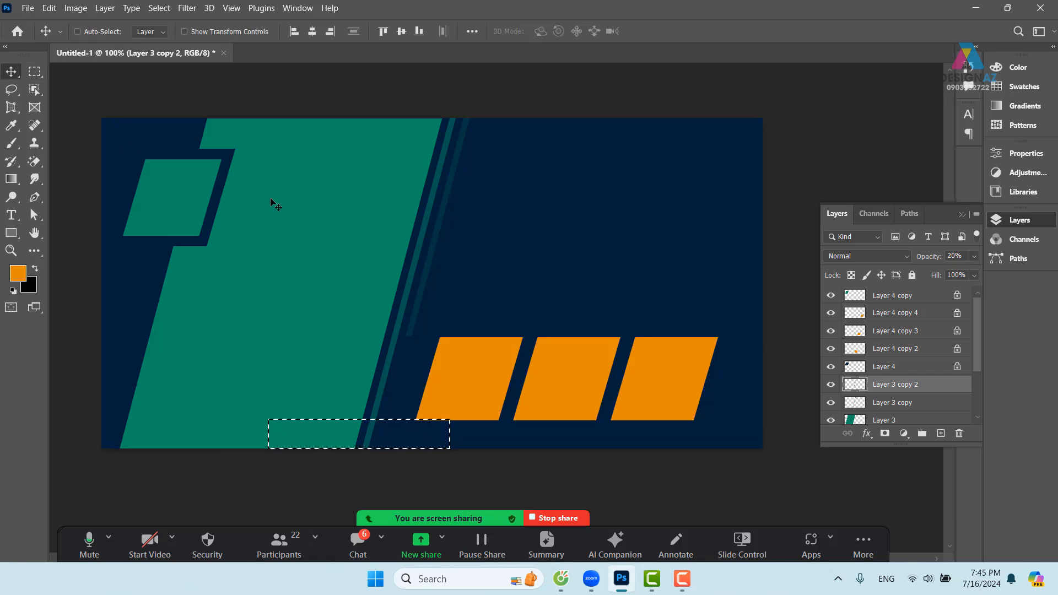
pyautogui.rightClick(422, 241)
pyautogui.click(436, 249)
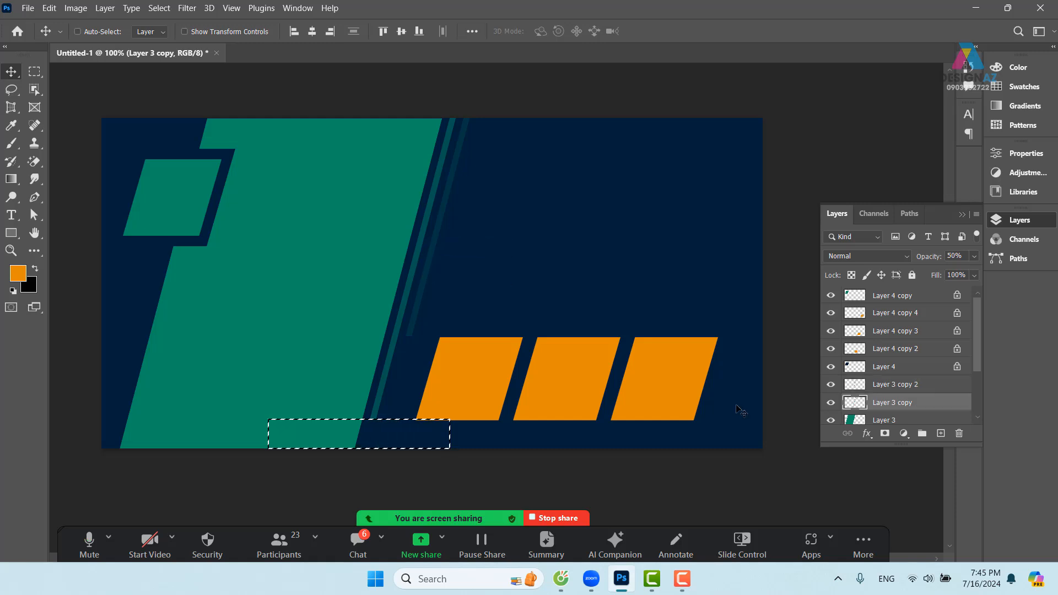
pyautogui.hotkey('ctrl', 'd')
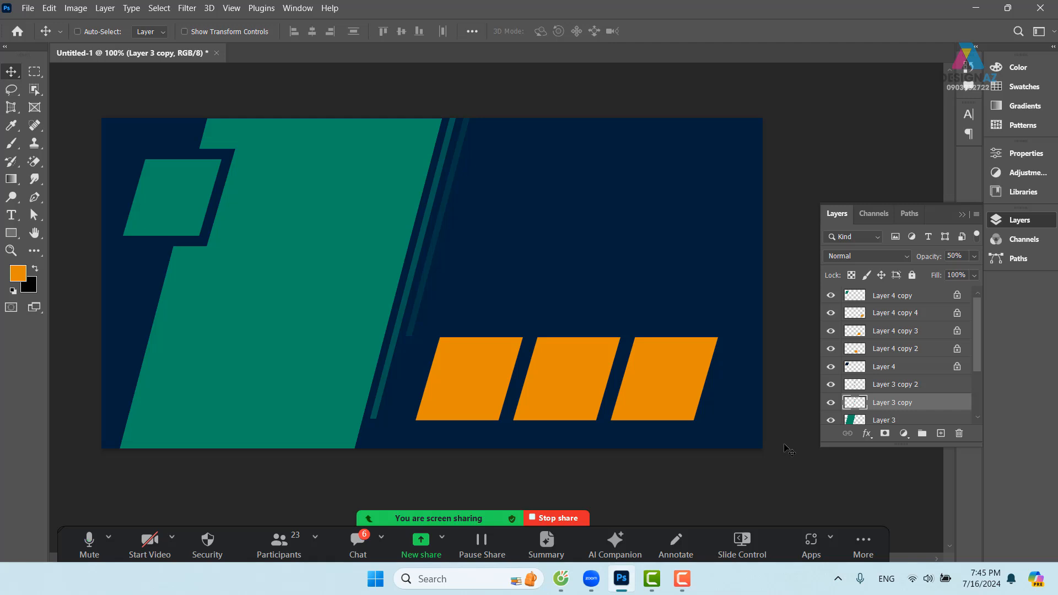
# Duplicate the inner 50% stripe and place the copy along the large band's lower-left edge, starting below the small green parallelogram.
pyautogui.rightClick(406, 304)
pyautogui.click(412, 306)
pyautogui.rightClick(400, 314)
pyautogui.click(404, 313)
pyautogui.moveTo(405, 310); pyautogui.dragTo(99, 447)
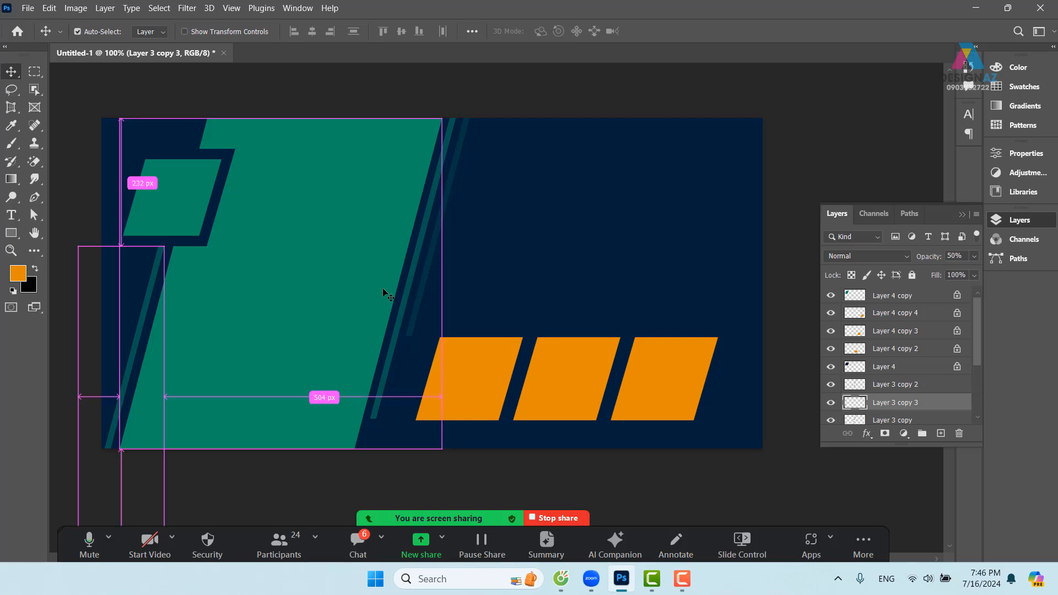
# Open the glasses logo image 1190f936e1c42e6cd16816f965a94ce0 from the folder Tư liệu học đồ họa > Ảnh kính mắt on drive D.
pyautogui.hotkey('ctrl', 'o')
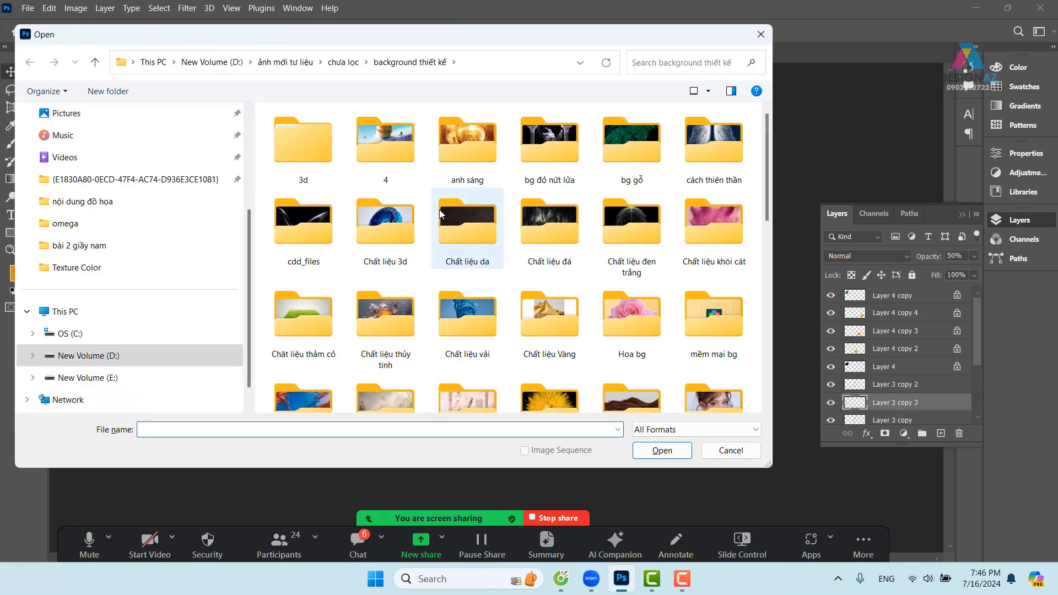
pyautogui.scroll(-15, 581, 247)
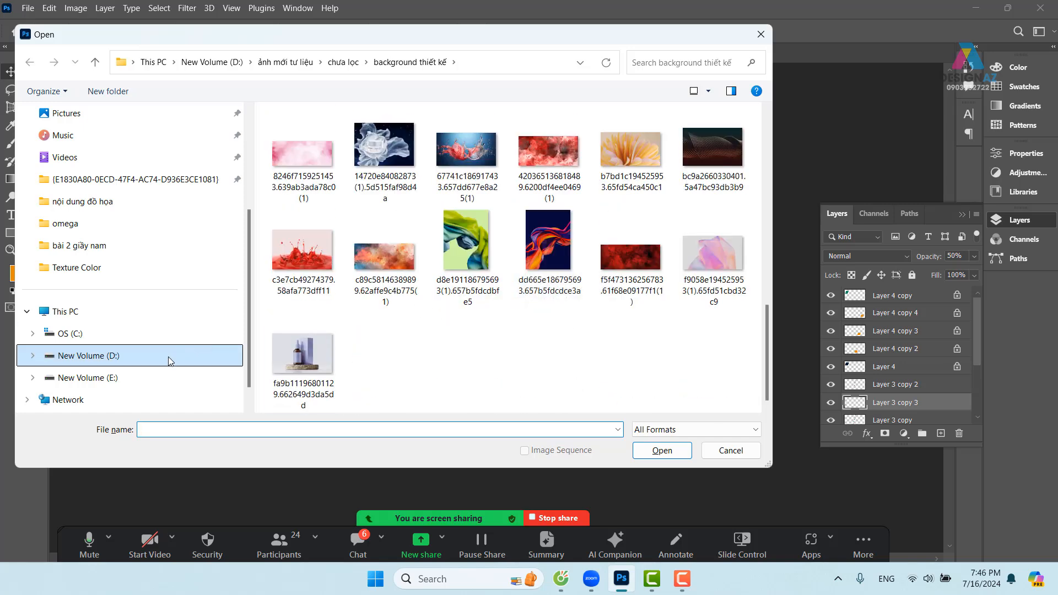
pyautogui.click(171, 361)
pyautogui.scroll(-5, 589, 221)
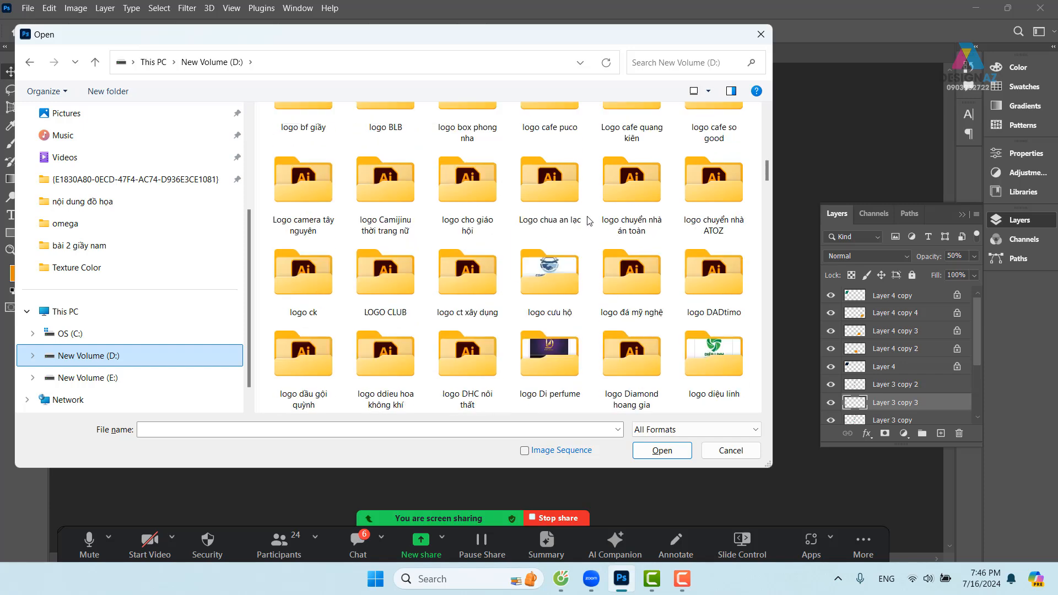
pyautogui.scroll(-12, 588, 220)
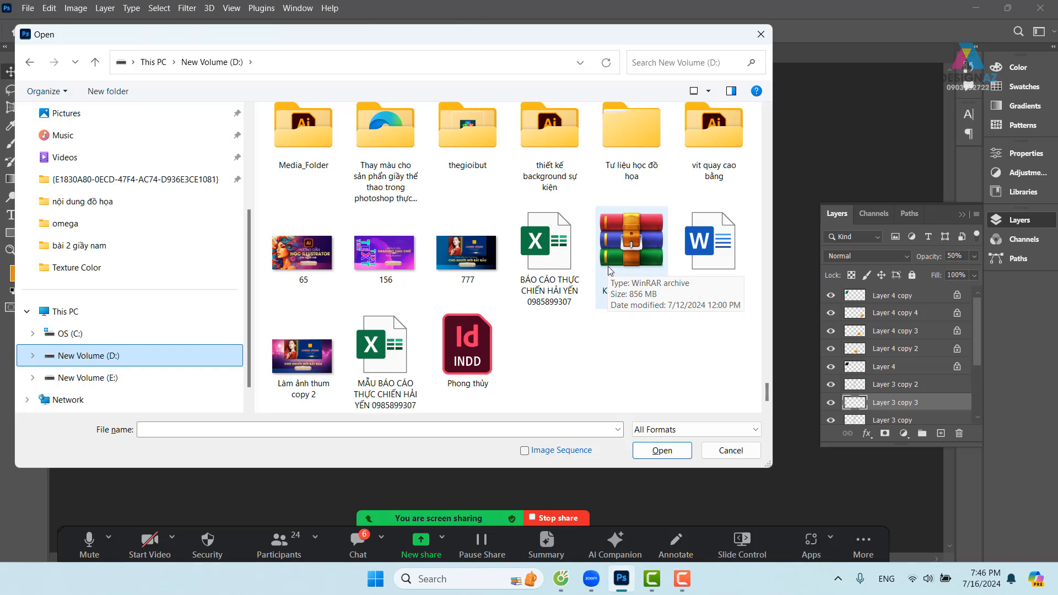
pyautogui.click(630, 140)
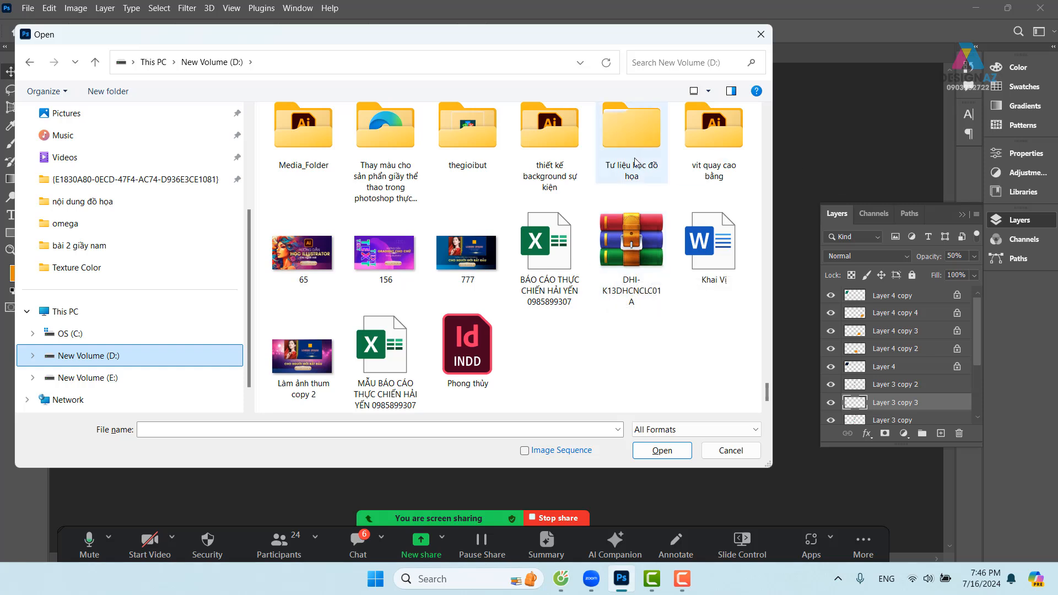
pyautogui.doubleClick(630, 140)
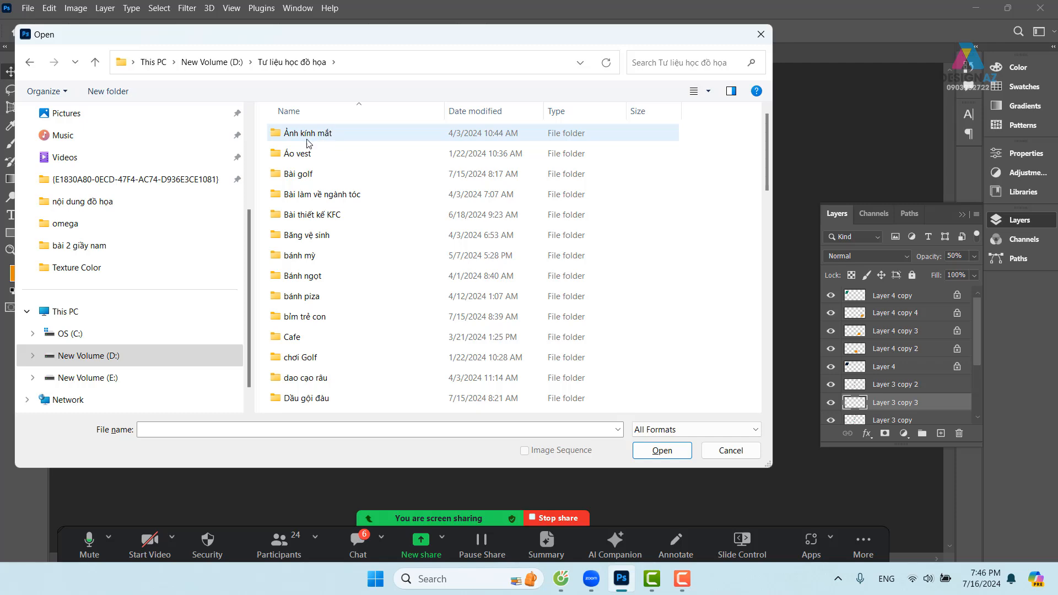
pyautogui.doubleClick(275, 137)
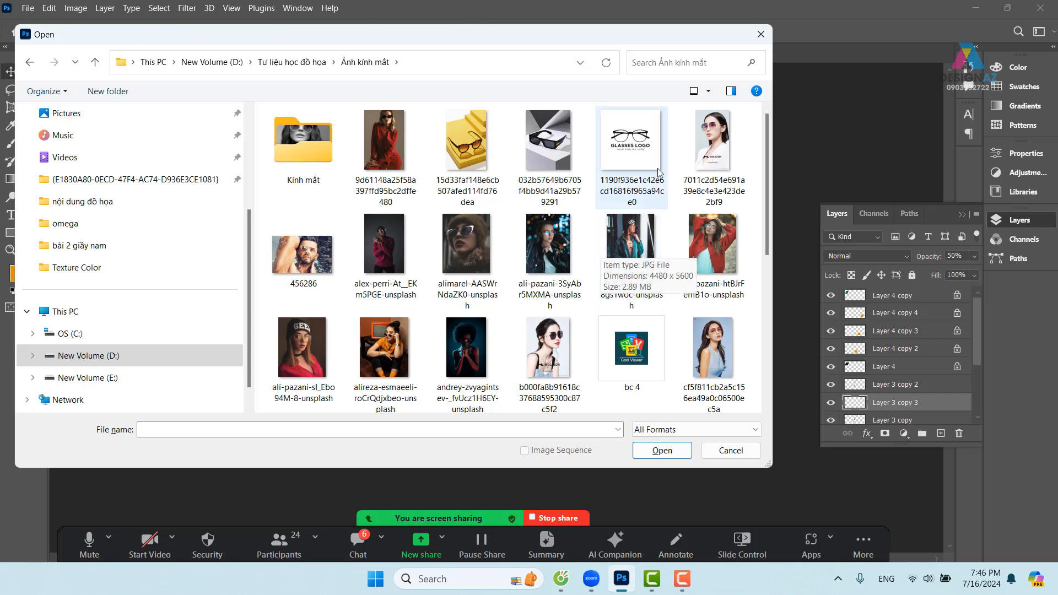
pyautogui.doubleClick(642, 145)
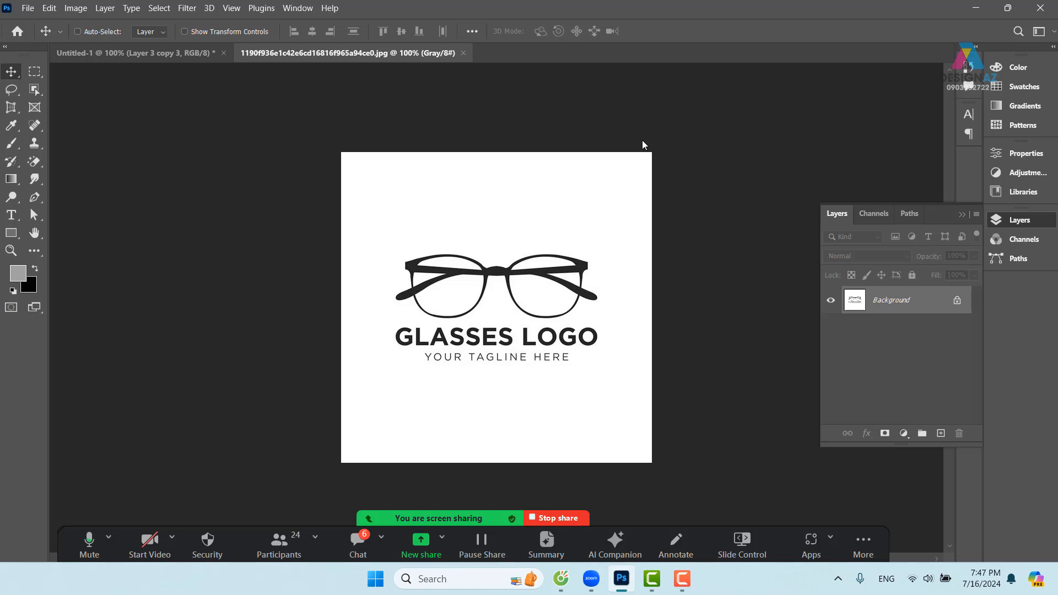
# Copy the entire glasses logo image, close its file, and paste it into the banner directly above the small green parallelogram's layer.
pyautogui.hotkey('ctrl', 'a')
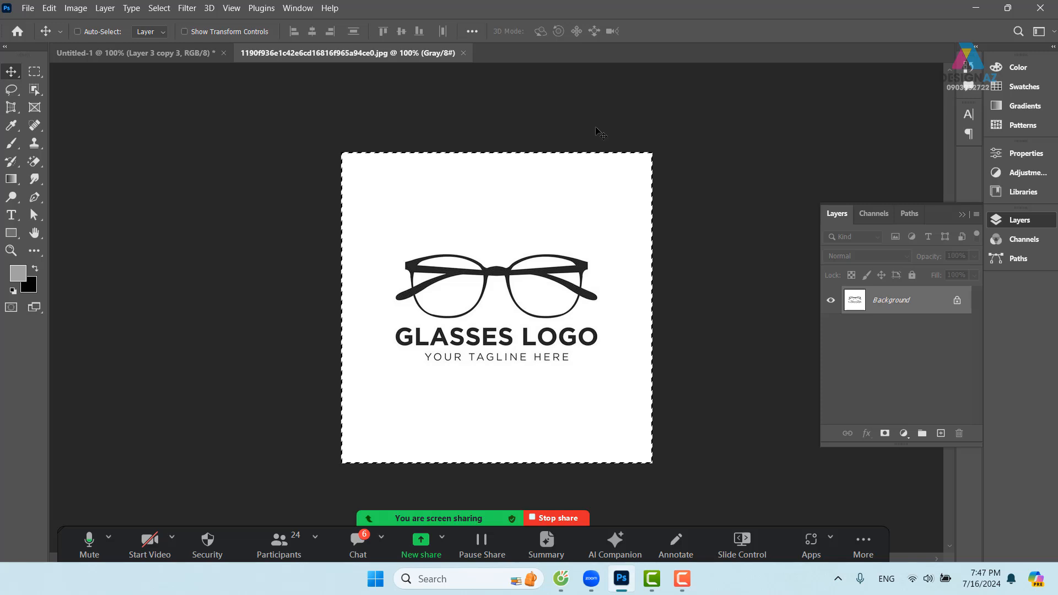
pyautogui.click(464, 54)
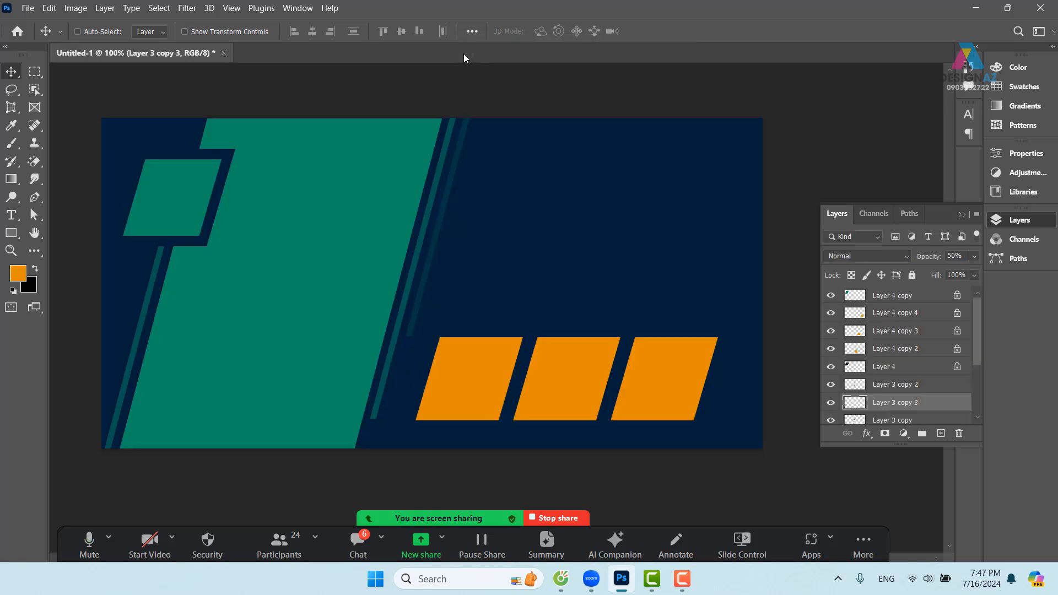
pyautogui.rightClick(167, 179)
pyautogui.click(185, 183)
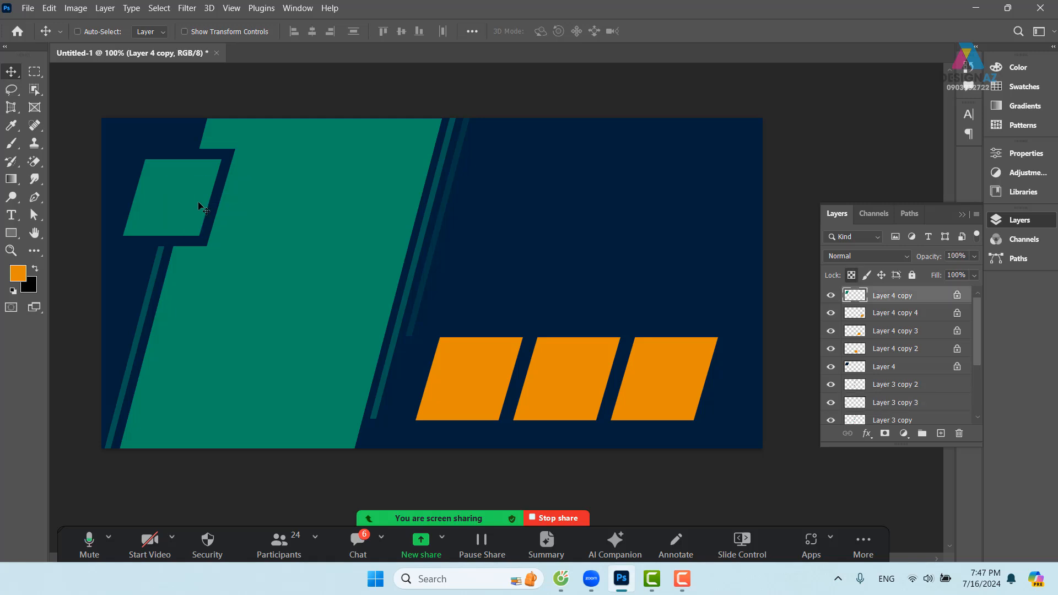
pyautogui.hotkey('ctrl', 'v')
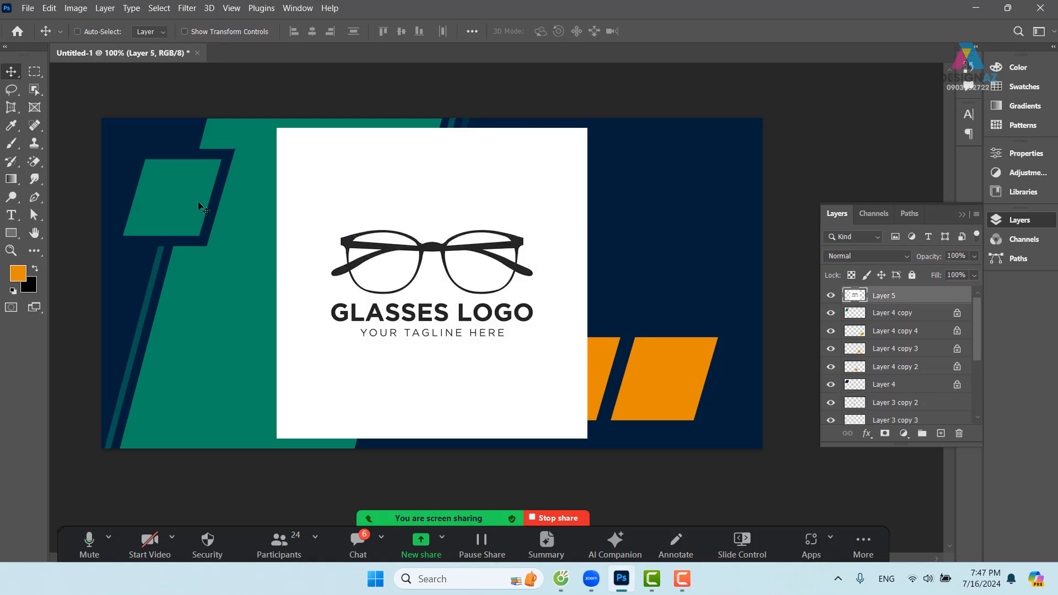
# Move the pasted logo over the small green parallelogram and clip it to that shape, Layer 4 copy, with a clipping mask.
pyautogui.moveTo(372, 254); pyautogui.dragTo(198, 220)
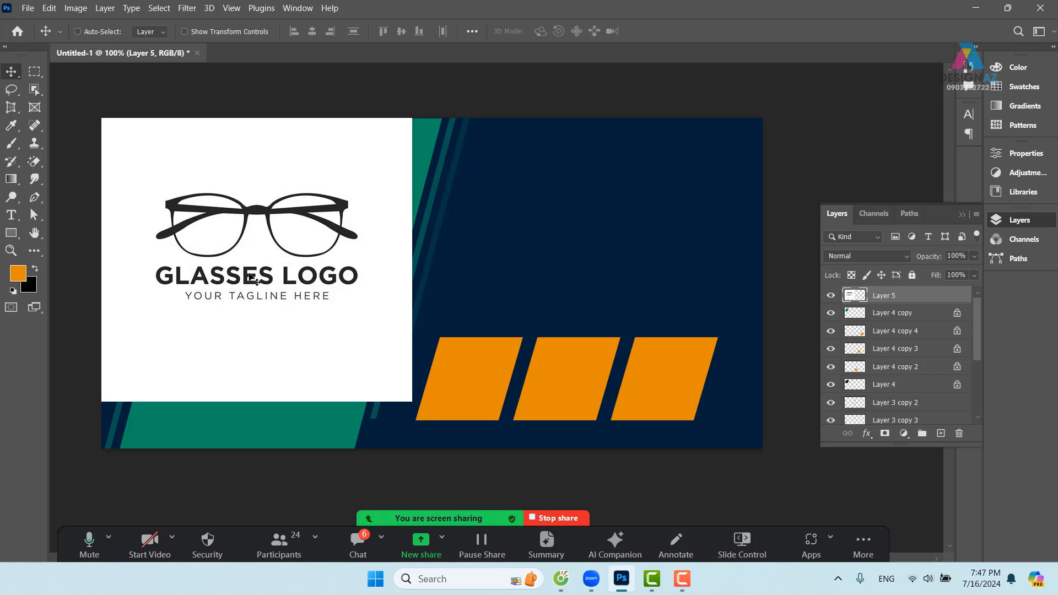
pyautogui.moveTo(152, 243); pyautogui.dragTo(252, 238)
pyautogui.rightClick(175, 220)
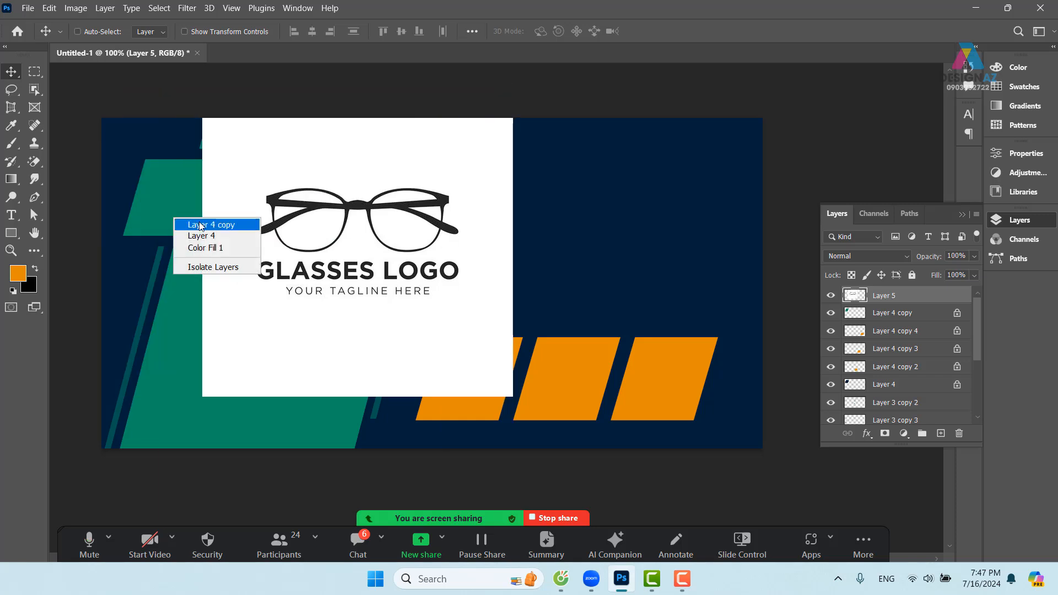
pyautogui.click(201, 226)
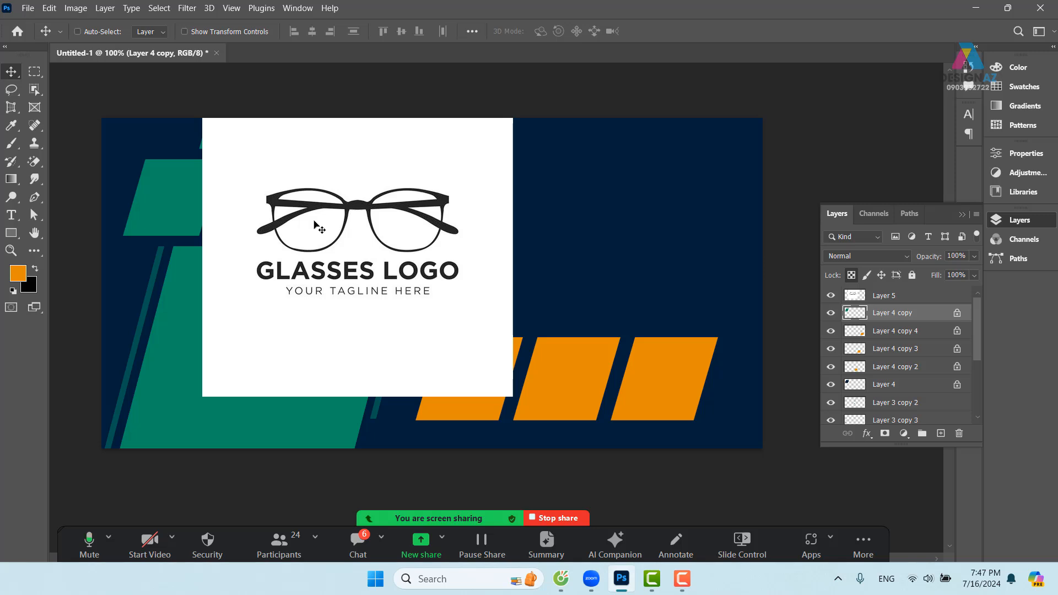
pyautogui.rightClick(369, 158)
pyautogui.click(385, 163)
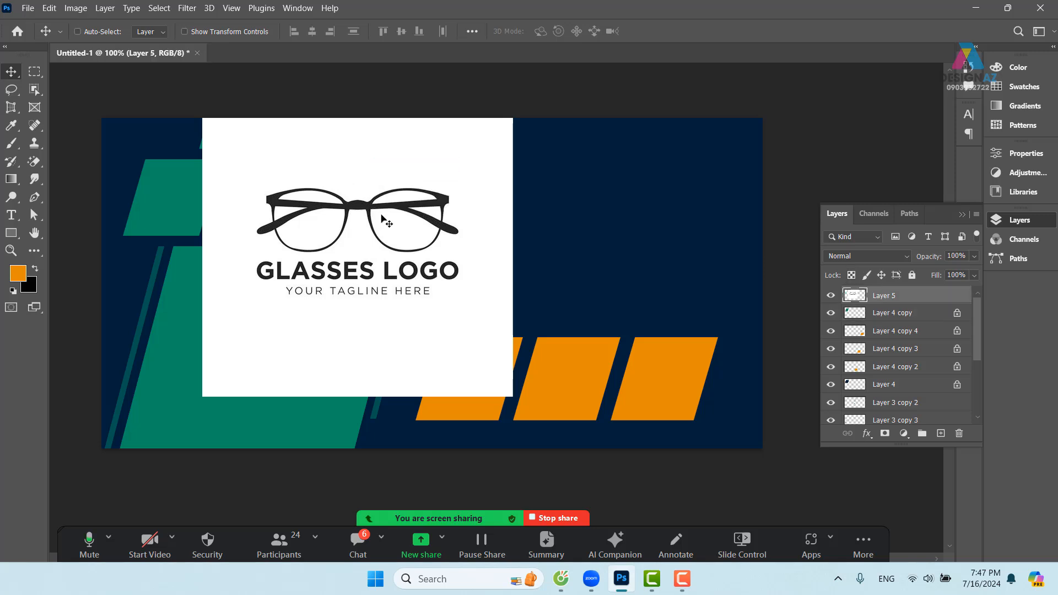
pyautogui.moveTo(381, 218); pyautogui.dragTo(264, 201)
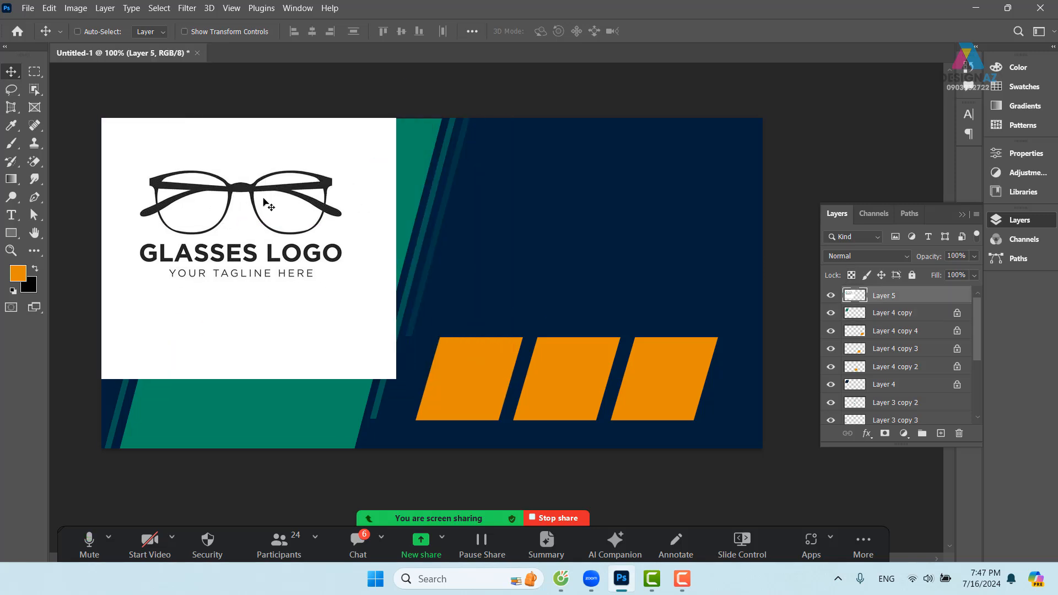
pyautogui.hotkey('ctrl', 'alt', 'g')
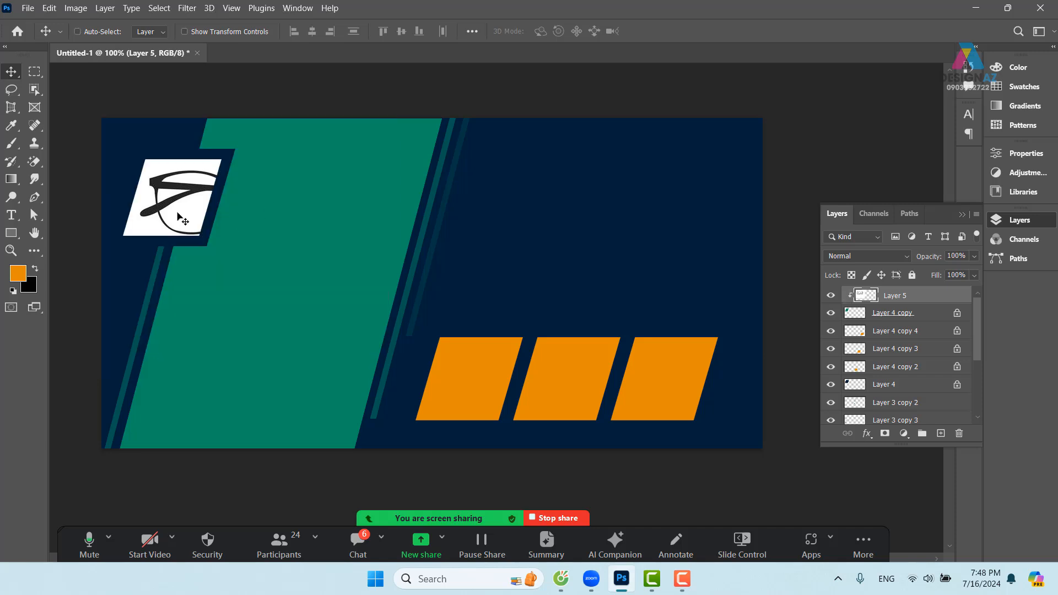
# Scale the clipped glasses logo proportionally to about 29.8% and position it so the whole logo fits inside the small parallelogram.
pyautogui.moveTo(177, 215); pyautogui.dragTo(154, 216)
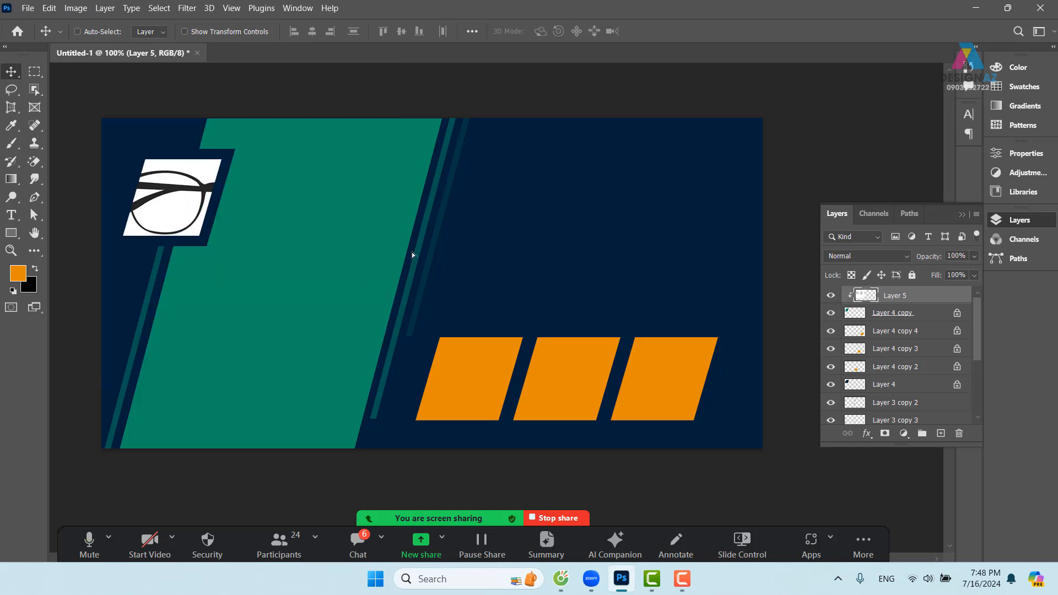
pyautogui.hotkey('ctrl', 'z')
pyautogui.hotkey('ctrl', 't')
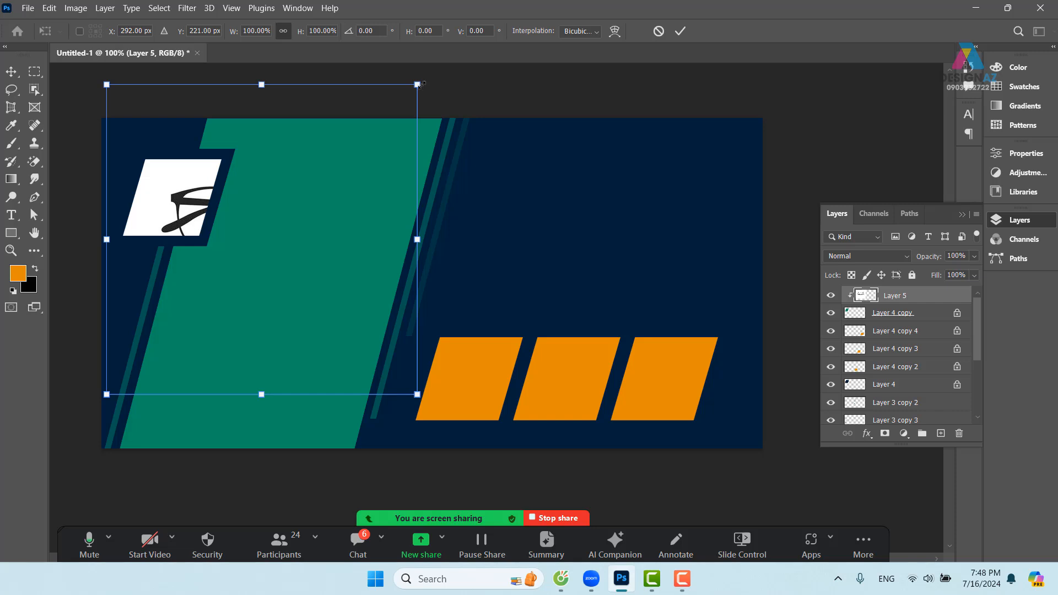
pyautogui.moveTo(417, 84); pyautogui.dragTo(217, 284)
pyautogui.moveTo(168, 336); pyautogui.dragTo(182, 195)
pyautogui.moveTo(229, 143); pyautogui.dragTo(227, 145)
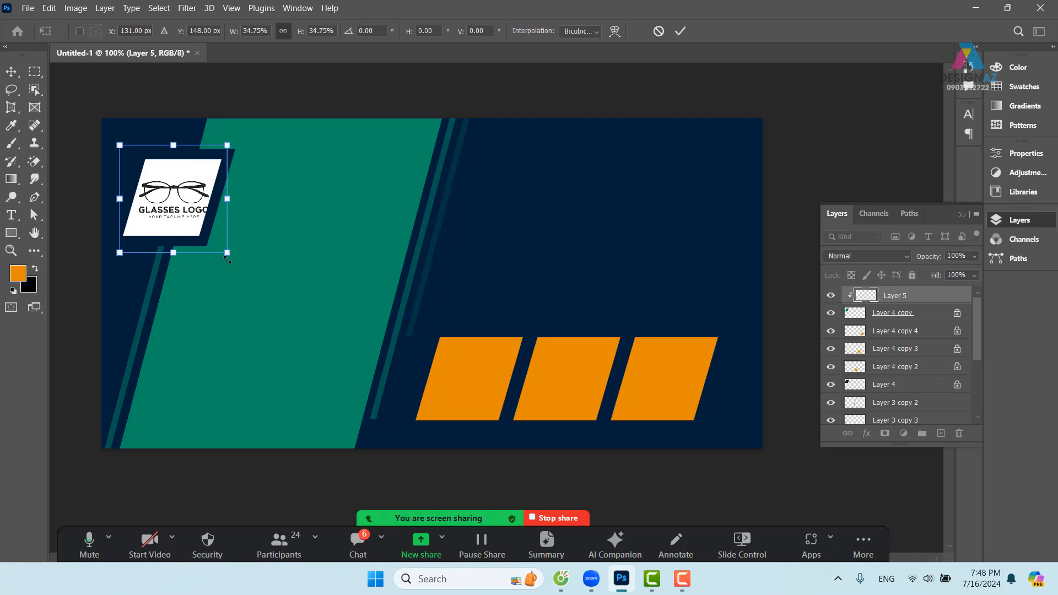
pyautogui.moveTo(227, 253); pyautogui.dragTo(220, 249)
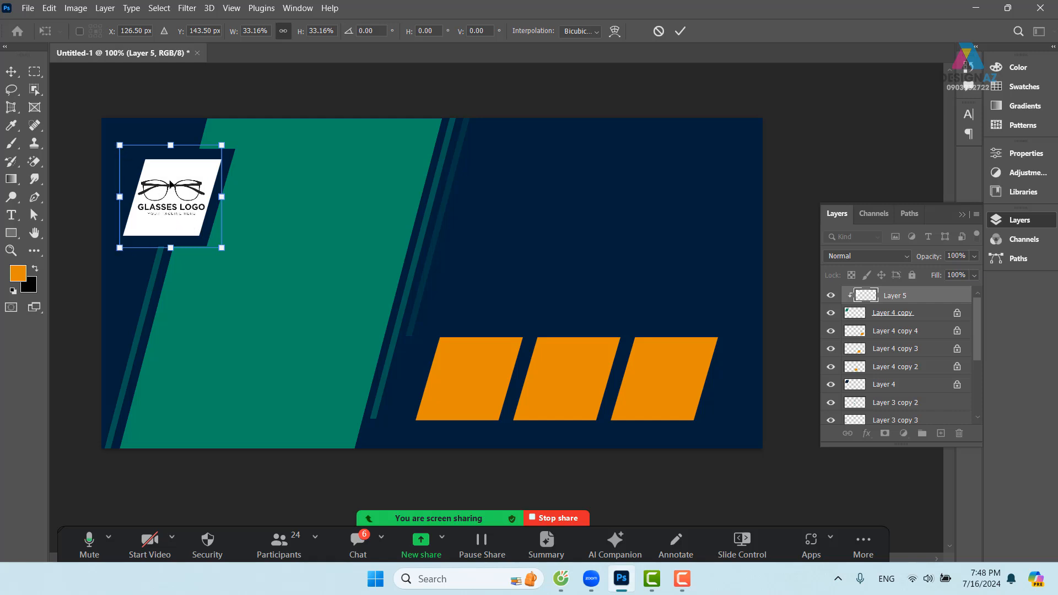
pyautogui.moveTo(116, 144); pyautogui.dragTo(123, 150)
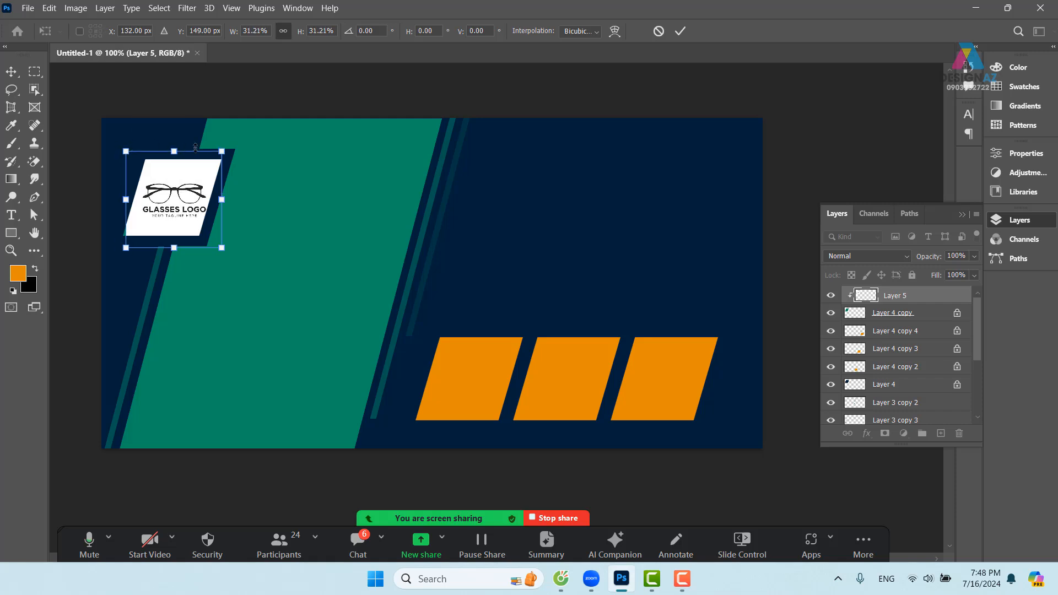
pyautogui.moveTo(219, 152); pyautogui.dragTo(215, 156)
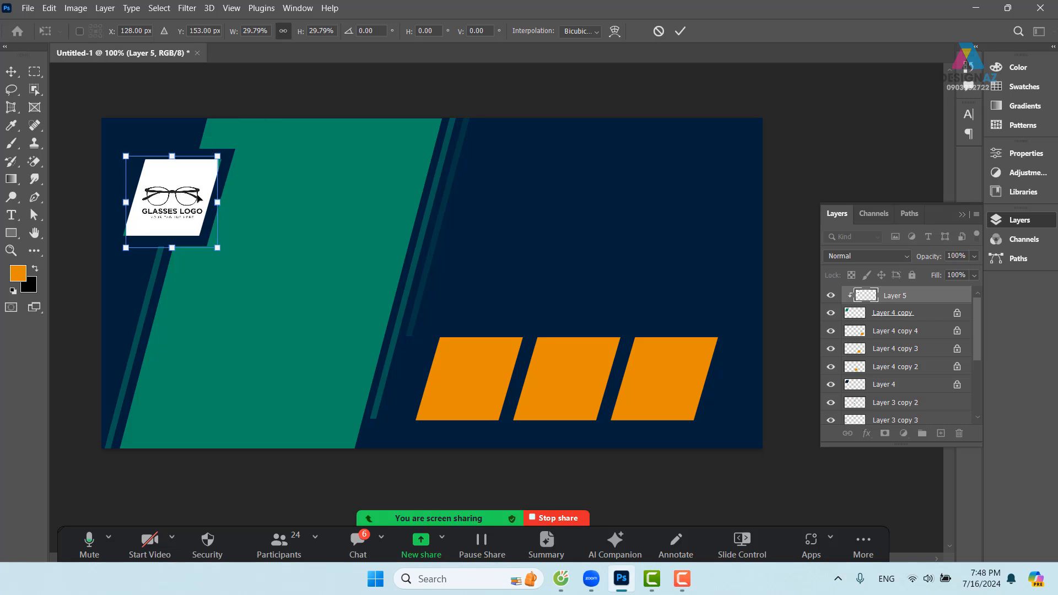
pyautogui.press('Return')
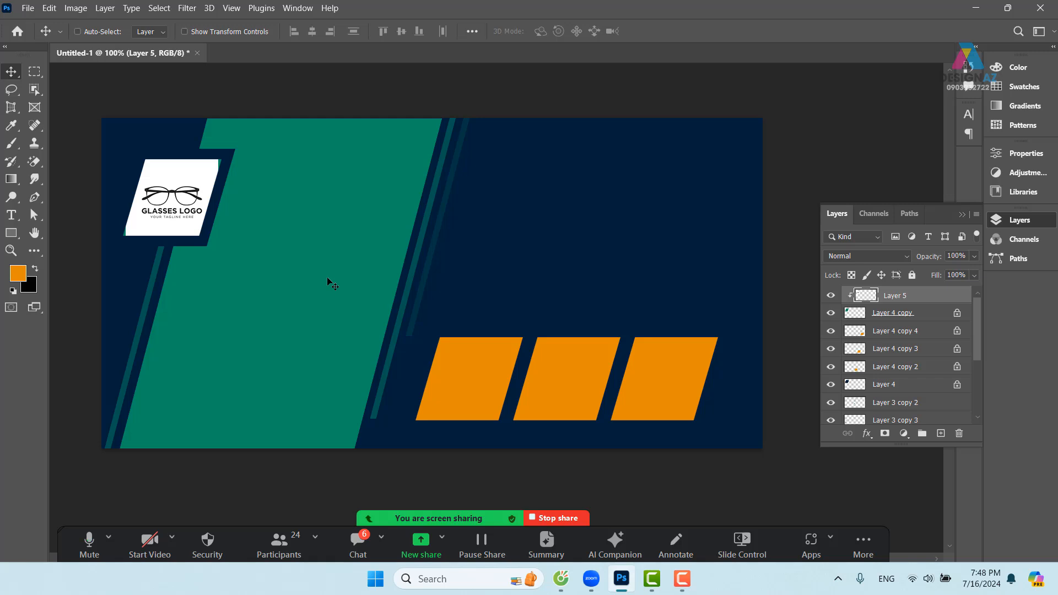
# Fill the small parallelogram, Layer 4 copy, with white sampled from the logo's background to cover its remaining green corners.
pyautogui.hotkey('ctrl', '+')
pyautogui.hotkey('ctrl', '+')
pyautogui.moveTo(253, 283); pyautogui.dragTo(772, 414)
pyautogui.moveTo(303, 303); pyautogui.dragTo(453, 400)
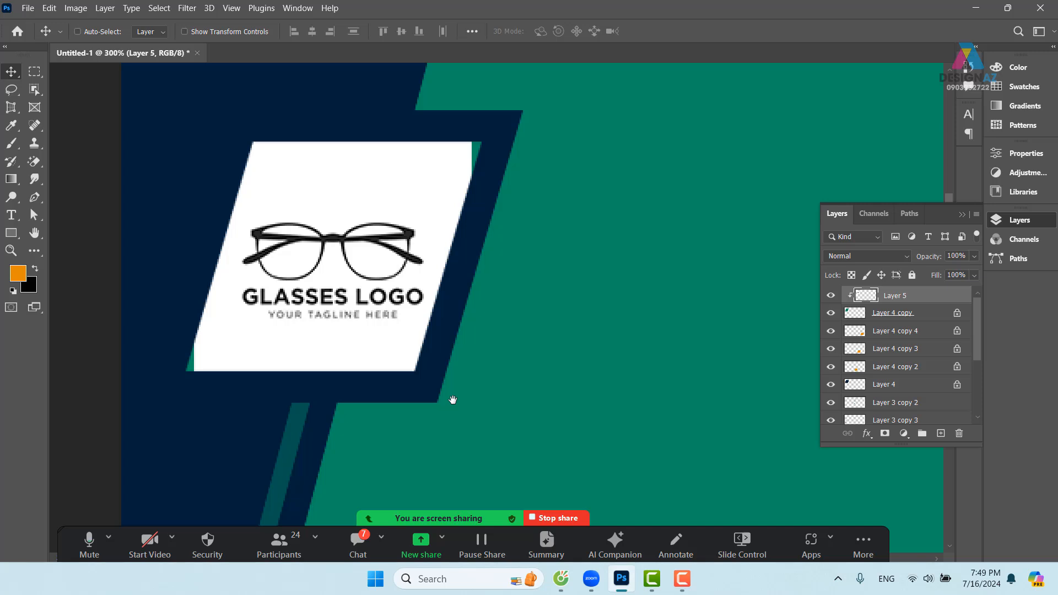
pyautogui.click(853, 318)
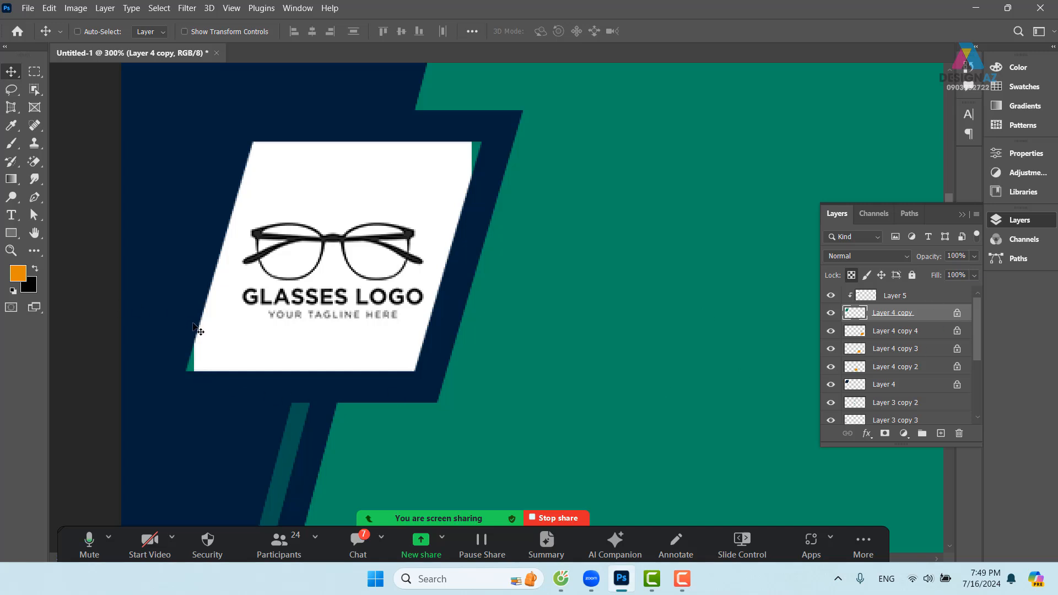
pyautogui.press('i')
pyautogui.click(286, 168)
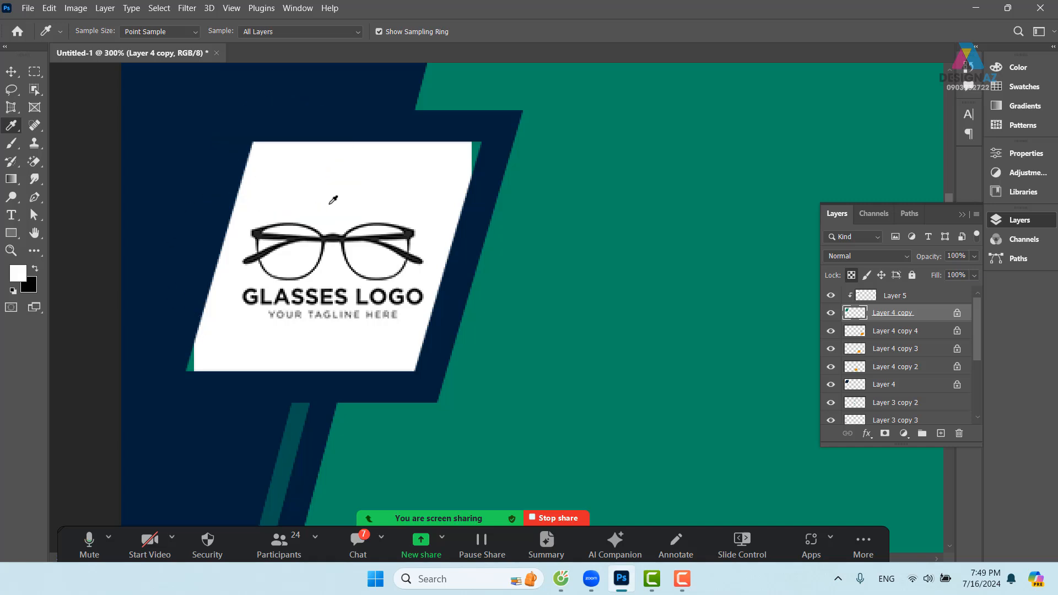
pyautogui.hotkey('alt', 'BackSpace')
pyautogui.hotkey('ctrl', '-')
pyautogui.hotkey('ctrl', '-')
pyautogui.hotkey('ctrl', '-')
pyautogui.hotkey('ctrl', '-')
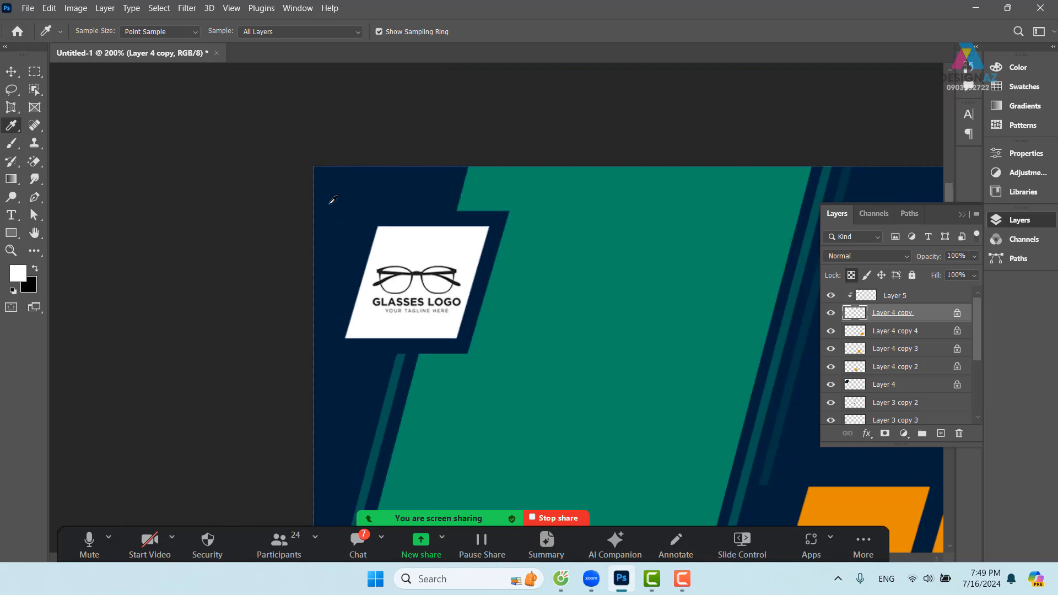
pyautogui.moveTo(539, 345); pyautogui.dragTo(471, 328)
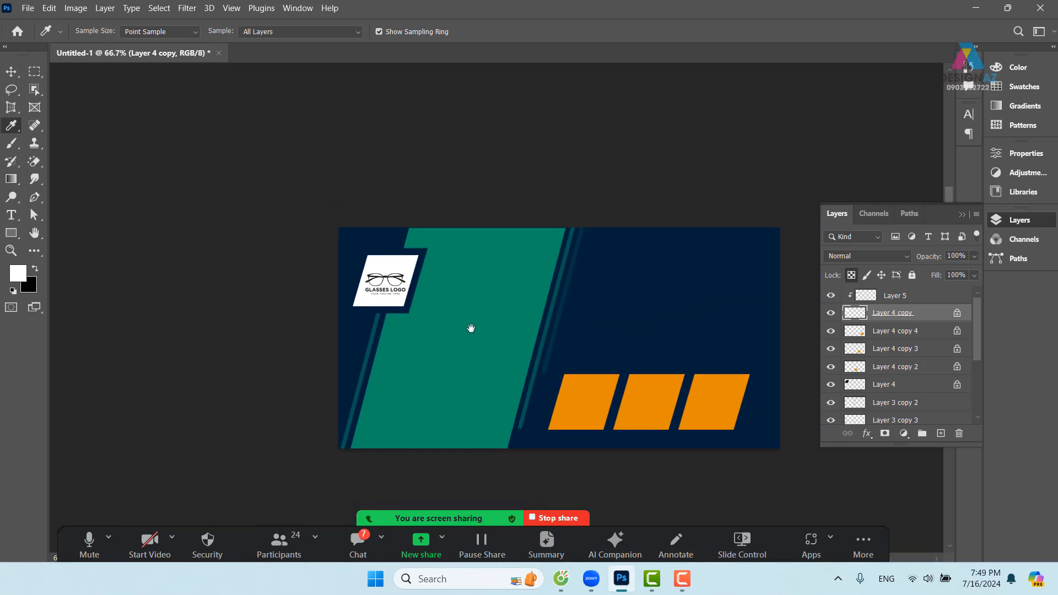
pyautogui.hotkey('ctrl', '+')
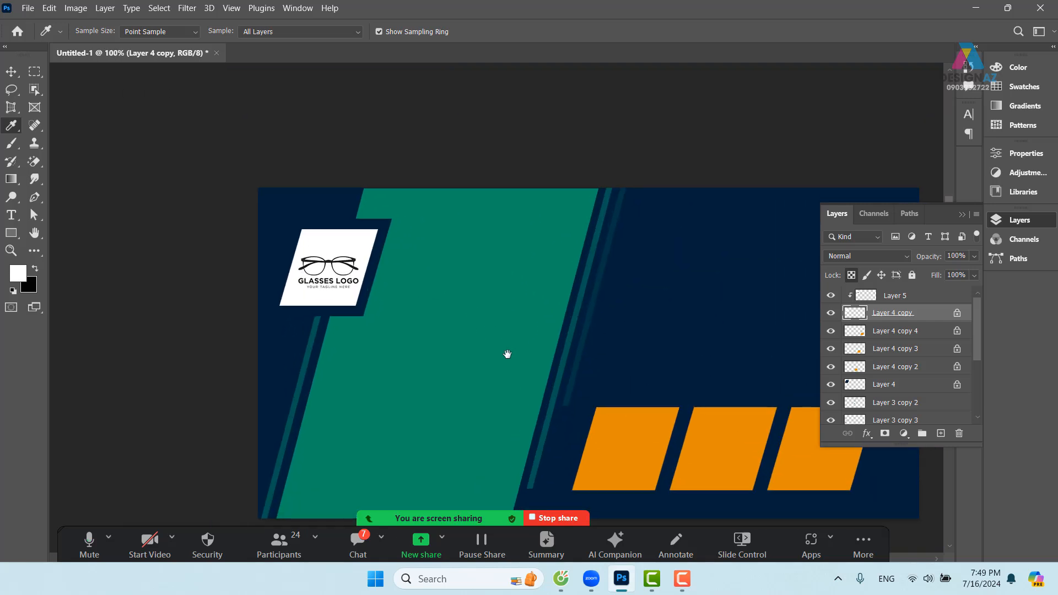
pyautogui.moveTo(508, 354); pyautogui.dragTo(473, 301)
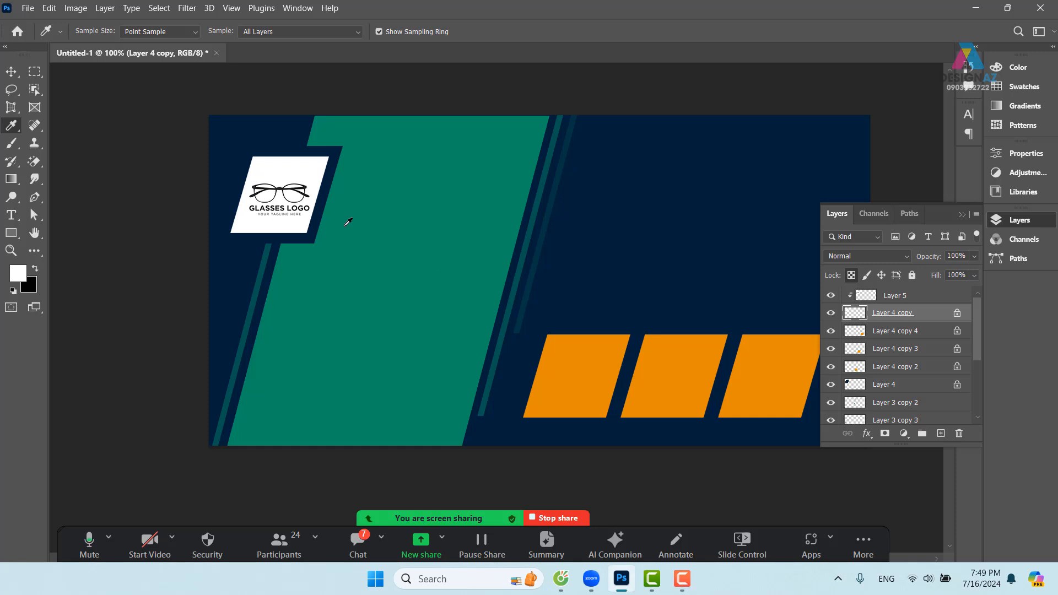
# Open the photo giorgioarmanicampaign13.jpg from the Ảnh kính mắt folder.
pyautogui.click(27, 8)
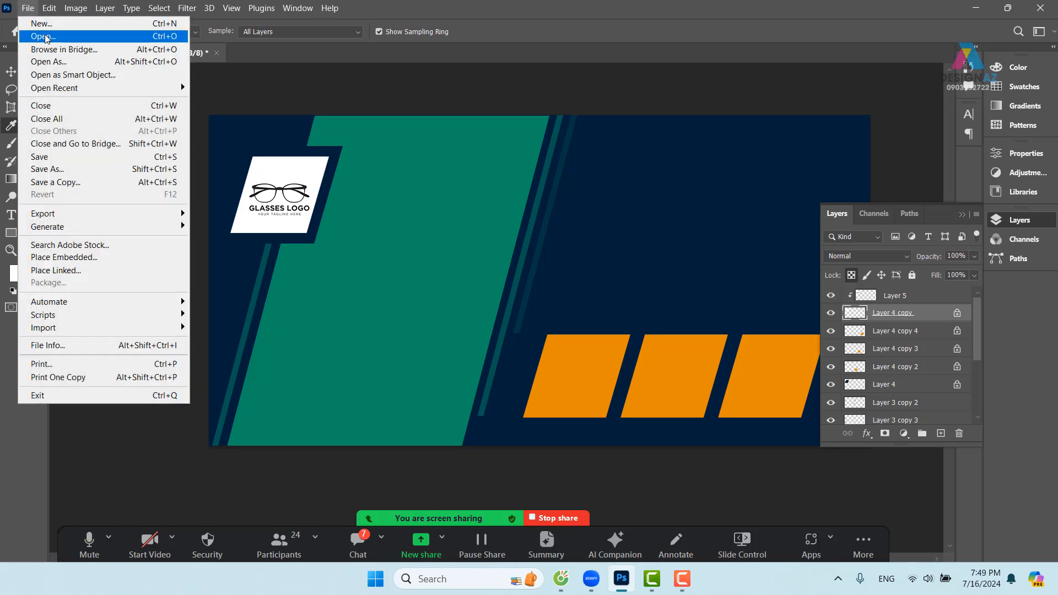
pyautogui.click(52, 36)
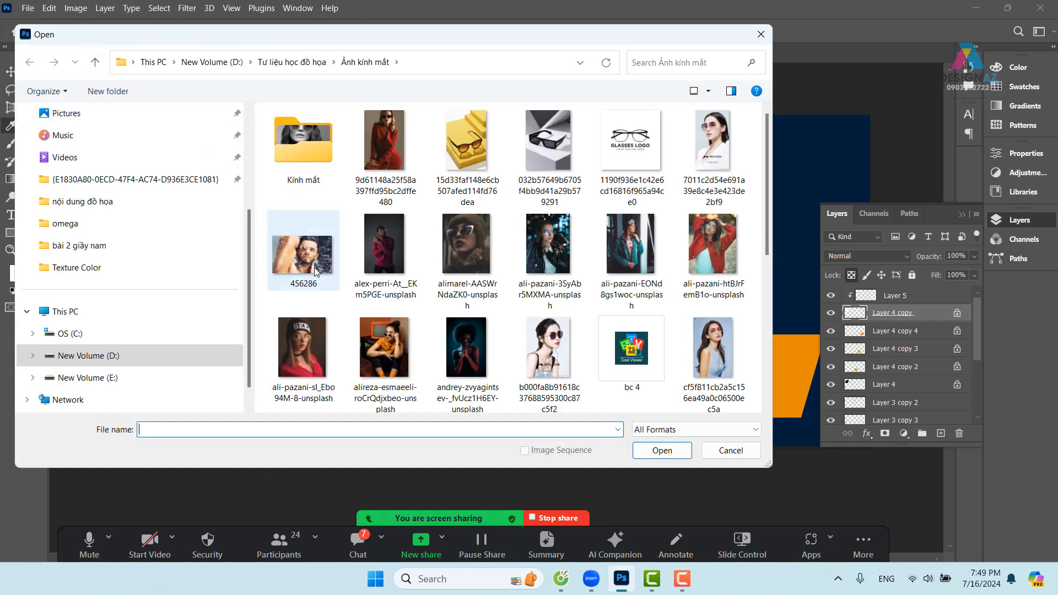
pyautogui.scroll(-1, 335, 280)
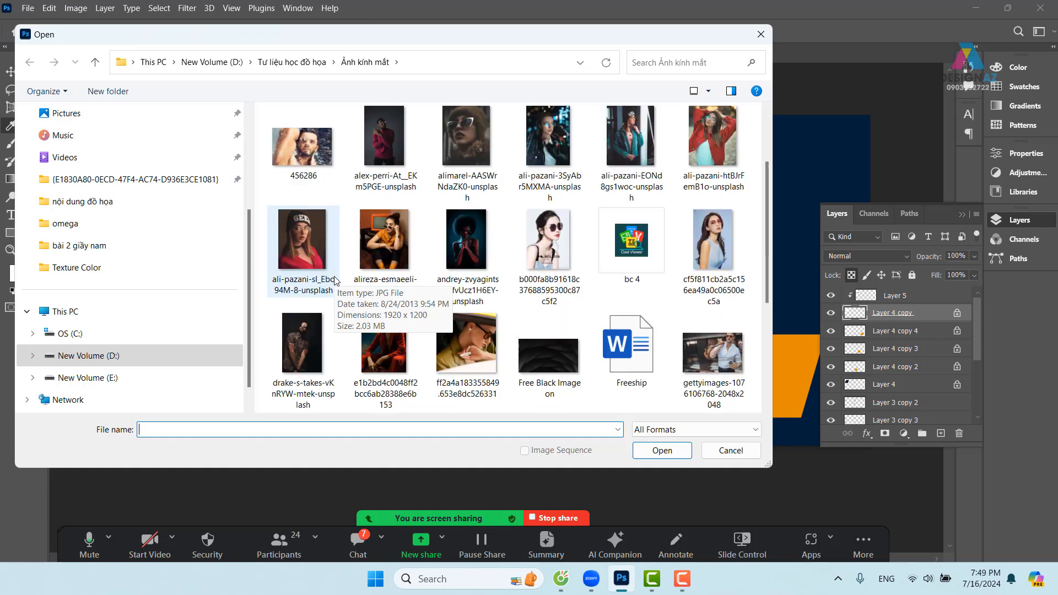
pyautogui.scroll(-2, 334, 280)
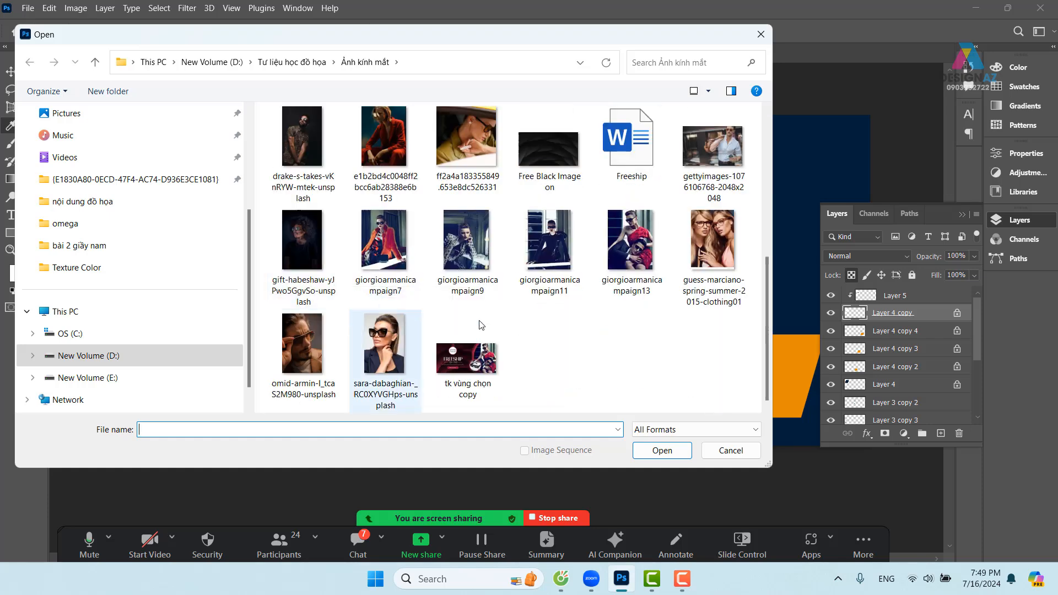
pyautogui.click(654, 259)
pyautogui.click(653, 452)
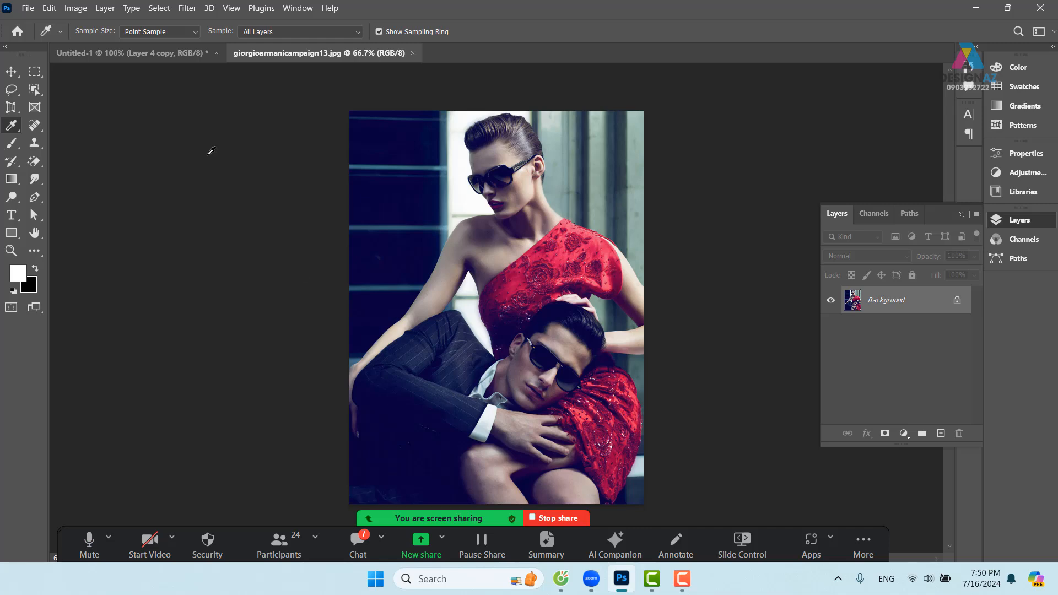
# Copy the entire giorgioarmanicampaign13.jpg photo and return to the Untitled-1 banner document.
pyautogui.click(174, 55)
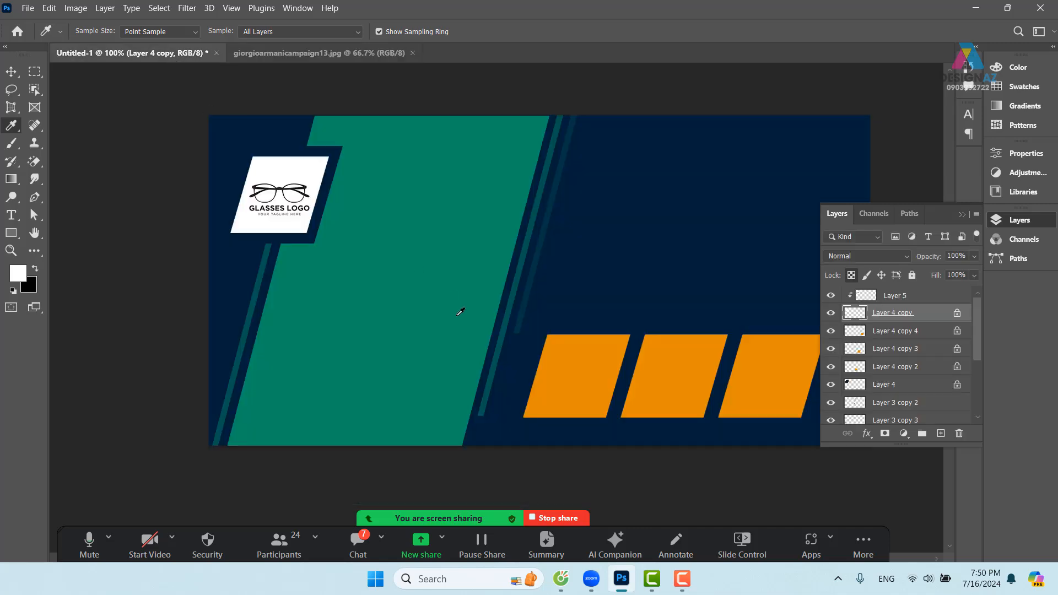
pyautogui.click(312, 54)
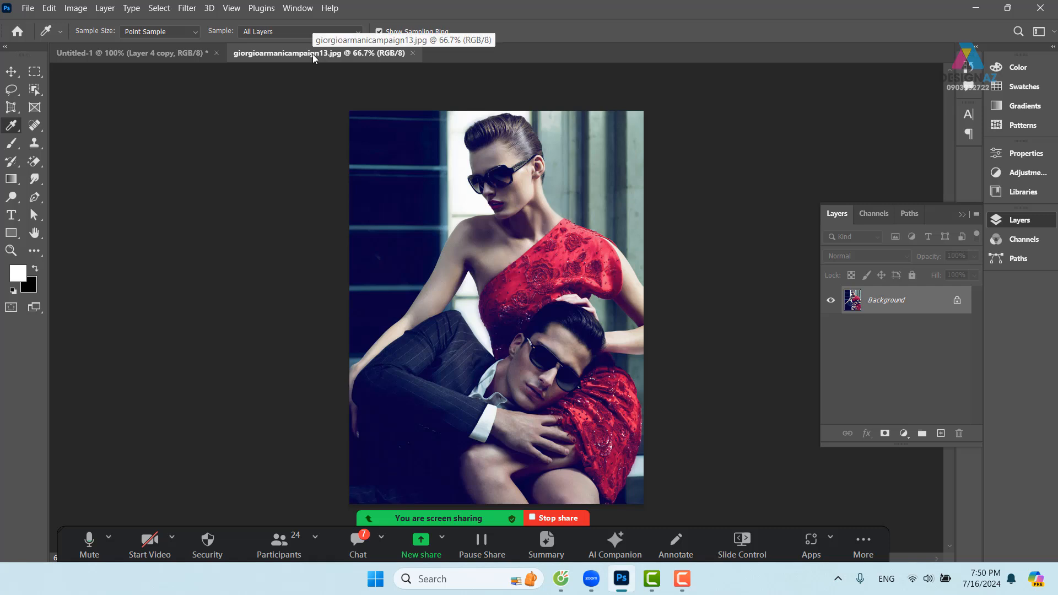
pyautogui.click(11, 72)
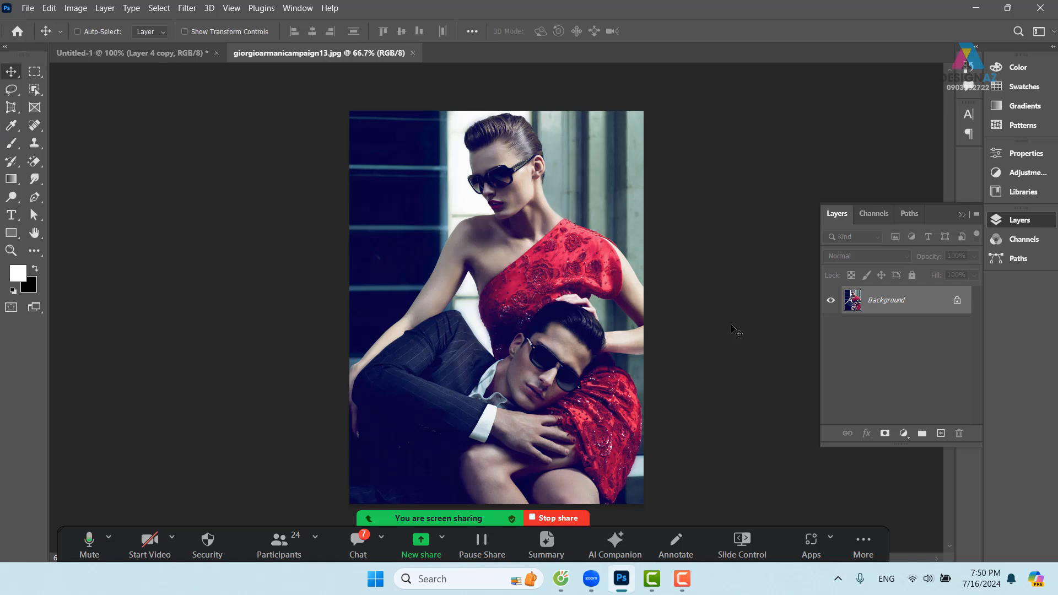
pyautogui.hotkey('ctrl', 'a')
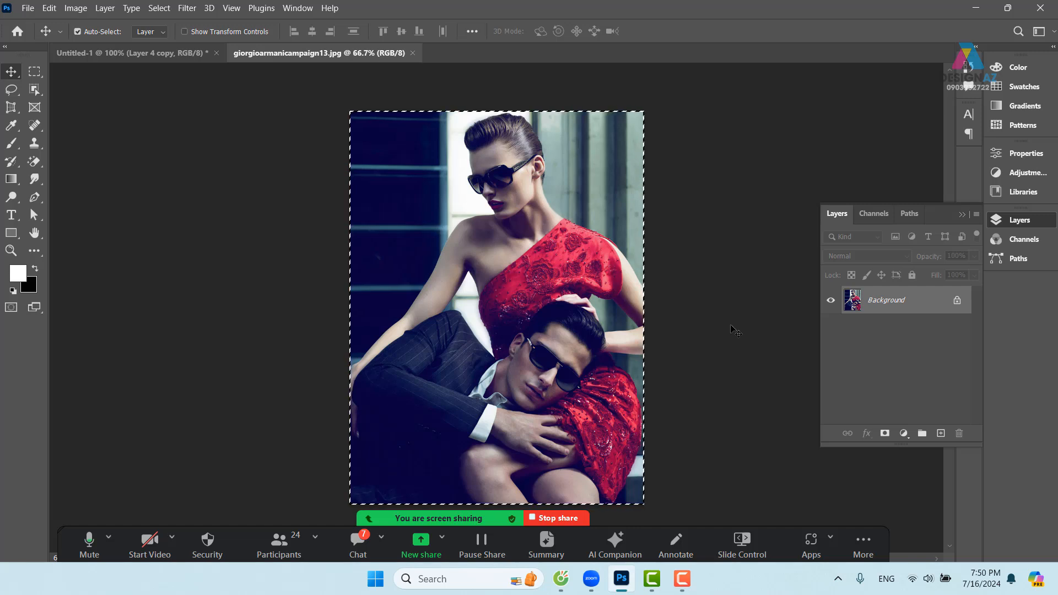
pyautogui.click(167, 50)
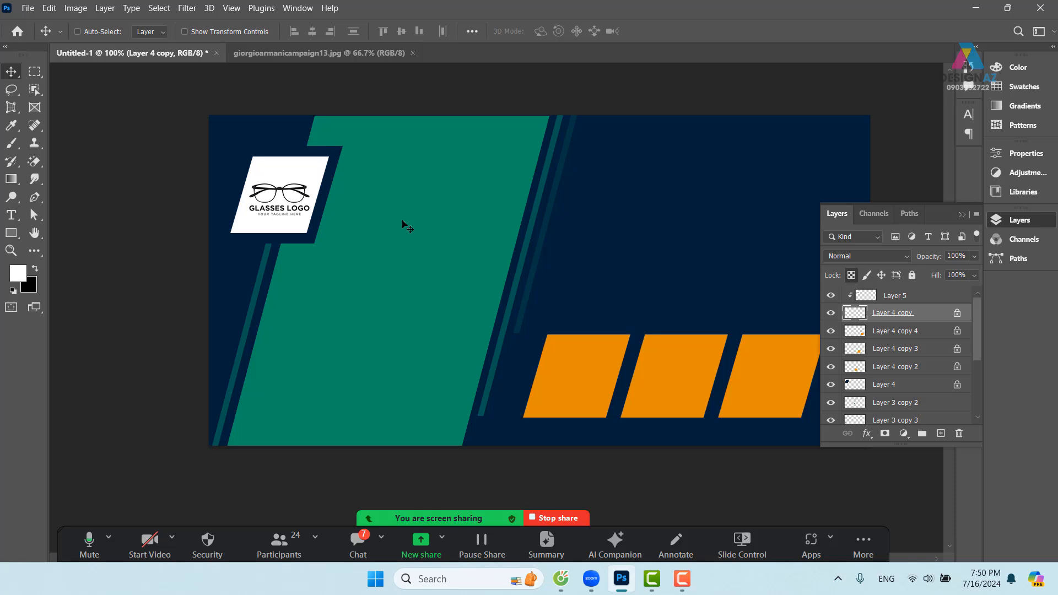
# Paste the copied photo into the banner directly above the large green parallelogram's layer, Layer 3.
pyautogui.rightClick(418, 189)
pyautogui.click(443, 197)
pyautogui.moveTo(434, 196); pyautogui.dragTo(438, 178)
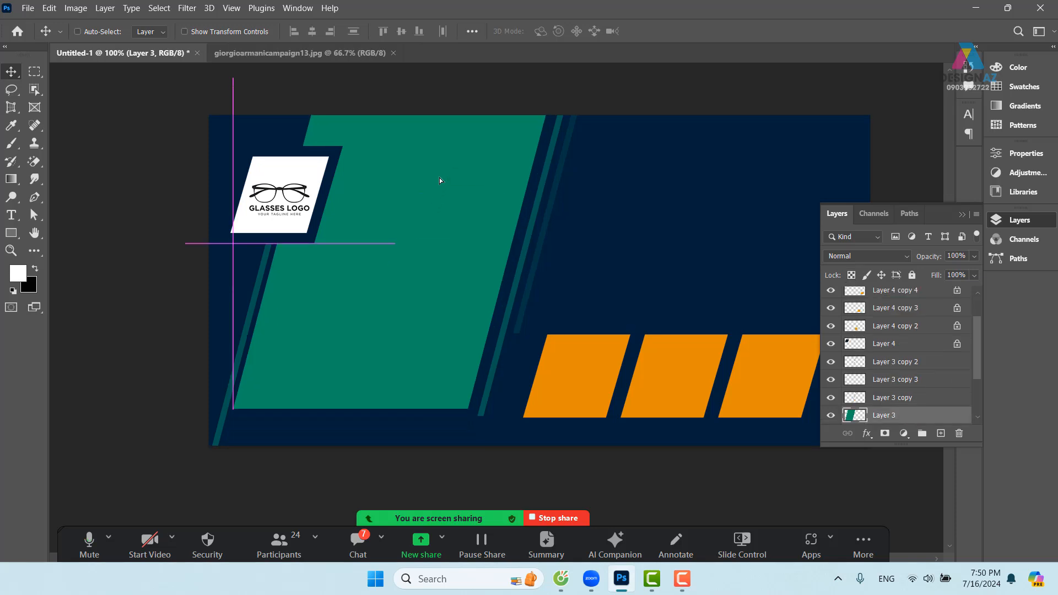
pyautogui.hotkey('ctrl', 'z')
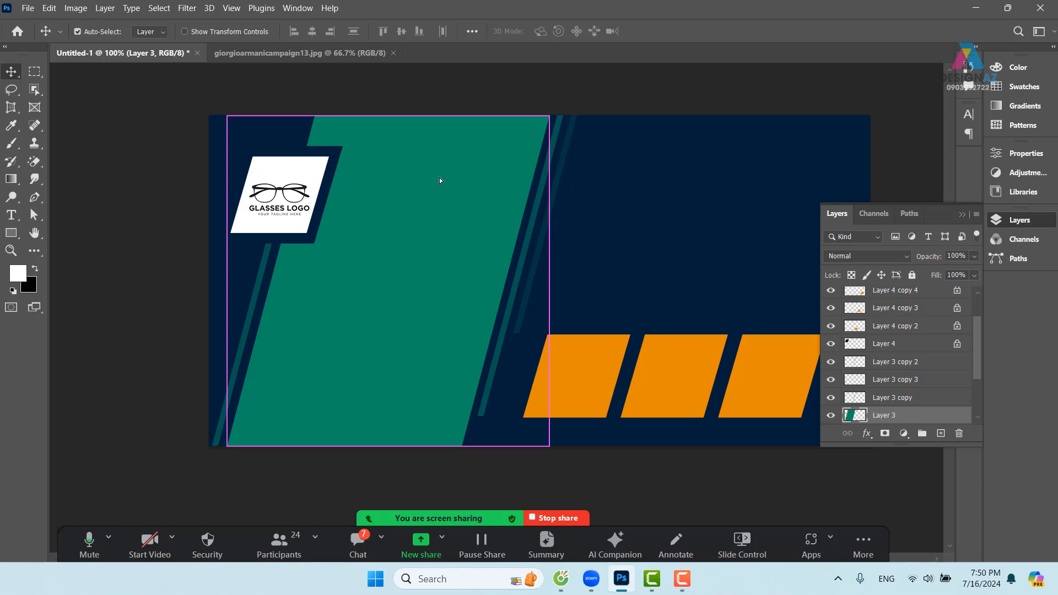
pyautogui.hotkey('ctrl', 'v')
# Move the pasted photo over the large green parallelogram and clip it to that shape, Layer 3, with a clipping mask.
pyautogui.moveTo(468, 218); pyautogui.dragTo(456, 285)
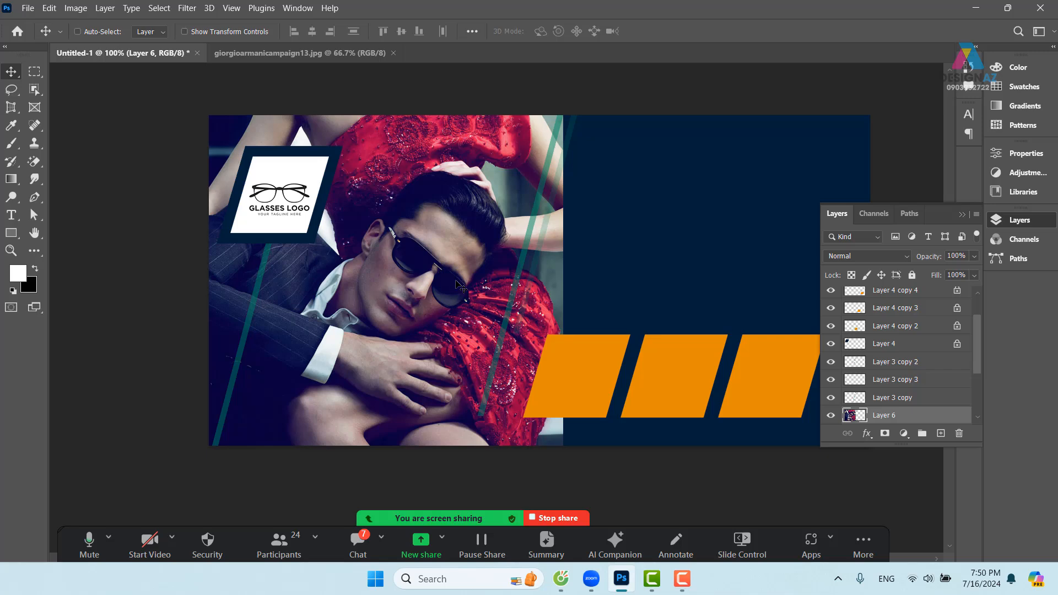
pyautogui.press('ctrl')
pyautogui.moveTo(973, 345); pyautogui.dragTo(926, 357)
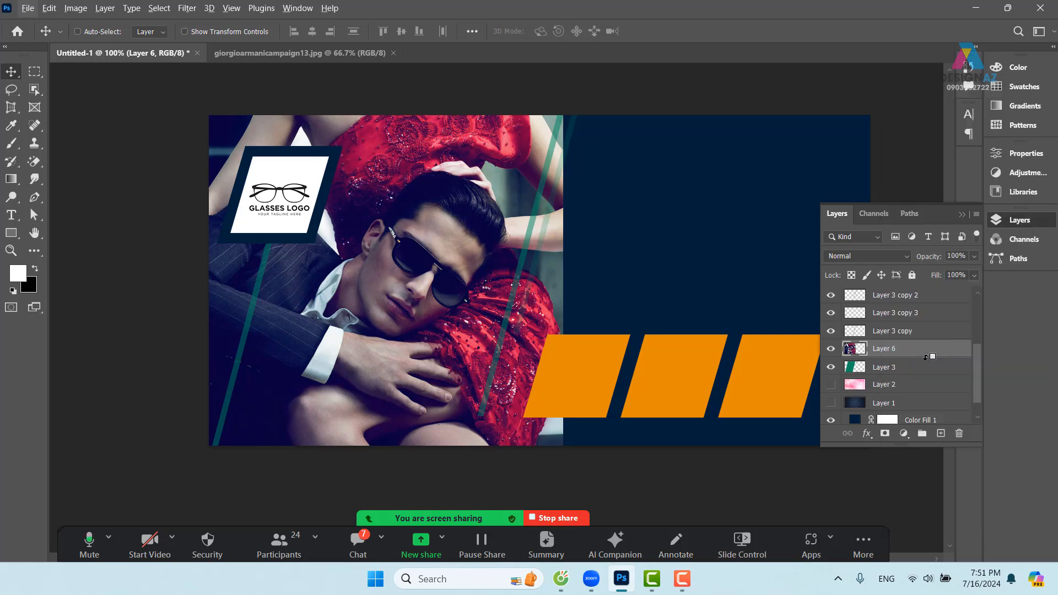
pyautogui.keyDown('alt'); pyautogui.click(897, 357); pyautogui.keyUp('alt')
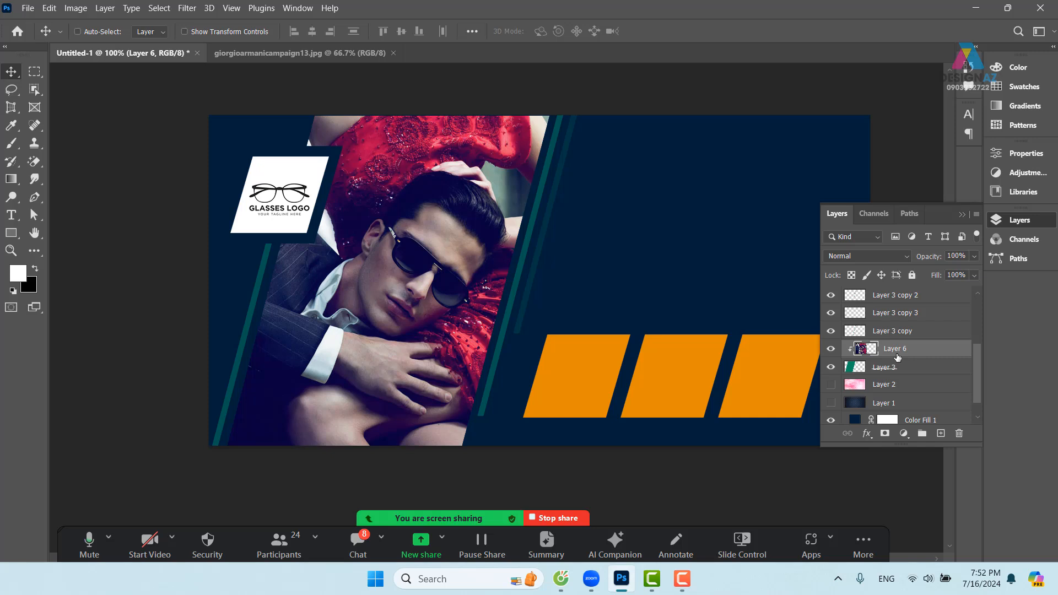
# Scale the clipped photo proportionally to about 59.4% and position it so both models' faces fit inside the large parallelogram.
pyautogui.hotkey('ctrl', 't')
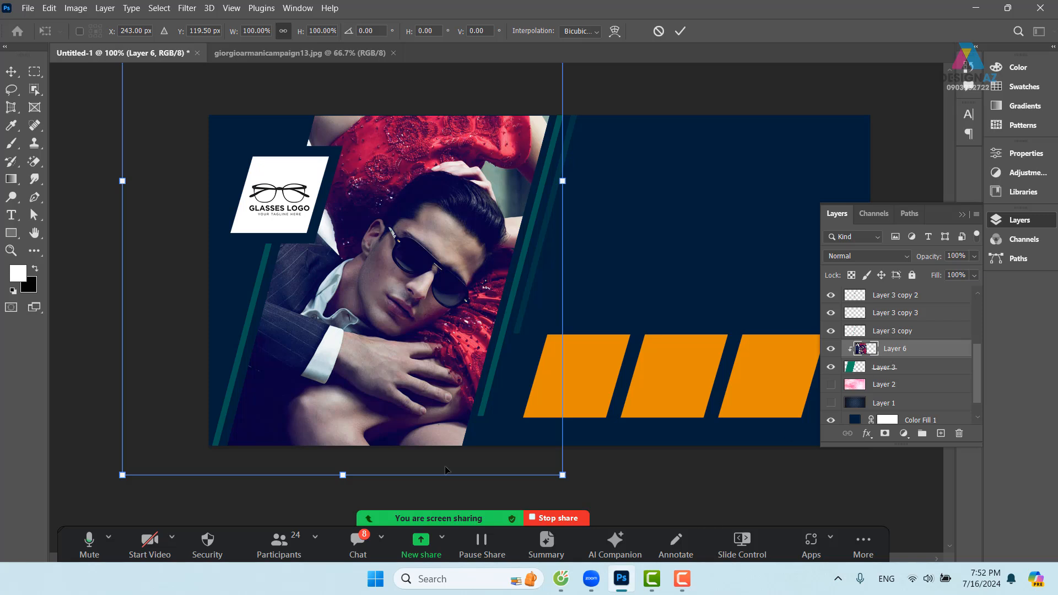
pyautogui.moveTo(122, 474); pyautogui.dragTo(318, 298)
pyautogui.moveTo(515, 92); pyautogui.dragTo(466, 259)
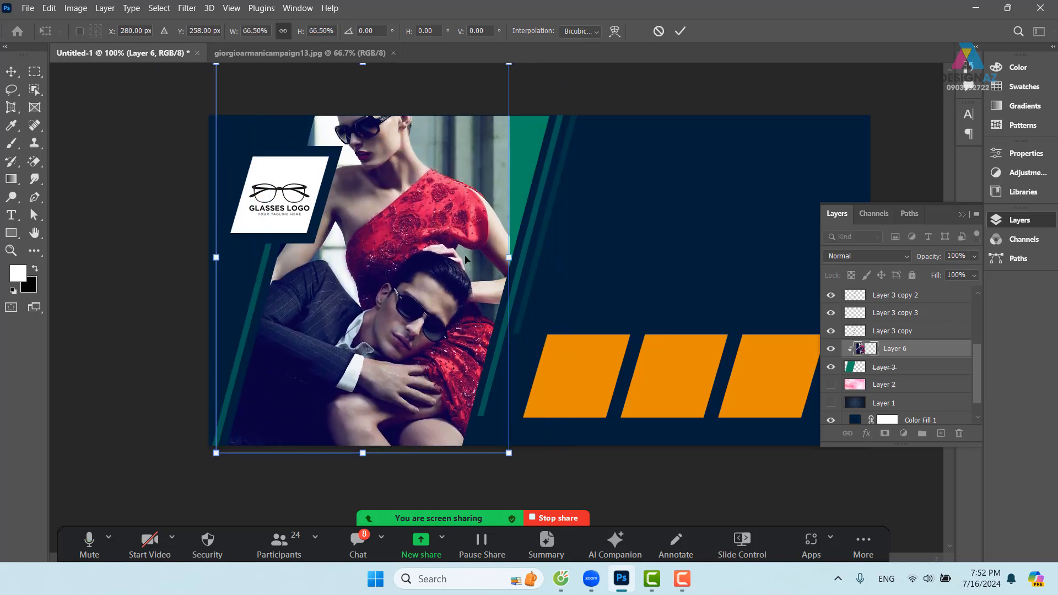
pyautogui.moveTo(557, 156); pyautogui.dragTo(485, 233)
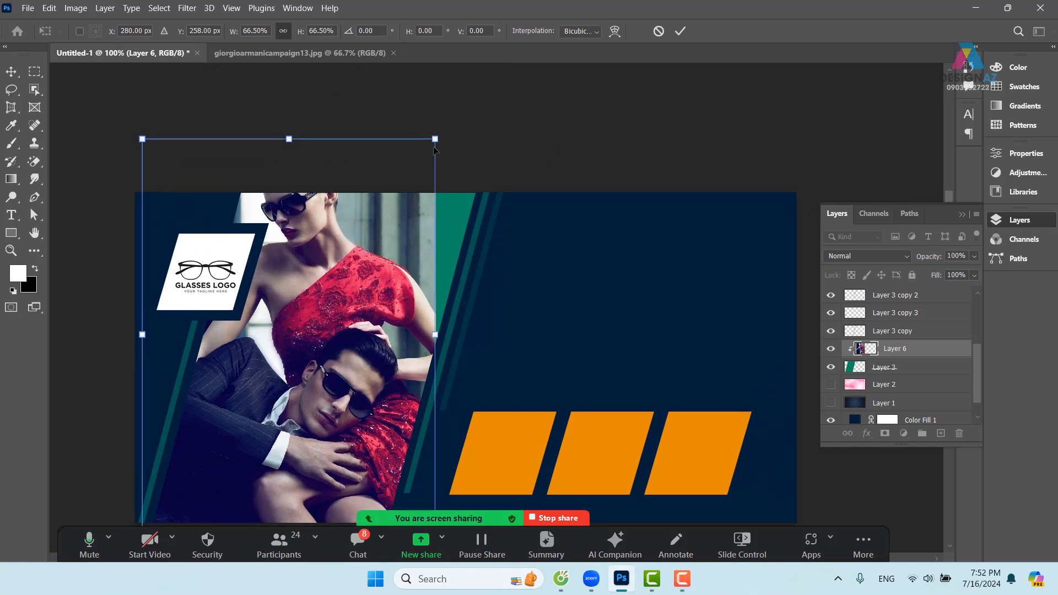
pyautogui.moveTo(435, 139); pyautogui.dragTo(409, 172)
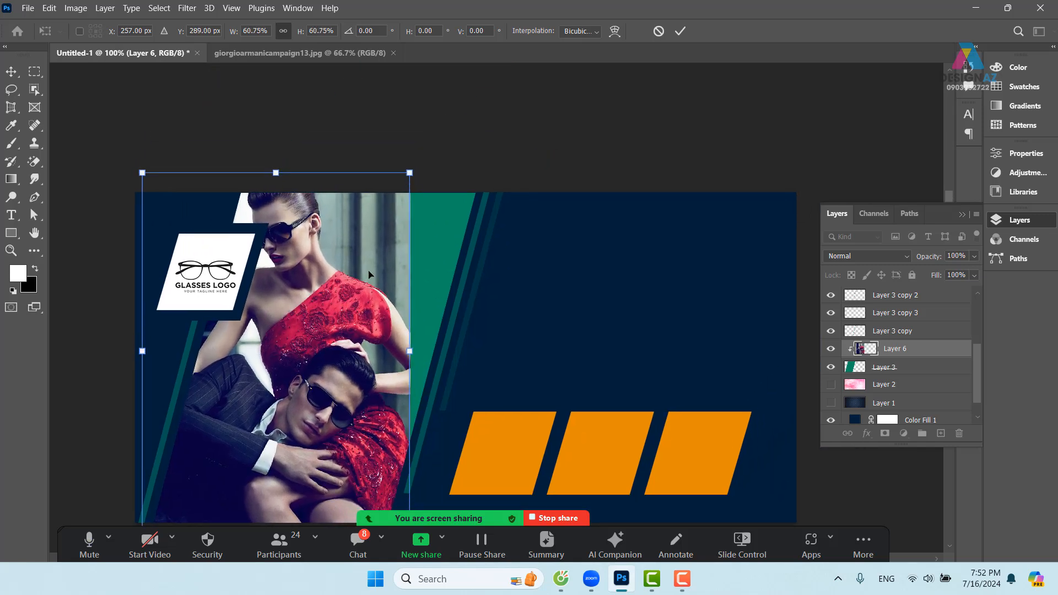
pyautogui.moveTo(369, 274); pyautogui.dragTo(398, 283)
pyautogui.moveTo(364, 326); pyautogui.dragTo(428, 240)
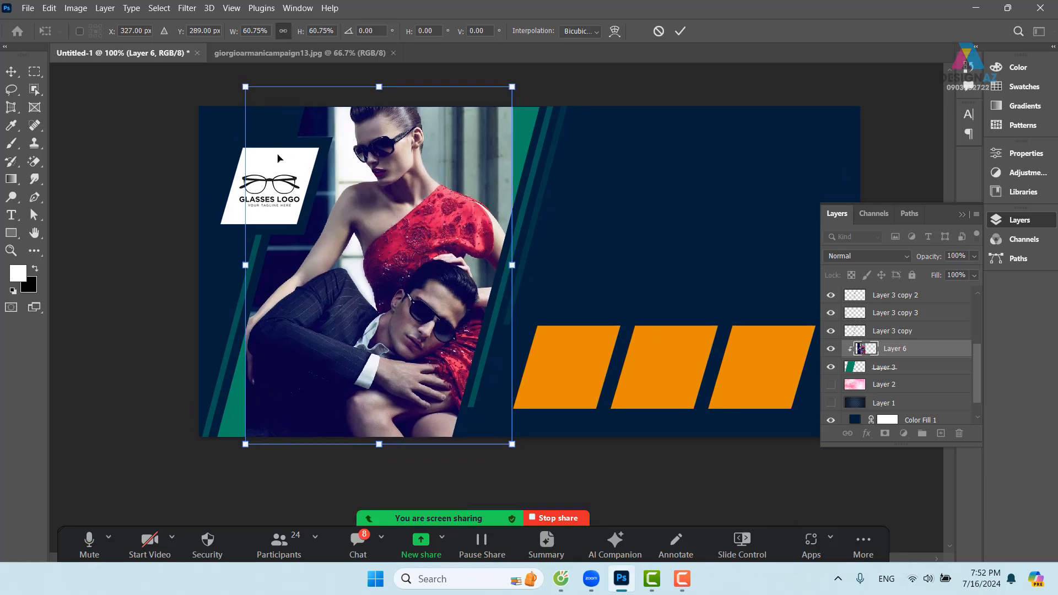
pyautogui.moveTo(246, 87)
pyautogui.mouseDown()
pyautogui.moveTo(268, 100)
pyautogui.moveTo(256, 95)
pyautogui.mouseUp()
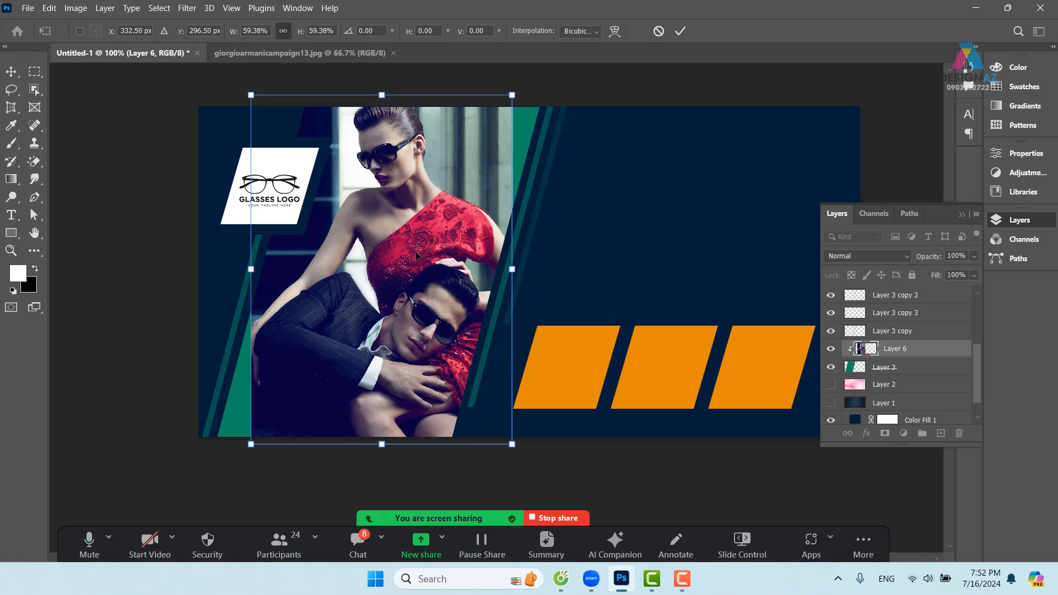
pyautogui.moveTo(424, 289); pyautogui.dragTo(416, 288)
pyautogui.press('Return')
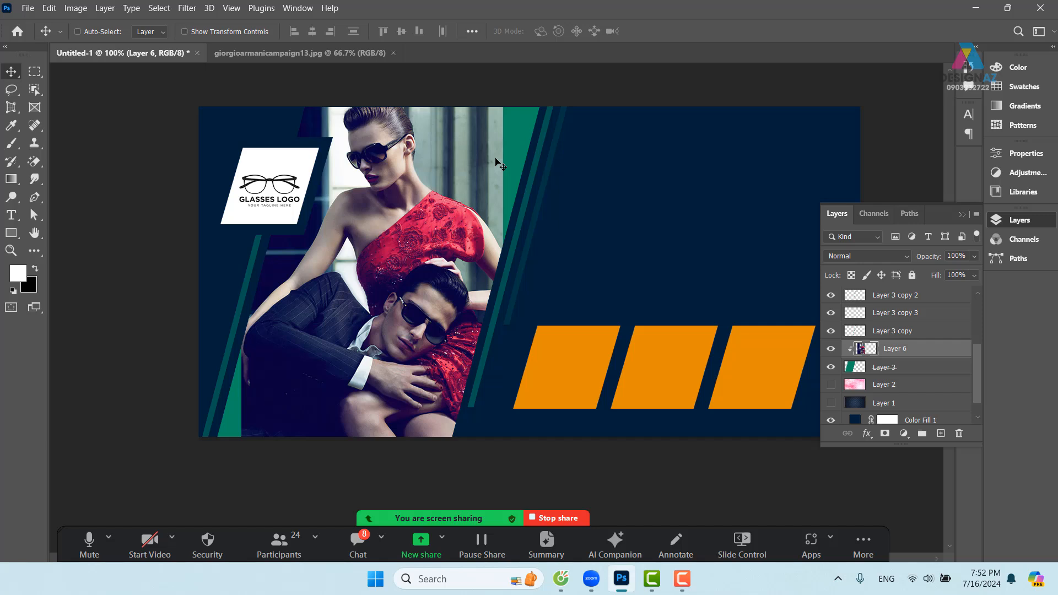
pyautogui.hotkey('ctrl', '+')
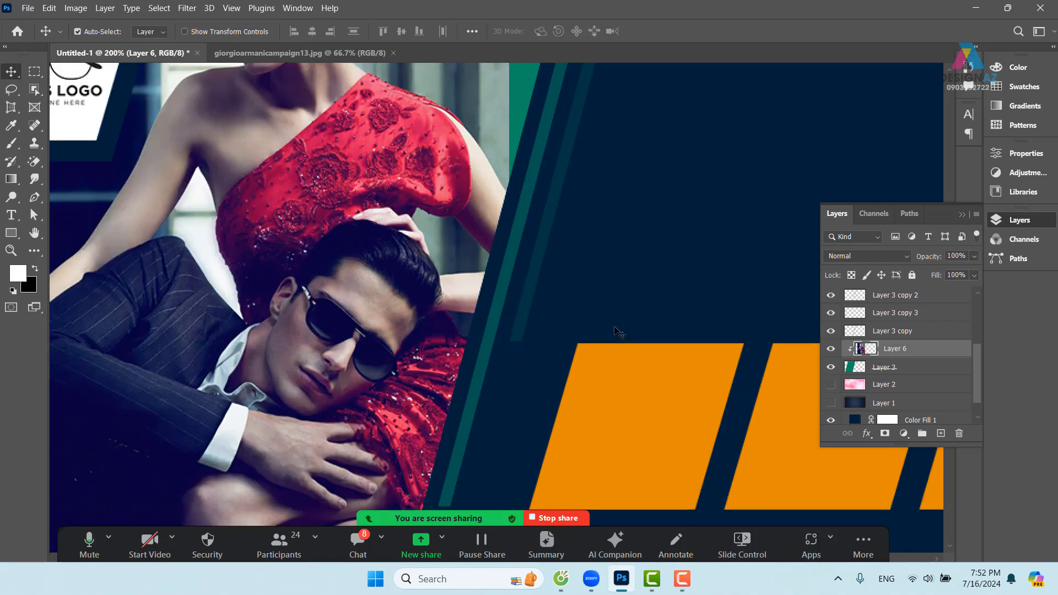
# Select a narrow strip along the couple photo's right edge on Layer 6 and stretch it rightward to cover the upper green gap.
pyautogui.moveTo(520, 197); pyautogui.dragTo(396, 378)
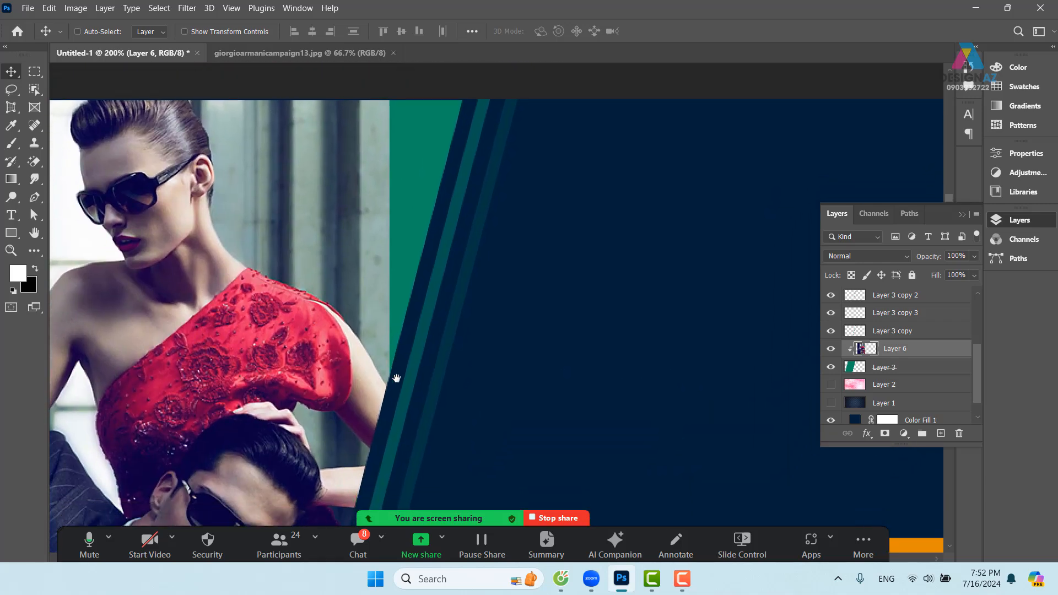
pyautogui.rightClick(374, 179)
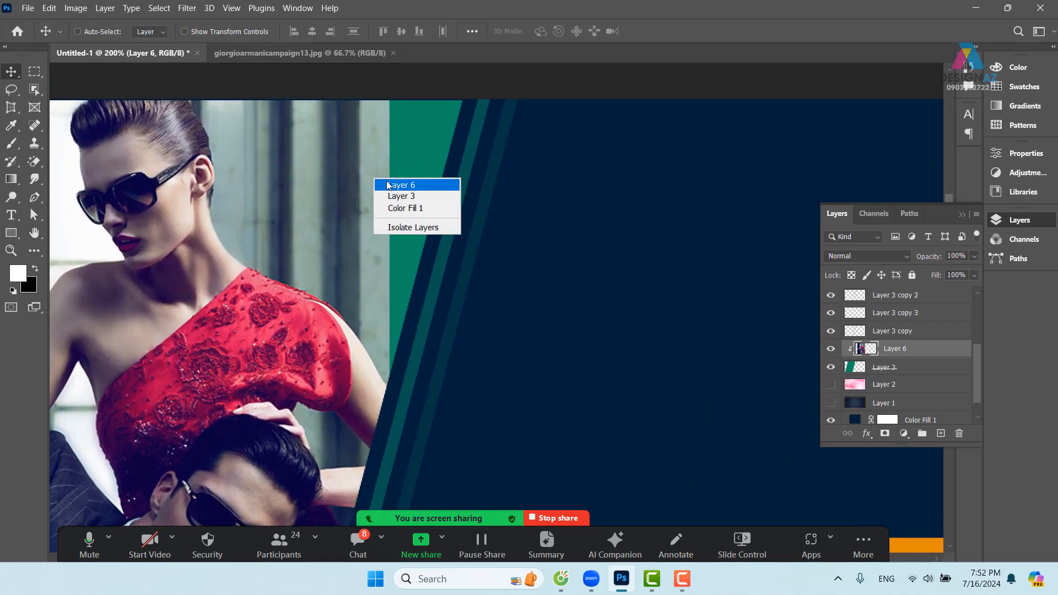
pyautogui.click(388, 185)
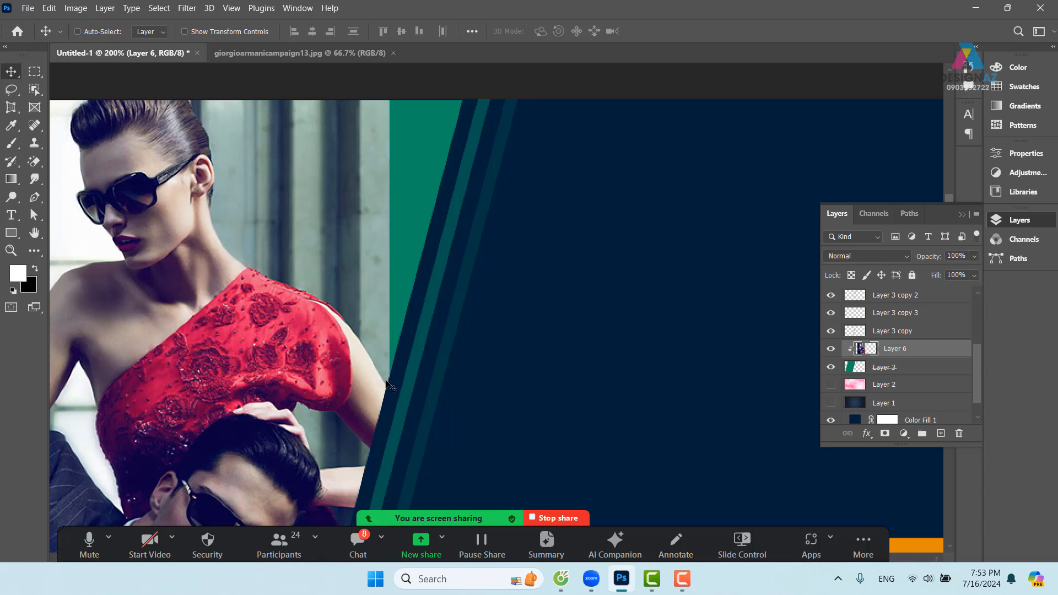
pyautogui.hscroll(1, 380, 372)
pyautogui.scroll(1, 380, 372)
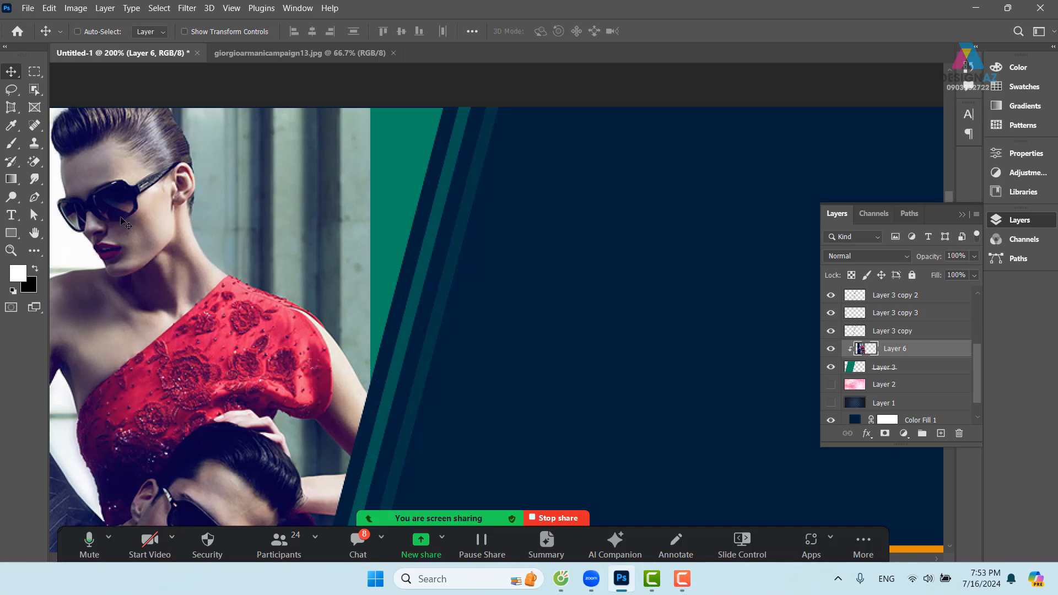
pyautogui.click(34, 72)
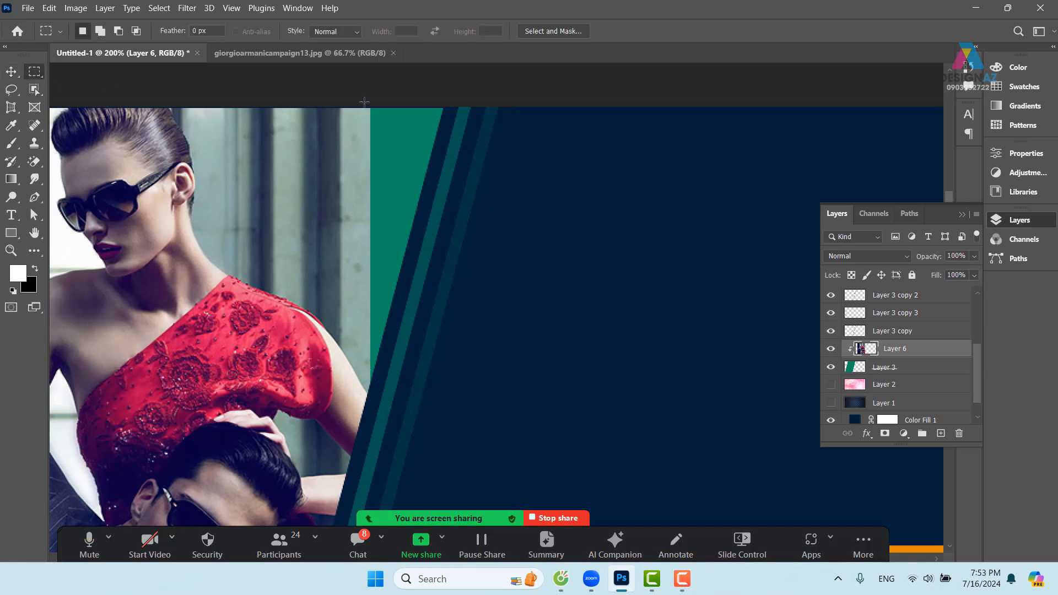
pyautogui.moveTo(364, 102); pyautogui.dragTo(373, 388)
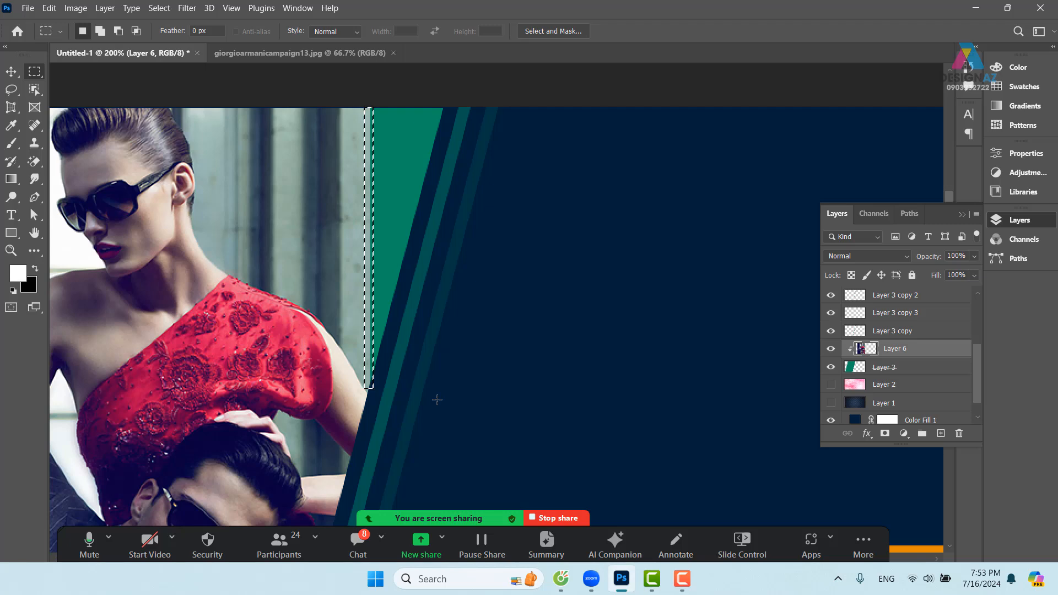
pyautogui.hotkey('ctrl', 't')
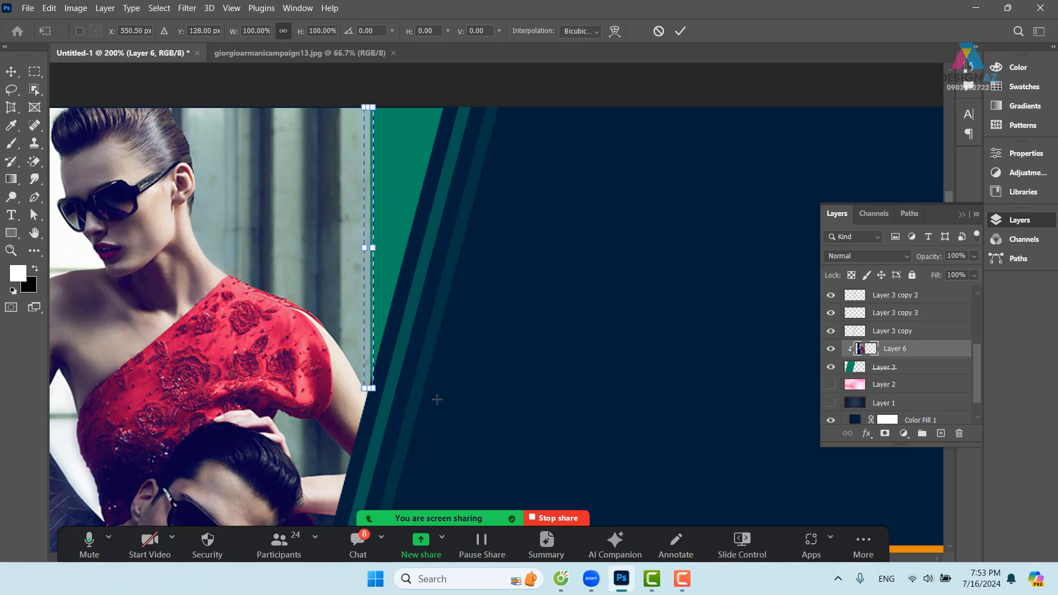
pyautogui.moveTo(374, 248); pyautogui.dragTo(563, 249)
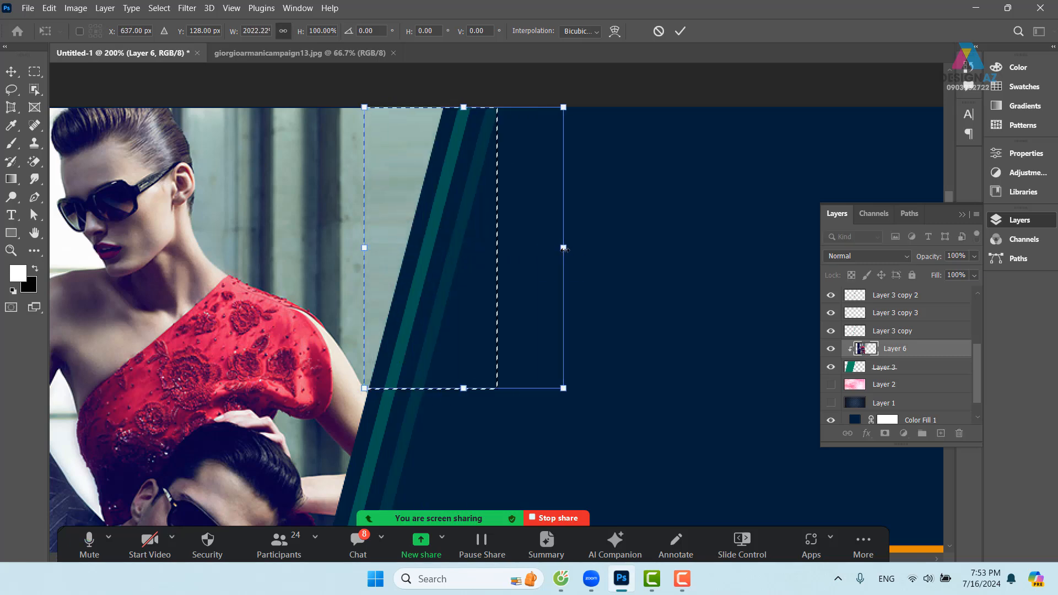
pyautogui.press('Return')
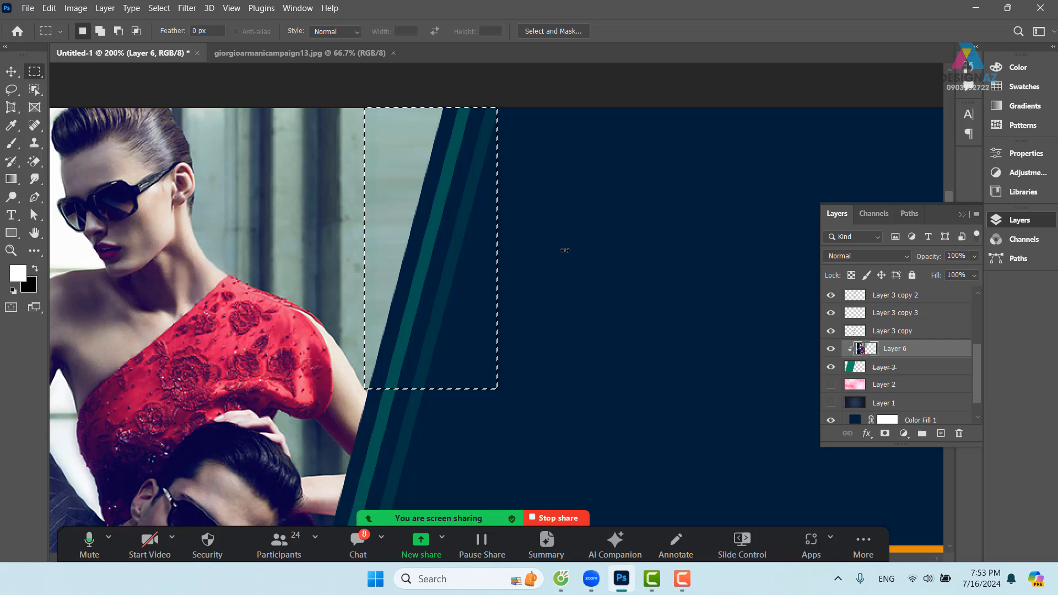
pyautogui.hotkey('ctrl', 'd')
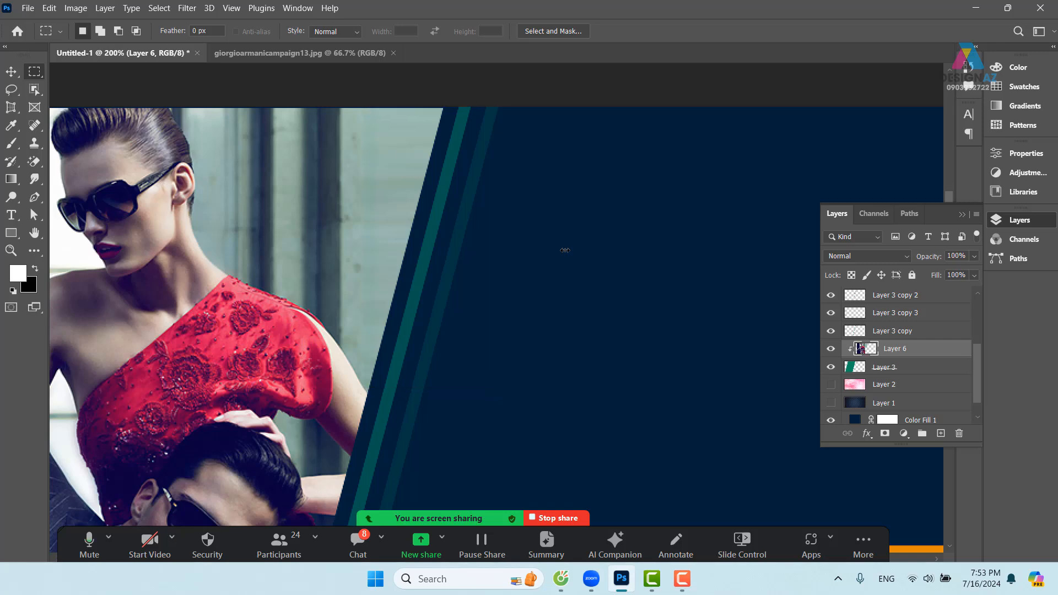
# Duplicate Layer 6 and clip the copy to the Layer 3 shape.
pyautogui.hotkey('ctrl', '-')
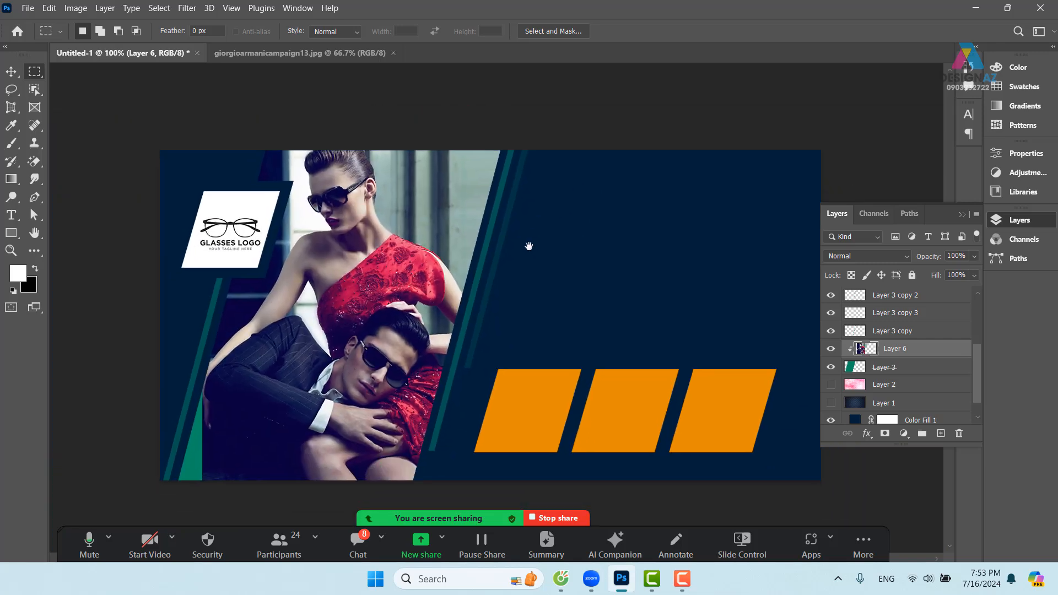
pyautogui.moveTo(529, 245); pyautogui.dragTo(575, 231)
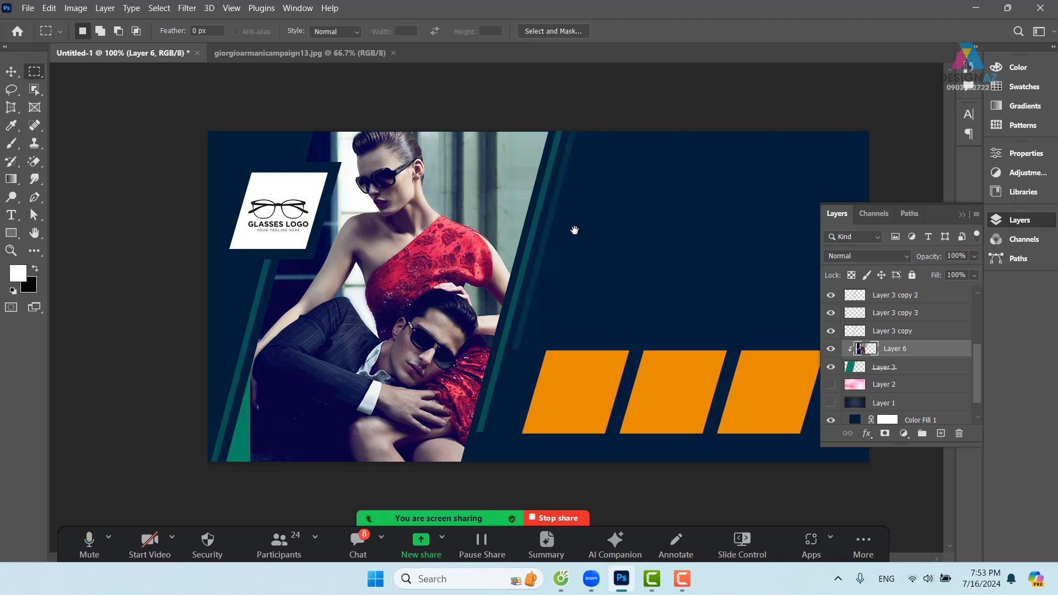
pyautogui.press('v')
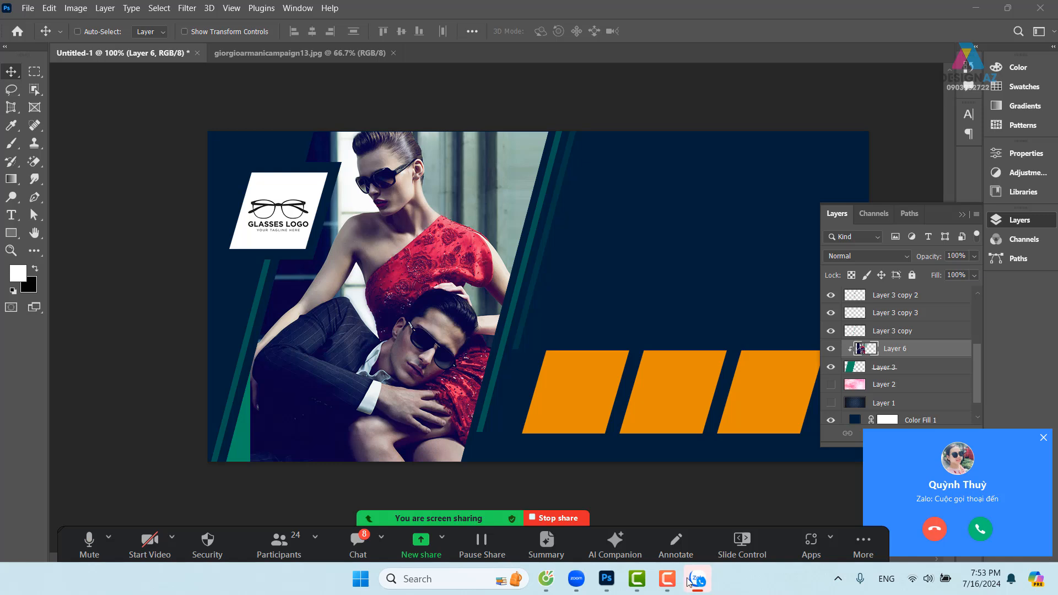
pyautogui.click(669, 581)
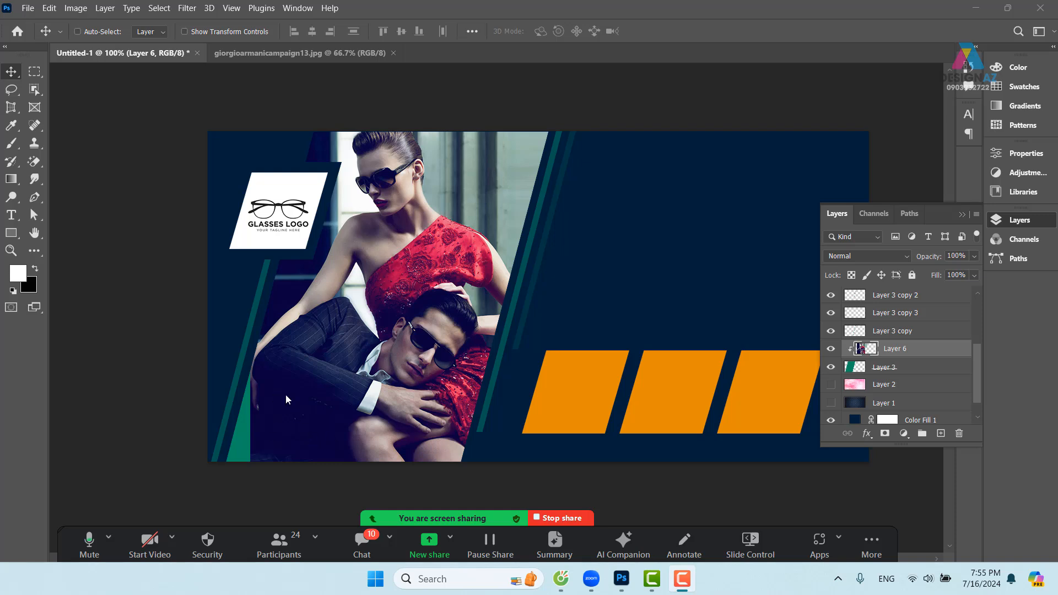
pyautogui.rightClick(433, 256)
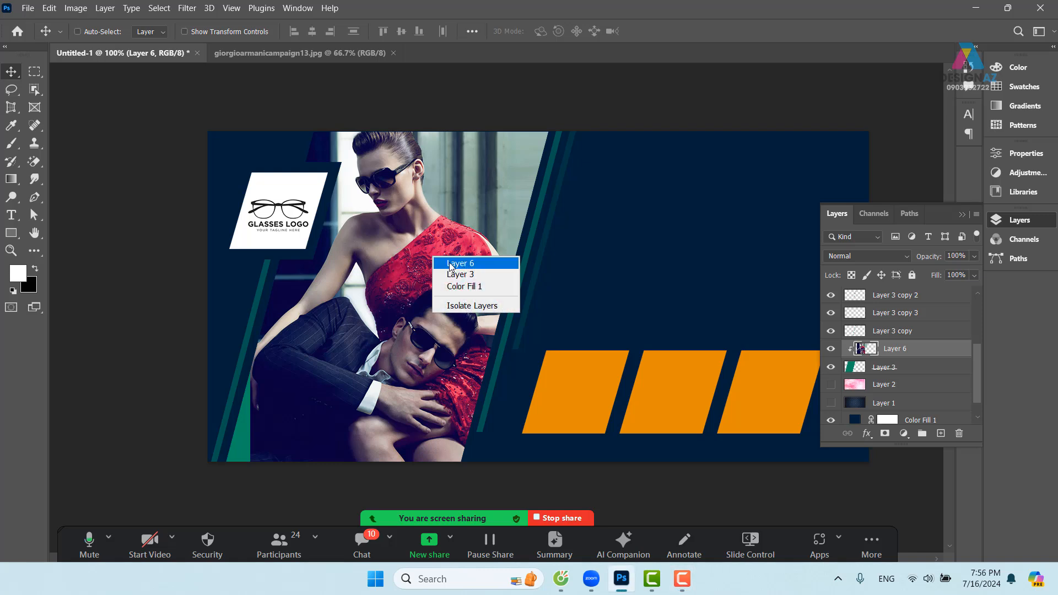
pyautogui.click(451, 264)
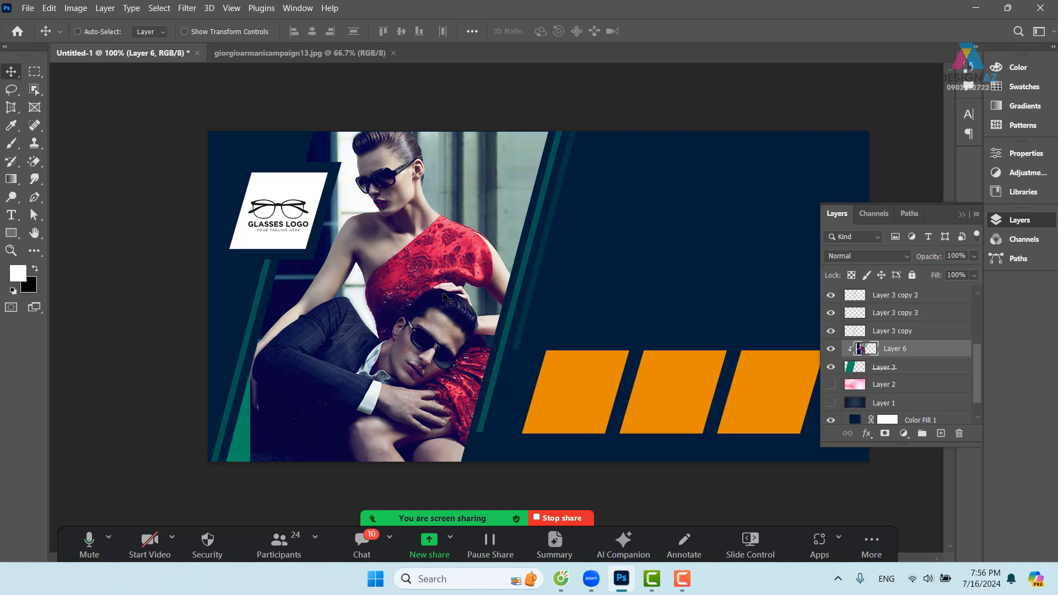
pyautogui.press('ctrl')
pyautogui.press('ctrl')
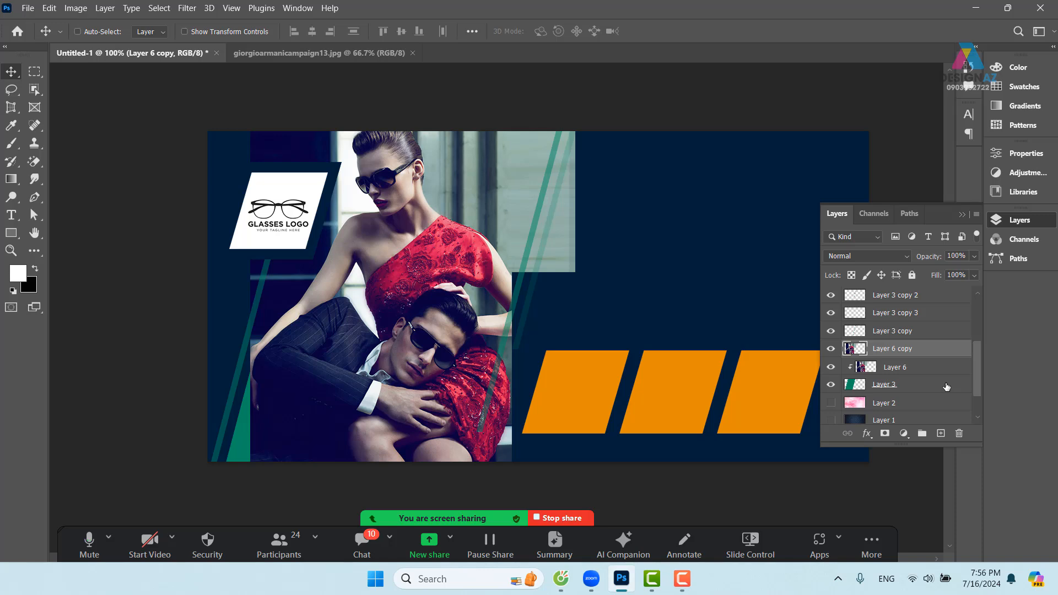
pyautogui.hotkey('ctrl', 'alt', 'g')
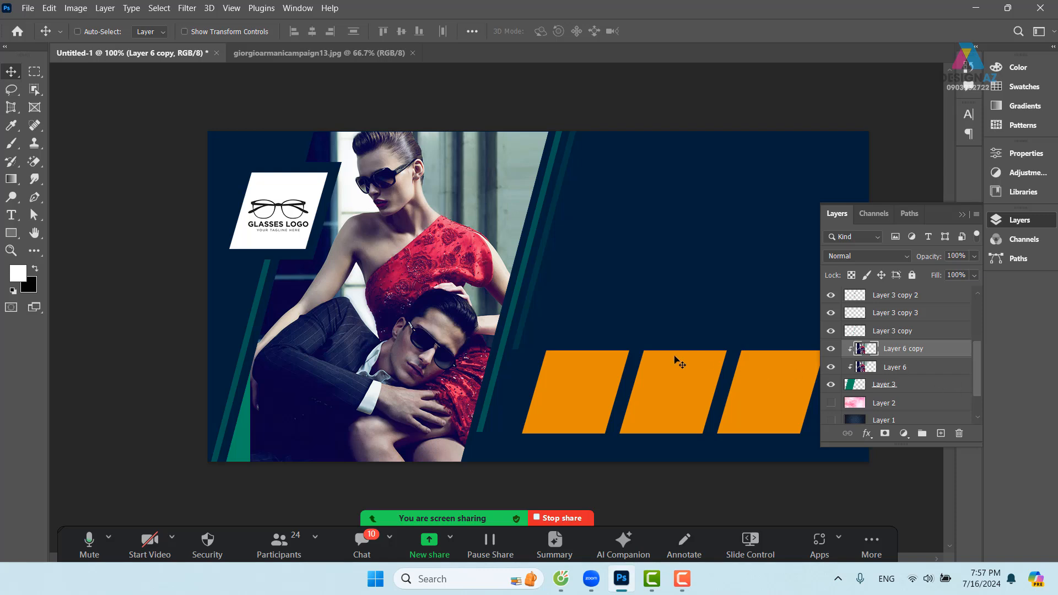
# Try flipping the Layer 6 copy horizontally and vertically with Free Transform.
pyautogui.hotkey('ctrl', 't')
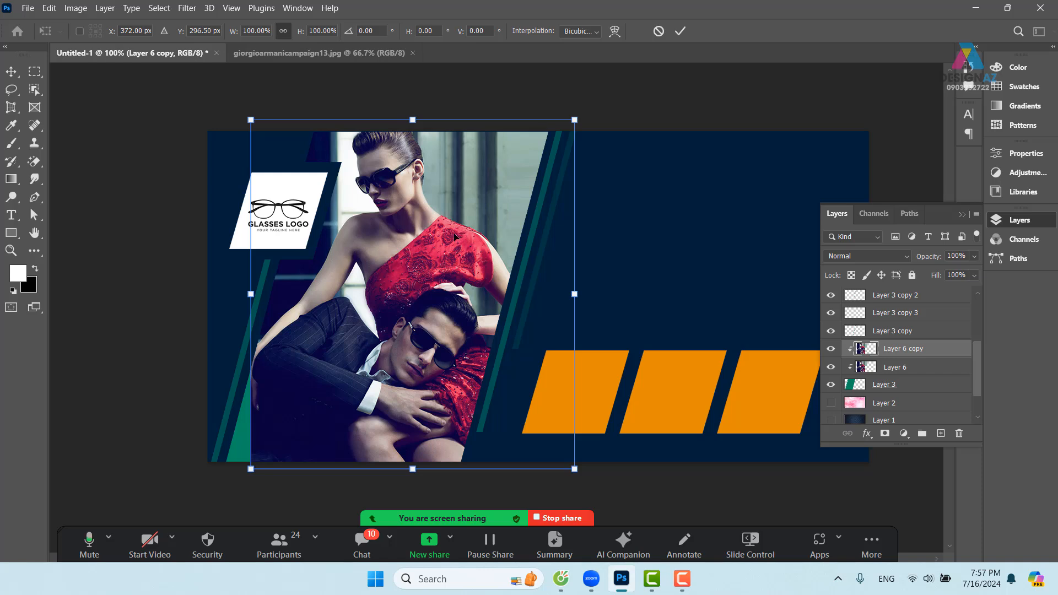
pyautogui.rightClick(444, 270)
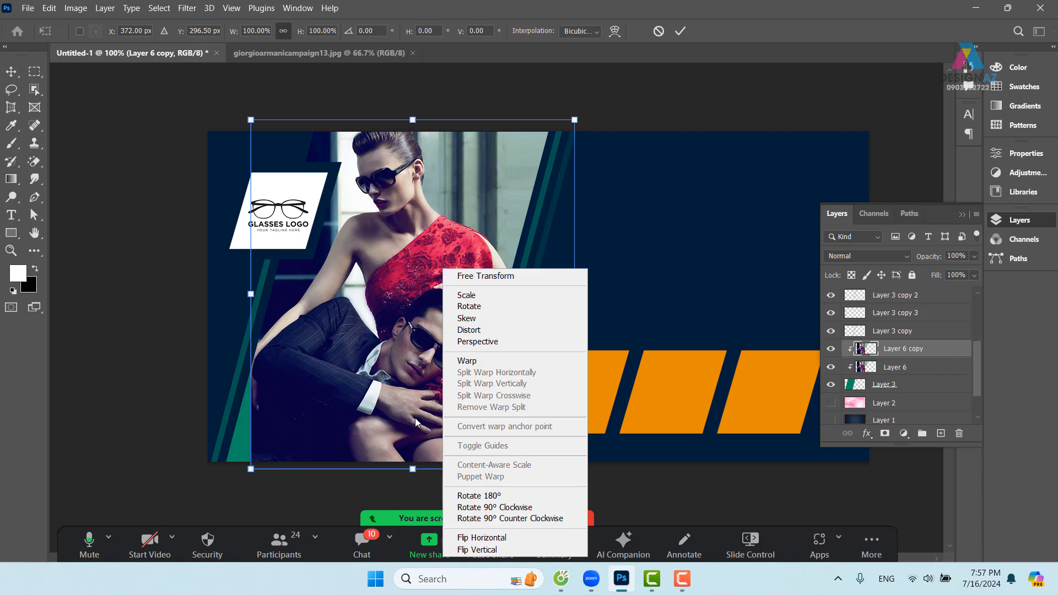
pyautogui.click(520, 537)
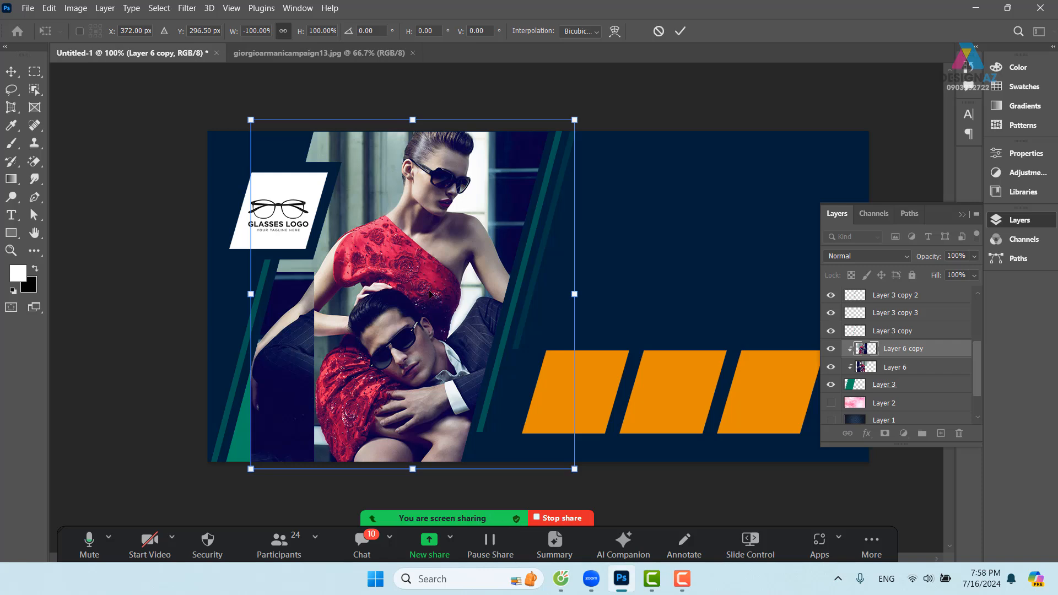
pyautogui.hotkey('ctrl', 'z')
pyautogui.rightClick(444, 271)
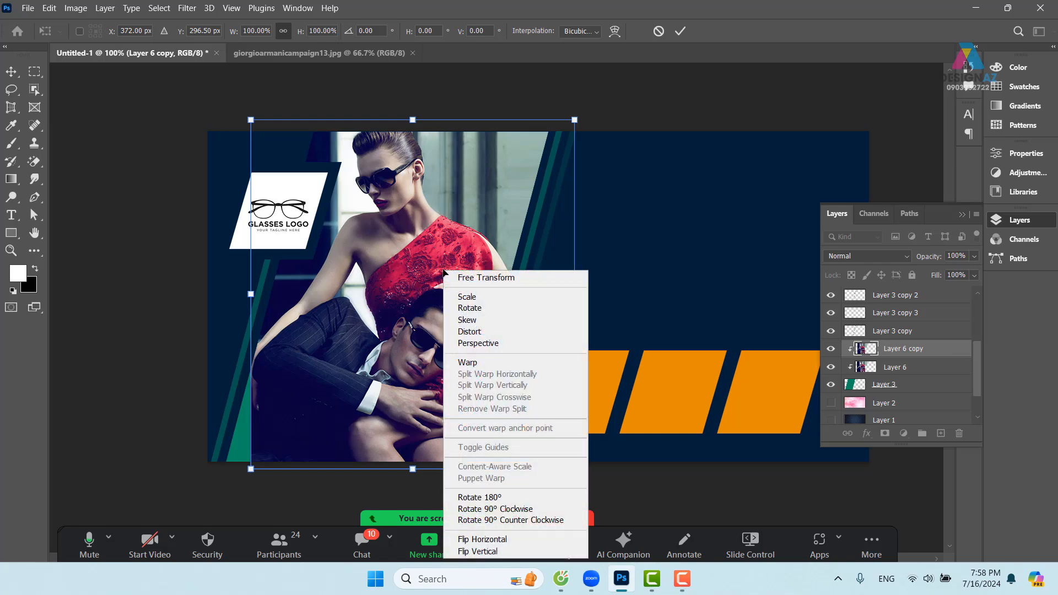
pyautogui.click(504, 552)
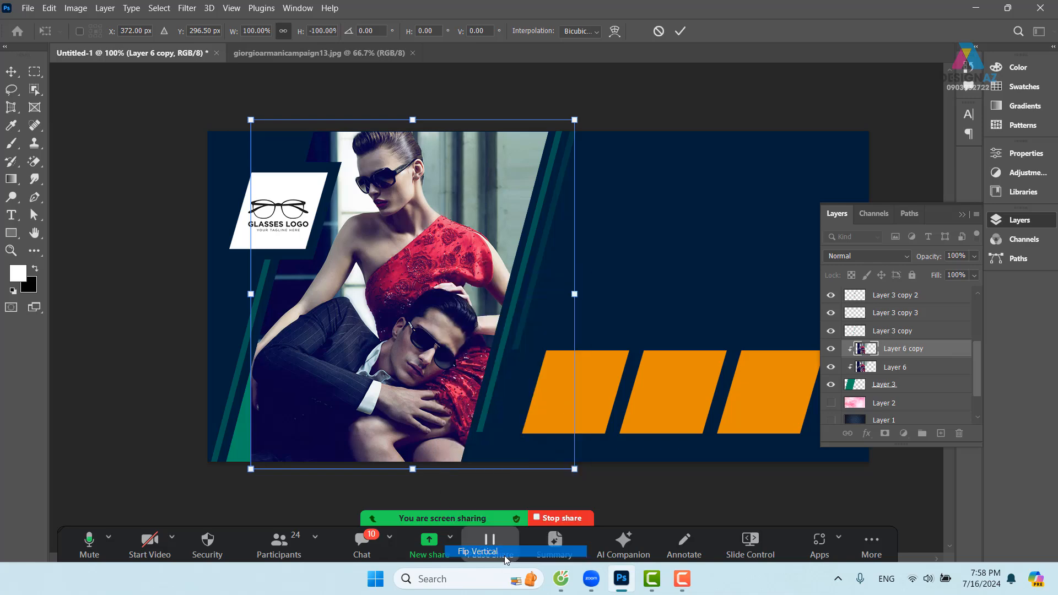
pyautogui.rightClick(423, 389)
pyautogui.click(462, 379)
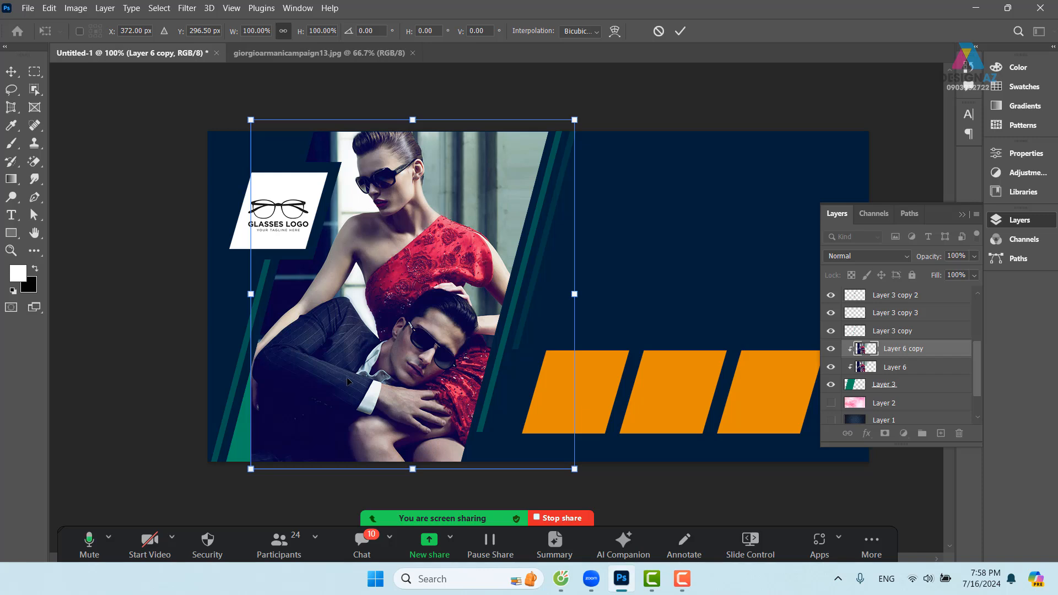
# Flip the Layer 6 copy horizontally and align it against the original photo's left edge to cover the lower green gap.
pyautogui.rightClick(383, 326)
pyautogui.click(428, 307)
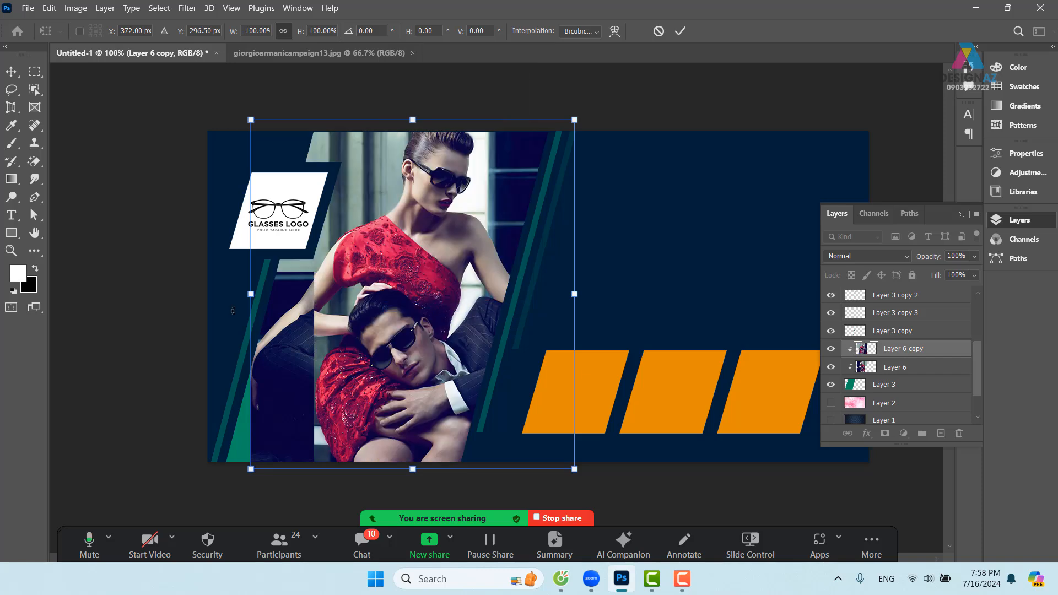
pyautogui.moveTo(440, 340); pyautogui.dragTo(121, 349)
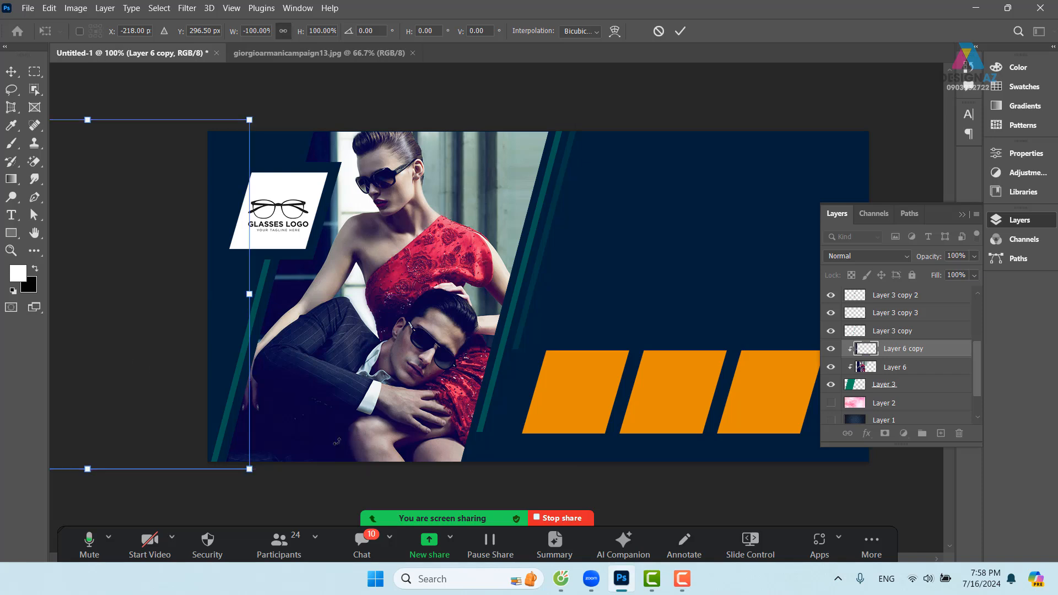
pyautogui.moveTo(238, 423)
pyautogui.mouseDown()
pyautogui.moveTo(258, 424)
pyautogui.moveTo(233, 426)
pyautogui.mouseUp()
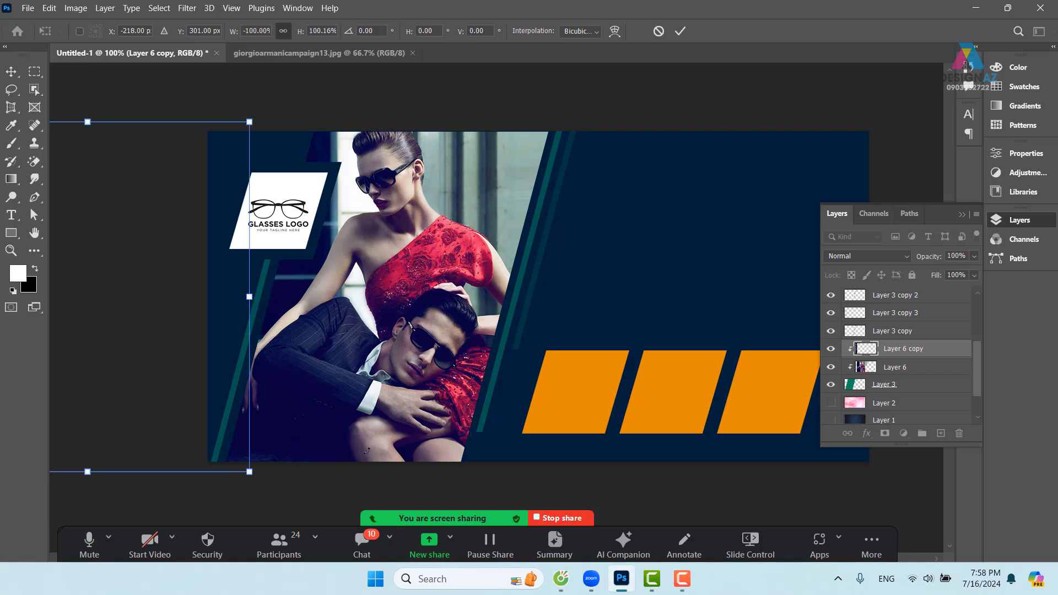
pyautogui.press('Return')
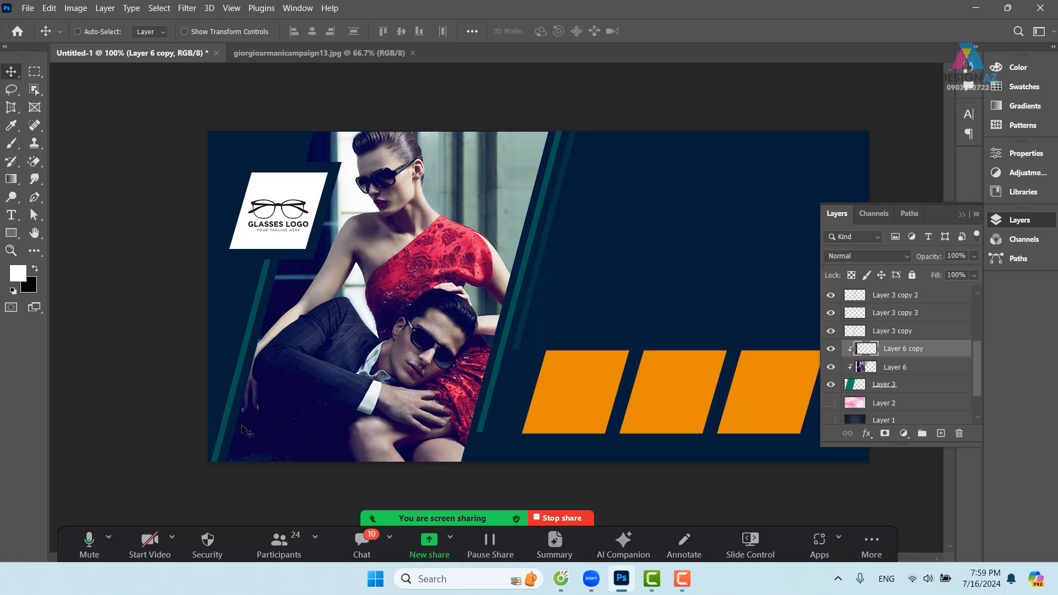
# Open the image 9d61148a25f58a397ffd95bc2dffe480 and paste it whole into the Untitled-1 banner.
pyautogui.moveTo(626, 311); pyautogui.dragTo(544, 322)
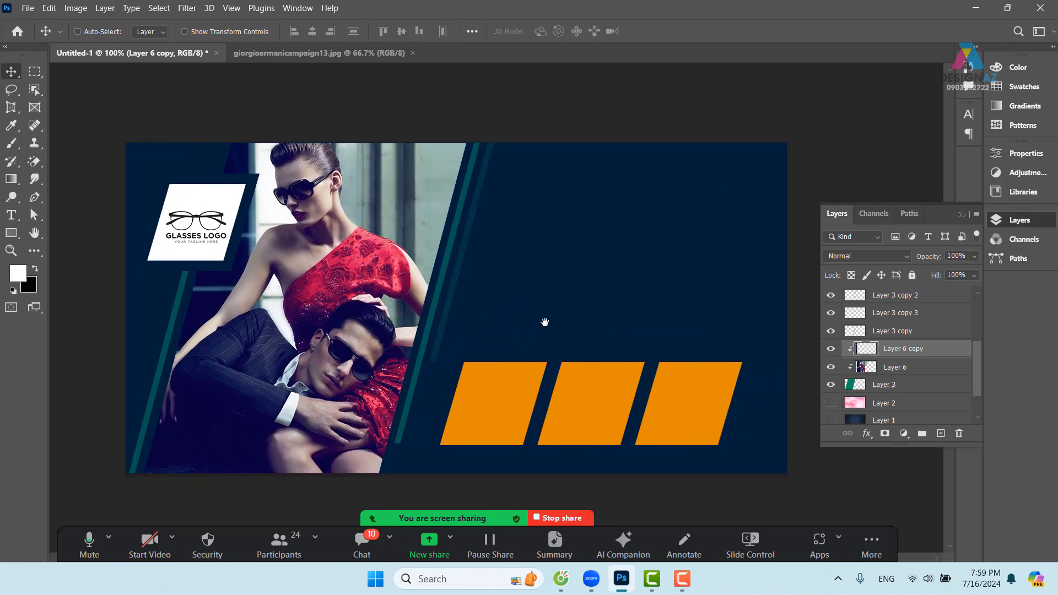
pyautogui.hotkey('ctrl', 'o')
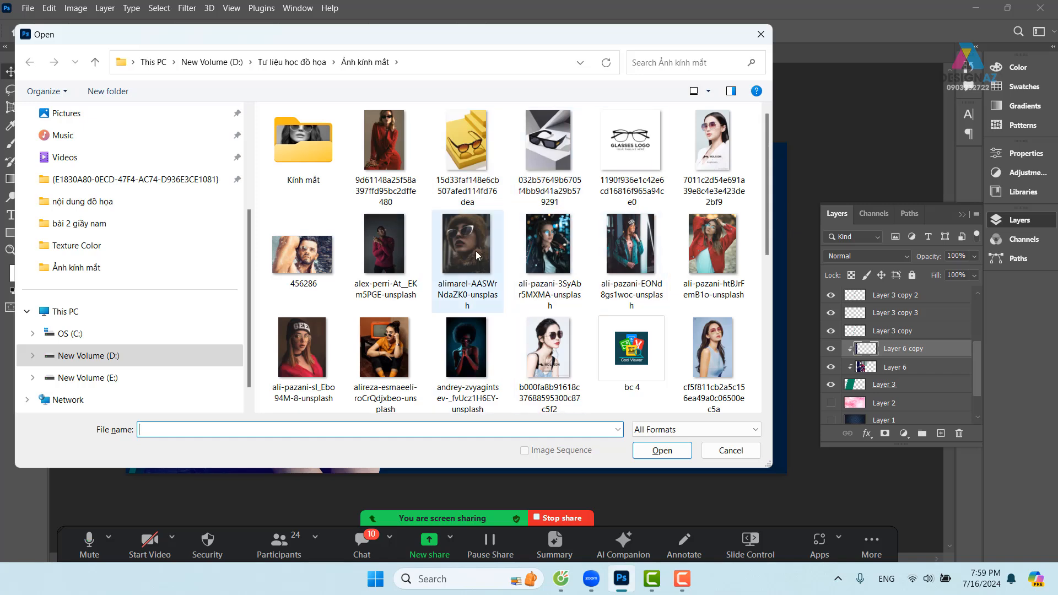
pyautogui.click(386, 149)
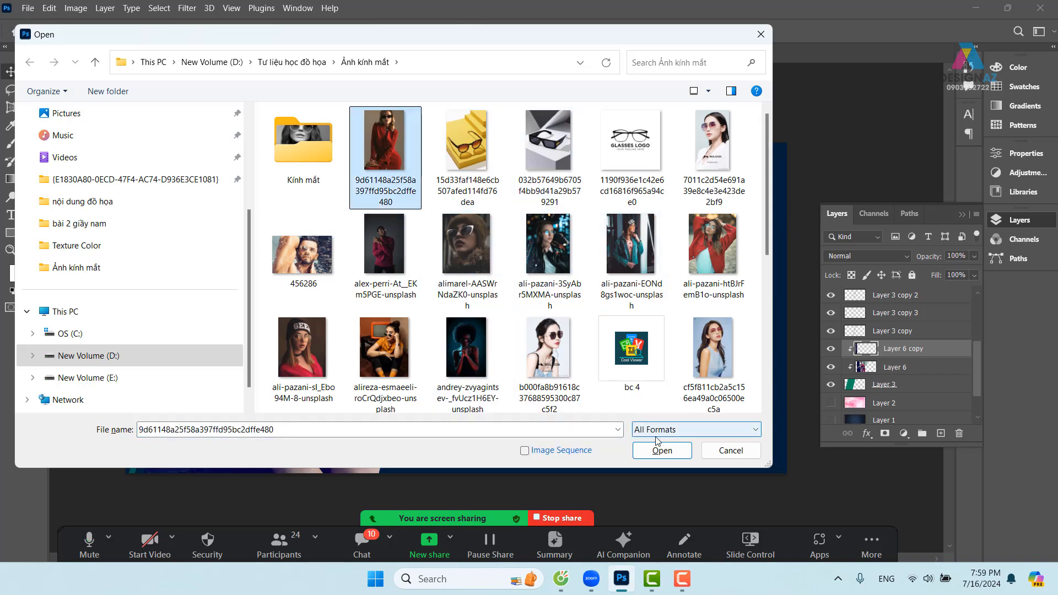
pyautogui.click(658, 448)
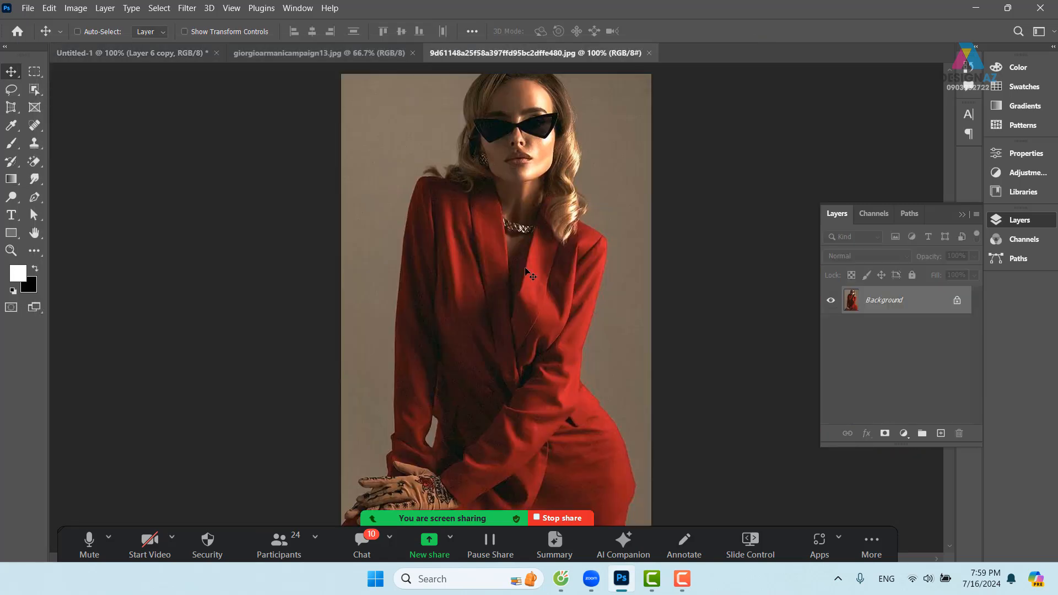
pyautogui.press('ctrl')
pyautogui.hotkey('ctrl', 'a')
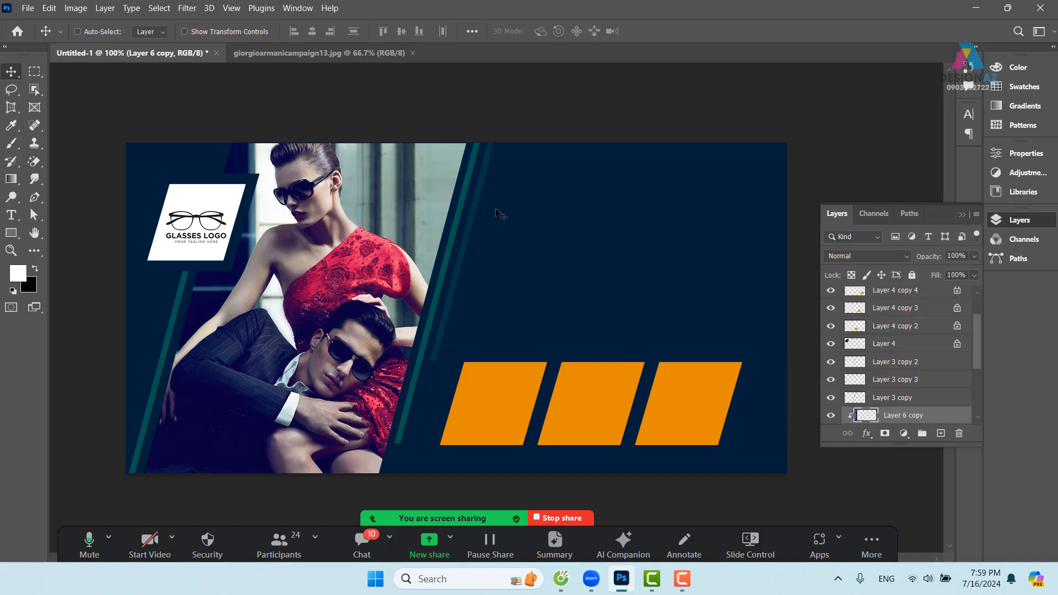
pyautogui.hotkey('ctrl', 'v')
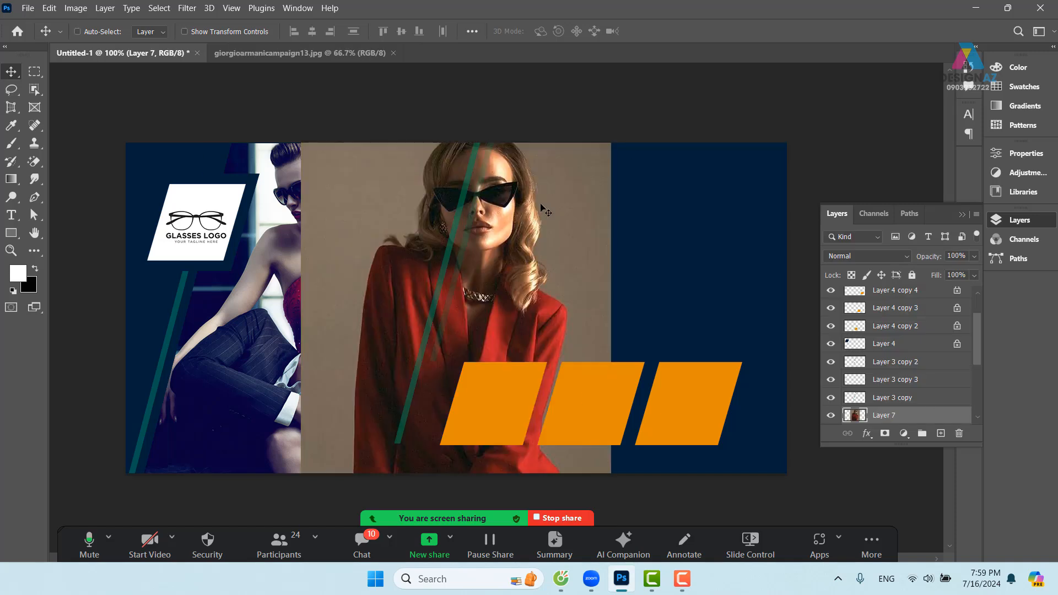
# Scale the pasted red-suit model photo to 55.77% and place it against the banner's top edge, just right of the couple photo.
pyautogui.hotkey('ctrl', 't')
pyautogui.moveTo(610, 144); pyautogui.dragTo(473, 353)
pyautogui.moveTo(334, 408); pyautogui.dragTo(464, 201)
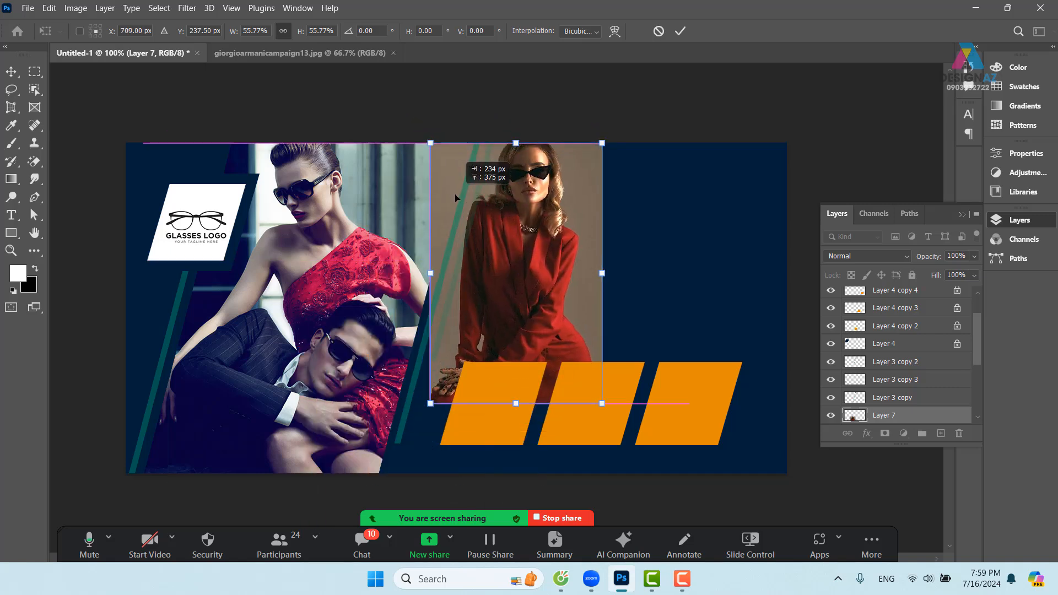
pyautogui.press('Return')
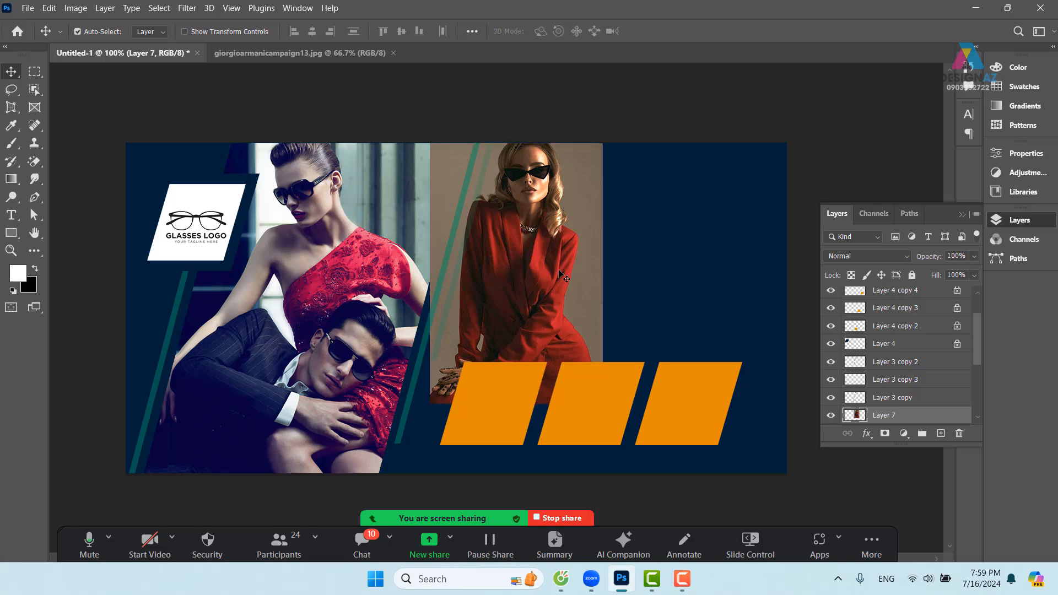
# Duplicate the red-suit photo, flip the copy horizontally and set it side by side with the original as a mirror image.
pyautogui.hotkey('ctrl', 'j')
pyautogui.moveTo(533, 237); pyautogui.dragTo(661, 215)
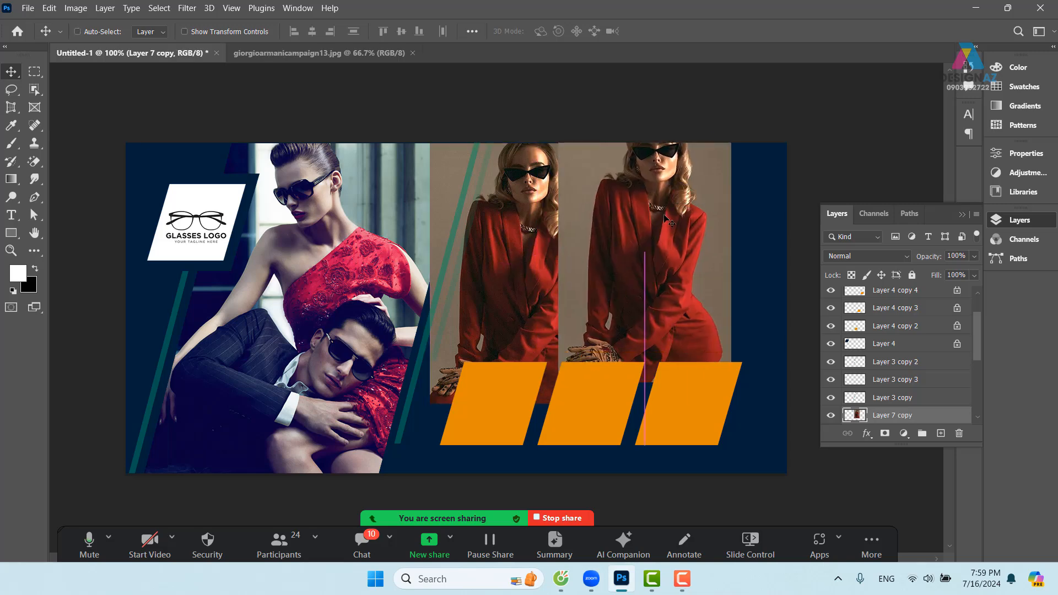
pyautogui.hotkey('ctrl', 'z')
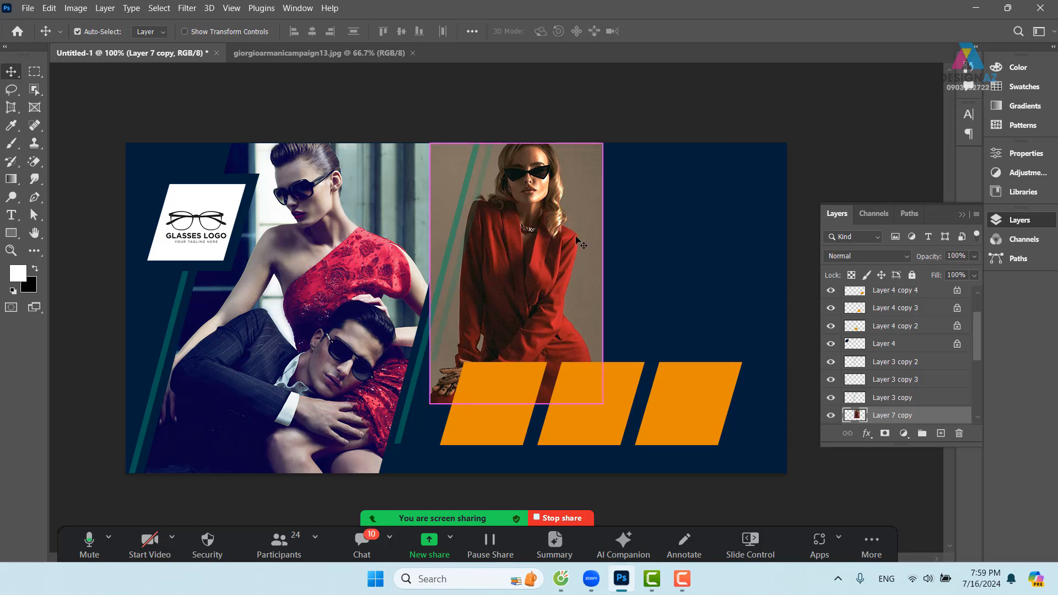
pyautogui.hotkey('ctrl', 't')
pyautogui.rightClick(577, 238)
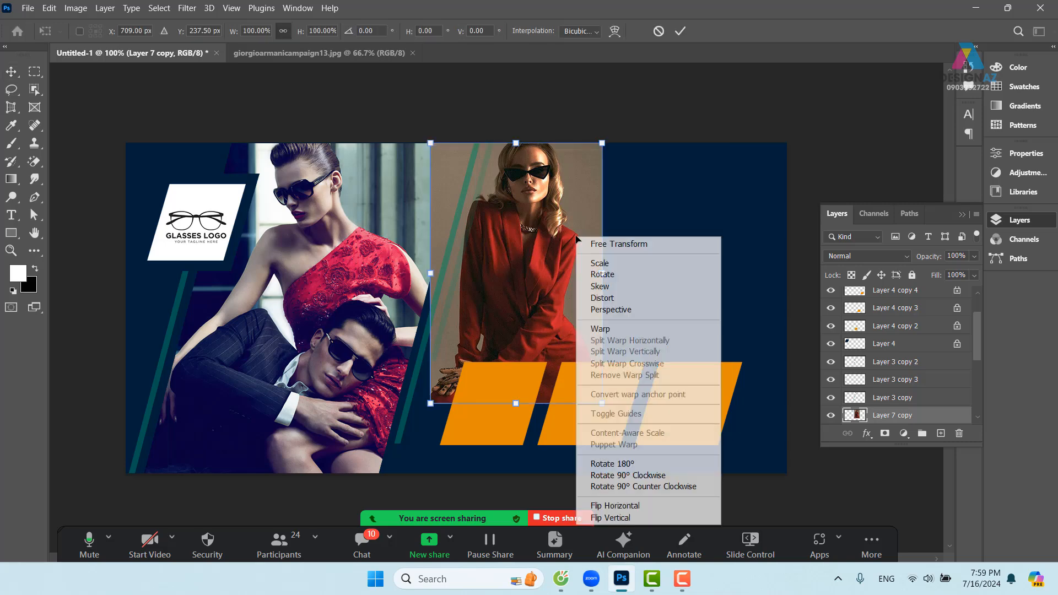
pyautogui.click(649, 510)
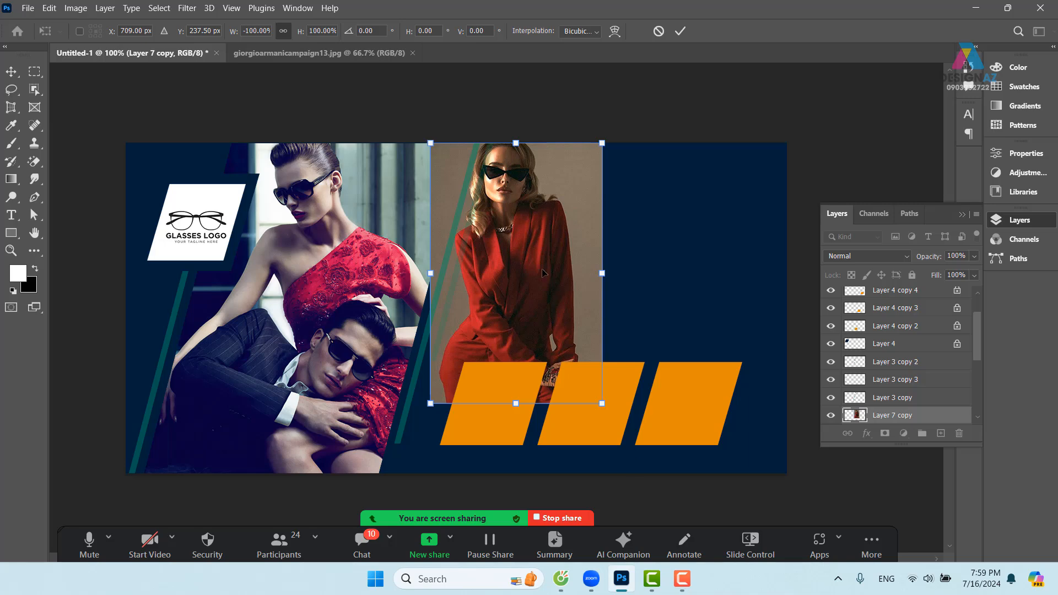
pyautogui.moveTo(514, 267); pyautogui.dragTo(661, 273)
pyautogui.press('Return')
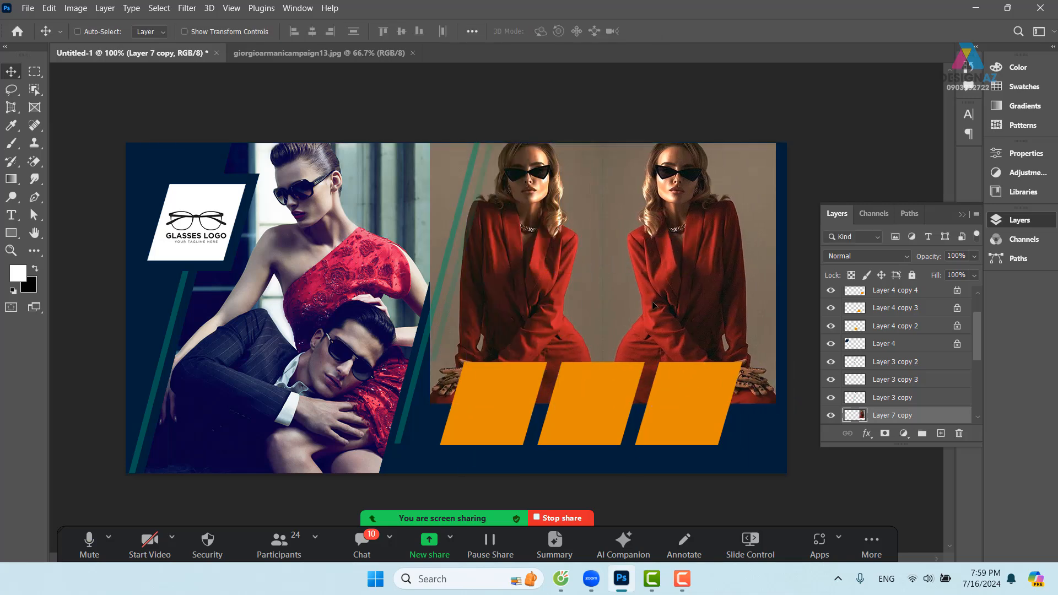
# Examine the seam between the mirrored red-suit photos and the extended lower-left area of the couple photo up close.
pyautogui.moveTo(733, 380); pyautogui.dragTo(673, 359)
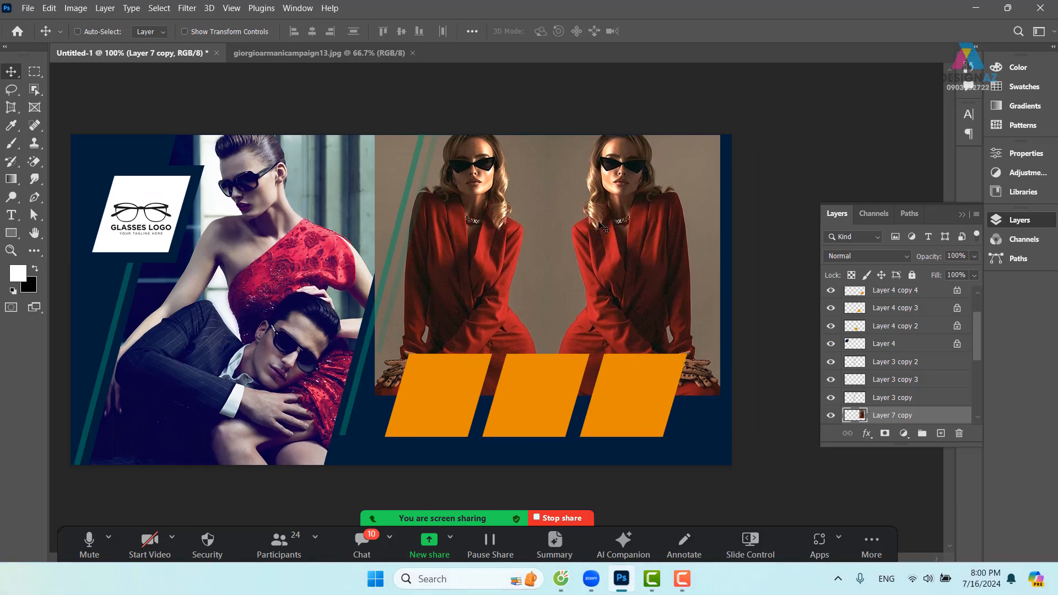
pyautogui.press('ctrl')
pyautogui.scroll(4, 605, 303)
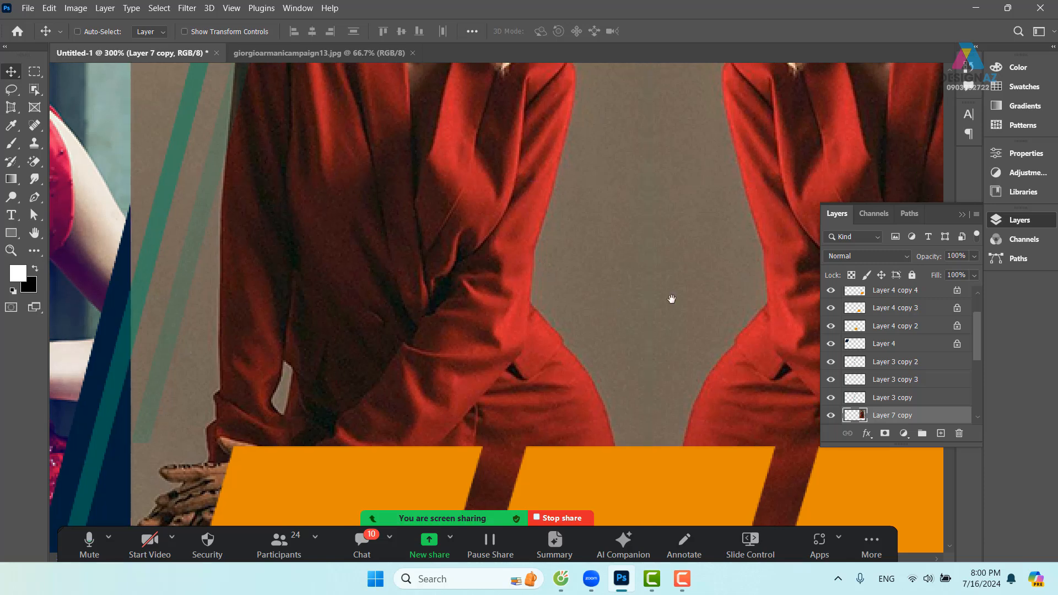
pyautogui.moveTo(673, 300); pyautogui.dragTo(428, 419)
pyautogui.scroll(5, 507, 406)
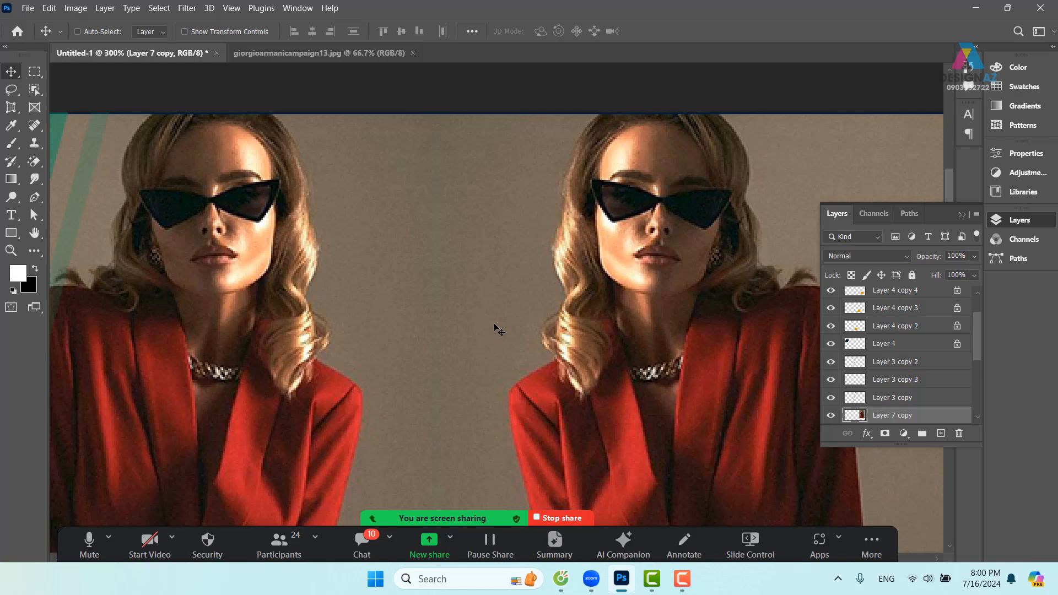
pyautogui.scroll(-10, 499, 330)
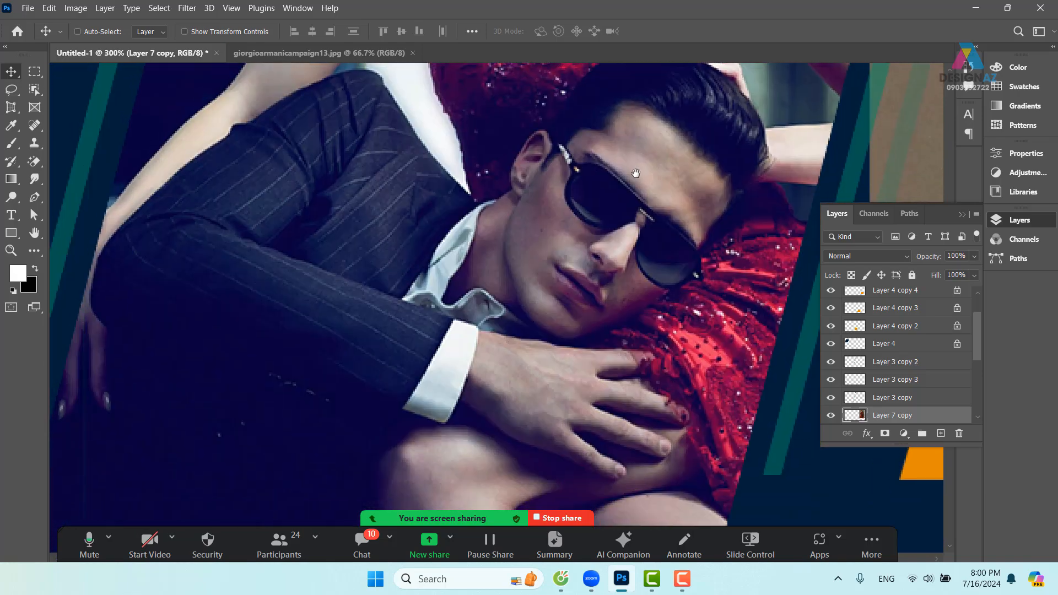
pyautogui.moveTo(636, 173); pyautogui.dragTo(656, 167)
pyautogui.moveTo(226, 417); pyautogui.dragTo(295, 396)
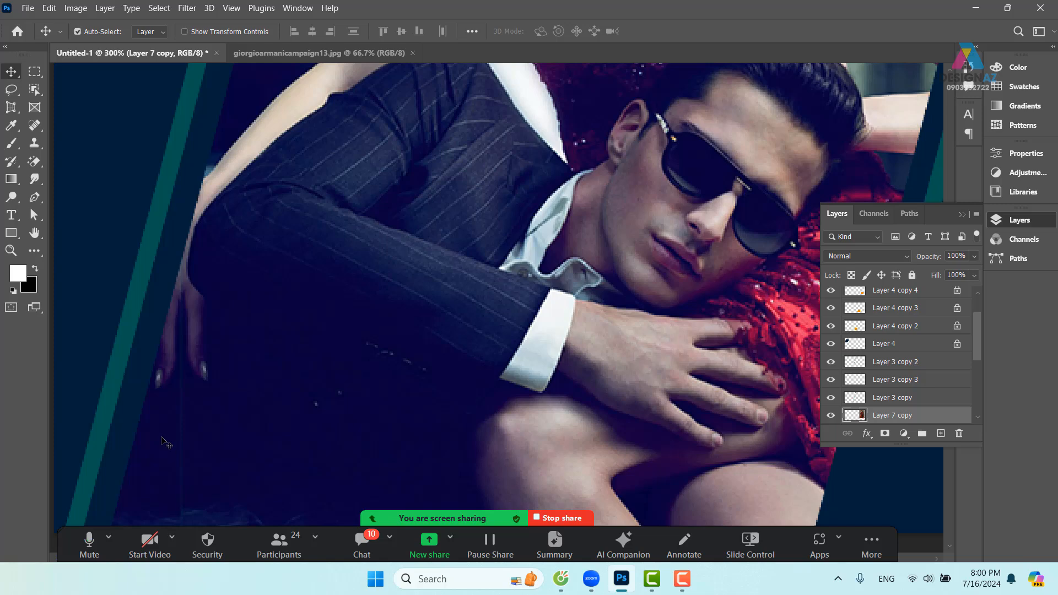
pyautogui.scroll(-4, 163, 440)
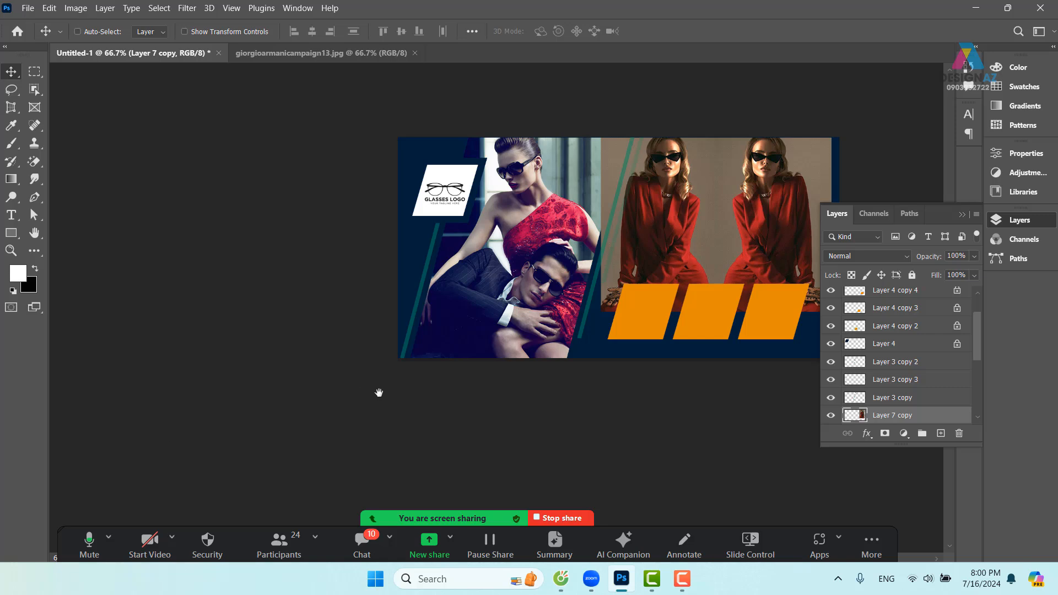
# Delete both red-suit photo layers, Layer 7 copy and Layer 7, from the banner.
pyautogui.rightClick(700, 265)
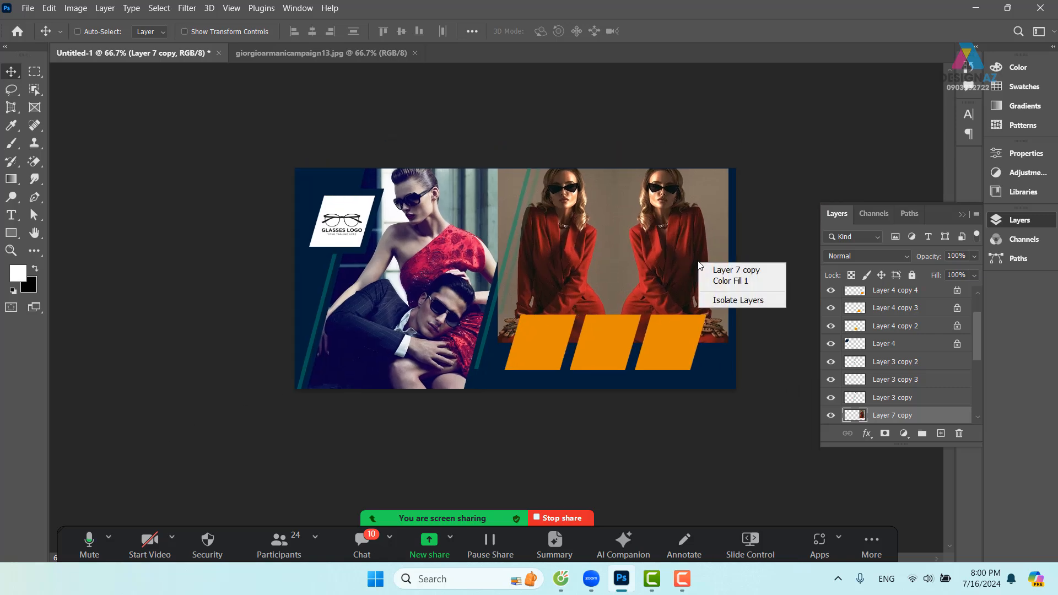
pyautogui.click(712, 270)
pyautogui.press('Delete')
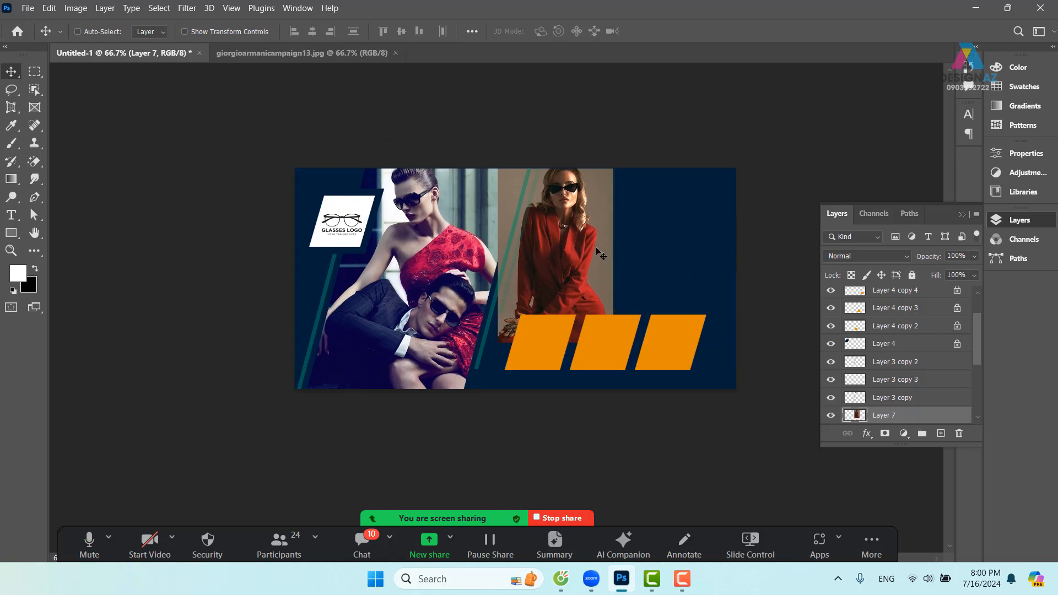
pyautogui.rightClick(598, 253)
pyautogui.click(616, 254)
pyautogui.press('Delete')
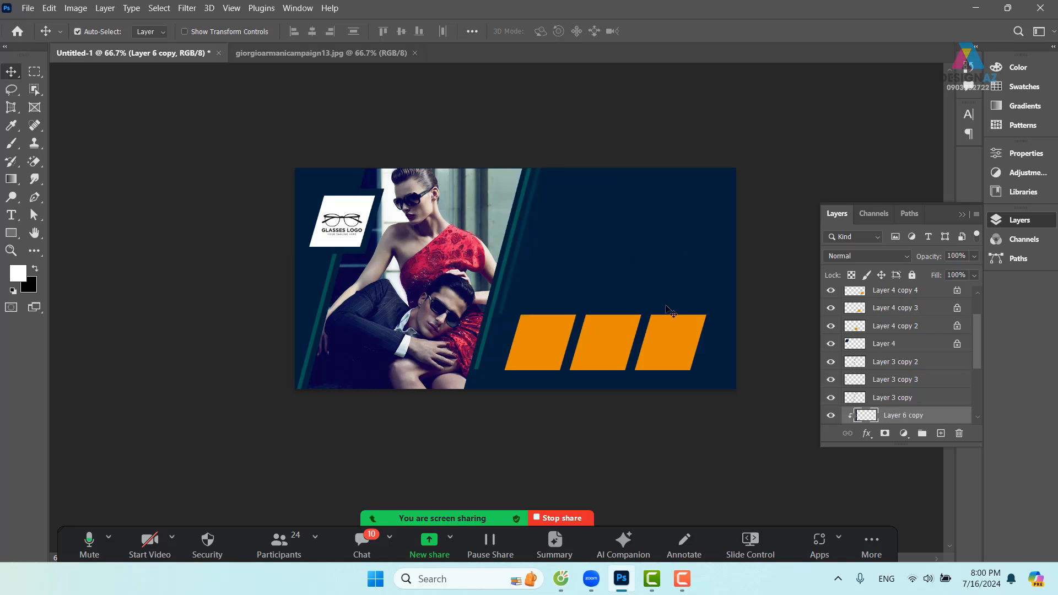
# Open the glasses images 15d33faf148e6cb507afed114fd76dea and 032b57649b6705f4bb9d41a29b579291 together from the Ảnh kính mắt folder.
pyautogui.hotkey('ctrl', '+')
pyautogui.moveTo(673, 310); pyautogui.dragTo(461, 347)
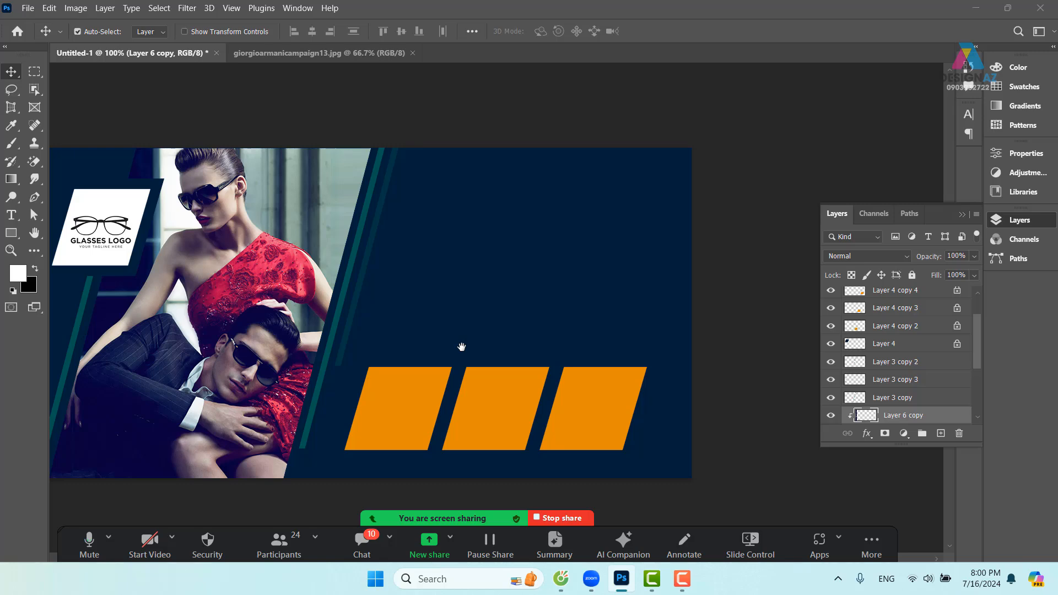
pyautogui.hotkey('ctrl', 'o')
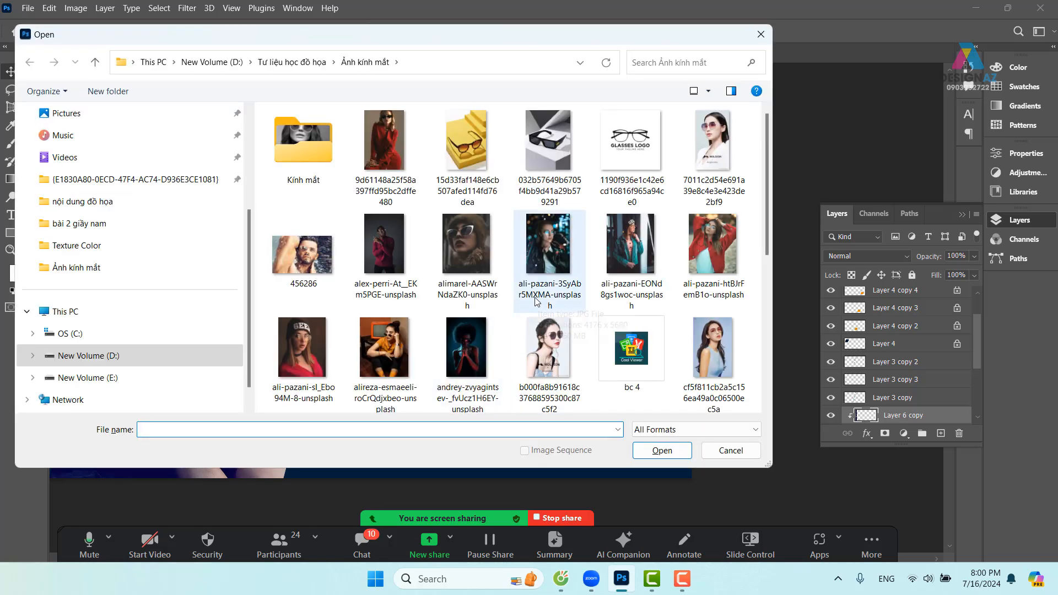
pyautogui.scroll(-1, 534, 300)
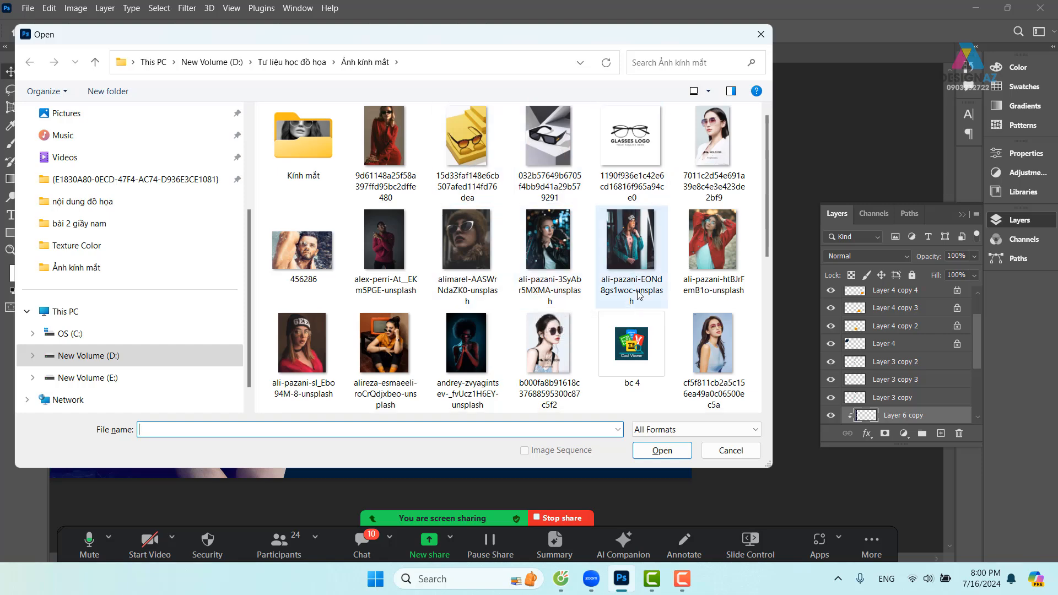
pyautogui.scroll(-5, 638, 296)
pyautogui.scroll(1, 639, 297)
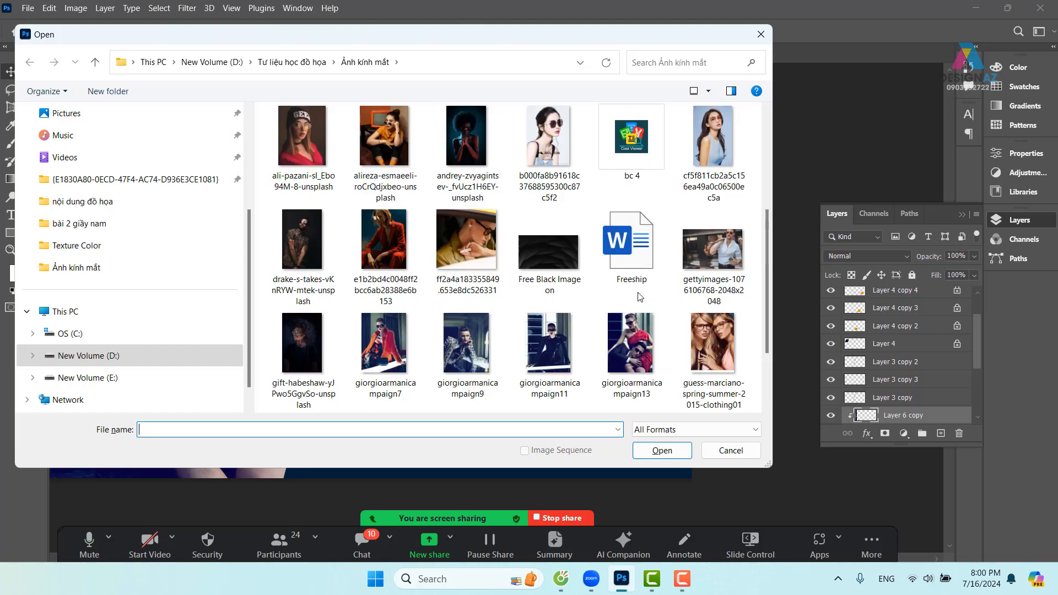
pyautogui.scroll(1, 641, 297)
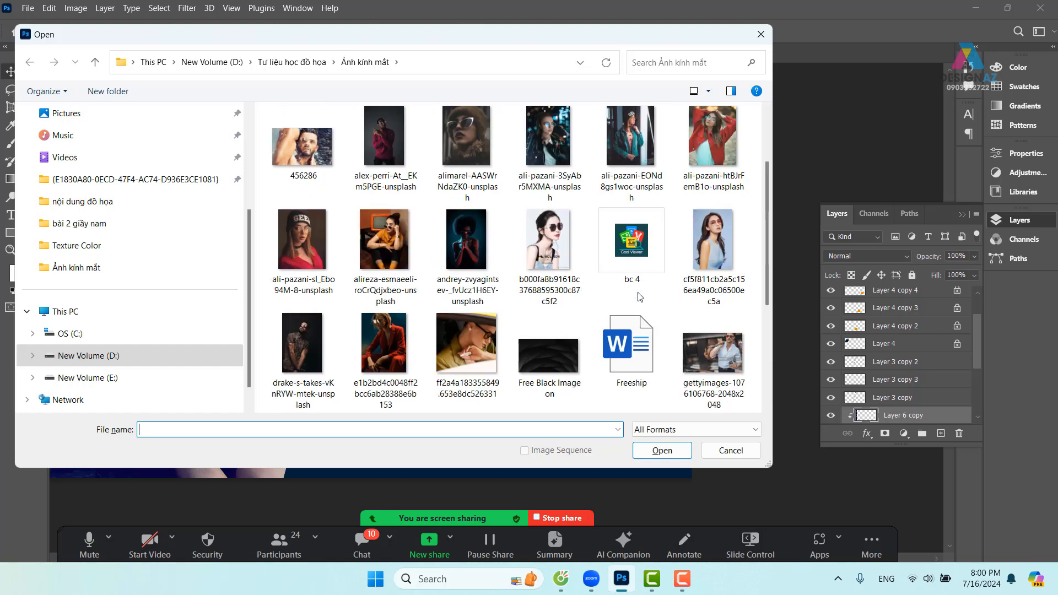
pyautogui.scroll(1, 640, 297)
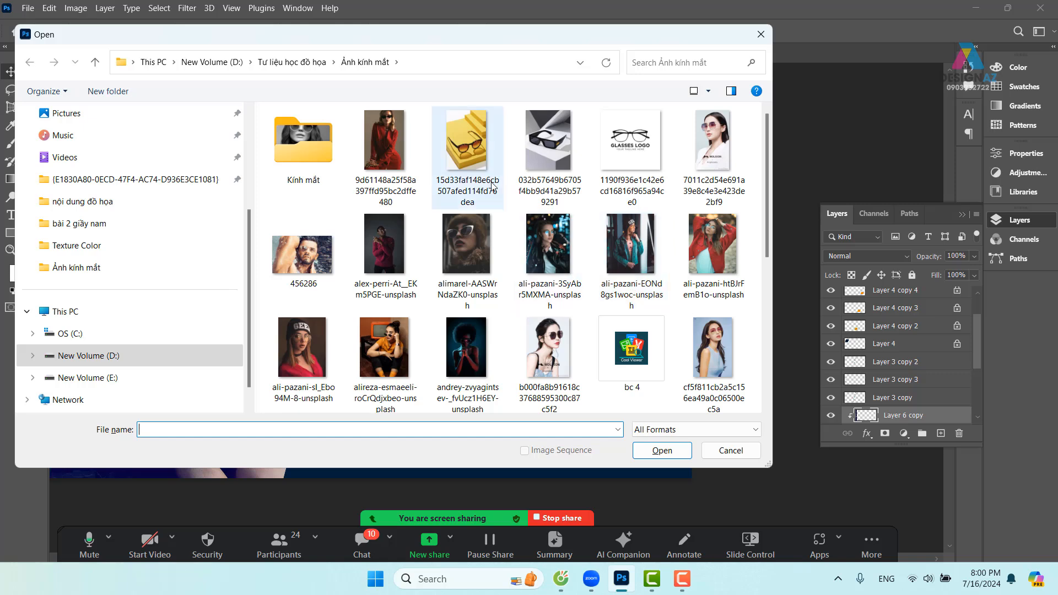
pyautogui.doubleClick(317, 154)
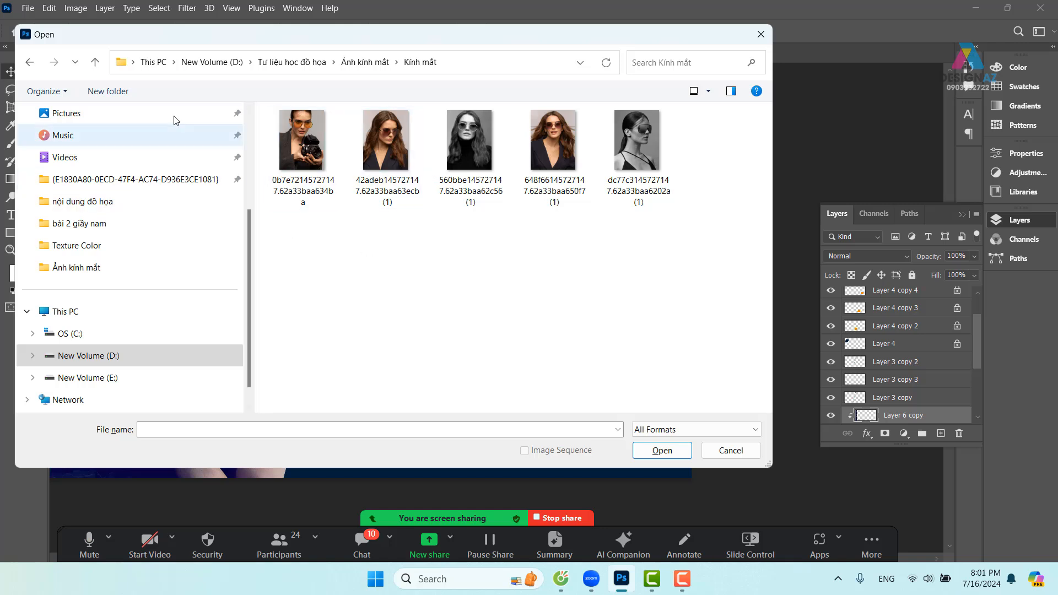
pyautogui.click(29, 61)
pyautogui.click(490, 163)
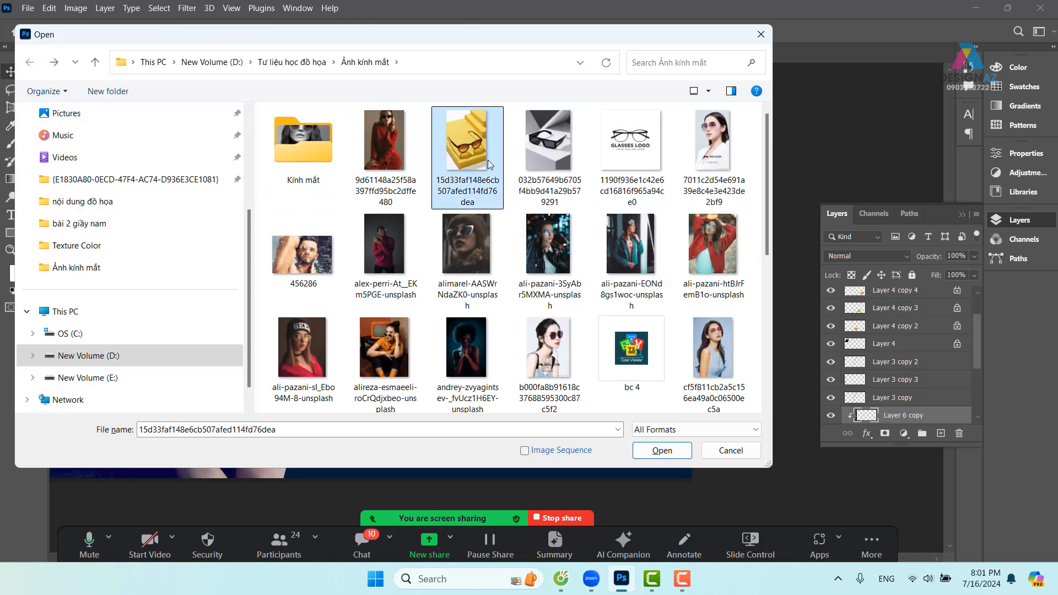
pyautogui.keyDown('ctrl'); pyautogui.click(547, 177); pyautogui.keyUp('ctrl')
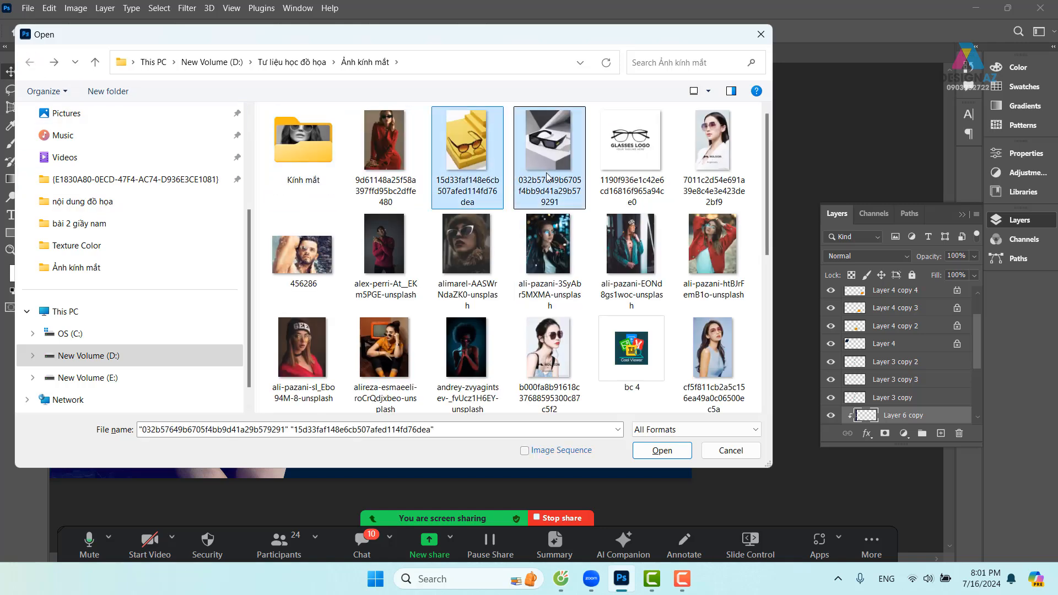
pyautogui.click(673, 453)
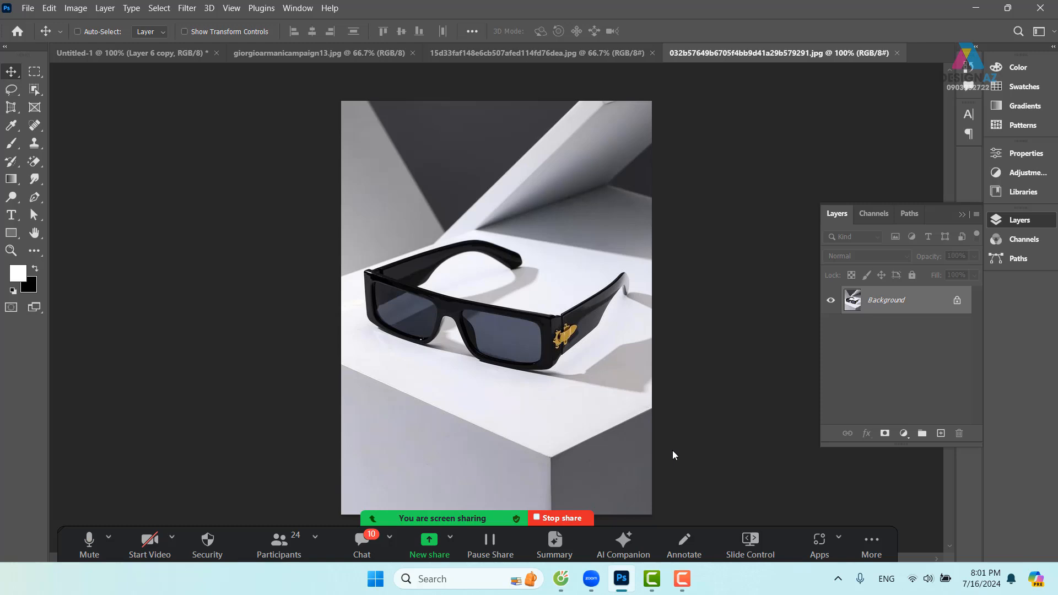
# Copy the whole yellow glasses image 15d33faf148e6cb507afed114fd76dea and return to the Untitled-1 banner.
pyautogui.click(535, 53)
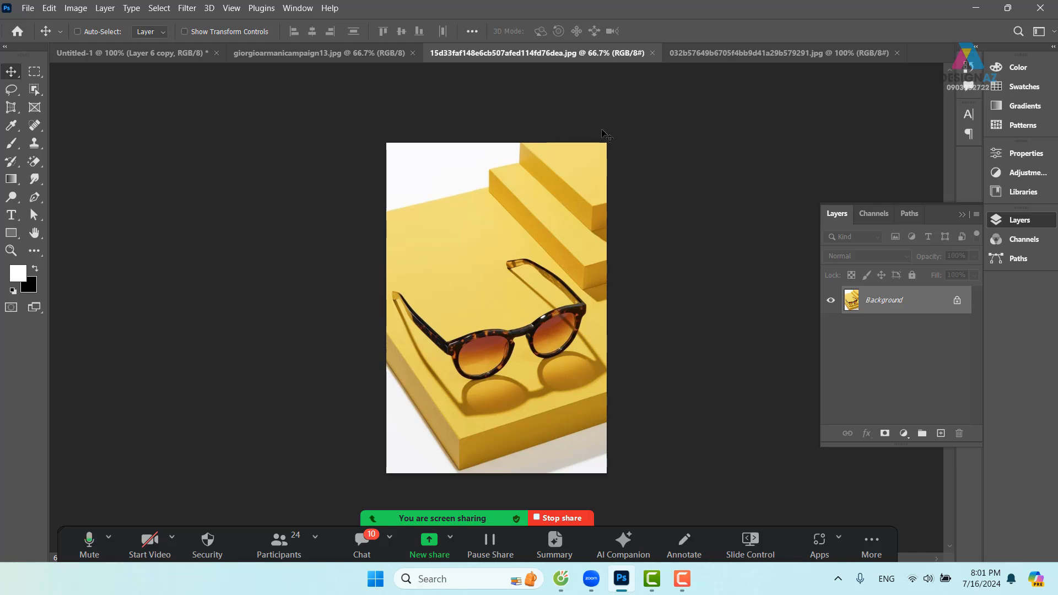
pyautogui.hotkey('ctrl', 'a')
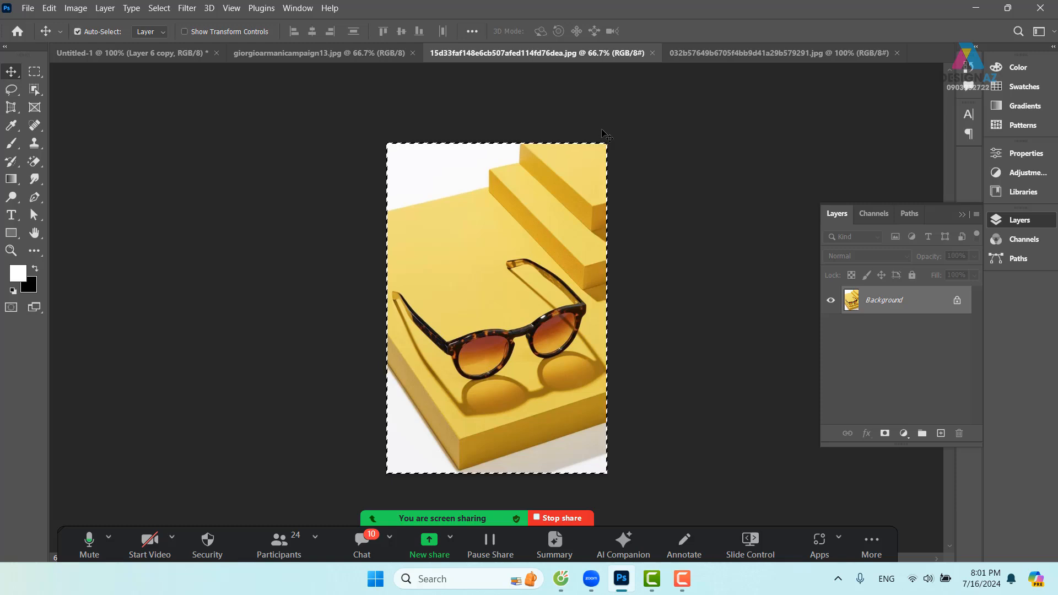
pyautogui.click(142, 55)
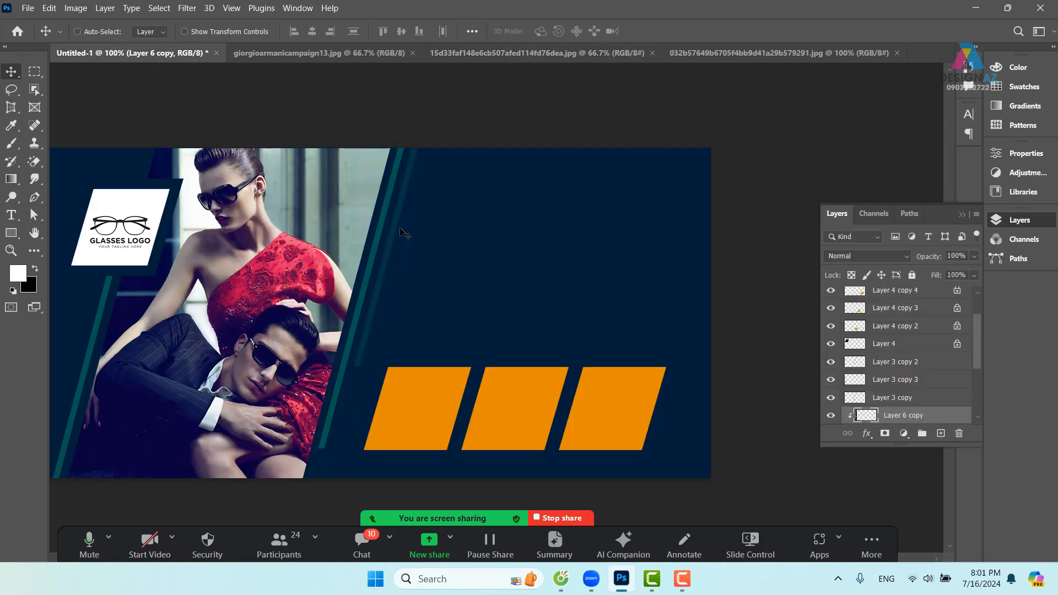
# Paste the yellow glasses image directly above the middle orange shape's layer, Layer 4 copy 3, and move it over that shape.
pyautogui.rightClick(629, 402)
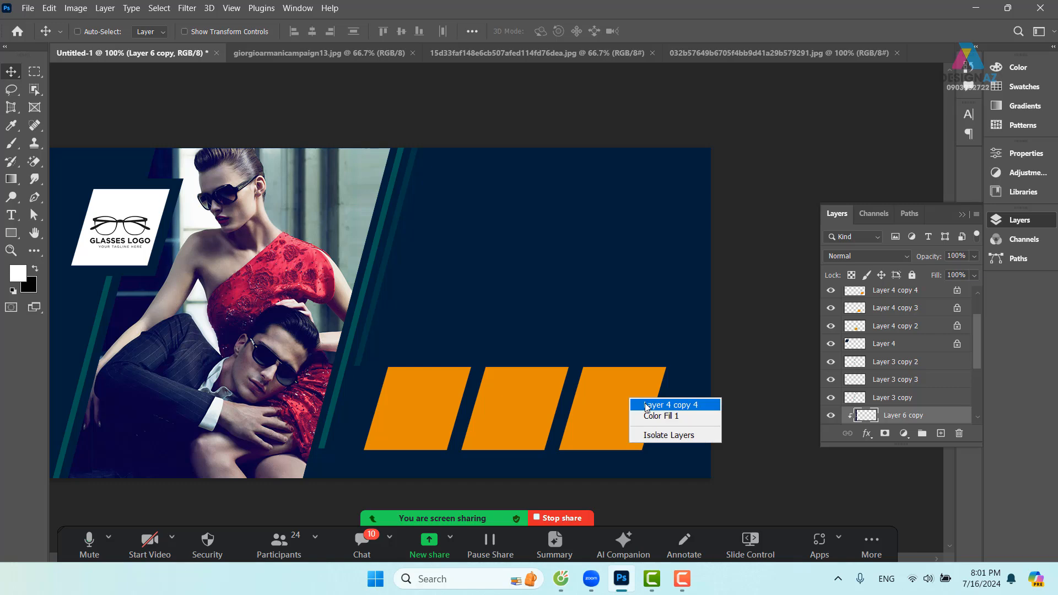
pyautogui.click(645, 403)
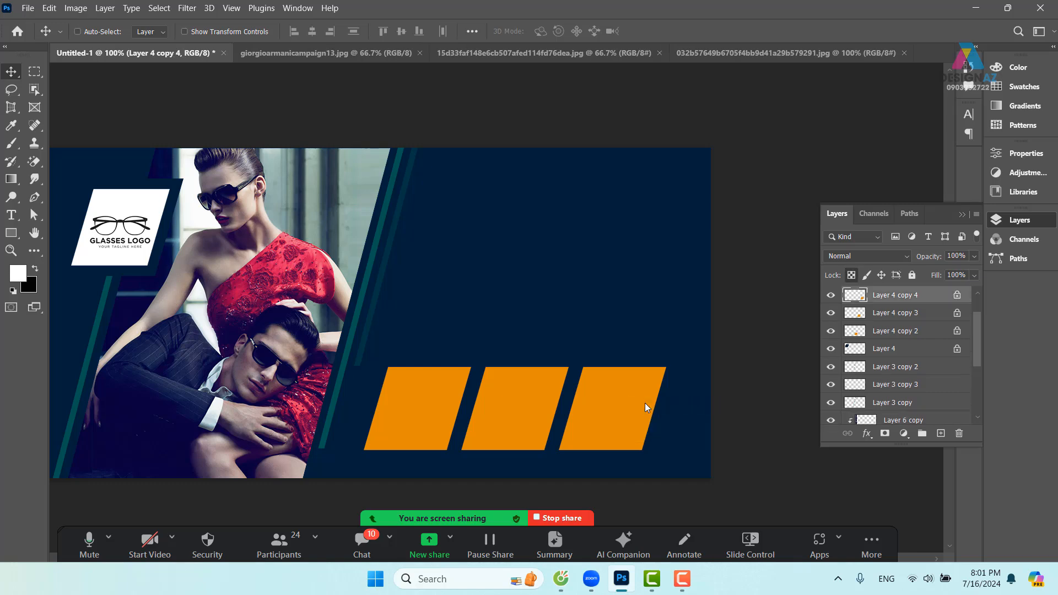
pyautogui.rightClick(498, 399)
pyautogui.click(507, 402)
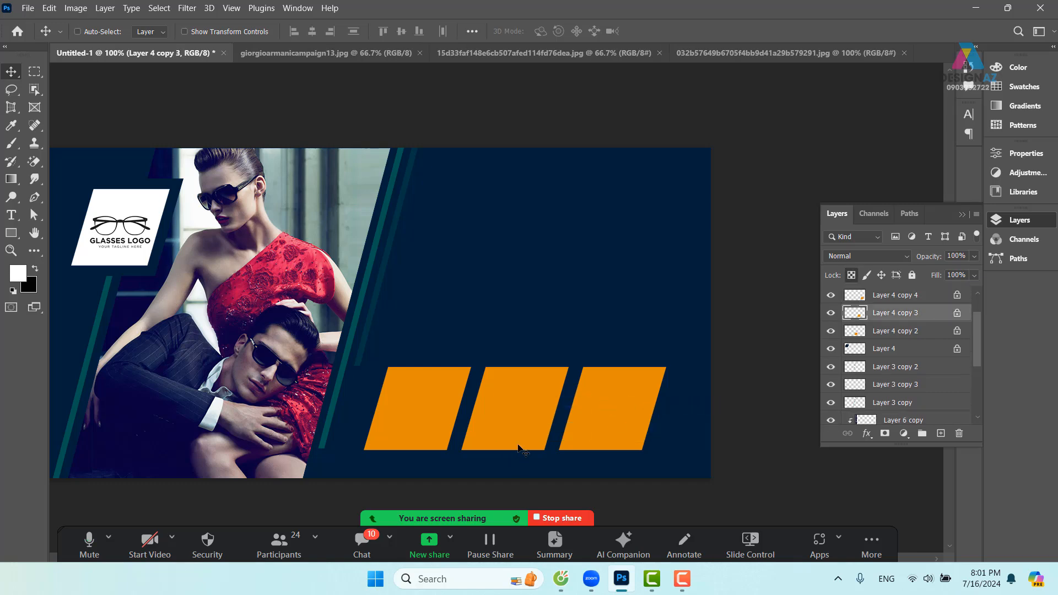
pyautogui.rightClick(524, 397)
pyautogui.click(545, 405)
pyautogui.rightClick(522, 393)
pyautogui.click(549, 402)
pyautogui.hotkey('ctrl', 'v')
pyautogui.moveTo(515, 427); pyautogui.dragTo(554, 361)
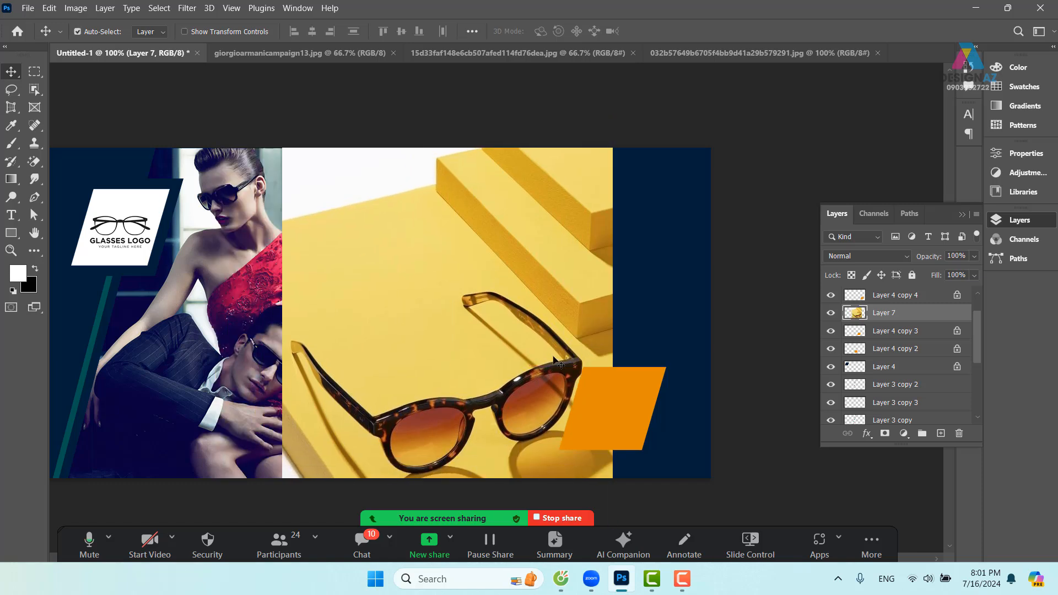
# Clip the yellow glasses image to the middle orange shape, scale it to about 34%, and position the glasses inside the shape.
pyautogui.hotkey('ctrl', 'alt', 'g')
pyautogui.hotkey('ctrl', 't')
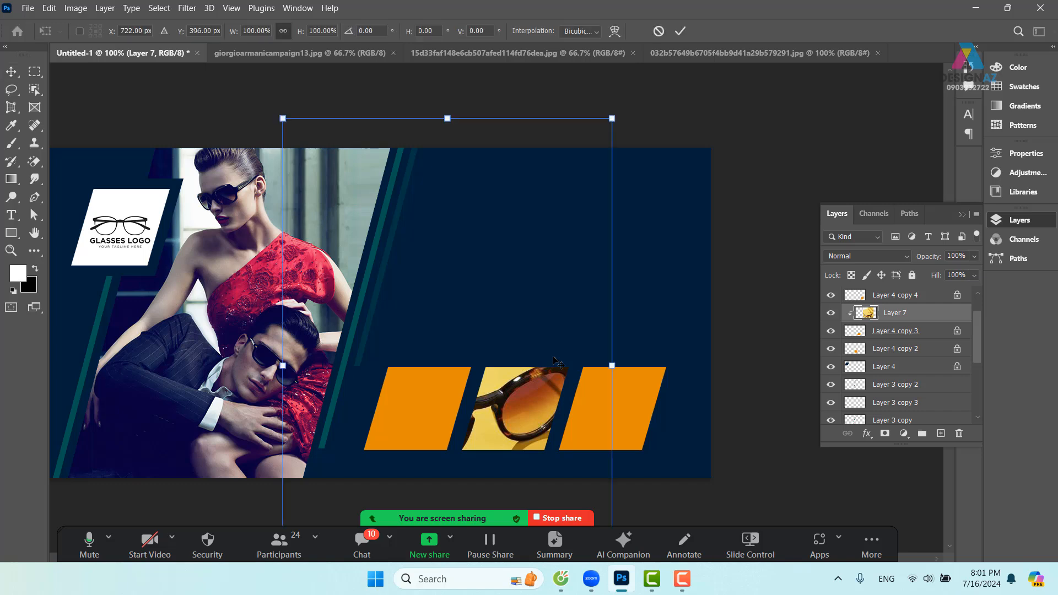
pyautogui.moveTo(612, 119); pyautogui.dragTo(518, 344)
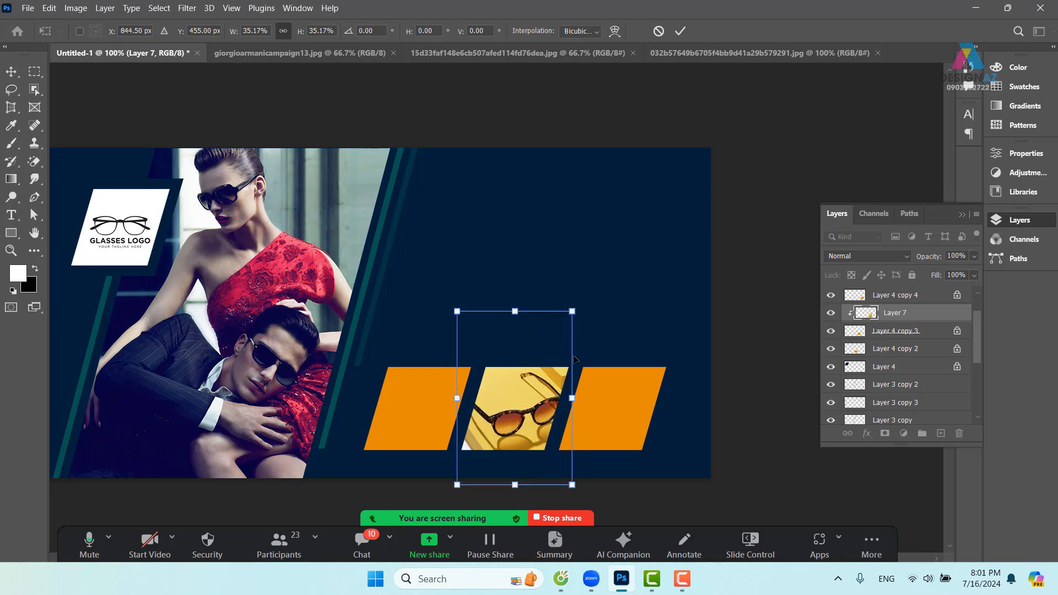
pyautogui.moveTo(457, 312); pyautogui.dragTo(461, 317)
pyautogui.moveTo(572, 317); pyautogui.dragTo(569, 320)
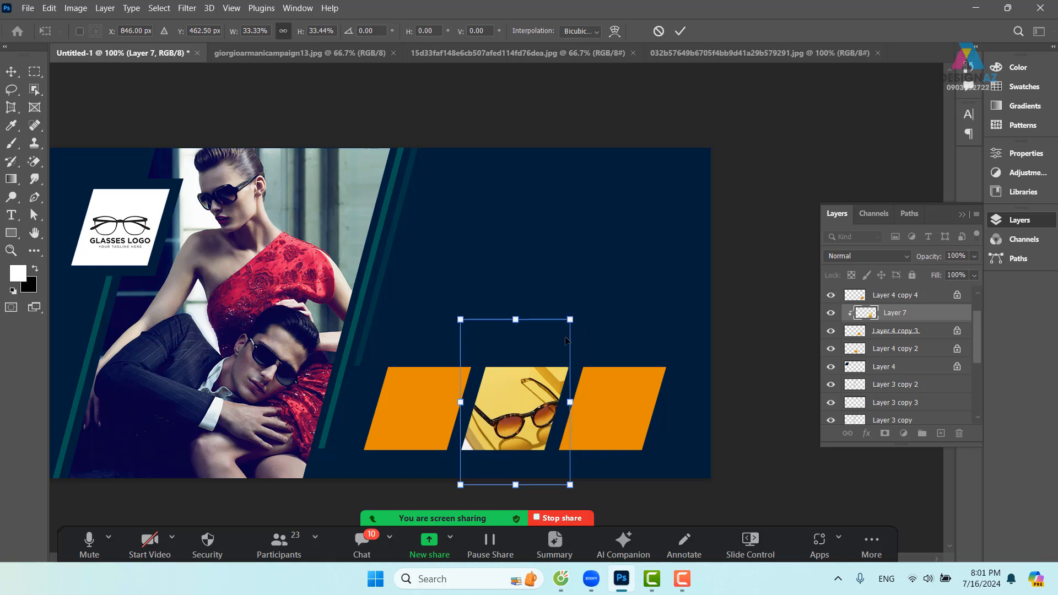
pyautogui.moveTo(514, 414)
pyautogui.mouseDown()
pyautogui.moveTo(513, 393)
pyautogui.moveTo(516, 422)
pyautogui.mouseUp()
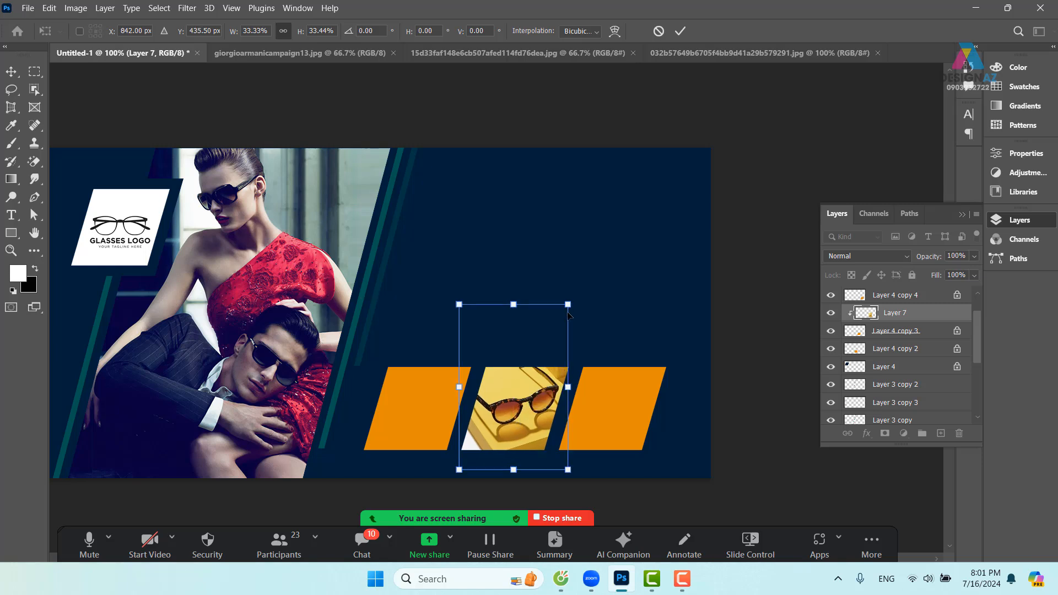
pyautogui.moveTo(568, 304); pyautogui.dragTo(571, 300)
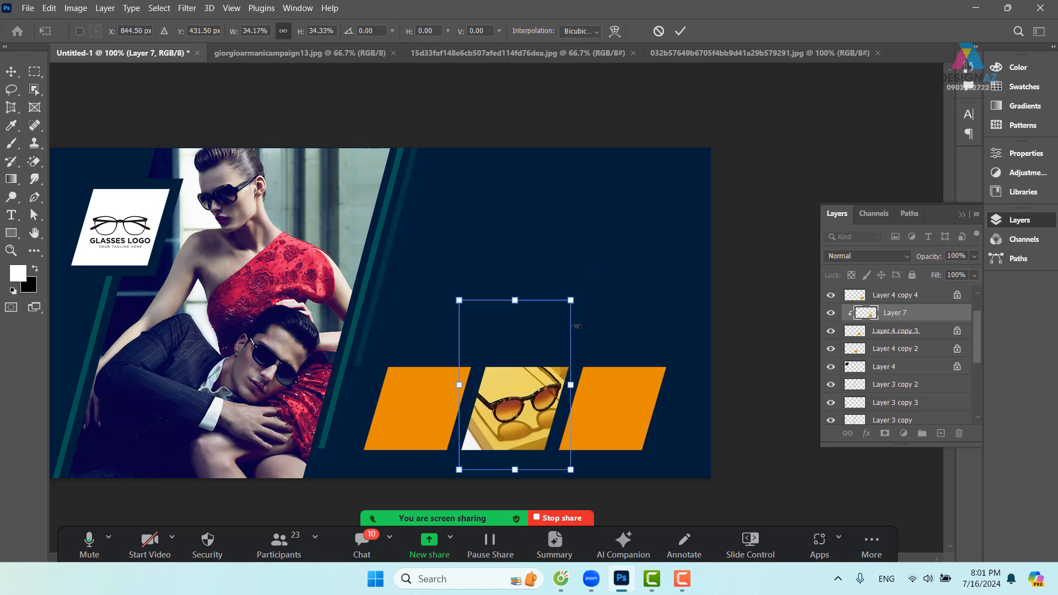
pyautogui.press('Return')
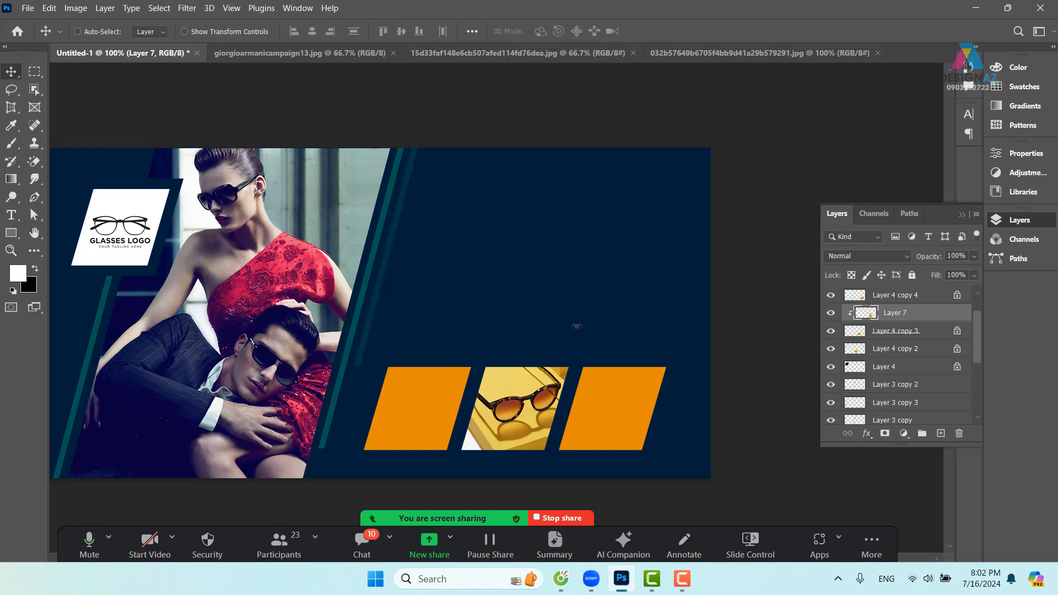
# Close the yellow glasses file, copy the whole black glasses image 032b57649b6705f4bb9d41a29b579291, and return to the Untitled-1 banner.
pyautogui.click(771, 53)
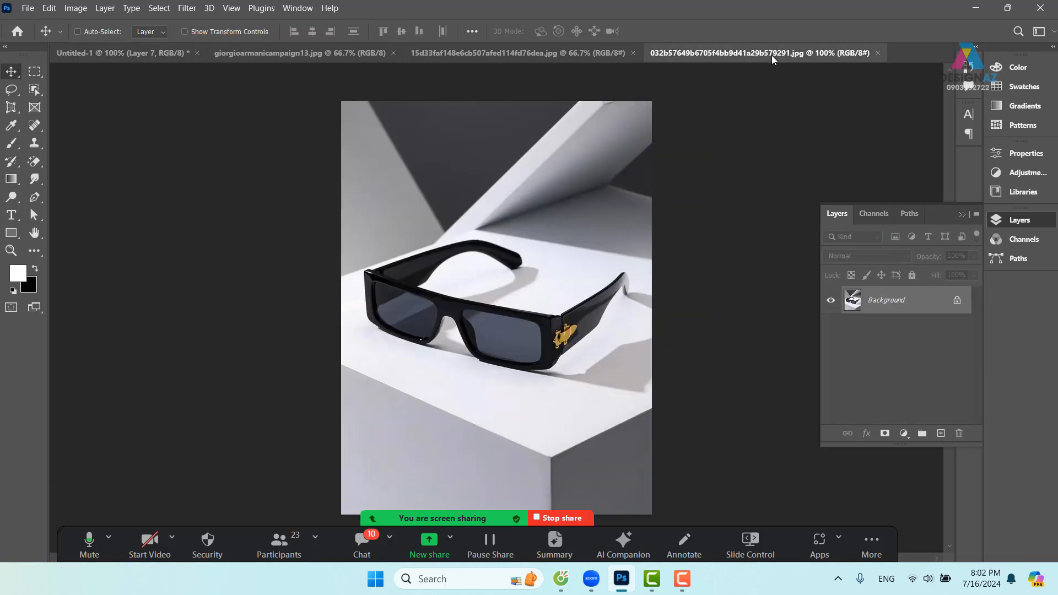
pyautogui.click(633, 49)
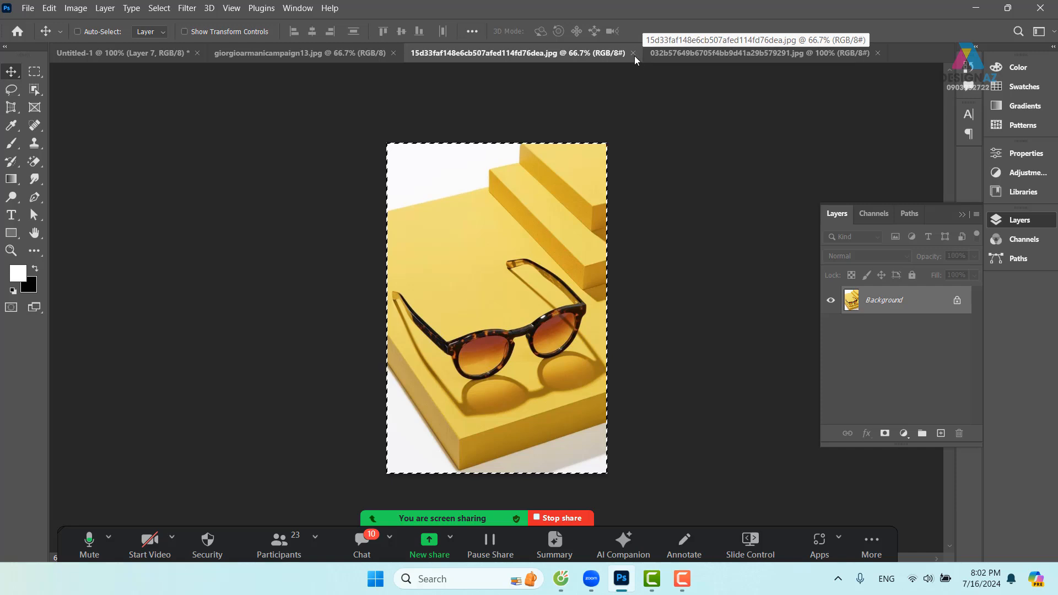
pyautogui.click(633, 53)
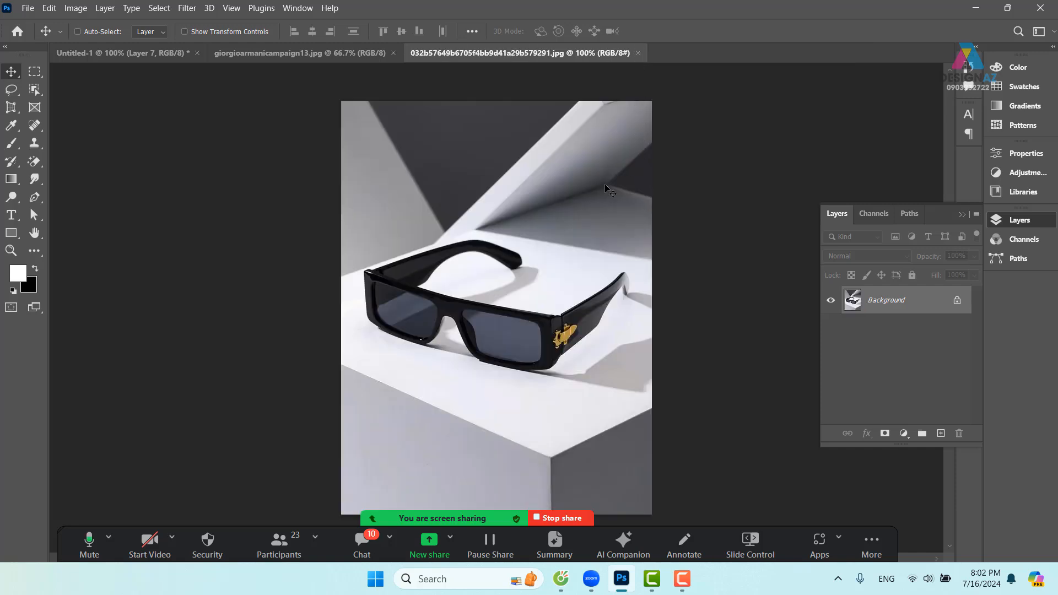
pyautogui.hotkey('ctrl', 'a')
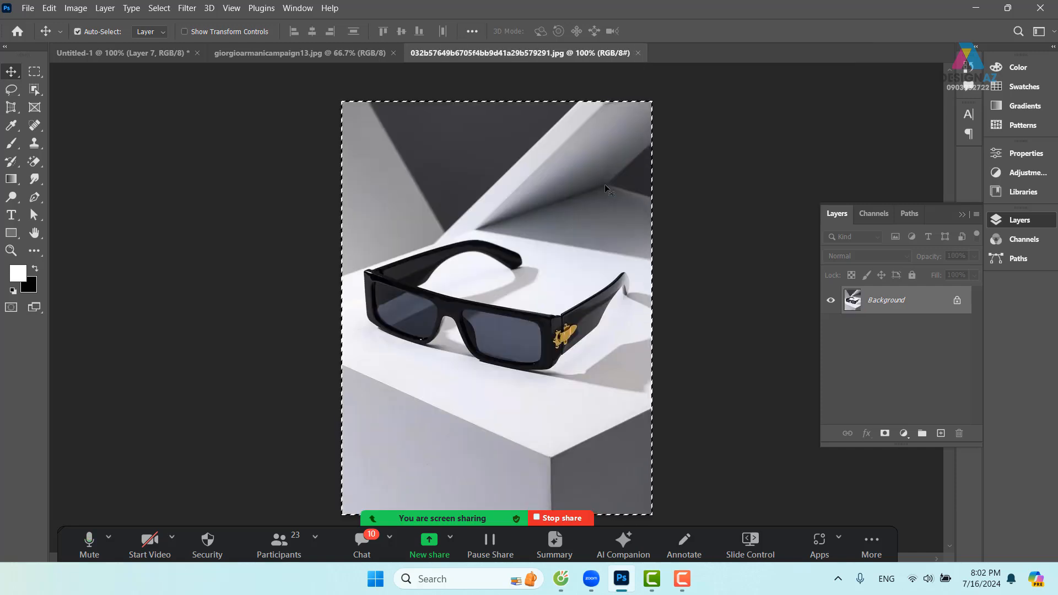
pyautogui.click(144, 55)
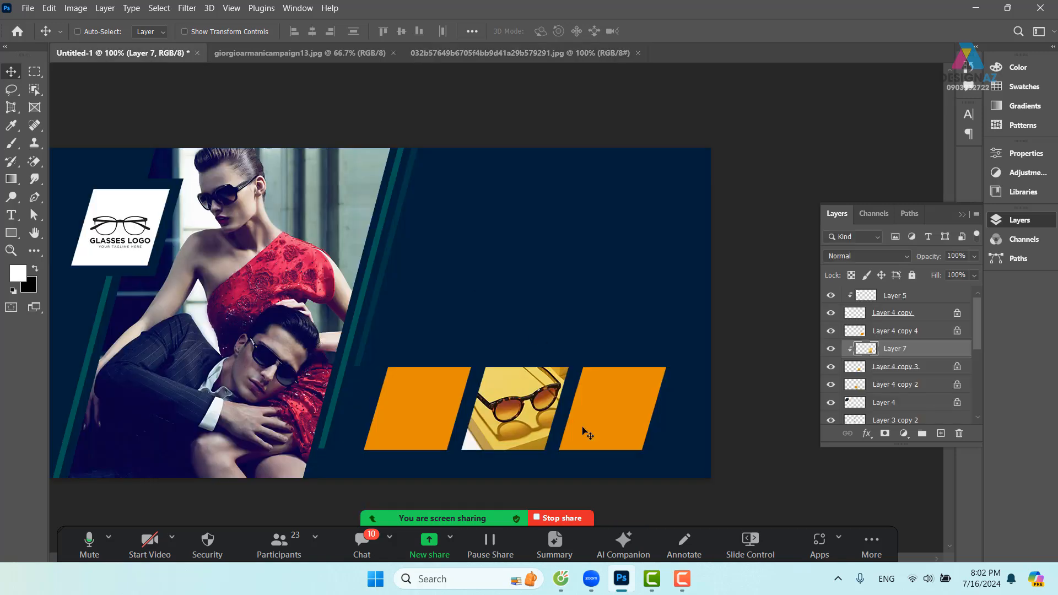
# Paste the black glasses image above the rightmost orange shape's layer, Layer 4 copy 4, and clip it to that shape.
pyautogui.rightClick(617, 401)
pyautogui.click(639, 405)
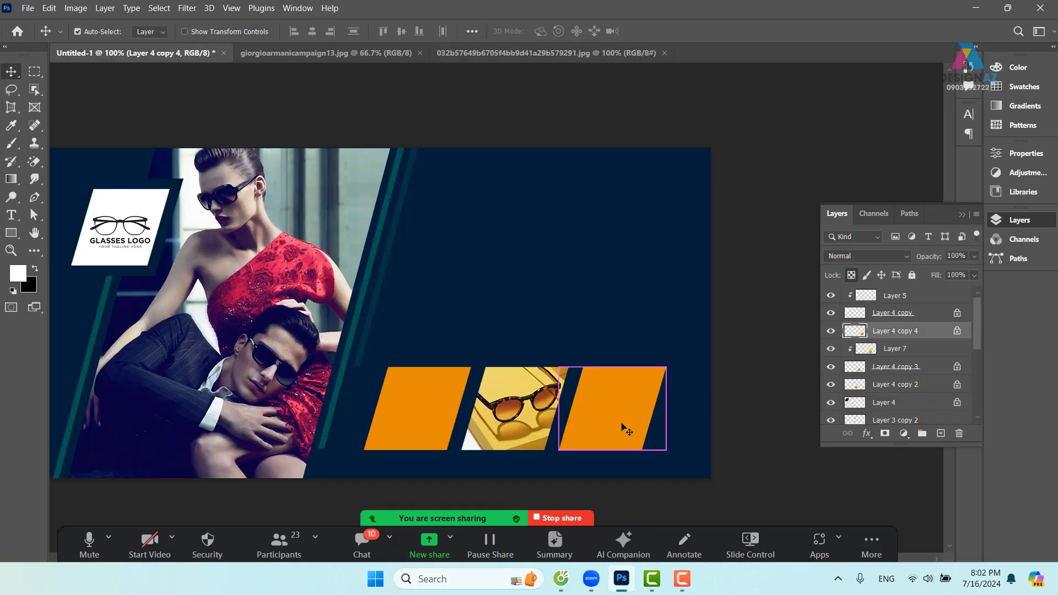
pyautogui.hotkey('ctrl', 'v')
pyautogui.hotkey('ctrl', 'alt', 'g')
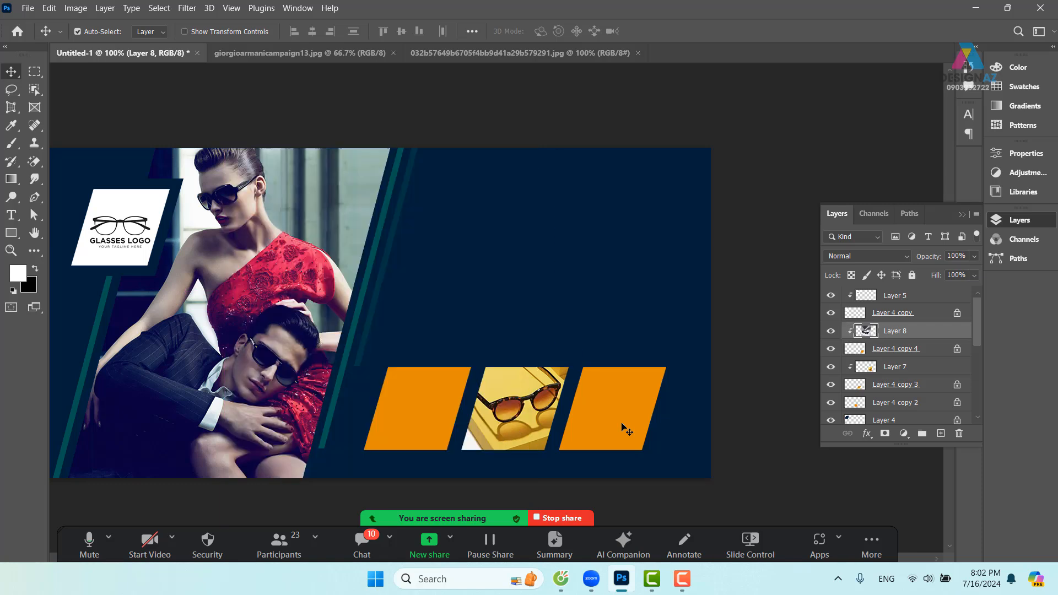
# Move the black glasses image over the rightmost shape and scale it down so the whole pair of glasses fits inside.
pyautogui.moveTo(476, 422); pyautogui.dragTo(642, 416)
pyautogui.hotkey('ctrl', 't')
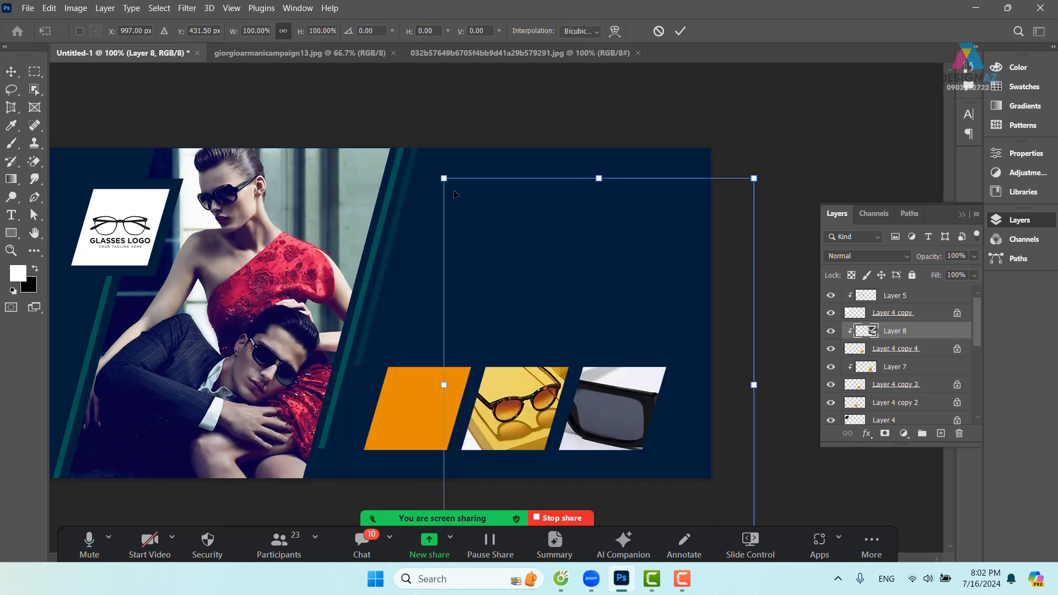
pyautogui.moveTo(451, 191); pyautogui.dragTo(687, 378)
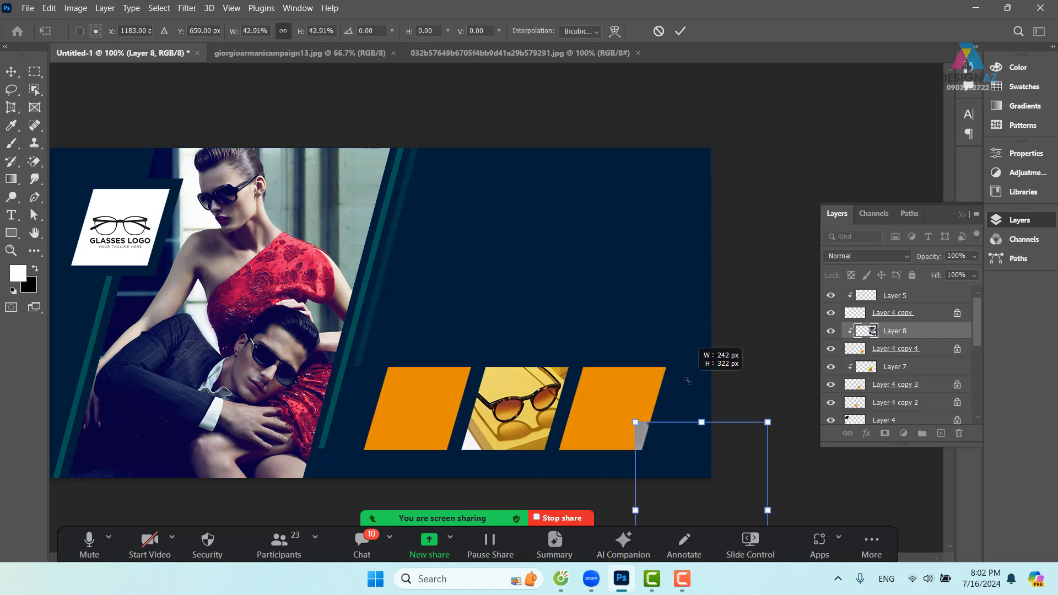
pyautogui.moveTo(717, 471); pyautogui.dragTo(635, 366)
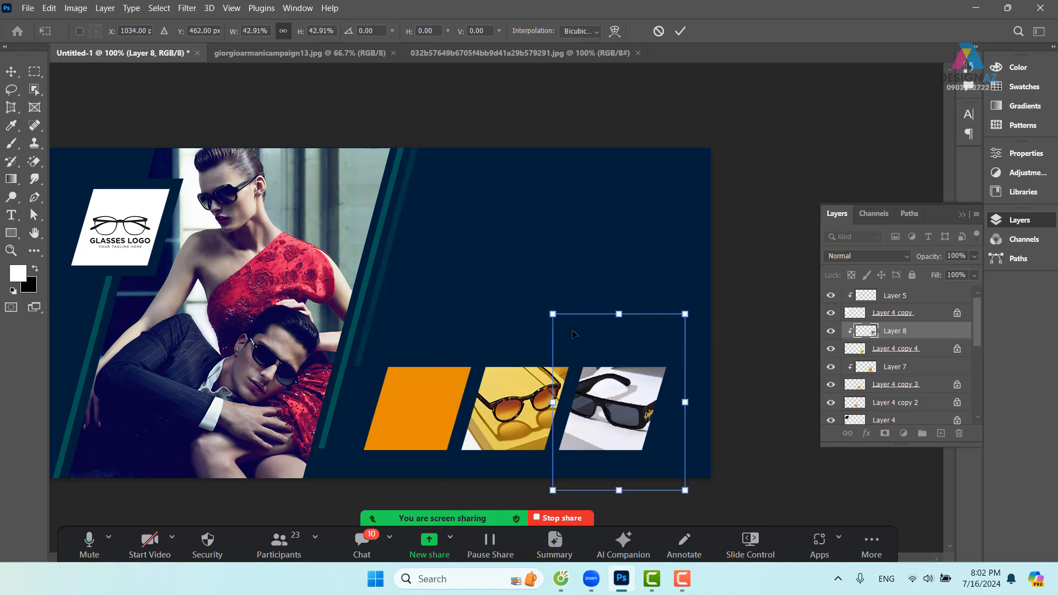
pyautogui.moveTo(553, 312); pyautogui.dragTo(567, 331)
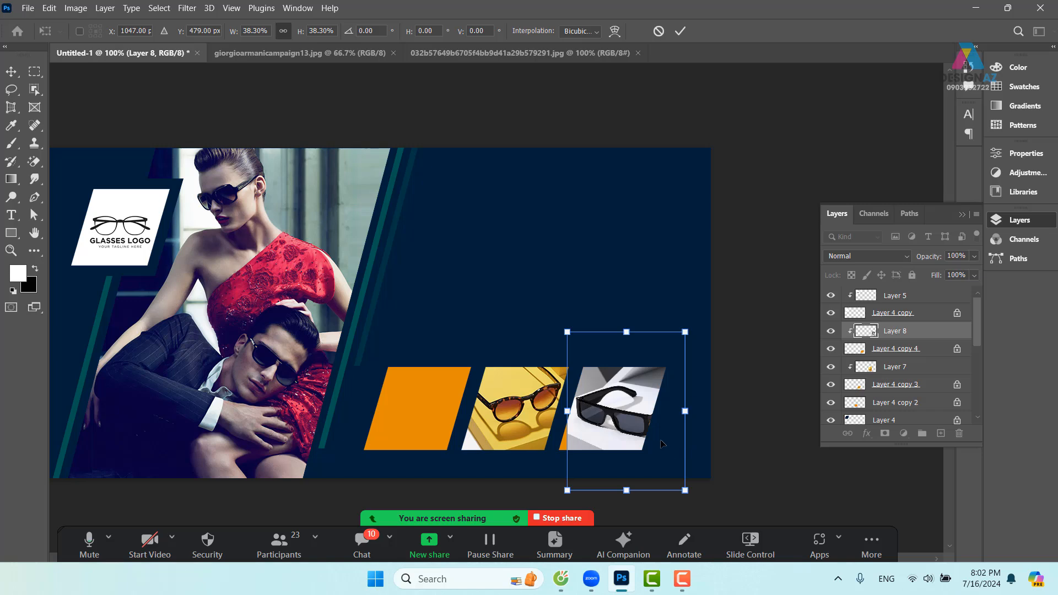
pyautogui.moveTo(661, 443); pyautogui.dragTo(653, 439)
pyautogui.moveTo(680, 328); pyautogui.dragTo(672, 338)
pyautogui.moveTo(626, 403); pyautogui.dragTo(627, 398)
pyautogui.press('Return')
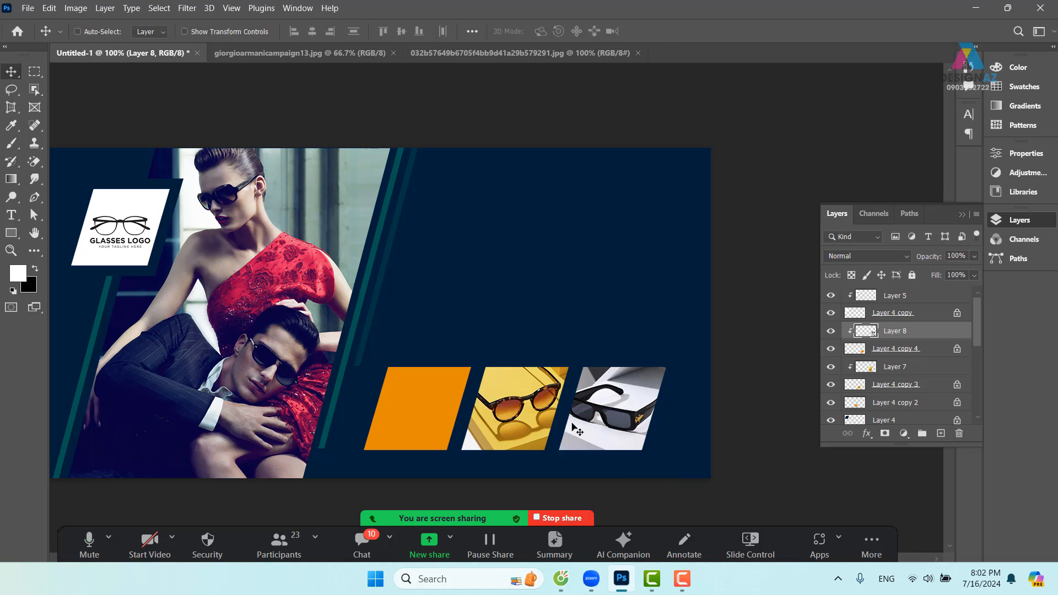
# Select the remaining orange shape's layer, Layer 4 copy 2, and open guess-marciano-spring-summer-2015-clothing01 from the Ảnh kính mắt folder.
pyautogui.rightClick(435, 406)
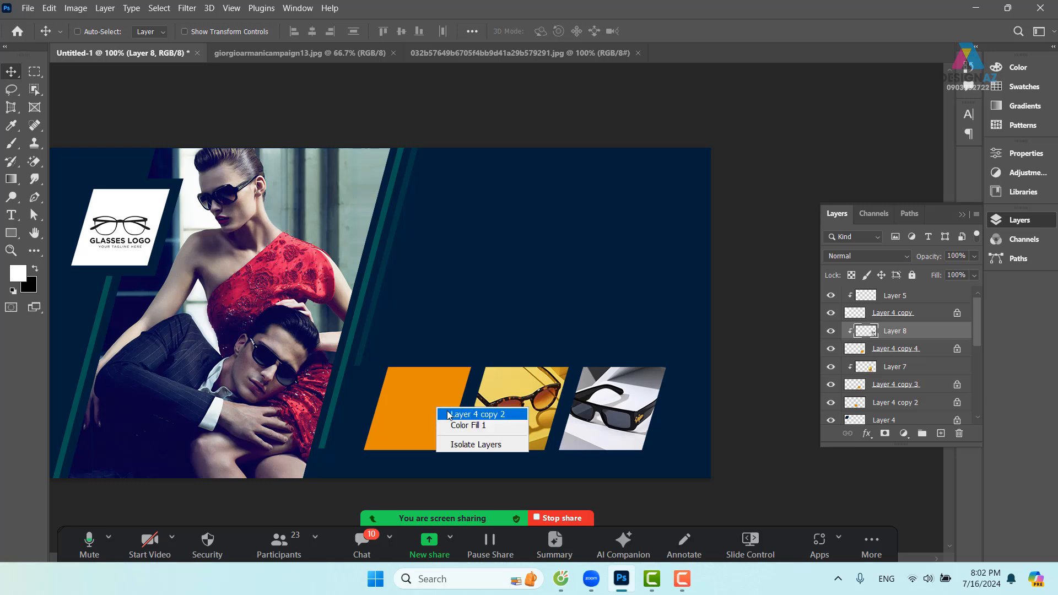
pyautogui.click(449, 411)
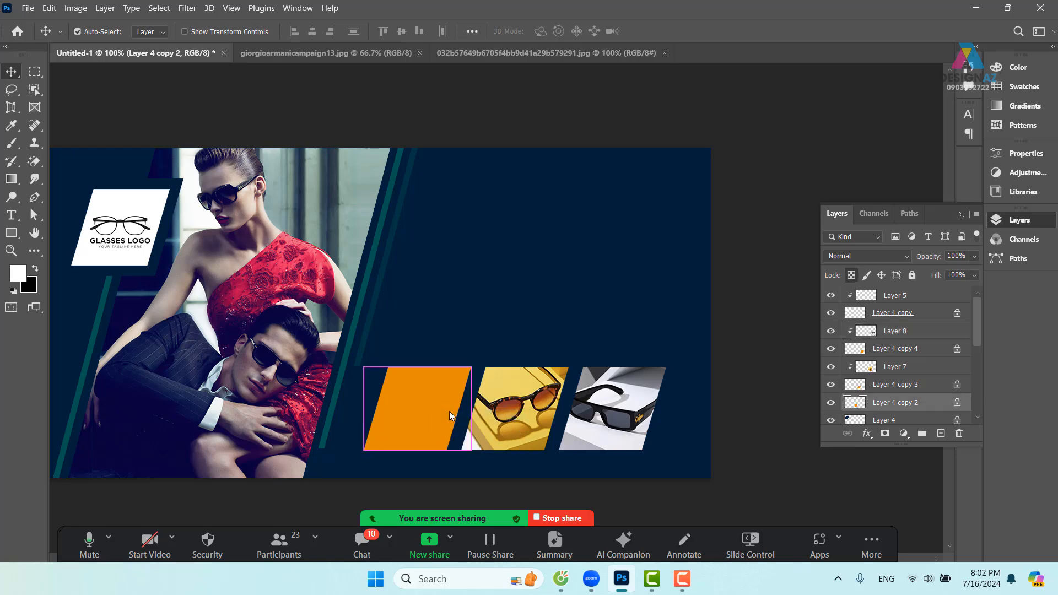
pyautogui.hotkey('ctrl', 'o')
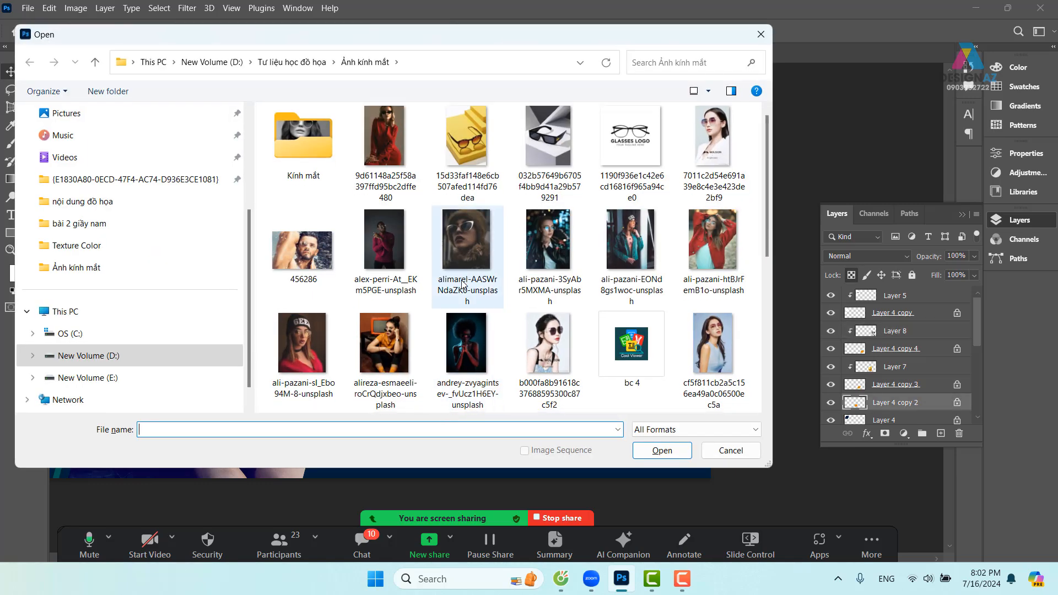
pyautogui.scroll(-1, 463, 299)
pyautogui.scroll(-2, 465, 308)
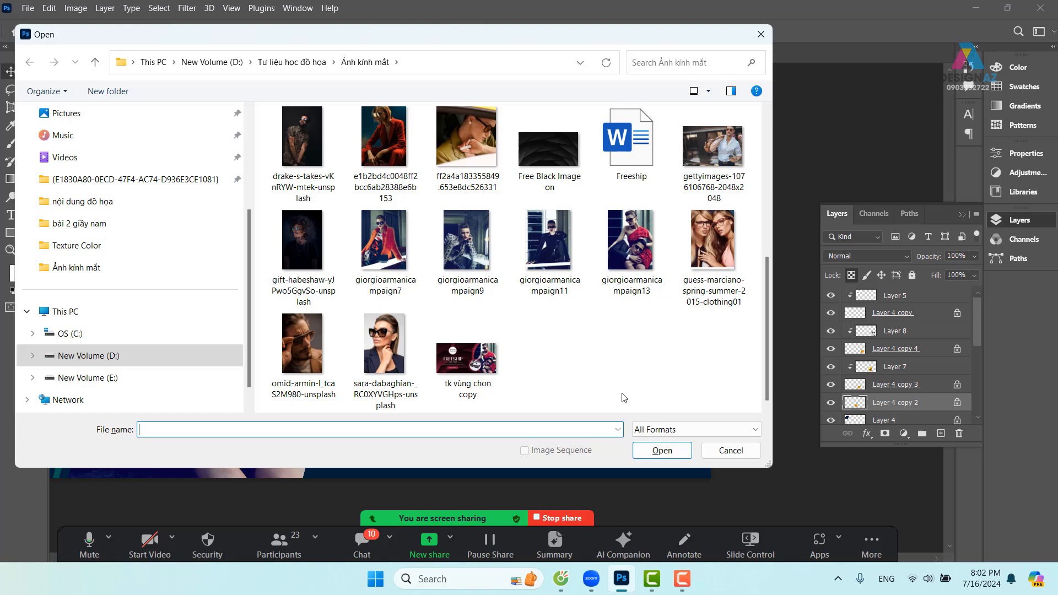
pyautogui.scroll(2, 623, 397)
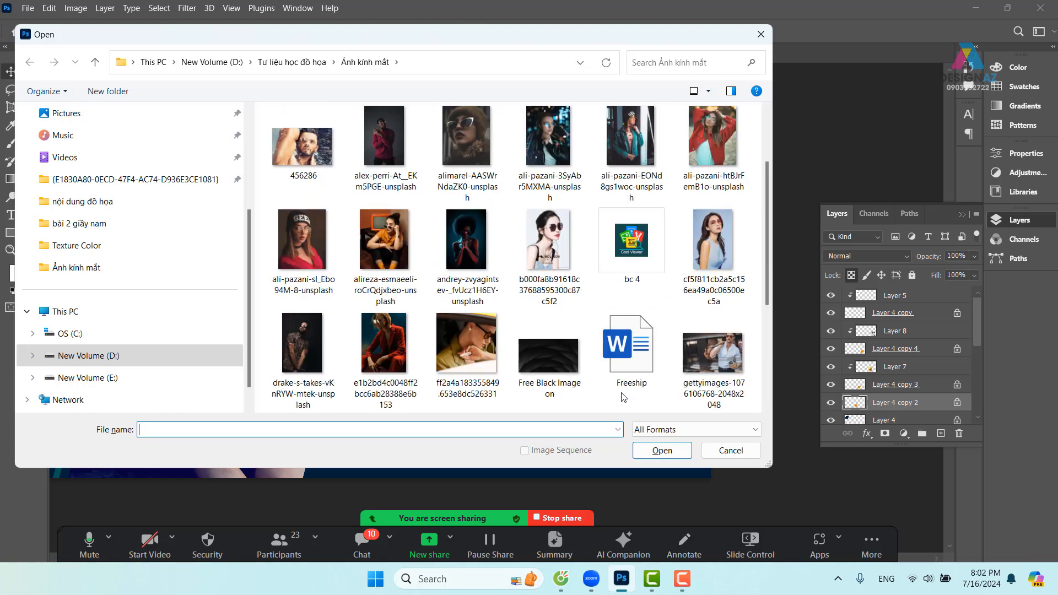
pyautogui.scroll(1, 623, 396)
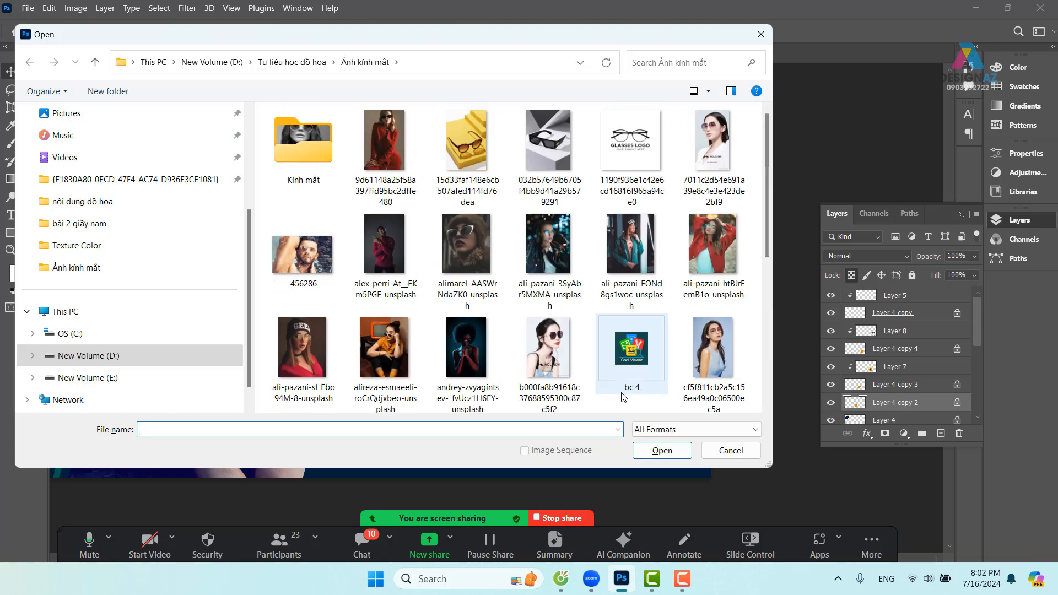
pyautogui.doubleClick(320, 154)
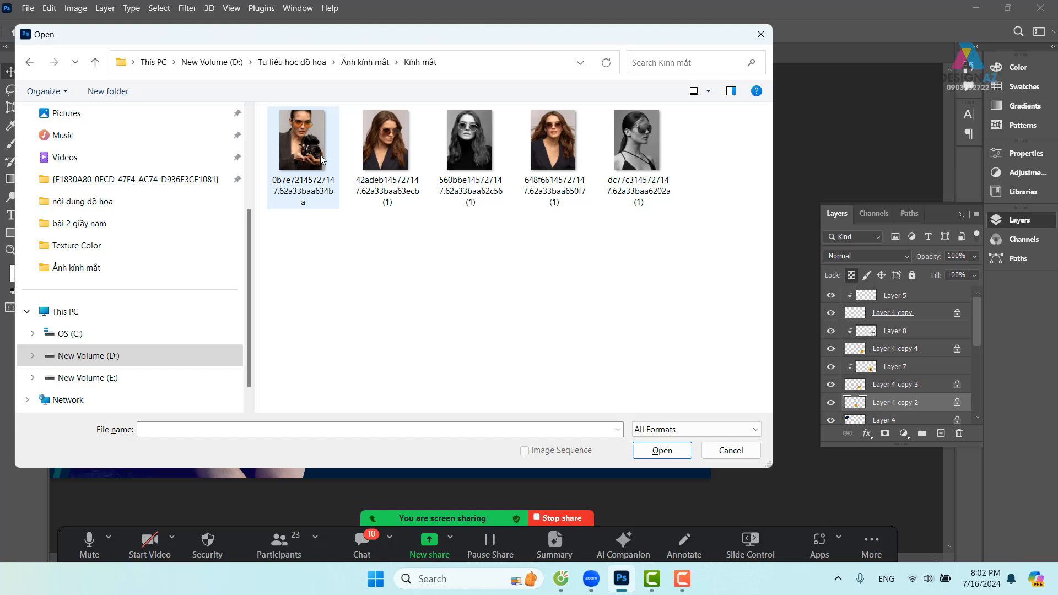
pyautogui.click(29, 62)
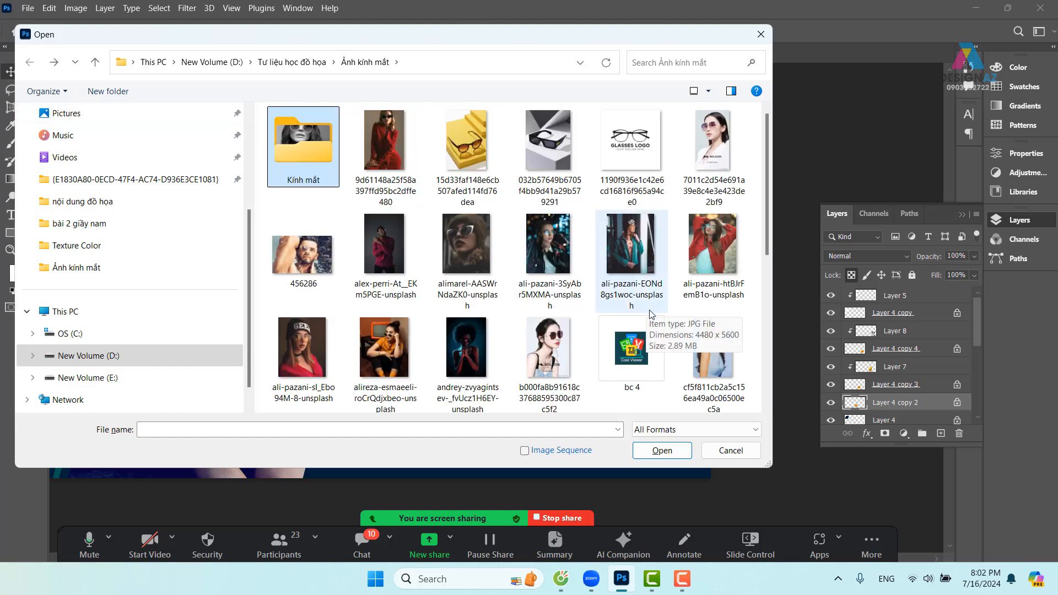
pyautogui.scroll(-1, 650, 314)
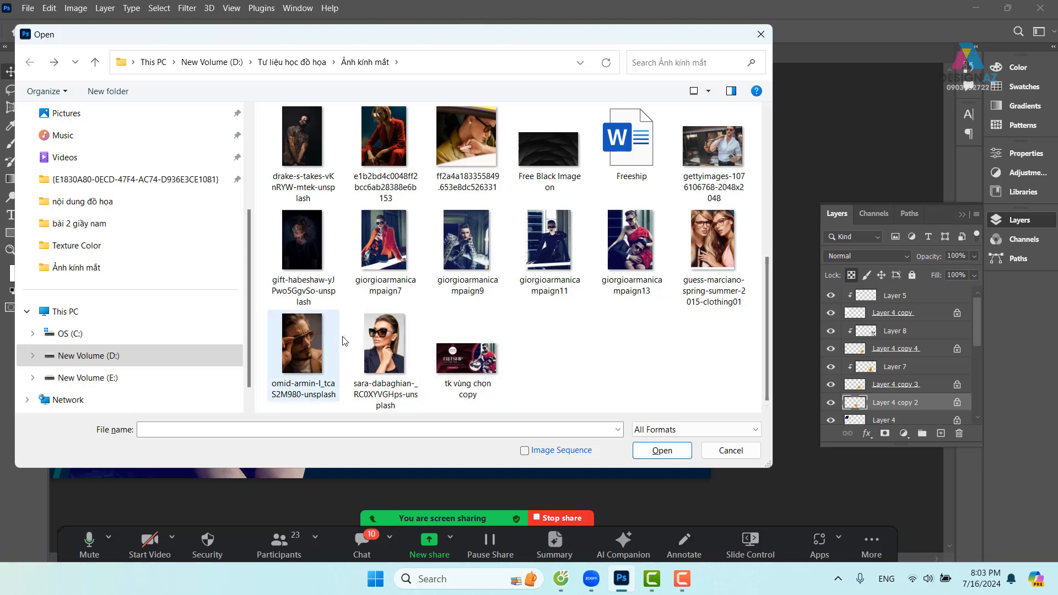
pyautogui.click(723, 234)
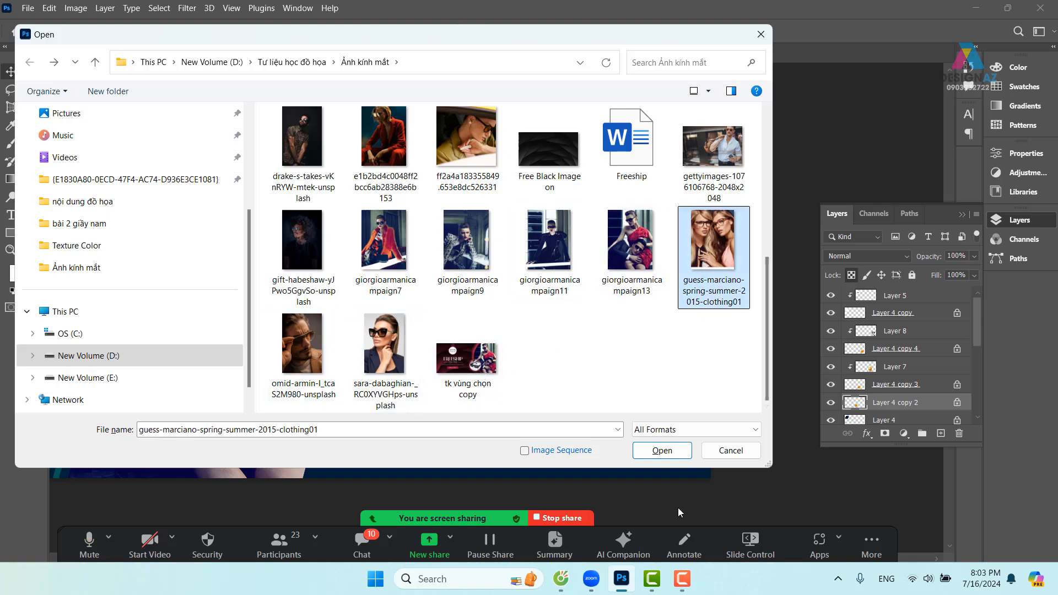
pyautogui.click(655, 453)
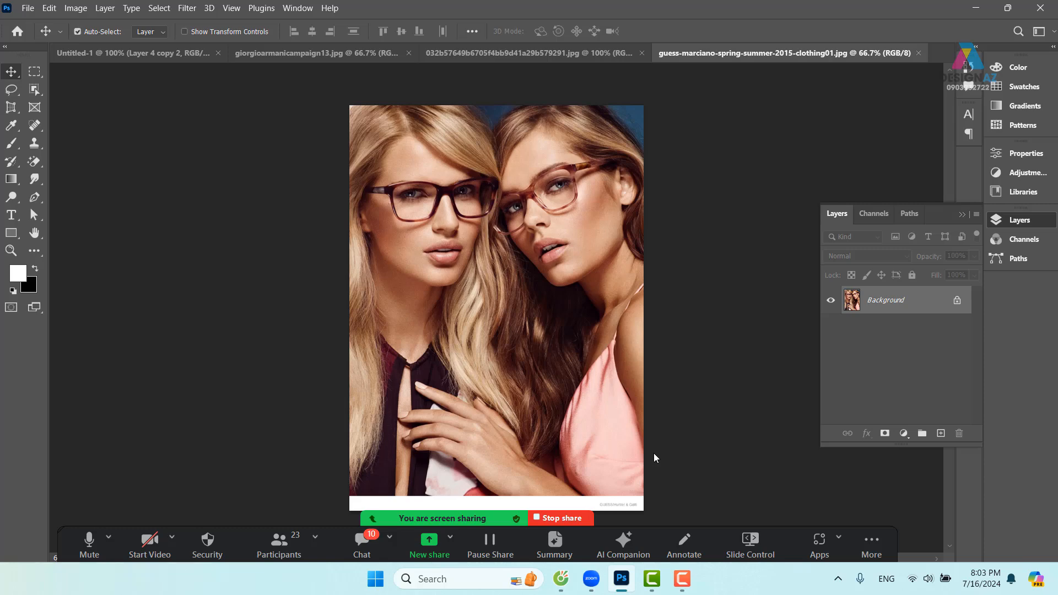
# Copy the whole two-women photo into the banner, closing its file, and clip it to the remaining orange shape, Layer 4 copy 2.
pyautogui.hotkey('ctrl', 'a')
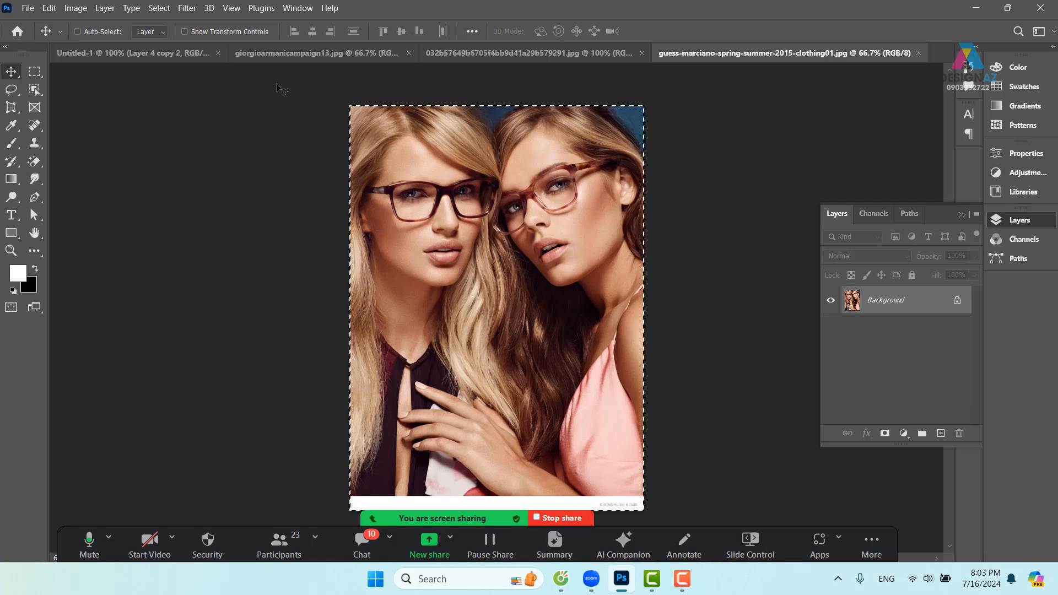
pyautogui.click(918, 53)
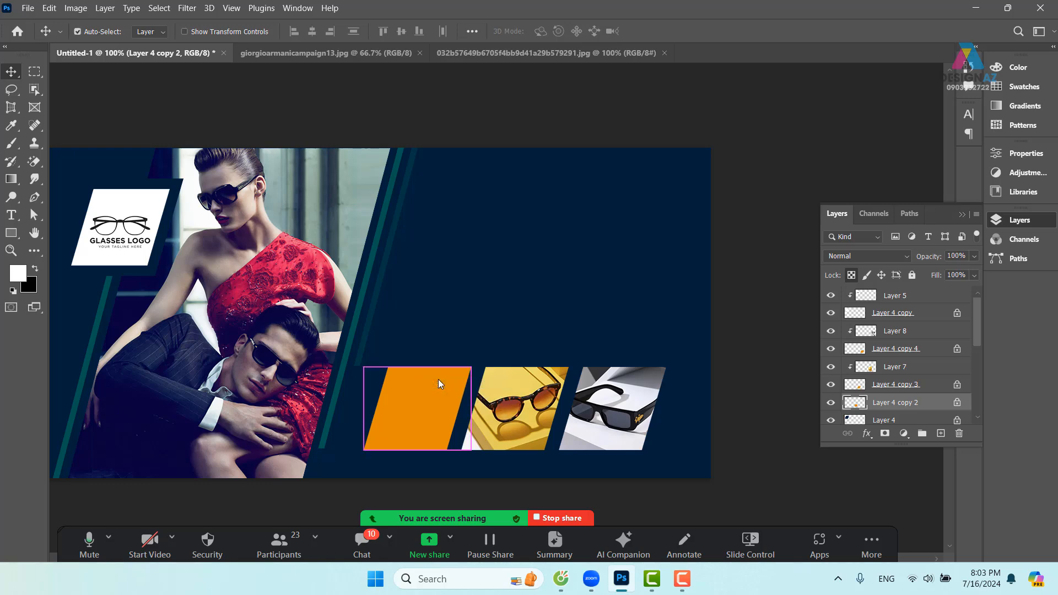
pyautogui.hotkey('ctrl', 'v')
pyautogui.hotkey('ctrl', 'alt', 'g')
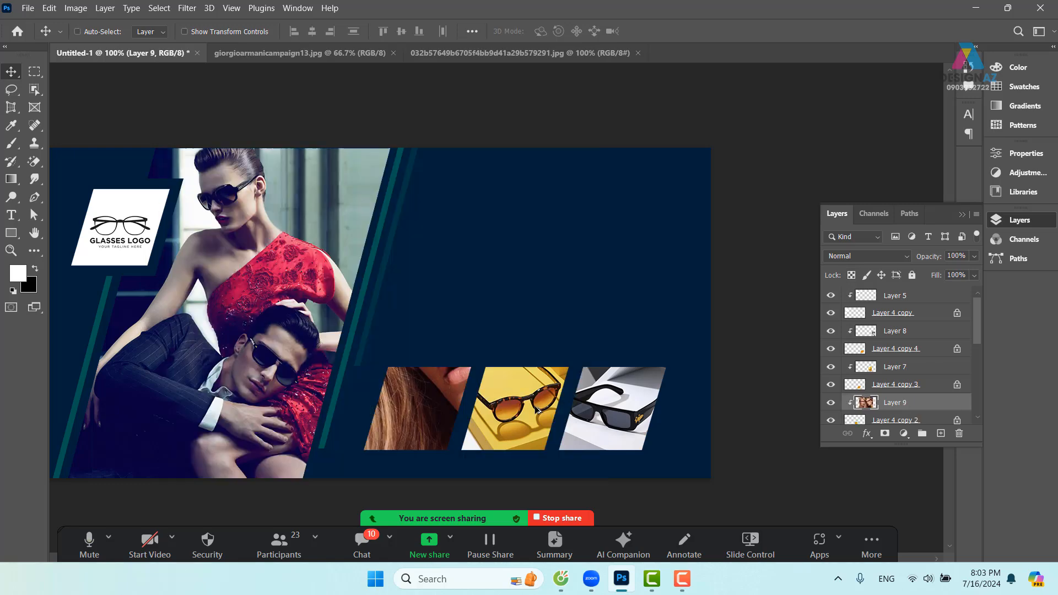
# Scale the two-women photo down to about 28% and position it so both faces with glasses fill the leftmost of the three small shapes.
pyautogui.hotkey('ctrl', 't')
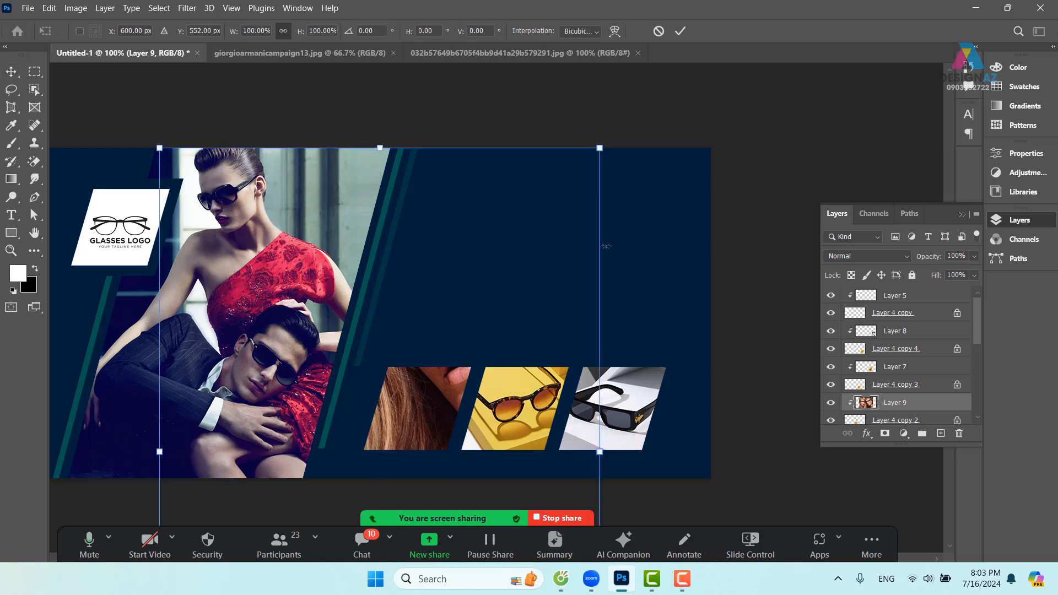
pyautogui.moveTo(600, 148); pyautogui.dragTo(381, 451)
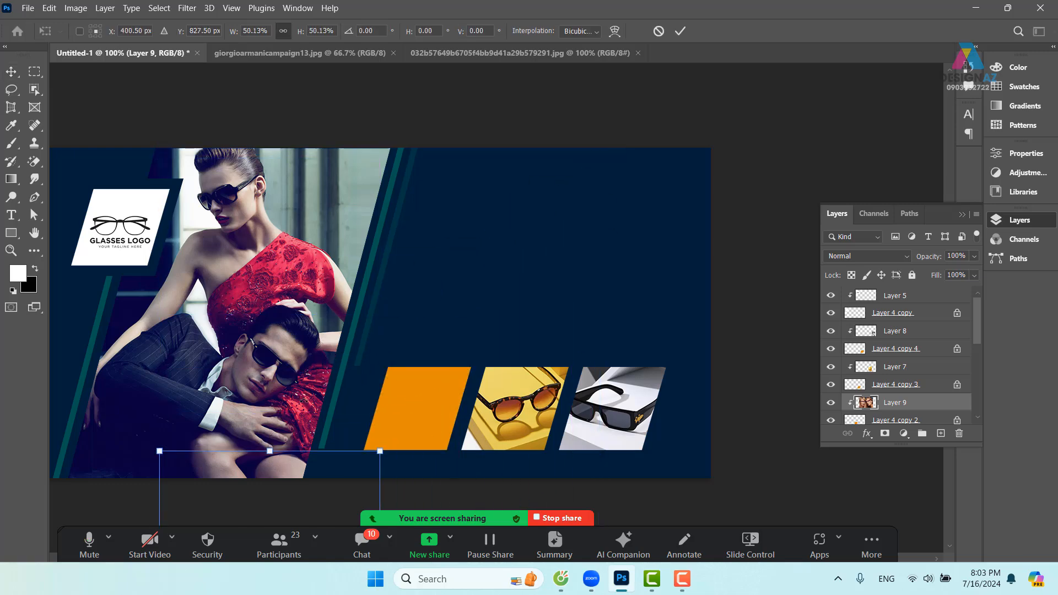
pyautogui.moveTo(304, 482); pyautogui.dragTo(456, 367)
pyautogui.moveTo(527, 331); pyautogui.dragTo(505, 361)
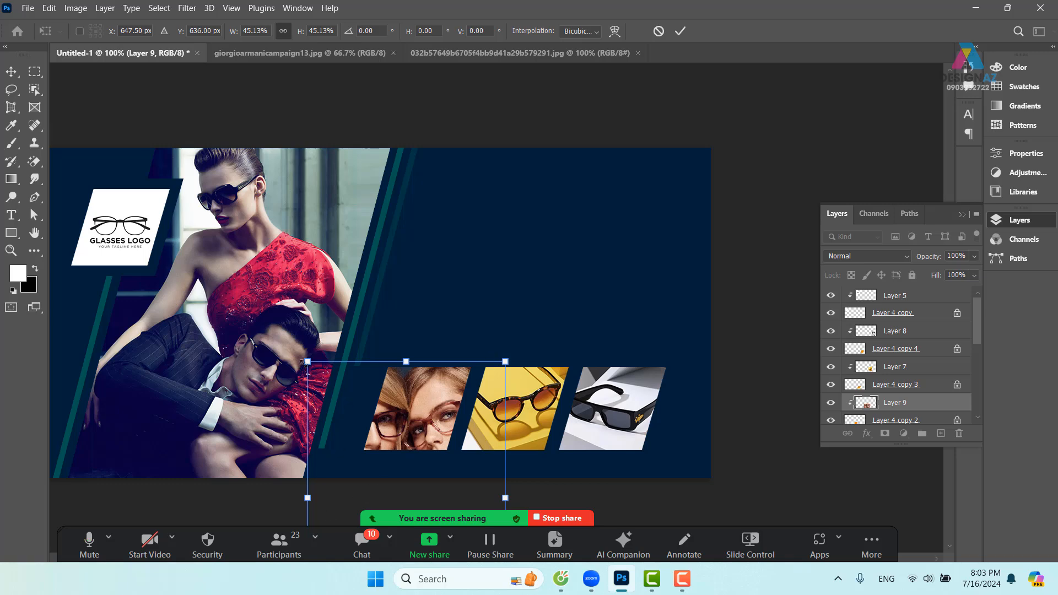
pyautogui.moveTo(307, 363); pyautogui.dragTo(425, 447)
pyautogui.moveTo(461, 496); pyautogui.dragTo(438, 385)
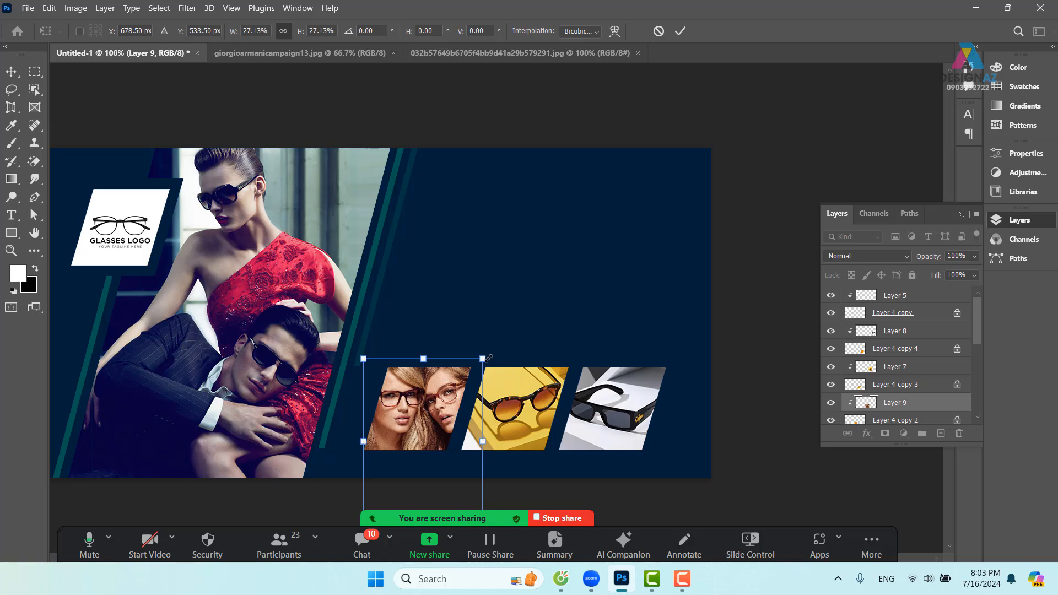
pyautogui.moveTo(483, 359); pyautogui.dragTo(492, 345)
pyautogui.moveTo(450, 384); pyautogui.dragTo(442, 393)
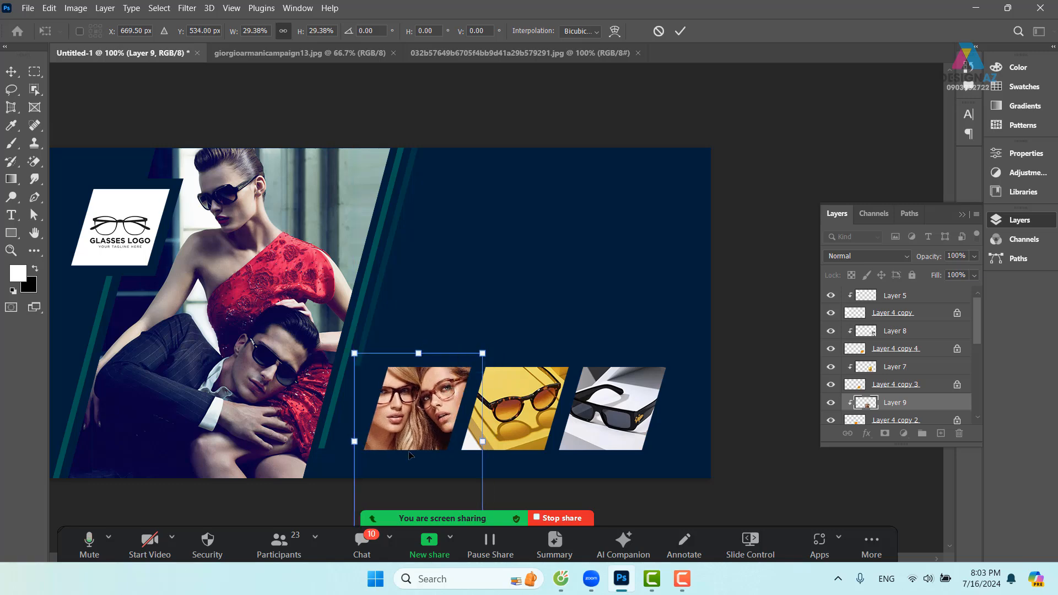
pyautogui.moveTo(359, 357); pyautogui.dragTo(362, 360)
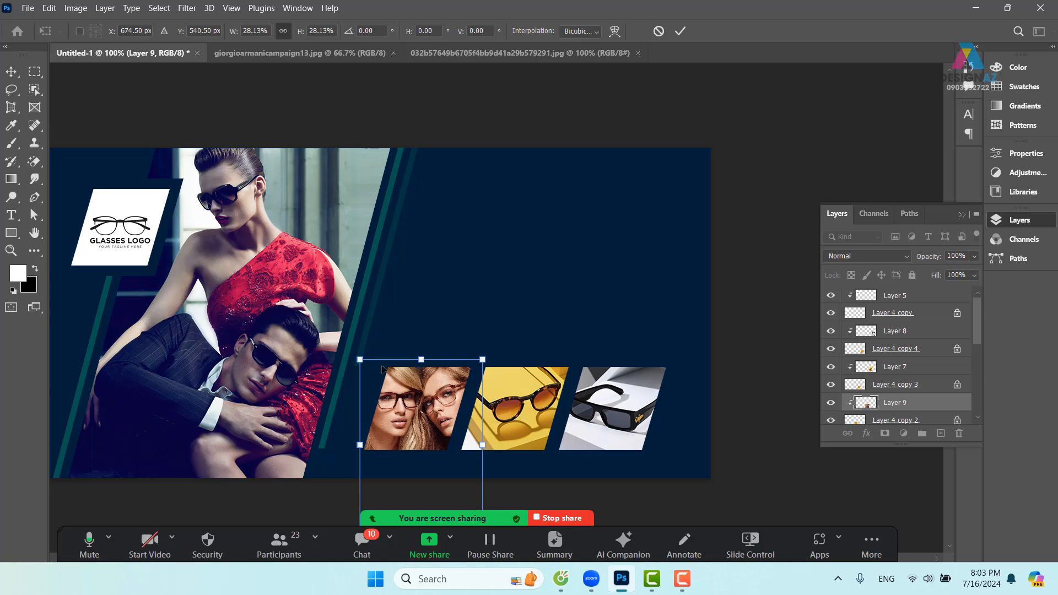
pyautogui.press('Return')
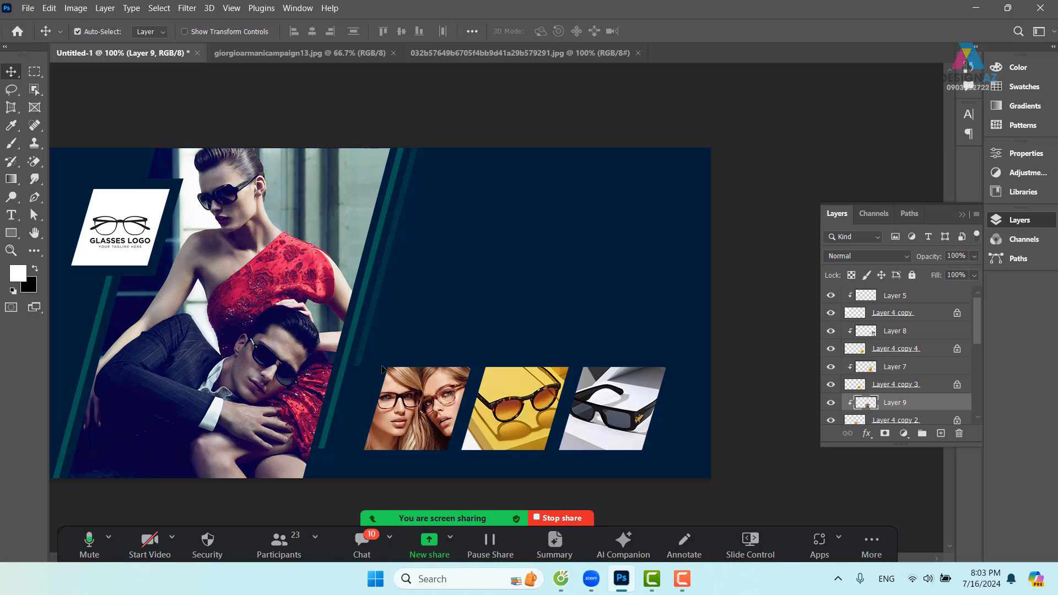
# Load the outline of Layer 4 copy 2 as a selection and add a new layer above Layer 9.
pyautogui.hotkey('ctrl', '+')
pyautogui.moveTo(510, 387); pyautogui.dragTo(502, 173)
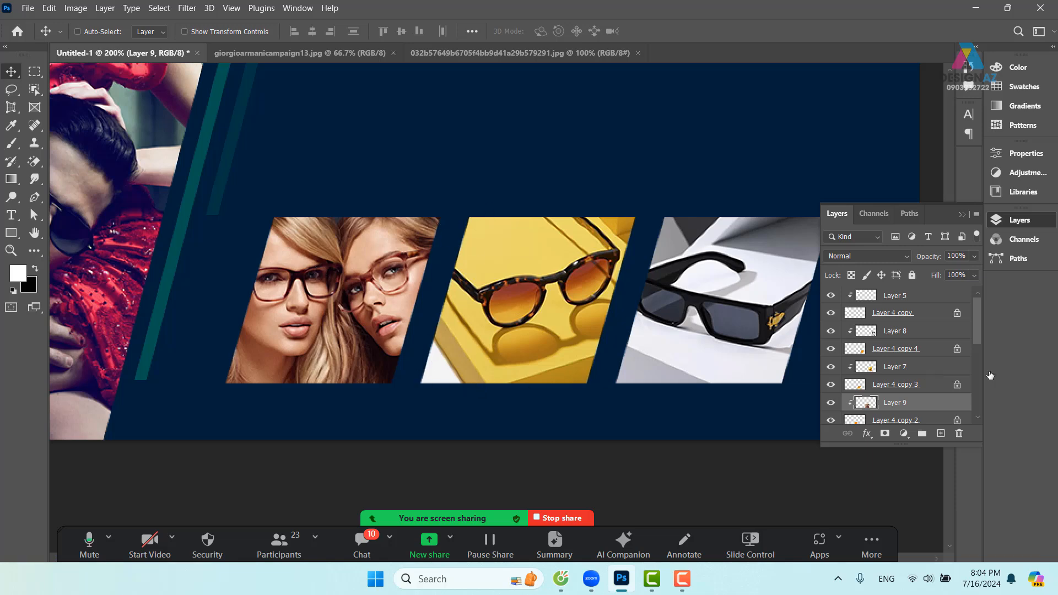
pyautogui.moveTo(977, 321); pyautogui.dragTo(980, 337)
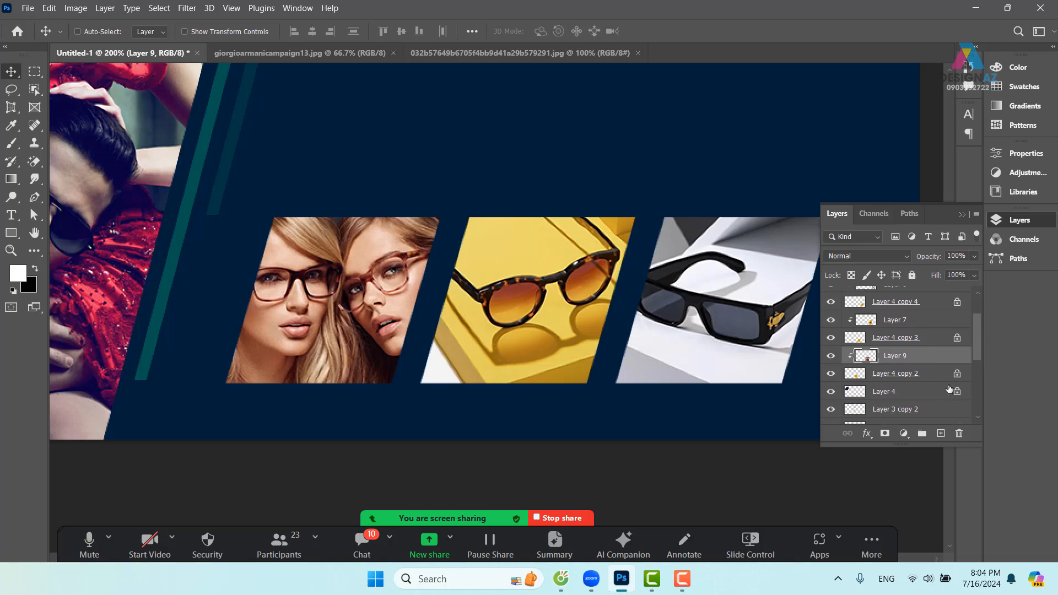
pyautogui.keyDown('ctrl'); pyautogui.click(855, 374); pyautogui.keyUp('ctrl')
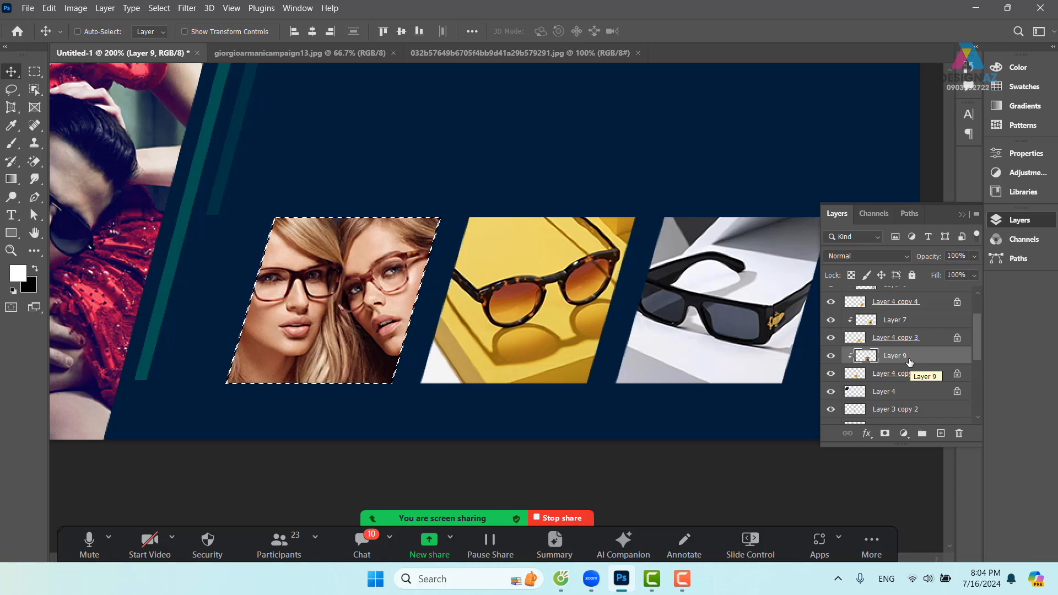
pyautogui.click(940, 433)
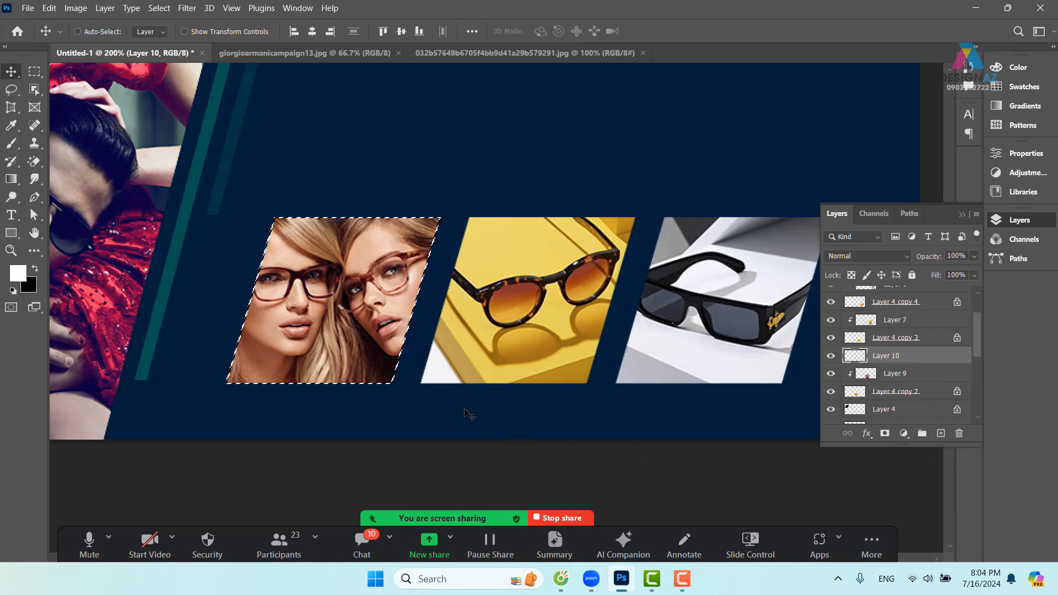
# Sample the red of the woman's dress, fill the slanted selection with it on the new layer, and deselect.
pyautogui.hotkey('ctrl', '-')
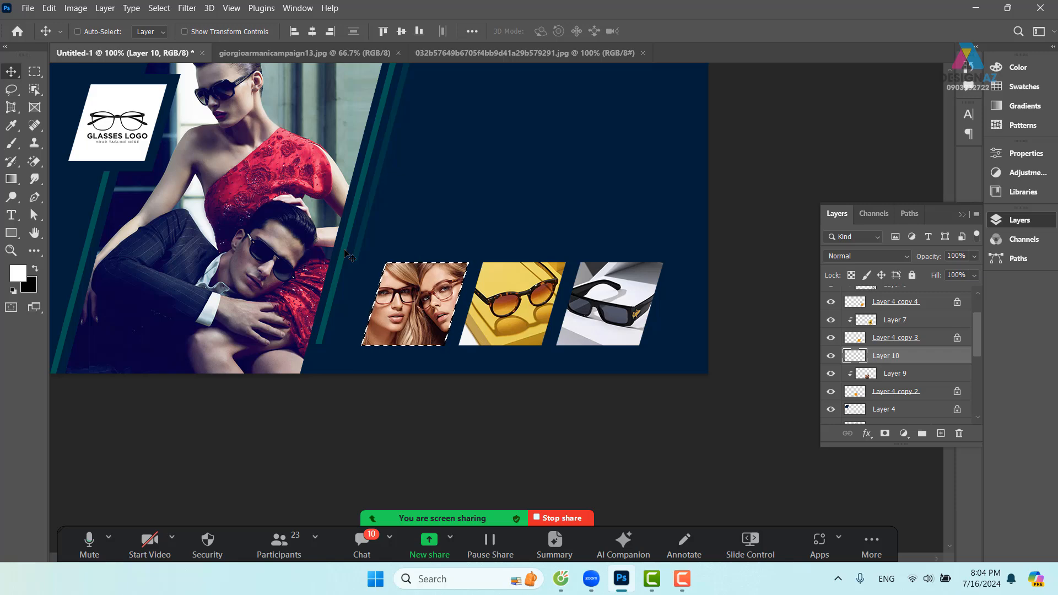
pyautogui.press('i')
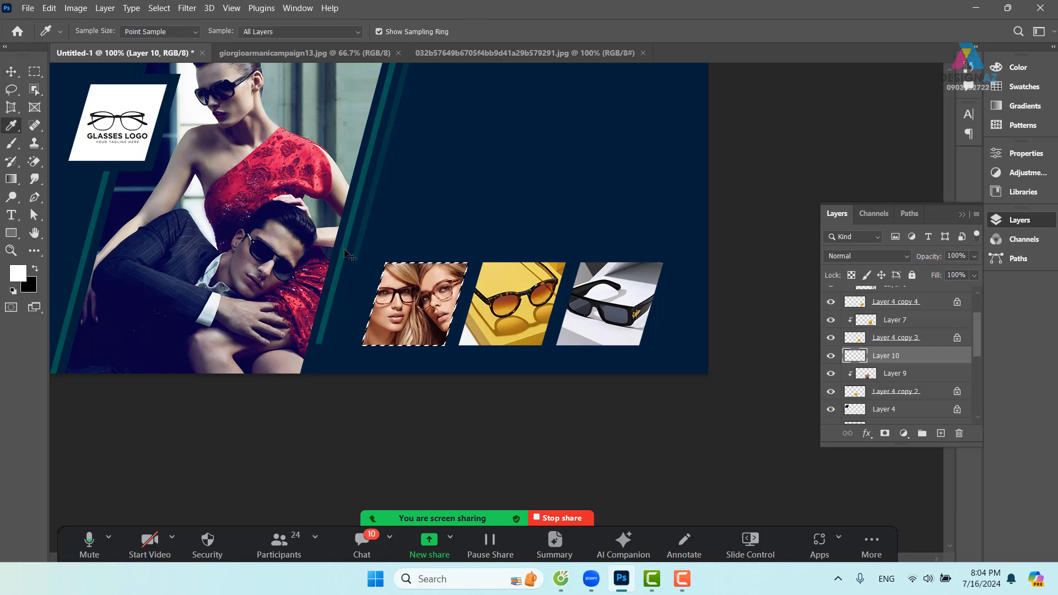
pyautogui.click(244, 183)
pyautogui.hotkey('alt', 'BackSpace')
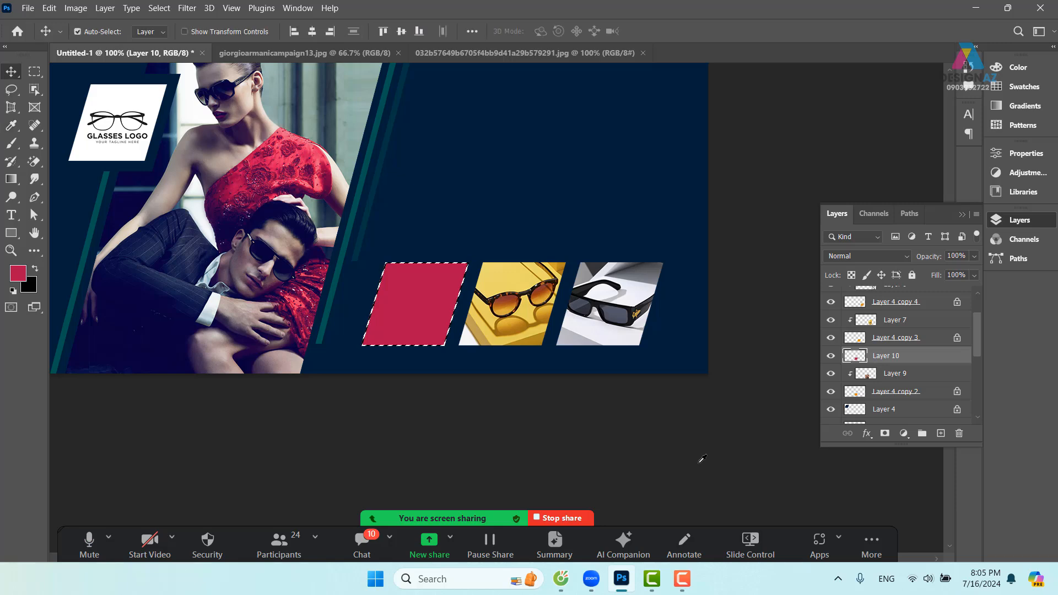
pyautogui.hotkey('ctrl', 'd')
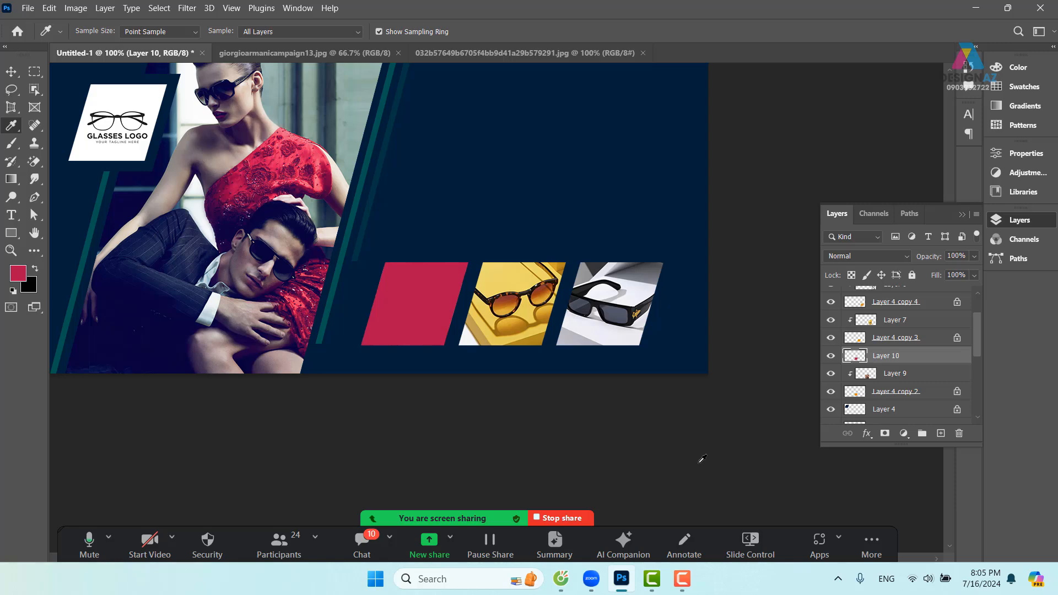
# Offset the red shape slightly down and to the right, and send its layer below Layer 4 copy 2, behind the two-women photo.
pyautogui.click(17, 78)
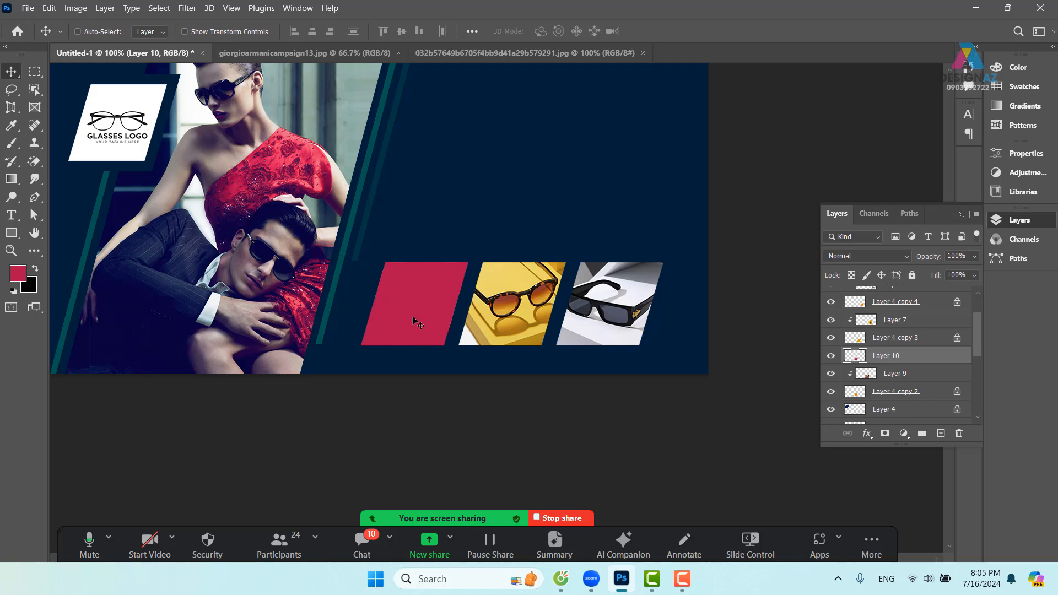
pyautogui.moveTo(420, 324); pyautogui.dragTo(422, 327)
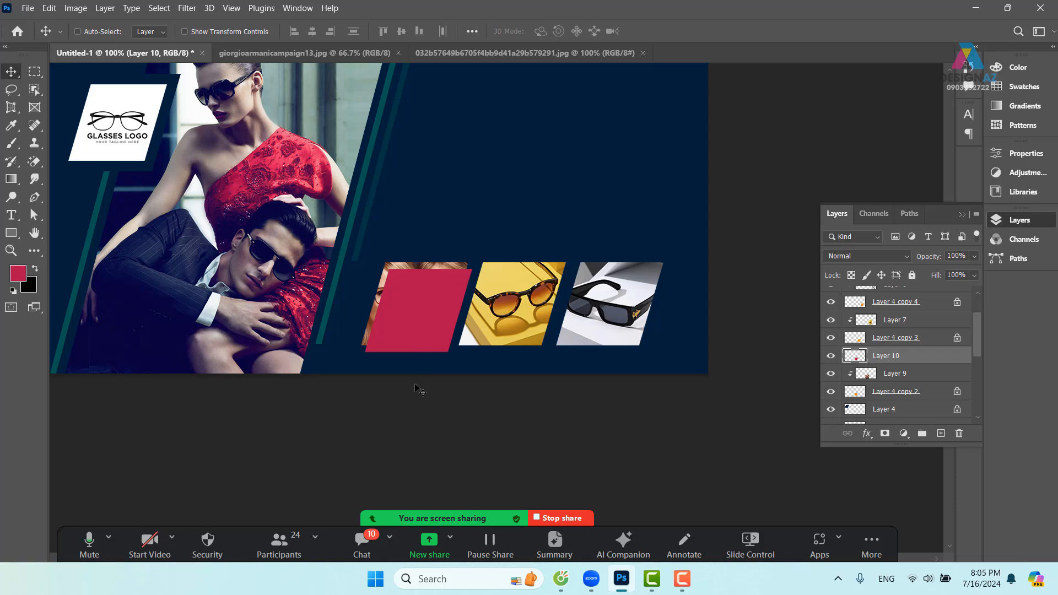
pyautogui.press('ctrl')
pyautogui.hotkey('ctrl', '[')
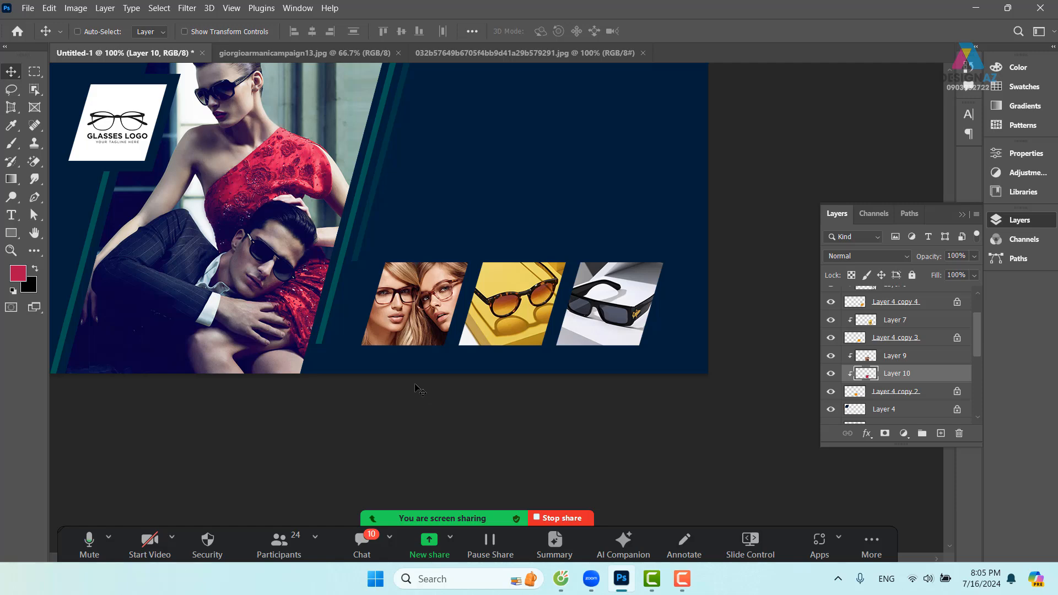
pyautogui.hotkey('ctrl', '+')
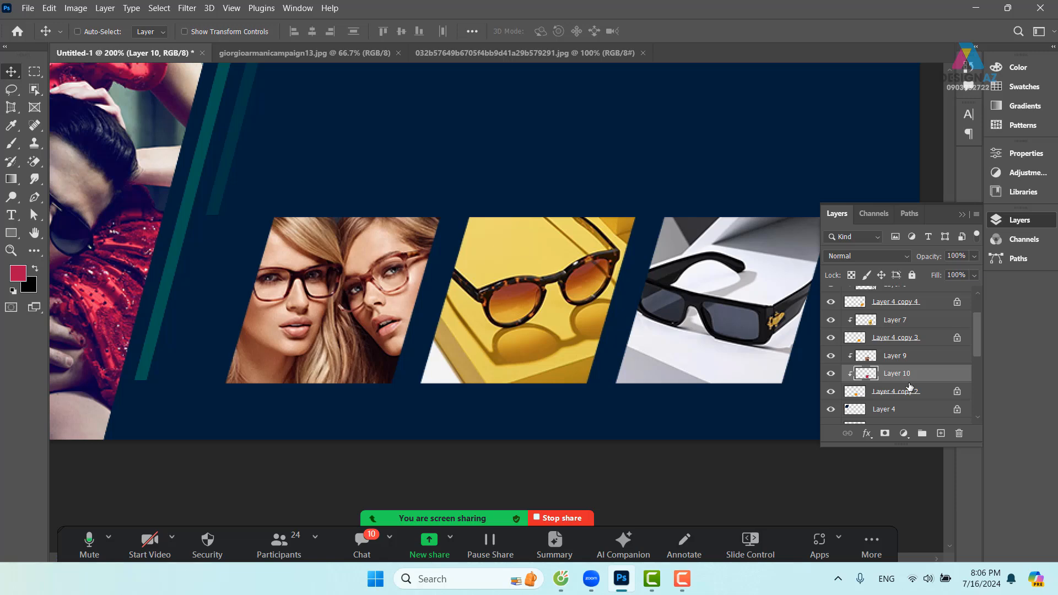
pyautogui.press('ctrl')
pyautogui.hotkey('ctrl', '[')
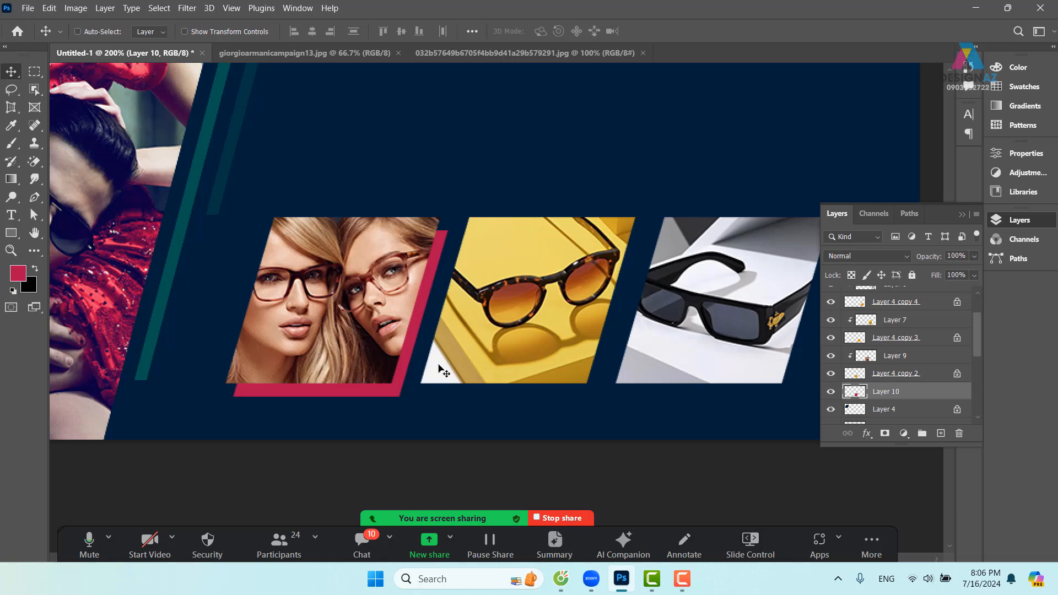
# Nudge the red shape vertically to fine-tune its offset along the lower edge of the two-women photo.
pyautogui.press('Up')
pyautogui.press('Up')
pyautogui.press('Up')
pyautogui.press('Up')
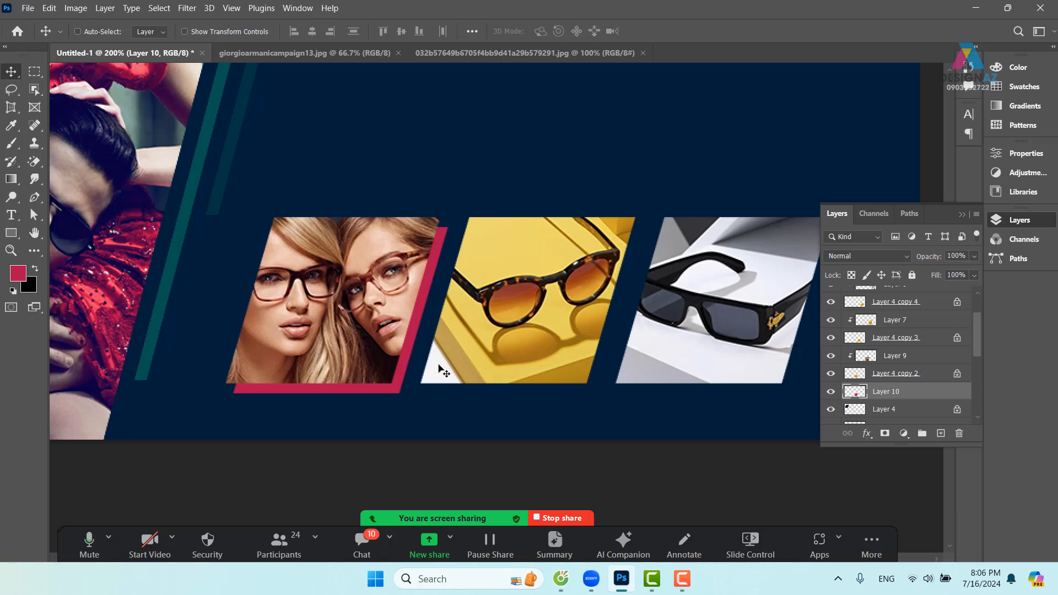
pyautogui.press('Down')
pyautogui.press('Down')
pyautogui.hotkey('ctrl', '-')
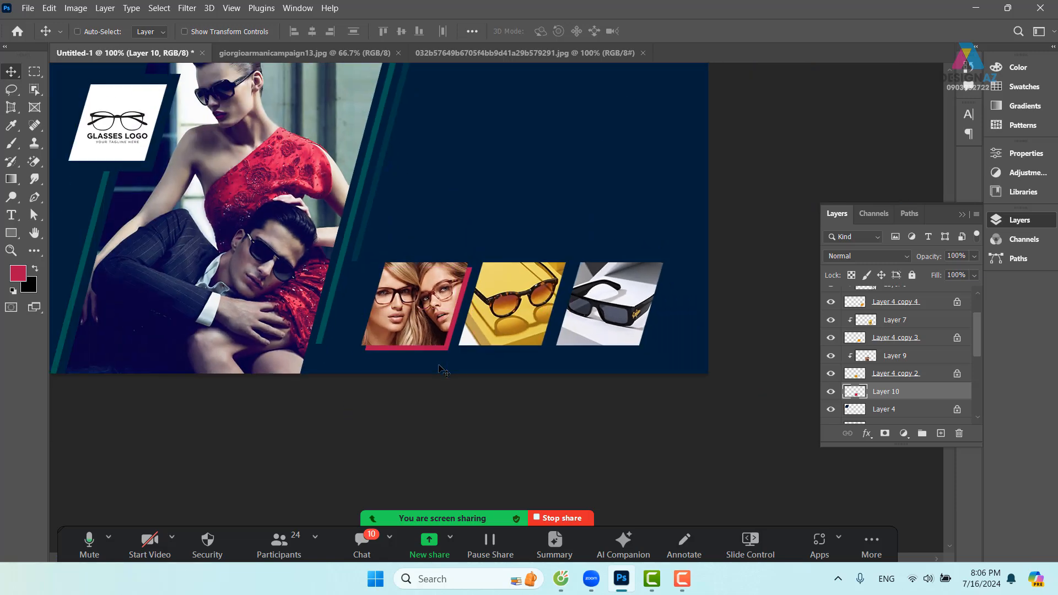
# Move the red shape so it sticks out as a thin border along the two-women photo's upper and left edges.
pyautogui.moveTo(499, 292); pyautogui.dragTo(529, 347)
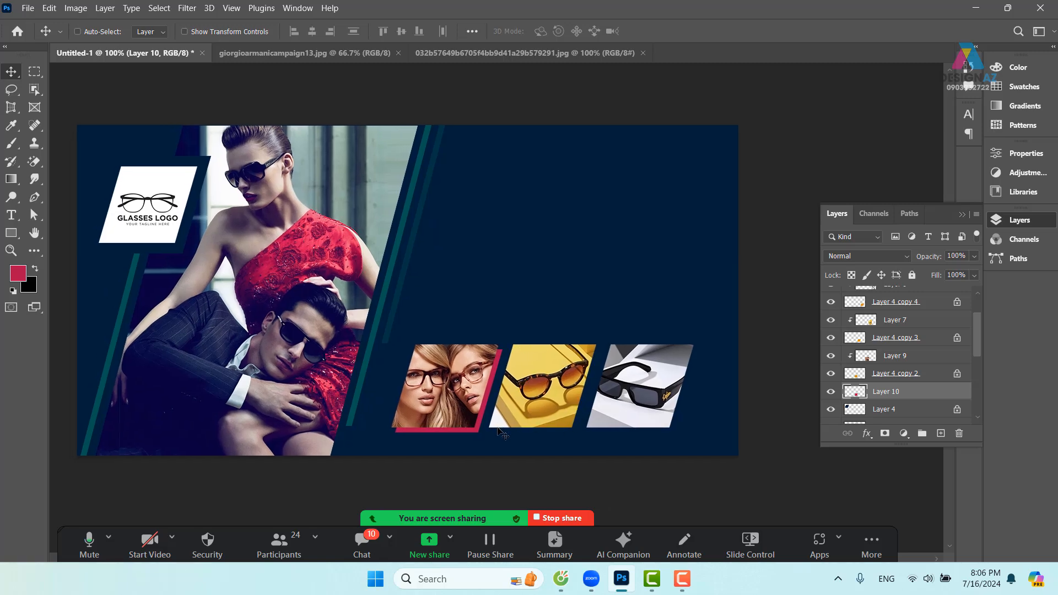
pyautogui.moveTo(485, 434); pyautogui.dragTo(474, 418)
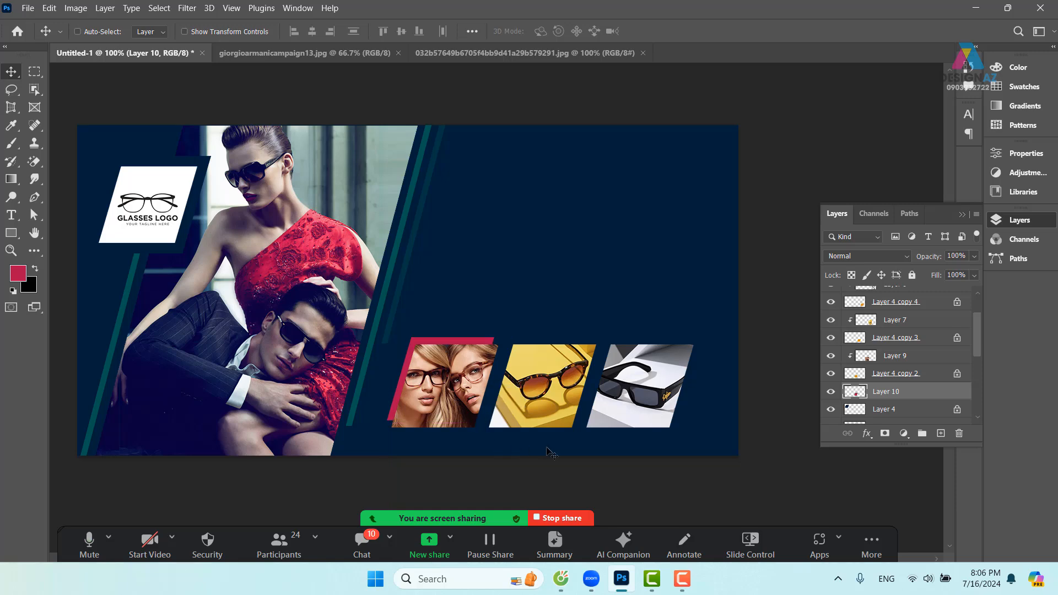
pyautogui.press('Left')
pyautogui.press('Left')
pyautogui.press('Down')
pyautogui.press('Down')
# Scale the red shape down so it frames only the two-women photo's upper-left corner, and nudge it down slightly.
pyautogui.press('ctrl')
pyautogui.hotkey('ctrl', 't')
pyautogui.moveTo(491, 422); pyautogui.dragTo(473, 391)
pyautogui.press('Return')
pyautogui.press('Down')
pyautogui.press('Down')
pyautogui.press('Down')
pyautogui.press('Down')
# Duplicate the red shape behind the black glasses photo and nudge the copy so it frames that photo's lower-right corner.
pyautogui.moveTo(472, 349); pyautogui.dragTo(694, 388)
pyautogui.press('Up')
pyautogui.press('Up')
pyautogui.press('Up')
pyautogui.press('Up')
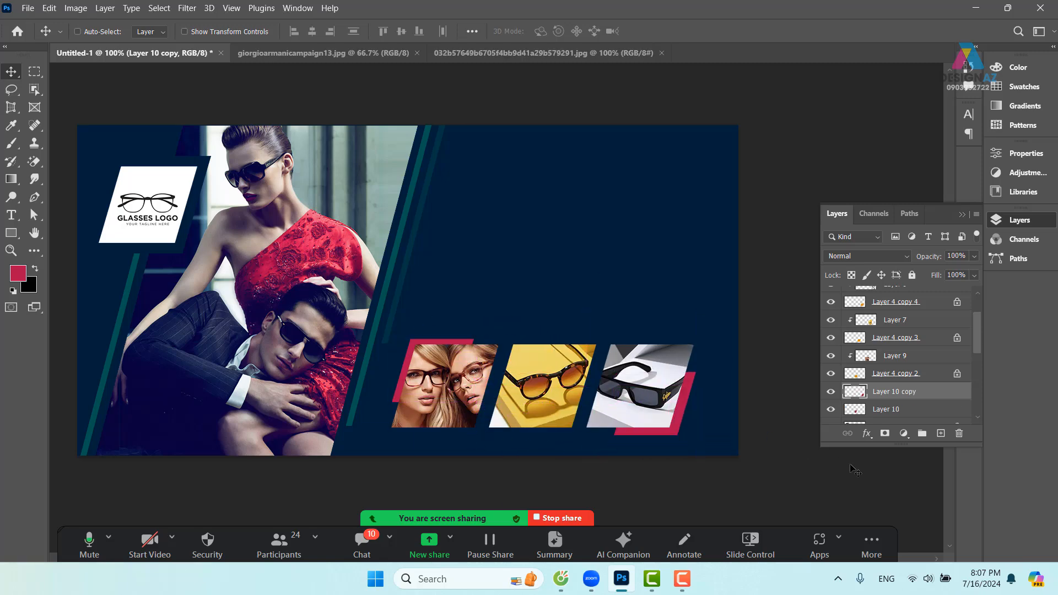
pyautogui.press('Left')
pyautogui.press('Left')
pyautogui.press('Left')
pyautogui.press('Left')
# Select the Color Fill 1 background layer and open Free Black Image on from the Ảnh kính mắt folder.
pyautogui.rightClick(559, 238)
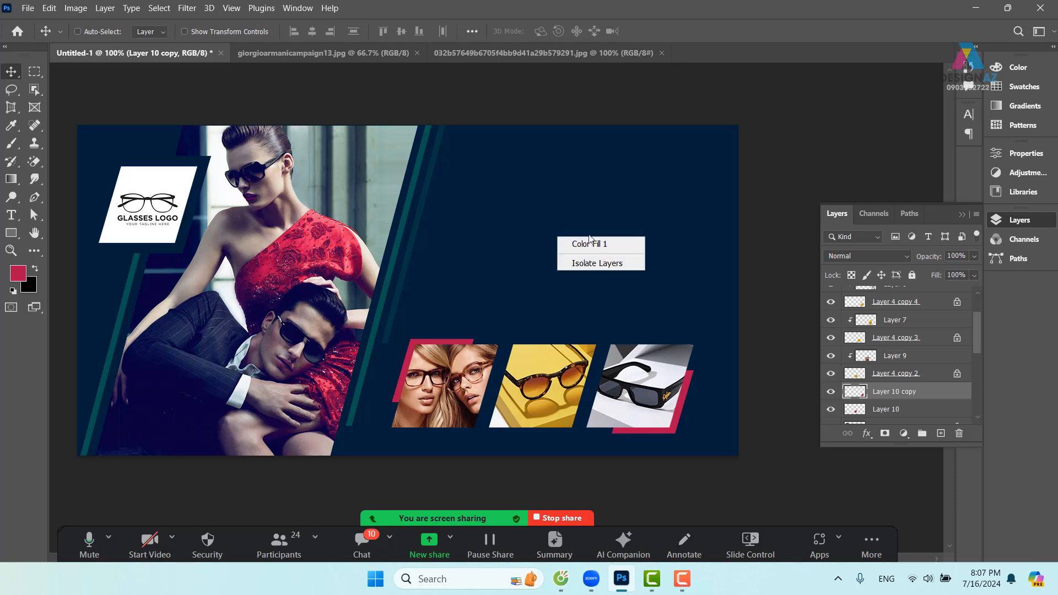
pyautogui.click(591, 242)
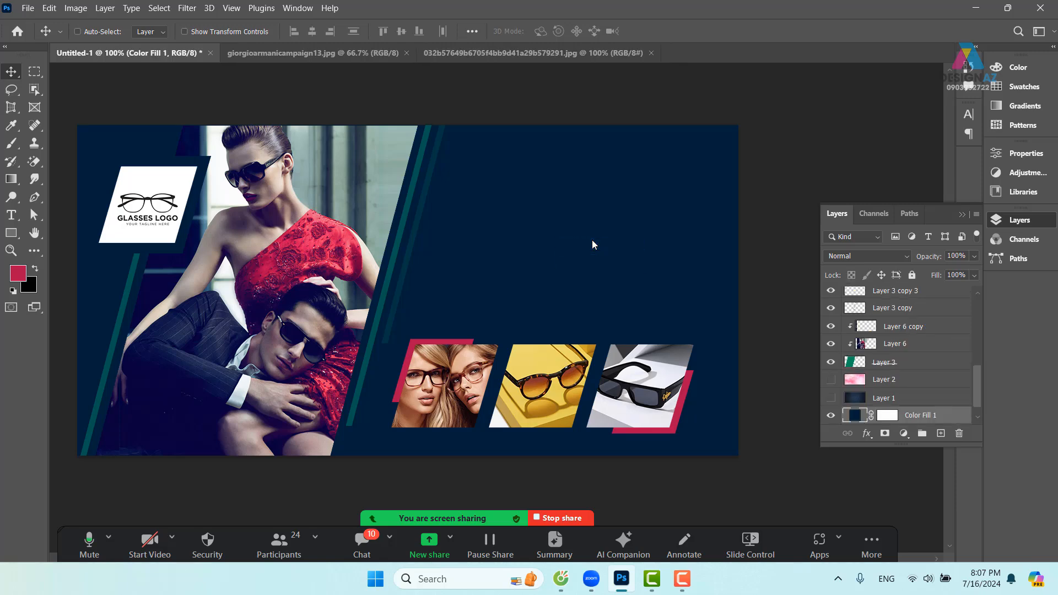
pyautogui.hotkey('ctrl', 'o')
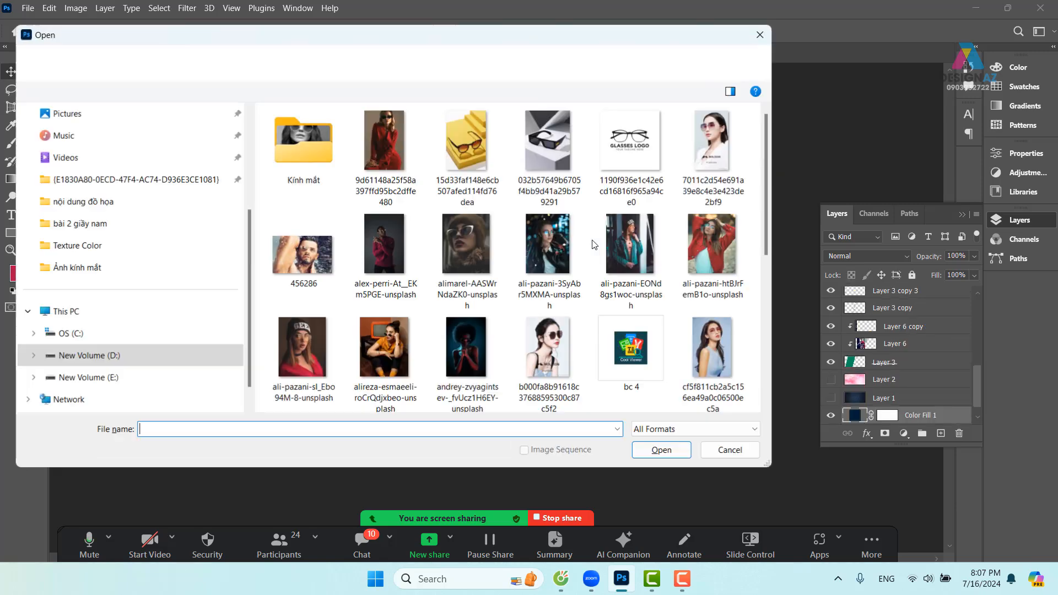
pyautogui.scroll(-5, 571, 235)
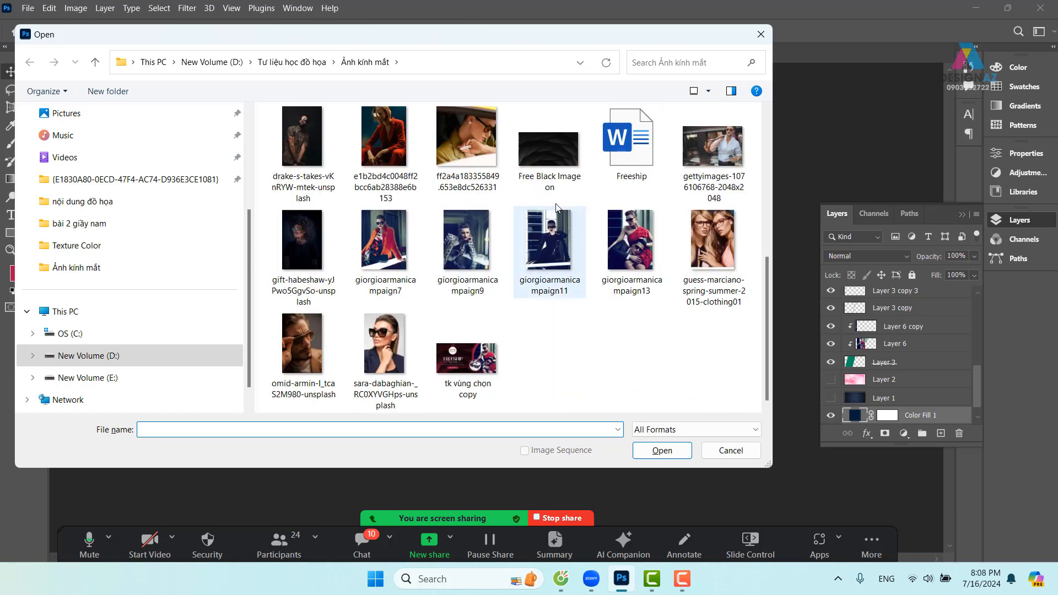
pyautogui.click(569, 161)
pyautogui.click(662, 450)
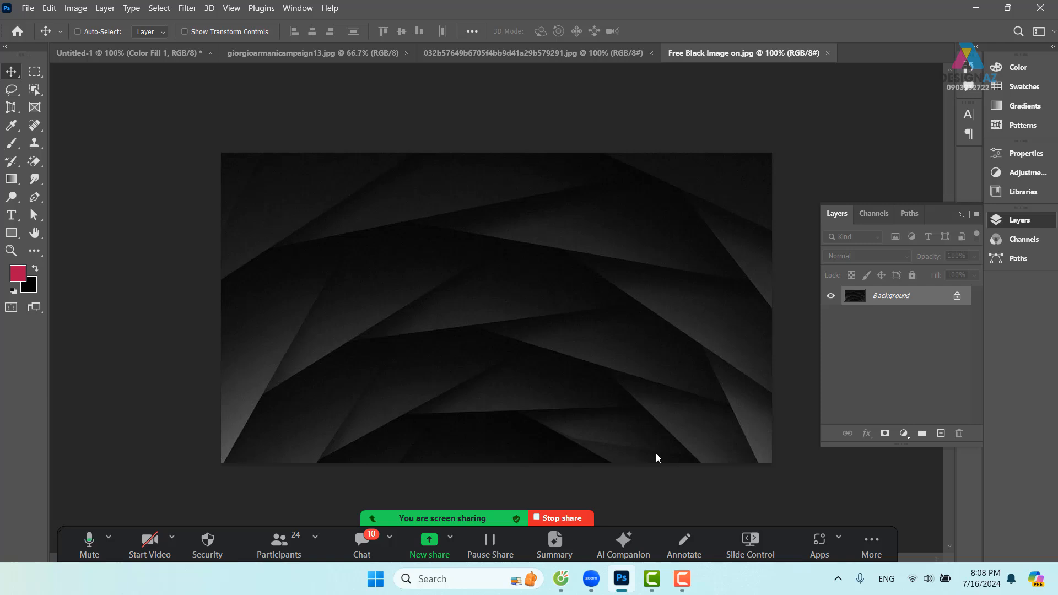
# Switch to the Cốc Cốc browser, open Google in a new tab, and take a rectangular screenshot around its logo and search box.
pyautogui.click(561, 580)
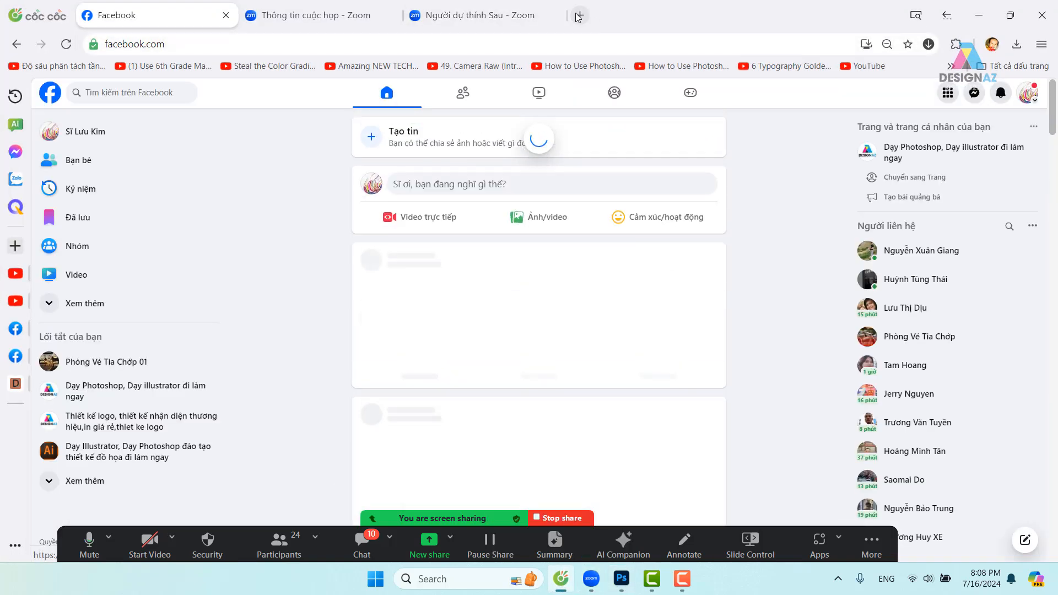
pyautogui.click(578, 15)
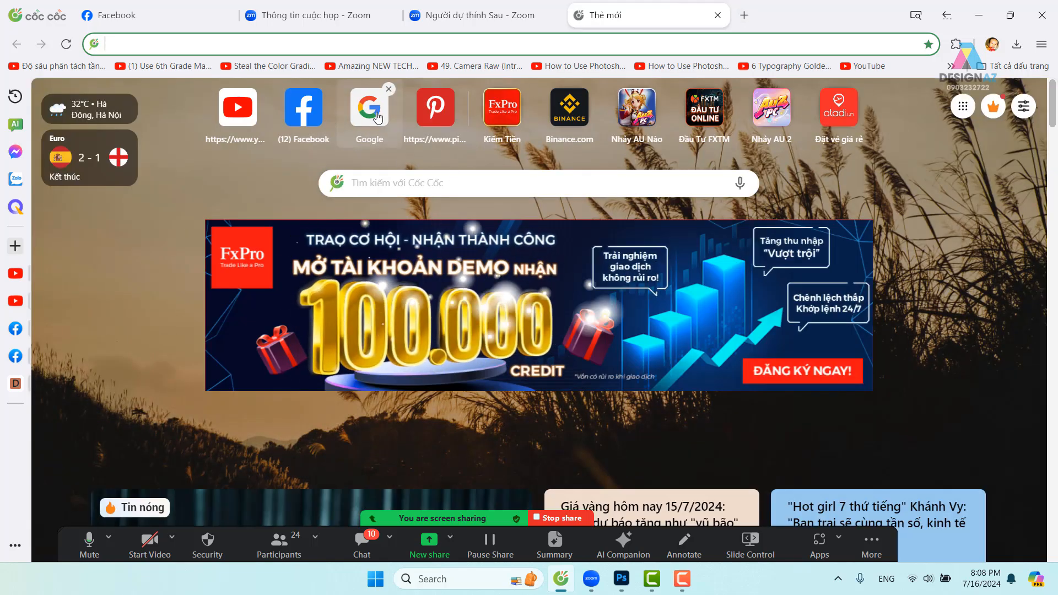
pyautogui.click(376, 118)
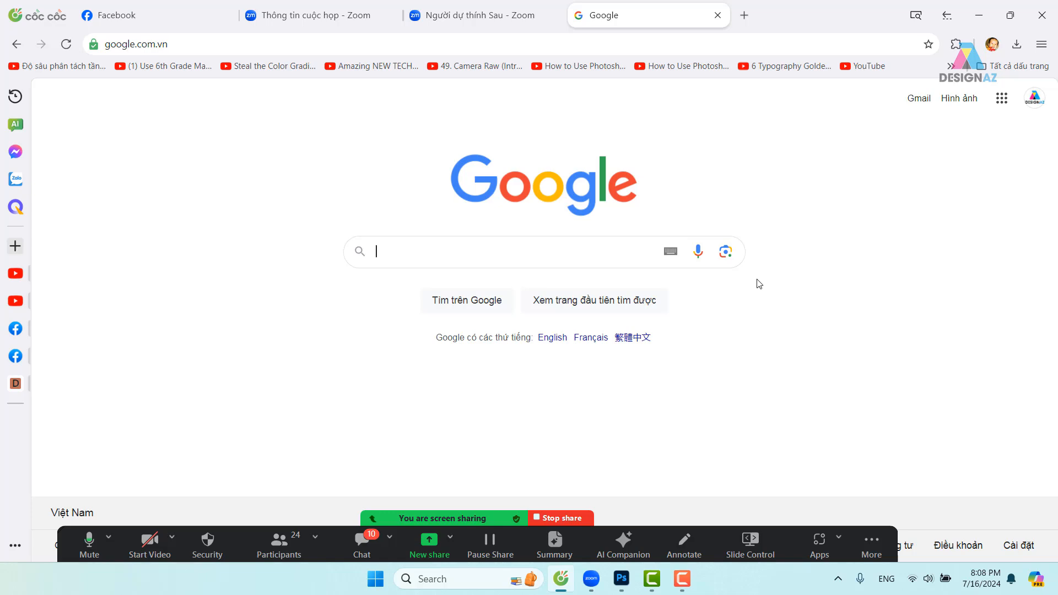
pyautogui.press('super+shift+s')
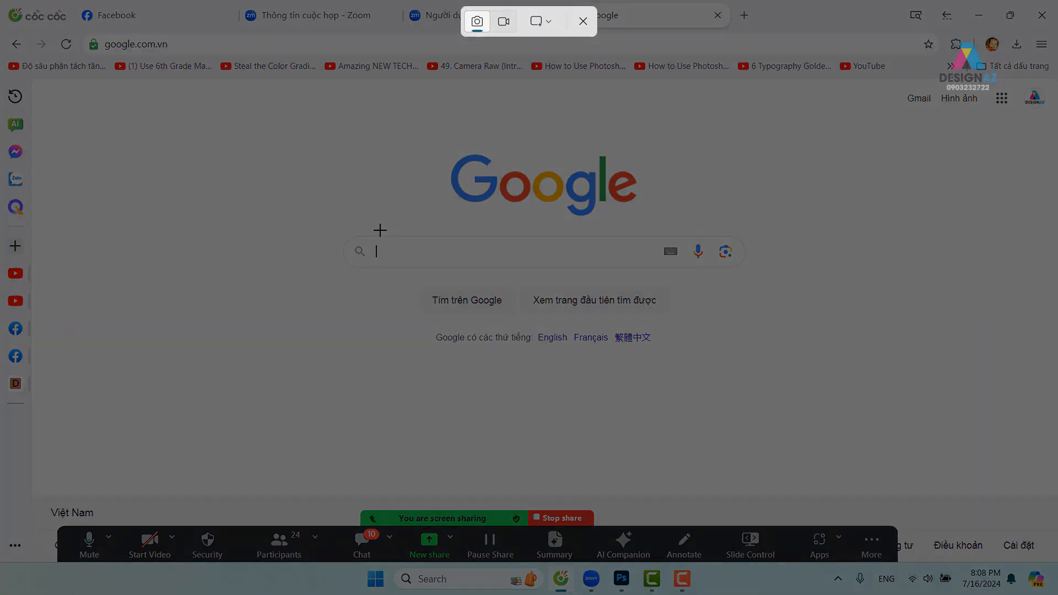
pyautogui.moveTo(291, 118); pyautogui.dragTo(785, 392)
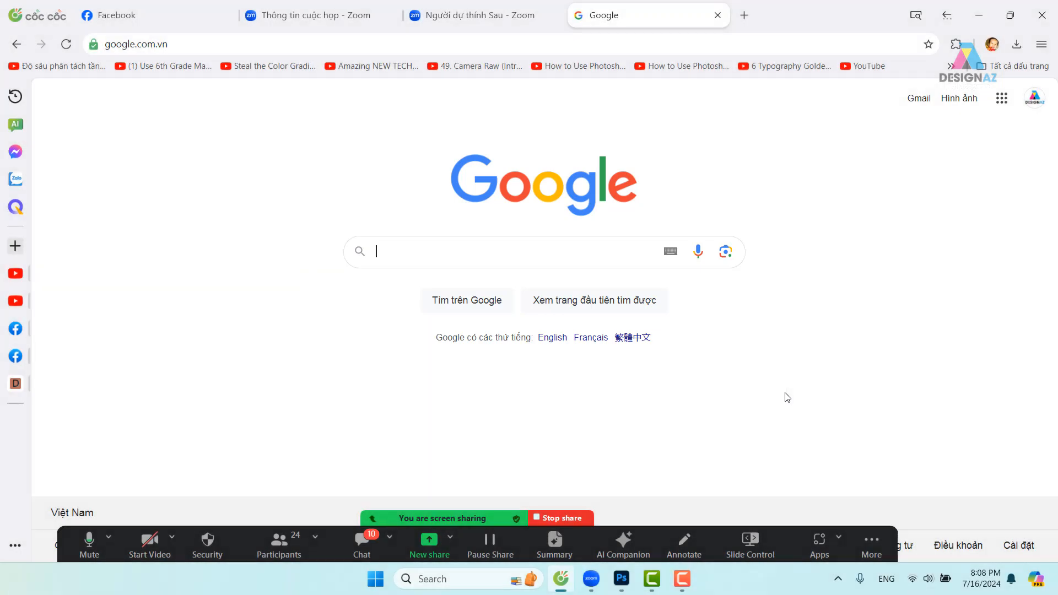
# Switch back to Photoshop, paste the Google screenshot over the black texture image, and delete it again.
pyautogui.click(626, 581)
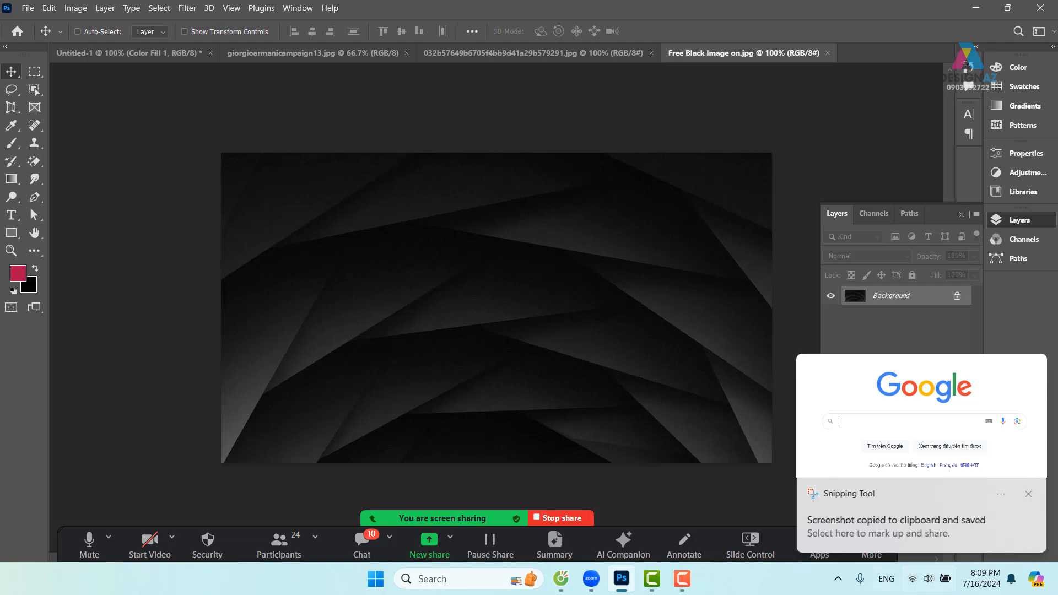
pyautogui.click(1028, 493)
pyautogui.click(453, 363)
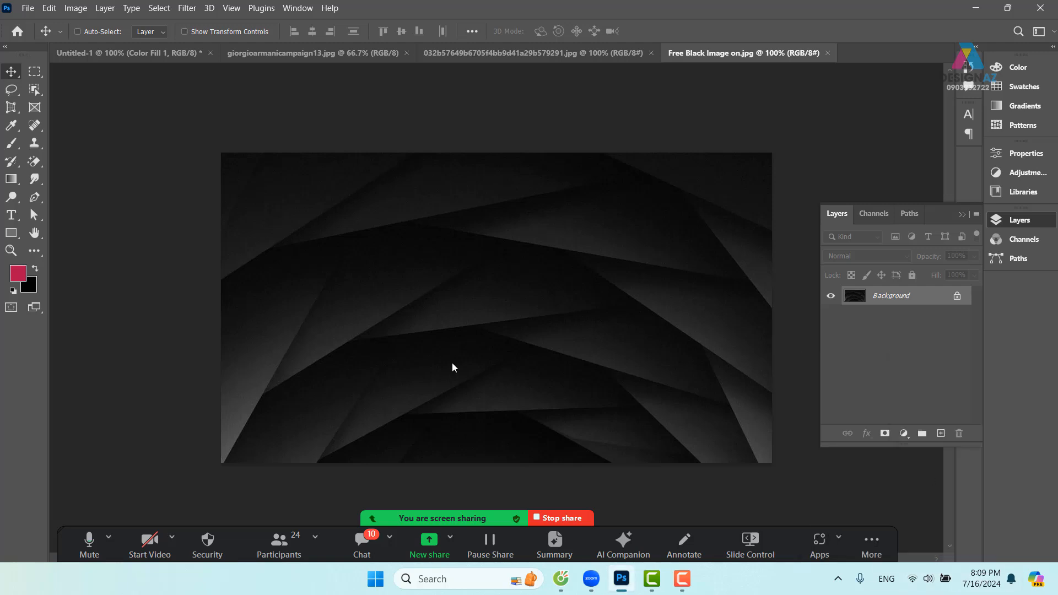
pyautogui.hotkey('ctrl', 'v')
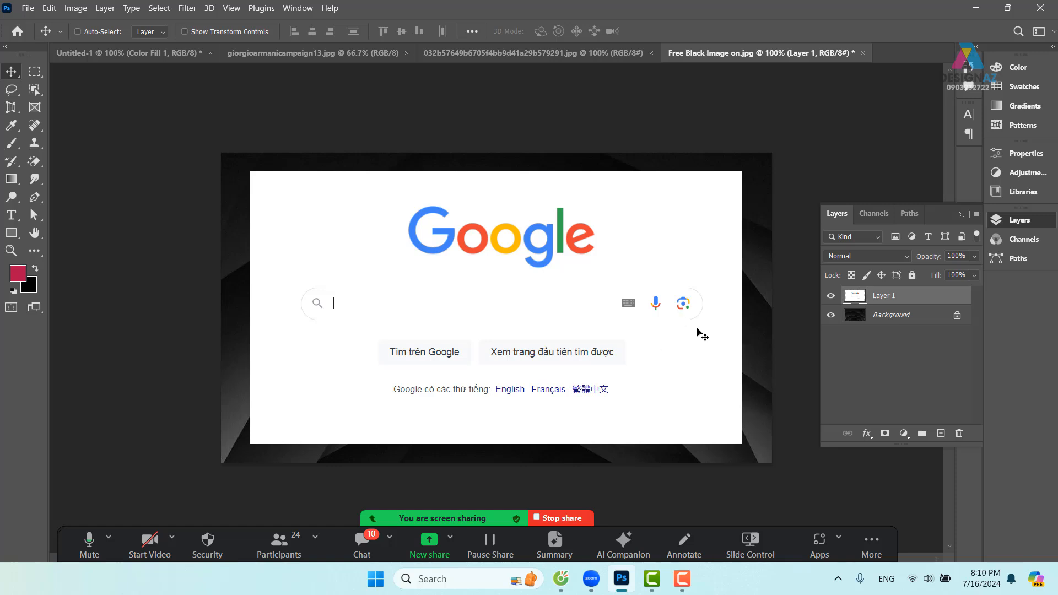
pyautogui.moveTo(673, 324); pyautogui.dragTo(661, 334)
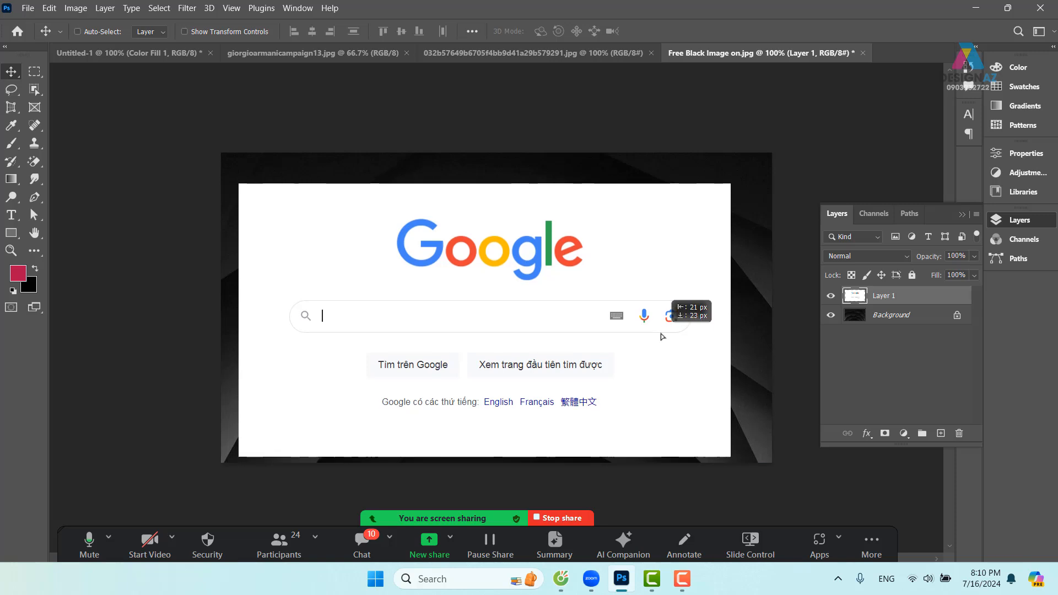
pyautogui.press('Delete')
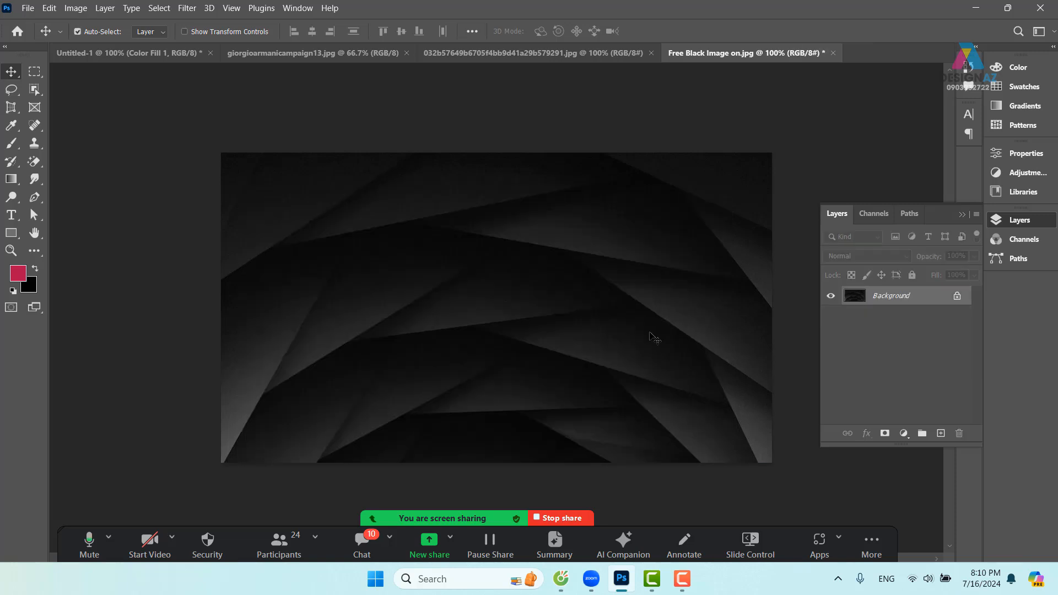
# Copy the whole Free Black Image on picture, close its file without saving, and paste it above Color Fill 1 in the Untitled-1 banner.
pyautogui.hotkey('ctrl', 'a')
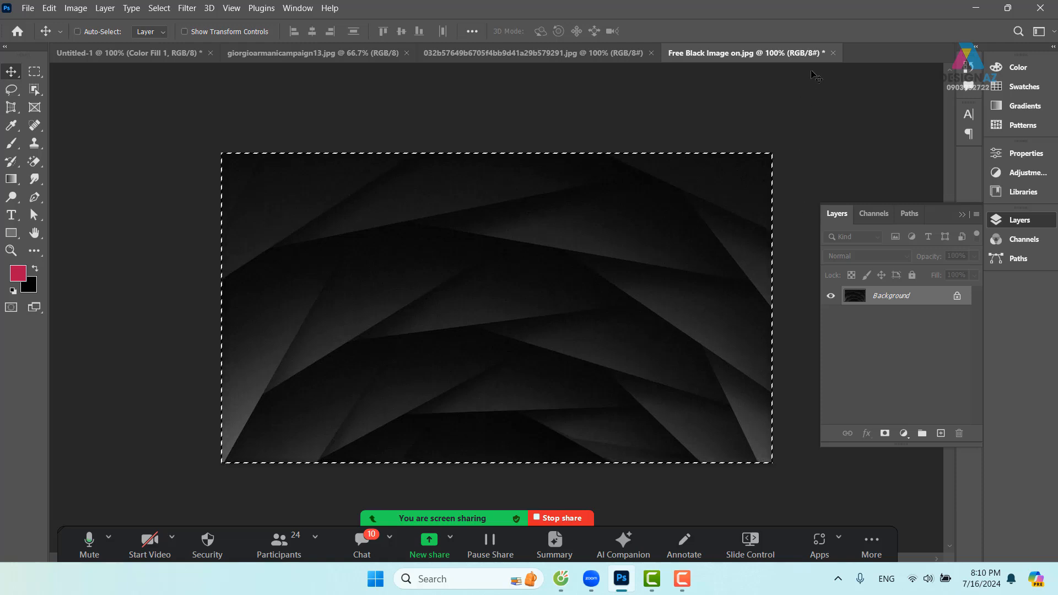
pyautogui.click(834, 52)
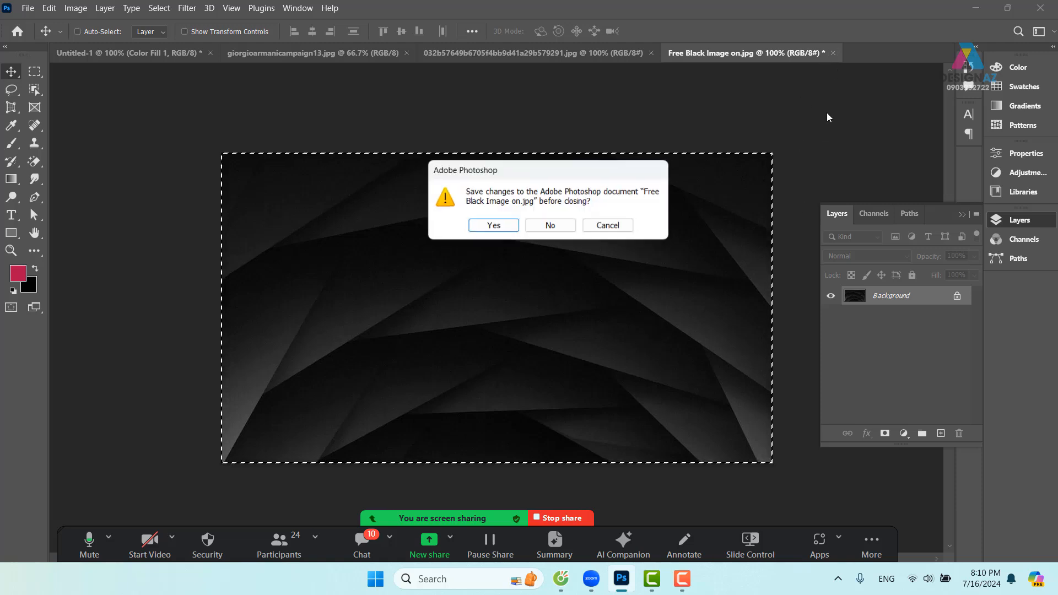
pyautogui.click(553, 226)
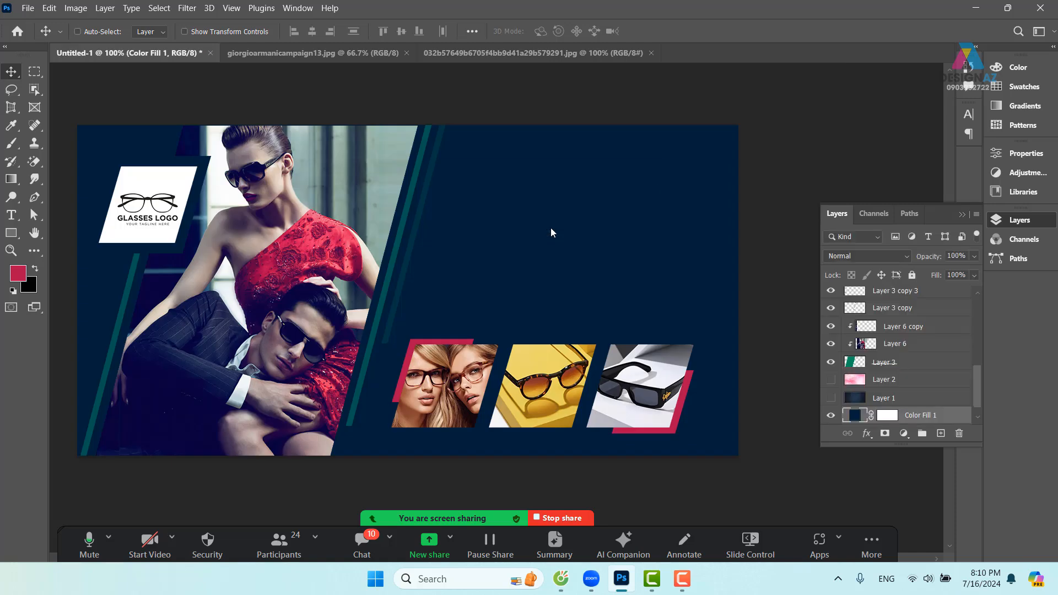
pyautogui.rightClick(612, 239)
pyautogui.click(634, 243)
pyautogui.hotkey('ctrl', 'v')
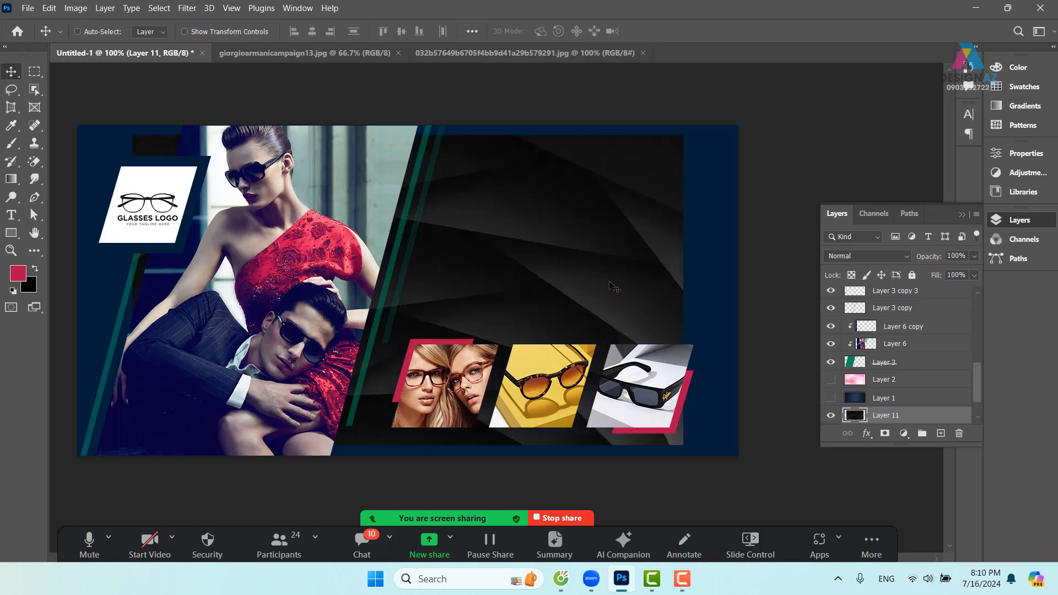
# Scale the pasted black texture up to about 121.6% so it covers the entire banner canvas.
pyautogui.hotkey('ctrl', 't')
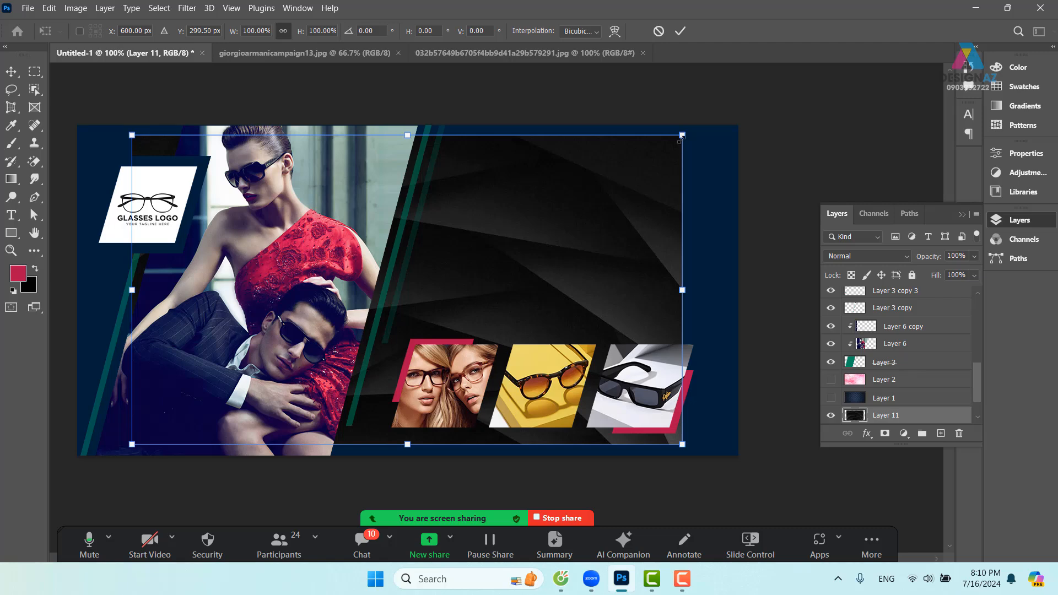
pyautogui.moveTo(682, 135); pyautogui.dragTo(713, 122)
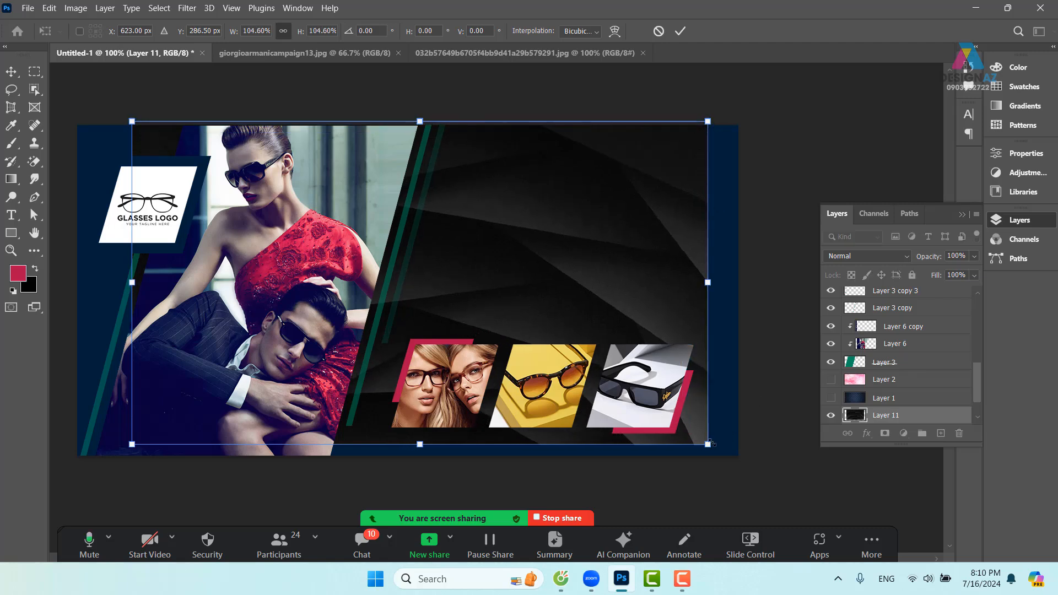
pyautogui.moveTo(712, 444); pyautogui.dragTo(744, 465)
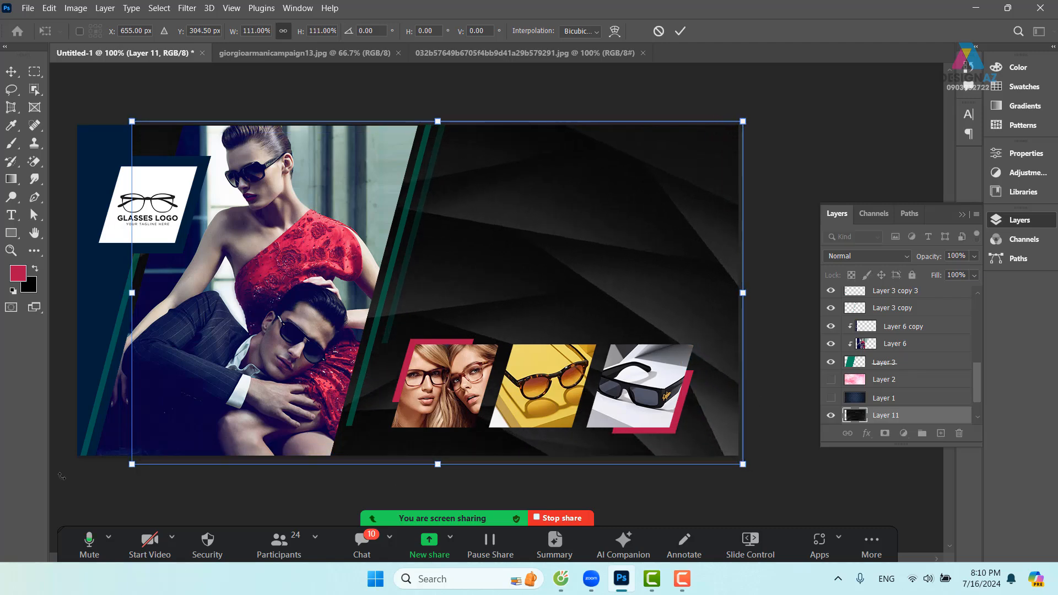
pyautogui.moveTo(132, 465); pyautogui.dragTo(70, 489)
pyautogui.moveTo(554, 311); pyautogui.dragTo(520, 283)
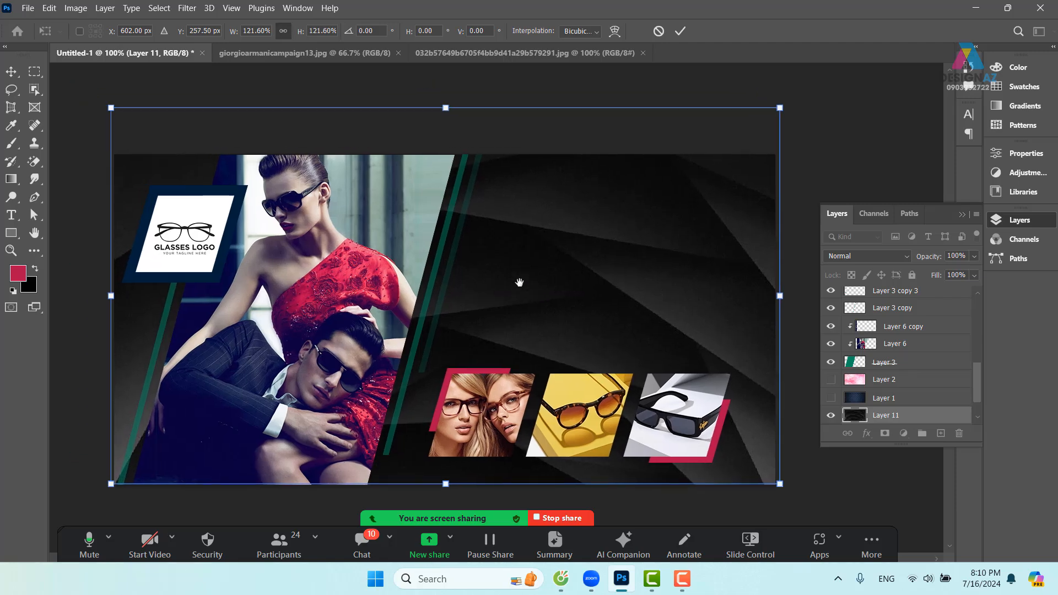
pyautogui.press('Return')
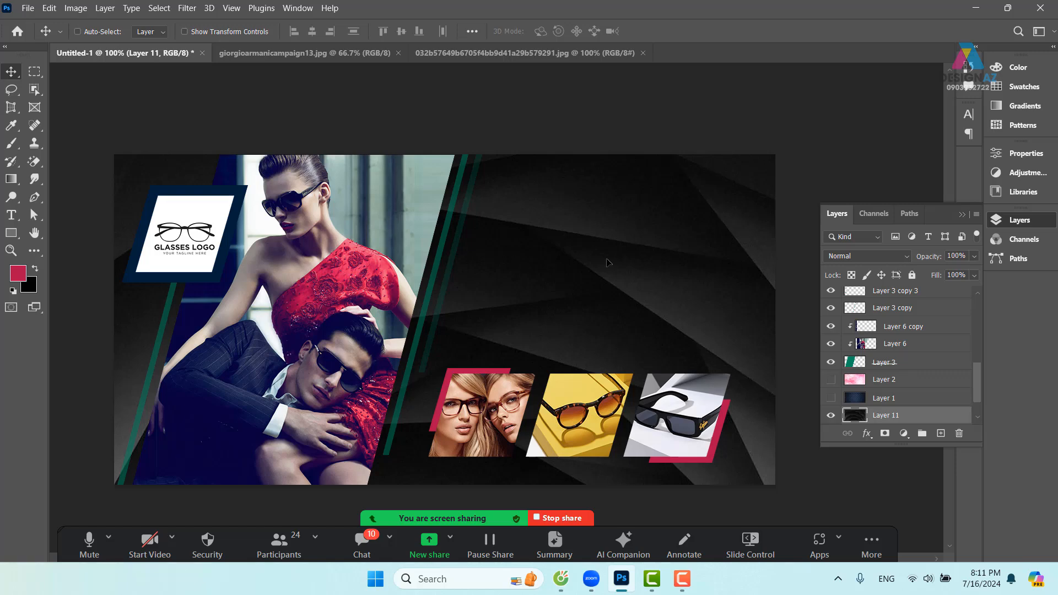
# Hide the black texture layer and select the Color Fill 1 layer beneath it.
pyautogui.moveTo(980, 366); pyautogui.dragTo(979, 390)
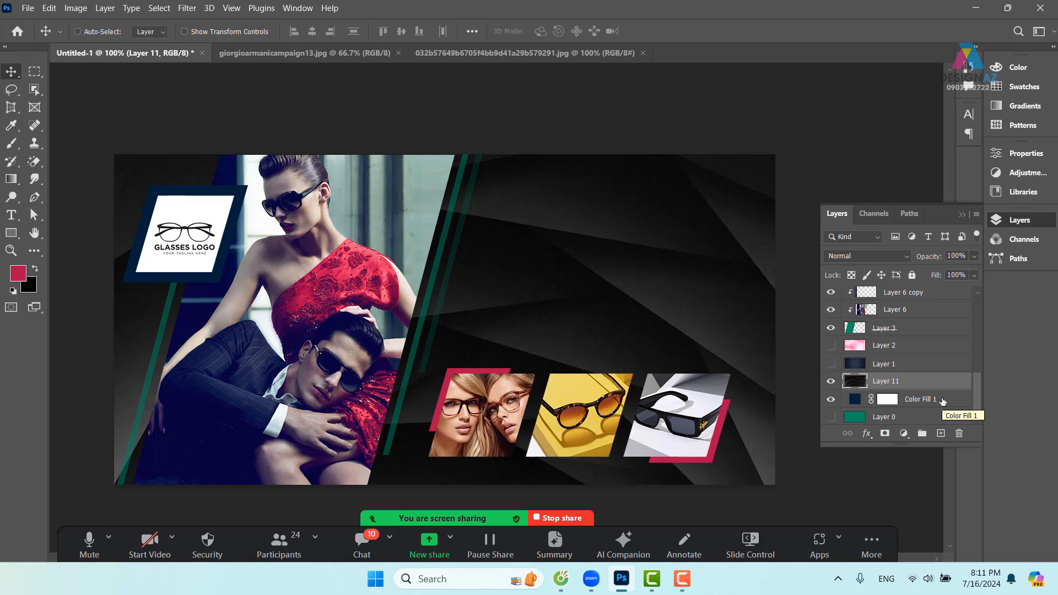
pyautogui.click(830, 380)
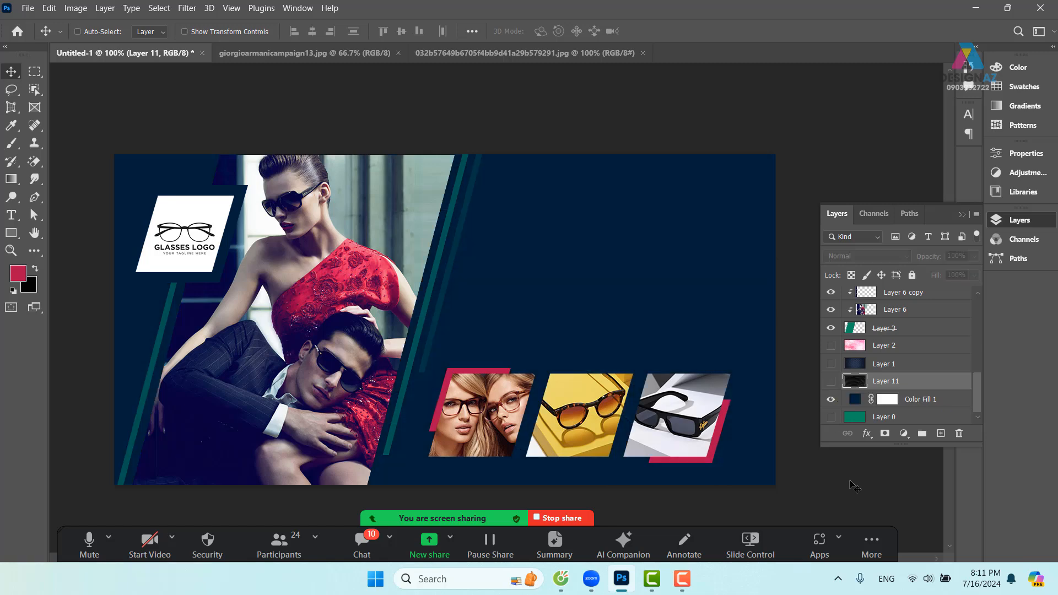
pyautogui.click(946, 402)
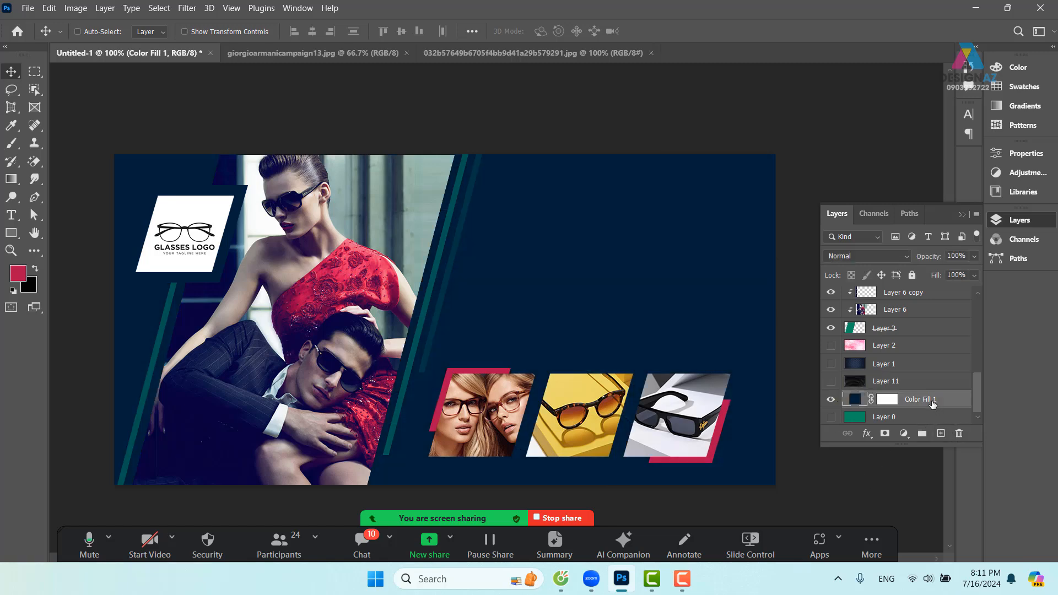
pyautogui.click(940, 433)
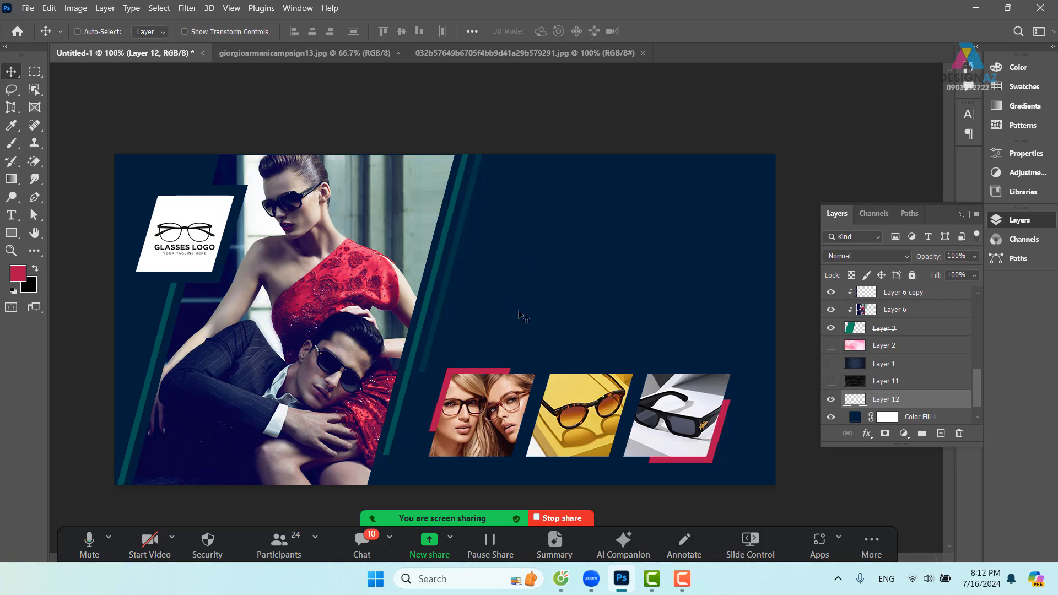
pyautogui.press('i')
pyautogui.click(534, 335)
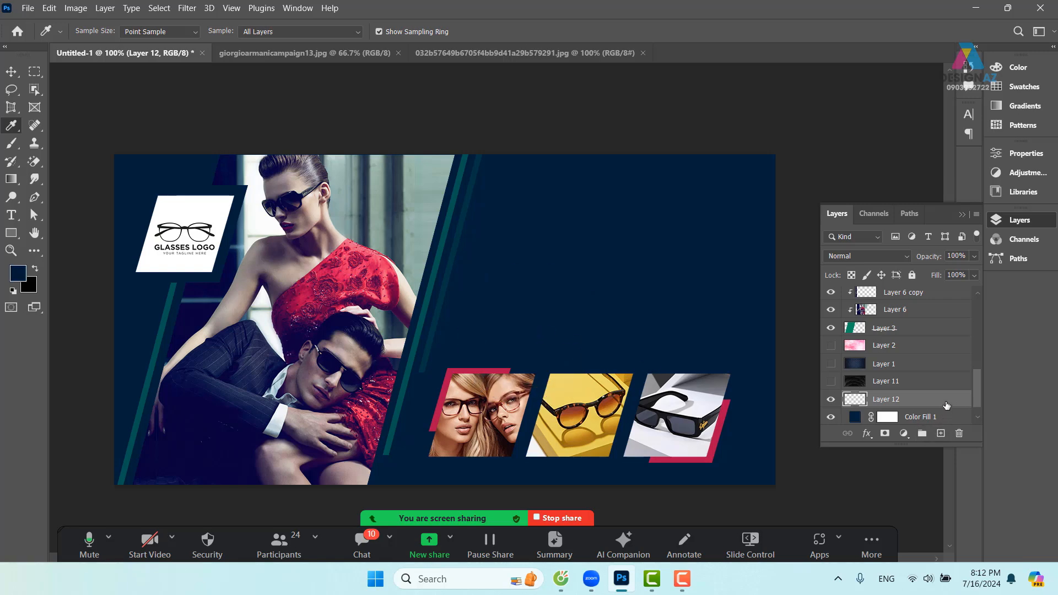
pyautogui.click(960, 434)
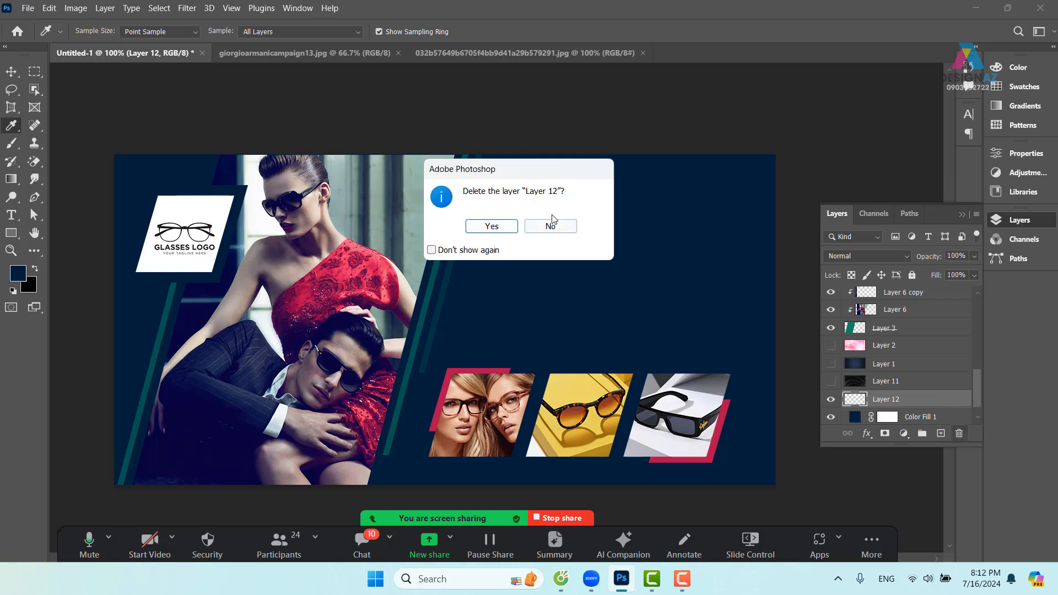
pyautogui.click(477, 226)
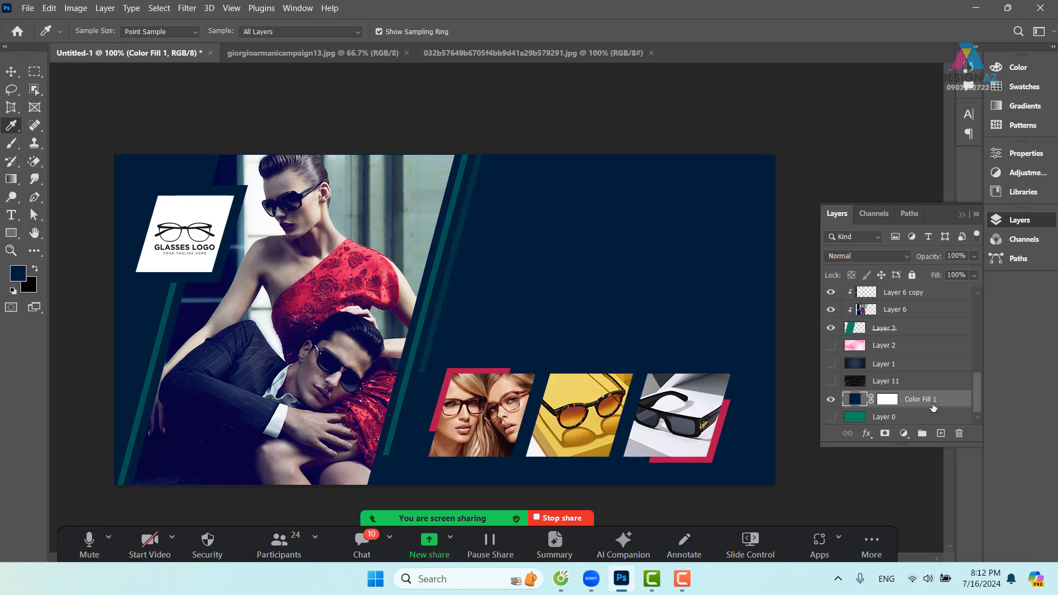
pyautogui.doubleClick(854, 399)
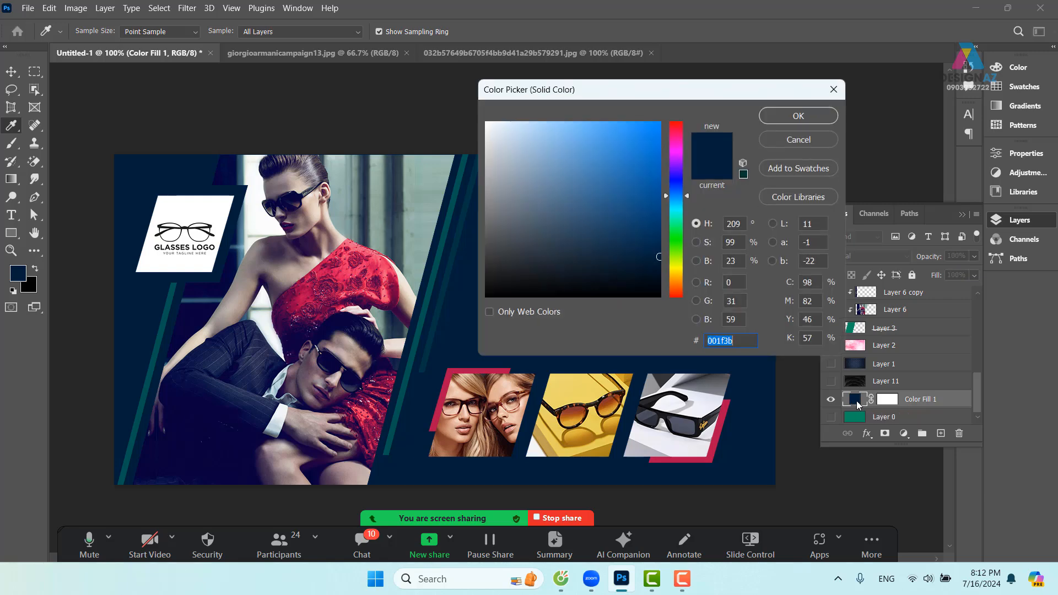
pyautogui.click(833, 89)
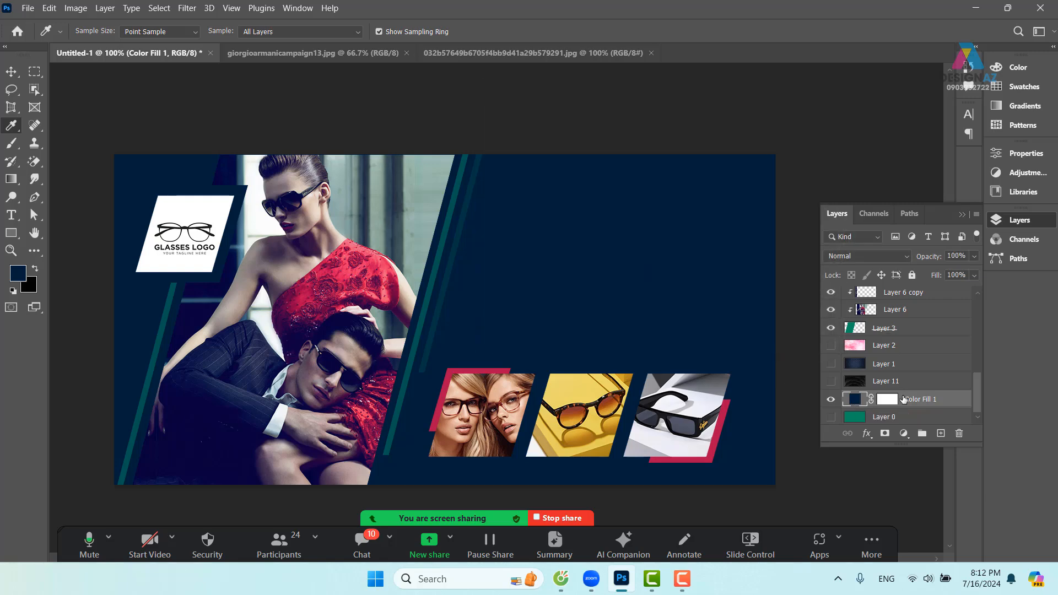
# Duplicate the Color Fill 1 layer, and show the black texture layer and move it between the two navy fills.
pyautogui.hotkey('ctrl', 'j')
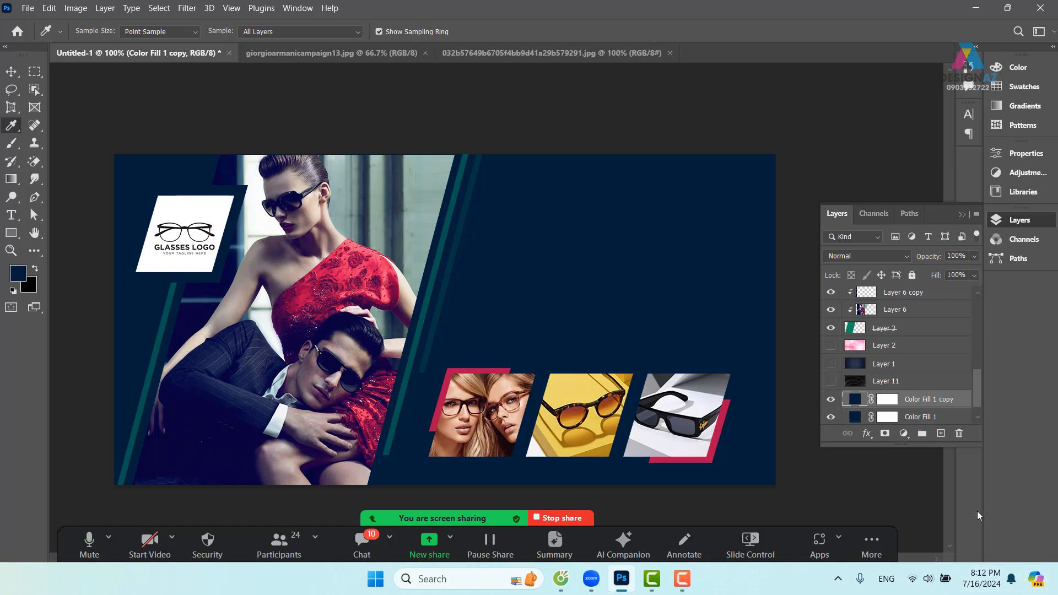
pyautogui.moveTo(923, 497); pyautogui.dragTo(923, 498)
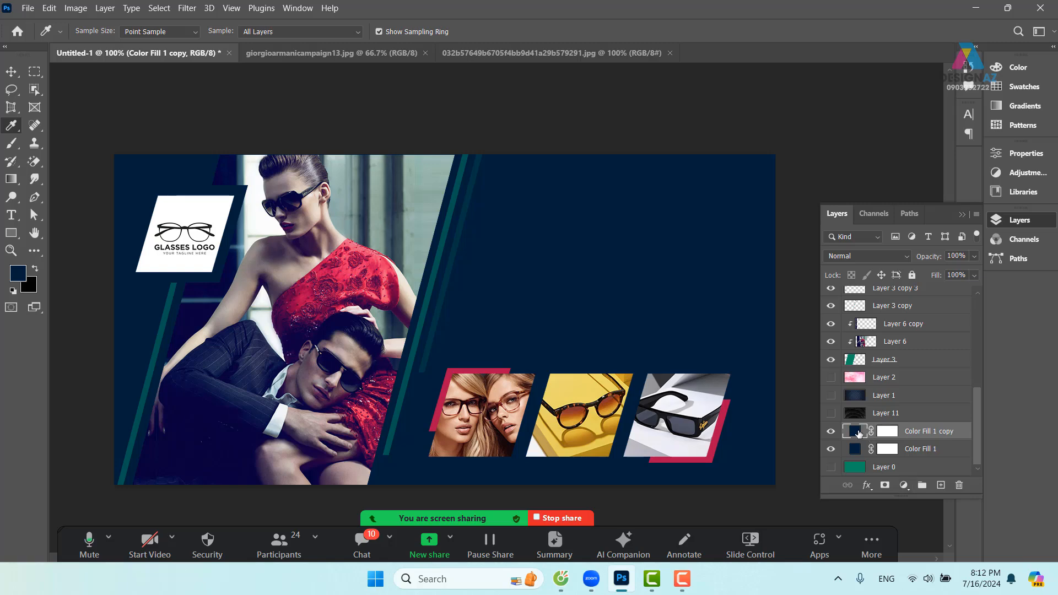
pyautogui.click(831, 413)
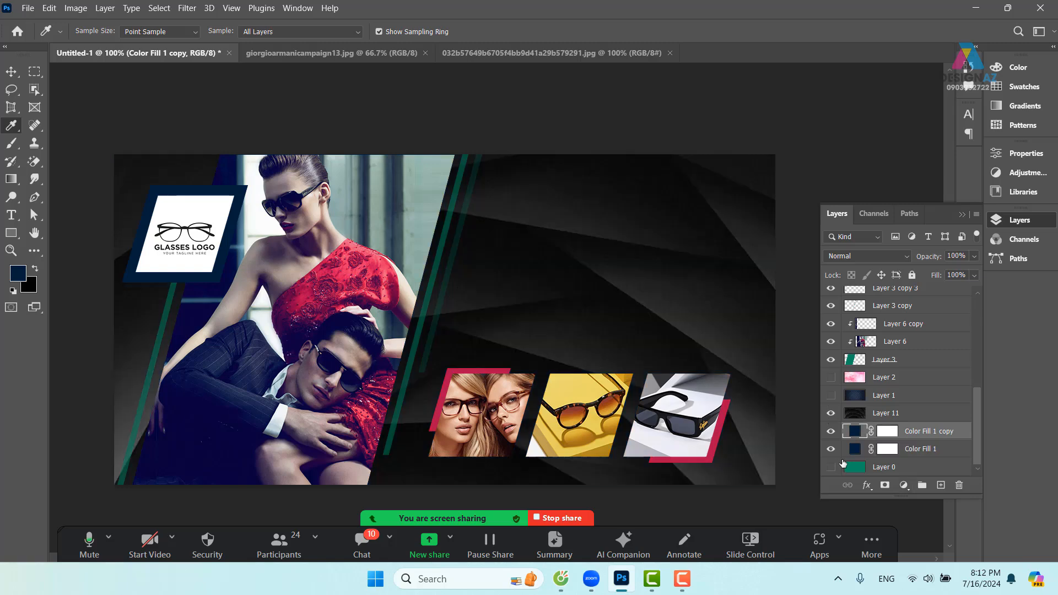
pyautogui.click(926, 417)
pyautogui.moveTo(926, 416); pyautogui.dragTo(889, 434)
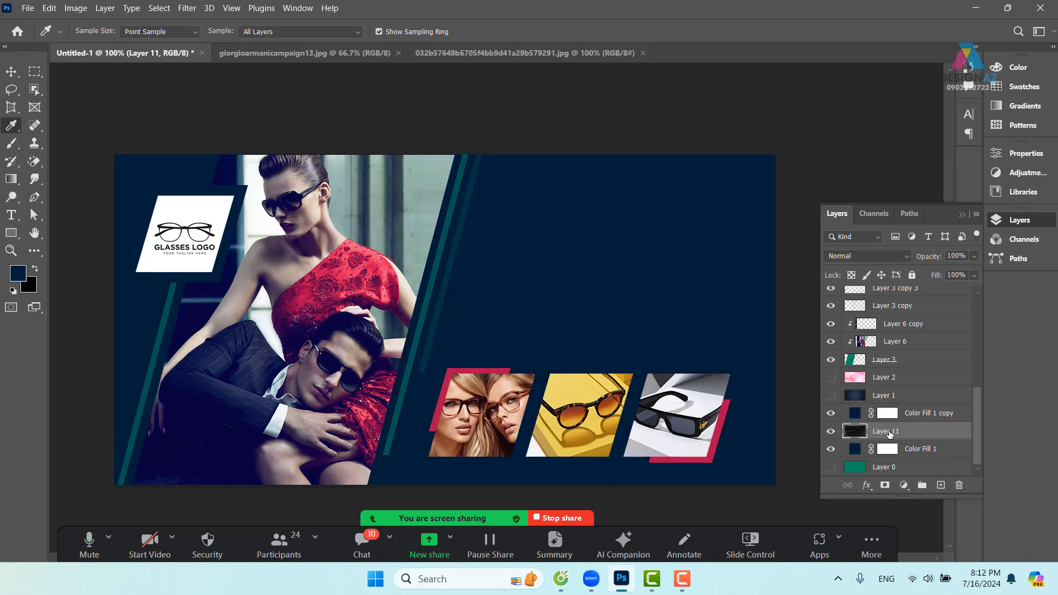
# Toggle the visibility of the upper navy fill to compare it with the black texture underneath.
pyautogui.click(958, 418)
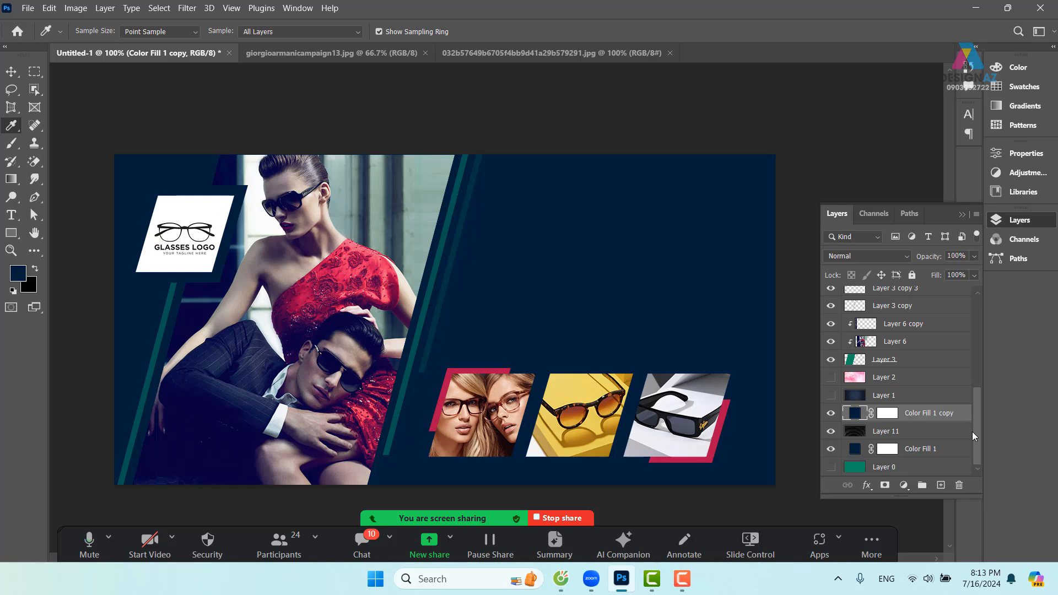
pyautogui.click(896, 434)
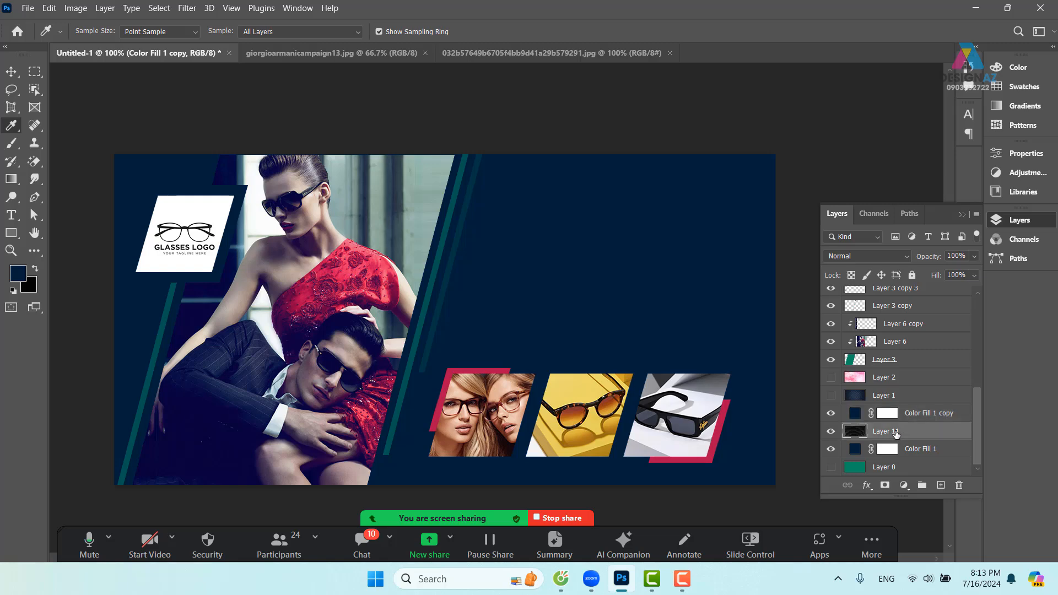
pyautogui.click(830, 412)
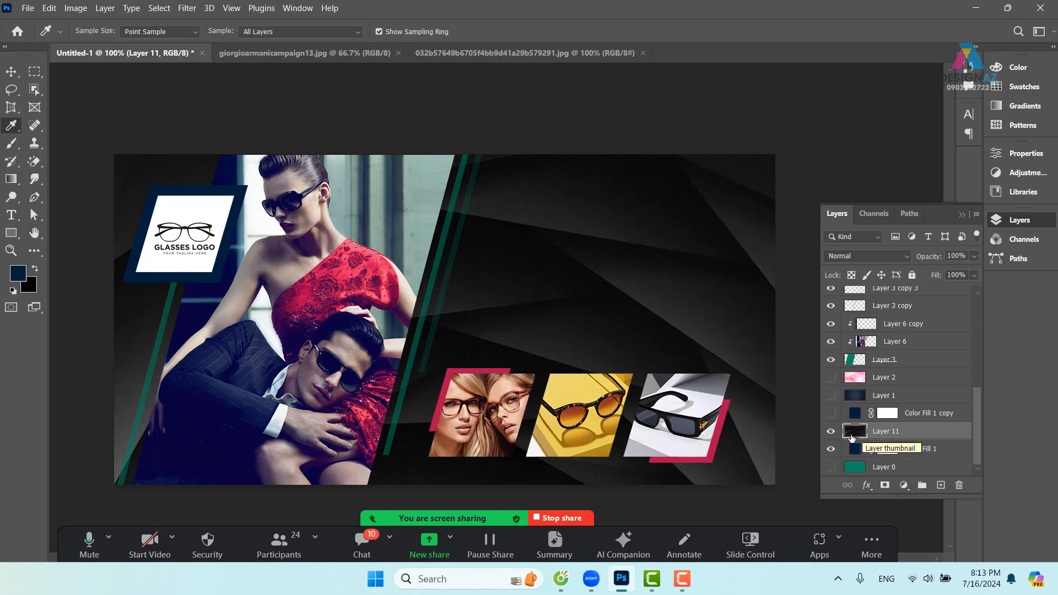
pyautogui.click(831, 413)
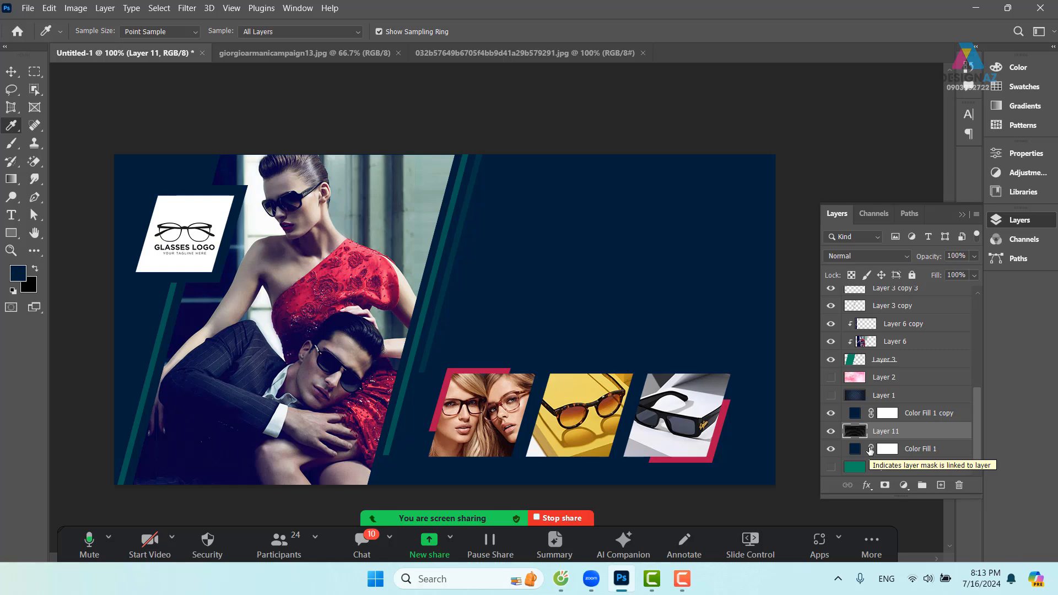
# Set the Color Fill 1 copy layer's blend mode to Color and toggle its visibility to compare the tint on the black texture.
pyautogui.click(926, 419)
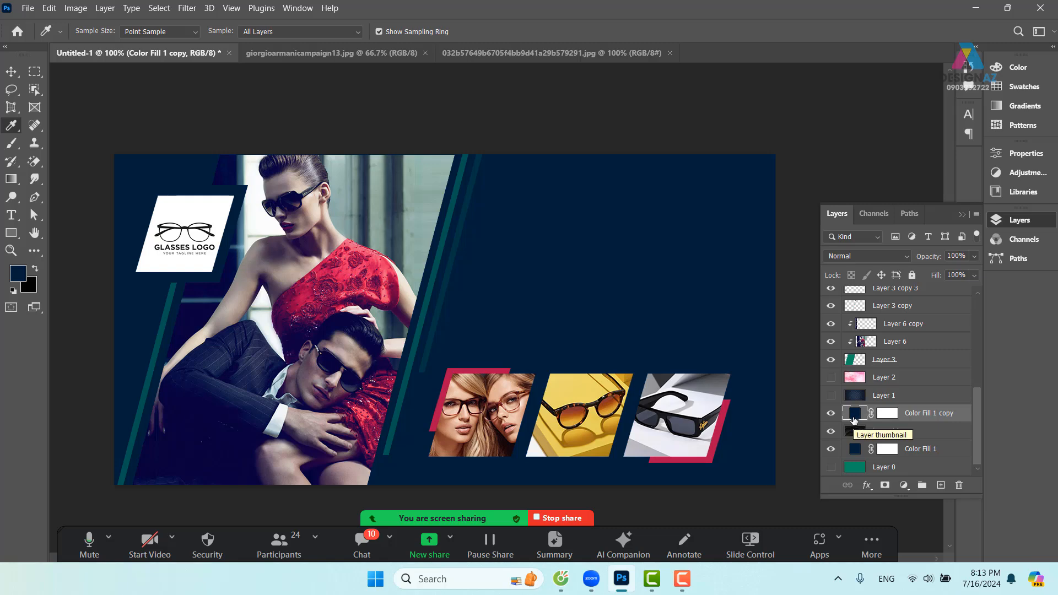
pyautogui.click(830, 413)
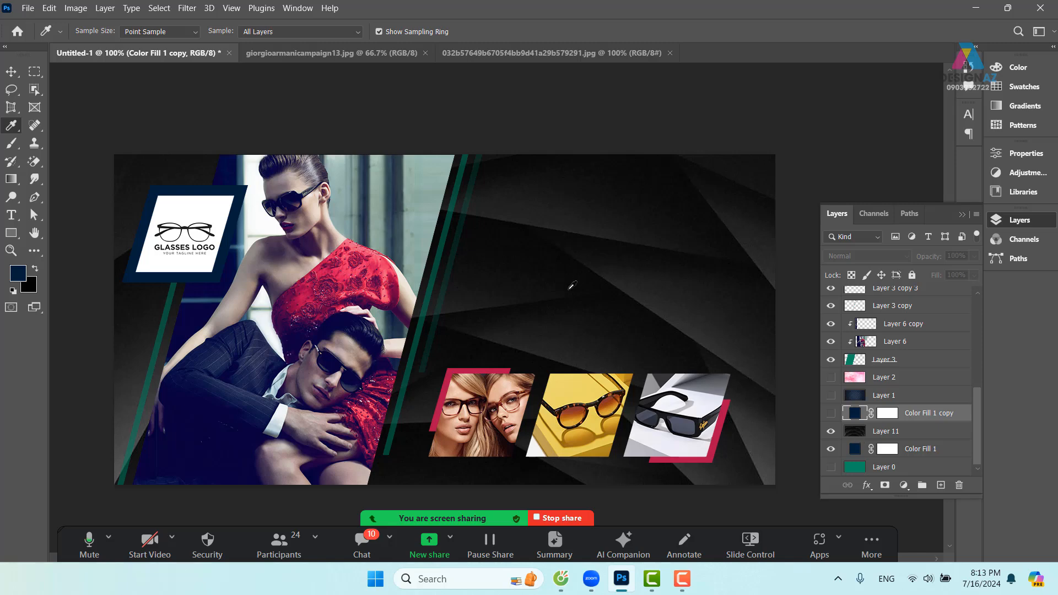
pyautogui.click(831, 414)
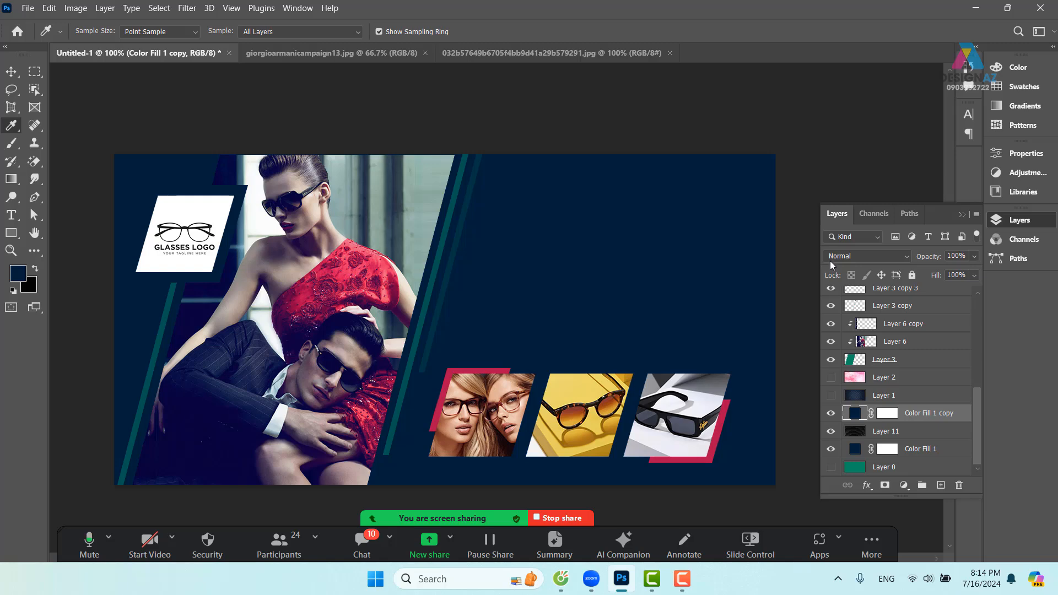
pyautogui.click(869, 257)
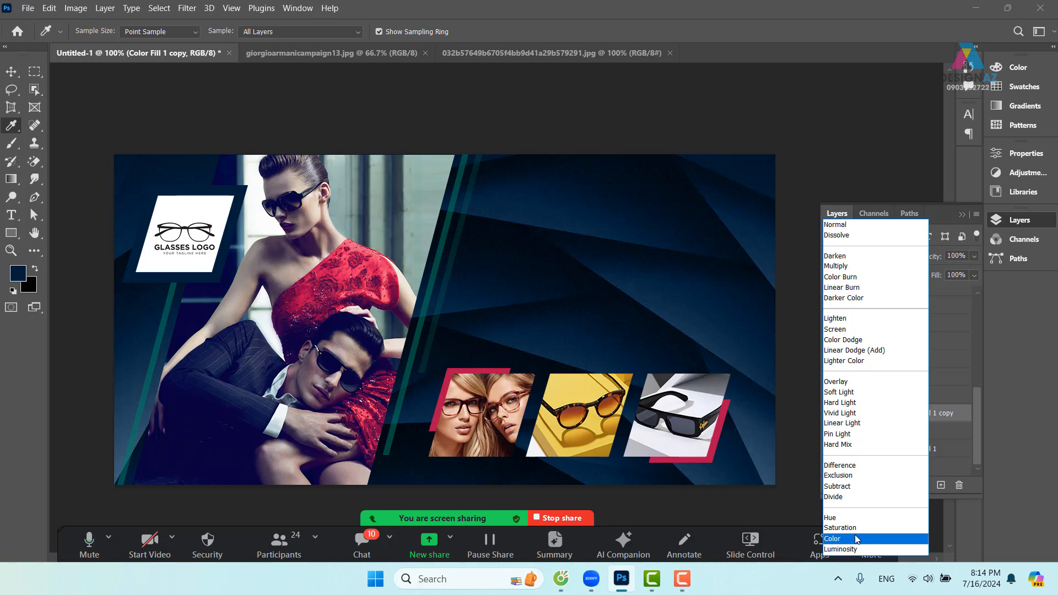
pyautogui.click(857, 539)
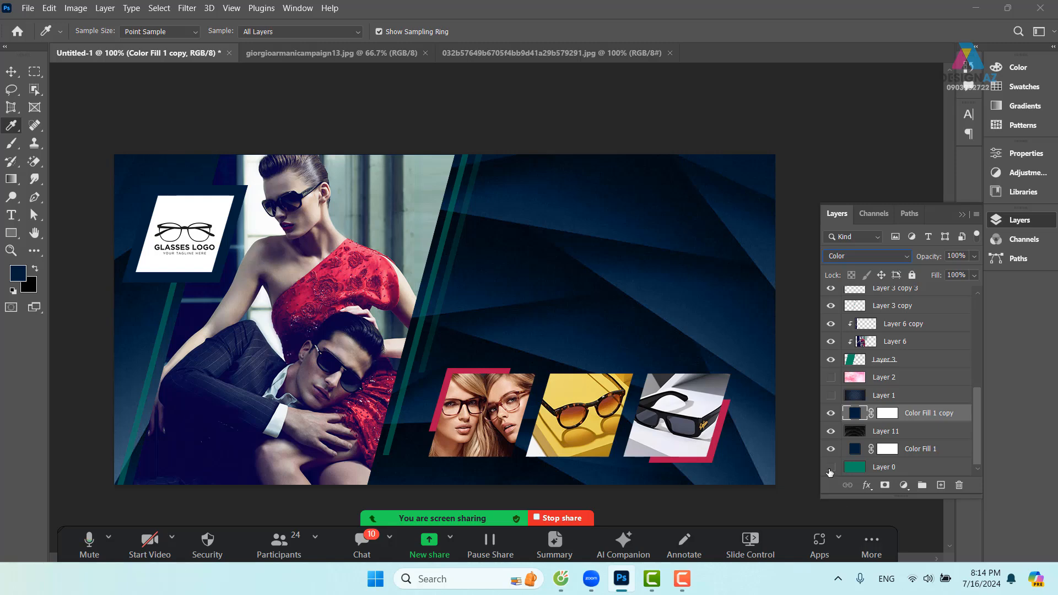
pyautogui.click(831, 414)
pyautogui.click(830, 415)
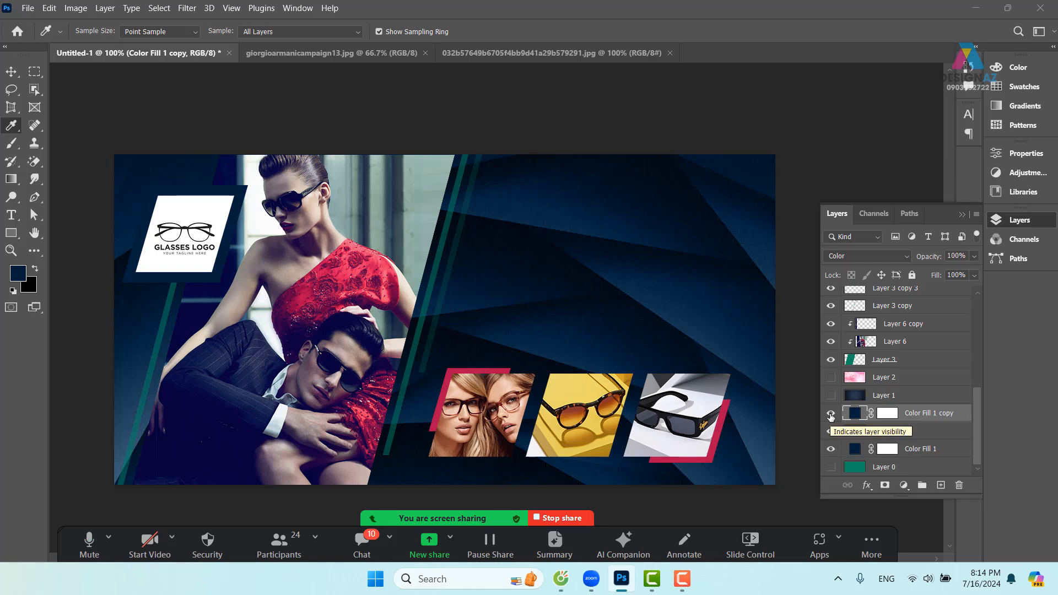
# Try colours sampled from the banner on the Color Fill 1 copy layer, settling on dark indigo 09013c from the man's suit.
pyautogui.click(11, 72)
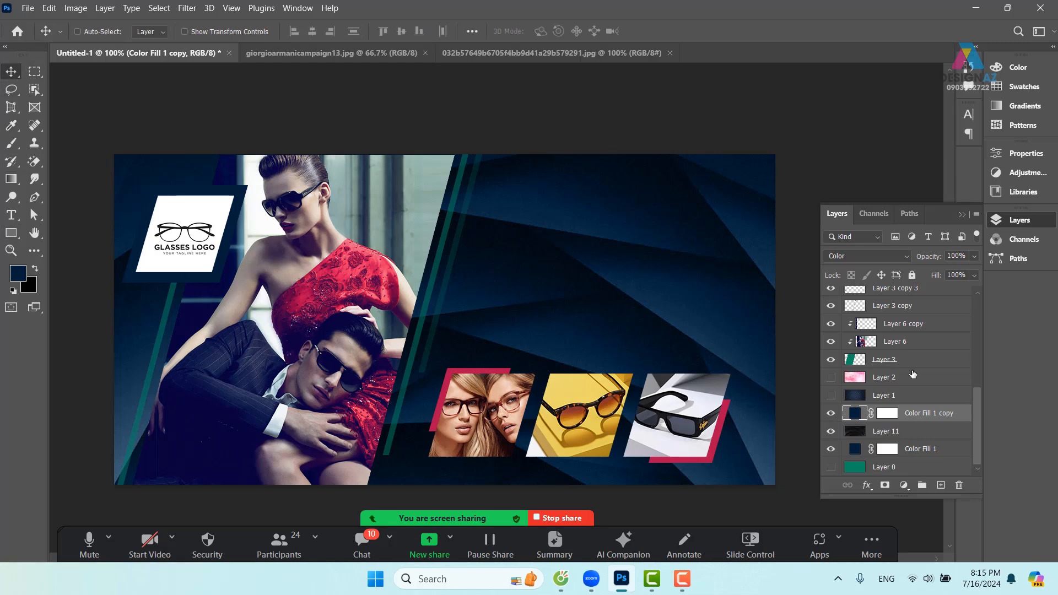
pyautogui.doubleClick(854, 415)
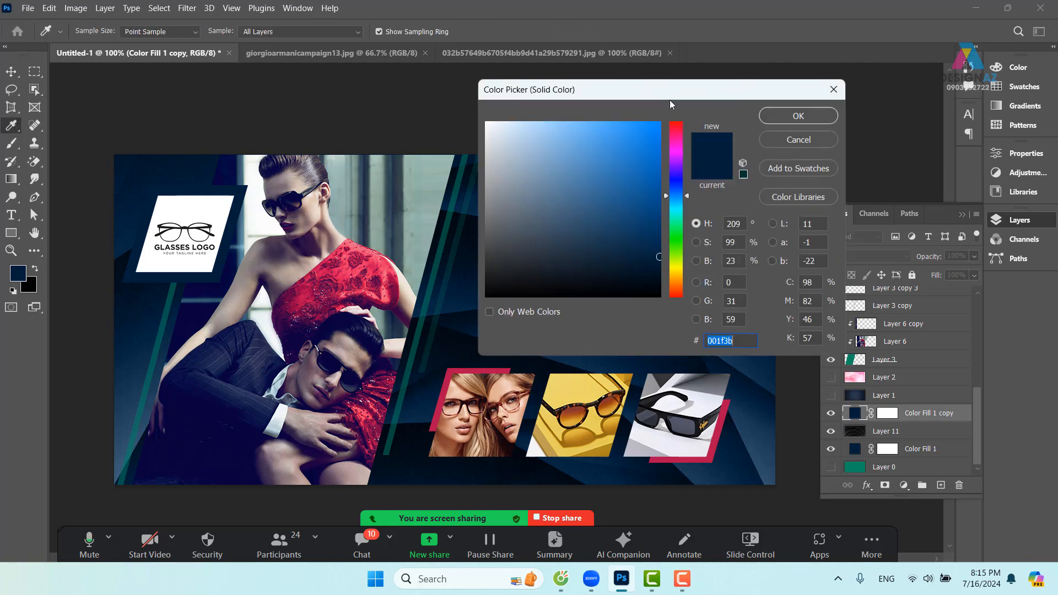
pyautogui.moveTo(693, 90); pyautogui.dragTo(864, 37)
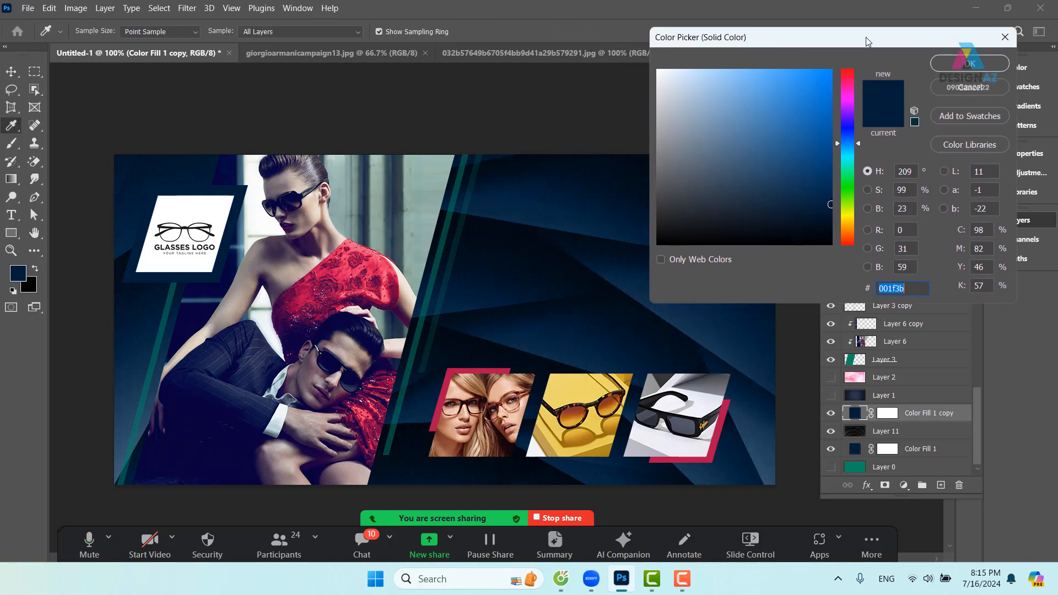
pyautogui.click(394, 288)
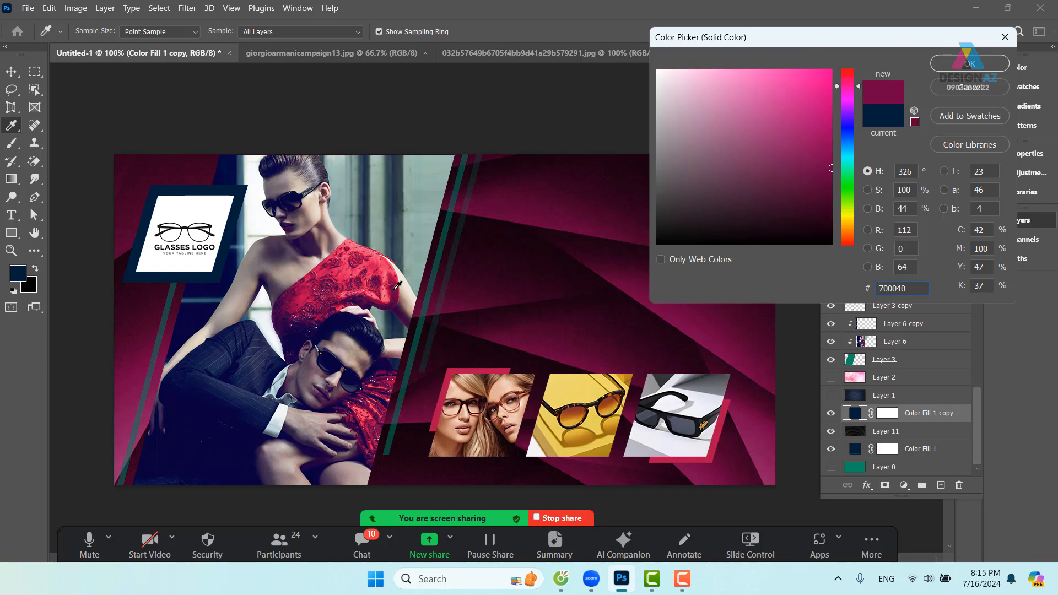
pyautogui.click(426, 320)
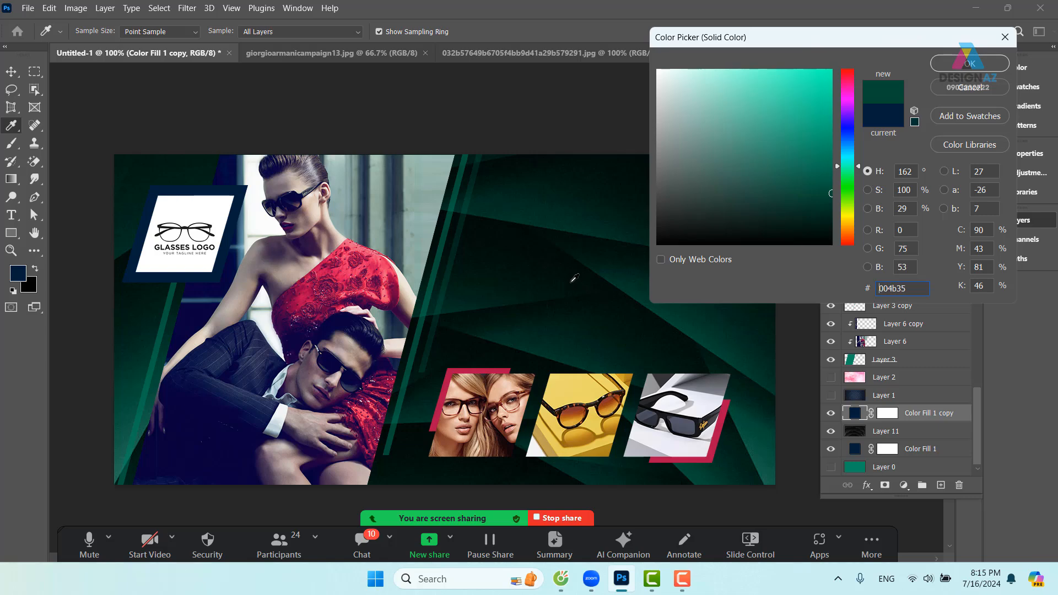
pyautogui.click(243, 423)
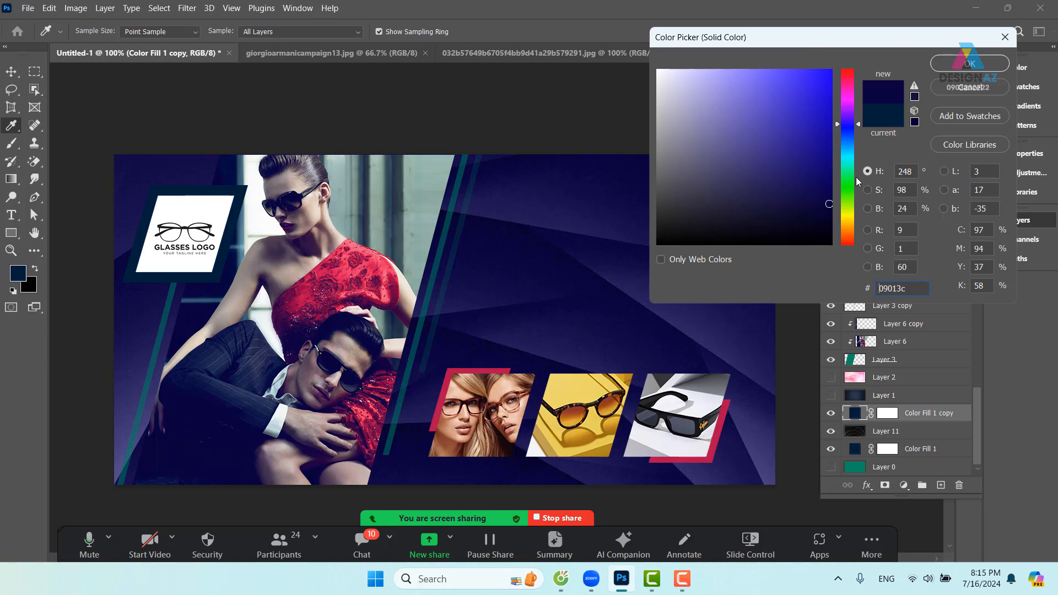
pyautogui.click(950, 64)
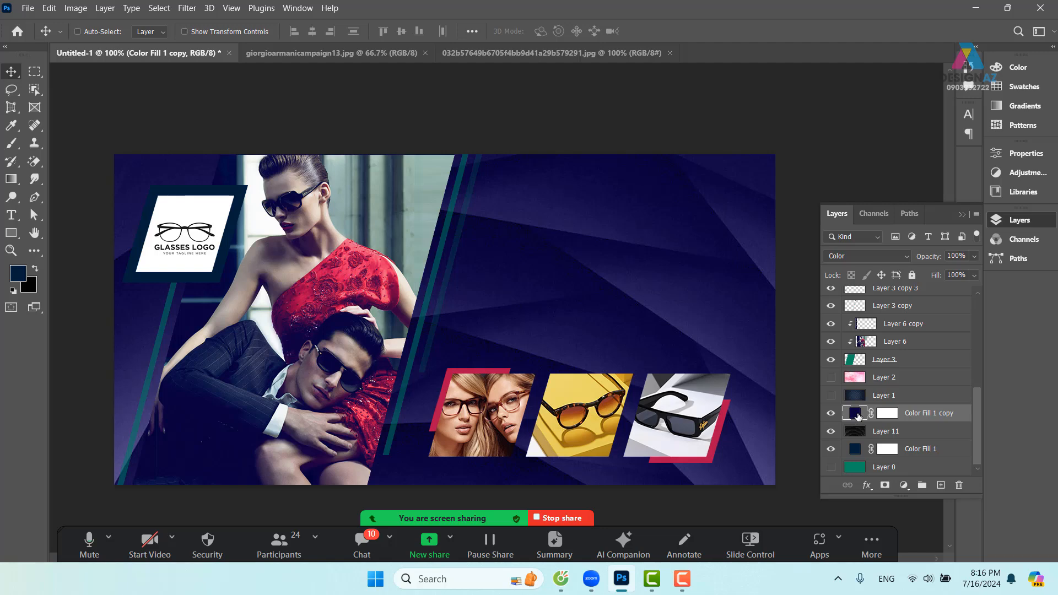
# Duplicate the indigo Color Fill 1 copy layer and rename the duplicate "làm tối".
pyautogui.hotkey('ctrl', 'j')
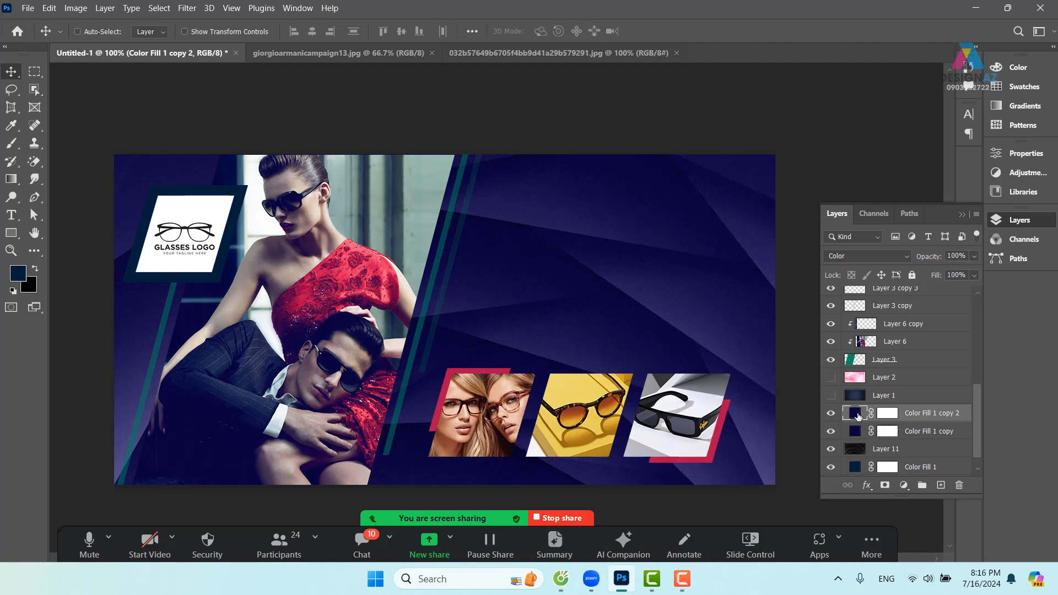
pyautogui.doubleClick(951, 414)
pyautogui.press('BackSpace')
pyautogui.write('làm tối')
pyautogui.press('Return')
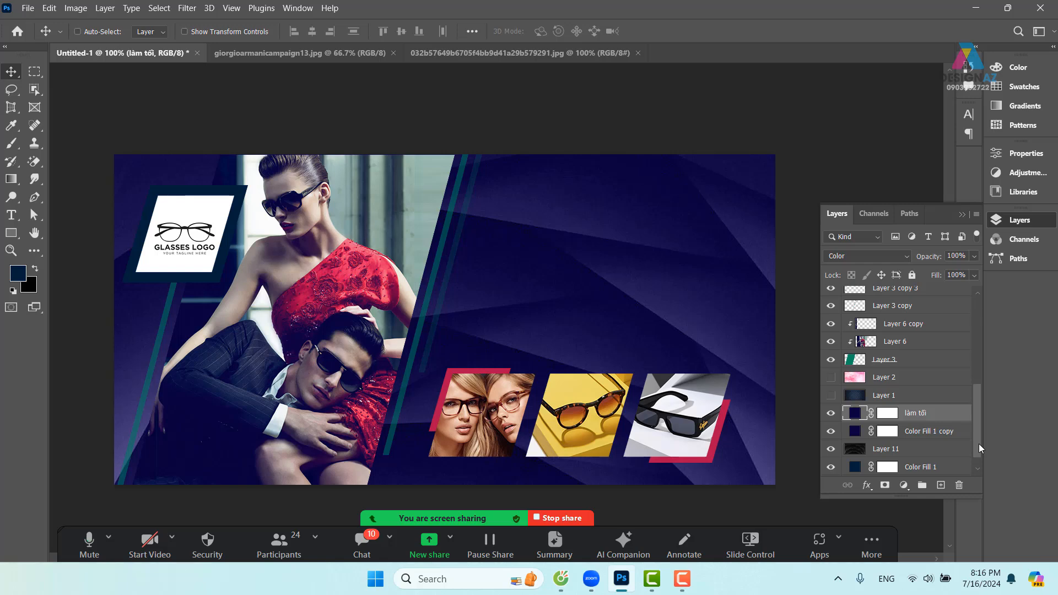
# Rename the Color Fill 1 copy layer "thay màu".
pyautogui.click(942, 437)
pyautogui.doubleClick(939, 437)
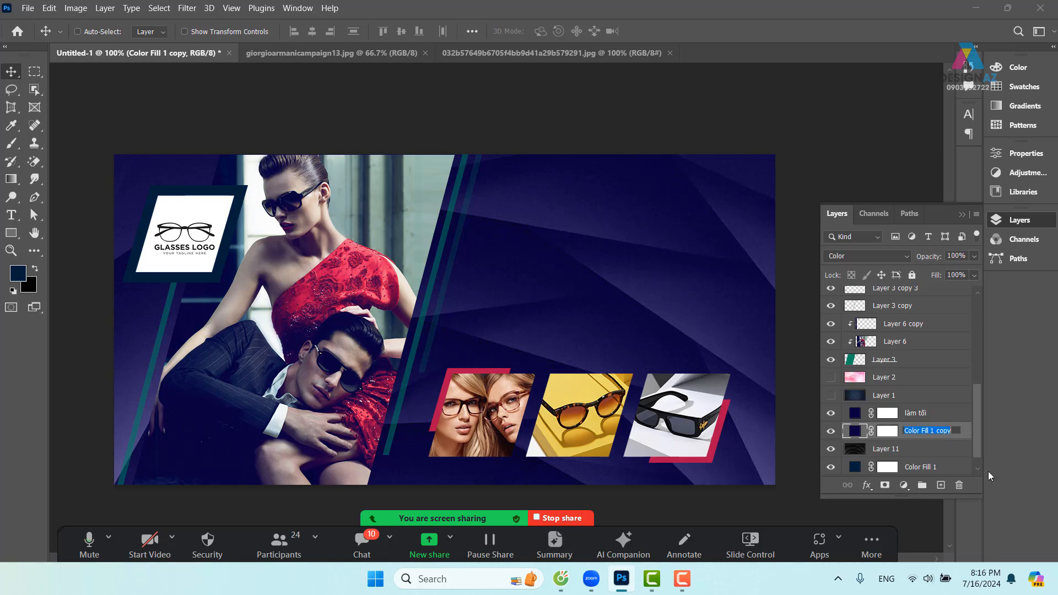
pyautogui.write('thay mau')
pyautogui.press('Return')
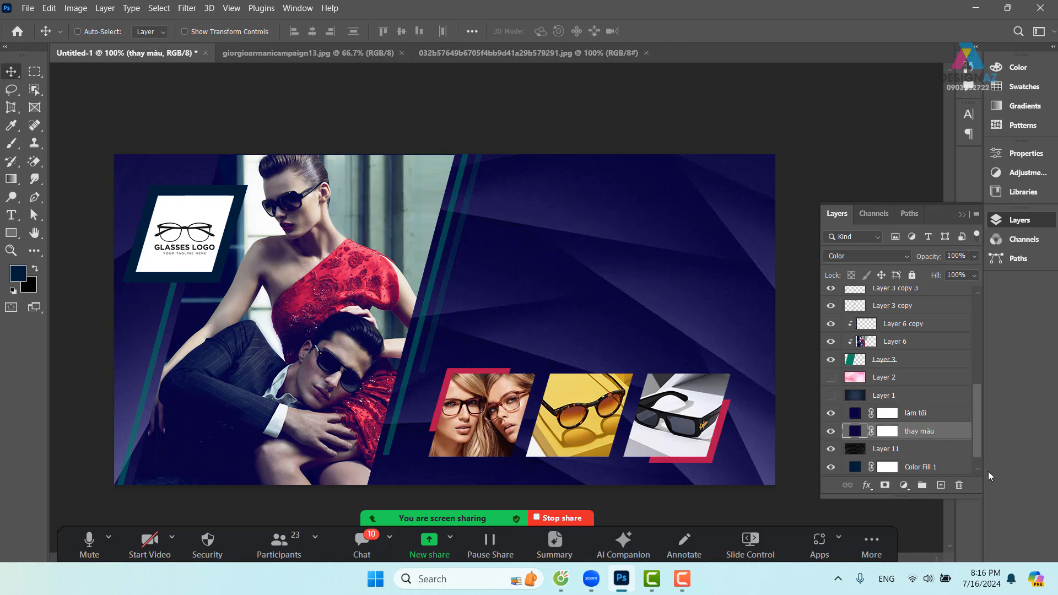
# Try Normal blending on the làm tối layer with opacity lowered to about 64%, and restore its opacity to 100%.
pyautogui.click(951, 417)
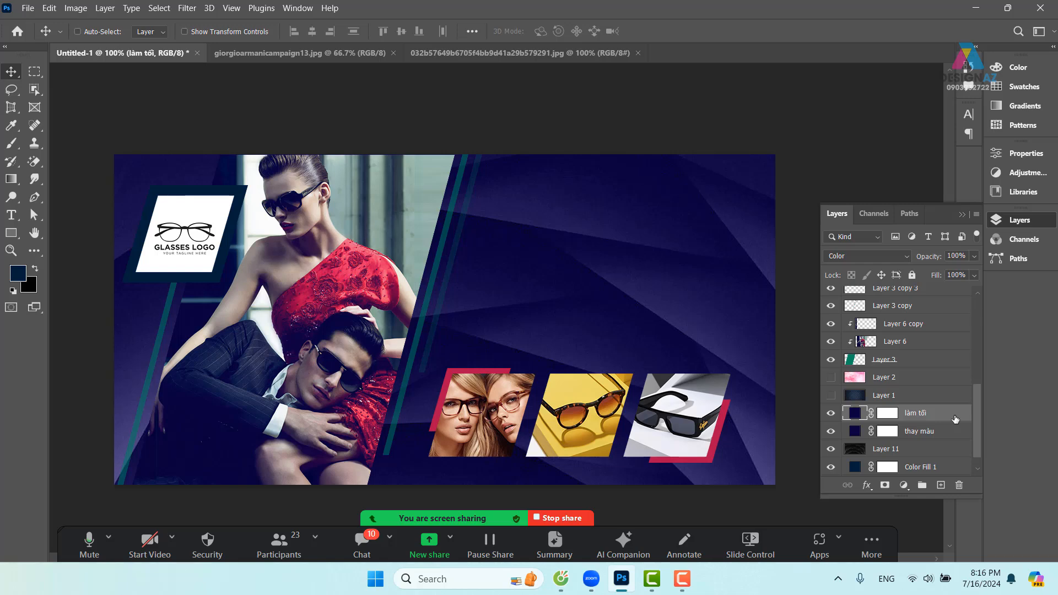
pyautogui.click(894, 253)
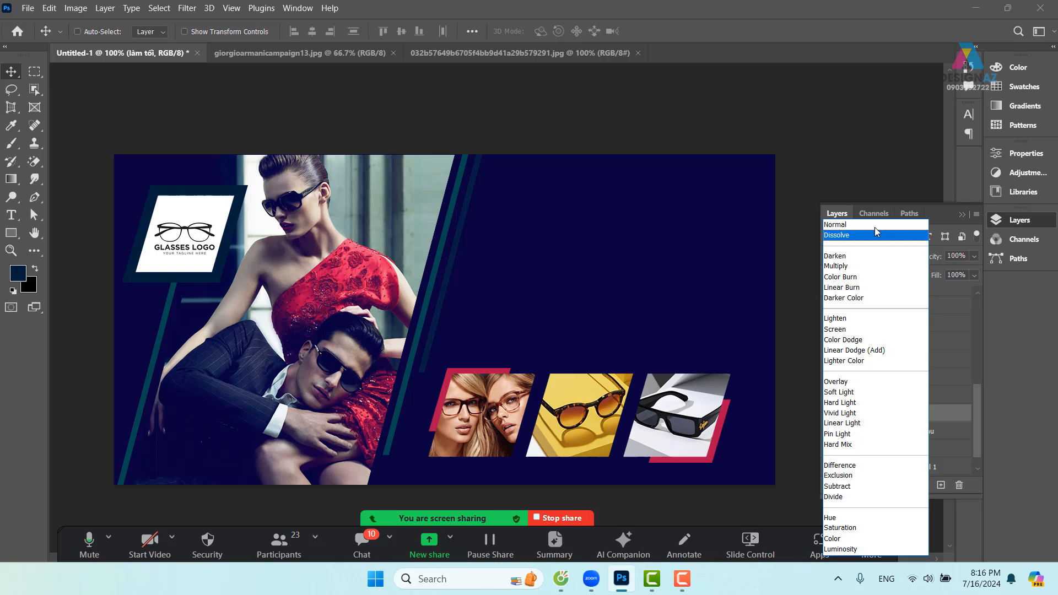
pyautogui.click(875, 225)
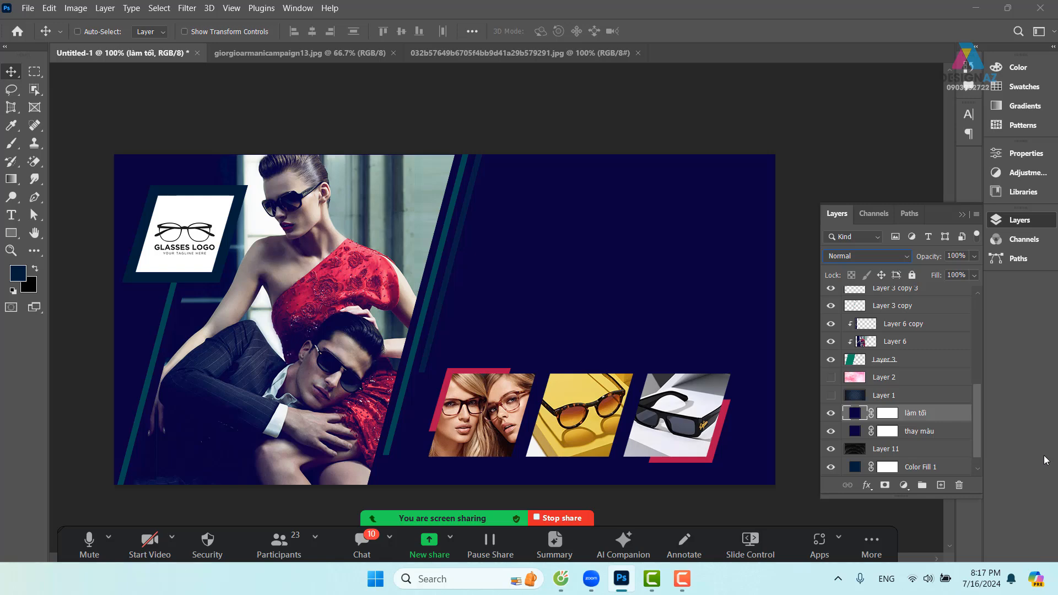
pyautogui.click(974, 257)
pyautogui.moveTo(965, 272); pyautogui.dragTo(950, 274)
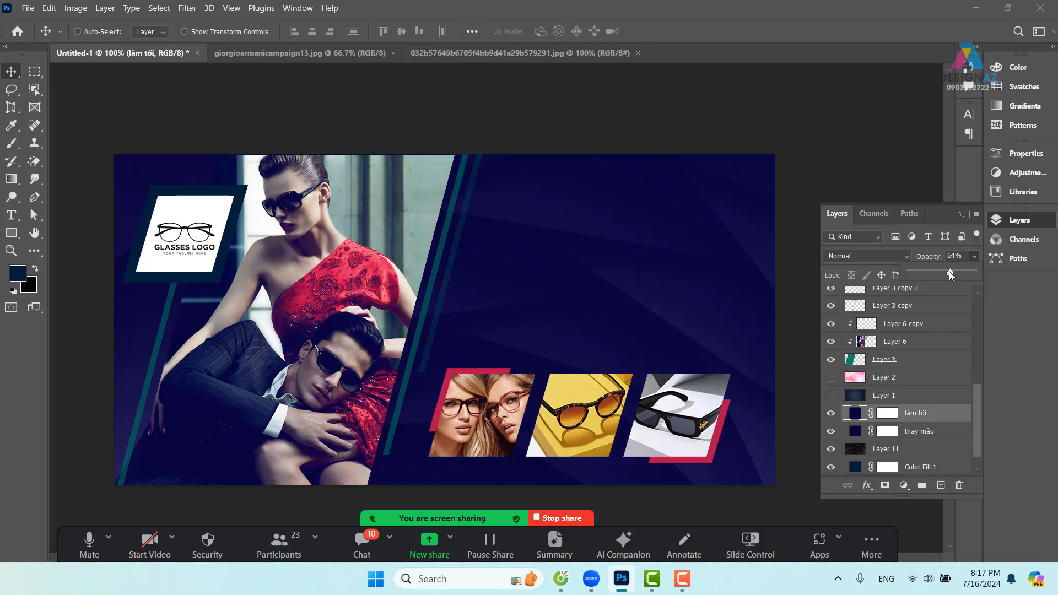
pyautogui.moveTo(961, 271); pyautogui.dragTo(1004, 279)
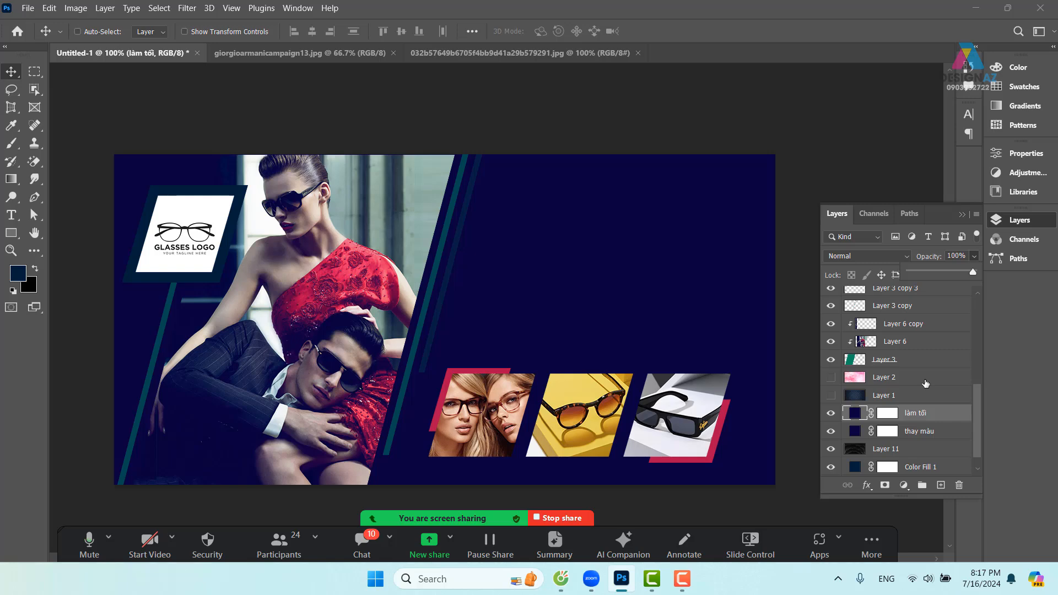
# Set the làm tối layer to Multiply blending at 71% opacity and collapse the layer list.
pyautogui.click(947, 417)
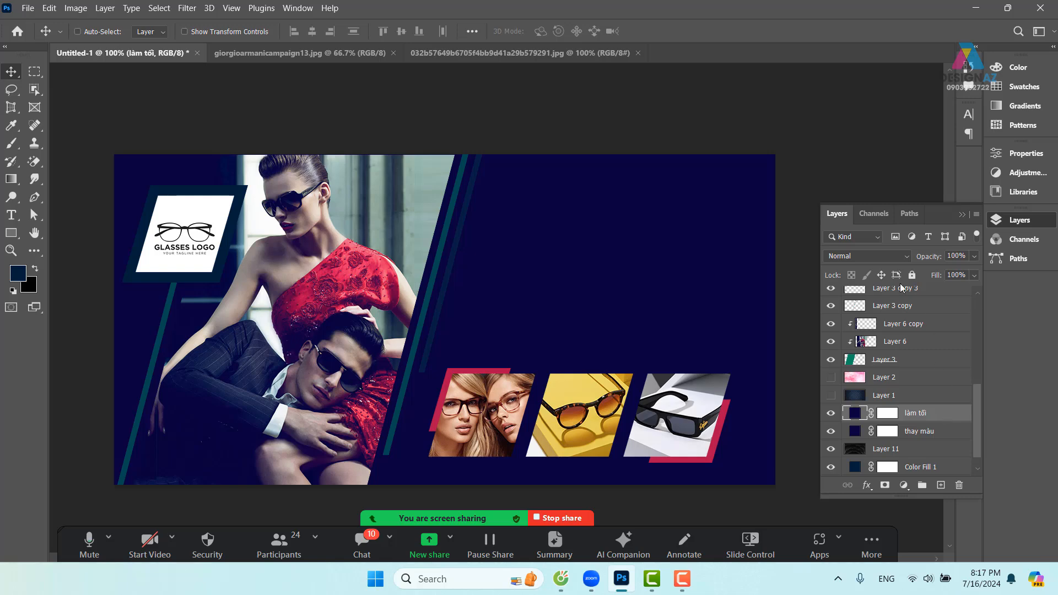
pyautogui.click(892, 258)
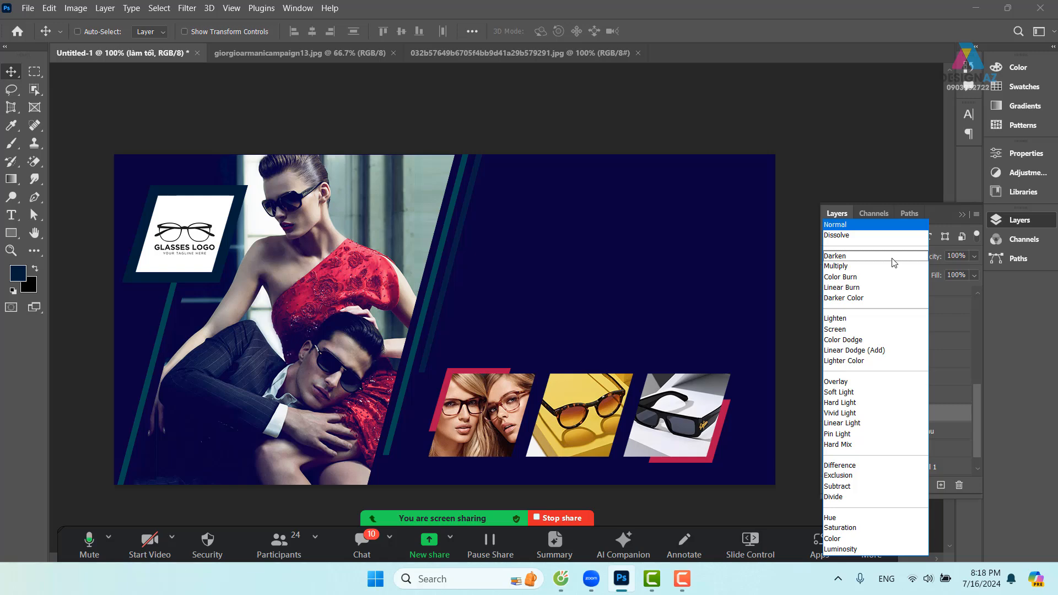
pyautogui.click(894, 266)
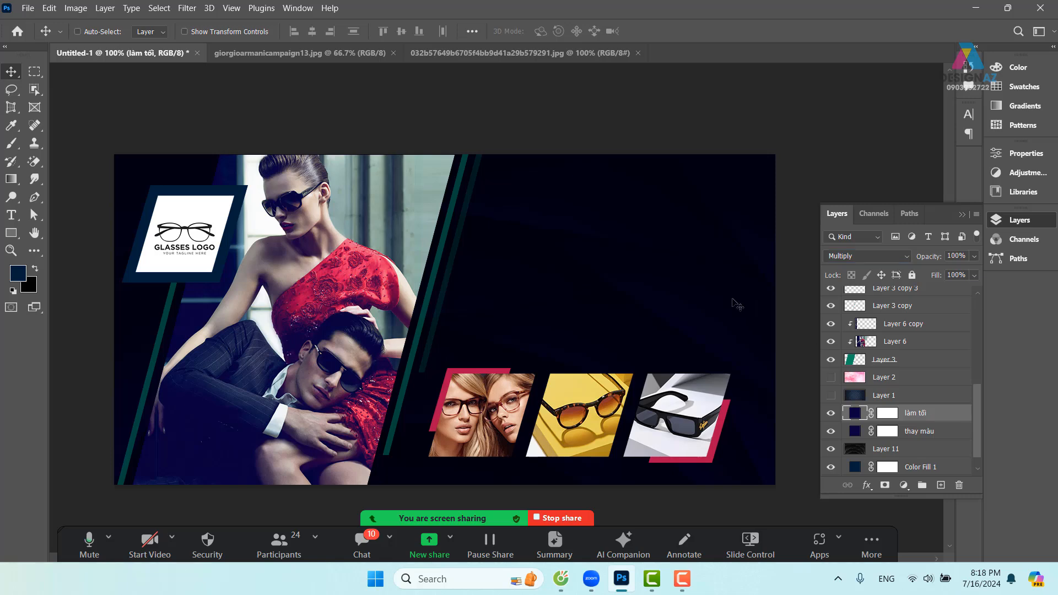
pyautogui.click(974, 257)
pyautogui.moveTo(955, 270); pyautogui.dragTo(955, 270)
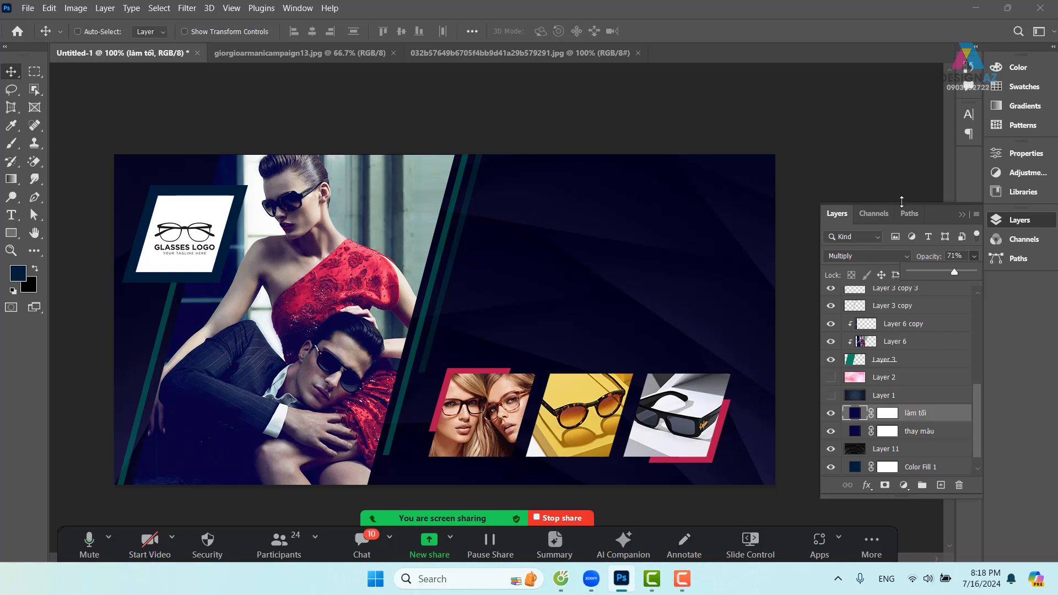
pyautogui.click(958, 221)
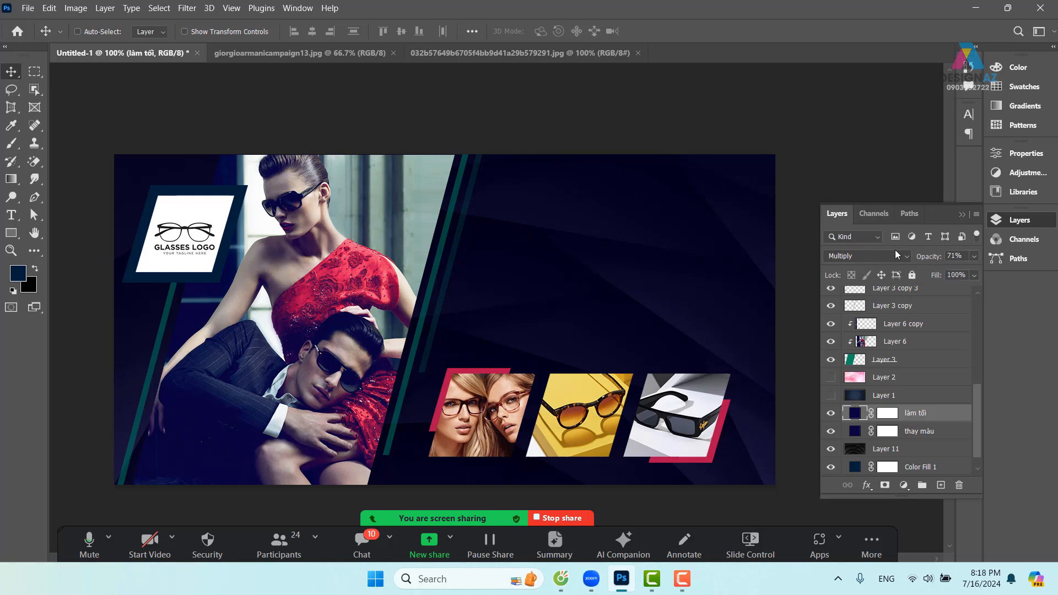
pyautogui.click(961, 214)
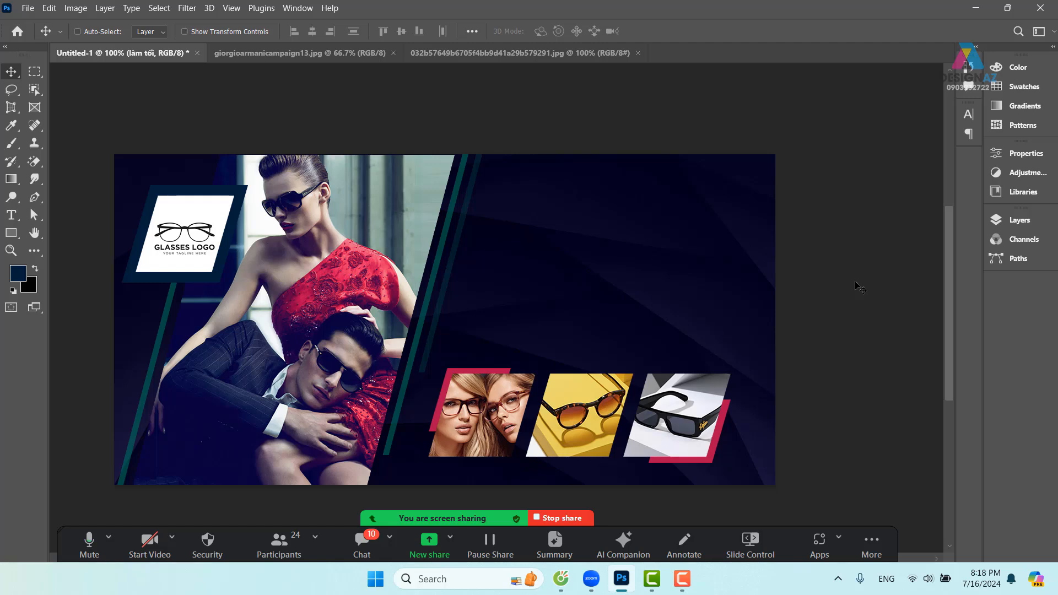
# Browse for an image to open in the texture folder under thuvienanh > Backgroud on New Volume (E:).
pyautogui.hotkey('ctrl', 'o')
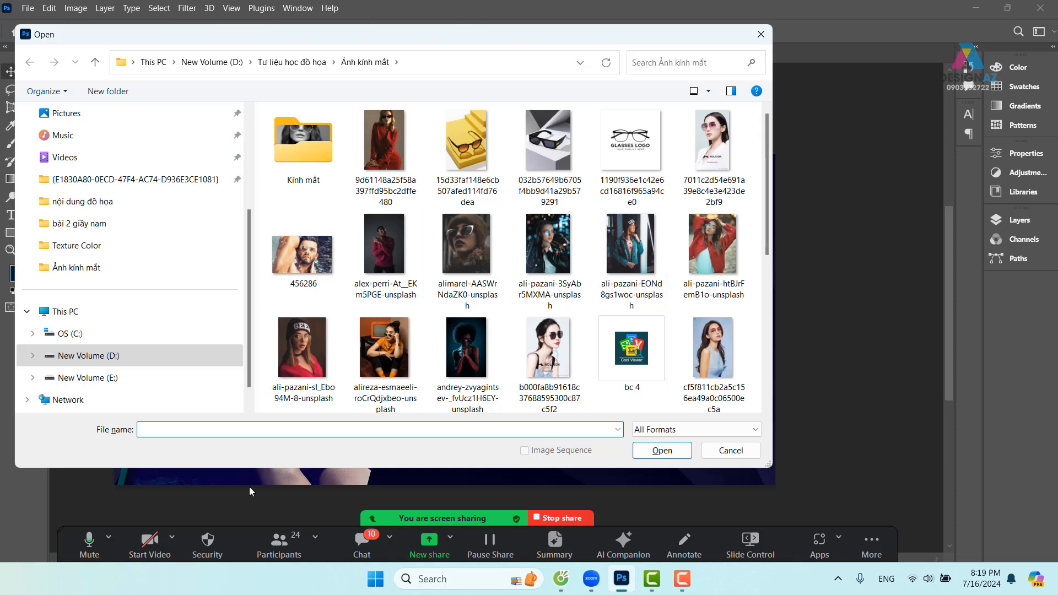
pyautogui.click(95, 379)
pyautogui.scroll(-3, 567, 317)
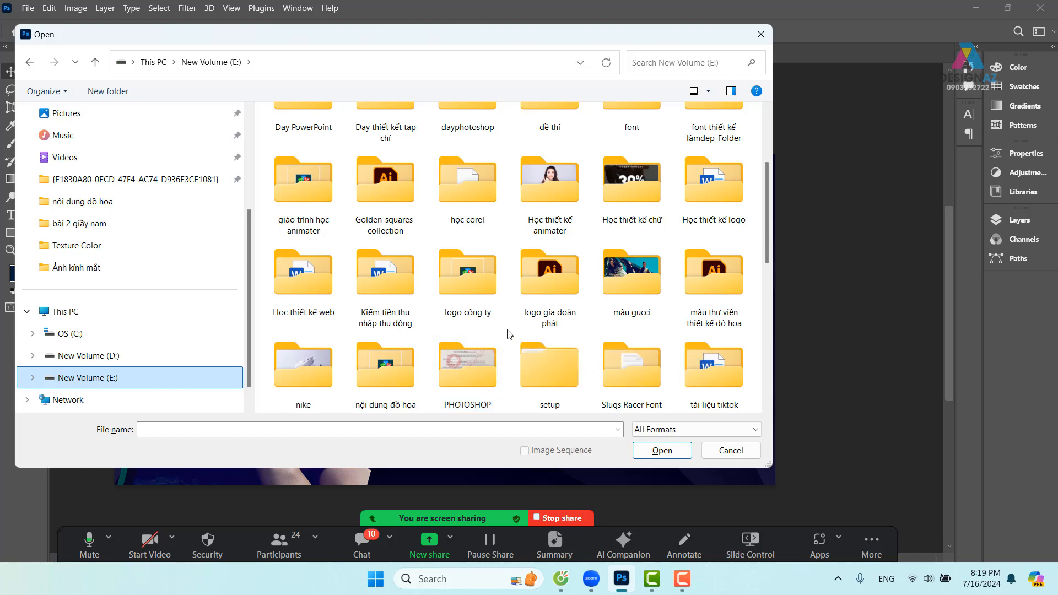
pyautogui.scroll(-10, 510, 334)
pyautogui.scroll(9, 455, 330)
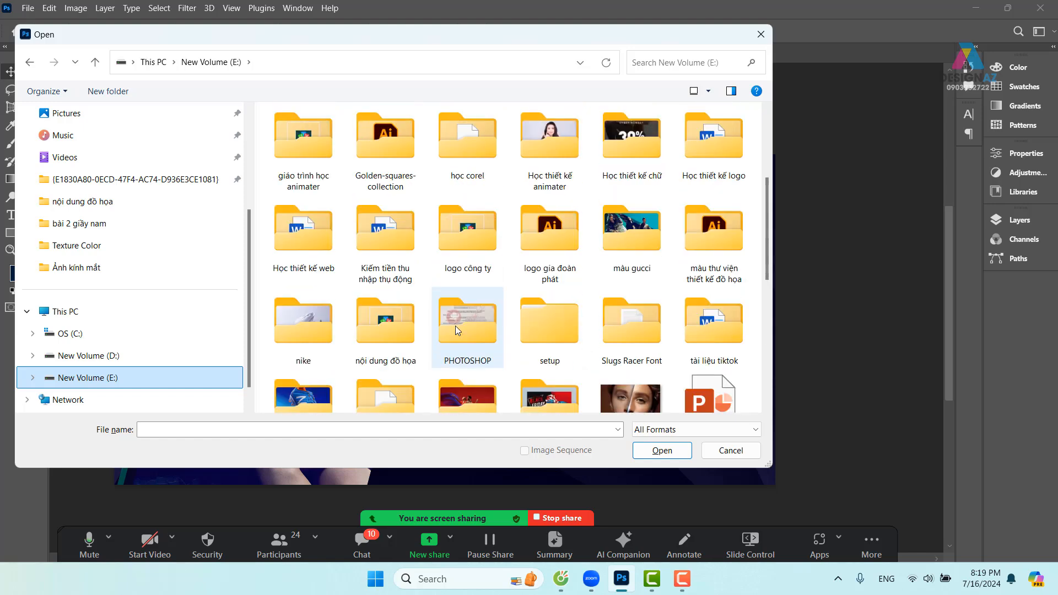
pyautogui.scroll(-3, 455, 326)
pyautogui.click(460, 249)
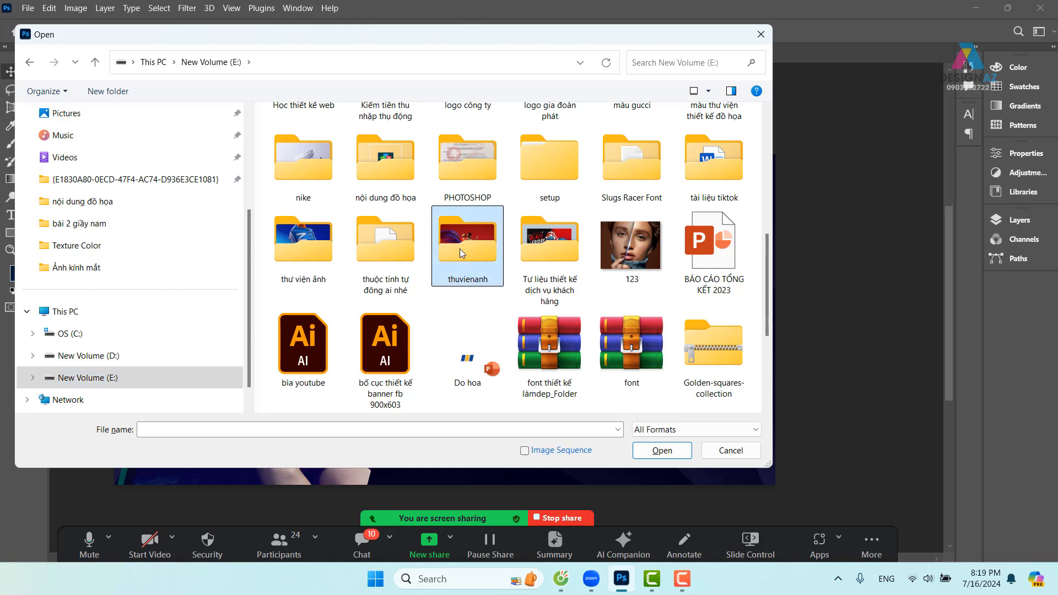
pyautogui.doubleClick(460, 249)
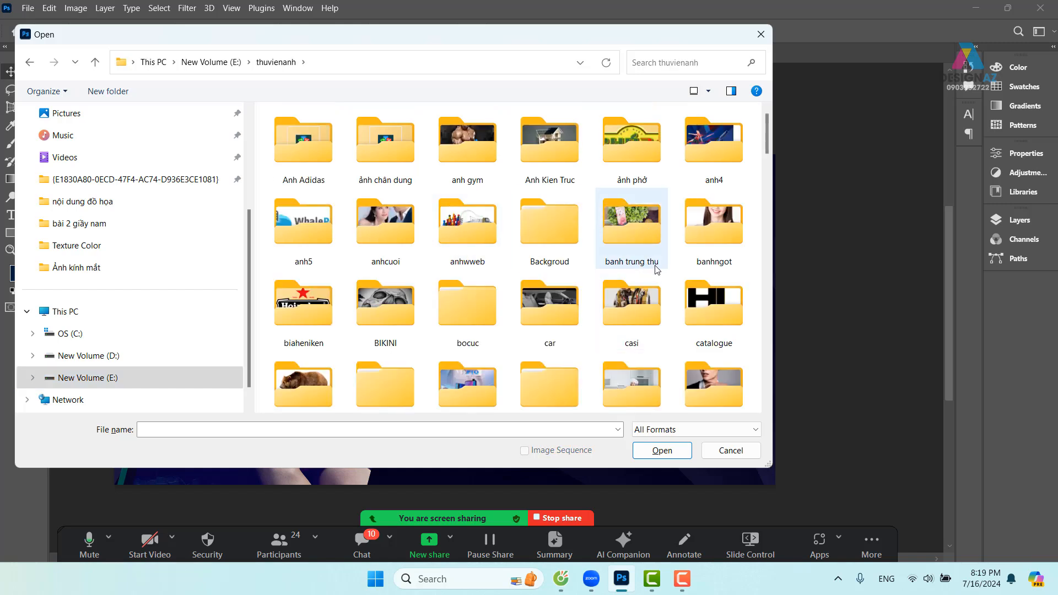
pyautogui.doubleClick(554, 229)
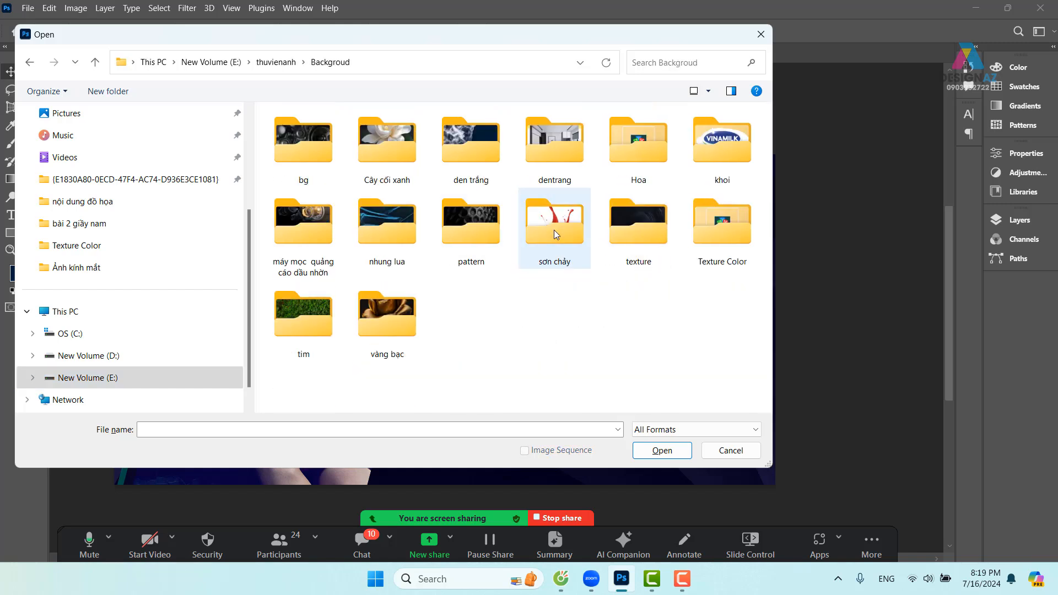
pyautogui.doubleClick(620, 243)
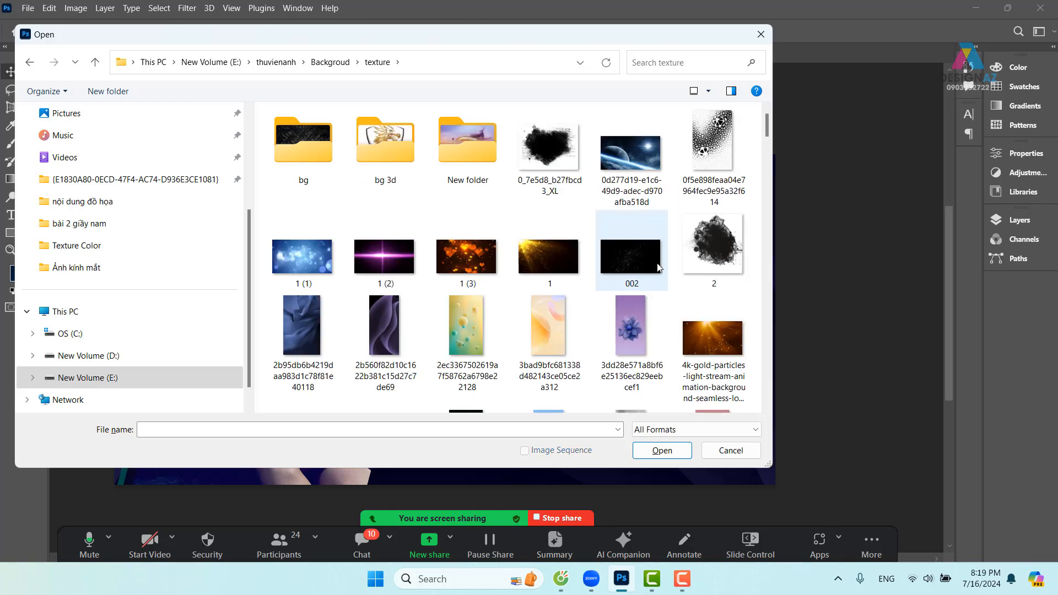
# Open the image "transformerslensflare31 copy" from the texture folder.
pyautogui.scroll(-15, 658, 268)
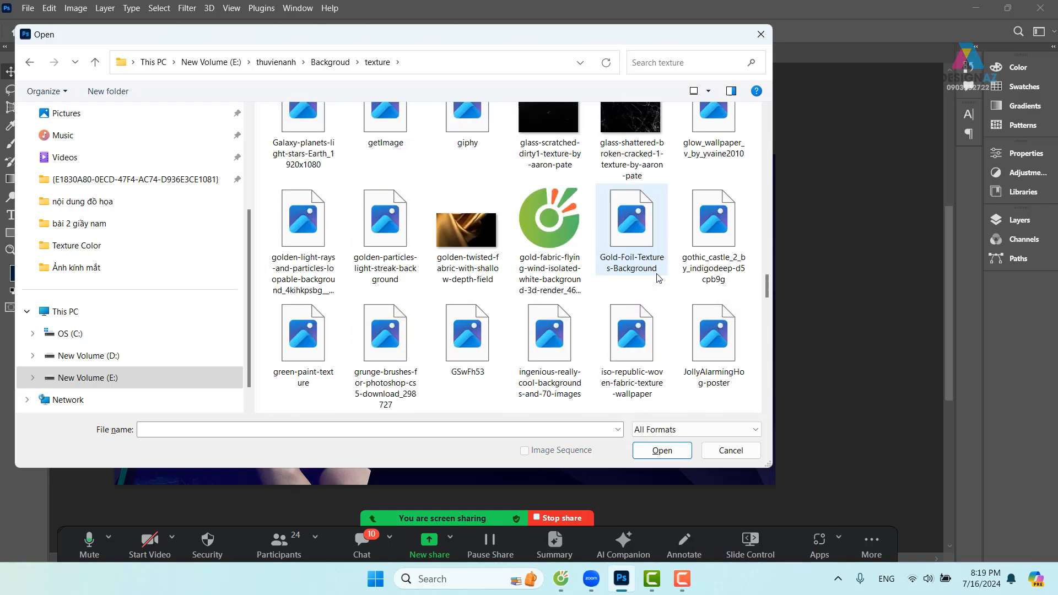
pyautogui.scroll(-10, 658, 278)
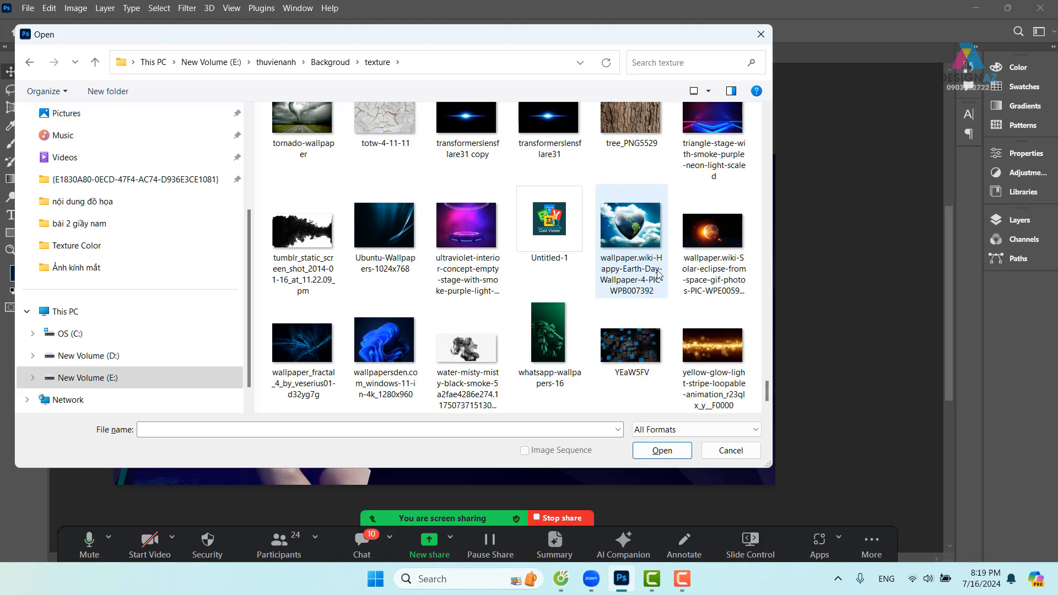
pyautogui.click(467, 124)
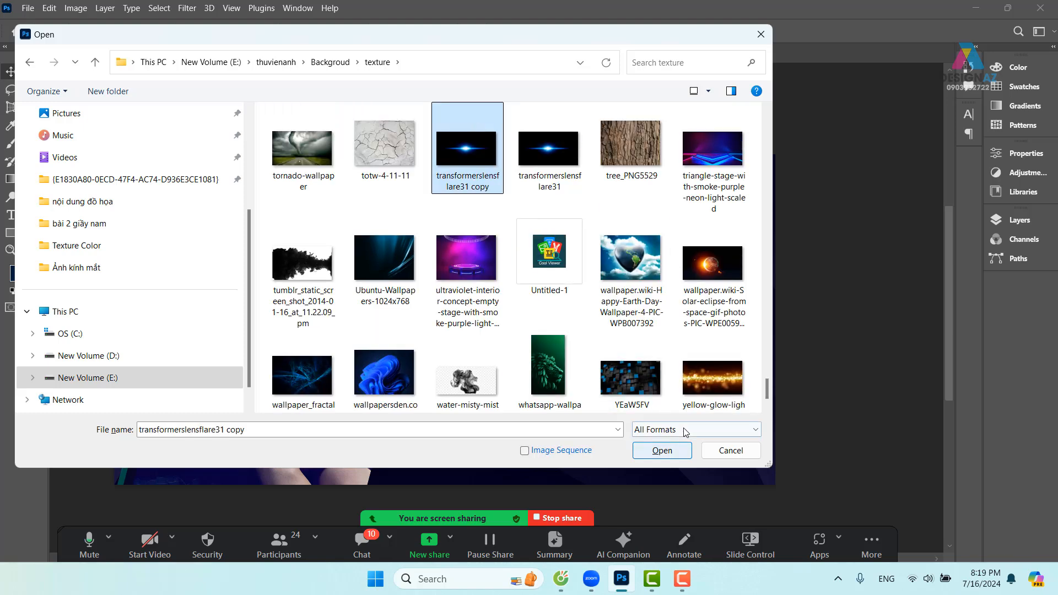
pyautogui.click(665, 450)
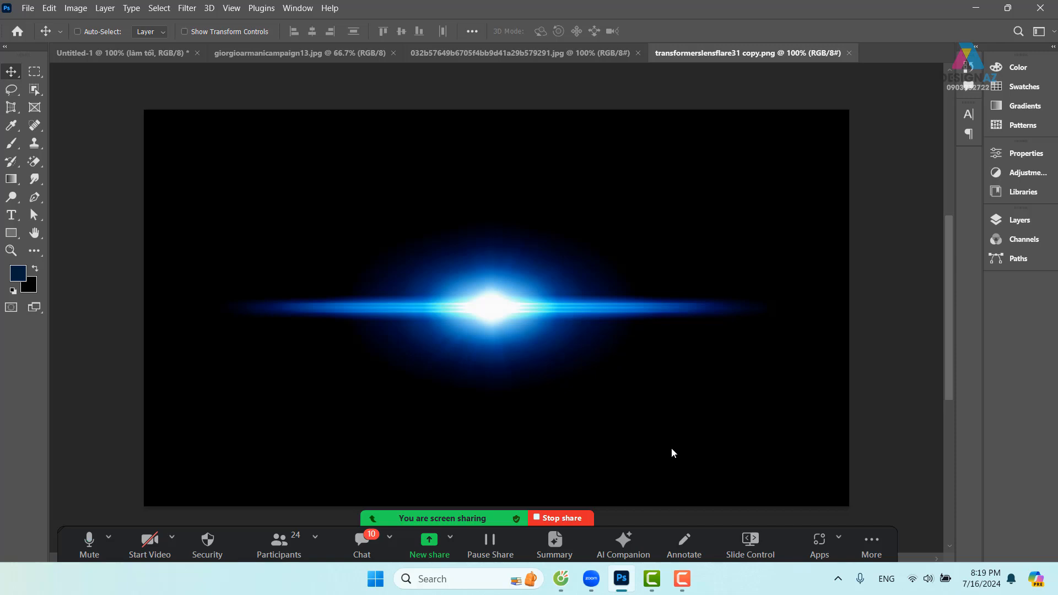
# Copy the entire lens flare image and return to the Untitled-1 banner document.
pyautogui.hotkey('ctrl', 'a')
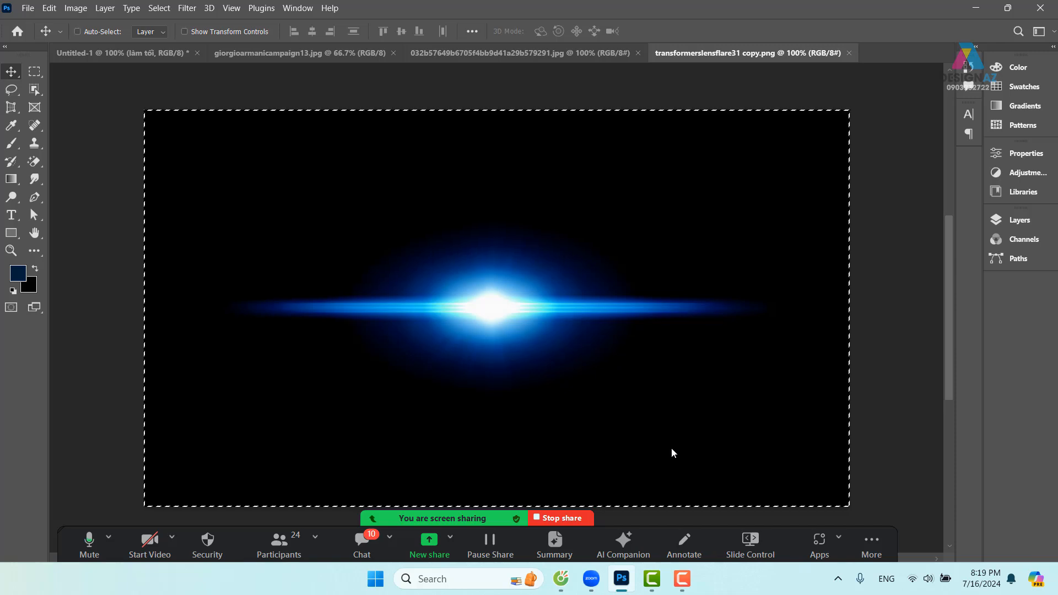
pyautogui.click(91, 52)
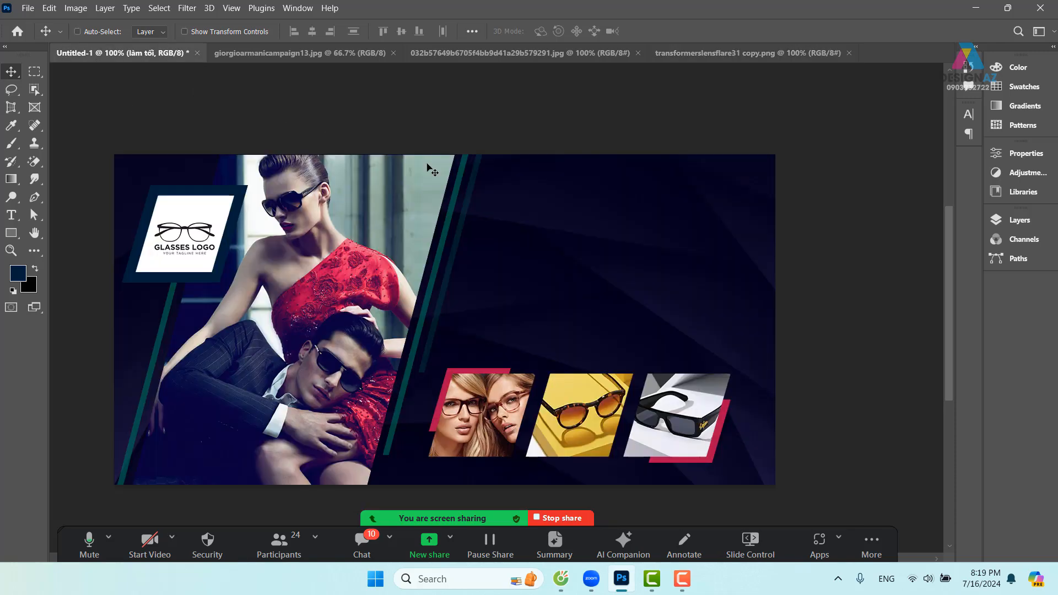
pyautogui.hotkey('ctrl', 'v')
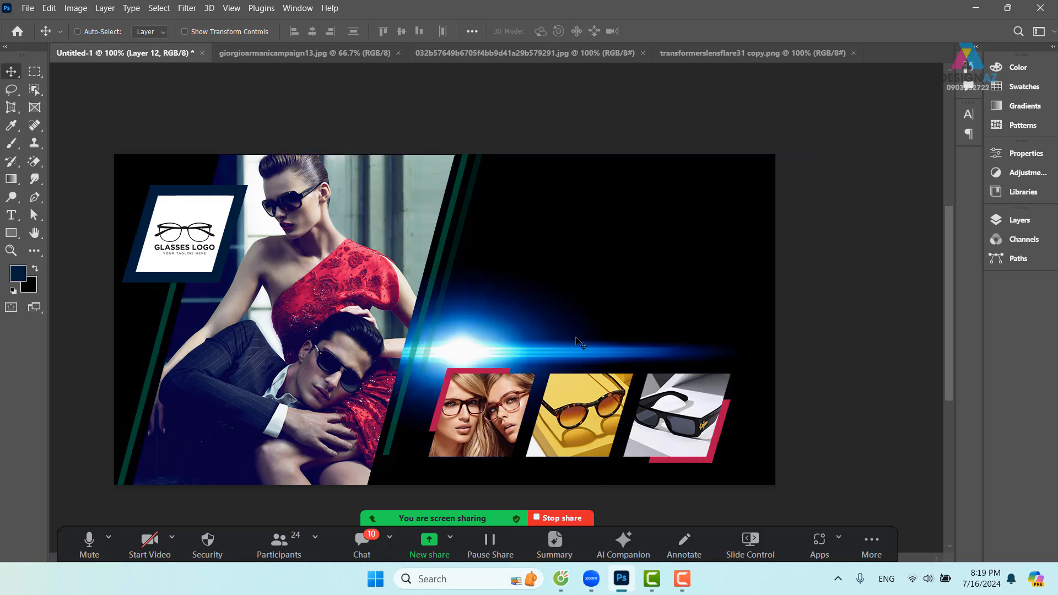
pyautogui.moveTo(580, 343); pyautogui.dragTo(724, 234)
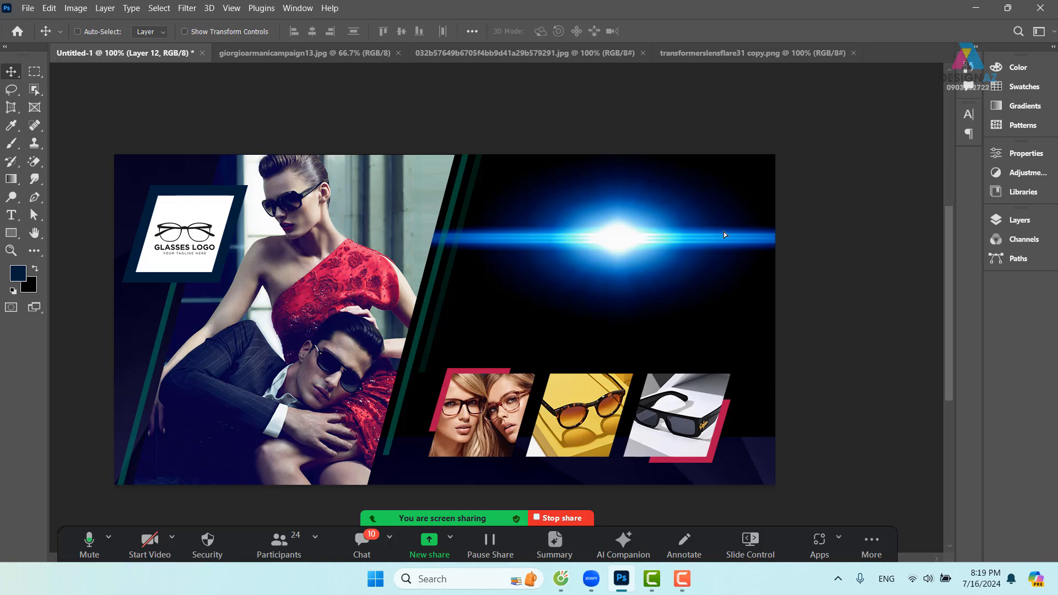
pyautogui.press('Delete')
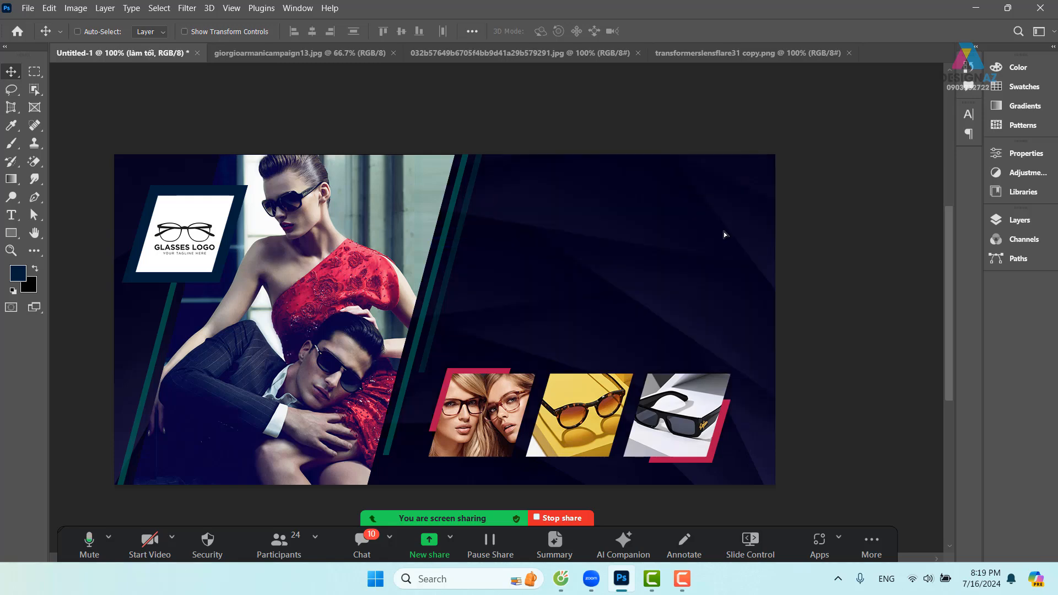
# Paste the lens flare directly above the Layer 6 copy layer and centre its glow near the slanted edge of the couple photo.
pyautogui.press('F7')
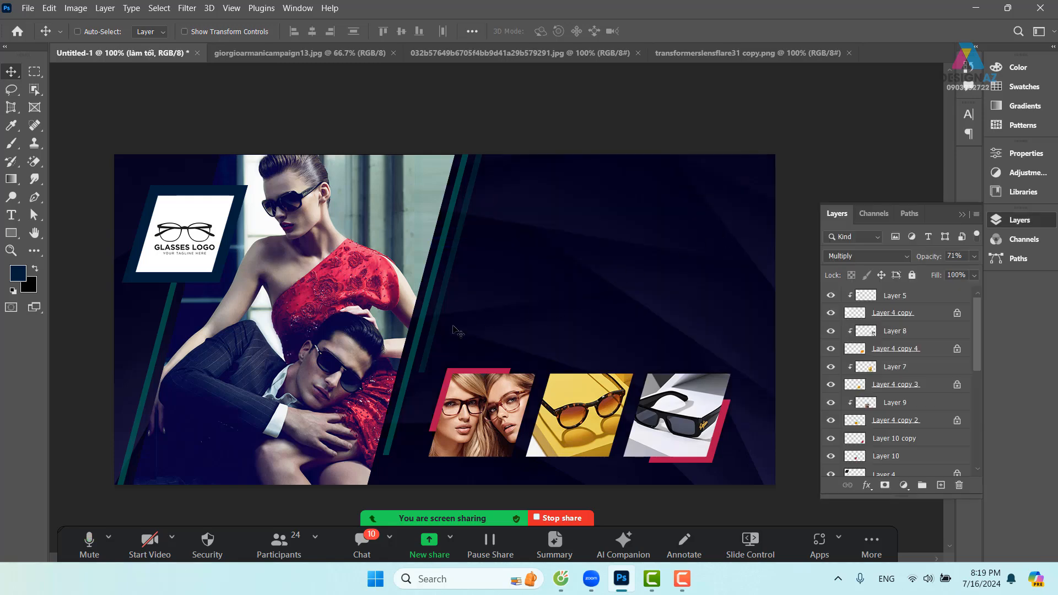
pyautogui.rightClick(398, 277)
pyautogui.click(423, 283)
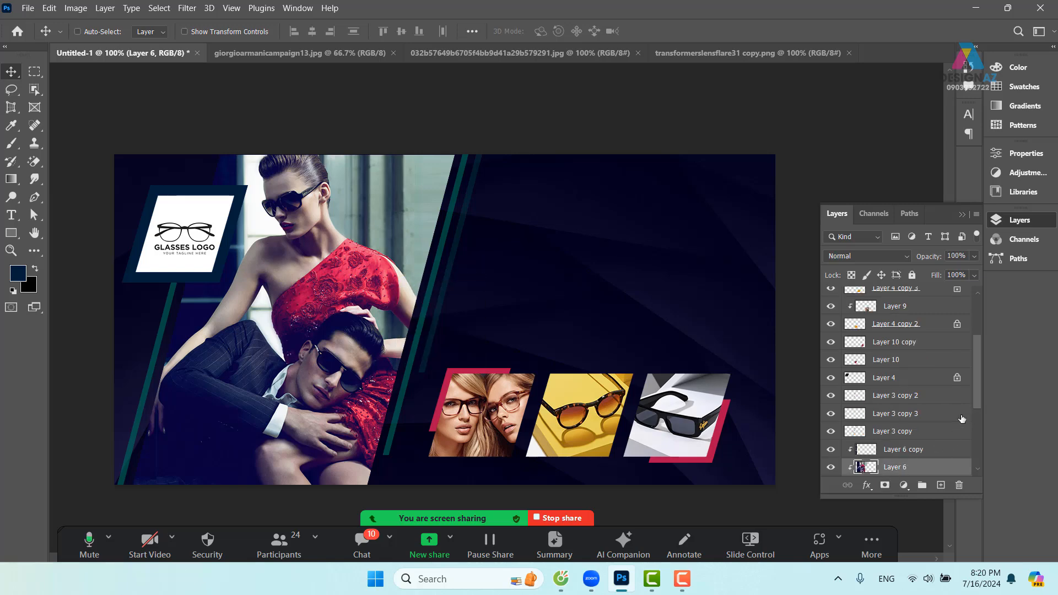
pyautogui.moveTo(977, 386); pyautogui.dragTo(978, 408)
pyautogui.click(943, 395)
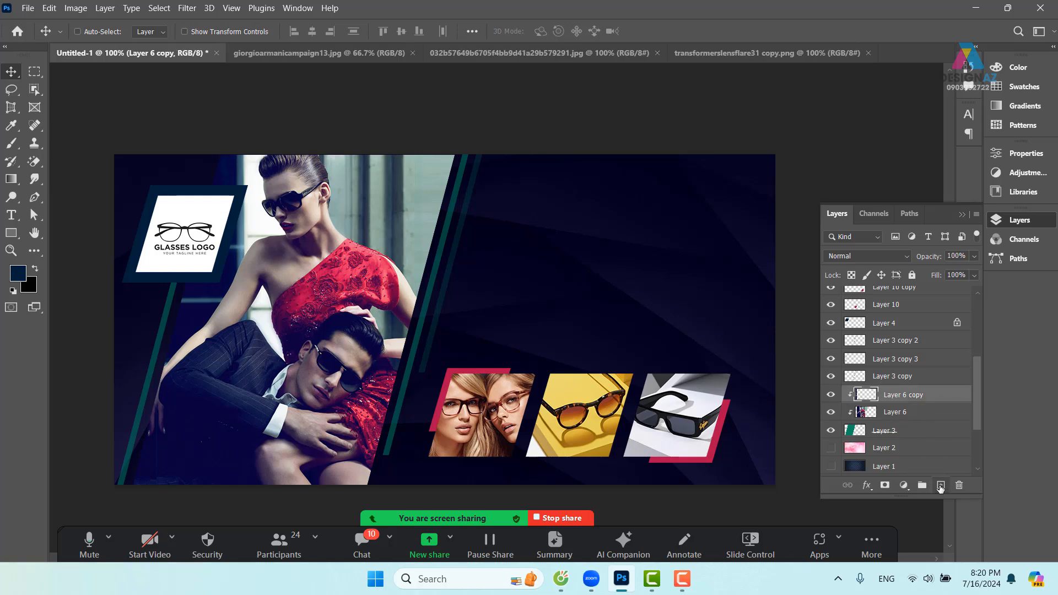
pyautogui.hotkey('ctrl', 'v')
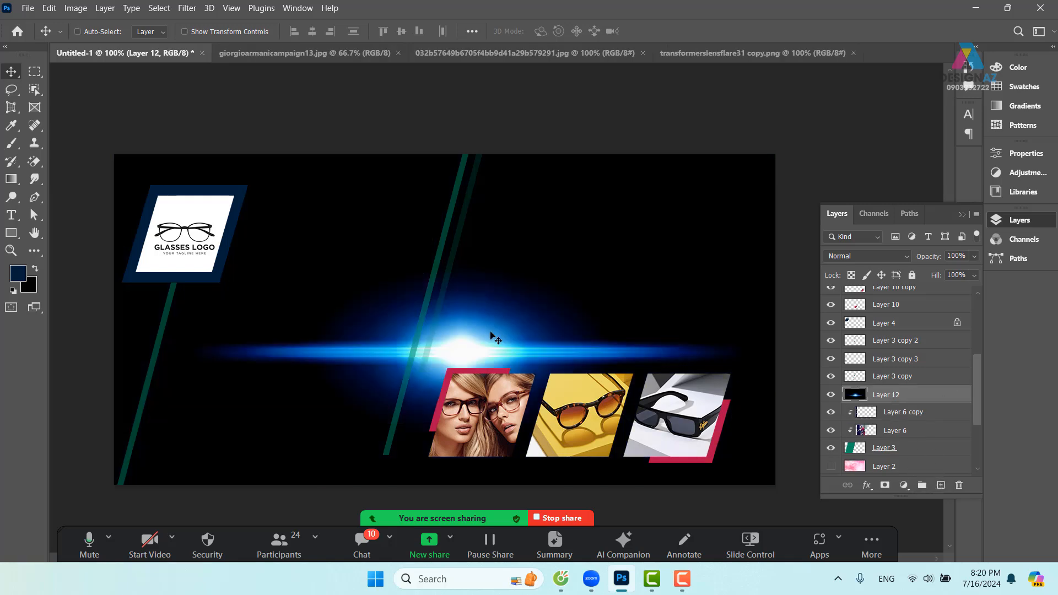
pyautogui.moveTo(491, 333); pyautogui.dragTo(389, 268)
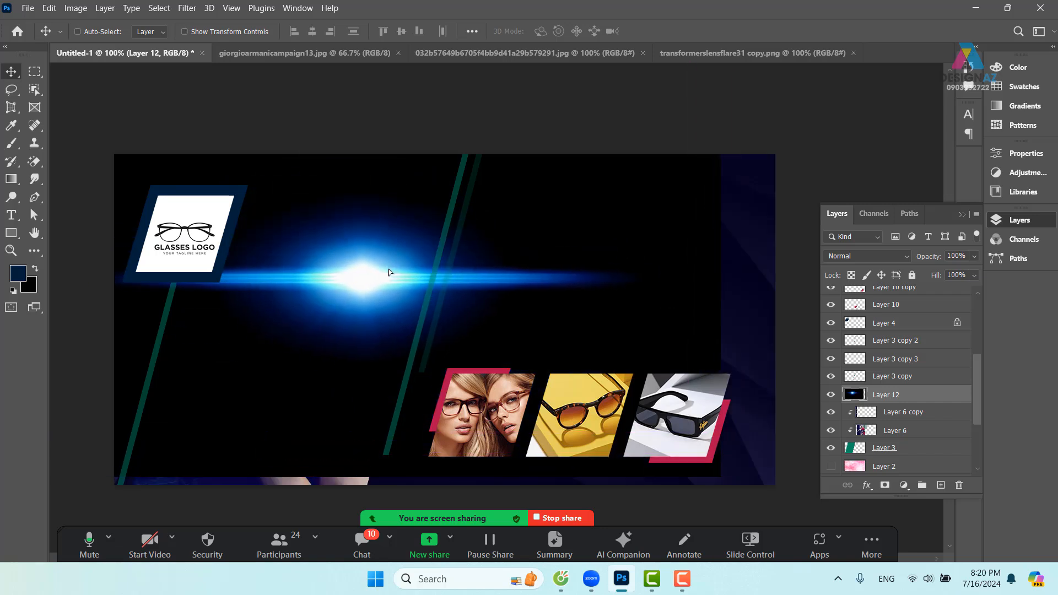
pyautogui.moveTo(389, 274); pyautogui.dragTo(456, 290)
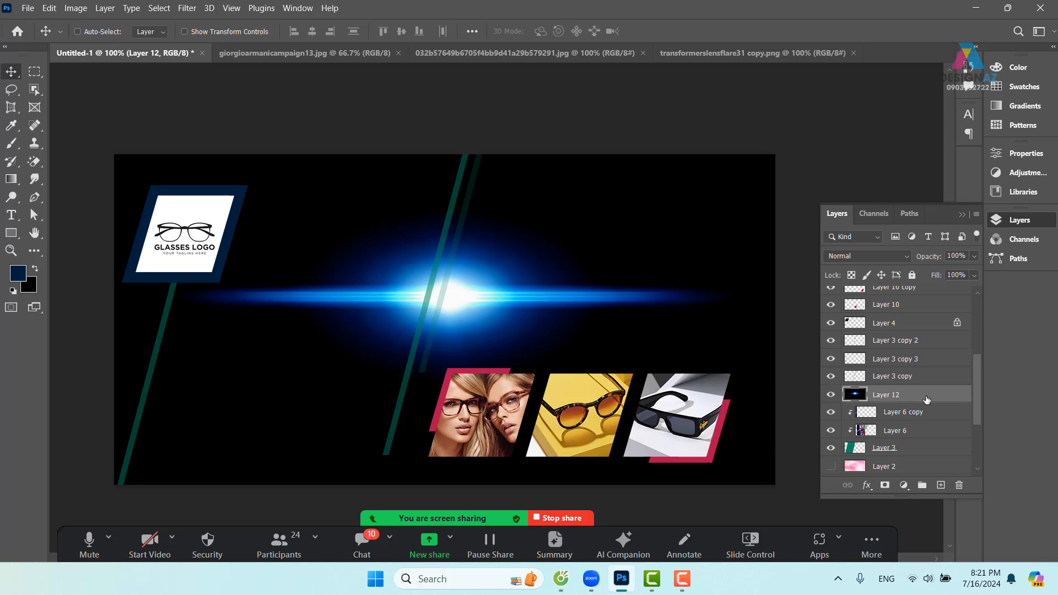
# Bring the lens flare layer to the top of the layer stack and set its blending mode to Screen.
pyautogui.press('ctrl')
pyautogui.hotkey('ctrl', 'shift', ']')
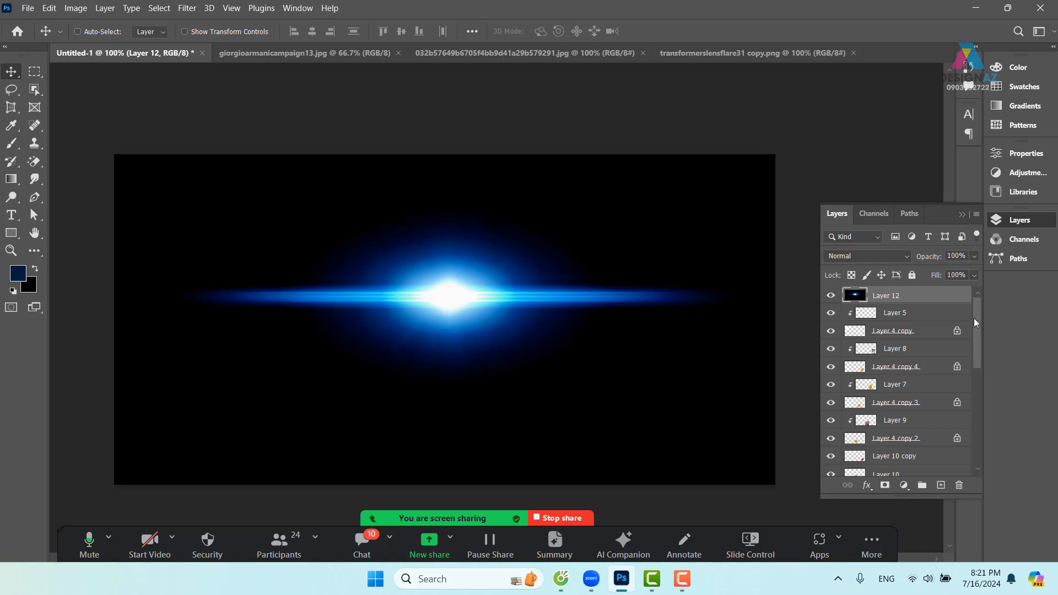
pyautogui.click(898, 260)
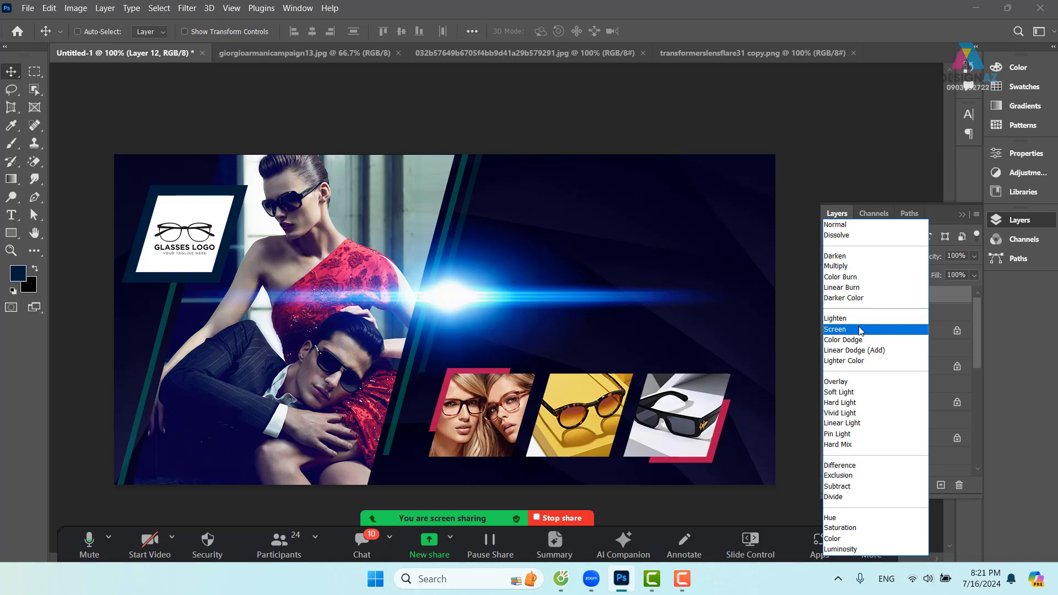
pyautogui.click(861, 329)
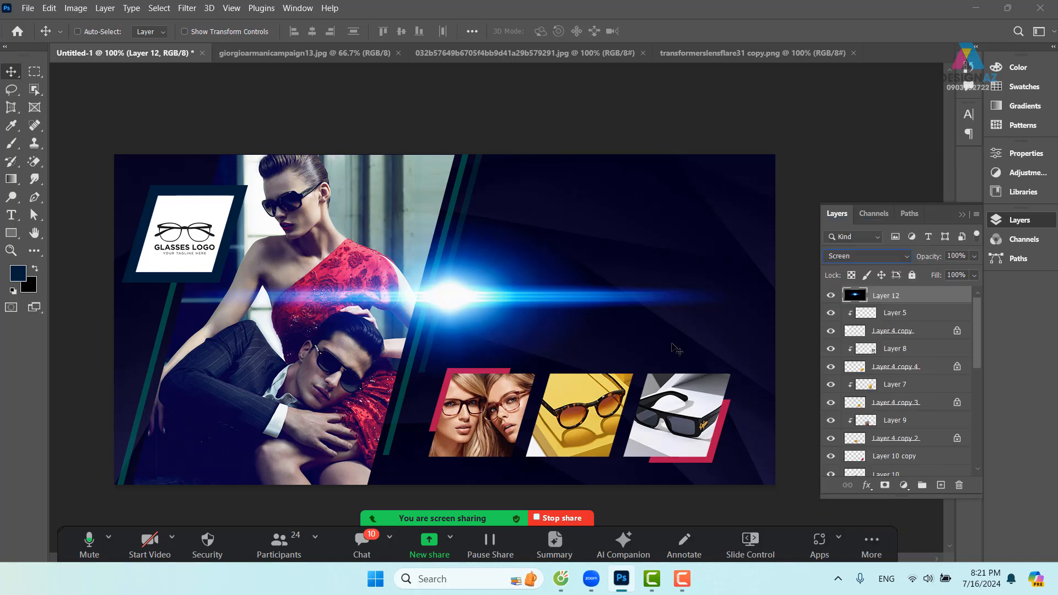
pyautogui.moveTo(551, 316); pyautogui.dragTo(530, 322)
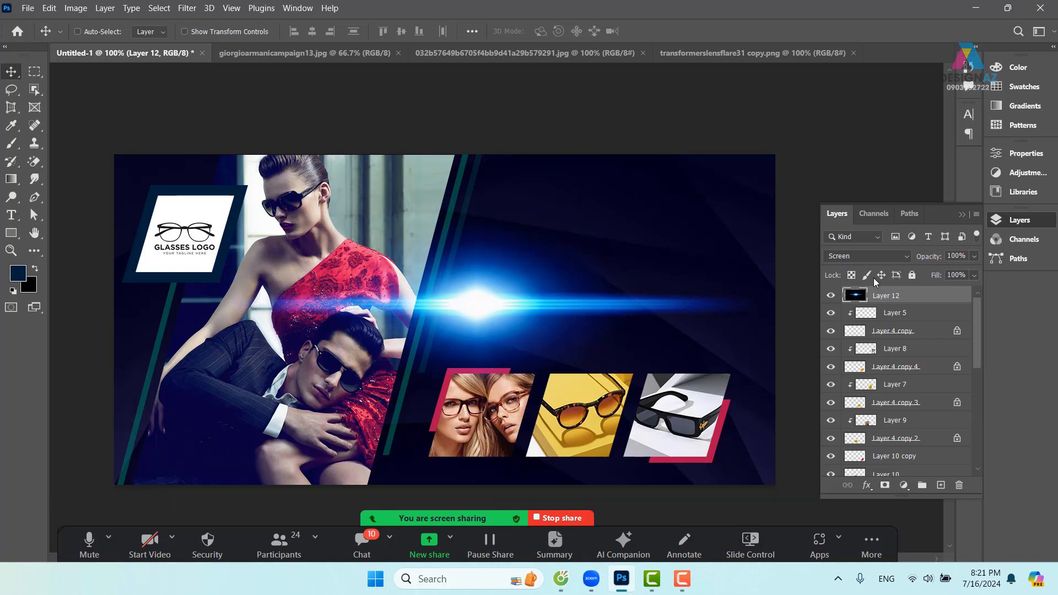
# Try Normal blending on the lens flare layer for comparison and restore its Screen blending mode.
pyautogui.click(886, 255)
pyautogui.click(869, 231)
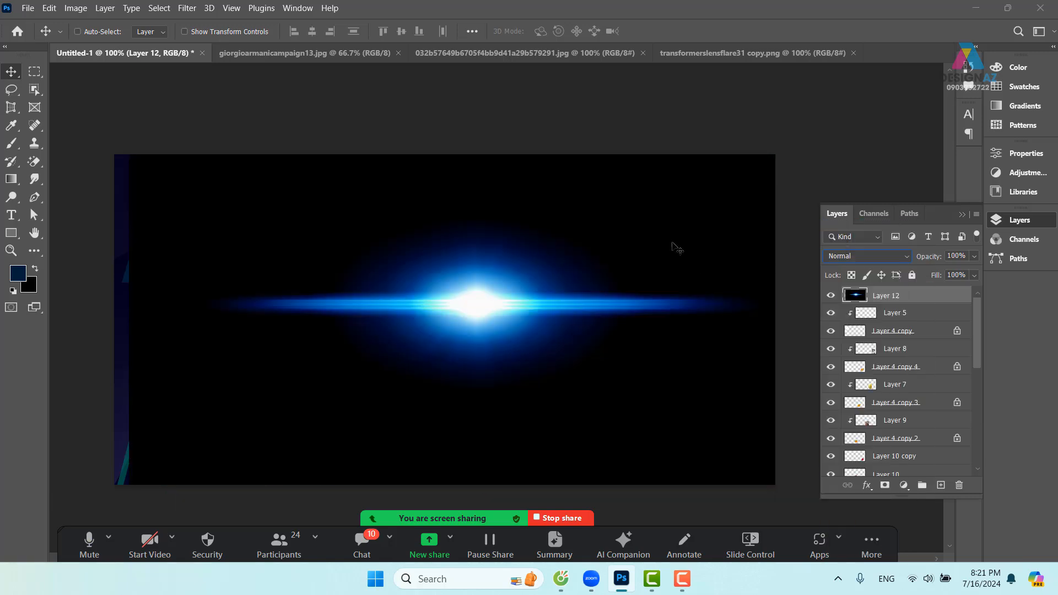
pyautogui.click(860, 254)
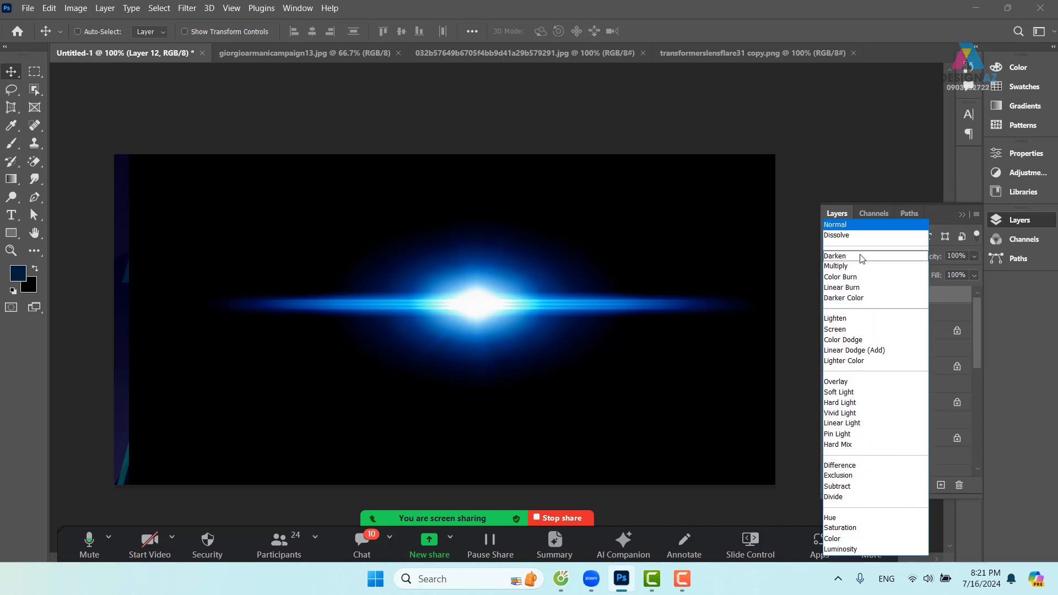
pyautogui.click(865, 329)
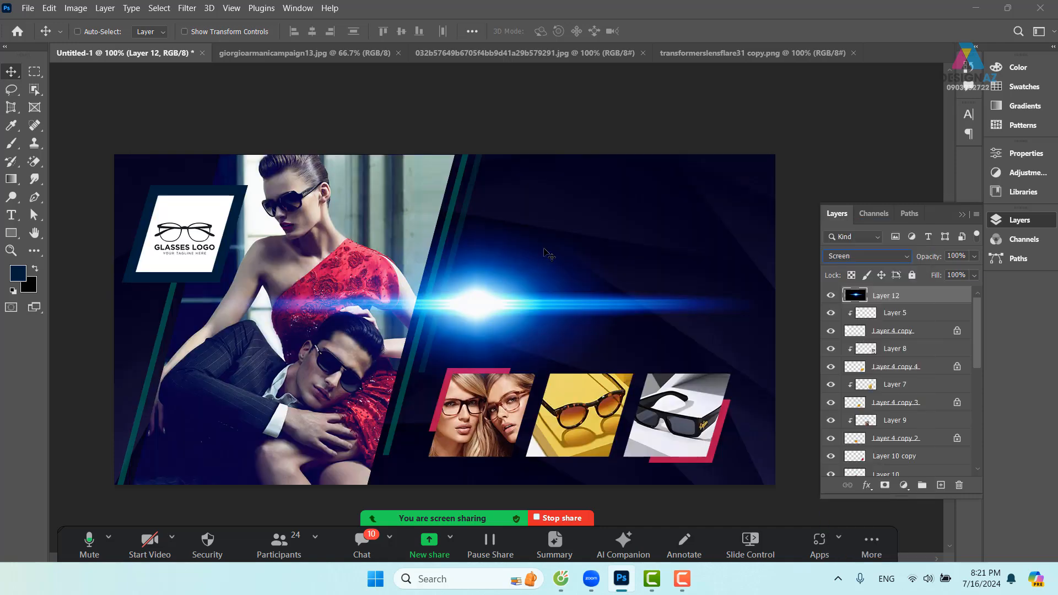
pyautogui.click(873, 255)
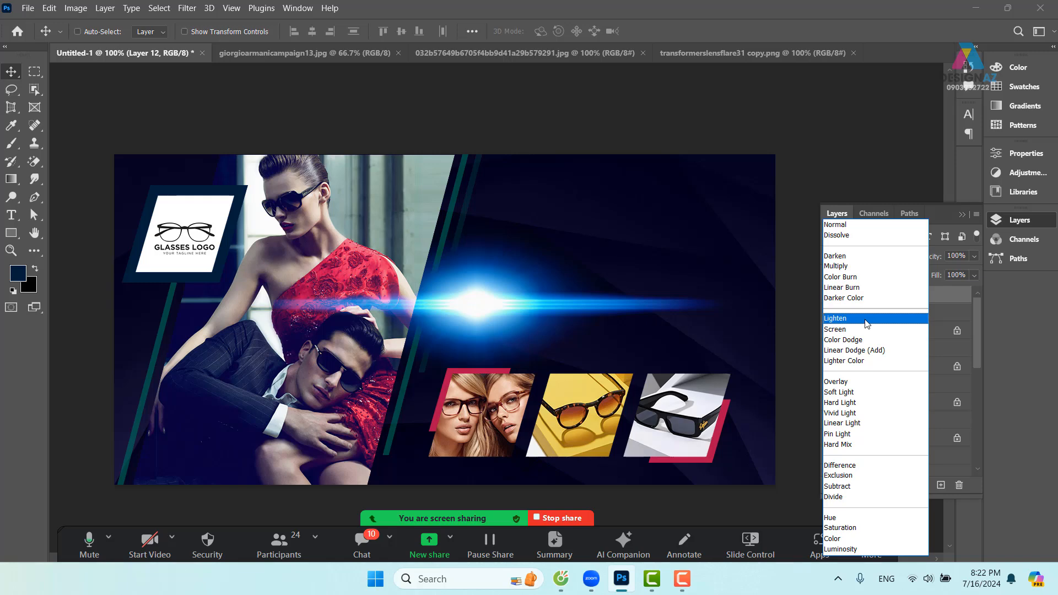
pyautogui.click(865, 329)
# Flatten the lens flare into a thin horizontal streak, scaled to about 73% width and 12% height, and move it near the couple photo's slanted edge.
pyautogui.moveTo(512, 313); pyautogui.dragTo(528, 290)
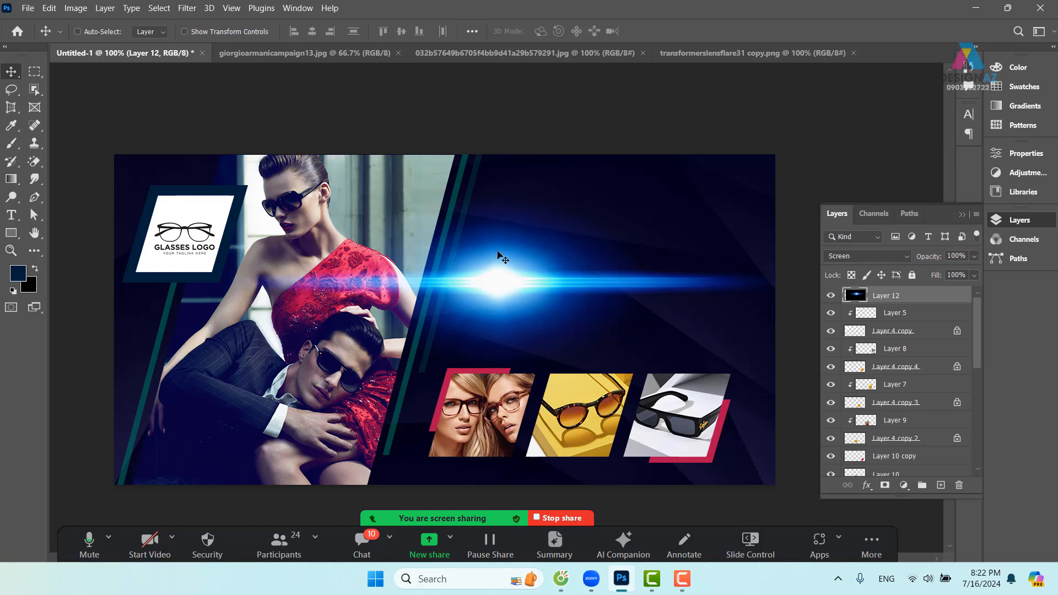
pyautogui.hotkey('ctrl', 't')
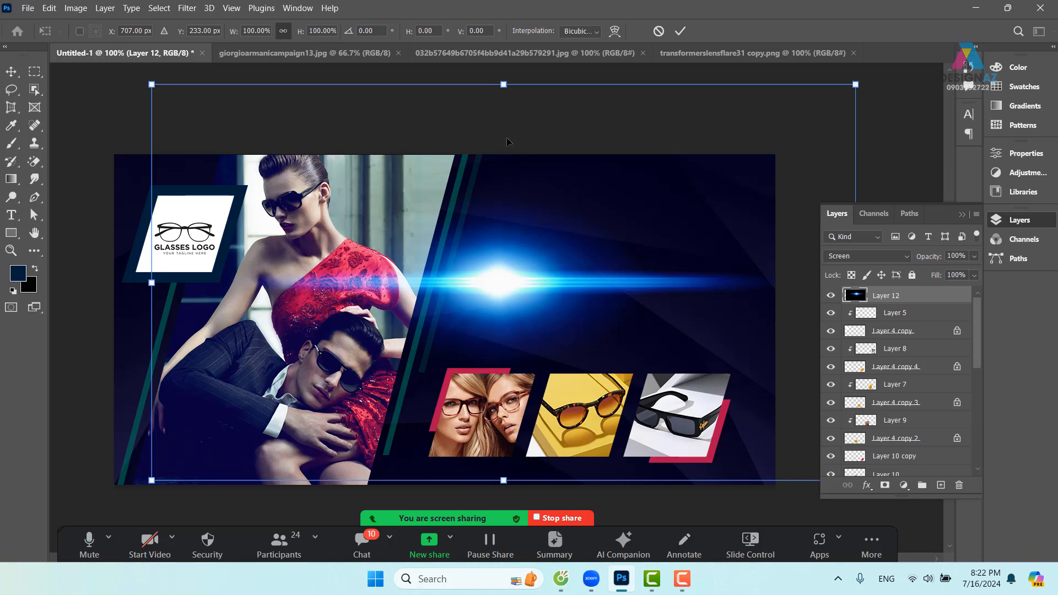
pyautogui.moveTo(500, 85); pyautogui.dragTo(435, 414)
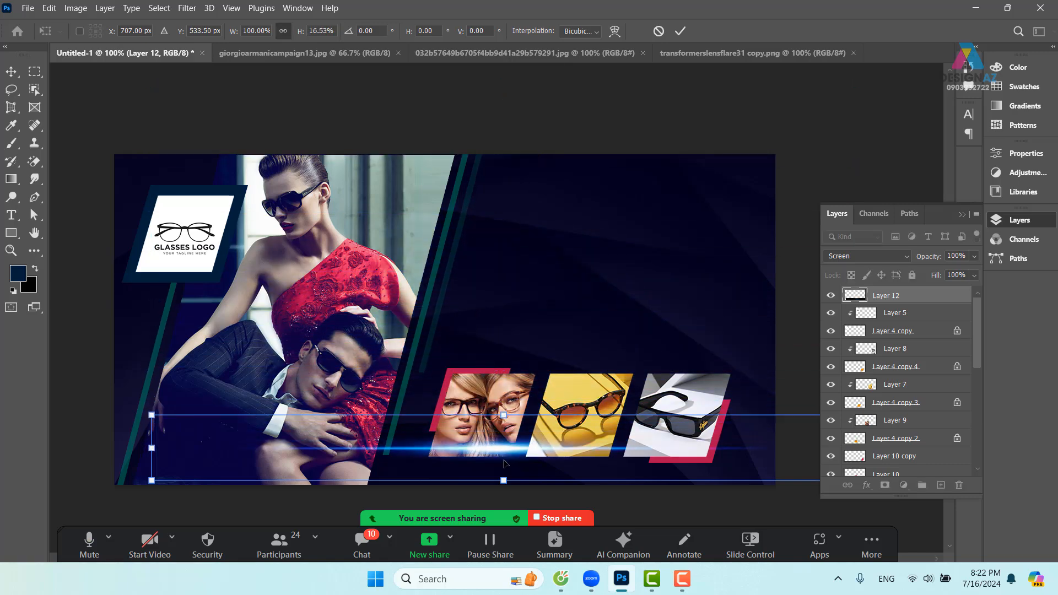
pyautogui.moveTo(537, 448); pyautogui.dragTo(525, 271)
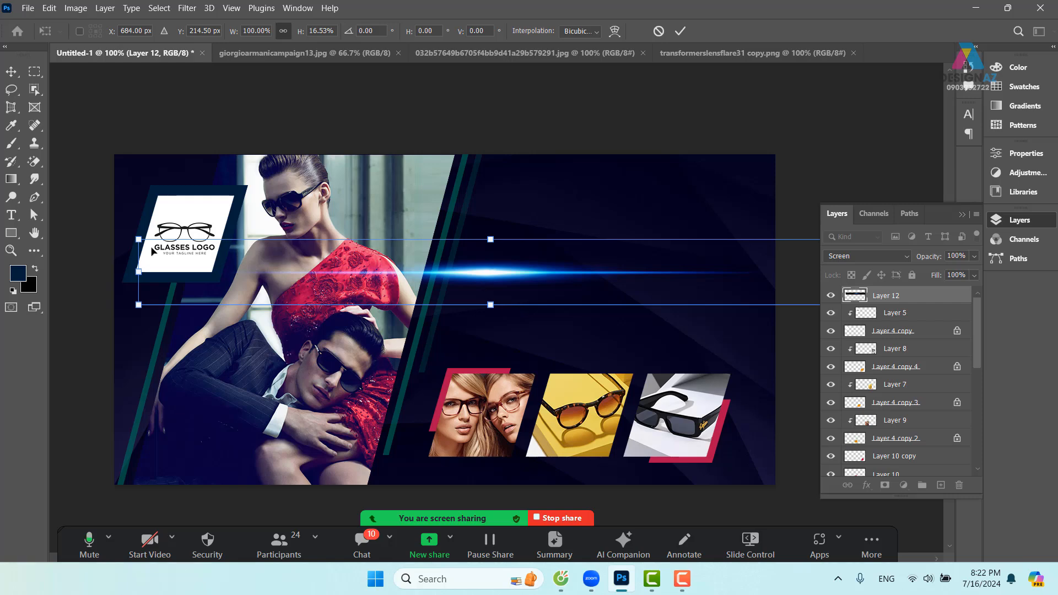
pyautogui.moveTo(138, 239); pyautogui.dragTo(328, 257)
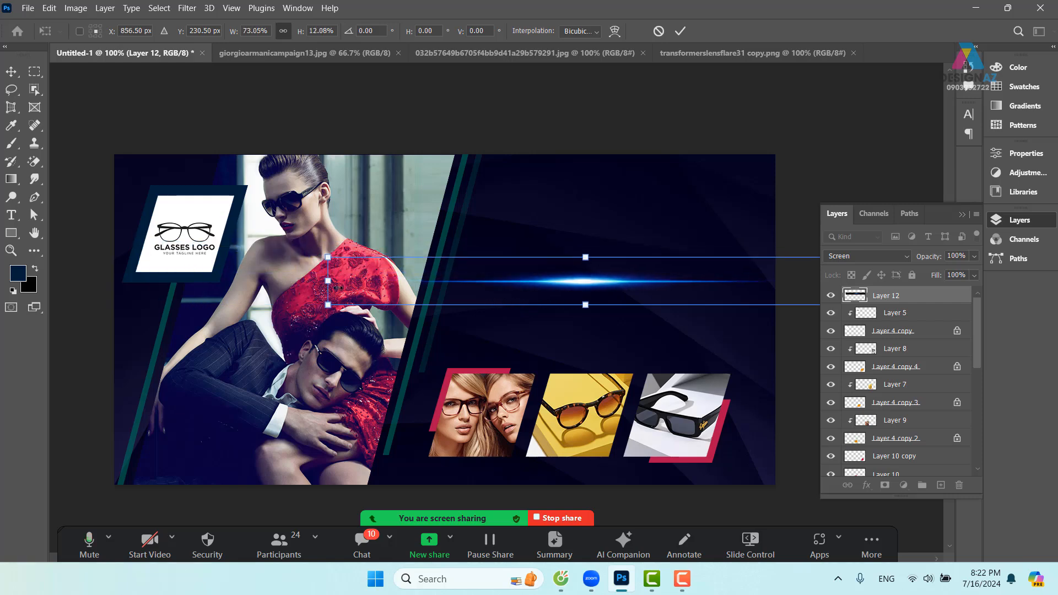
pyautogui.moveTo(730, 286); pyautogui.dragTo(662, 245)
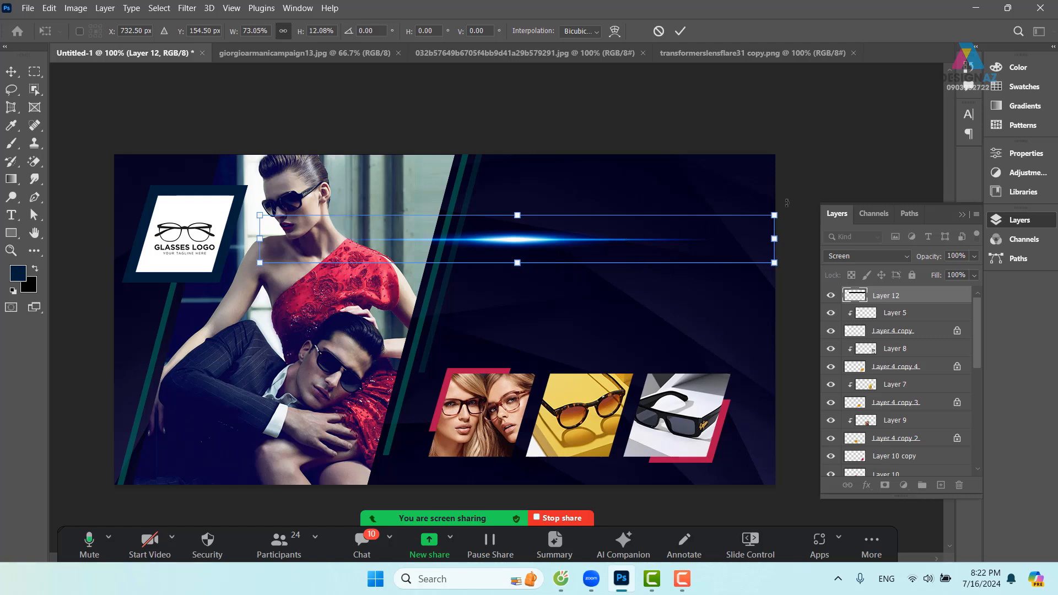
# Rotate the light streak to about -75.3° along the couple photo's right slanted edge and place a duplicate on its left slanted edge.
pyautogui.moveTo(786, 202); pyautogui.dragTo(529, 186)
pyautogui.moveTo(525, 225); pyautogui.dragTo(432, 249)
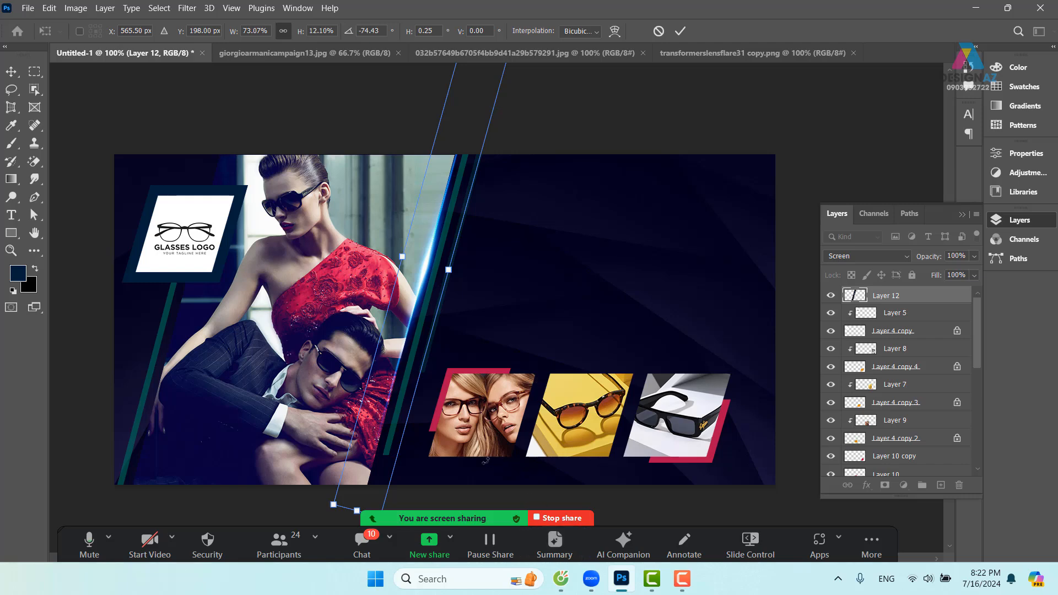
pyautogui.moveTo(470, 460); pyautogui.dragTo(468, 461)
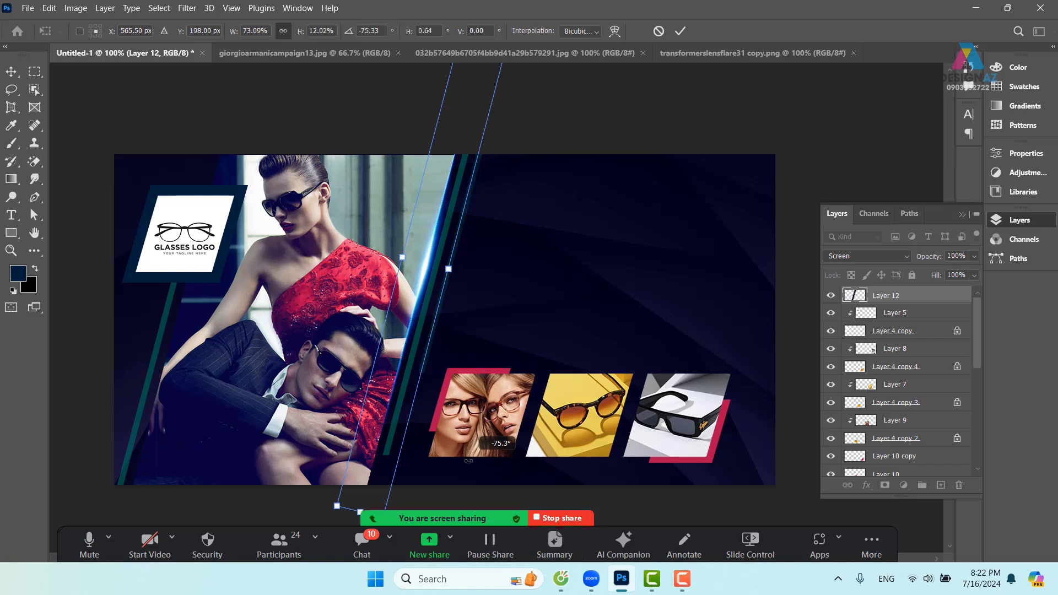
pyautogui.moveTo(420, 304); pyautogui.dragTo(406, 350)
pyautogui.moveTo(403, 351); pyautogui.dragTo(408, 350)
pyautogui.press('Left')
pyautogui.press('Left')
pyautogui.press('Left')
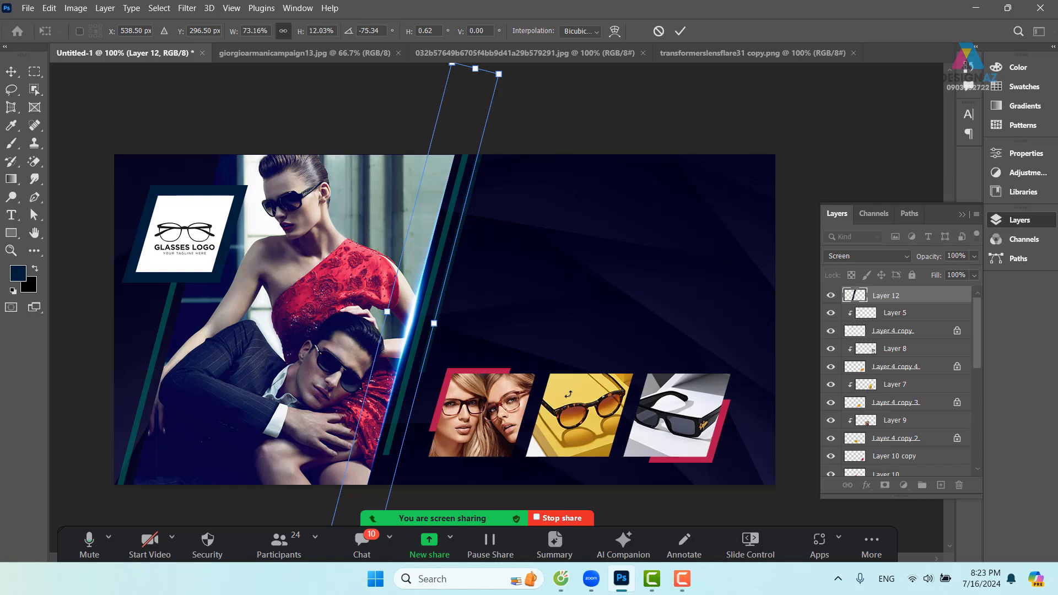
pyautogui.press('Return')
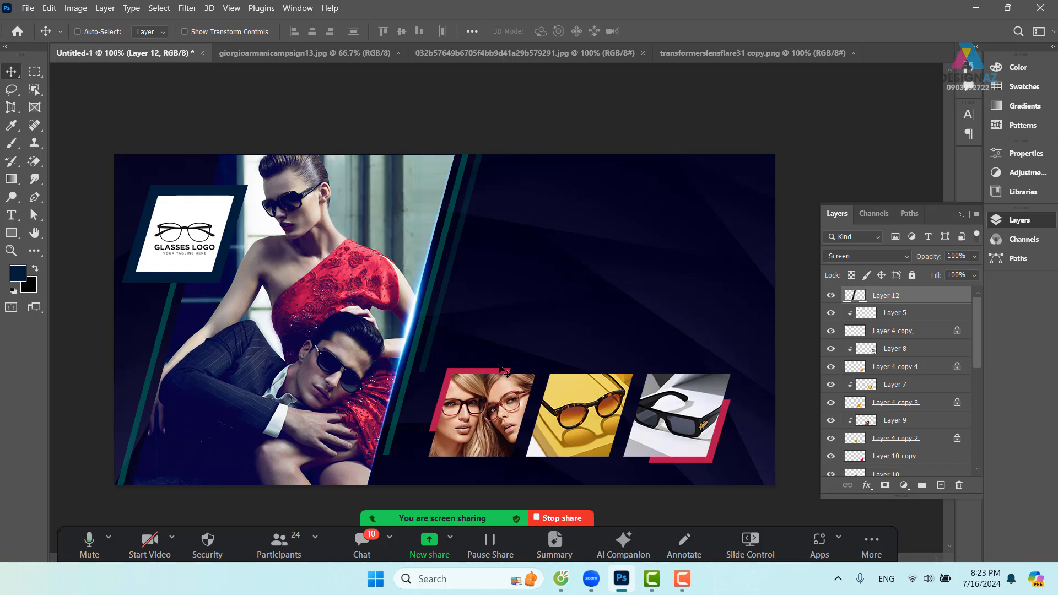
pyautogui.moveTo(379, 340)
pyautogui.mouseDown()
pyautogui.moveTo(135, 339)
pyautogui.moveTo(151, 340)
pyautogui.mouseUp()
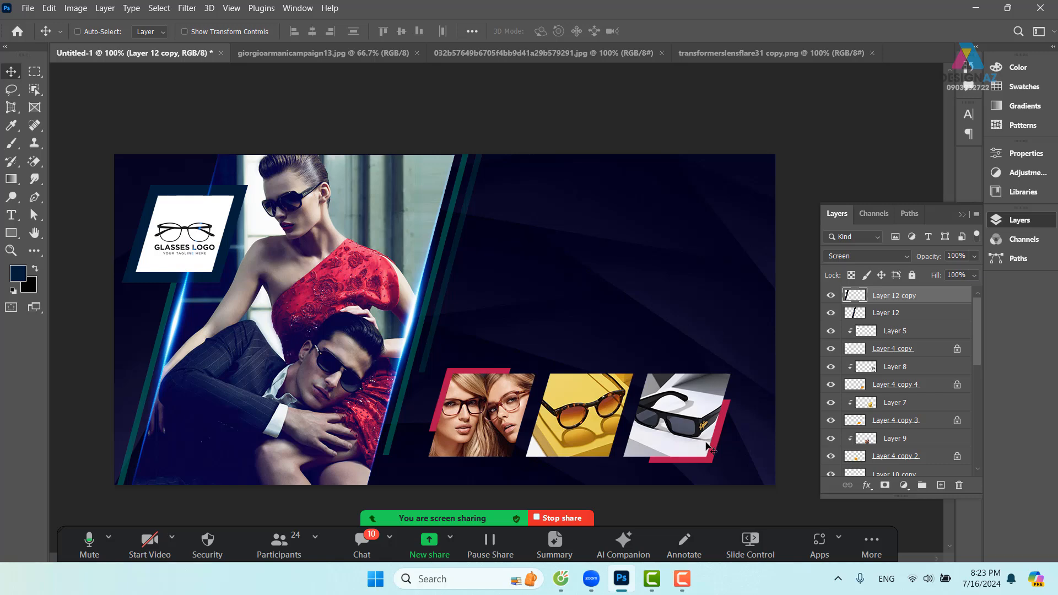
# Set the opacity of Layer 10 copy, the red accent behind the rightmost glasses photo, to 50%.
pyautogui.rightClick(711, 458)
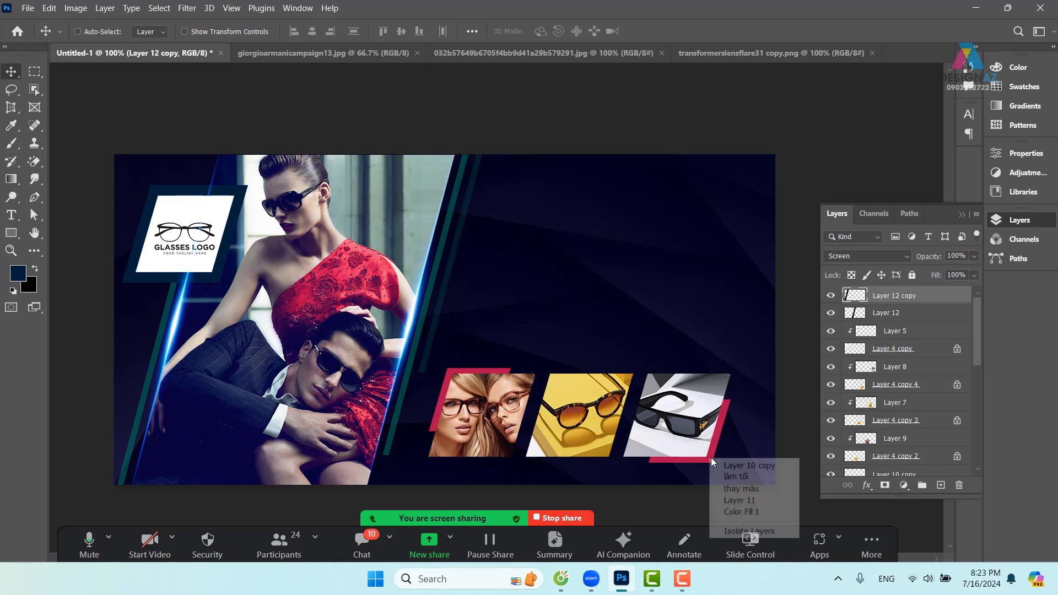
pyautogui.click(722, 466)
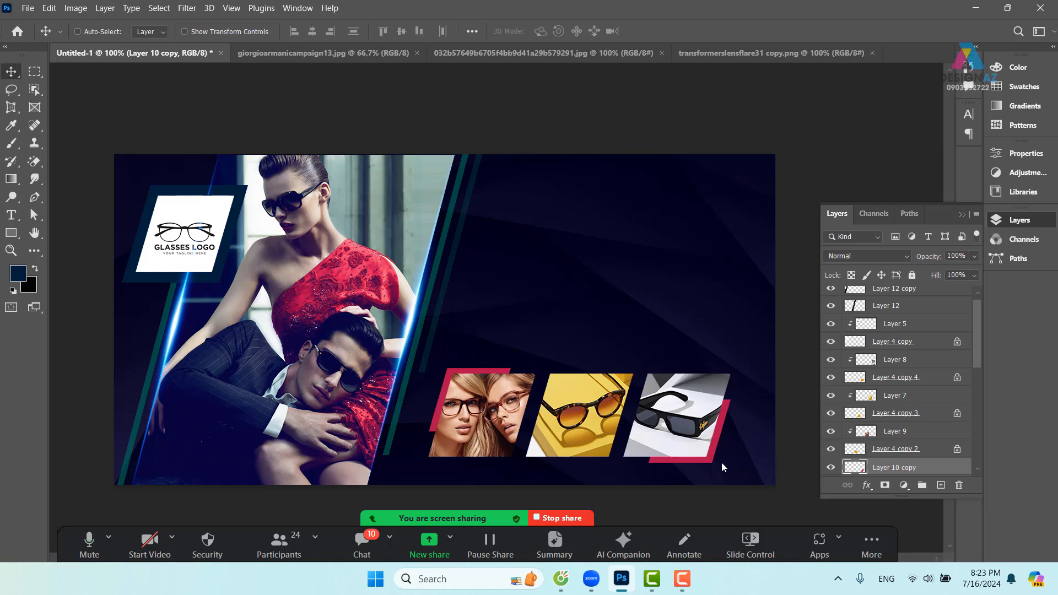
pyautogui.press('5')
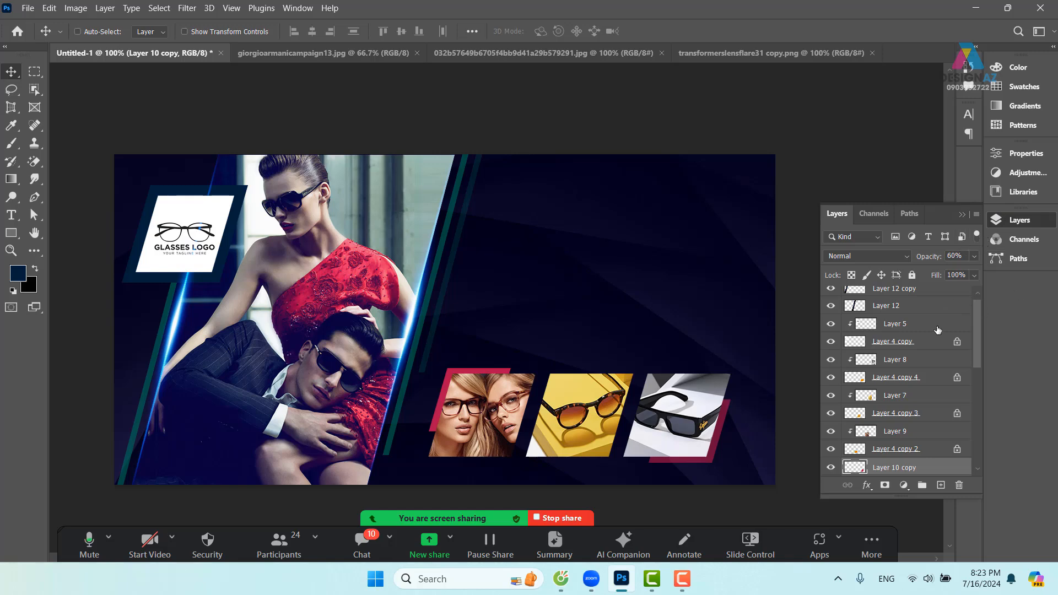
pyautogui.moveTo(973, 255); pyautogui.dragTo(979, 270)
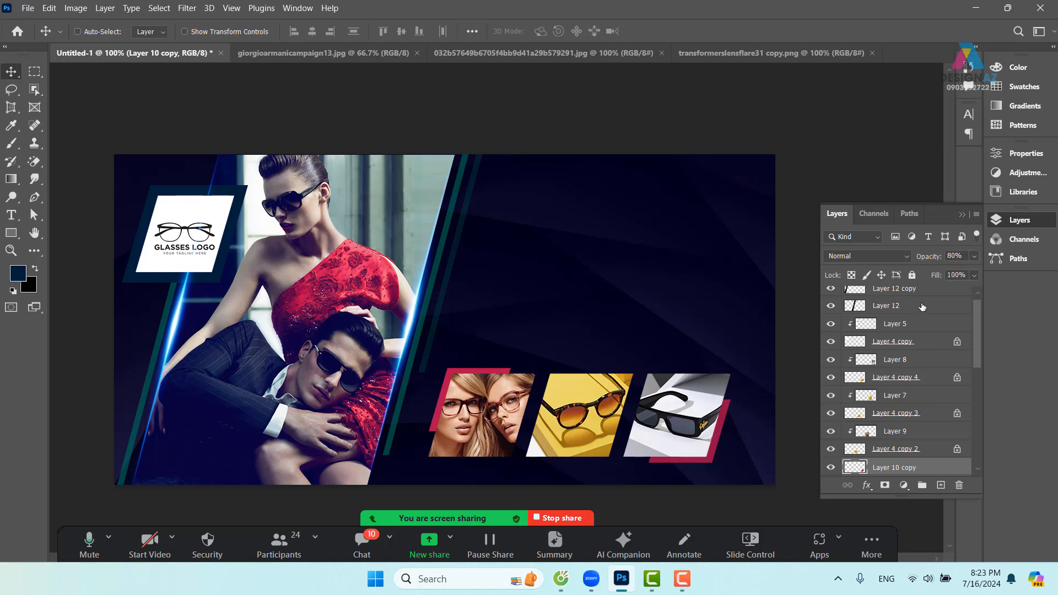
pyautogui.press('5')
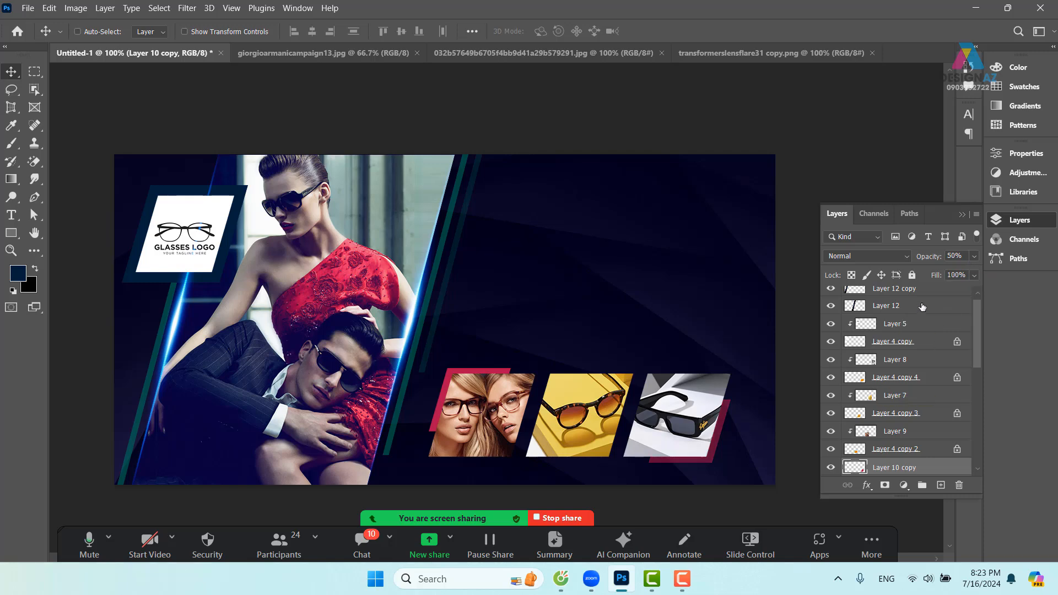
# Set the opacity of Layer 10, the red accent behind the photo of the two women, to 60%.
pyautogui.rightClick(463, 373)
pyautogui.click(492, 377)
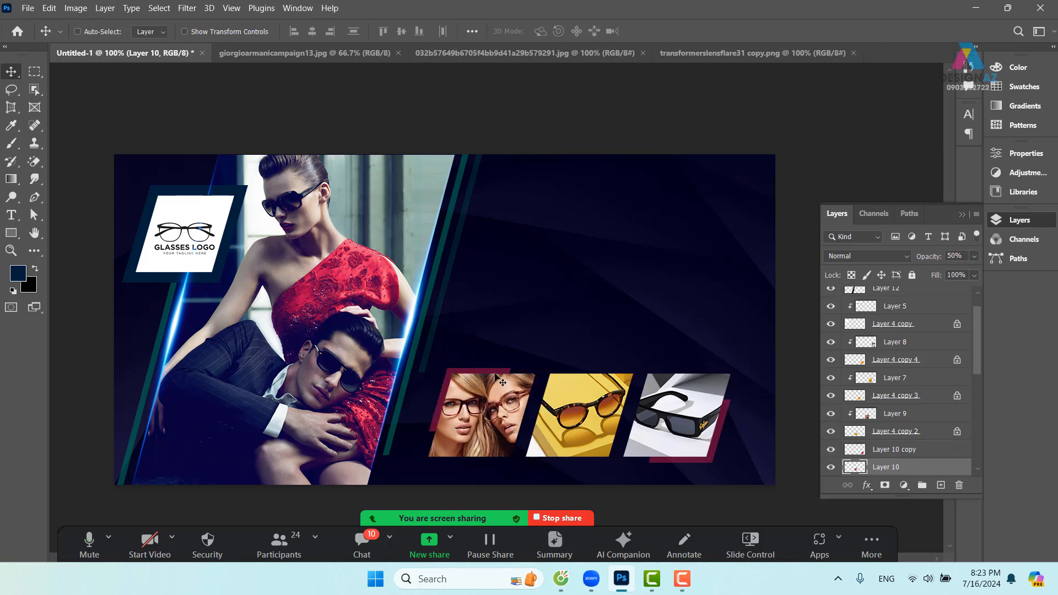
pyautogui.press('8')
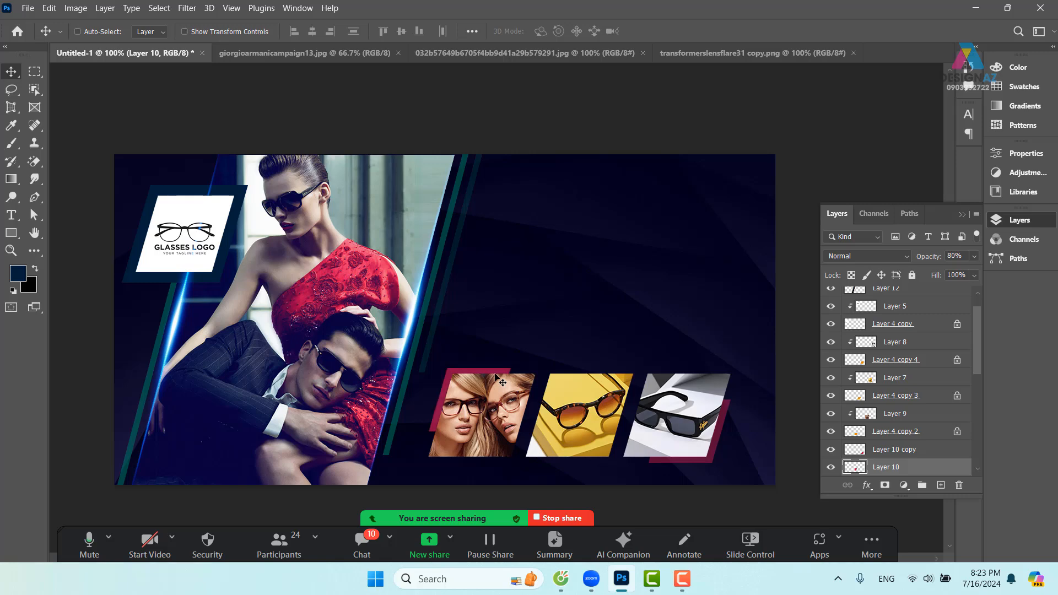
pyautogui.press('6')
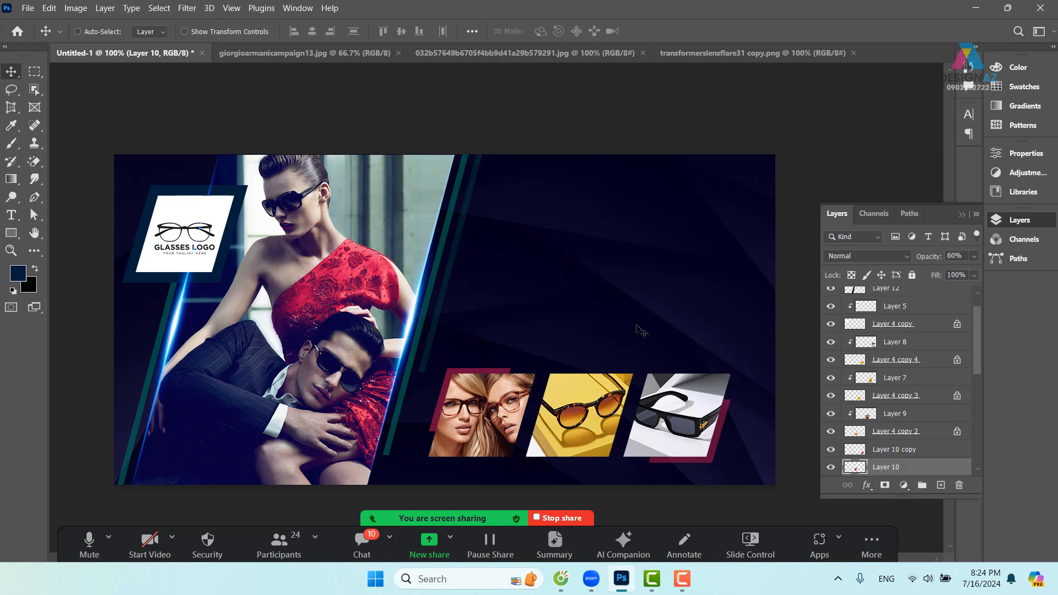
# Open the Freeship Word document from D:\Tư liệu học đồ họa\Ảnh kính mắt and dismiss the Office activation wizard.
pyautogui.press('super+e')
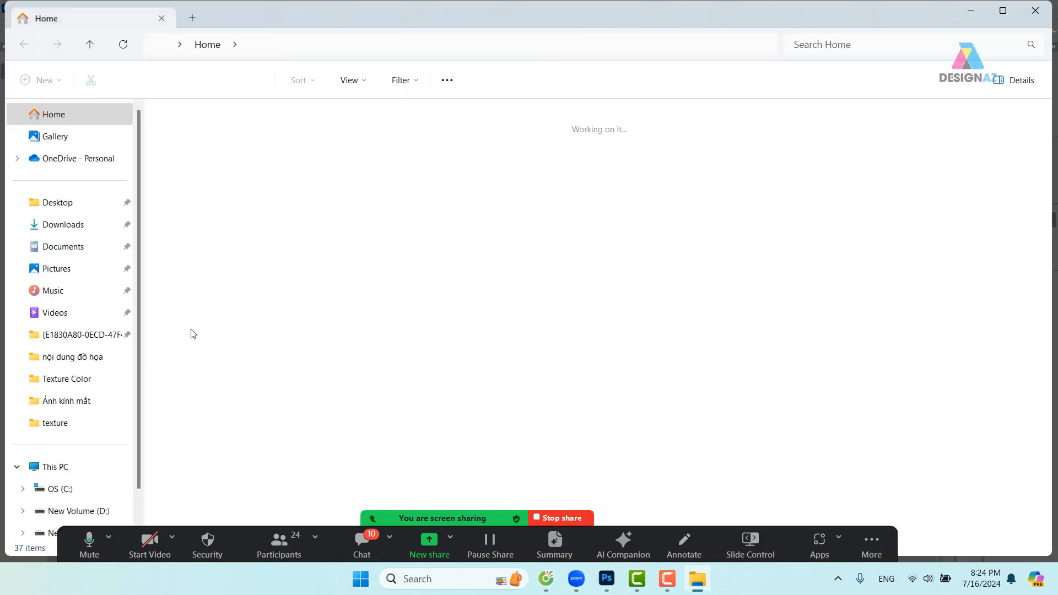
pyautogui.click(70, 515)
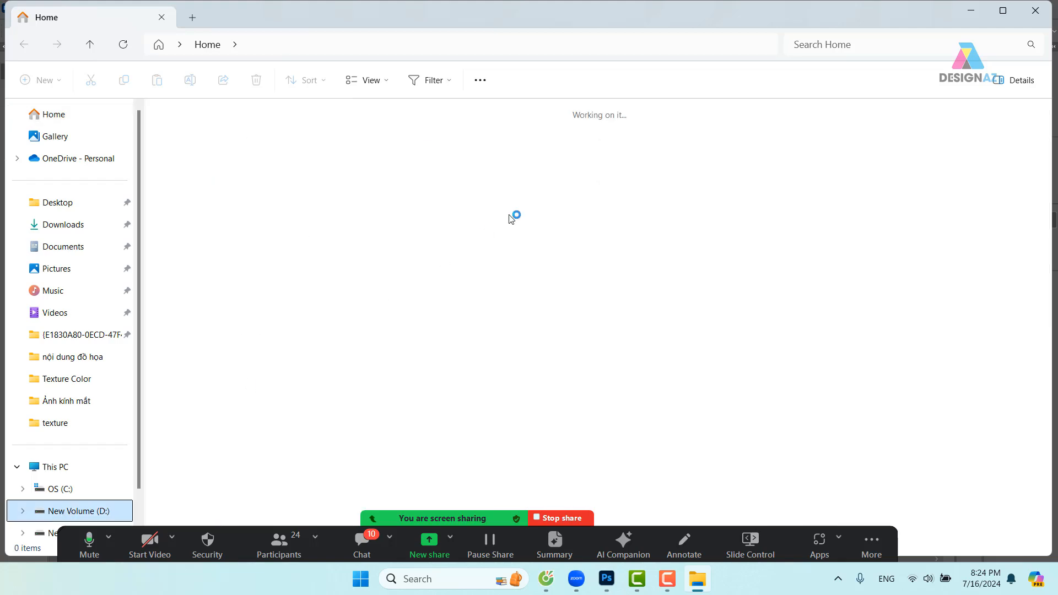
pyautogui.scroll(-10, 578, 186)
pyautogui.scroll(-10, 577, 186)
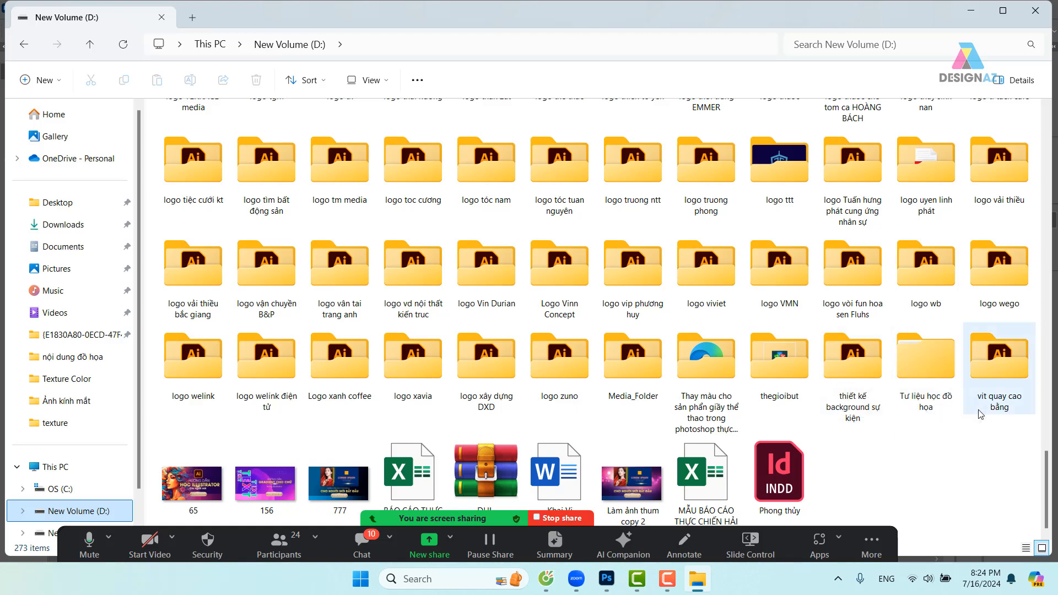
pyautogui.click(935, 377)
pyautogui.doubleClick(935, 376)
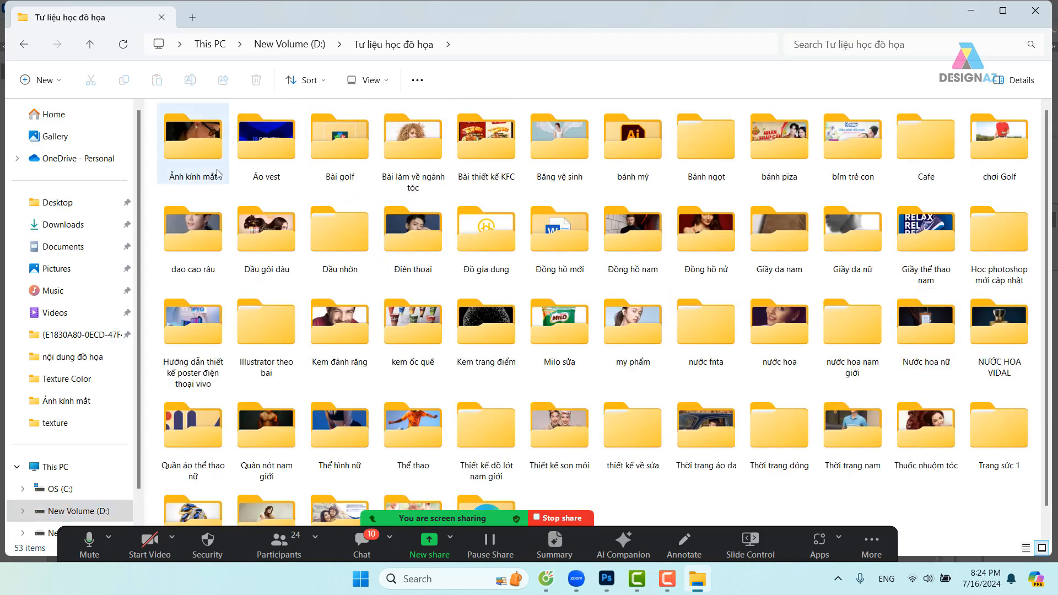
pyautogui.doubleClick(212, 108)
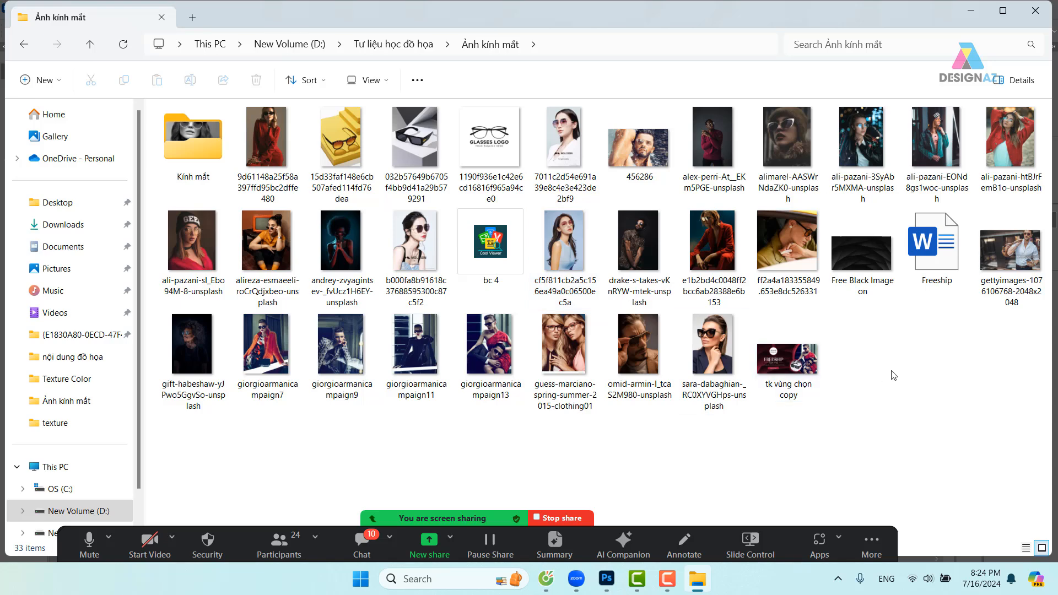
pyautogui.doubleClick(938, 258)
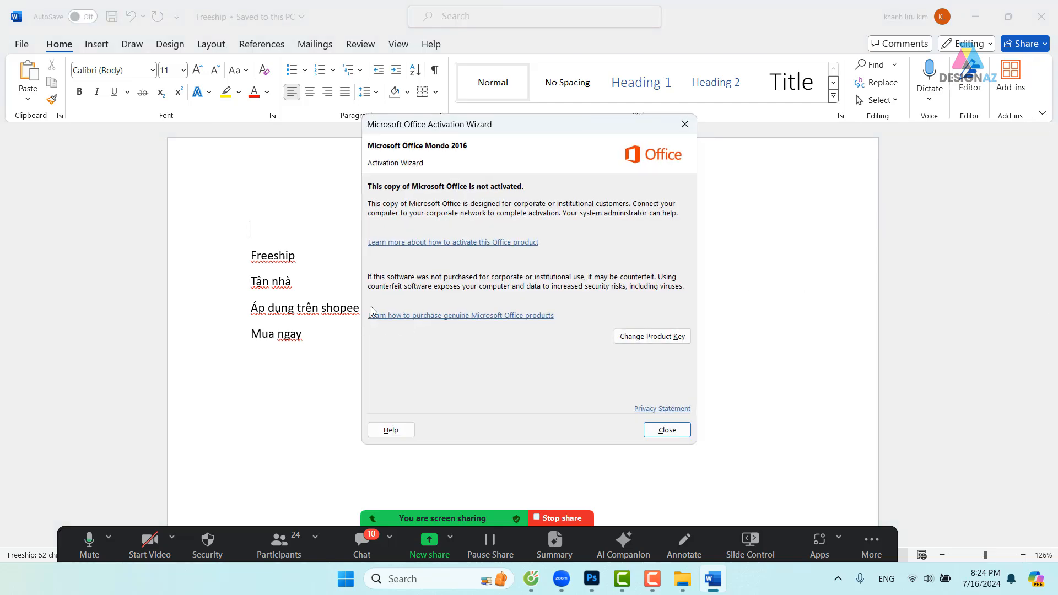
pyautogui.click(684, 124)
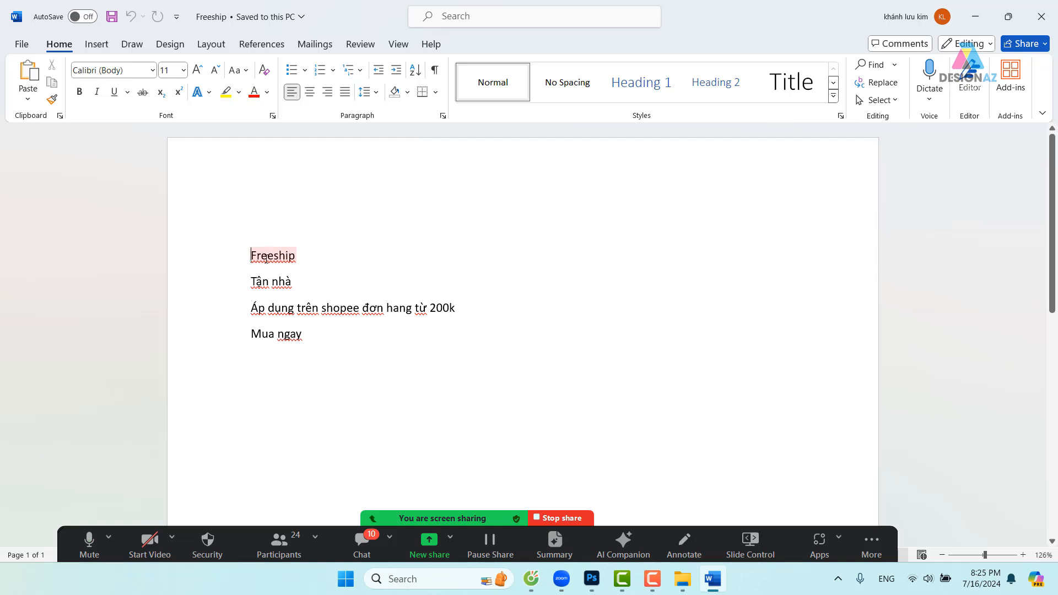
# Copy the lines "Freeship" and "Tận nhà" from the Word document and paste them as a text layer on the Photoshop banner's dark area.
pyautogui.moveTo(253, 251); pyautogui.dragTo(292, 284)
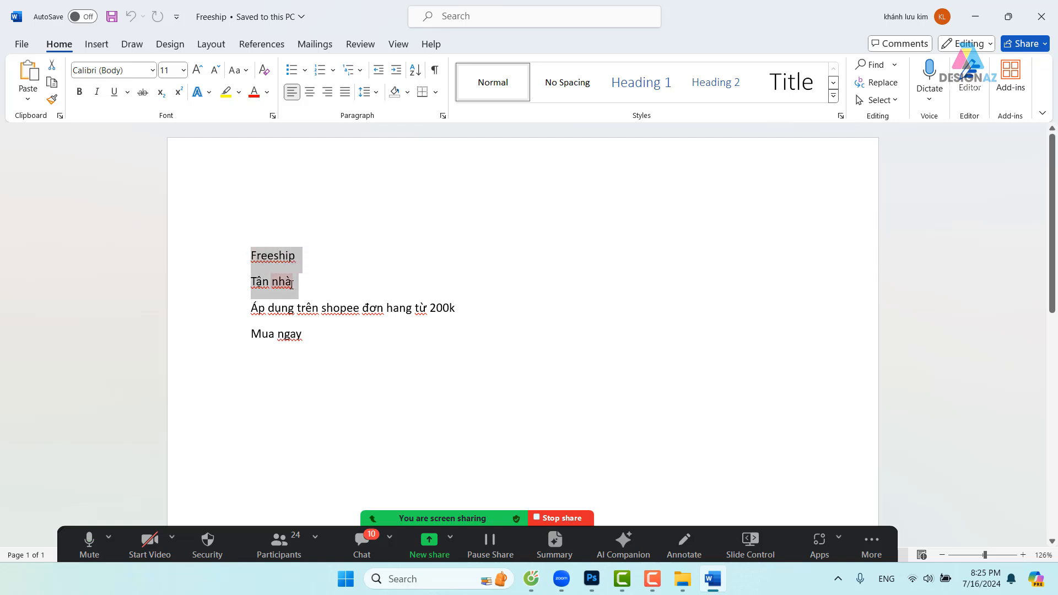
pyautogui.click(592, 579)
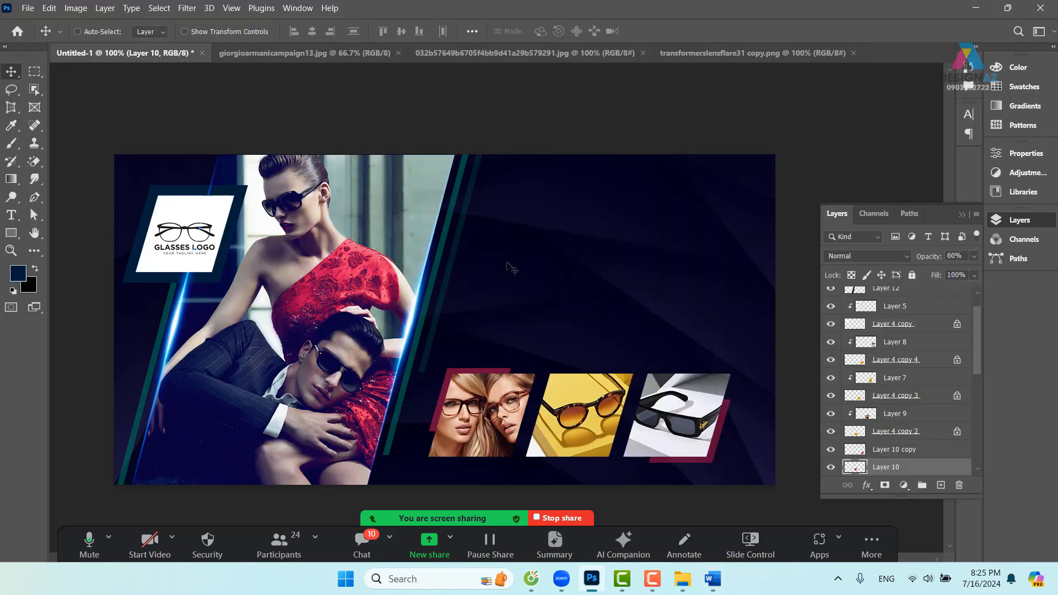
pyautogui.press('t')
pyautogui.click(495, 281)
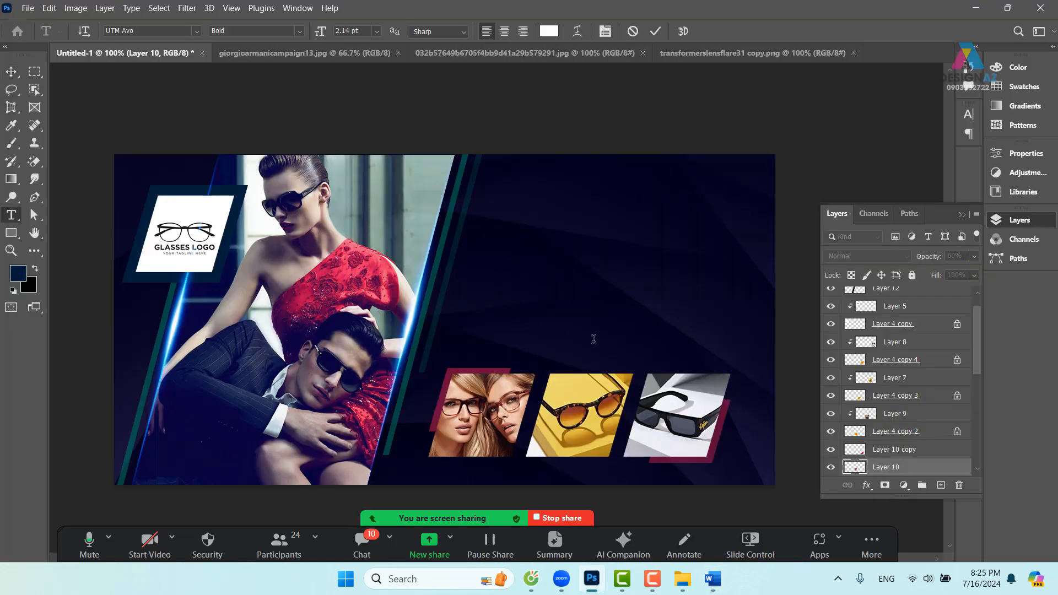
pyautogui.click(11, 71)
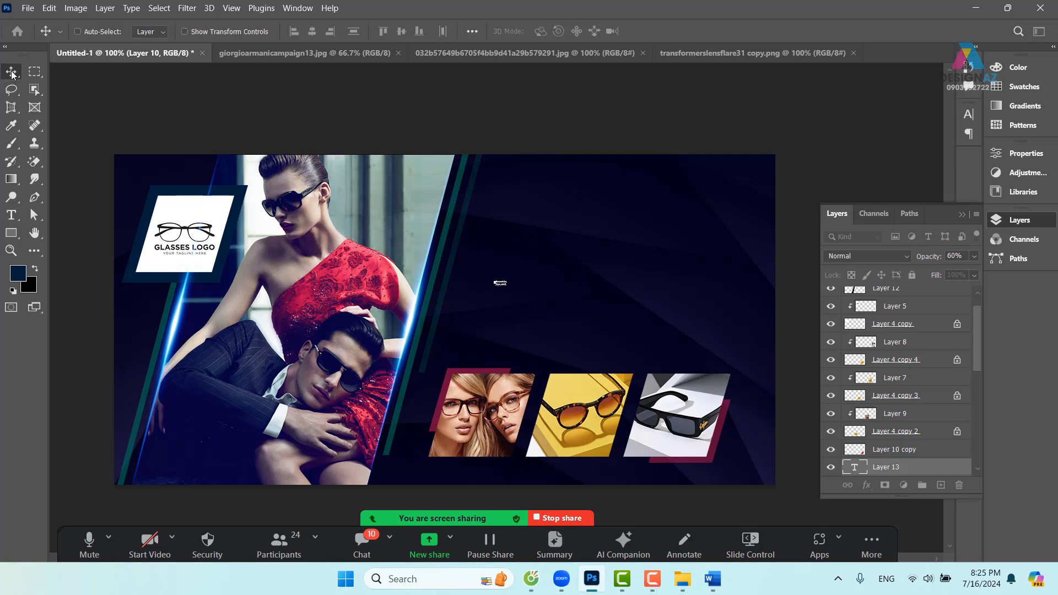
# Enlarge the "Freeship Tận nhà" text to about 1235% and position it above the row of small photos.
pyautogui.hotkey('ctrl', 't')
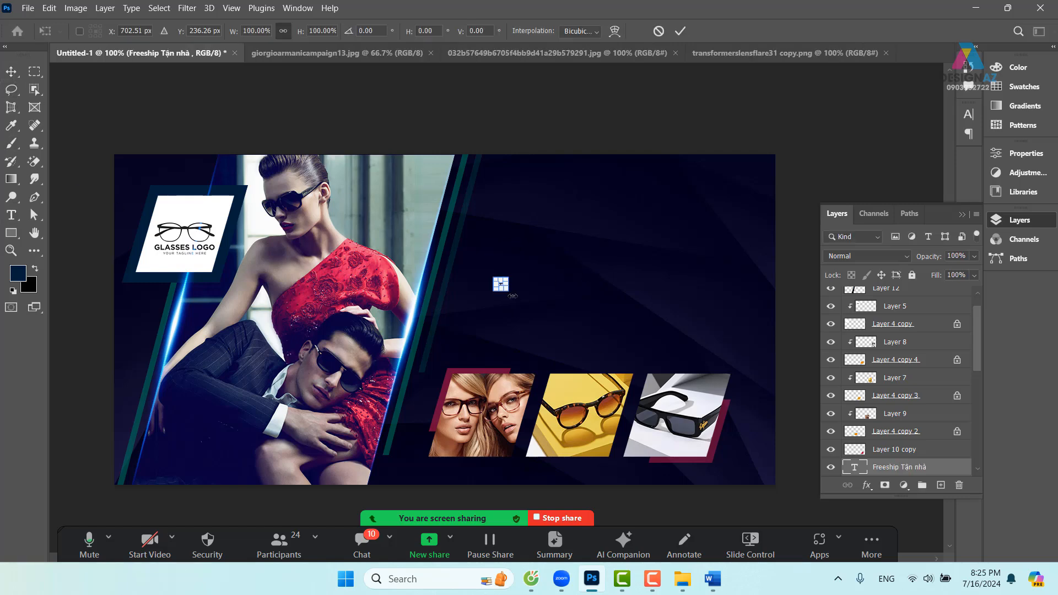
pyautogui.moveTo(508, 289); pyautogui.dragTo(648, 357)
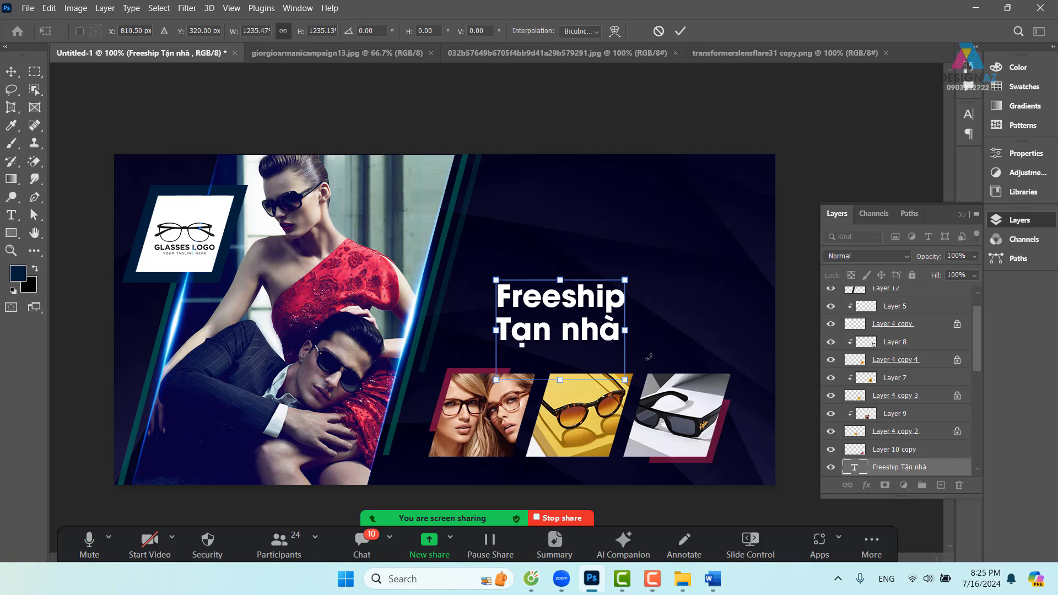
pyautogui.press('Return')
pyautogui.moveTo(588, 342)
pyautogui.mouseDown()
pyautogui.moveTo(606, 340)
pyautogui.moveTo(597, 341)
pyautogui.mouseUp()
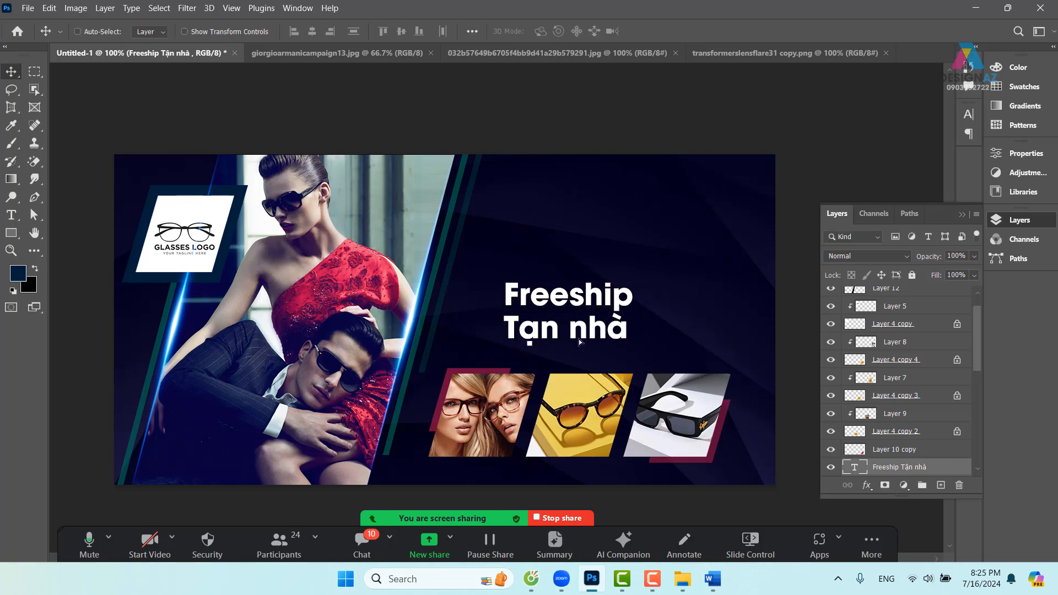
# Join the "Freeship Tận nhà" headline onto one line with a space between the phrases and shift it left above the small photos.
pyautogui.press('t')
pyautogui.click(508, 326)
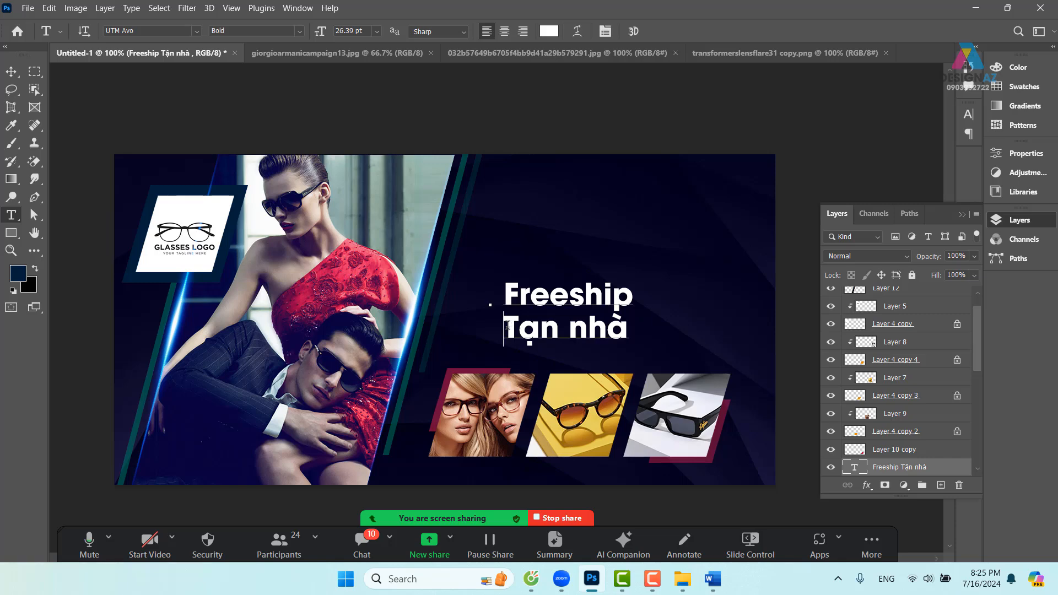
pyautogui.press('BackSpace')
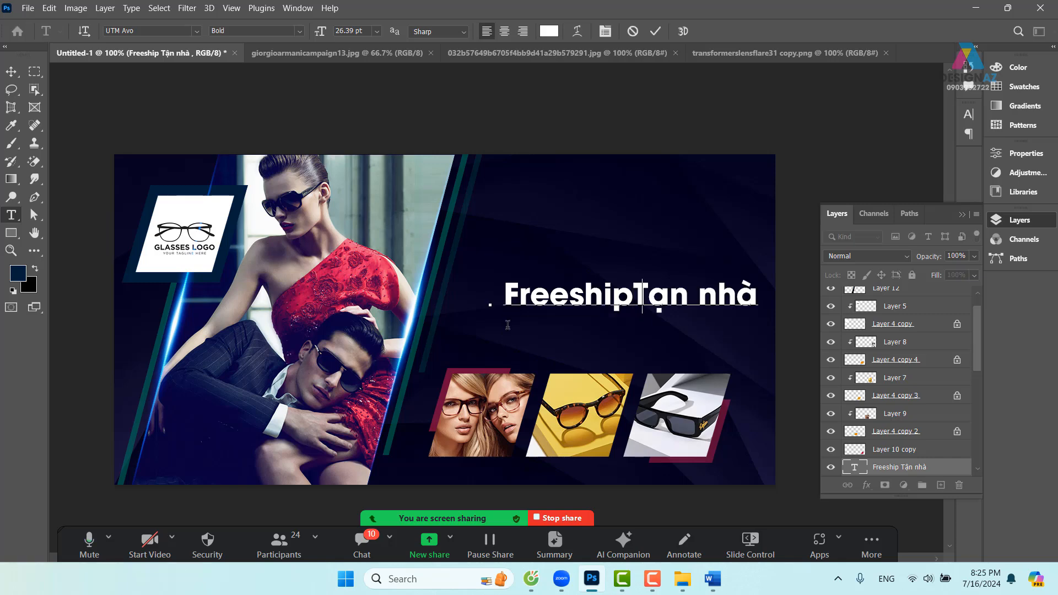
pyautogui.hotkey('ctrl', 'Return')
pyautogui.press('v')
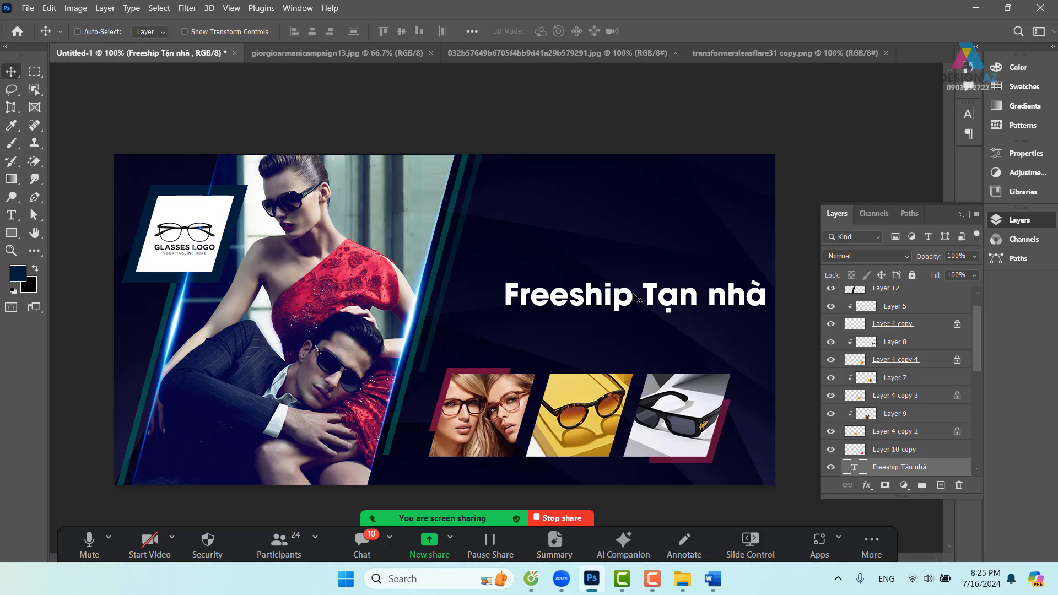
pyautogui.moveTo(638, 300); pyautogui.dragTo(603, 302)
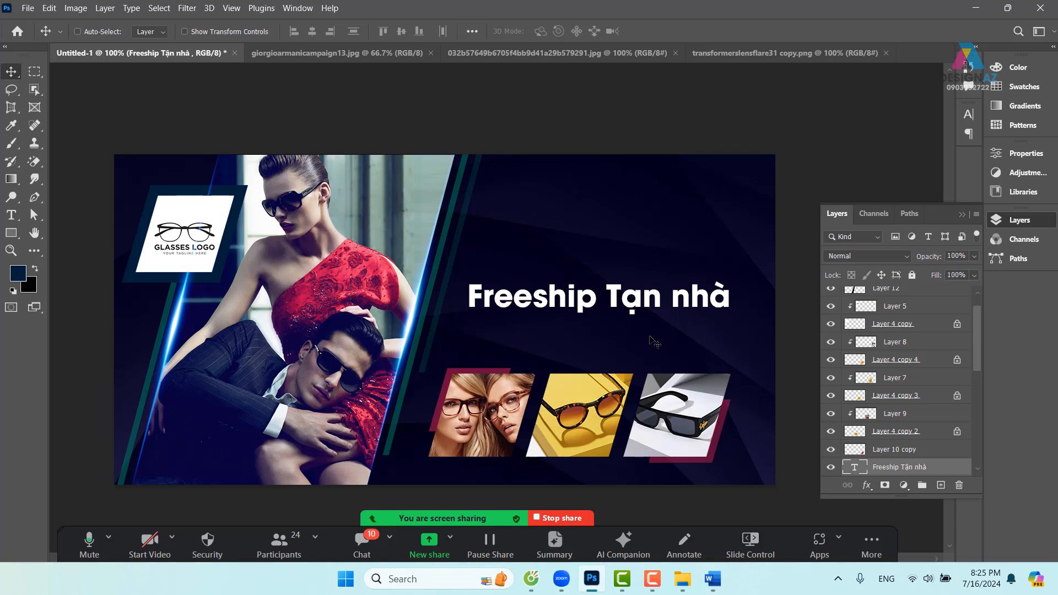
# Set the "Freeship Tận nhà" headline in All Caps.
pyautogui.press('t')
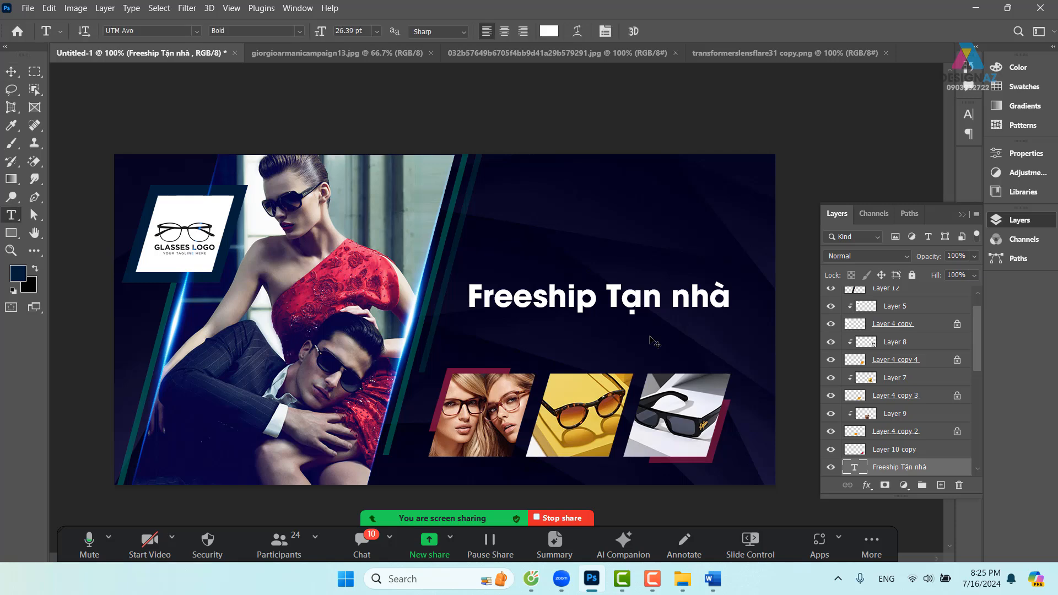
pyautogui.click(146, 30)
pyautogui.click(606, 33)
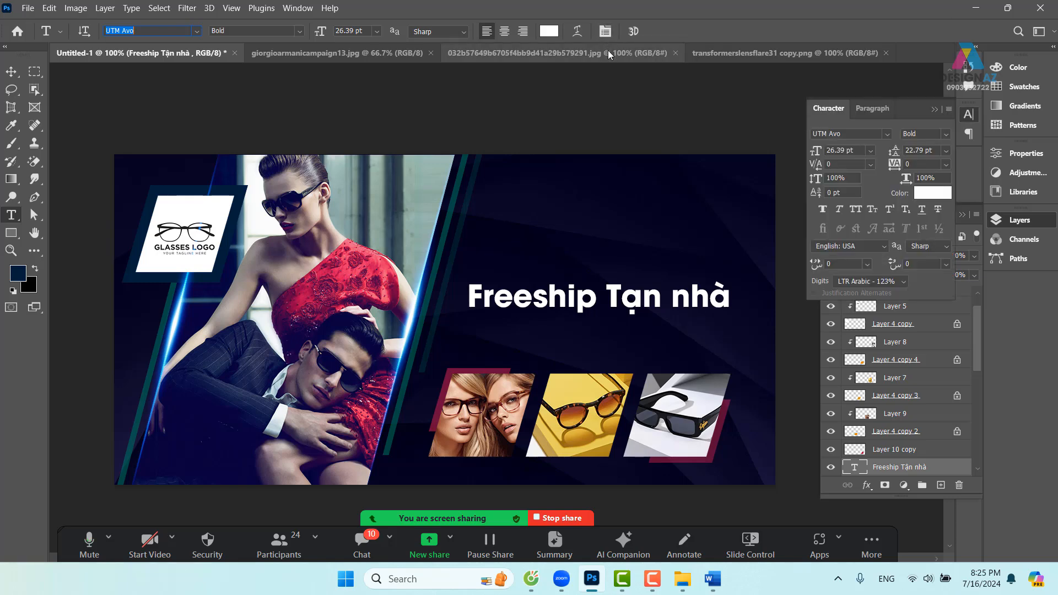
pyautogui.click(855, 209)
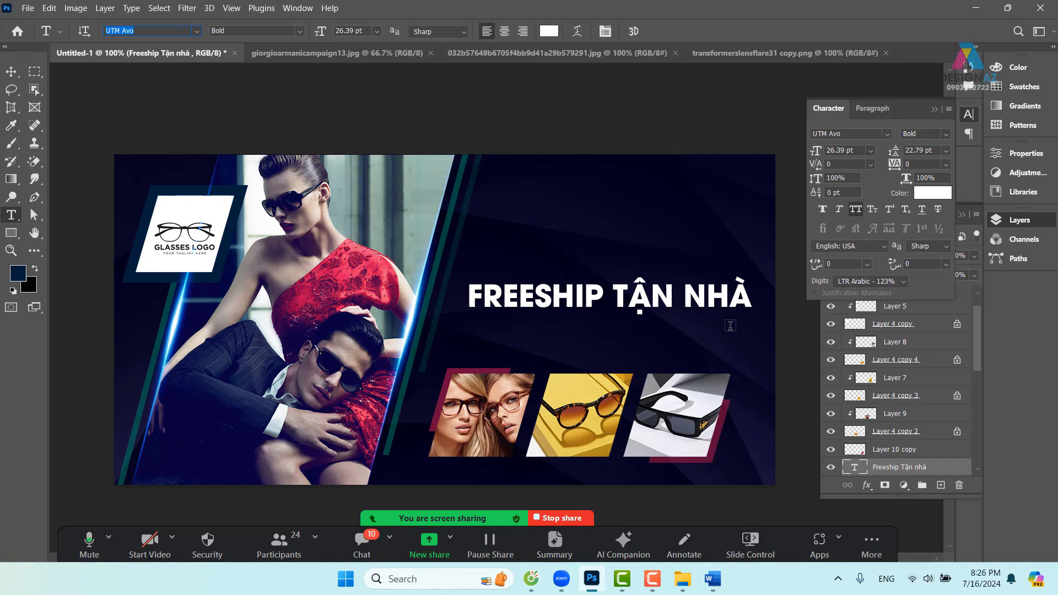
# Scale the headline down to about 23.05 pt and position it higher above the row of small photos.
pyautogui.click(12, 72)
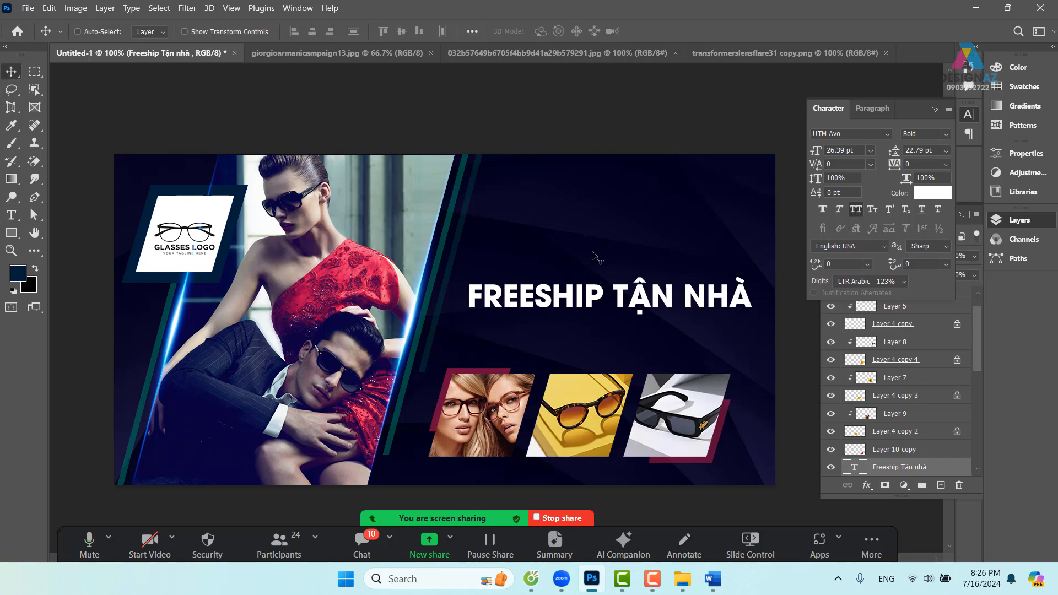
pyautogui.moveTo(620, 292); pyautogui.dragTo(611, 286)
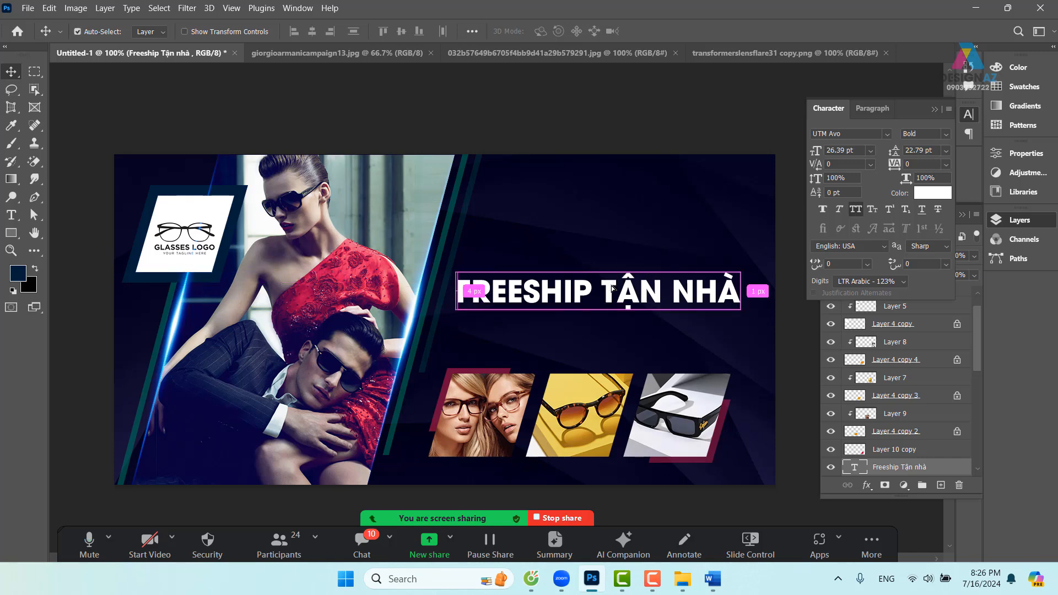
pyautogui.hotkey('ctrl', 't')
pyautogui.moveTo(742, 274); pyautogui.dragTo(688, 291)
pyautogui.press('Return')
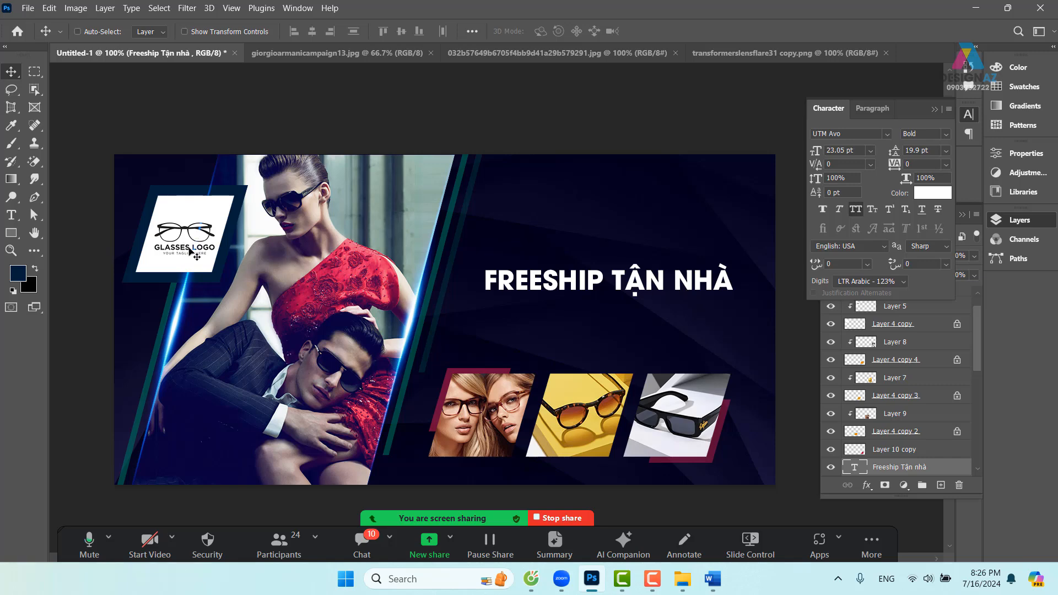
# Change the headline's UTM Avo font style to Regular.
pyautogui.press('t')
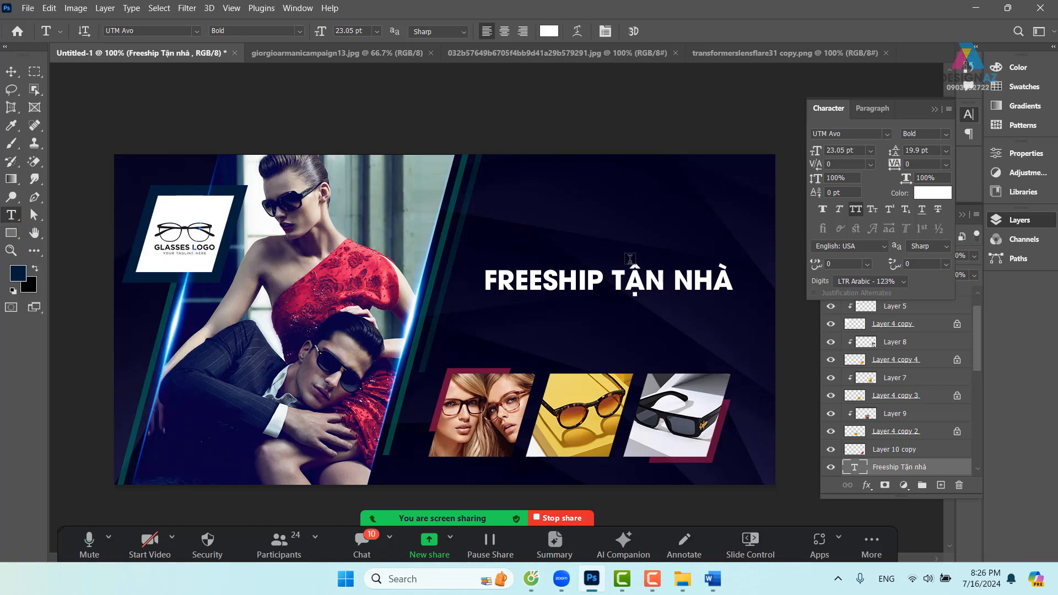
pyautogui.click(935, 110)
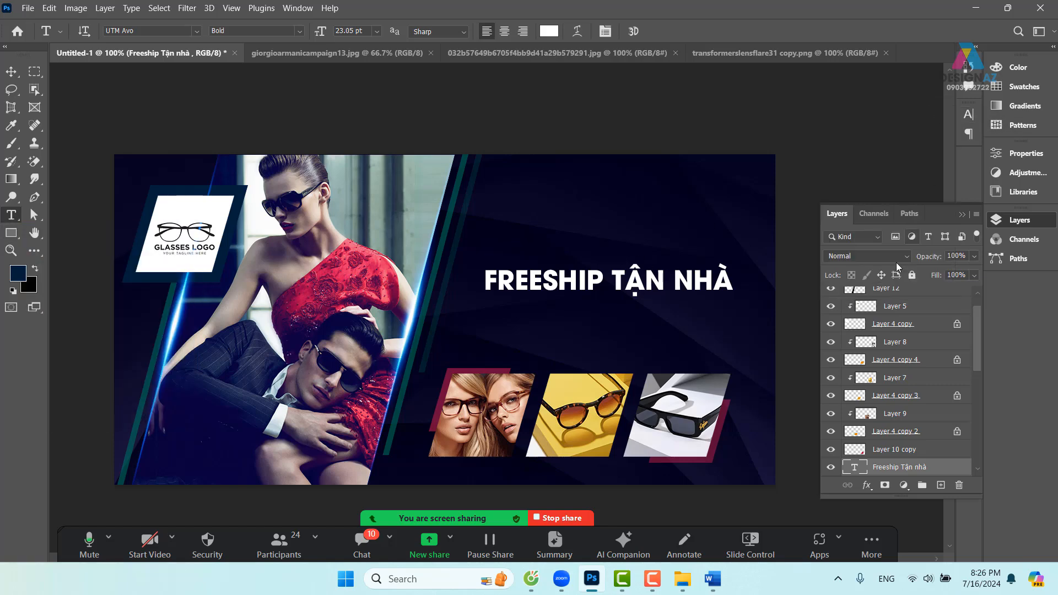
pyautogui.moveTo(979, 335); pyautogui.dragTo(977, 353)
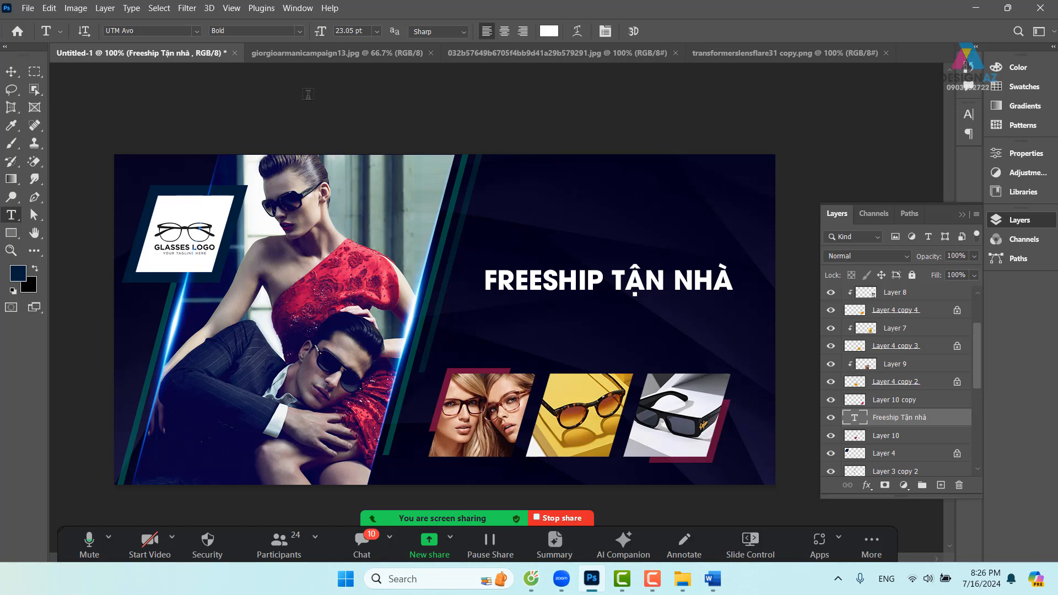
pyautogui.click(301, 33)
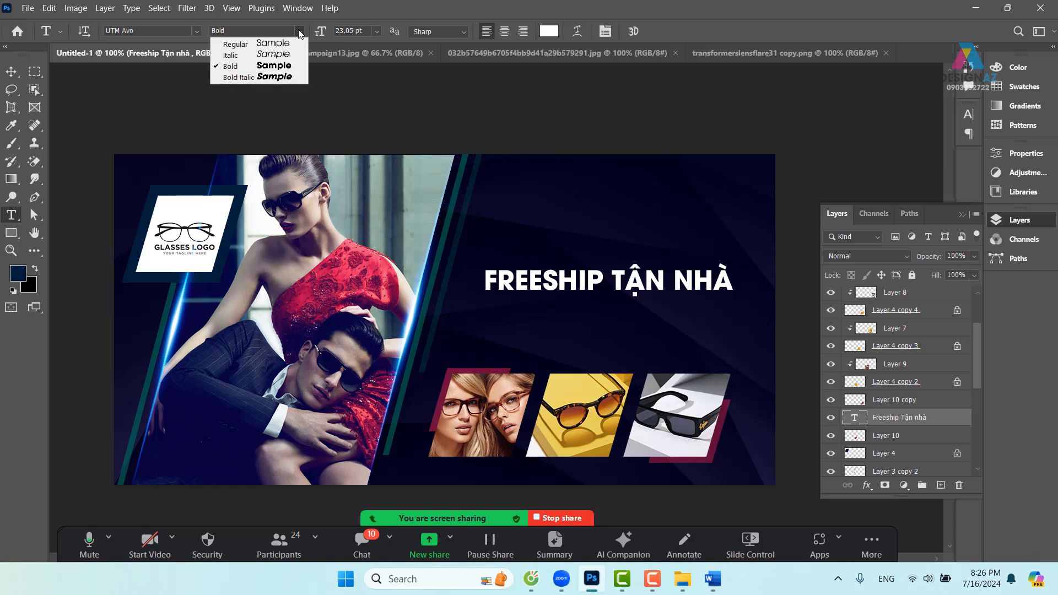
pyautogui.click(284, 44)
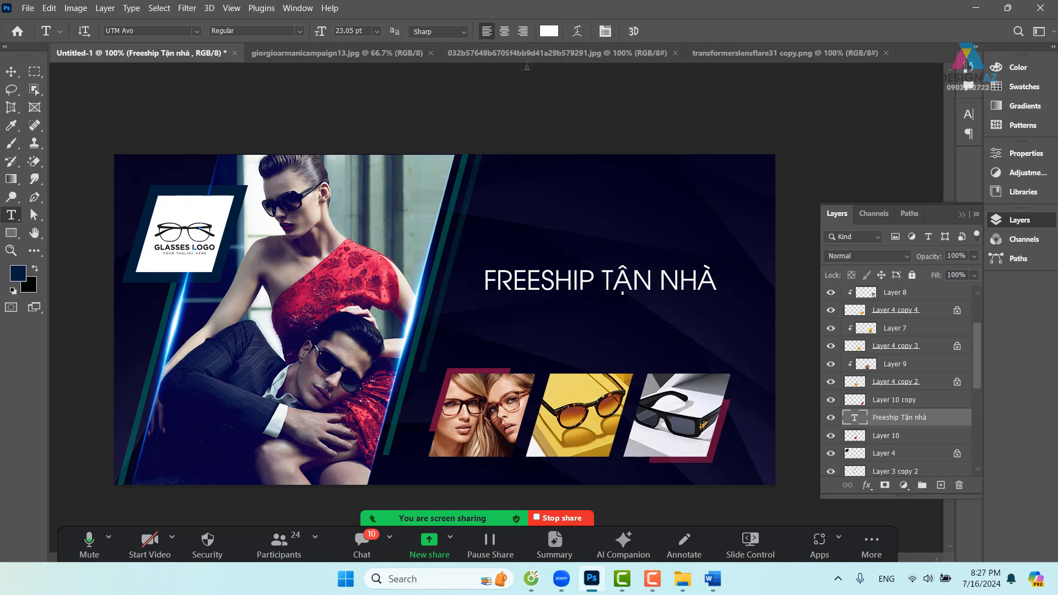
# Recolor the headline pinkish red (#eb3c6d) by sampling a tone from the woman's red dress.
pyautogui.click(547, 31)
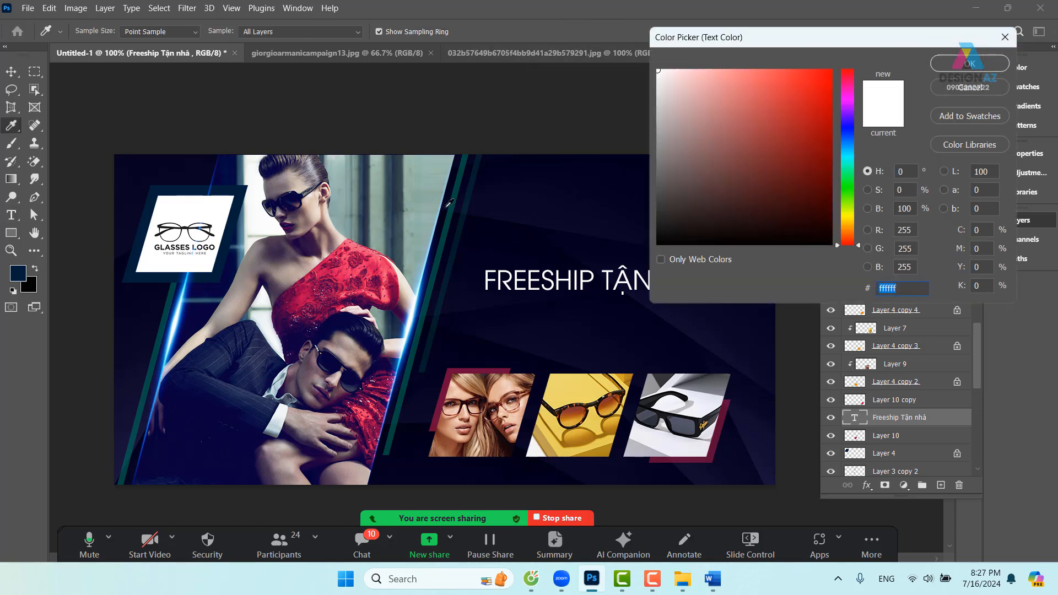
pyautogui.click(391, 264)
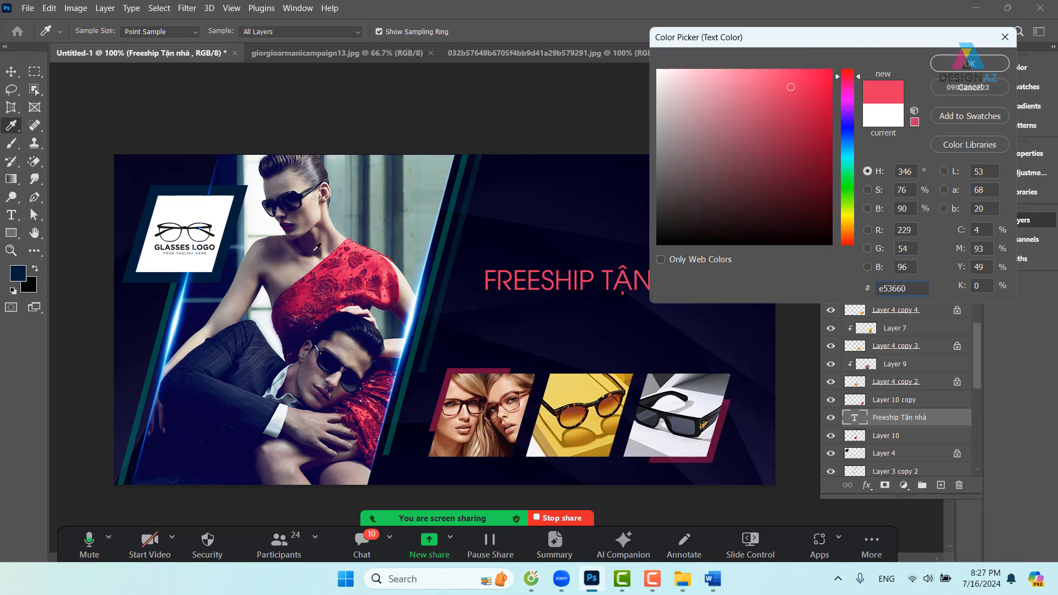
pyautogui.click(310, 268)
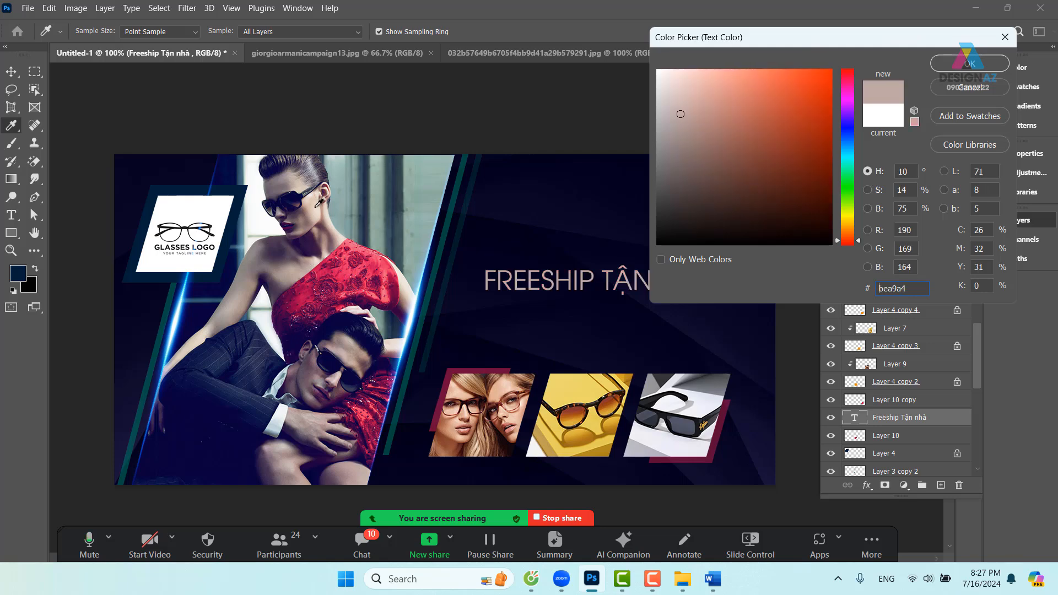
pyautogui.click(311, 206)
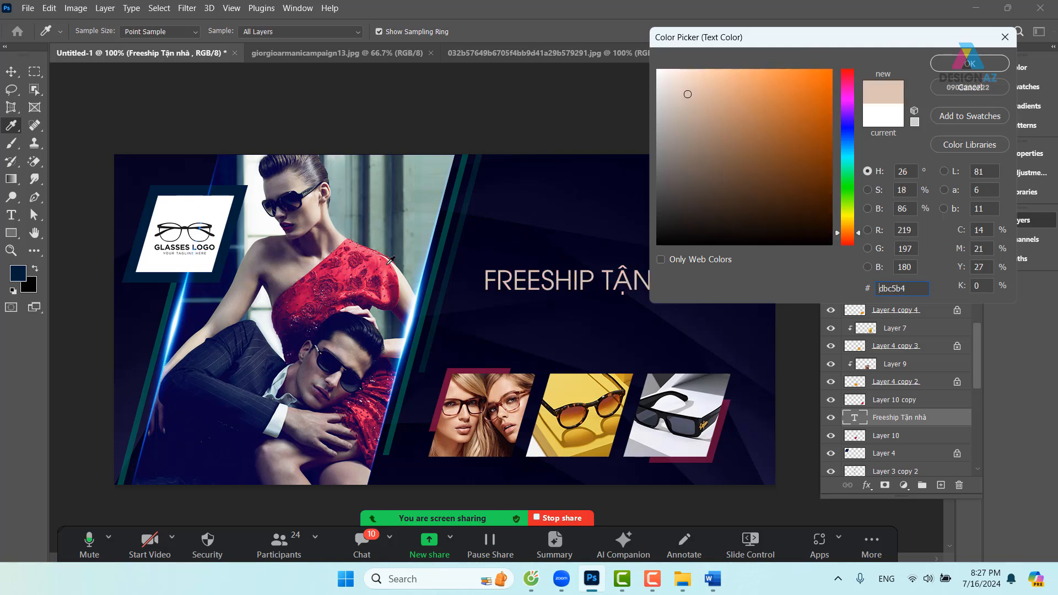
pyautogui.click(386, 296)
pyautogui.click(356, 347)
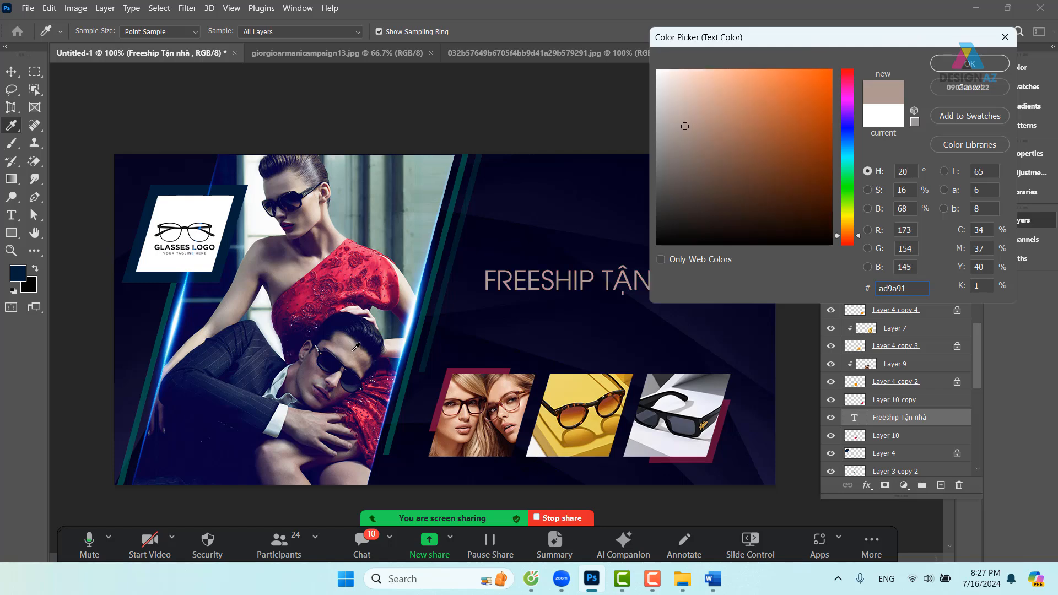
pyautogui.click(388, 293)
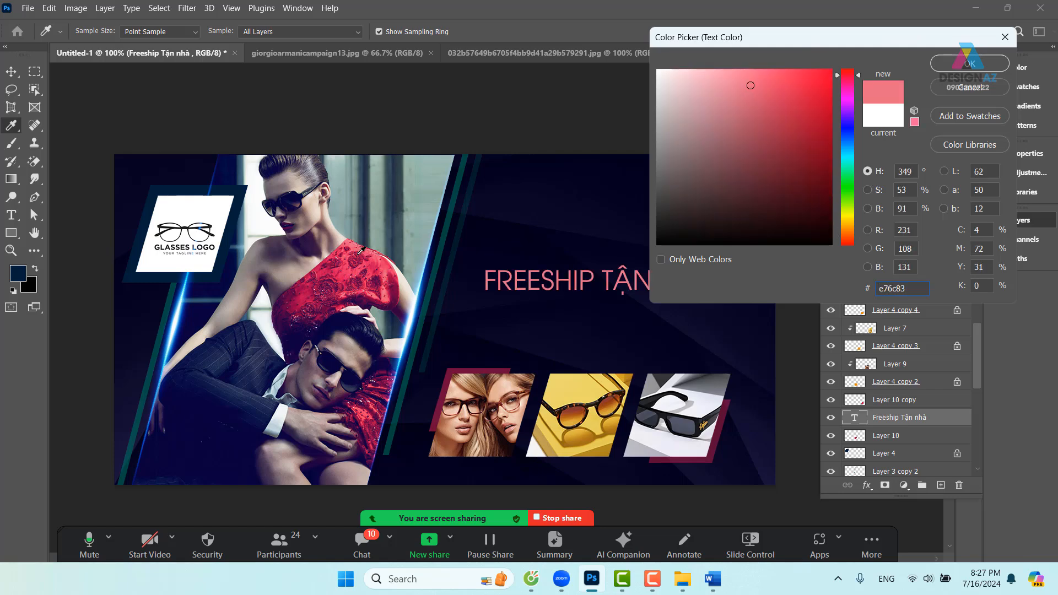
pyautogui.click(378, 260)
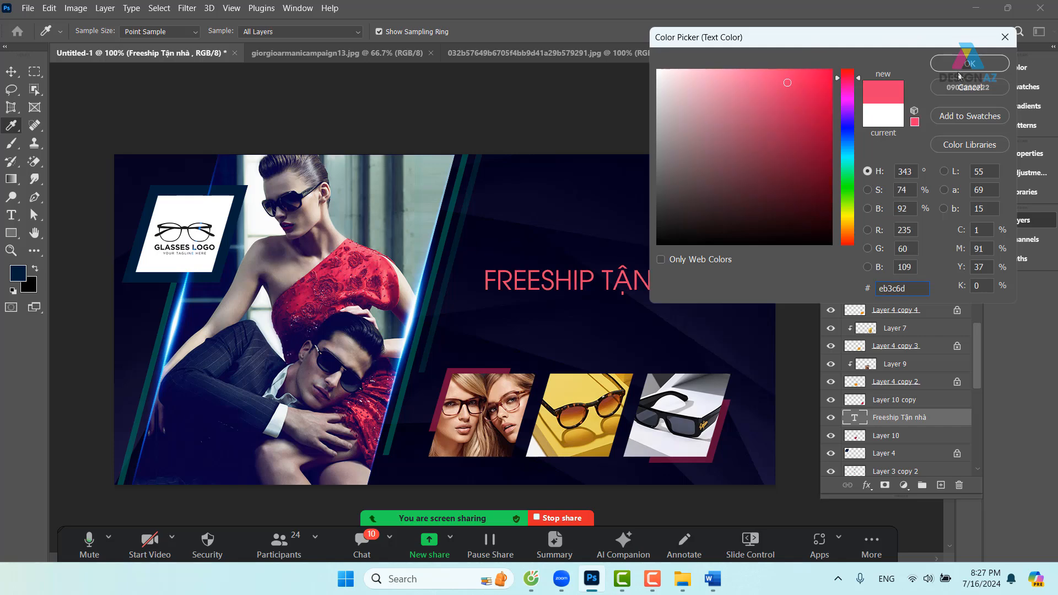
pyautogui.click(968, 65)
pyautogui.press('v')
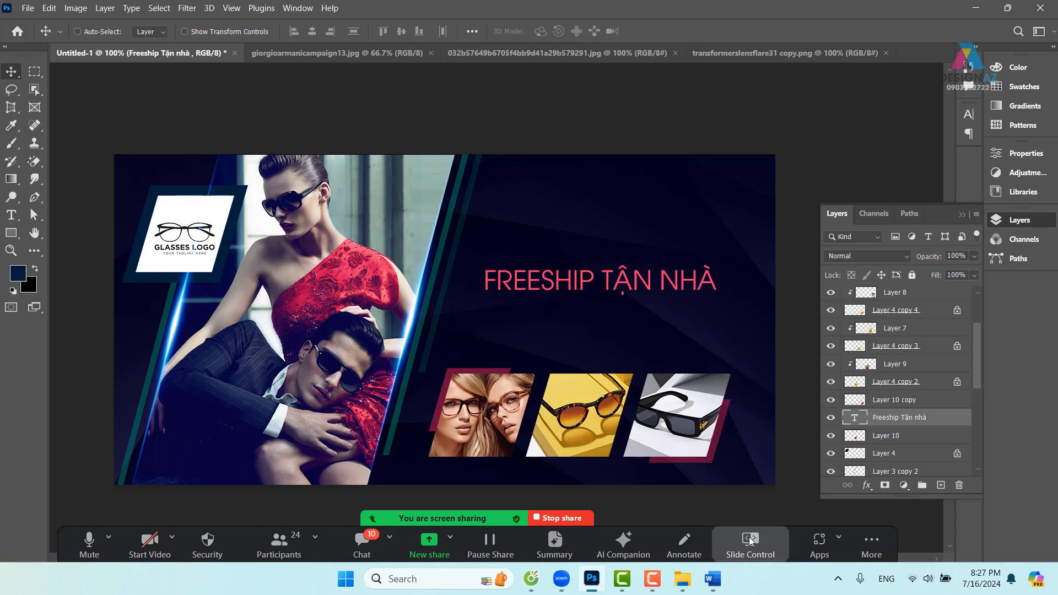
# Copy the line "Áp dụng trên shopee đơn hang từ 200k" from the Word document and paste it as new Photoshop text below the headline.
pyautogui.click(711, 579)
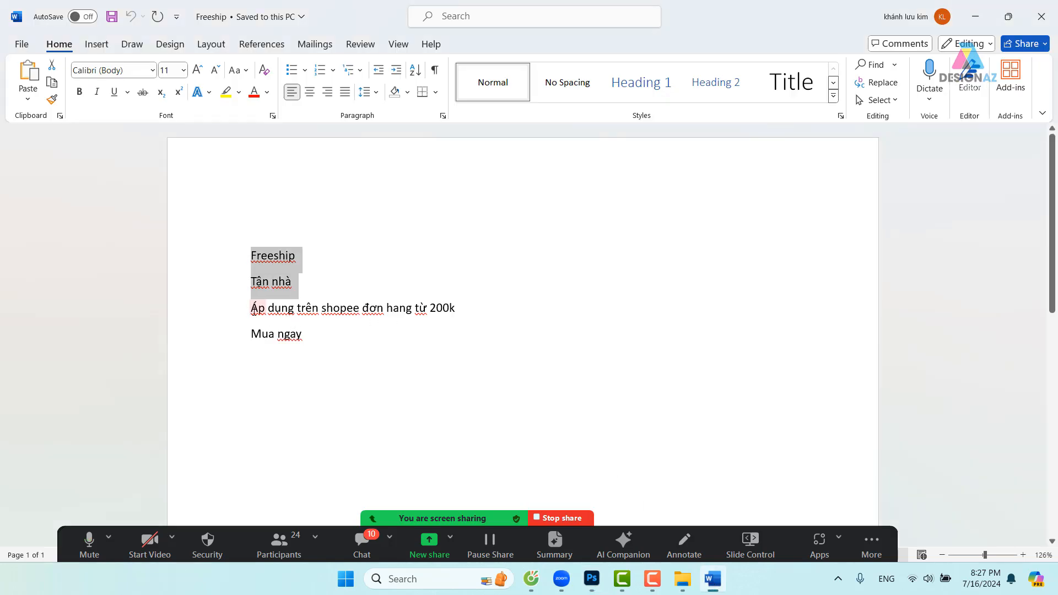
pyautogui.moveTo(254, 308); pyautogui.dragTo(462, 312)
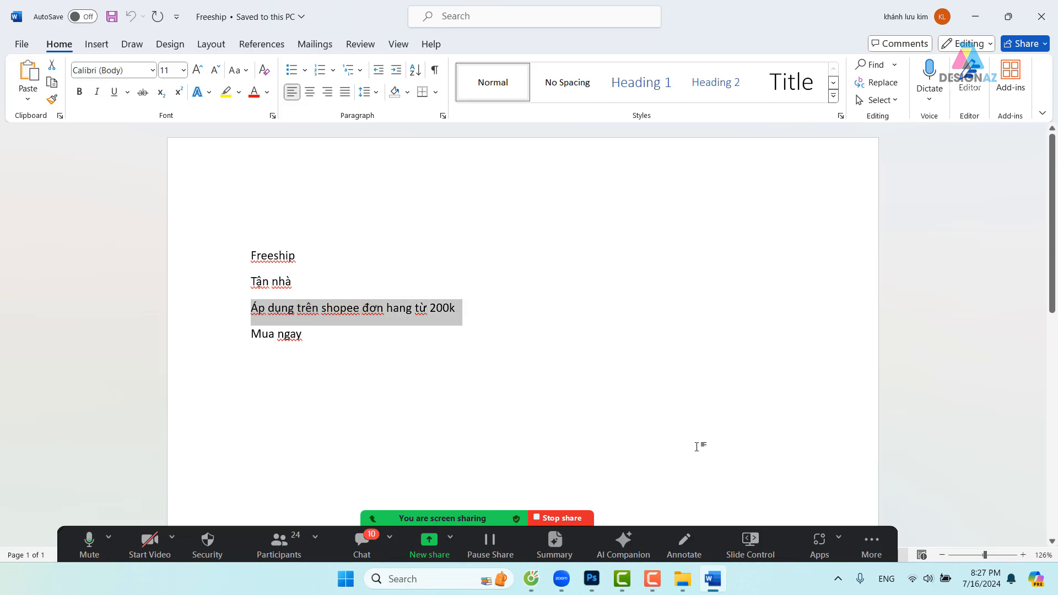
pyautogui.hotkey('alt', 'Tab')
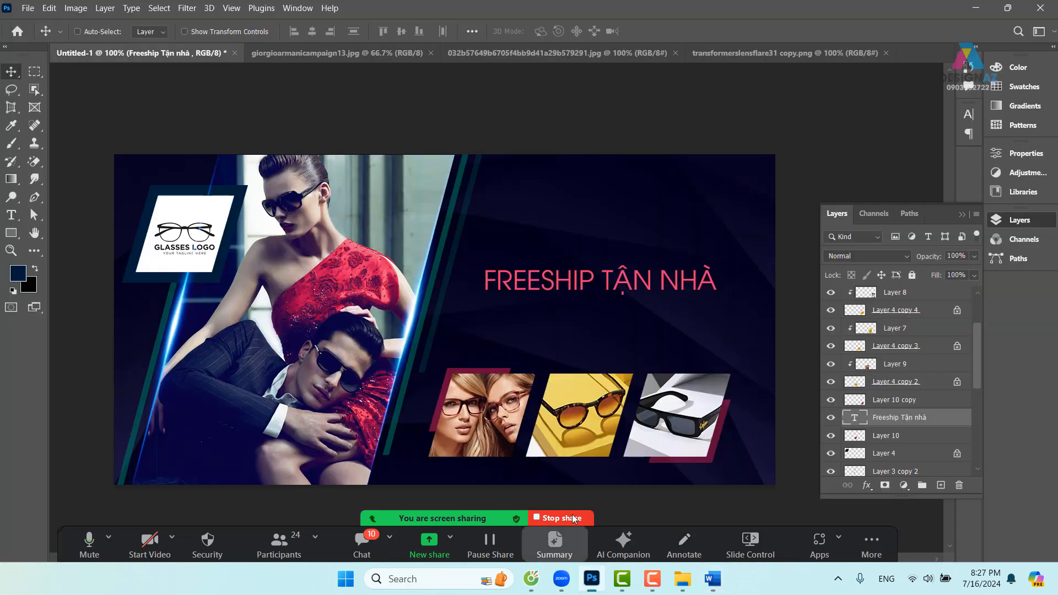
pyautogui.press('t')
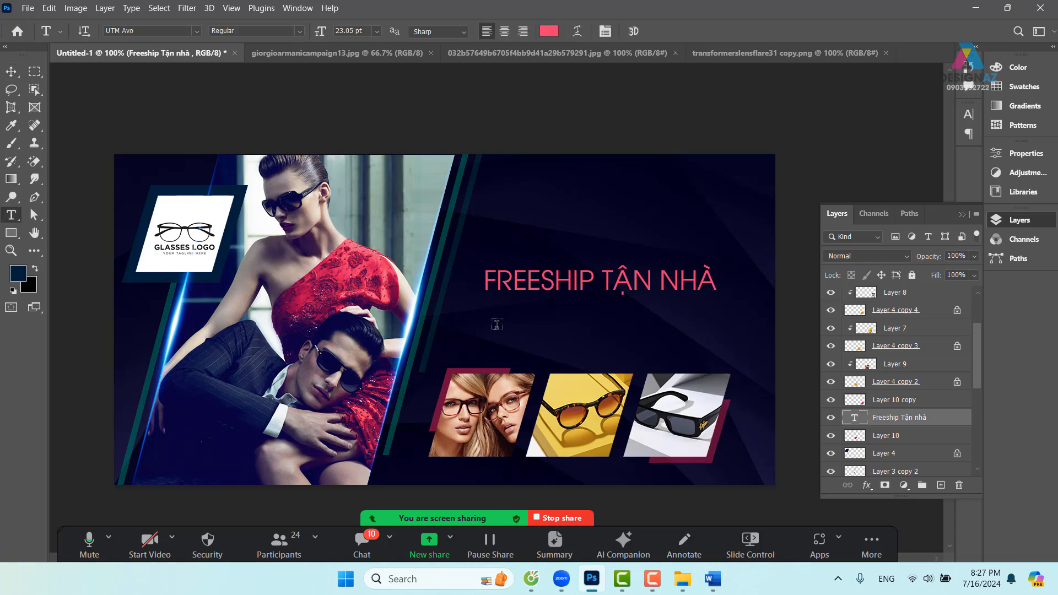
pyautogui.click(496, 325)
pyautogui.write('Áp dụng trên shopee đơn hang từ 200k')
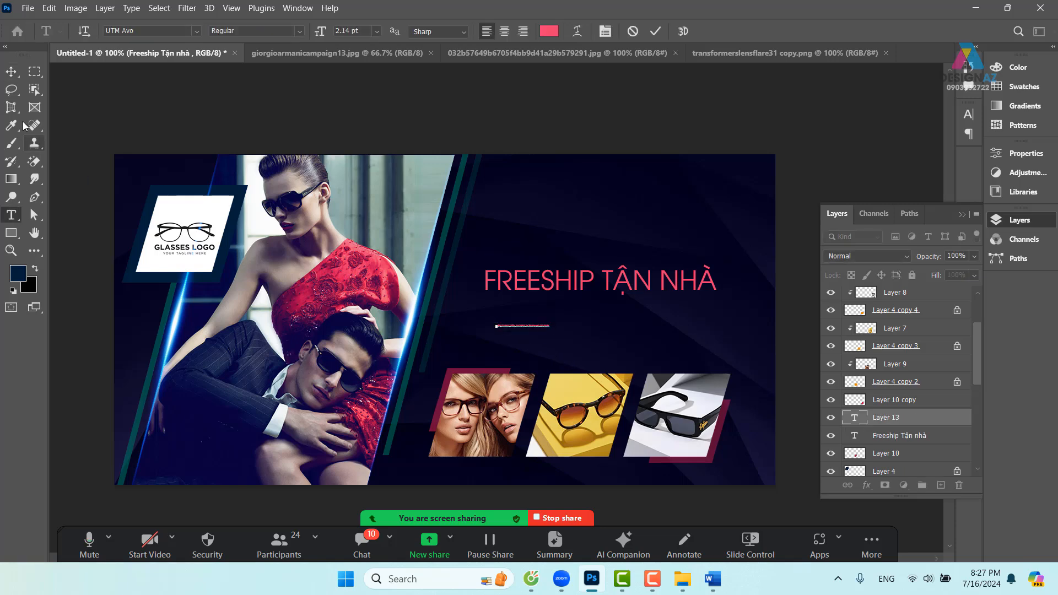
# Enlarge the "Áp dụng trên shopee đơn hang từ 200k" text to about 10.65 pt beneath the headline.
pyautogui.click(11, 71)
pyautogui.hotkey('ctrl', 't')
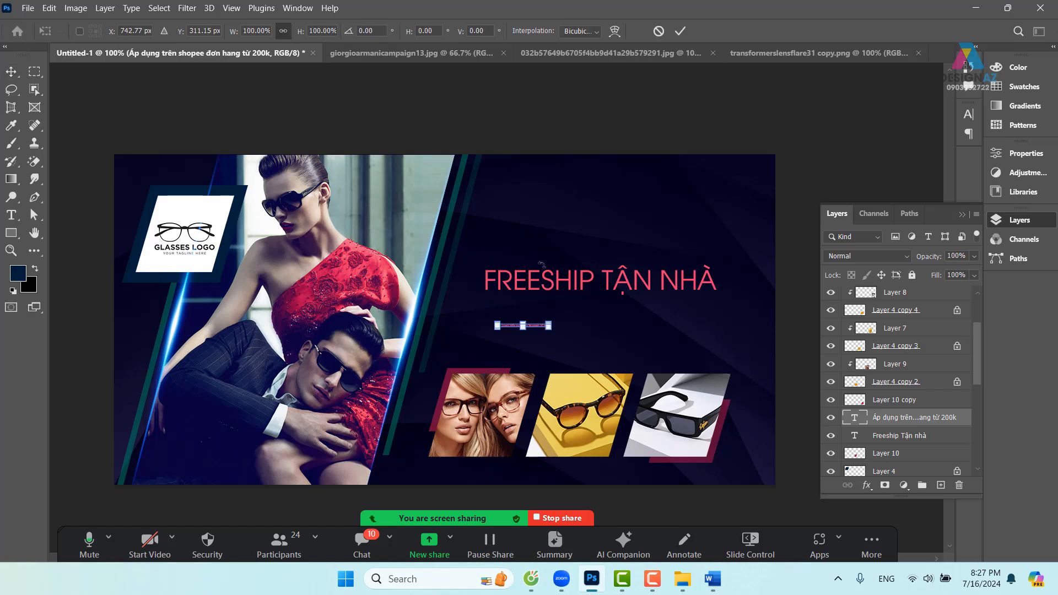
pyautogui.moveTo(554, 321); pyautogui.dragTo(759, 322)
pyautogui.press('Return')
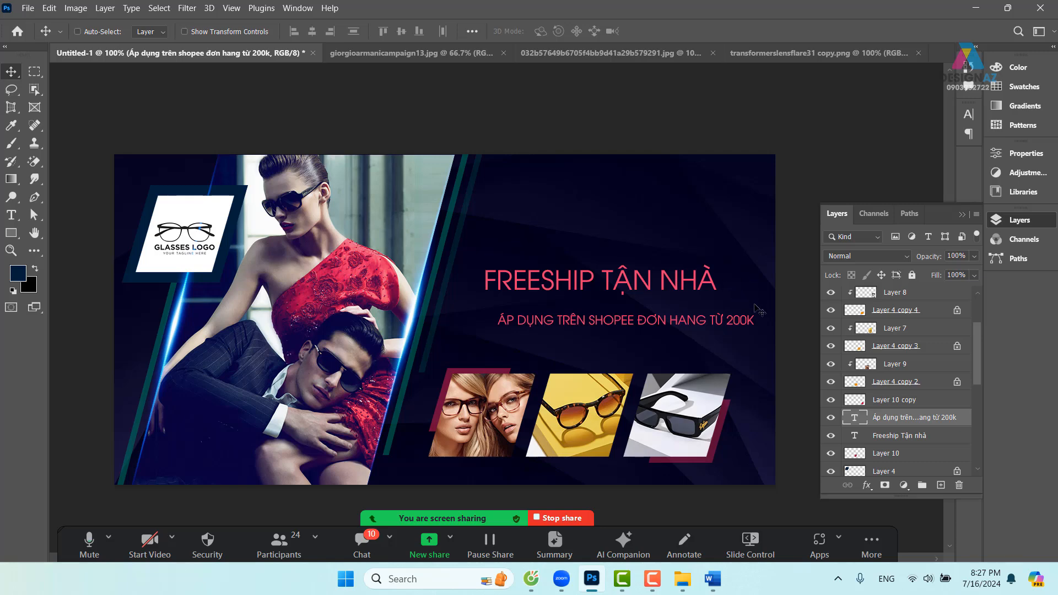
# Break the Shopee text into two lines before "đơn" and move it left to sit under the start of the headline.
pyautogui.press('t')
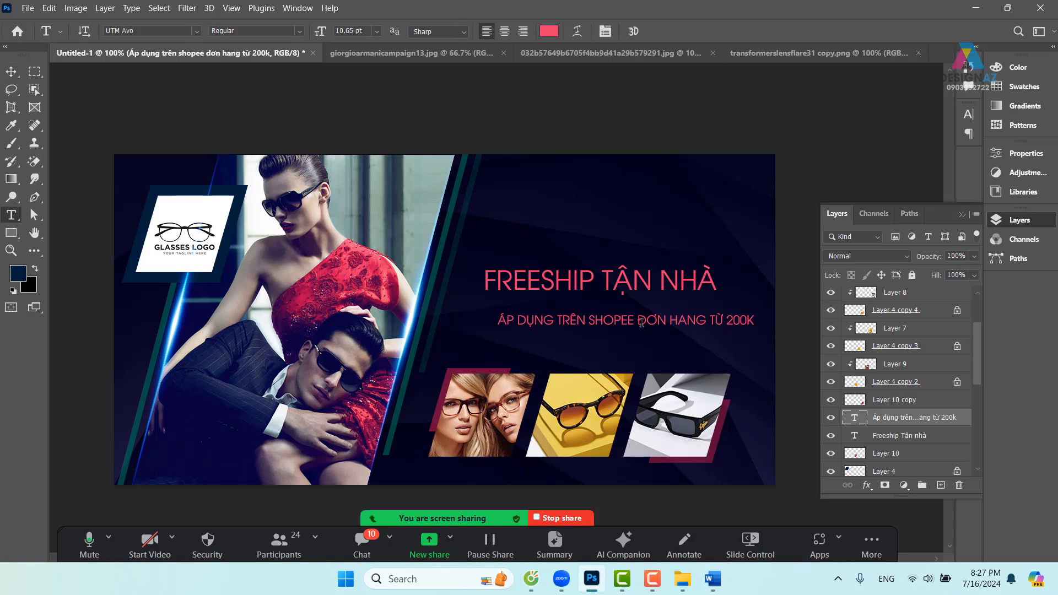
pyautogui.click(640, 322)
pyautogui.press('Return')
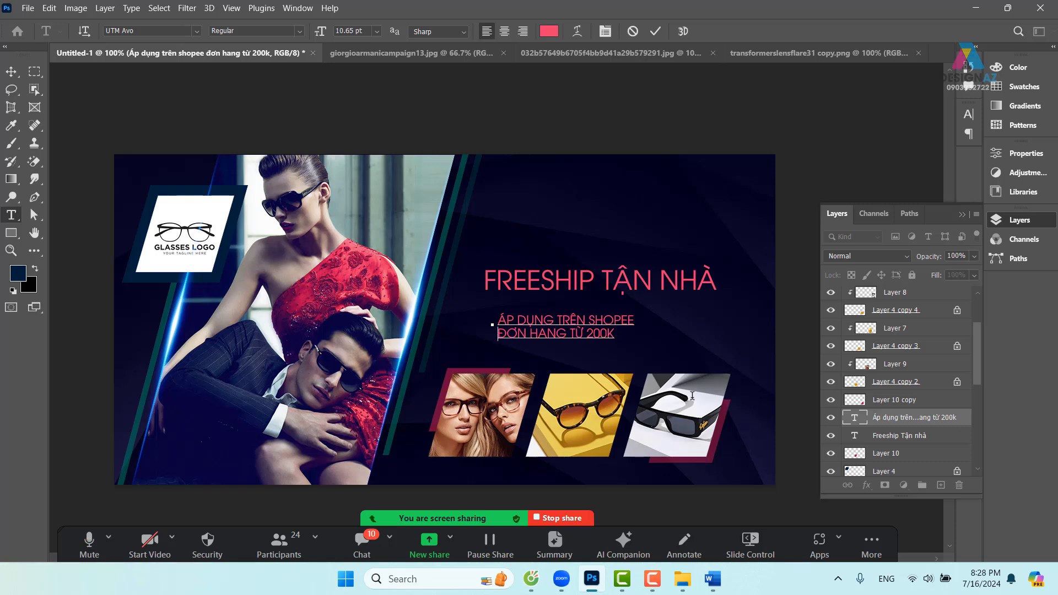
pyautogui.hotkey('ctrl', 'Return')
pyautogui.press('v')
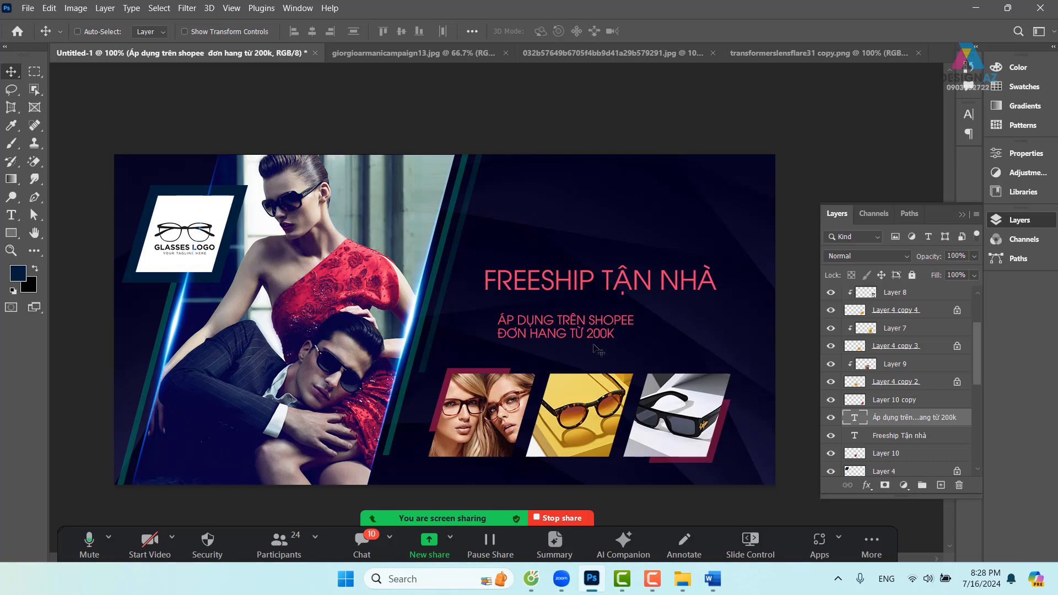
pyautogui.moveTo(588, 331)
pyautogui.mouseDown()
pyautogui.moveTo(604, 316)
pyautogui.moveTo(570, 334)
pyautogui.mouseUp()
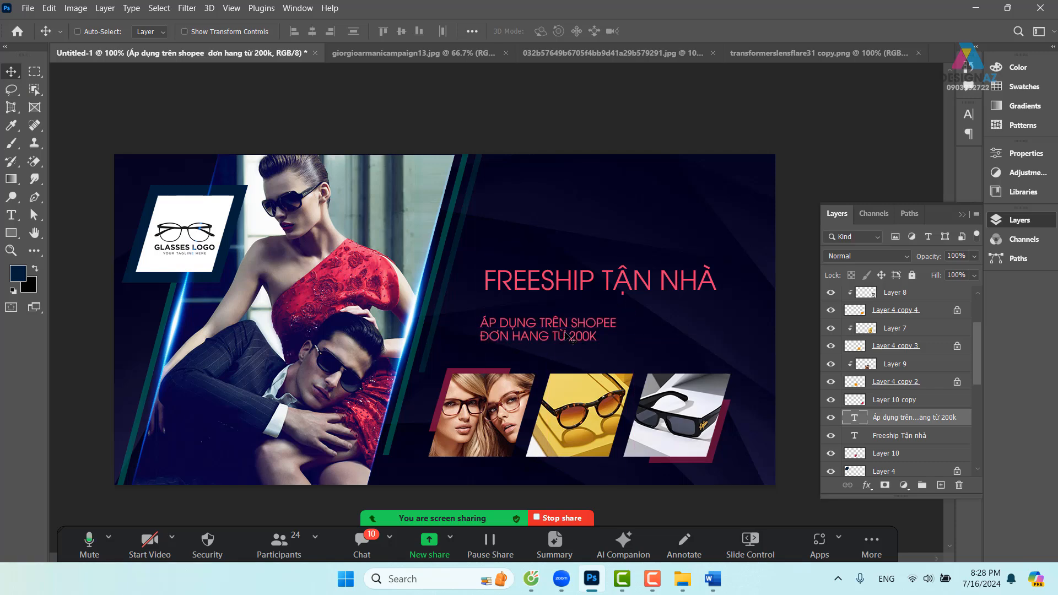
# Right-align the Shopee text and remove the line break after "shopee".
pyautogui.press('t')
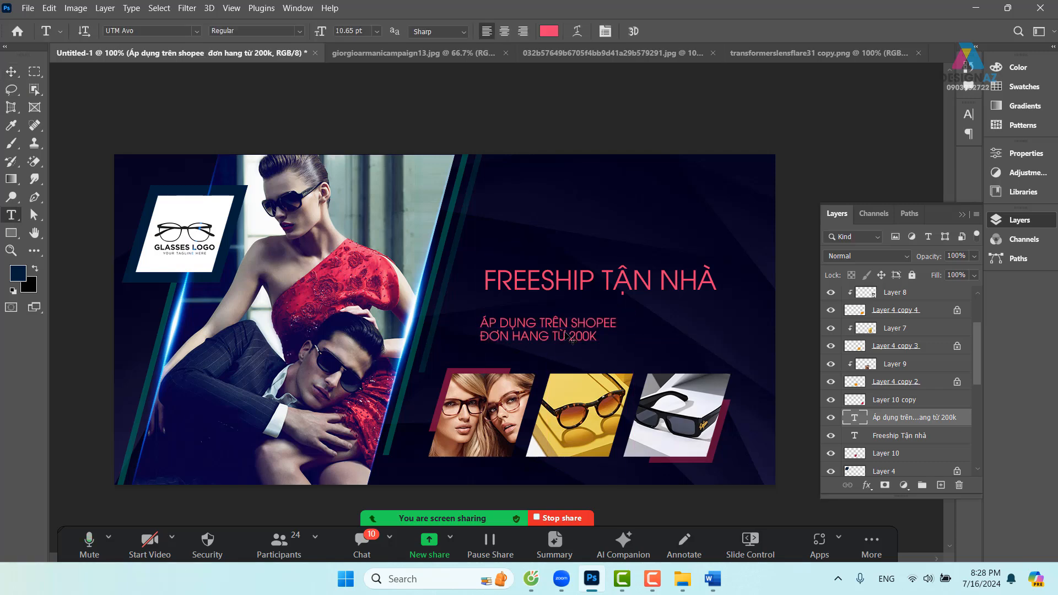
pyautogui.click(527, 32)
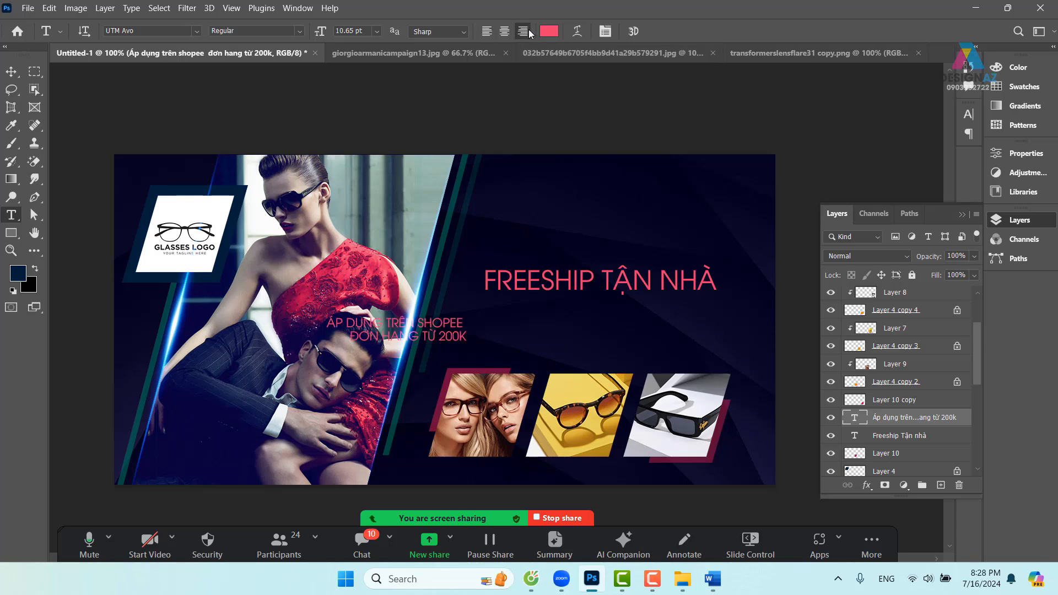
pyautogui.click(465, 323)
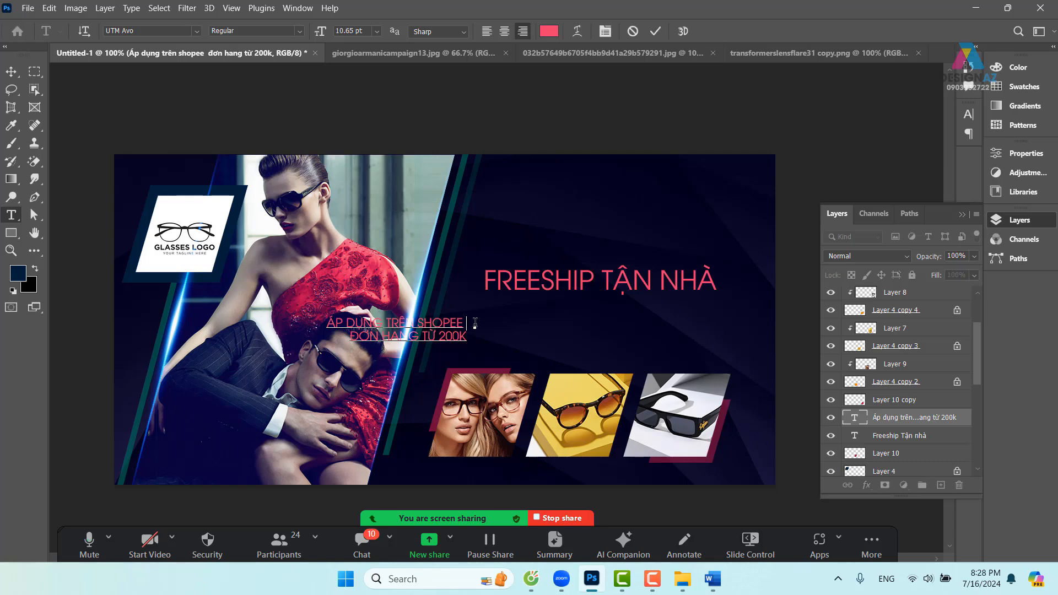
pyautogui.press('BackSpace')
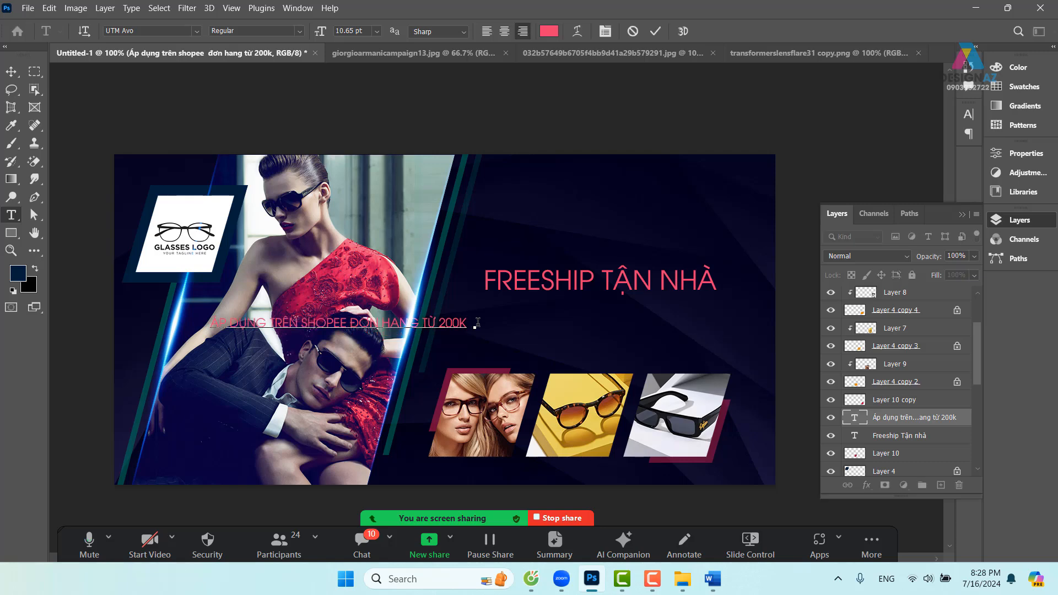
# Break the subtitle into two lines before "đơn hang từ 200k" and move it beneath the "FREESHIP TẬN NHÀ" headline.
pyautogui.press('Return')
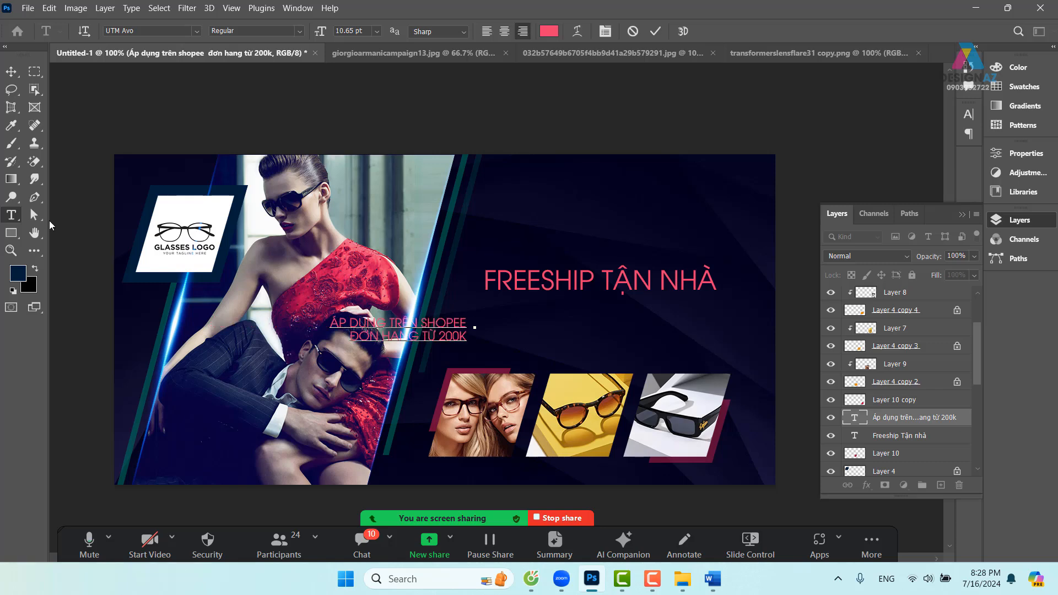
pyautogui.click(12, 74)
pyautogui.moveTo(456, 358); pyautogui.dragTo(606, 361)
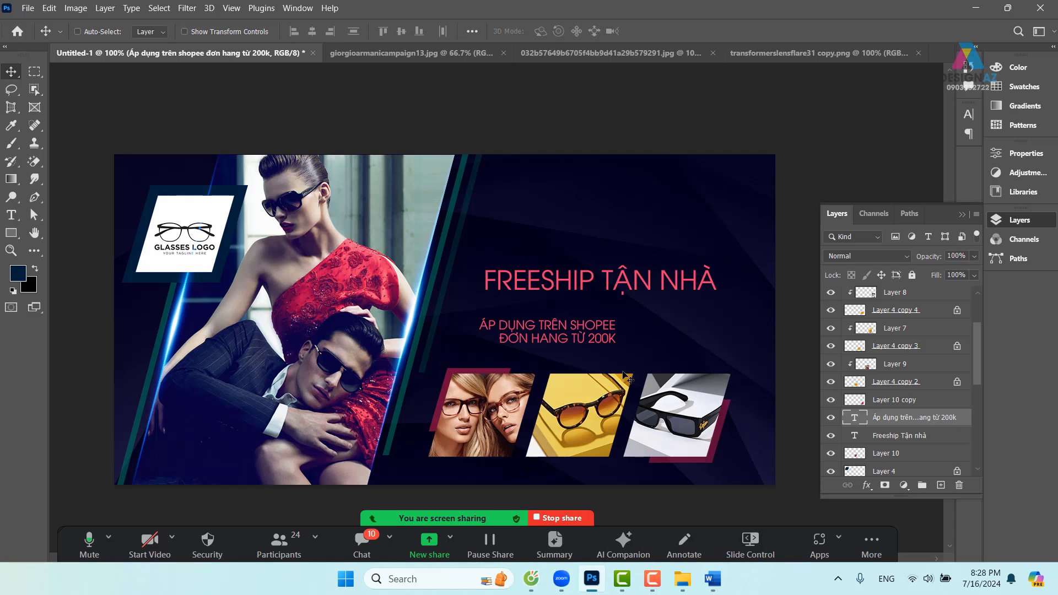
# Delete "200k" and its preceding space from the end of the subtitle's second line.
pyautogui.press('t')
pyautogui.moveTo(589, 338); pyautogui.dragTo(617, 339)
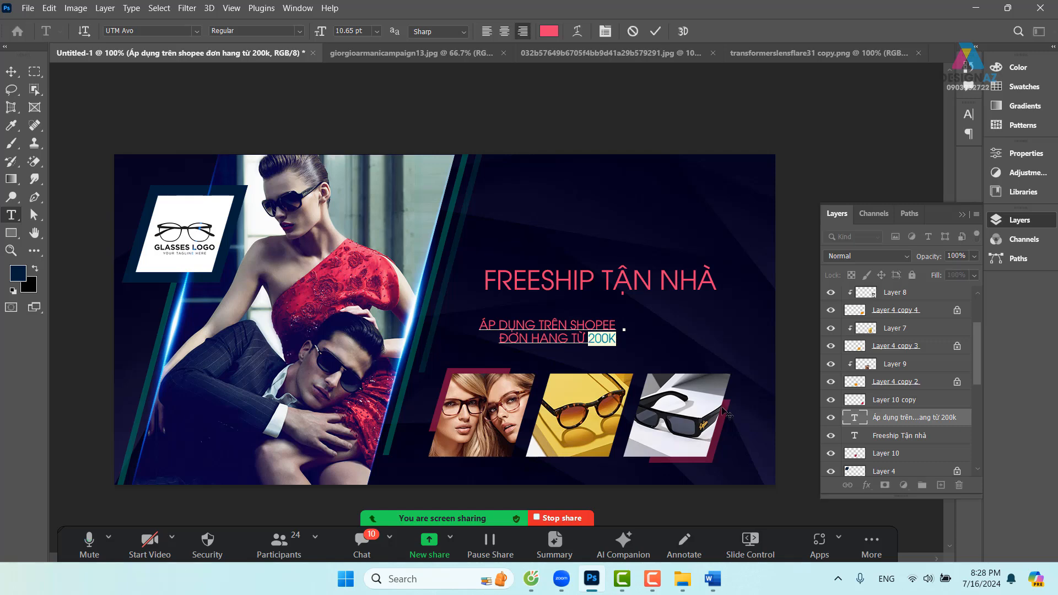
pyautogui.press('BackSpace')
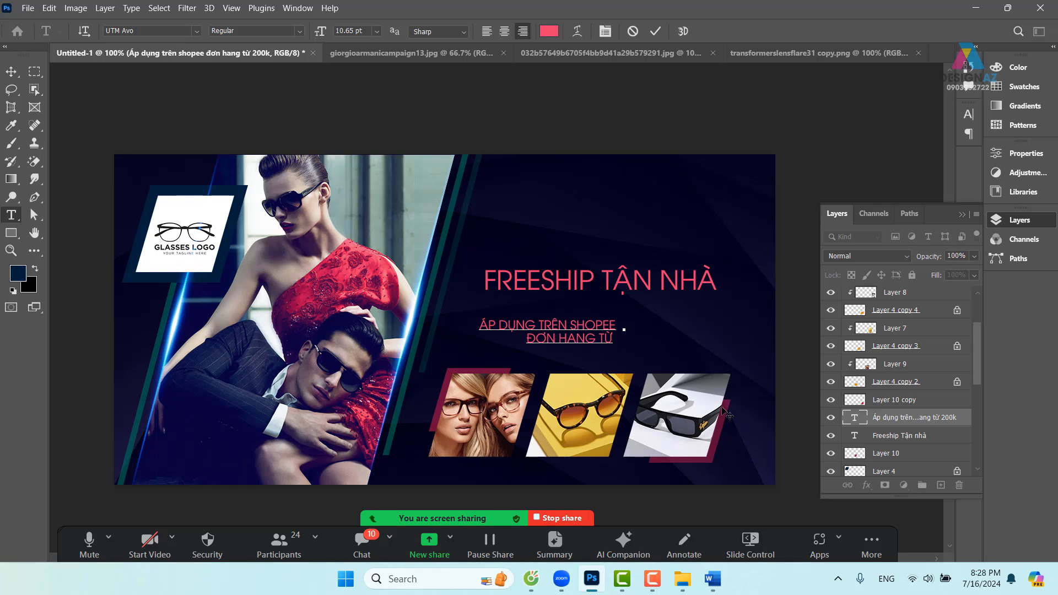
pyautogui.press('BackSpace')
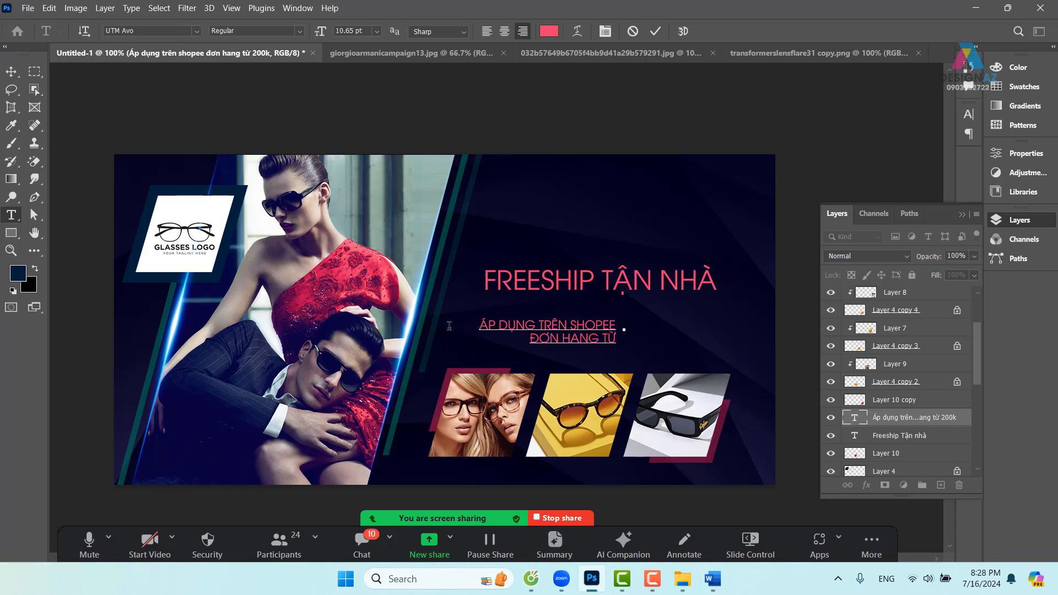
pyautogui.click(11, 72)
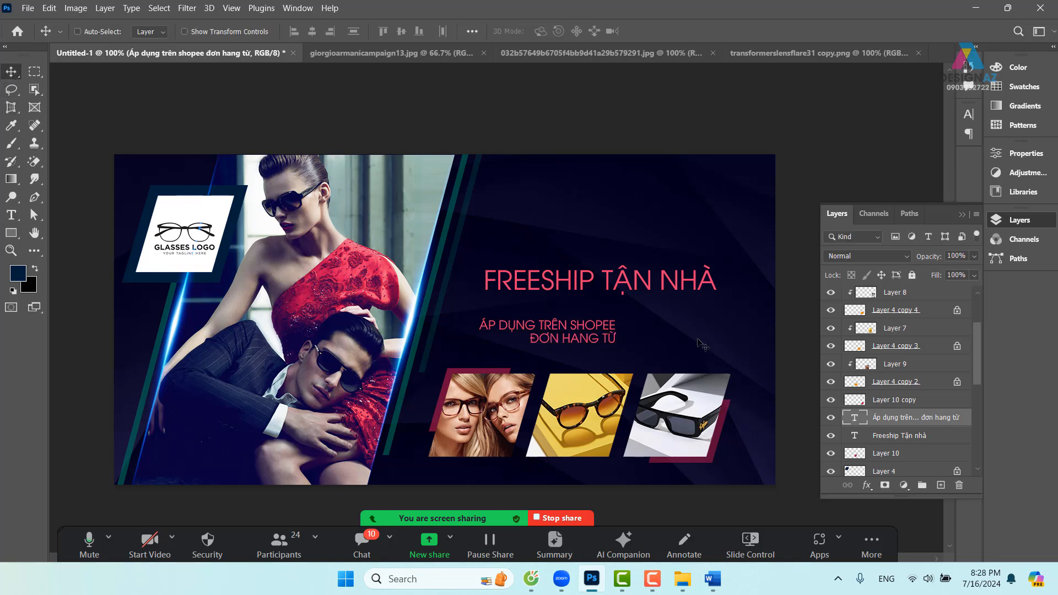
# Add a separate "200k" text beside the subtitle and enlarge it to about 29 pt so it spans both lines.
pyautogui.press('t')
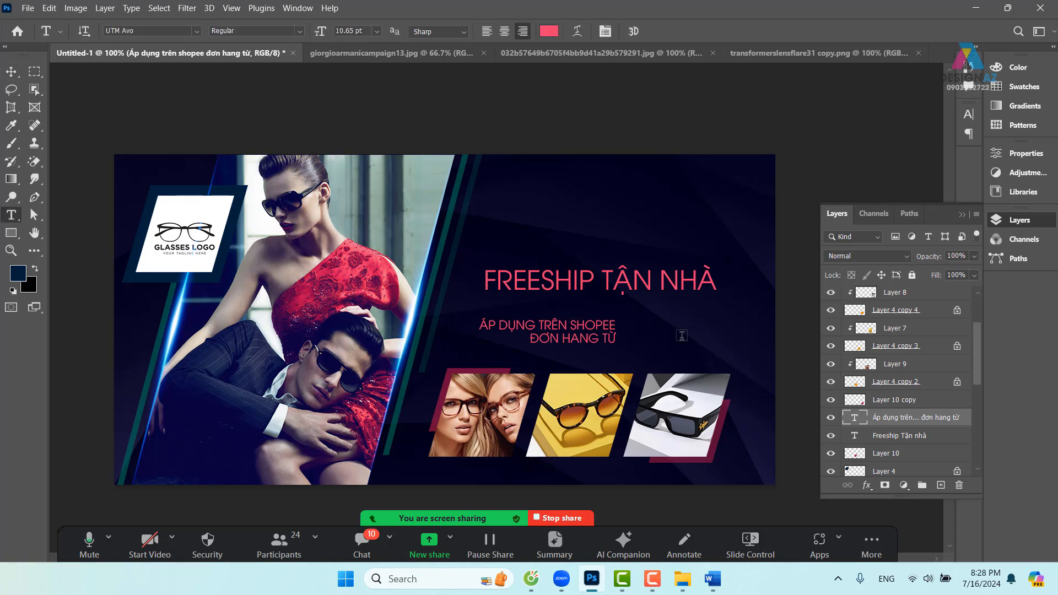
pyautogui.click(653, 313)
pyautogui.write('200k')
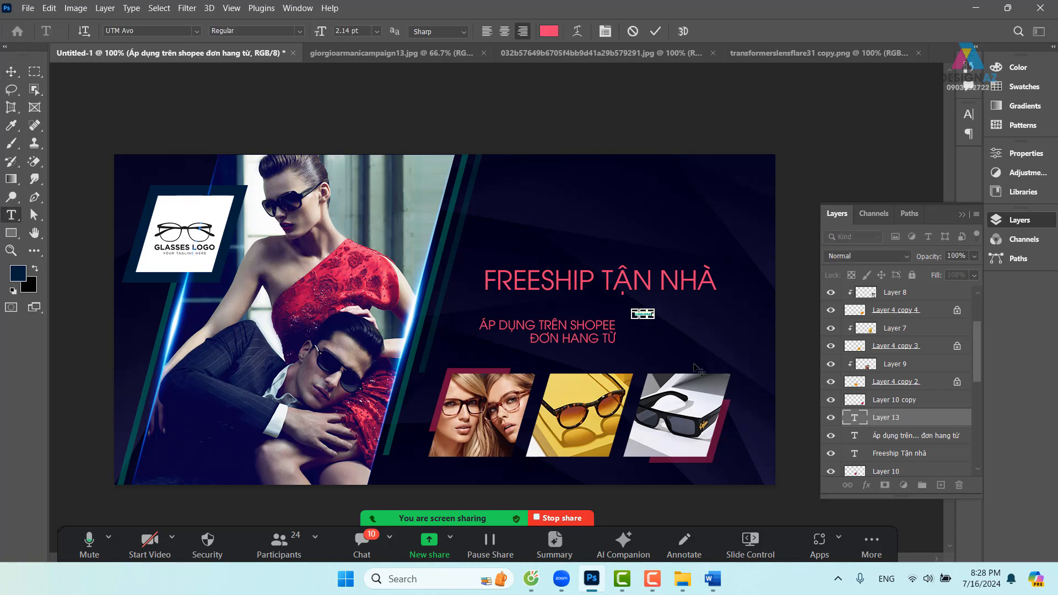
pyautogui.click(4, 72)
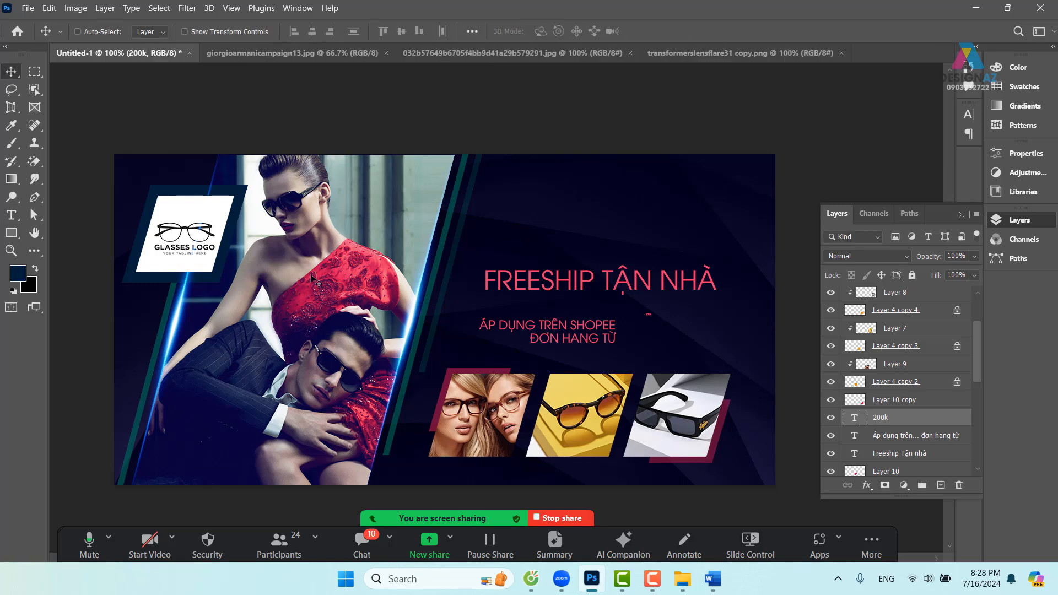
pyautogui.hotkey('ctrl', 't')
pyautogui.moveTo(647, 318); pyautogui.dragTo(728, 347)
pyautogui.press('Return')
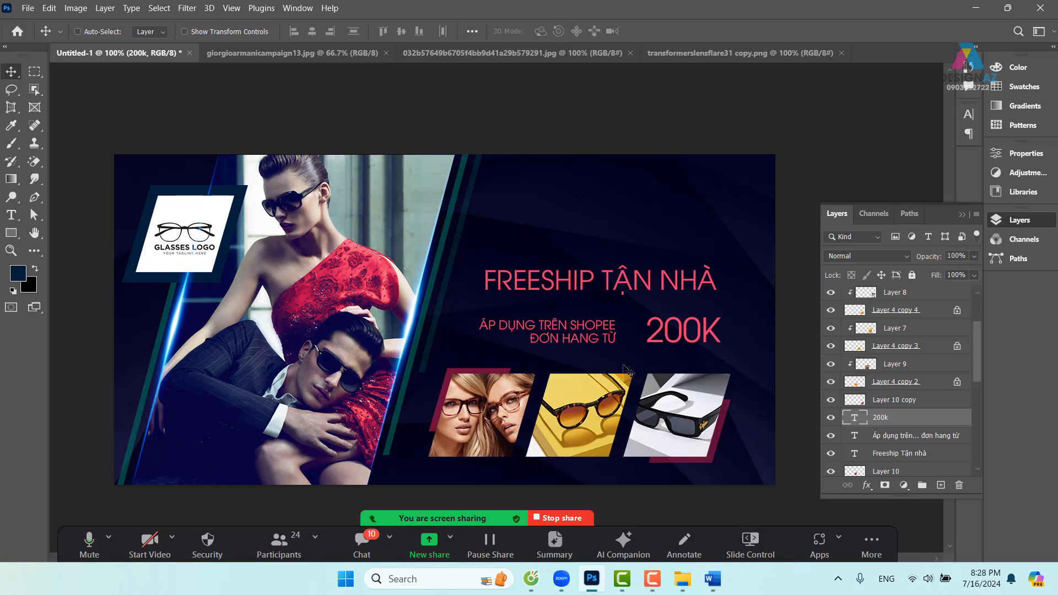
# Turn off All Caps for the two-line subtitle "Áp dụng trên shopee đơn hang từ".
pyautogui.rightClick(564, 339)
pyautogui.click(606, 345)
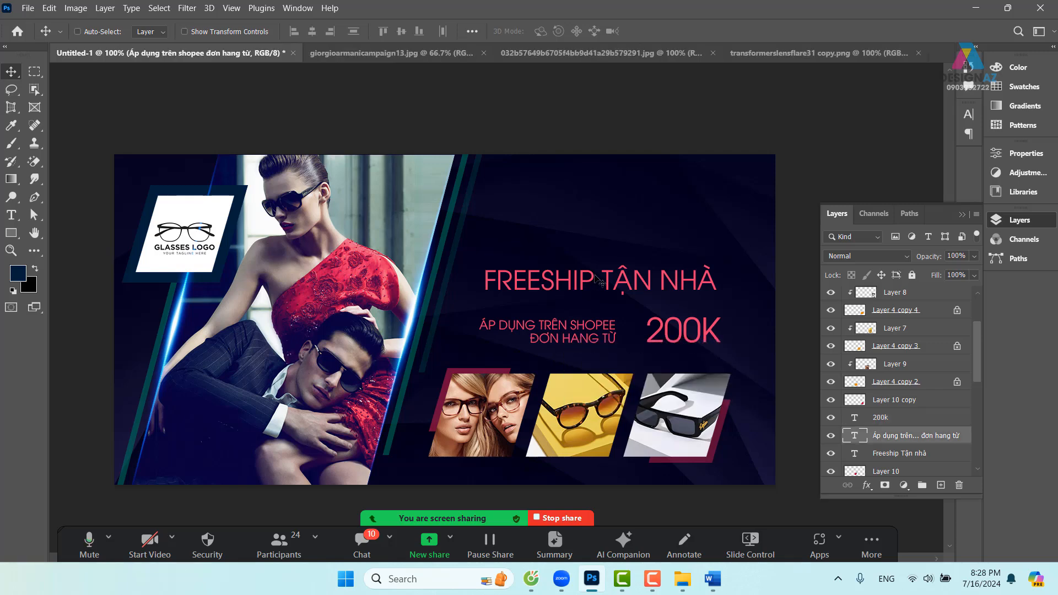
pyautogui.moveTo(583, 352); pyautogui.dragTo(604, 357)
pyautogui.press('t')
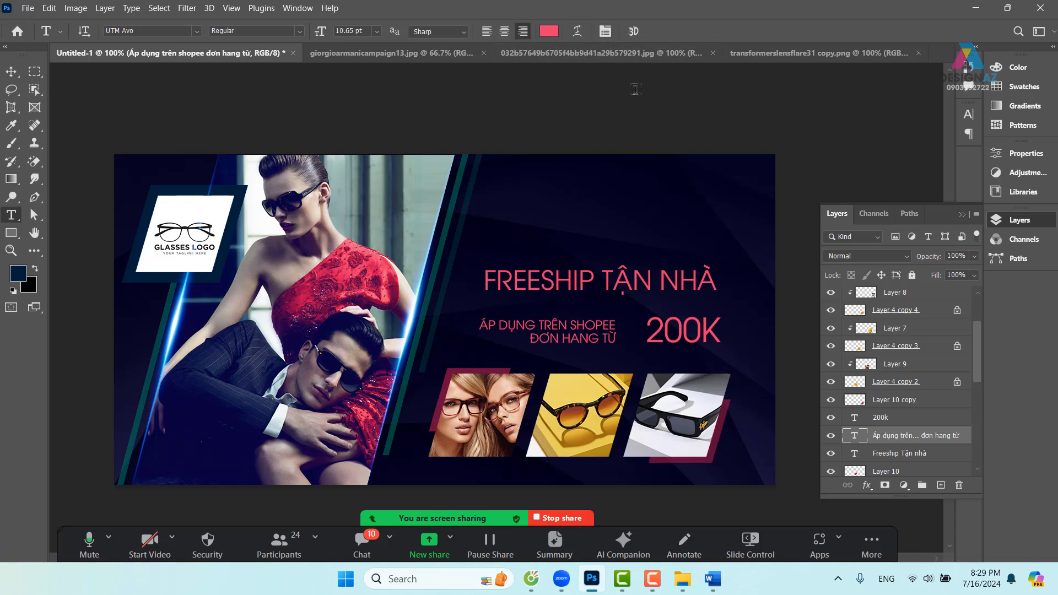
pyautogui.click(12, 72)
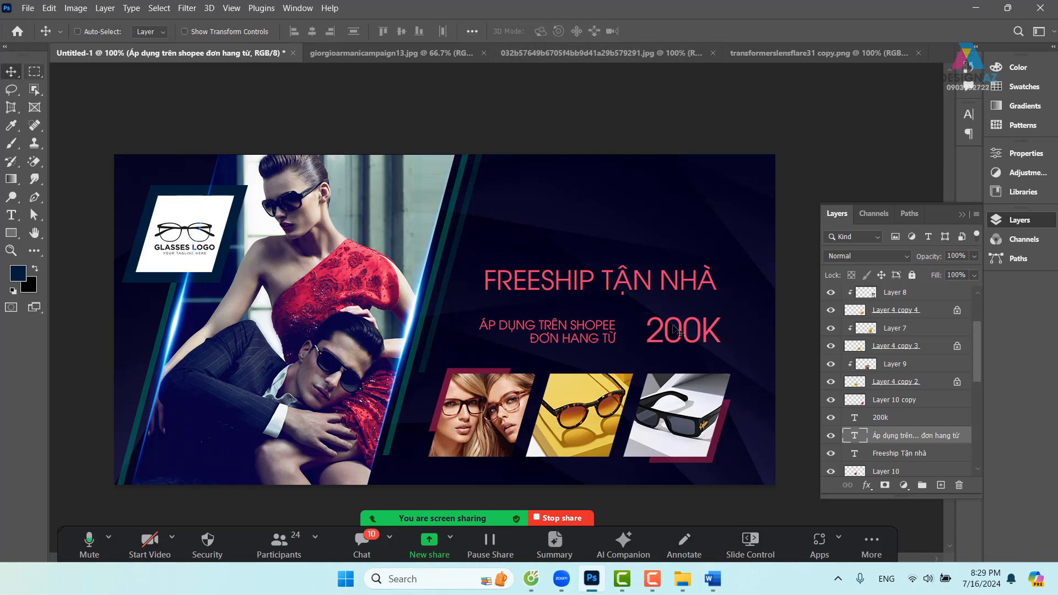
pyautogui.rightClick(577, 337)
pyautogui.click(583, 340)
pyautogui.press('t')
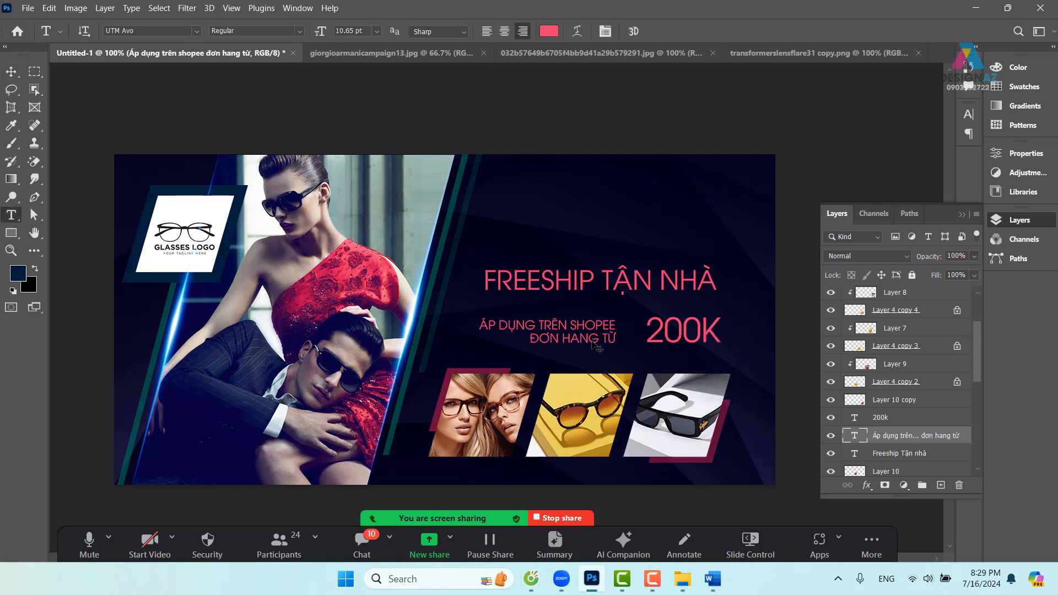
pyautogui.click(606, 32)
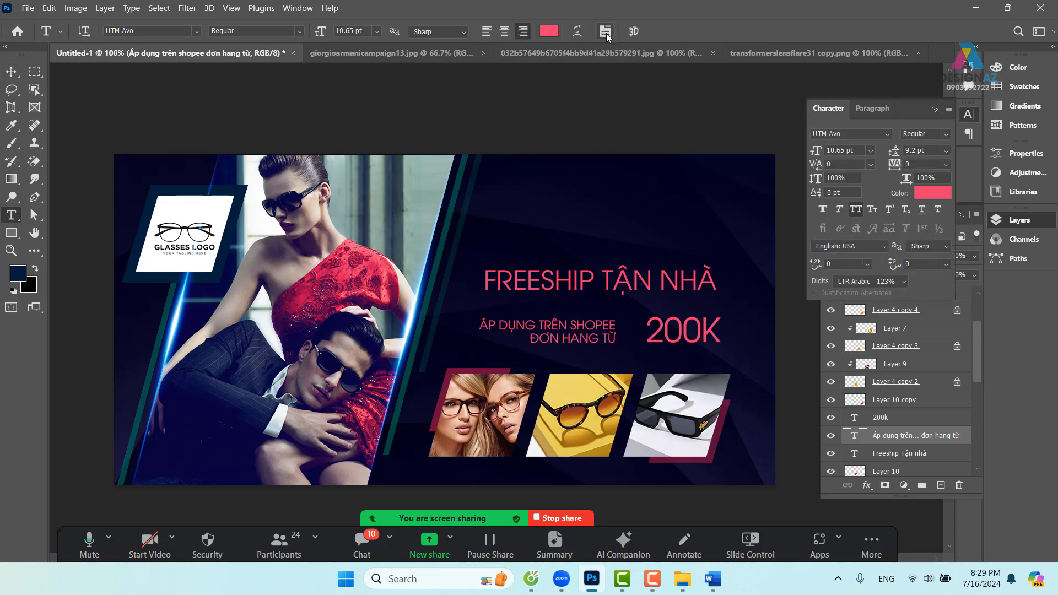
pyautogui.click(854, 210)
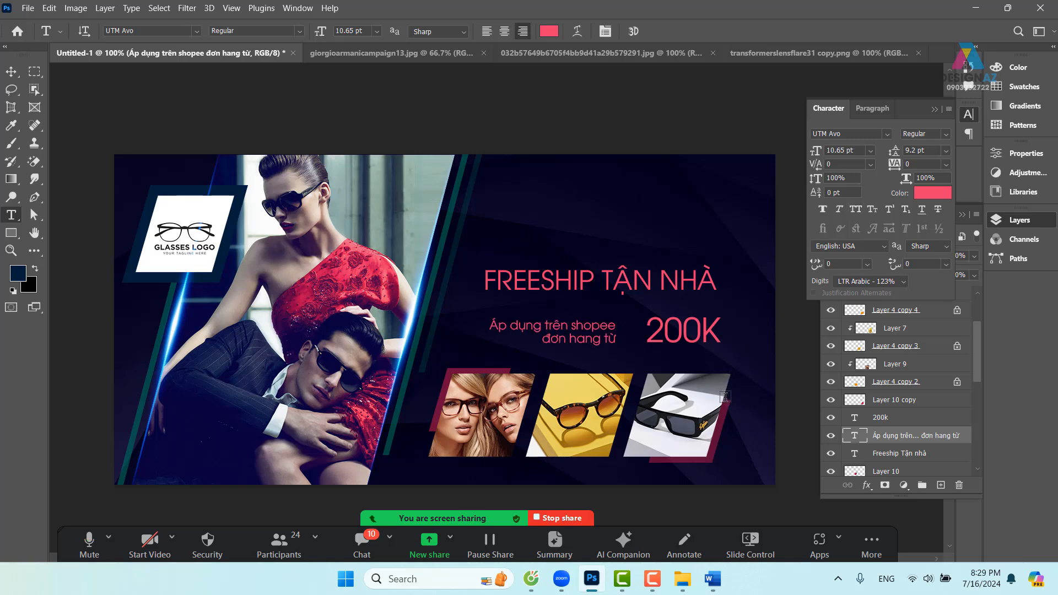
pyautogui.click(11, 71)
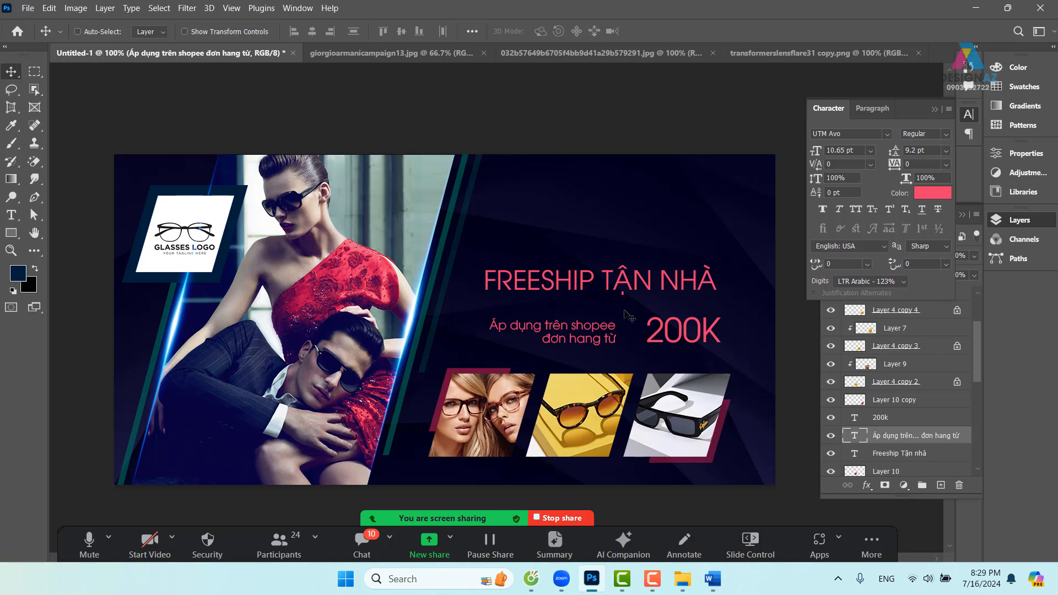
# Recolor the subtitle with the muted skin tone 957c7b sampled from the woman in the photo.
pyautogui.press('t')
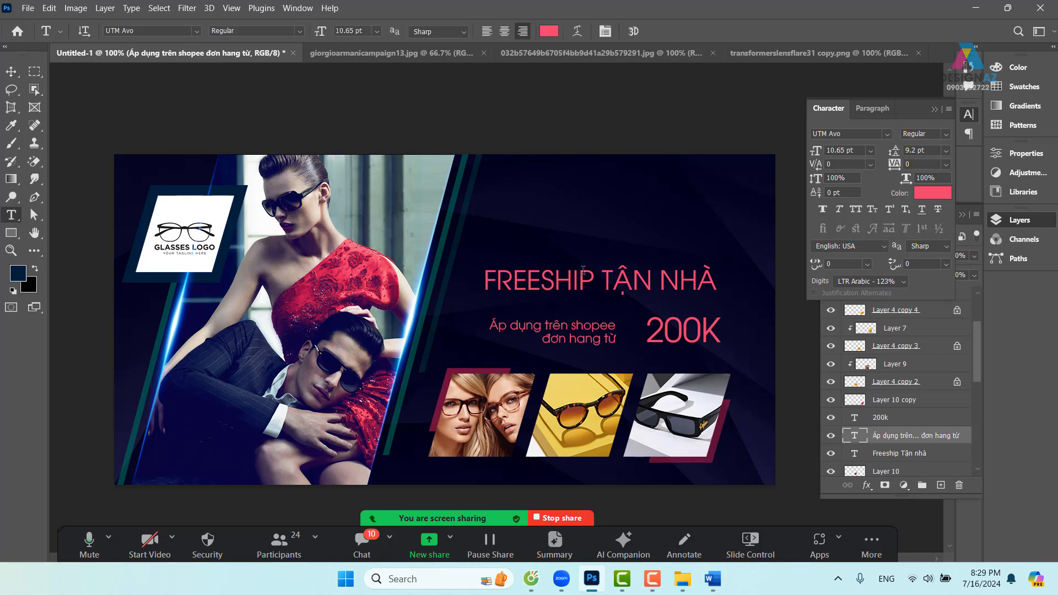
pyautogui.click(549, 30)
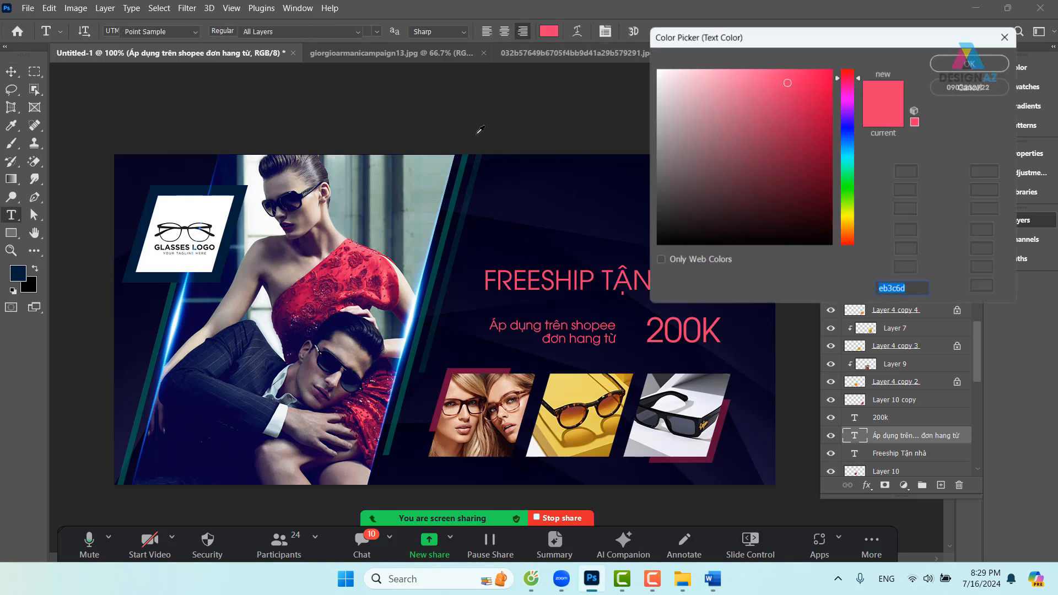
pyautogui.click(288, 275)
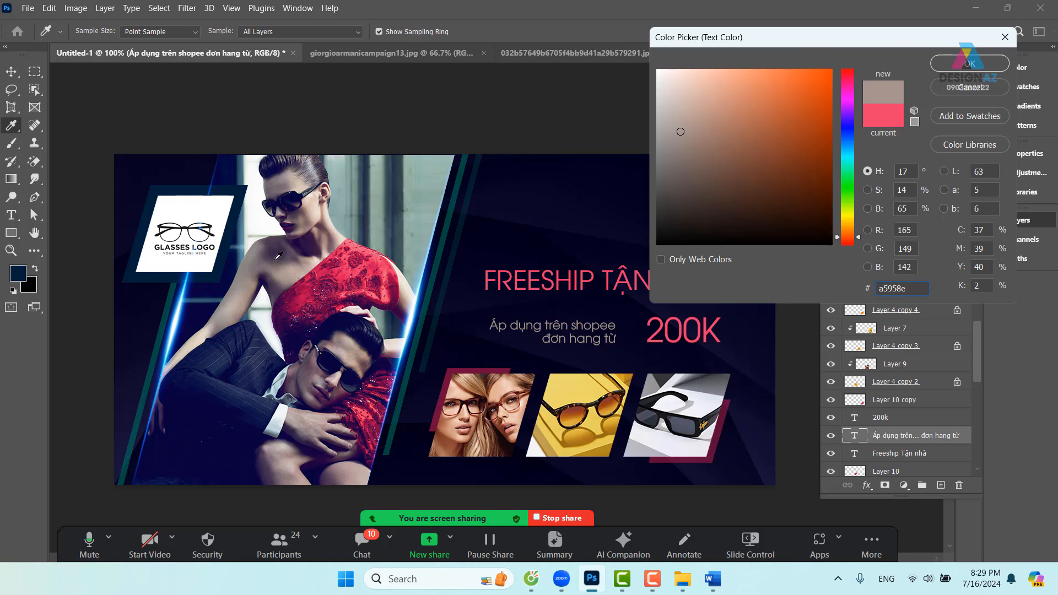
pyautogui.click(313, 216)
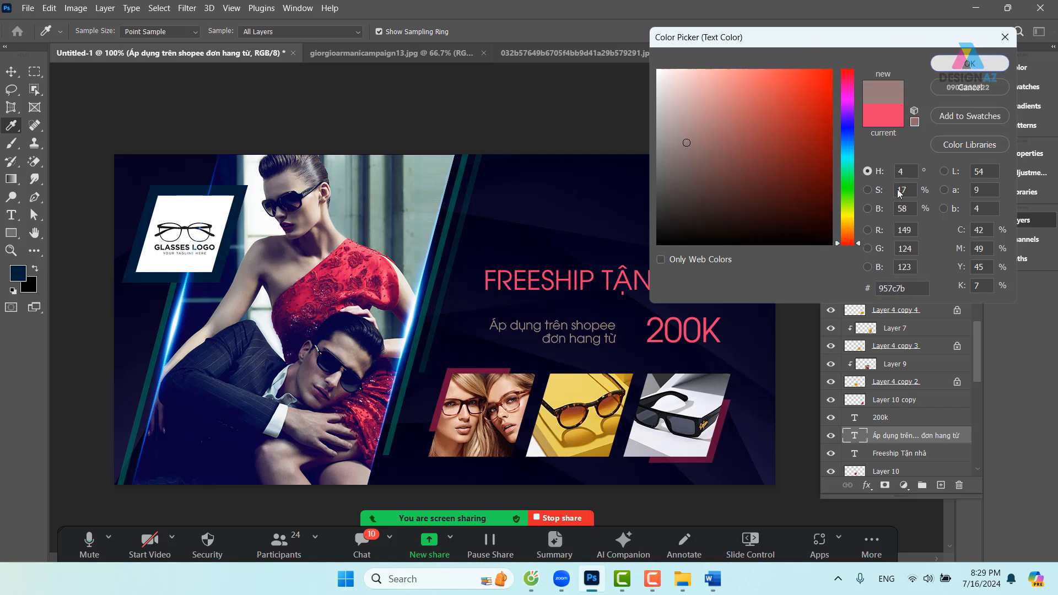
pyautogui.click(969, 63)
pyautogui.click(11, 71)
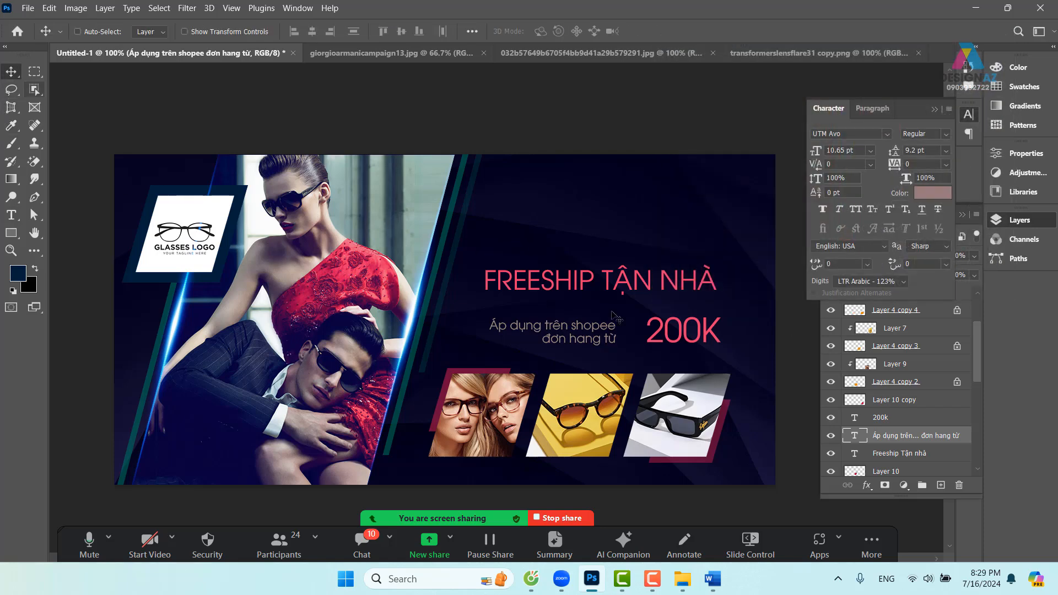
# Move the "200K" text horizontally until it sits close to the end of the subtitle.
pyautogui.rightClick(660, 324)
pyautogui.click(669, 328)
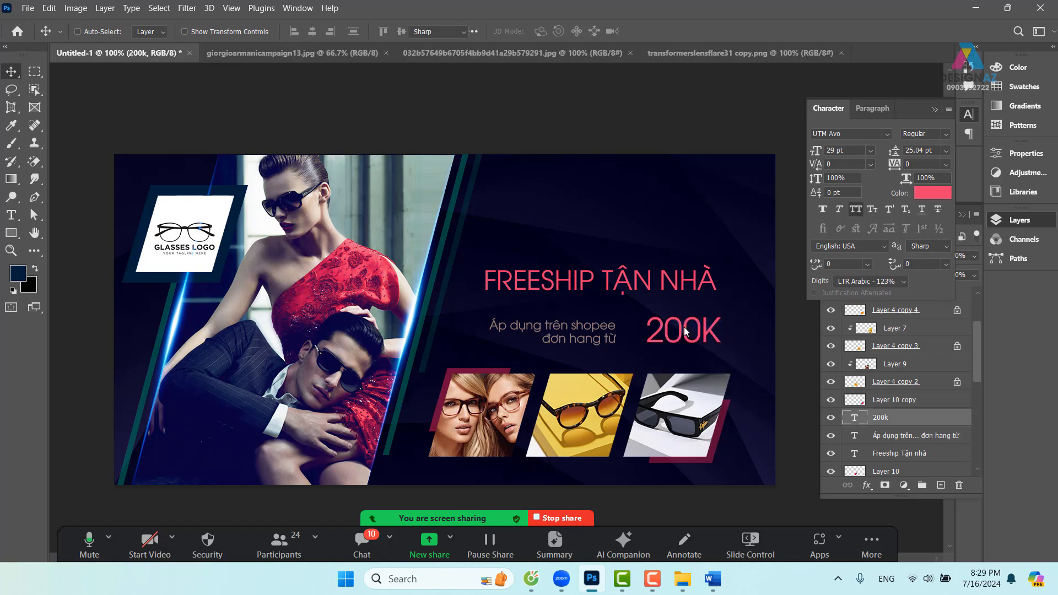
pyautogui.press('t')
pyautogui.click(11, 71)
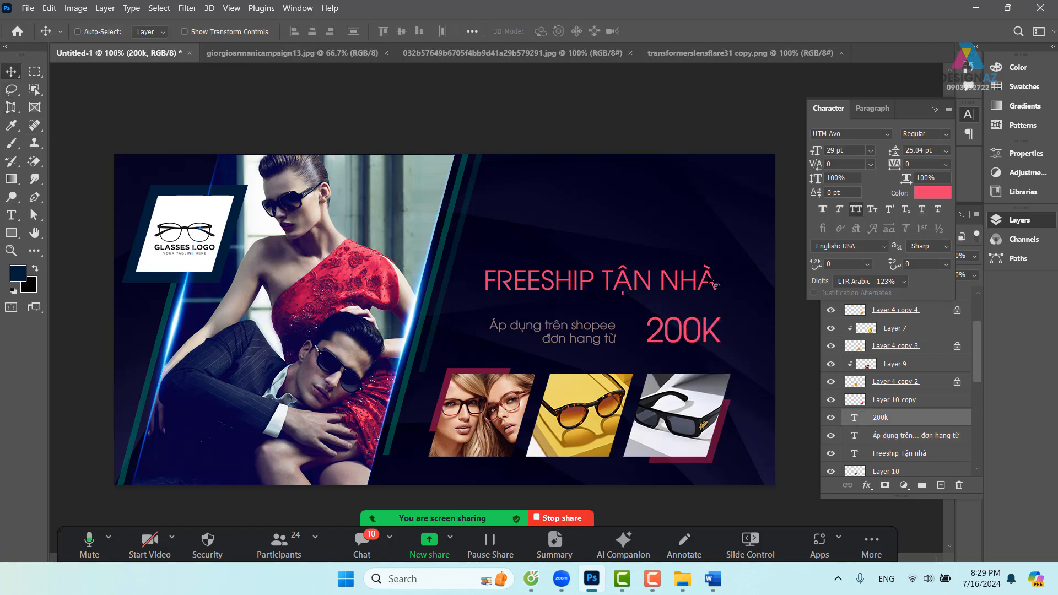
pyautogui.hotkey('ctrl', '+')
pyautogui.hotkey('ctrl', '+')
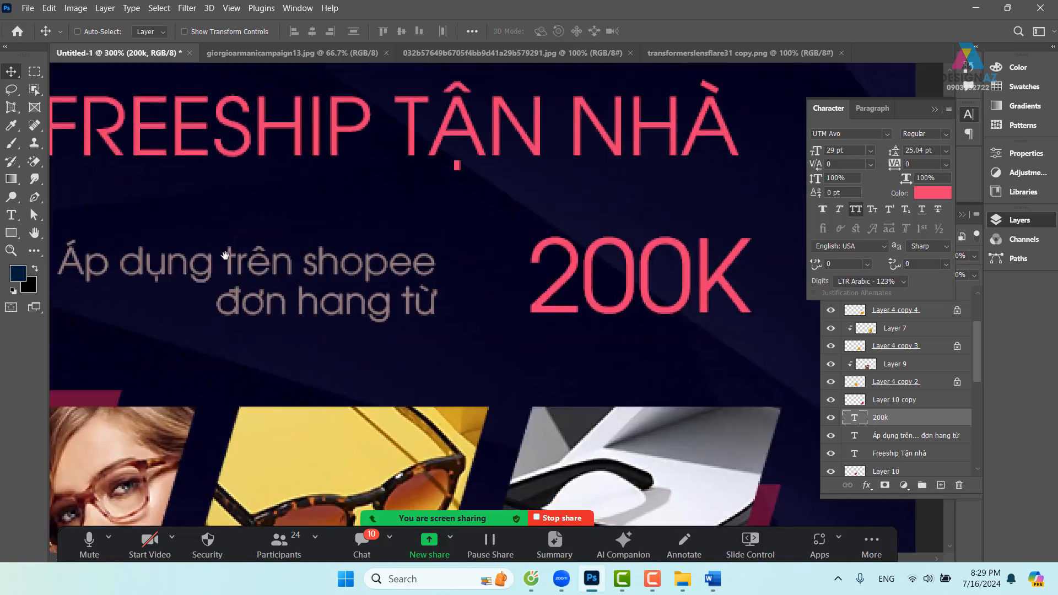
pyautogui.hscroll(-3, 395, 288)
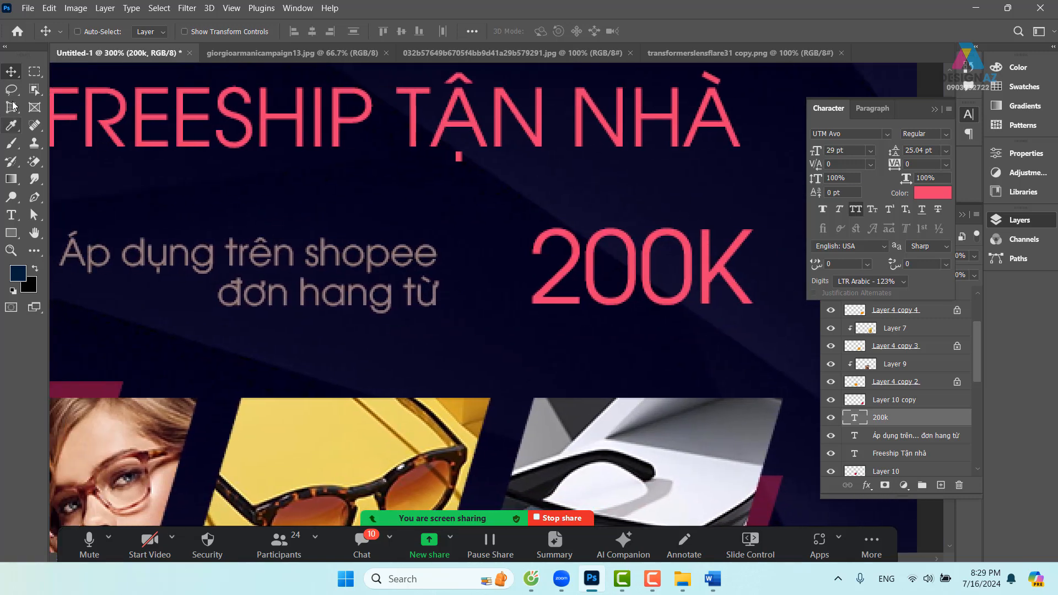
pyautogui.press('ctrl')
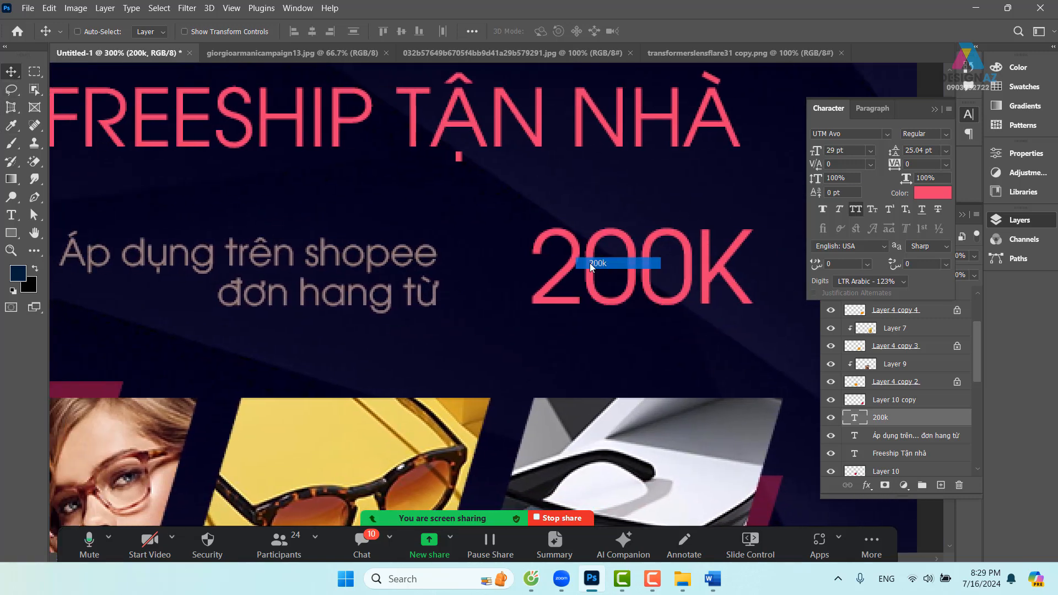
pyautogui.moveTo(555, 272); pyautogui.dragTo(497, 276)
# Scale the "200K" text down to about 79% and move it up 3 px to line up with the subtitle.
pyautogui.hotkey('ctrl', 't')
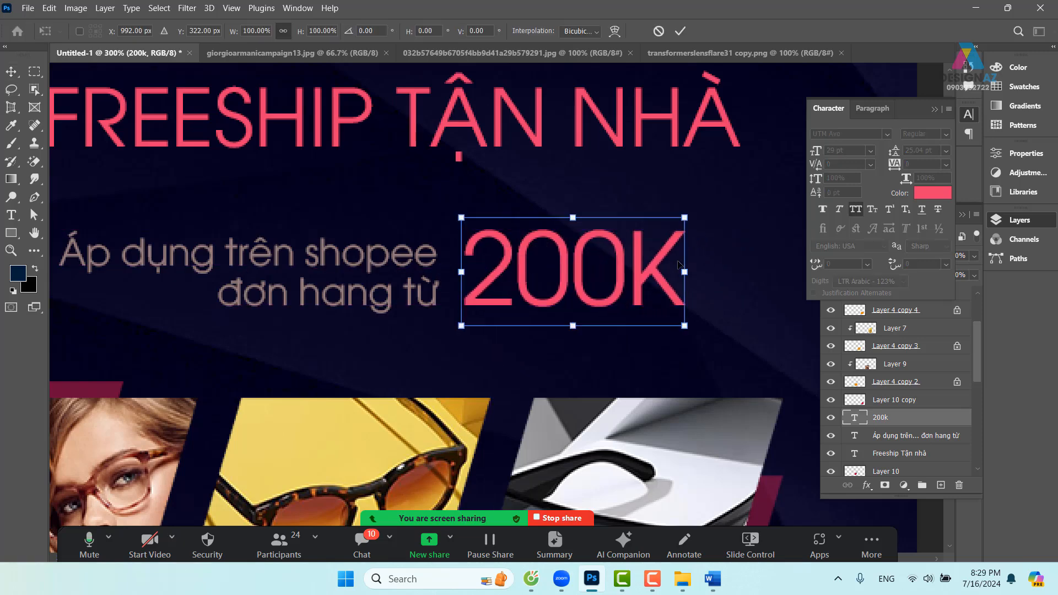
pyautogui.moveTo(685, 218); pyautogui.dragTo(638, 241)
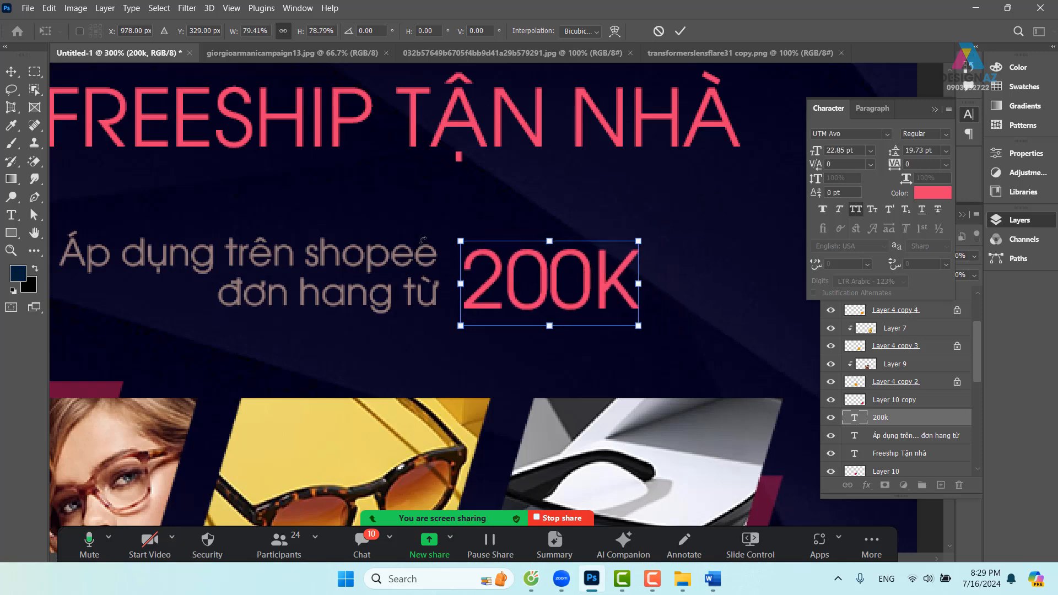
pyautogui.moveTo(488, 292); pyautogui.dragTo(489, 286)
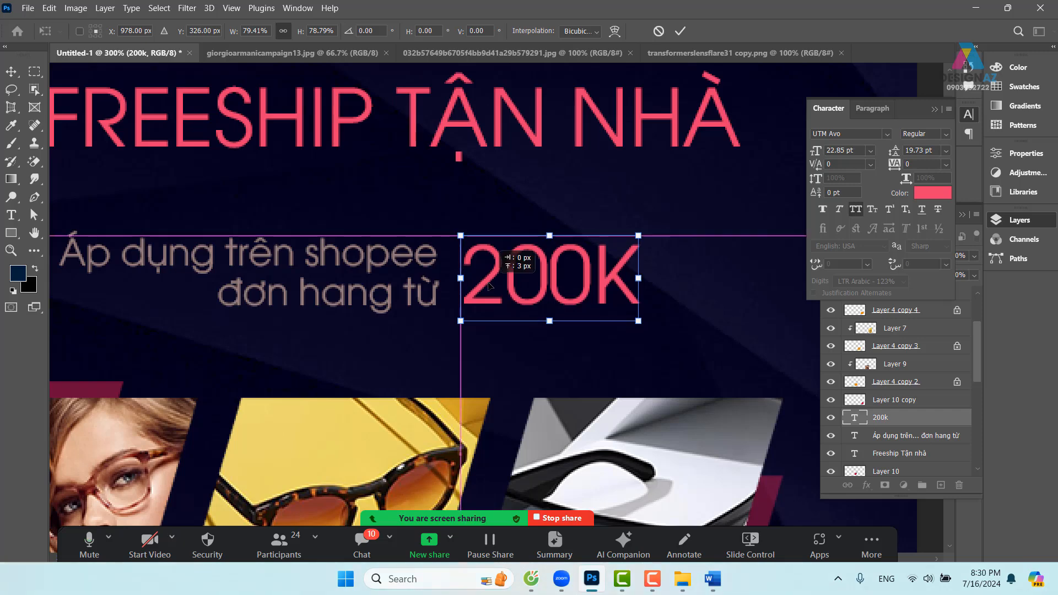
pyautogui.press('Return')
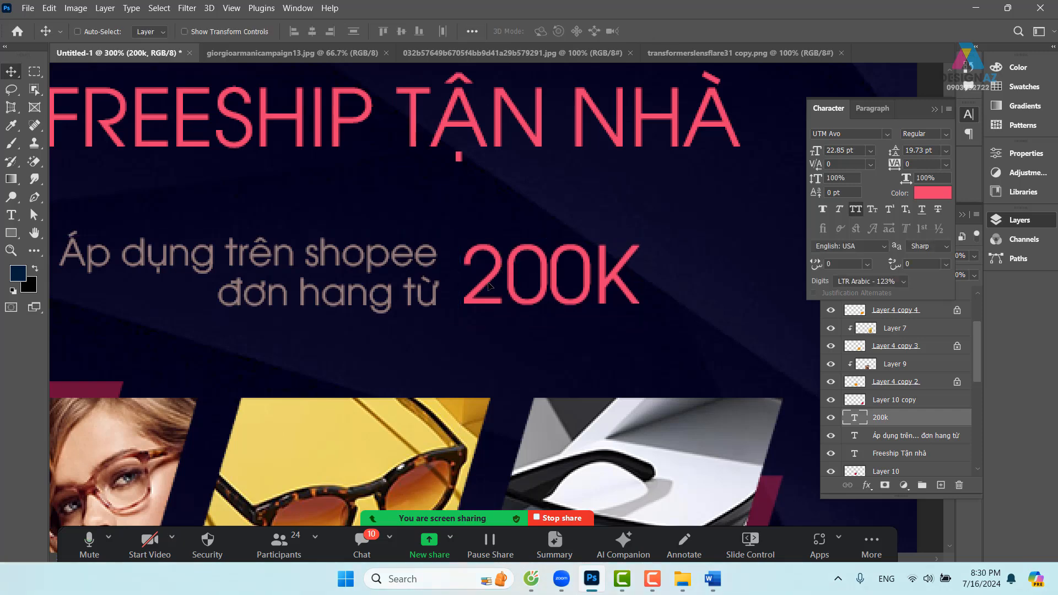
# Break the headline into two lines, "FREESHIP" and "TẬN NHÀ", and move it above the subtitle, ending near the "200K" text's right edge.
pyautogui.hotkey('ctrl', '-')
pyautogui.moveTo(567, 312); pyautogui.dragTo(634, 346)
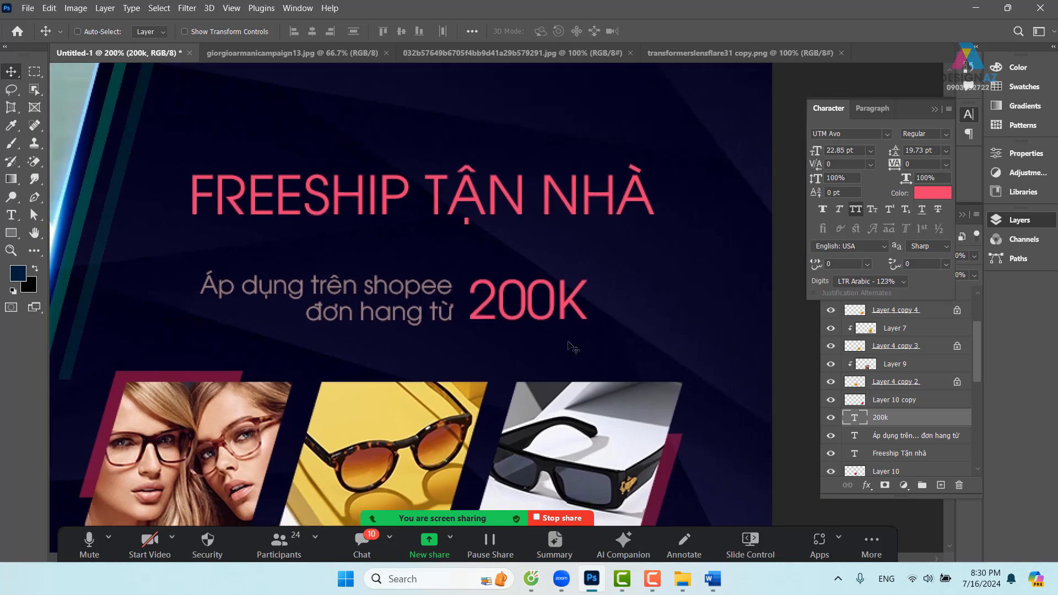
pyautogui.press('ctrl')
pyautogui.hotkey('ctrl', '-')
pyautogui.moveTo(612, 342); pyautogui.dragTo(573, 339)
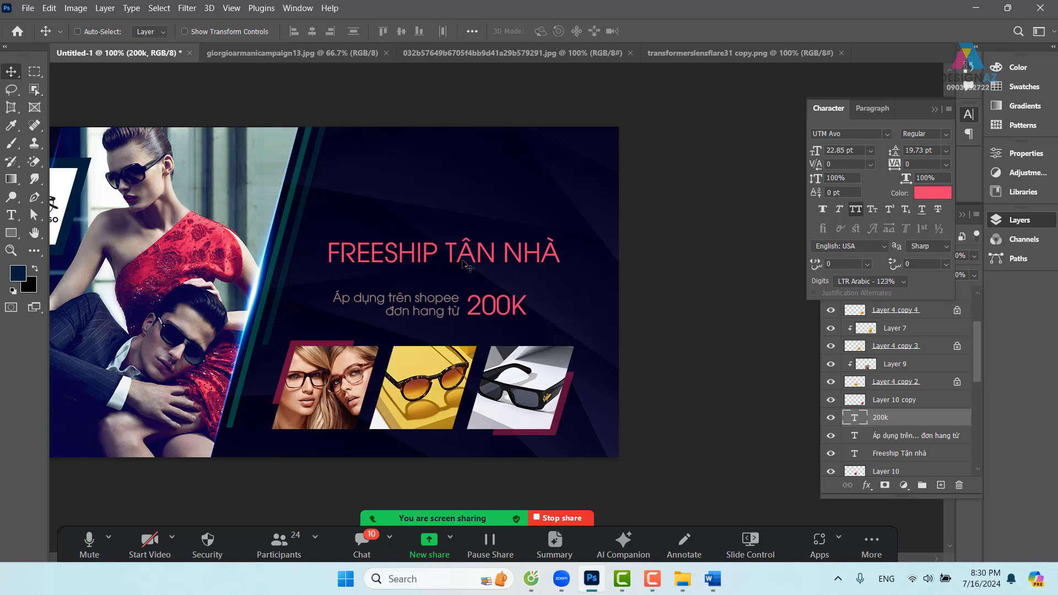
pyautogui.press('t')
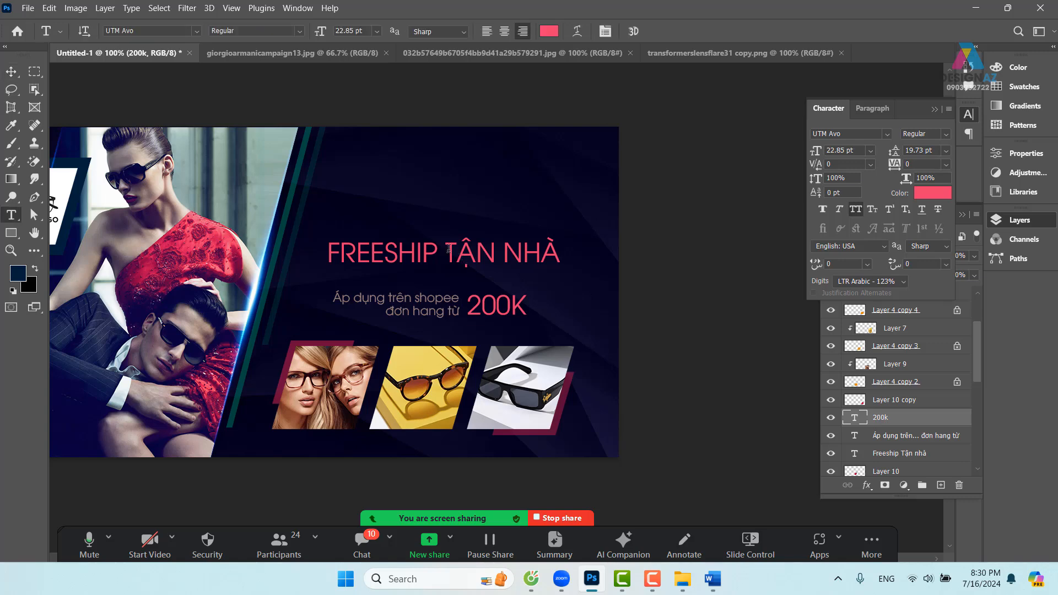
pyautogui.click(445, 248)
pyautogui.hotkey('shift', 'Right')
pyautogui.hotkey('shift', 'Right')
pyautogui.hotkey('shift', 'Right')
pyautogui.hotkey('shift', 'Right')
pyautogui.hotkey('shift', 'Right')
pyautogui.hotkey('shift', 'Right')
pyautogui.hotkey('shift', 'Right')
pyautogui.click(446, 246)
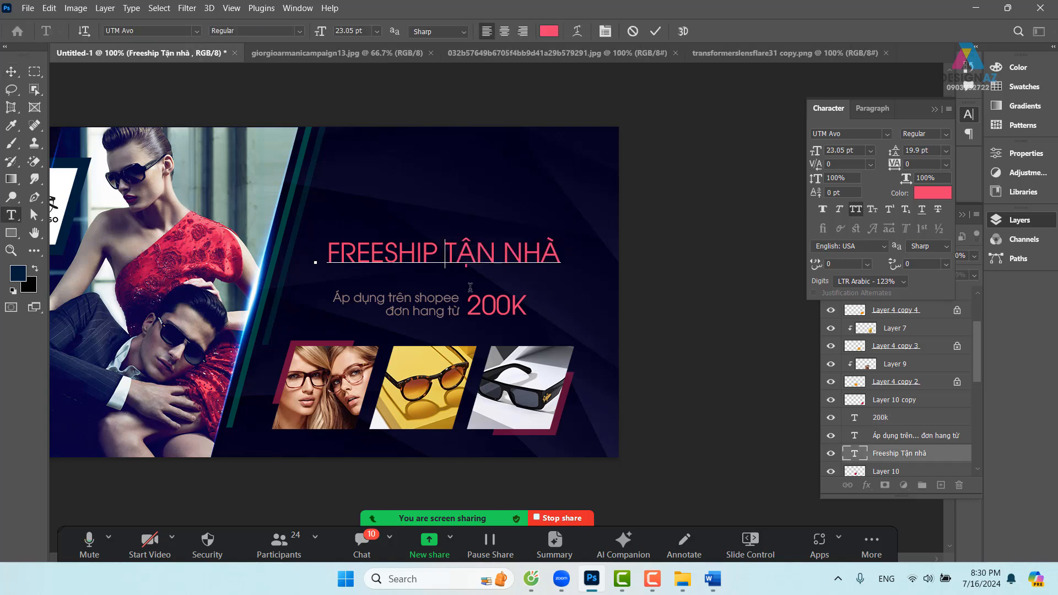
pyautogui.press('Return')
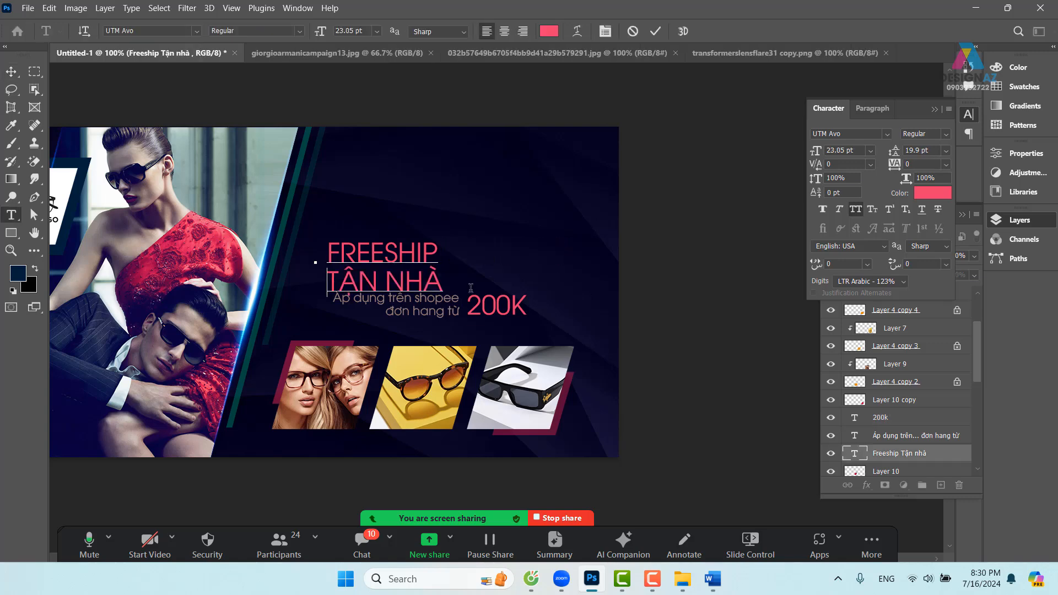
pyautogui.click(12, 71)
pyautogui.moveTo(431, 277); pyautogui.dragTo(515, 270)
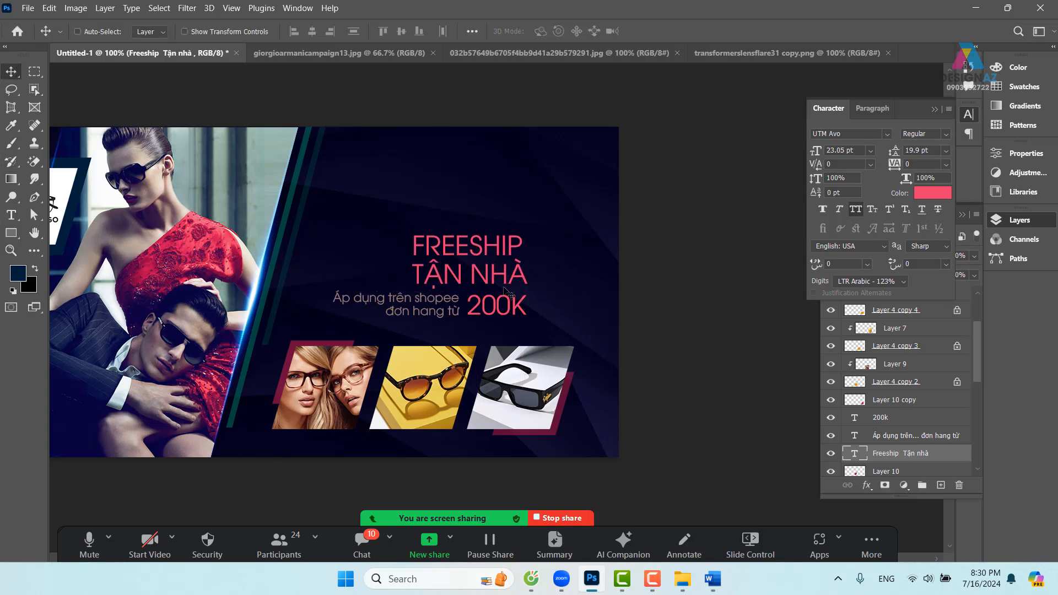
# Set the word "FREESHIP" to Bold at 36 pt and move the headline block slightly up and to the left.
pyautogui.press('t')
pyautogui.moveTo(412, 246); pyautogui.dragTo(520, 243)
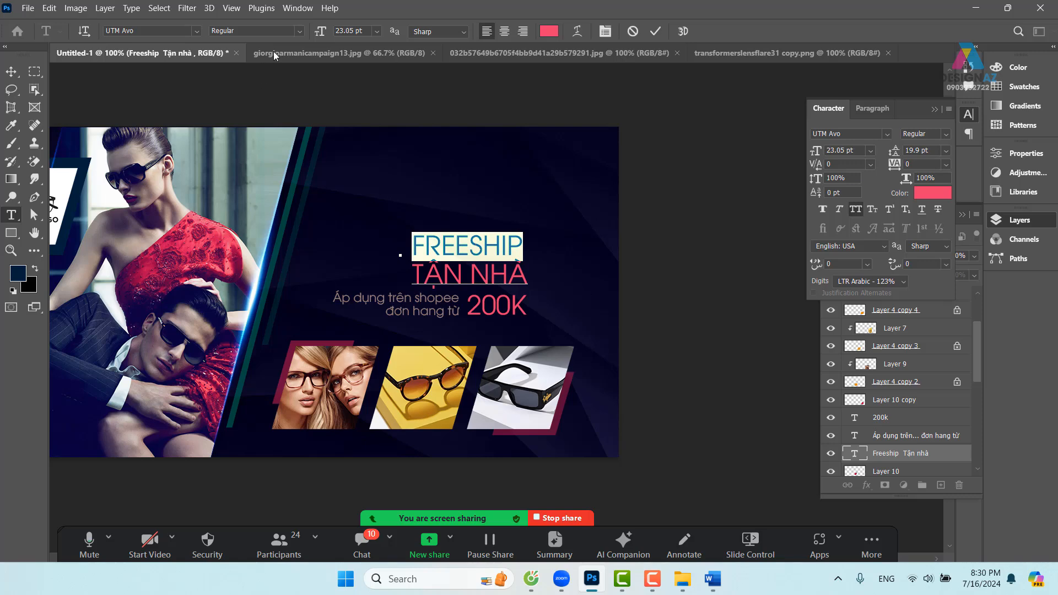
pyautogui.click(300, 31)
pyautogui.click(297, 65)
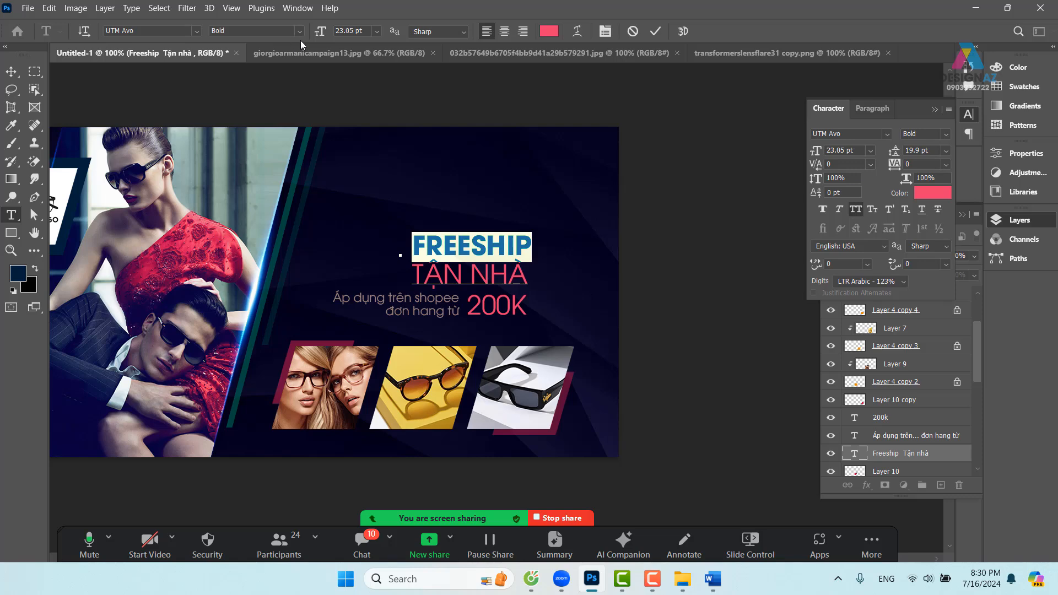
pyautogui.click(377, 31)
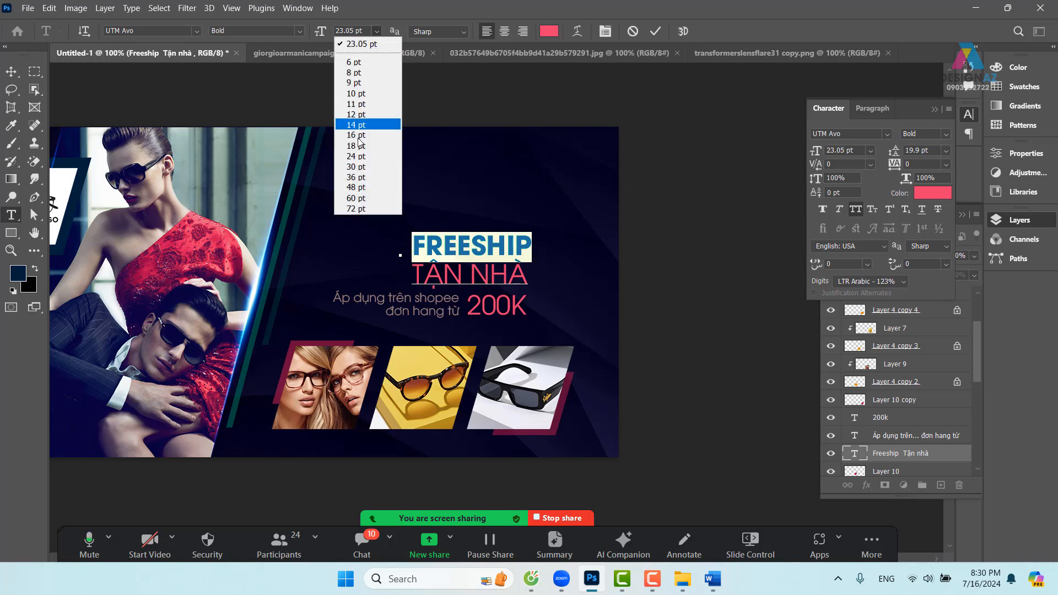
pyautogui.click(356, 177)
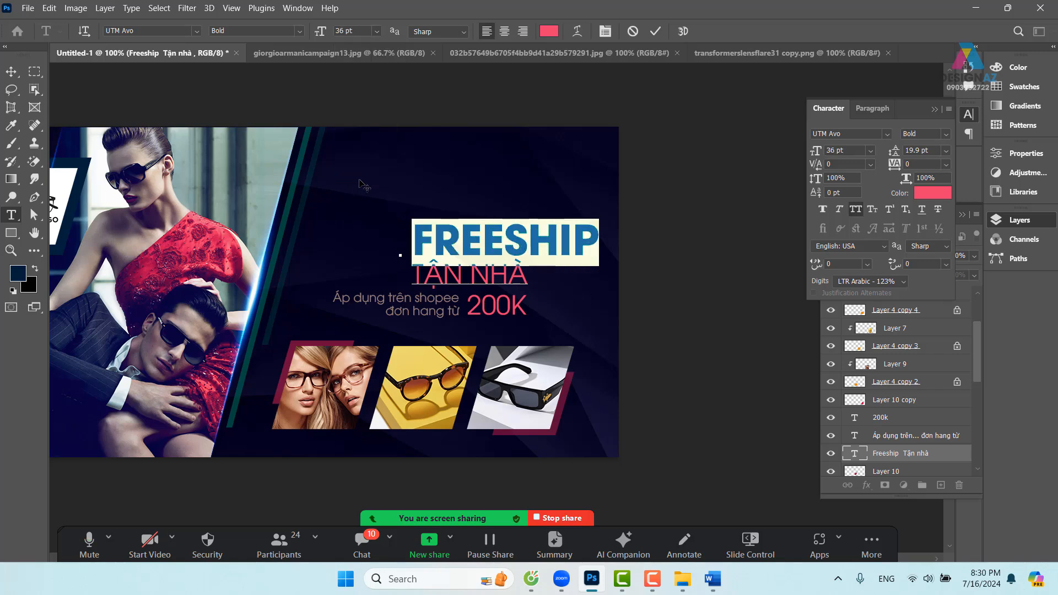
pyautogui.click(11, 72)
pyautogui.moveTo(535, 238); pyautogui.dragTo(501, 230)
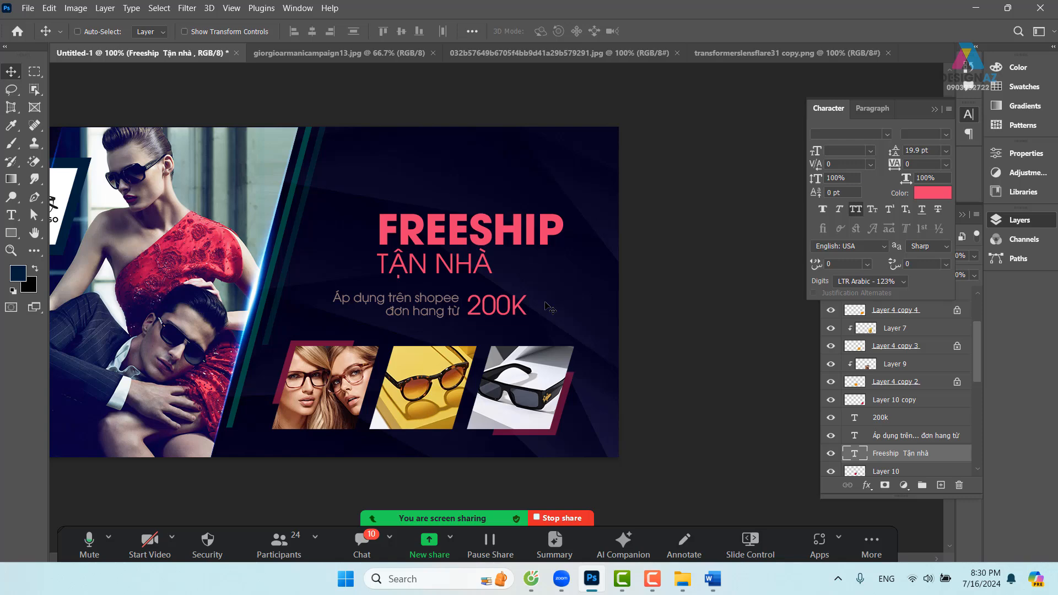
# Right-align the two-line headline and move it back onto the dark area above the "200K" text.
pyautogui.press('t')
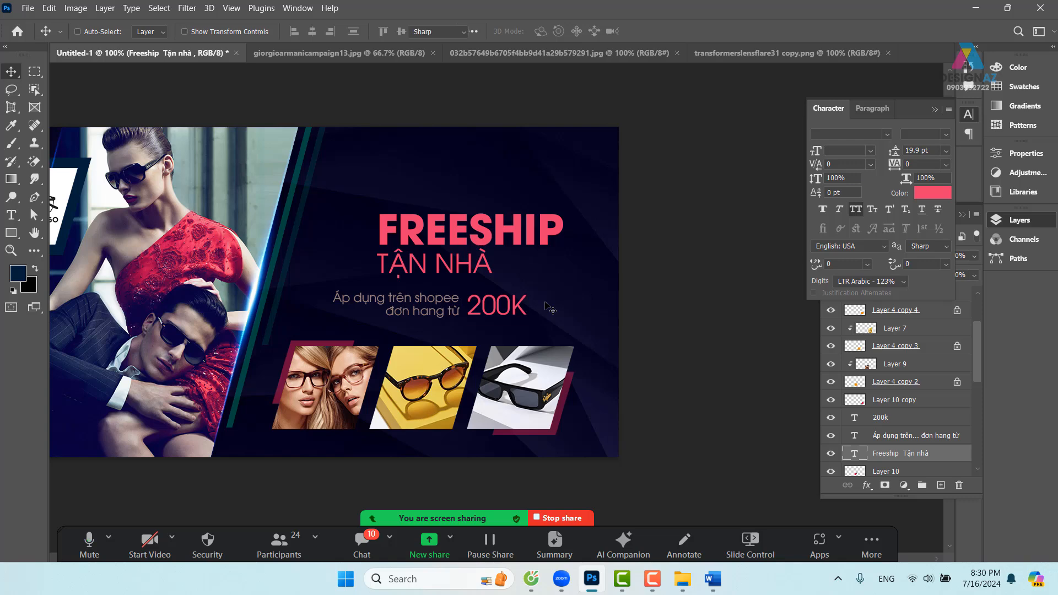
pyautogui.click(523, 33)
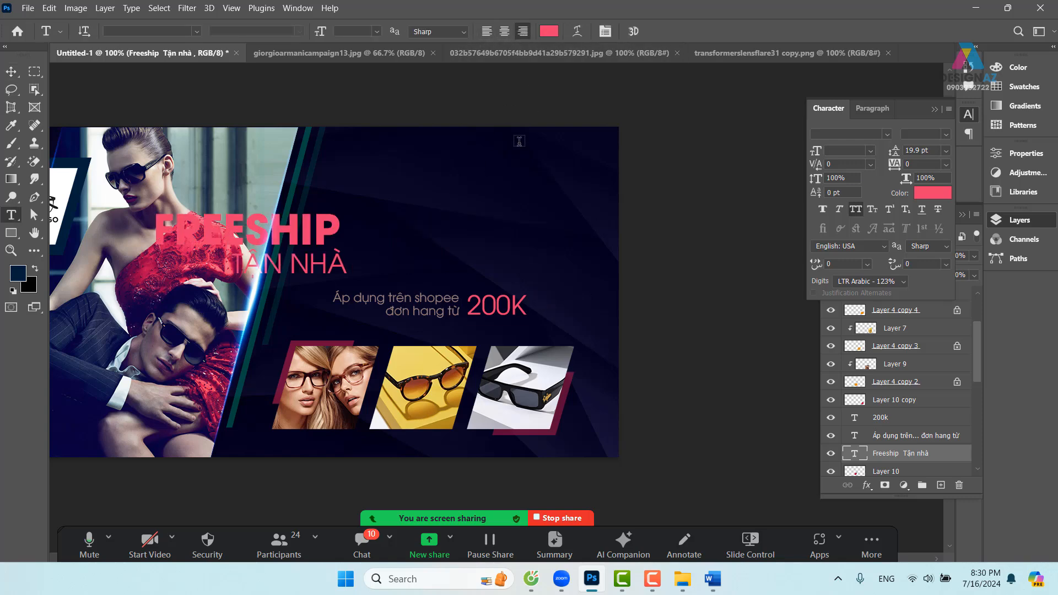
pyautogui.click(11, 72)
pyautogui.moveTo(320, 223); pyautogui.dragTo(553, 235)
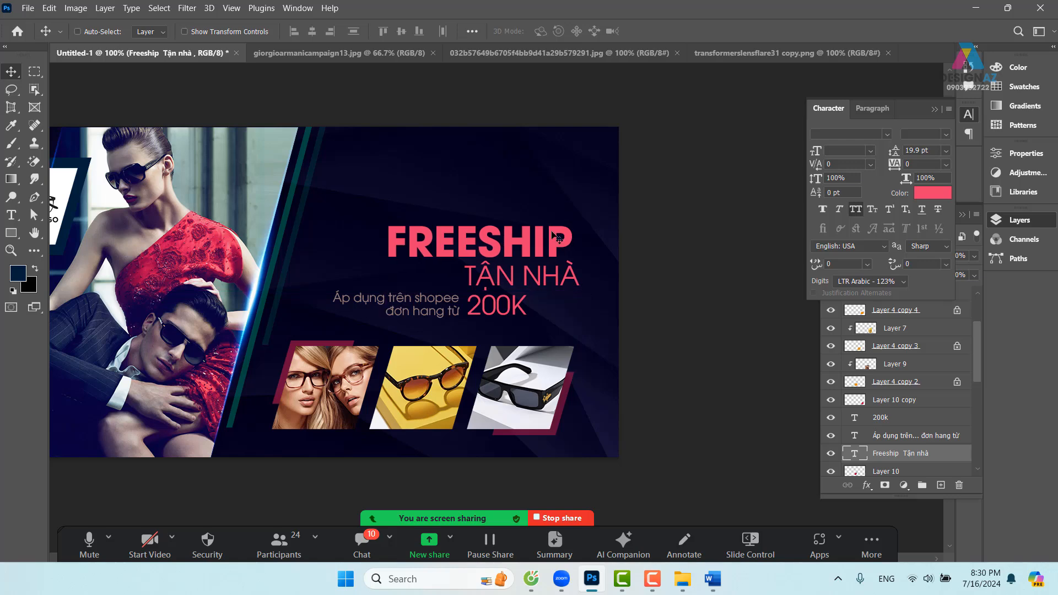
# Delete the trailing space after "FREESHIP" so both headline lines end flush right.
pyautogui.press('t')
pyautogui.click(573, 235)
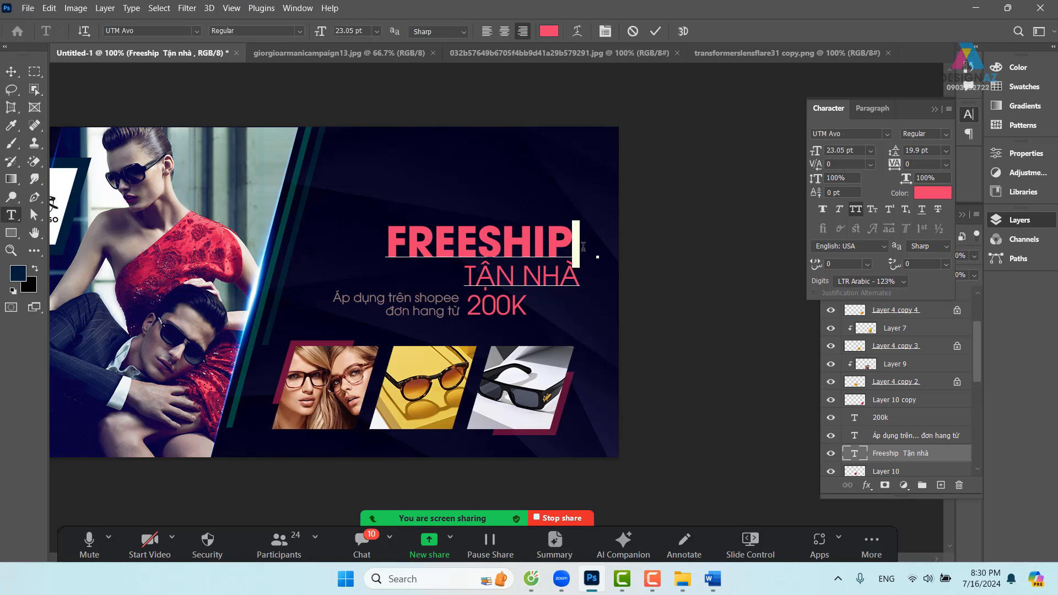
pyautogui.press('BackSpace')
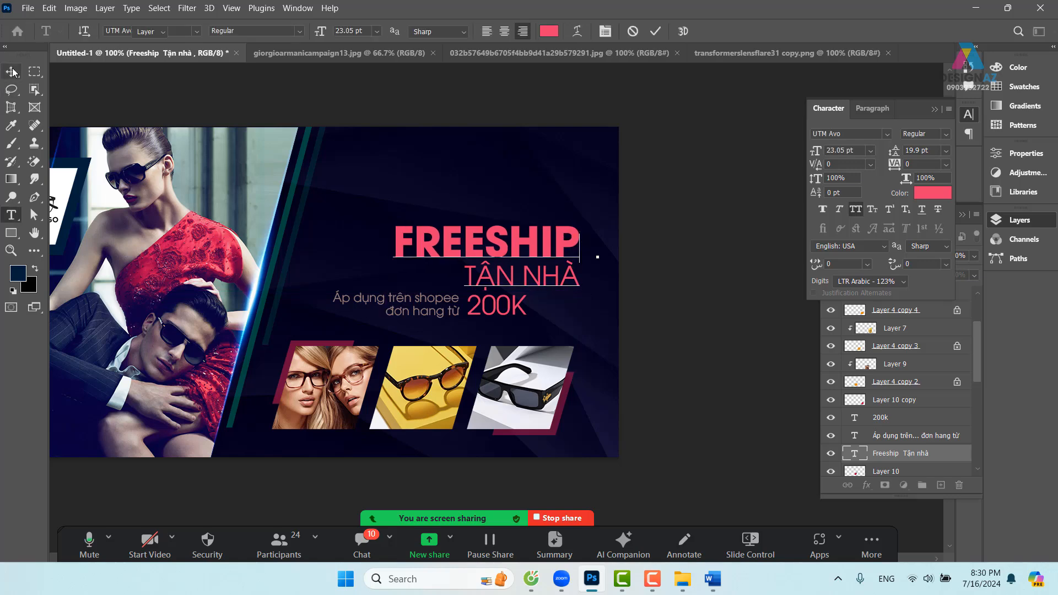
pyautogui.click(11, 71)
# Move the subtitle and the "200K" text together to the right until "200K" aligns with the headline's right edge.
pyautogui.rightClick(509, 312)
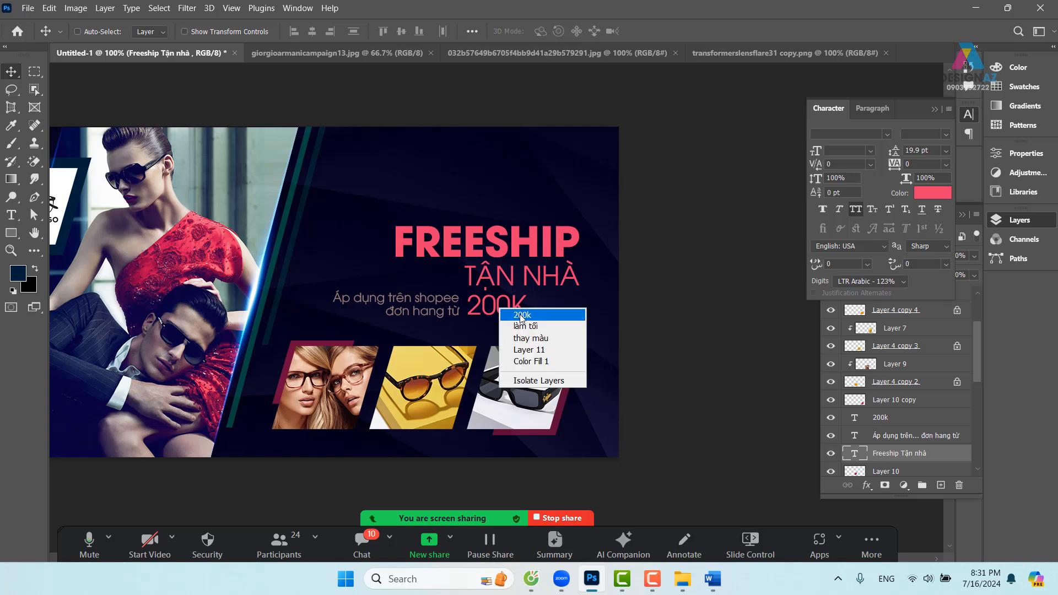
pyautogui.click(519, 314)
pyautogui.rightClick(456, 305)
pyautogui.keyDown('shift'); pyautogui.click(472, 307); pyautogui.keyUp('shift')
pyautogui.moveTo(472, 307); pyautogui.dragTo(523, 309)
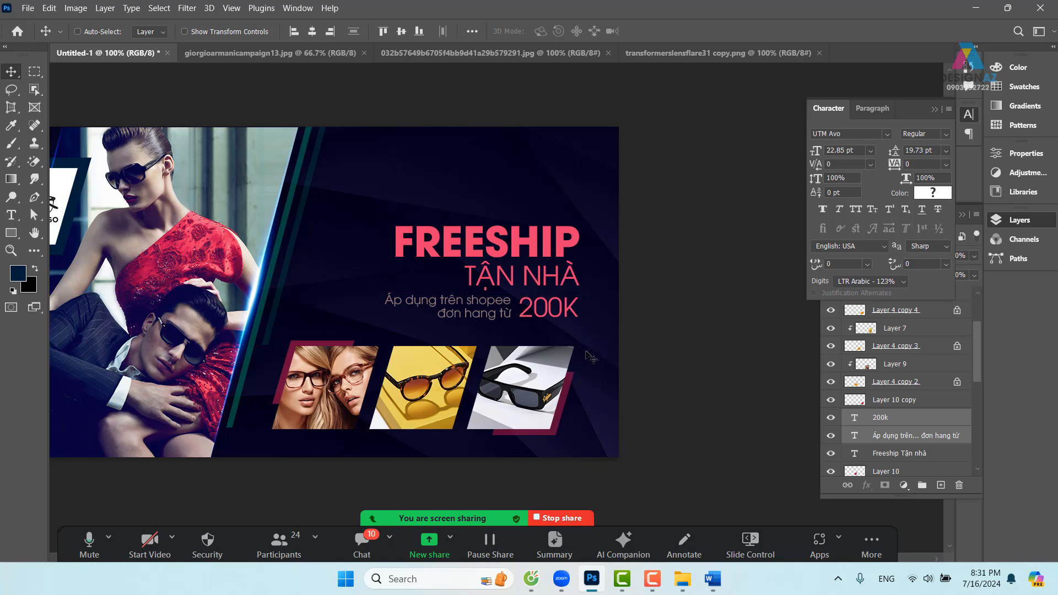
pyautogui.scroll(-1, 606, 303)
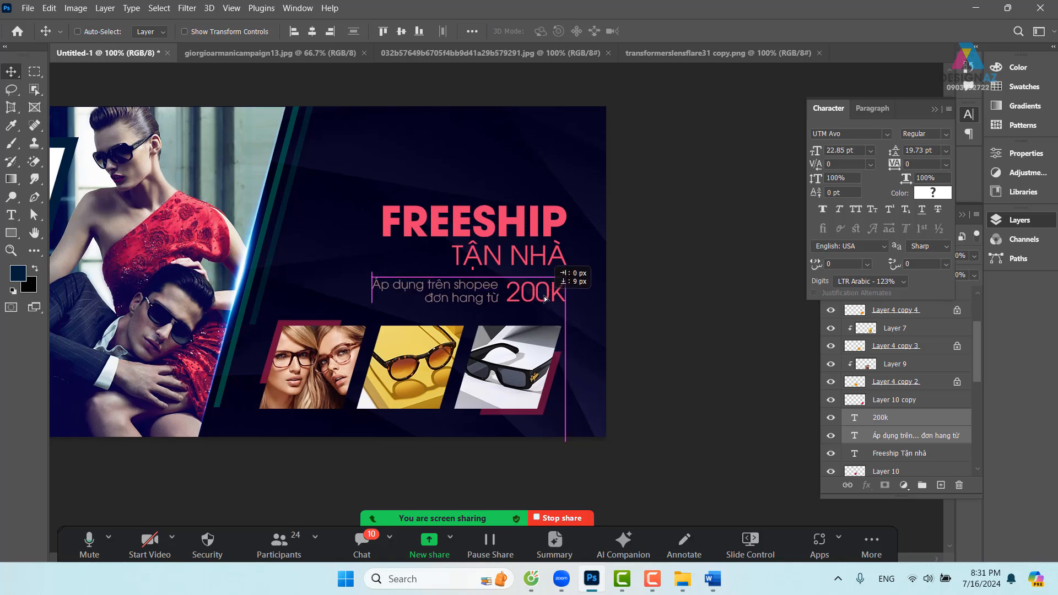
# Move the two-line headline slightly down, closer to the subtitle and the "200K" text.
pyautogui.rightClick(539, 268)
pyautogui.click(548, 265)
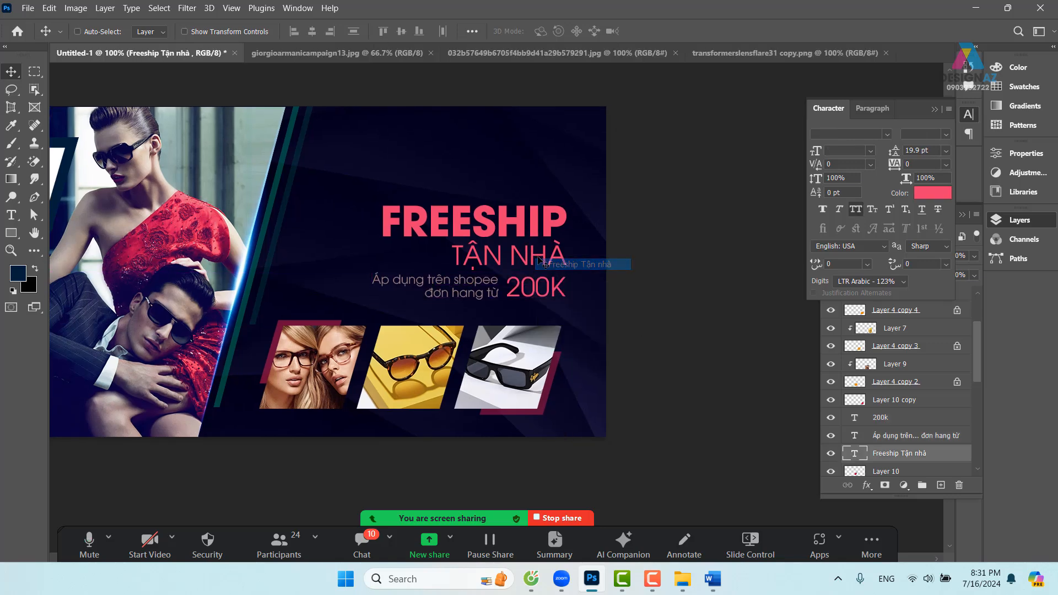
pyautogui.moveTo(540, 261); pyautogui.dragTo(539, 266)
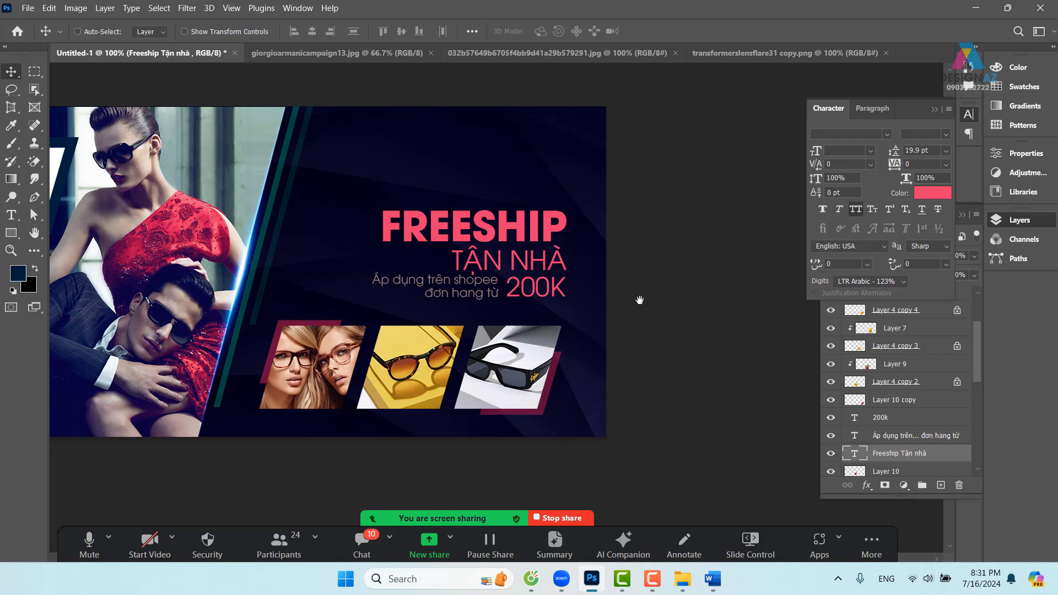
pyautogui.moveTo(639, 299); pyautogui.dragTo(773, 307)
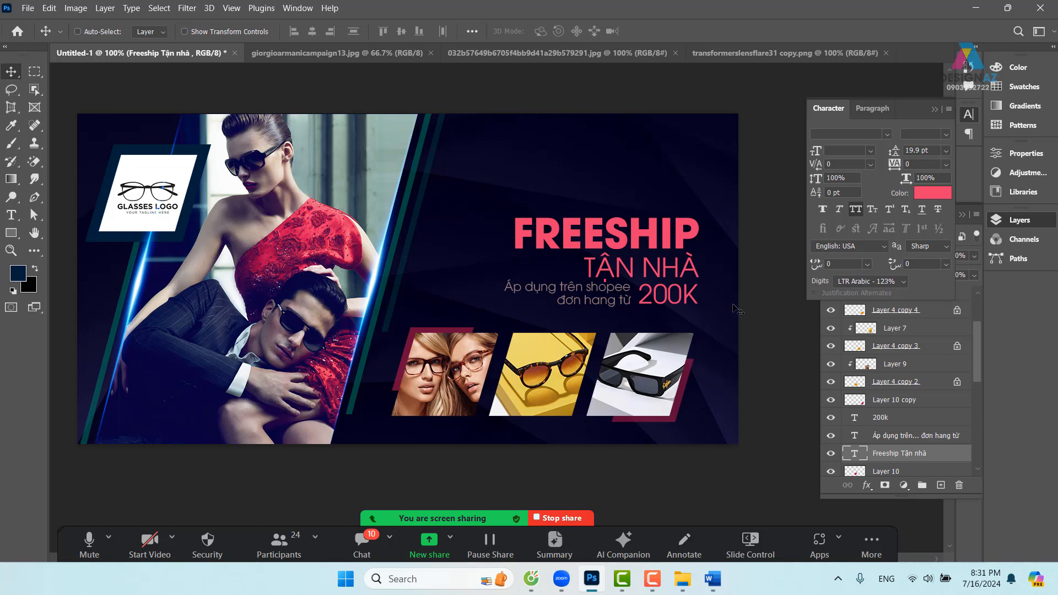
pyautogui.rightClick(675, 234)
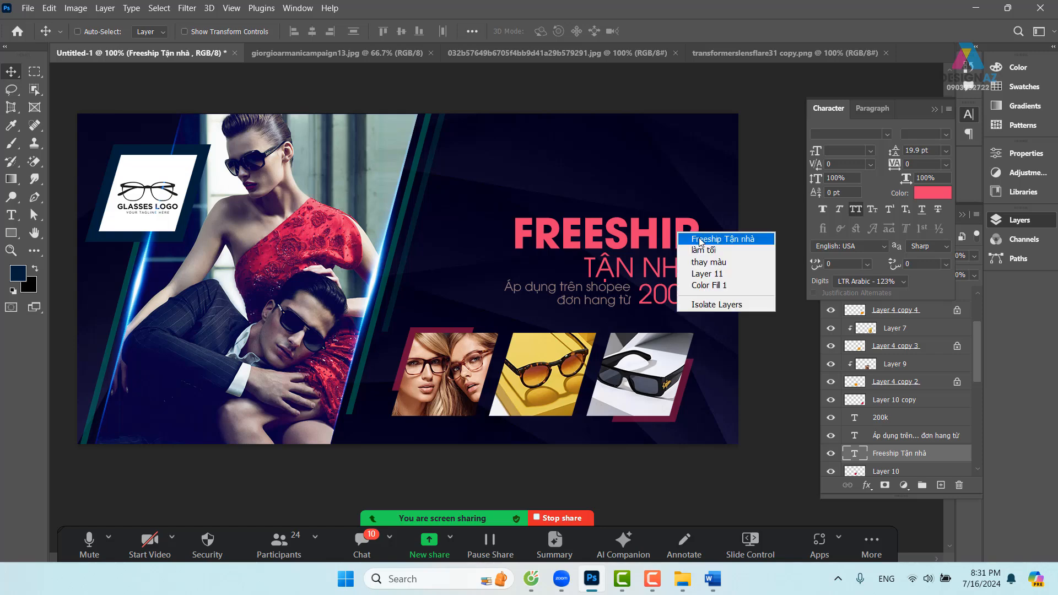
pyautogui.click(700, 238)
pyautogui.moveTo(686, 238); pyautogui.dragTo(687, 232)
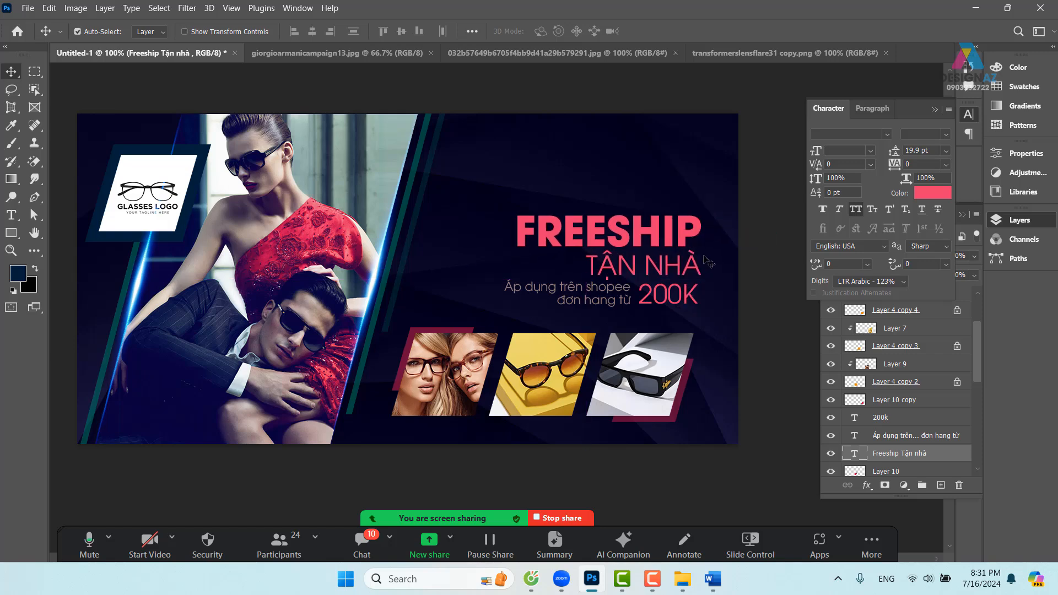
pyautogui.hotkey('ctrl', 'z')
# Nudge the two-line headline straight up about 8 px to widen the gap above the subtitle.
pyautogui.press('Up')
pyautogui.press('Up')
pyautogui.press('Up')
pyautogui.press('Up')
pyautogui.press('Up')
pyautogui.press('Up')
pyautogui.press('Up')
pyautogui.press('Up')
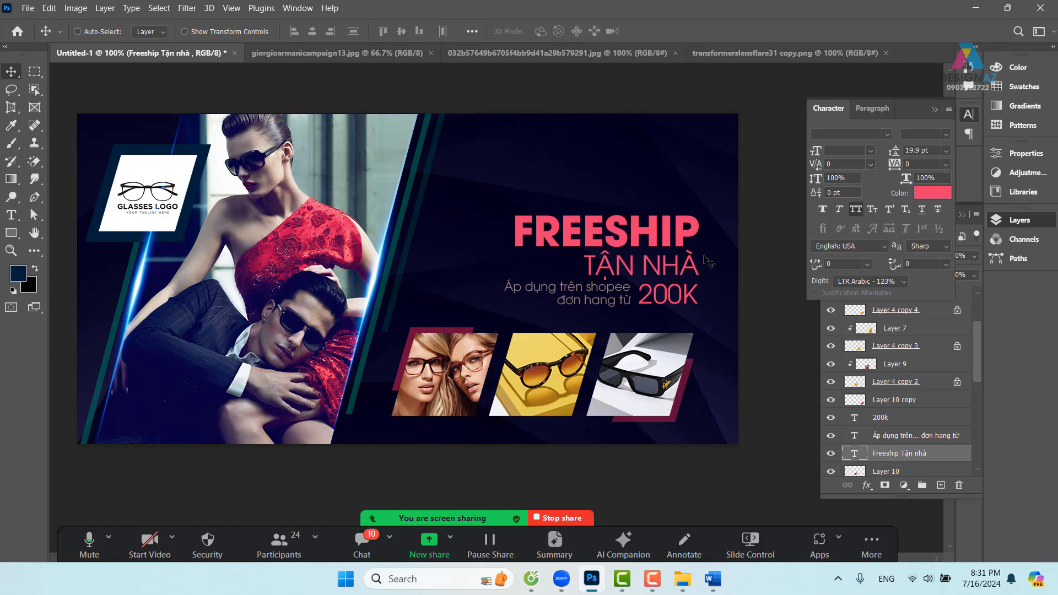
# Recolor the "200K" text with the muted tone 957c7b sampled from the subtitle.
pyautogui.rightClick(653, 297)
pyautogui.click(673, 300)
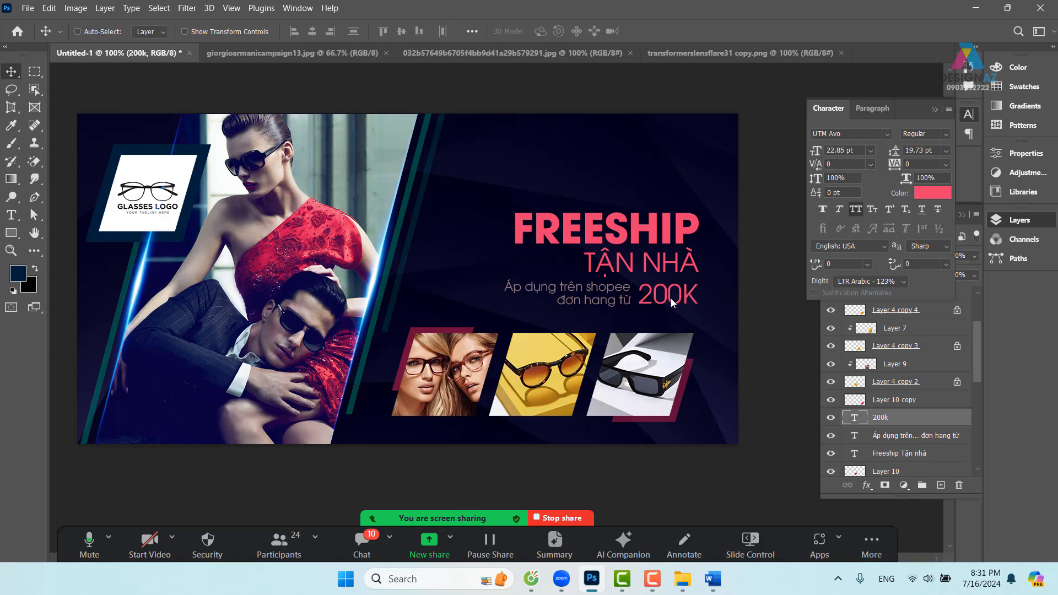
pyautogui.press('t')
pyautogui.click(553, 33)
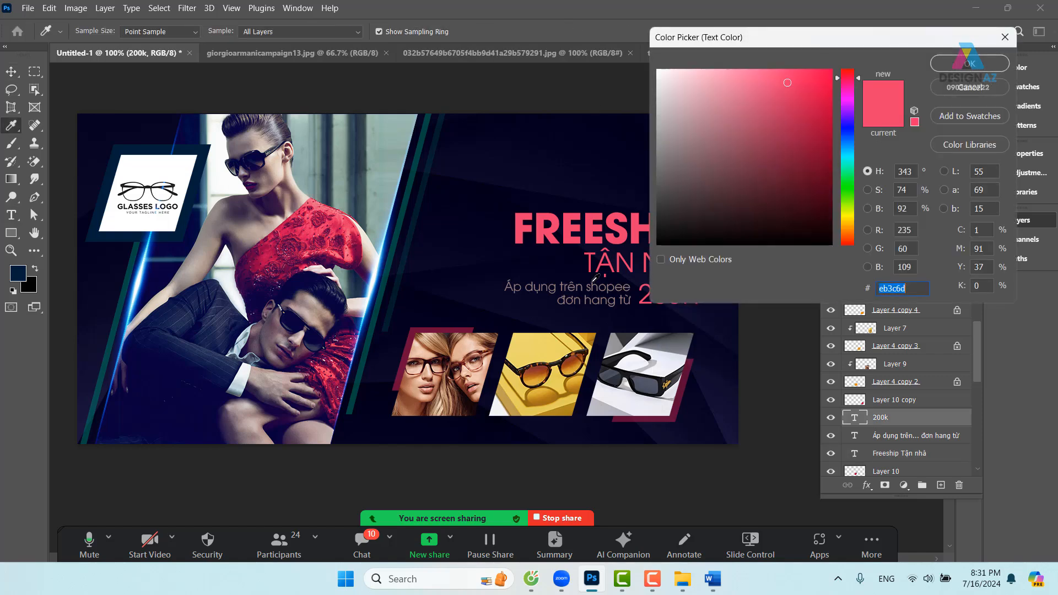
pyautogui.click(593, 286)
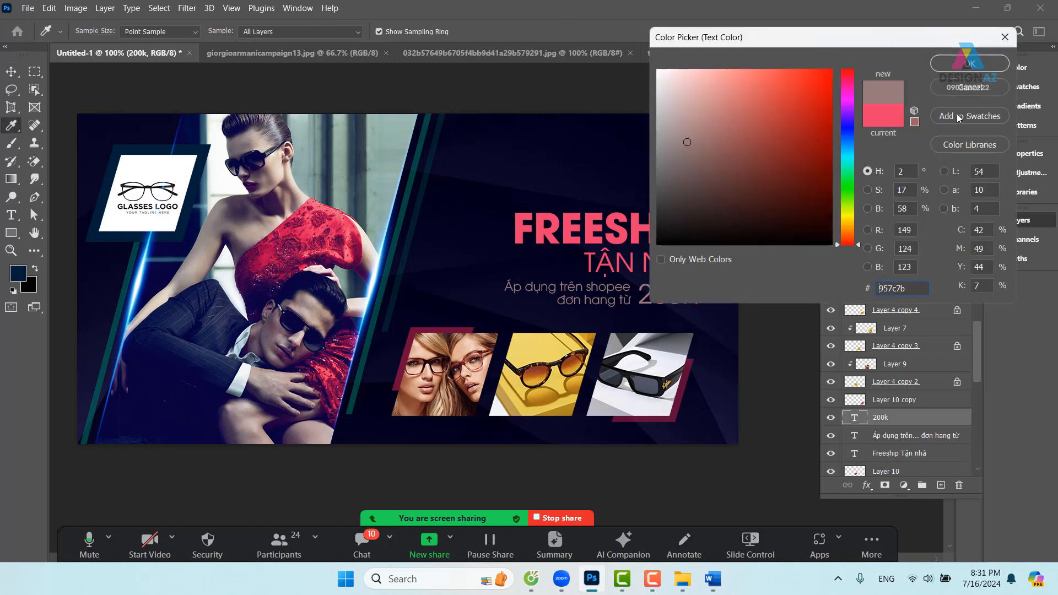
pyautogui.click(970, 63)
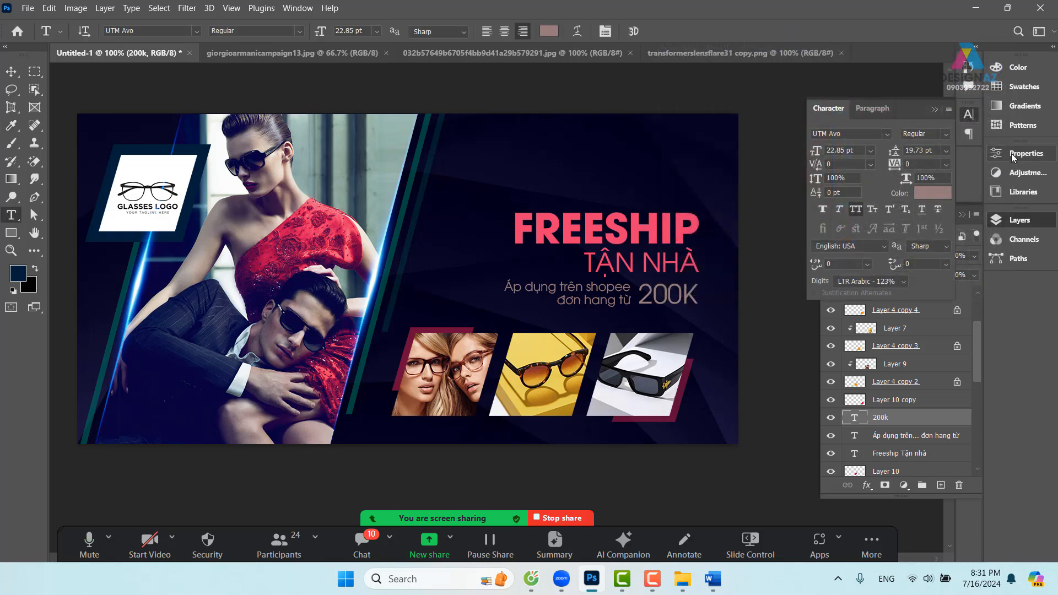
pyautogui.click(11, 72)
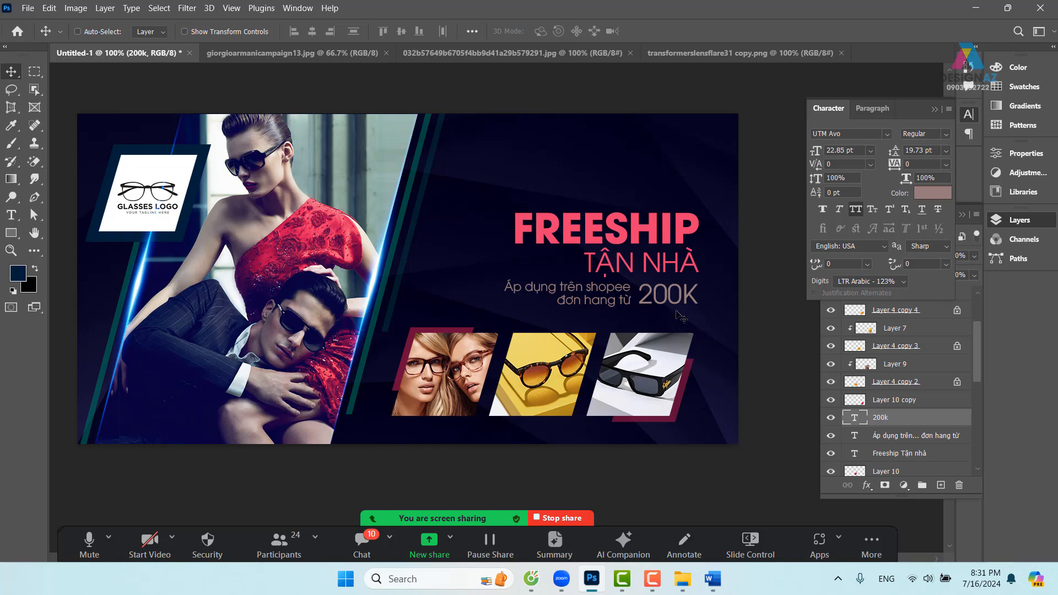
# Scale the two-line headline up to about 121% and move it to line up with the right edge of "200K".
pyautogui.rightClick(628, 241)
pyautogui.click(660, 244)
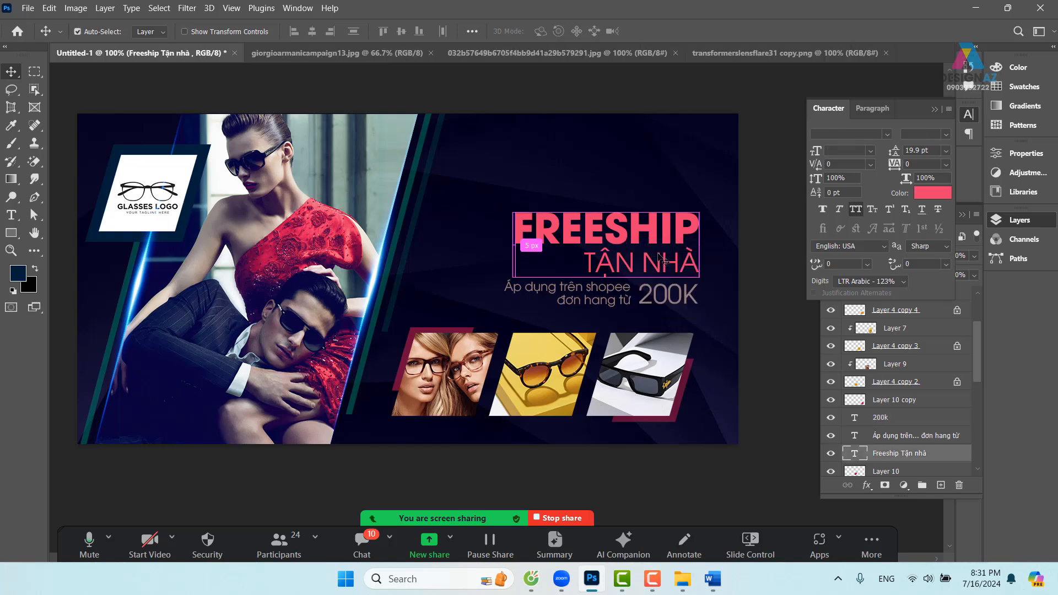
pyautogui.hotkey('ctrl', 't')
pyautogui.moveTo(506, 205); pyautogui.dragTo(466, 188)
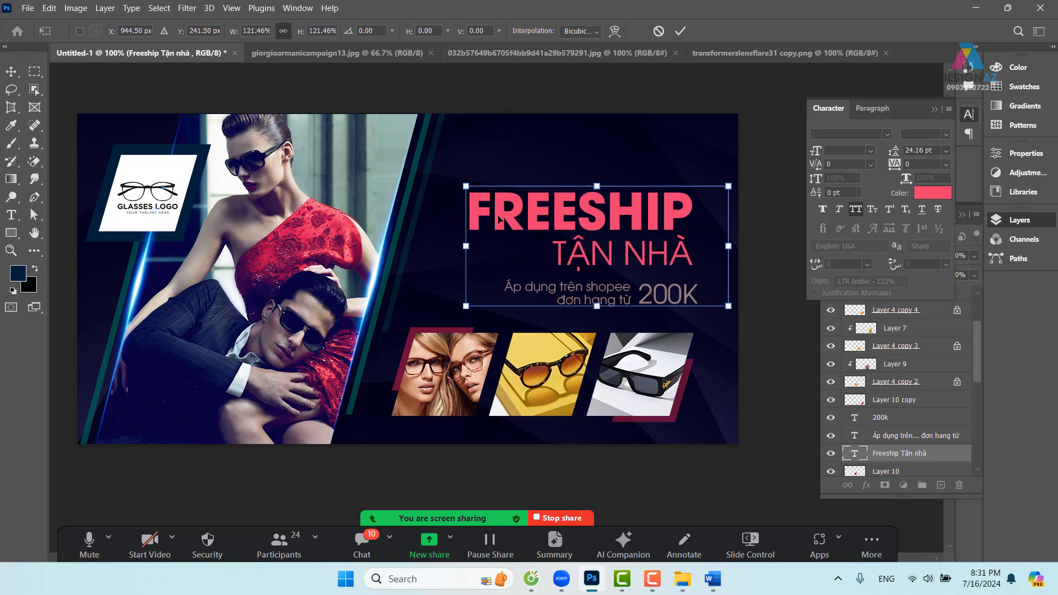
pyautogui.press('Return')
pyautogui.moveTo(622, 231); pyautogui.dragTo(626, 241)
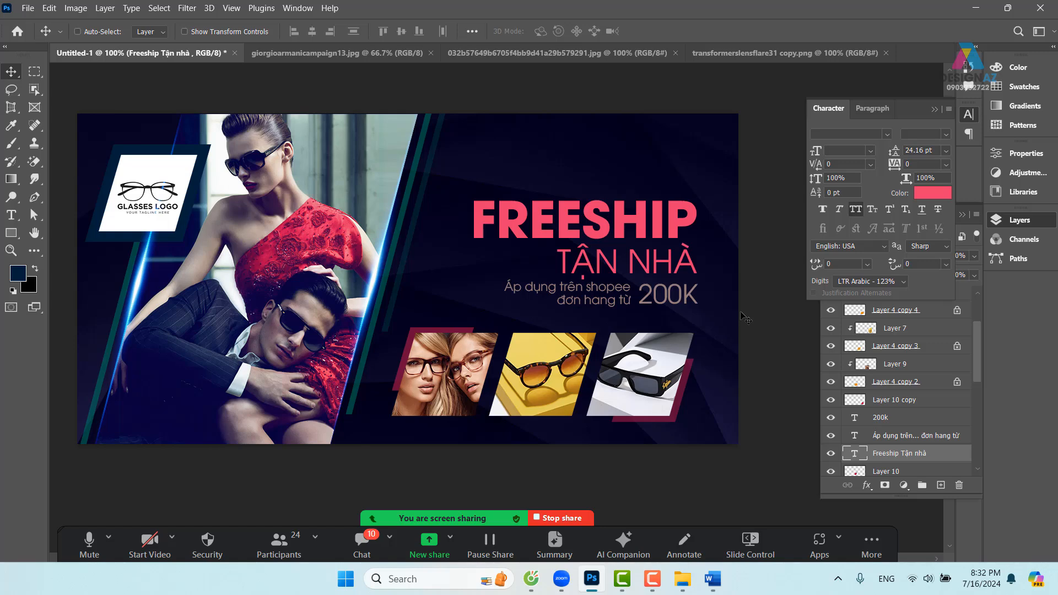
pyautogui.hotkey('ctrl', '+')
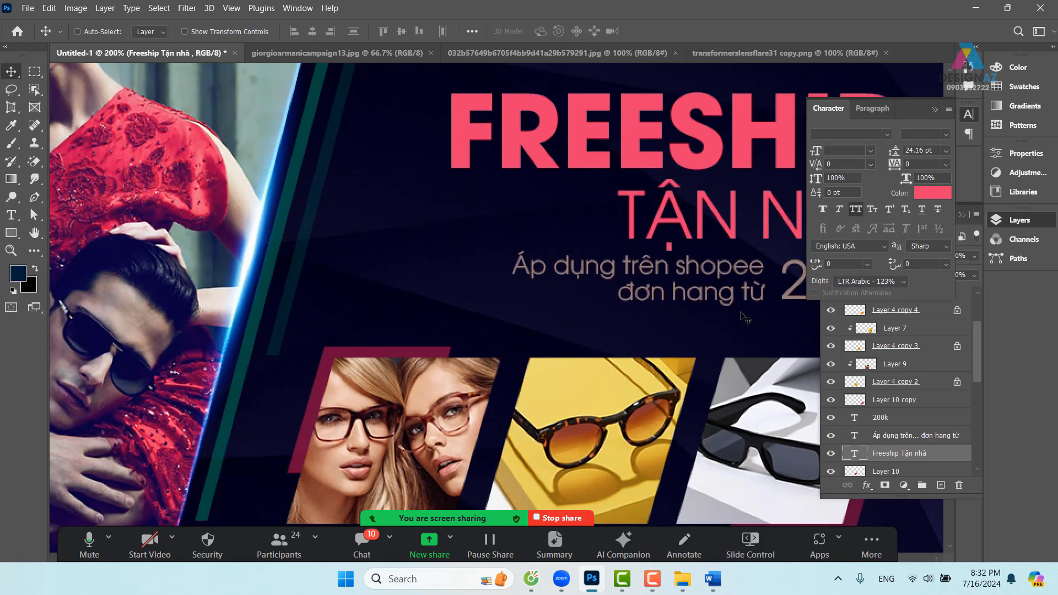
pyautogui.moveTo(630, 269); pyautogui.dragTo(386, 329)
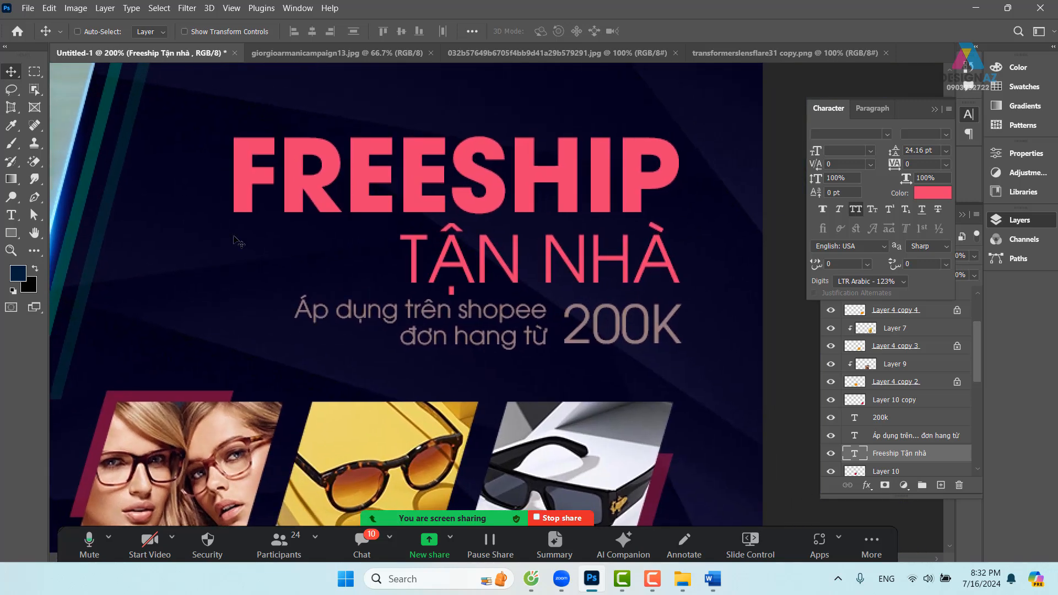
# Draw a rectangular selection around the "TẬN NHÀ" line, fill it with medium blue on a new layer, and deselect.
pyautogui.press('m')
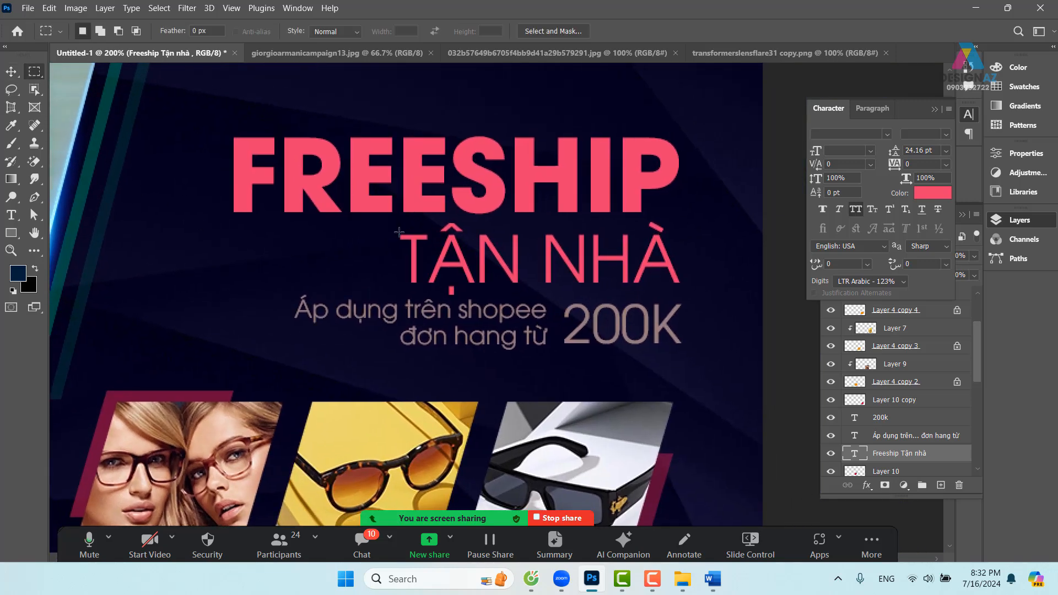
pyautogui.moveTo(397, 234); pyautogui.dragTo(678, 282)
pyautogui.click(941, 485)
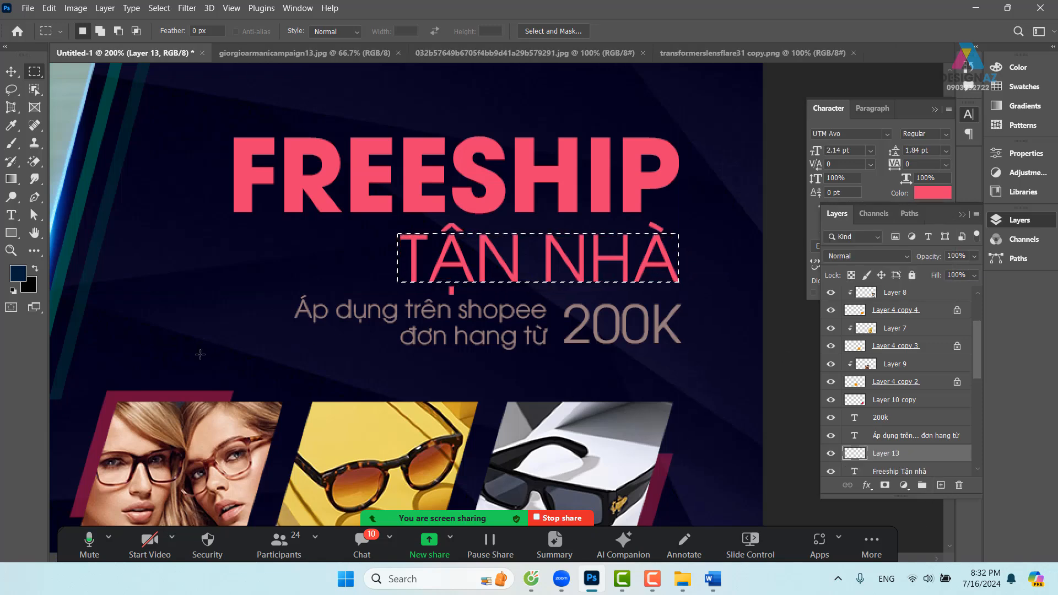
pyautogui.click(24, 274)
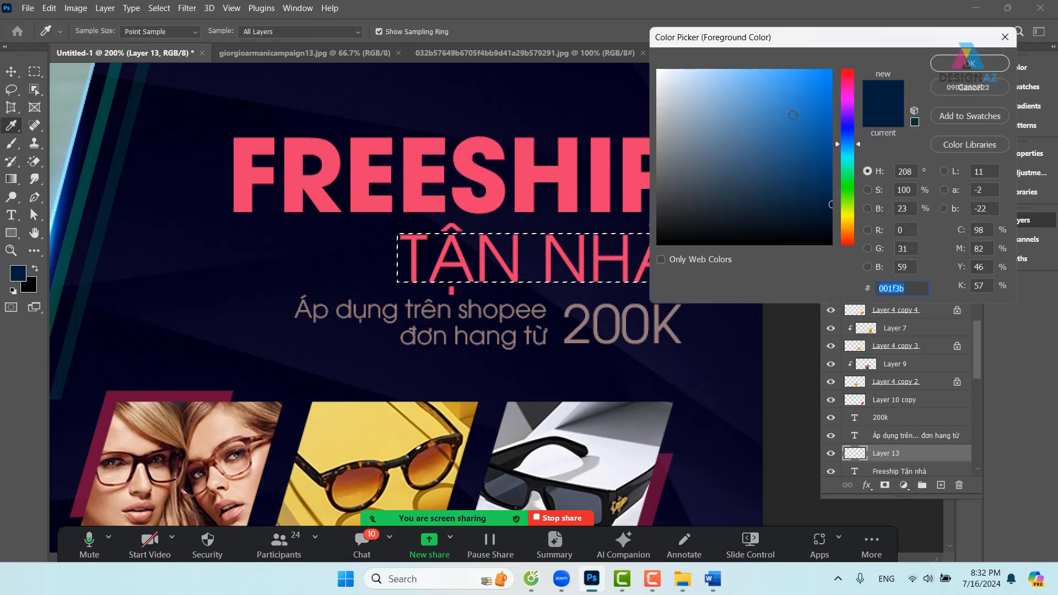
pyautogui.click(793, 114)
pyautogui.click(970, 64)
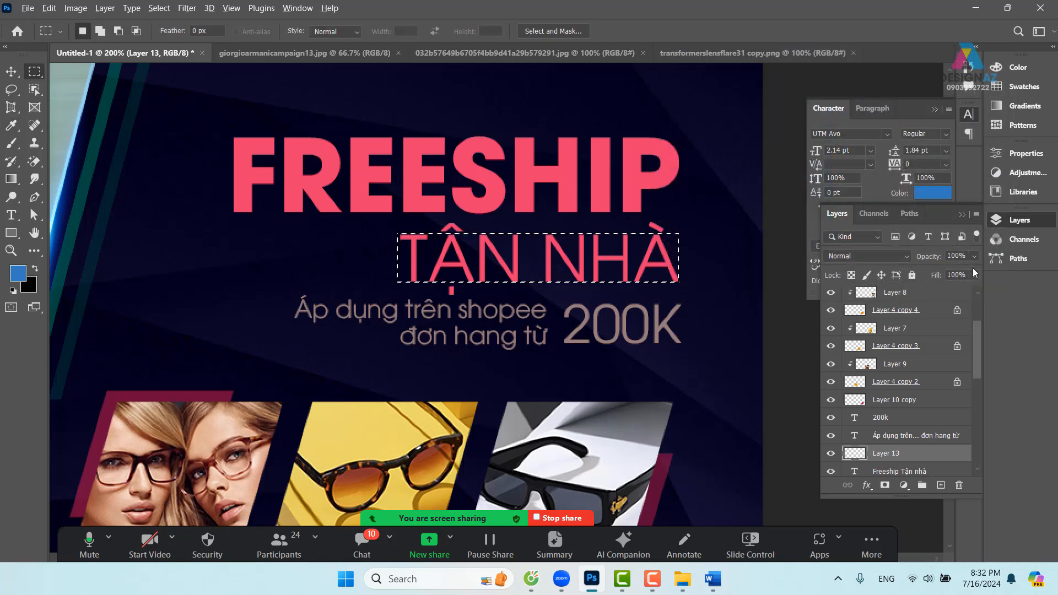
pyautogui.hotkey('alt', 'BackSpace')
pyautogui.hotkey('ctrl', 'd')
pyautogui.press('v')
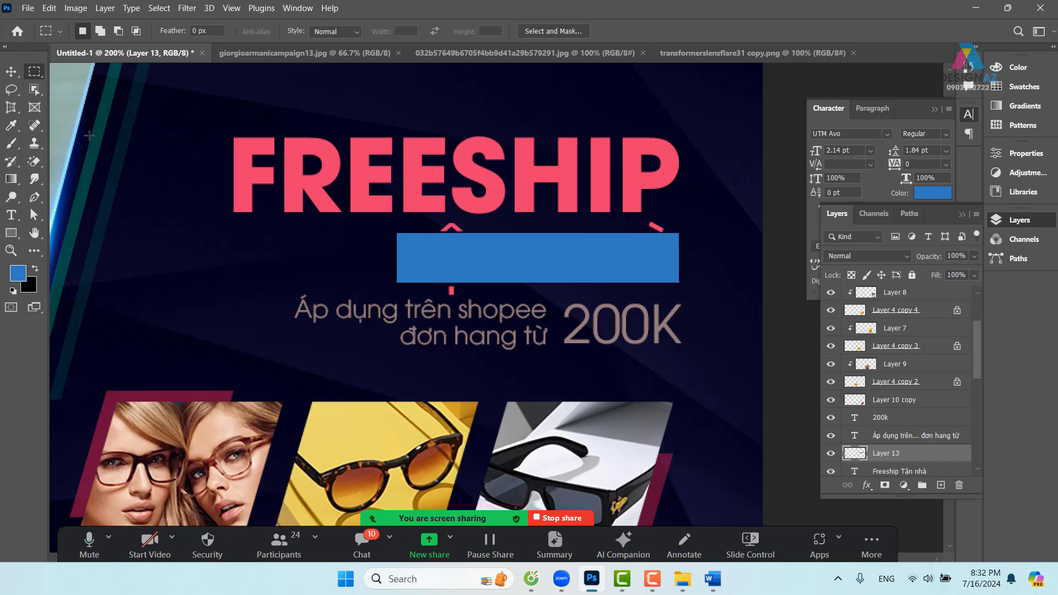
# Copy the blue block onto "FREESHIP" and stretch it to 157.81% width and 151.11% height to cover the word.
pyautogui.click(11, 72)
pyautogui.moveTo(527, 246); pyautogui.dragTo(679, 162)
pyautogui.hotkey('ctrl', 't')
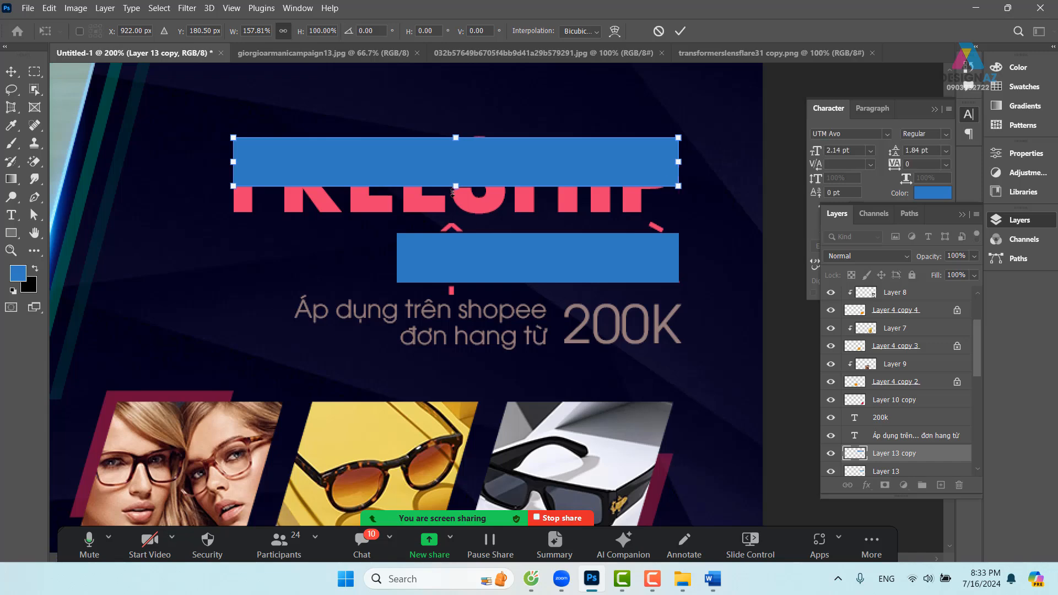
pyautogui.moveTo(455, 187); pyautogui.dragTo(453, 210)
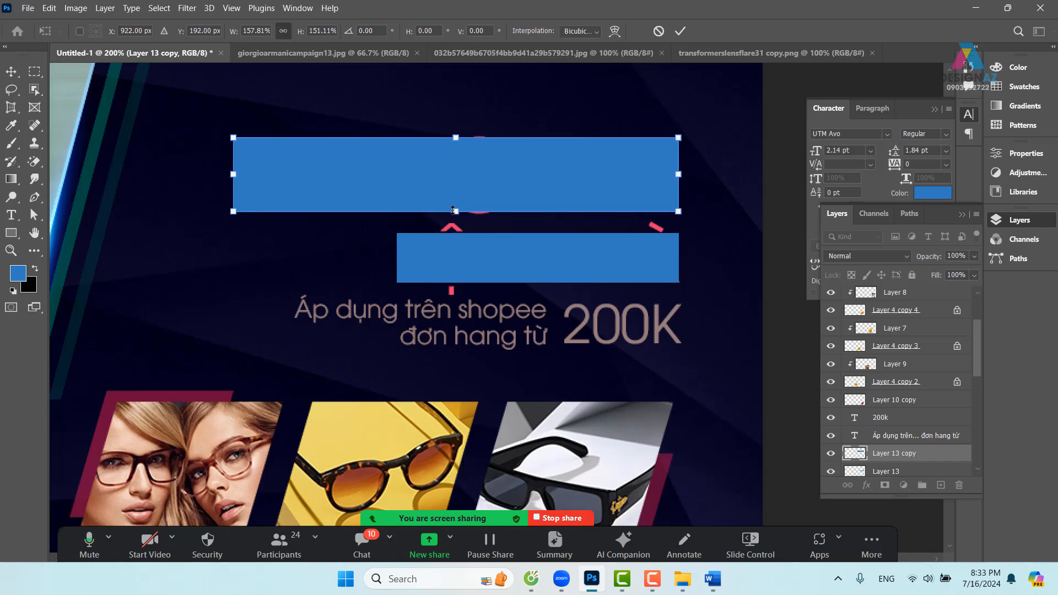
pyautogui.press('Return')
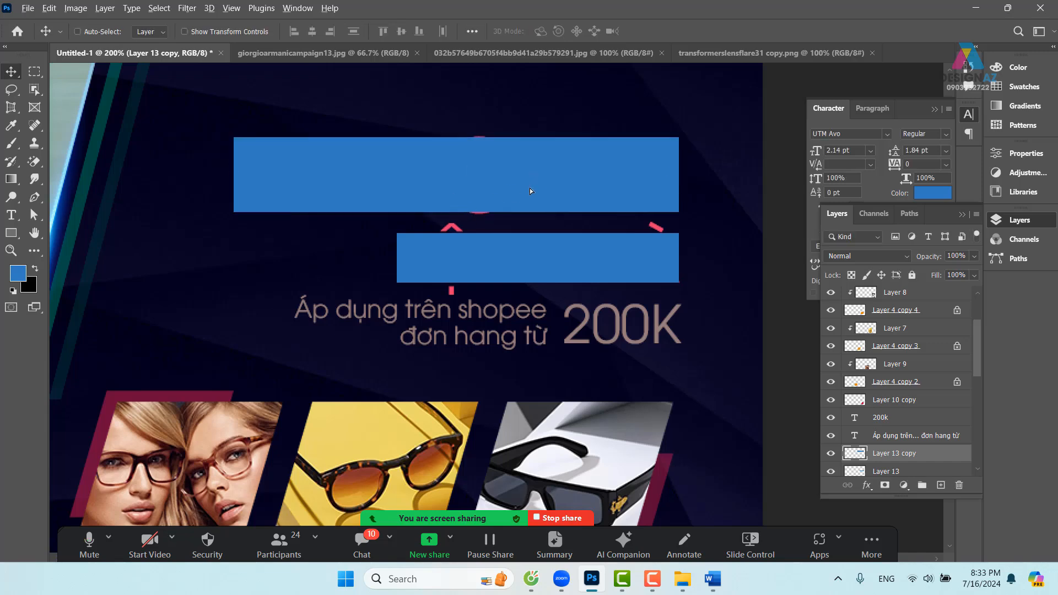
# Copy the large blue block down onto the subtitle and resize it to 56.68% width and 77.94% height to fit both lines.
pyautogui.moveTo(530, 187); pyautogui.dragTo(562, 343)
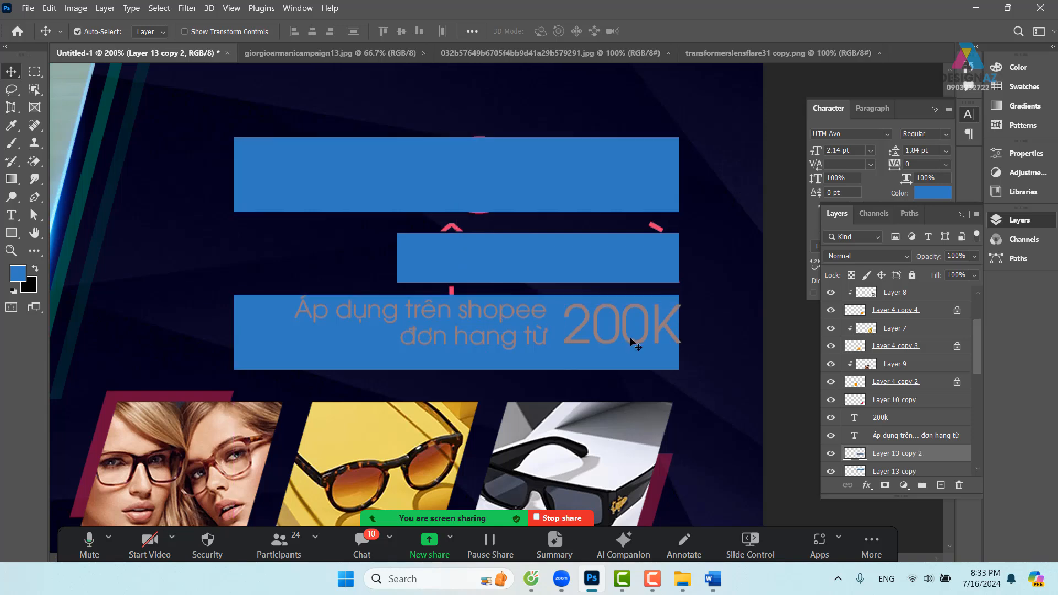
pyautogui.hotkey('ctrl', 't')
pyautogui.moveTo(678, 331); pyautogui.dragTo(546, 332)
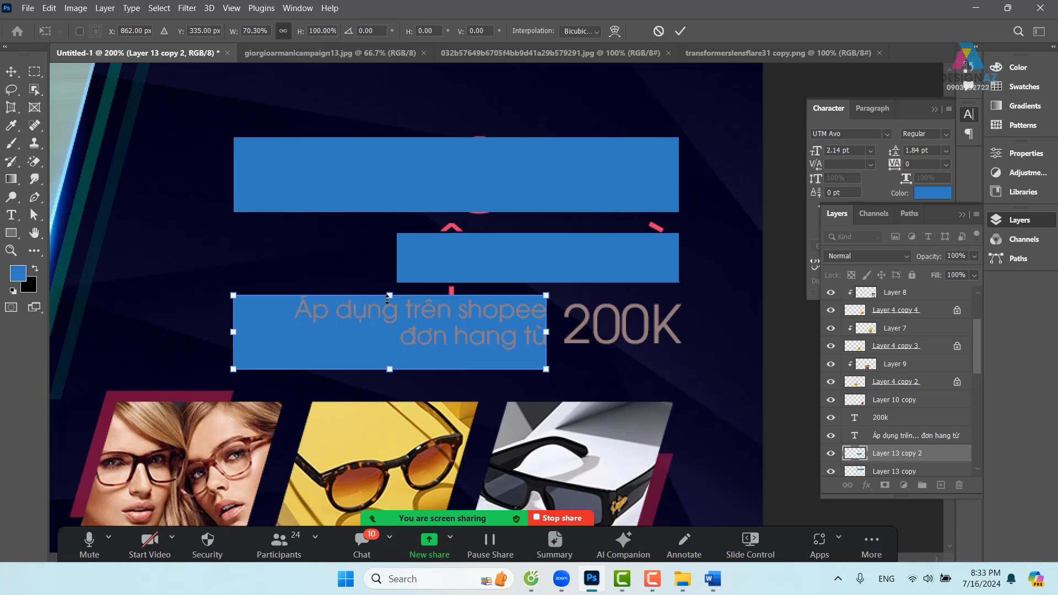
pyautogui.click(390, 296)
pyautogui.moveTo(390, 370)
pyautogui.mouseDown()
pyautogui.moveTo(390, 328)
pyautogui.moveTo(389, 353)
pyautogui.mouseUp()
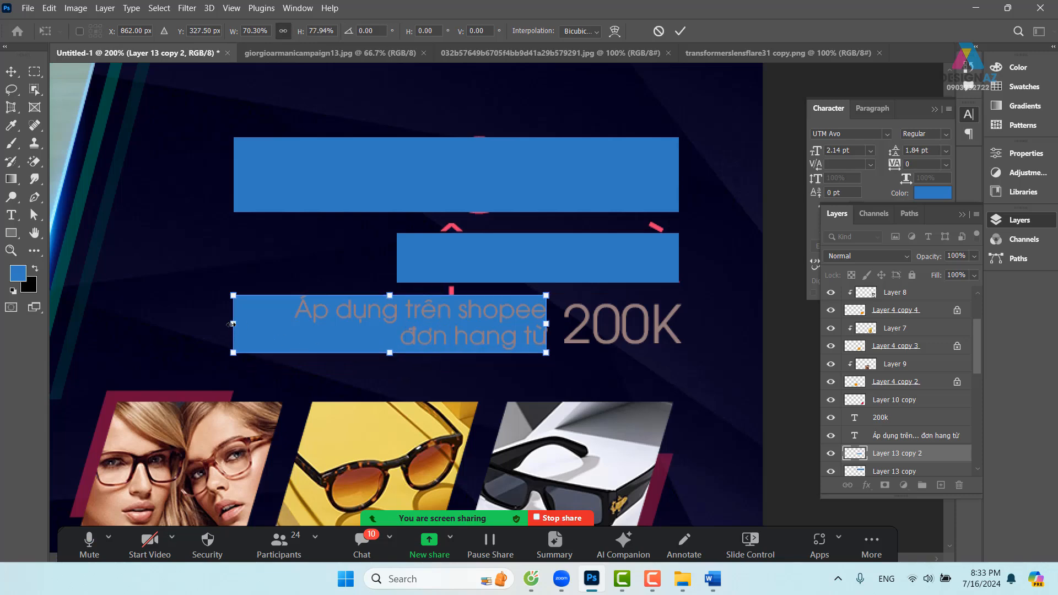
pyautogui.moveTo(233, 324); pyautogui.dragTo(293, 324)
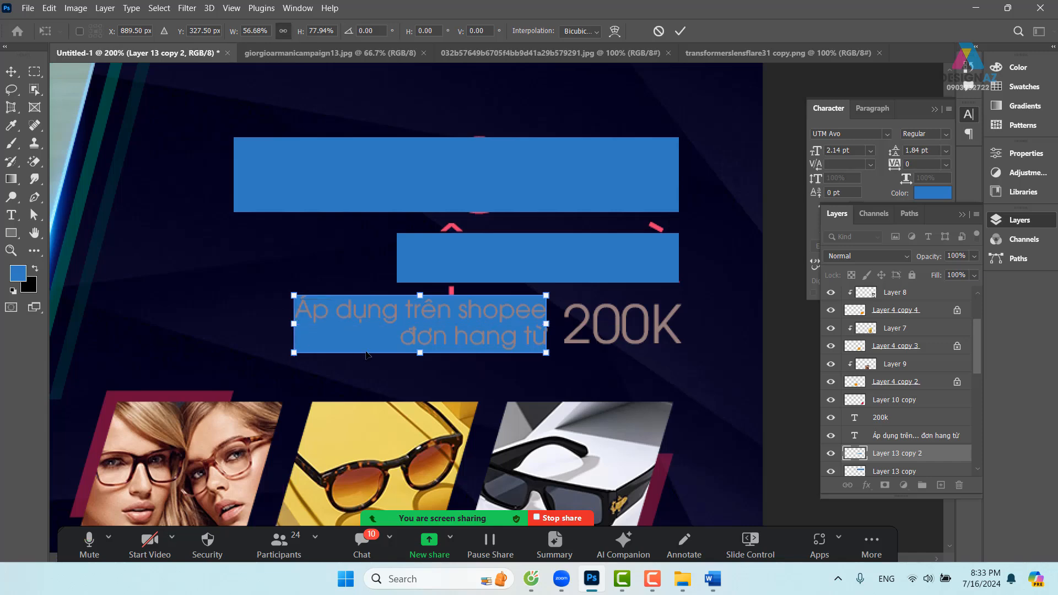
pyautogui.press('Return')
# Copy the subtitle's blue block onto "200K" and narrow it to 46.29% width to match the text.
pyautogui.hscroll(2, 289, 335)
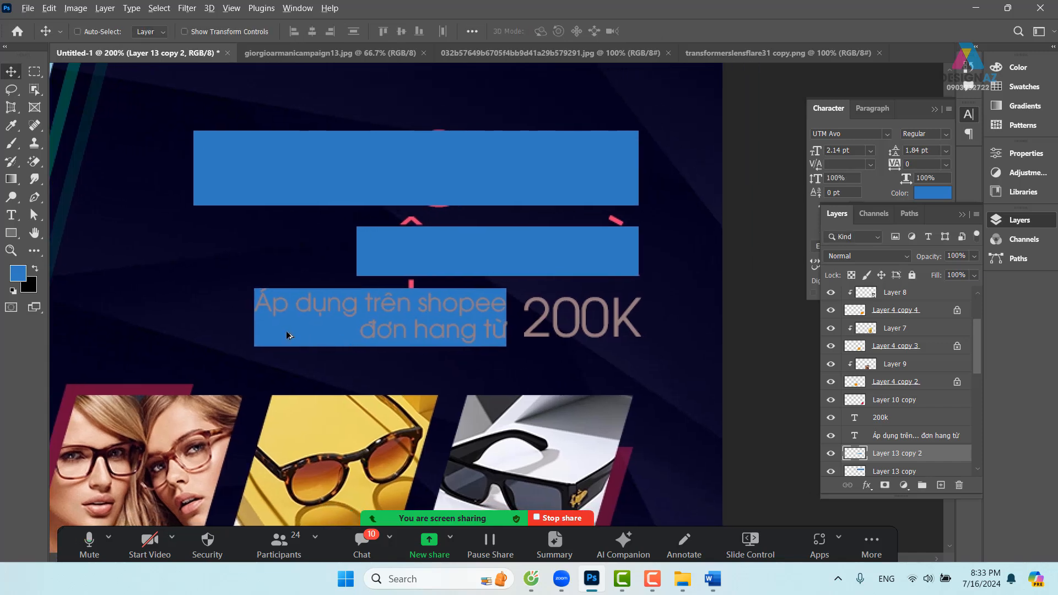
pyautogui.moveTo(289, 335); pyautogui.dragTo(559, 336)
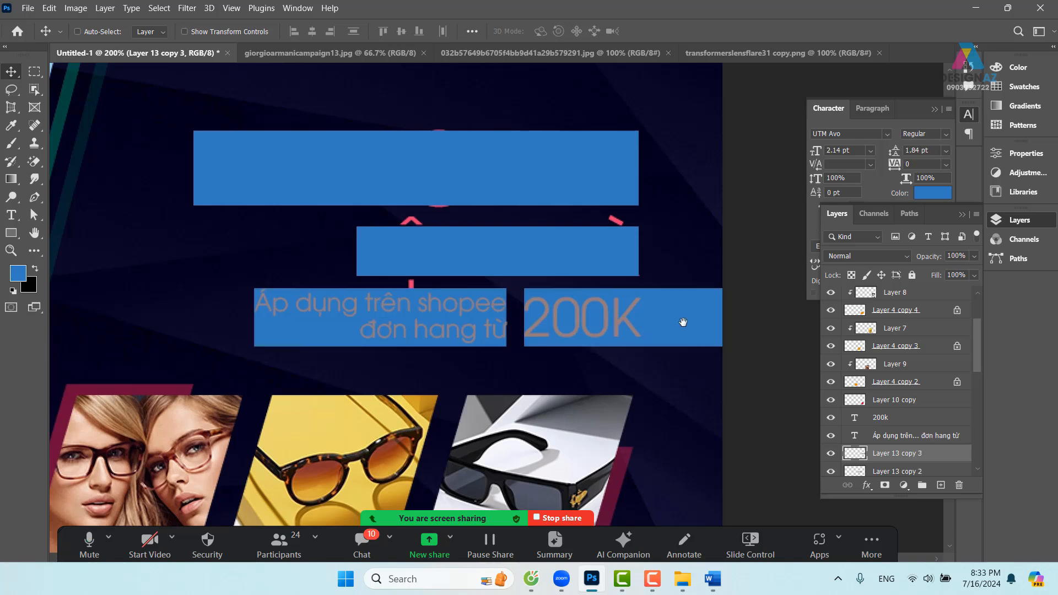
pyautogui.moveTo(683, 321); pyautogui.dragTo(606, 319)
pyautogui.hotkey('ctrl', 't')
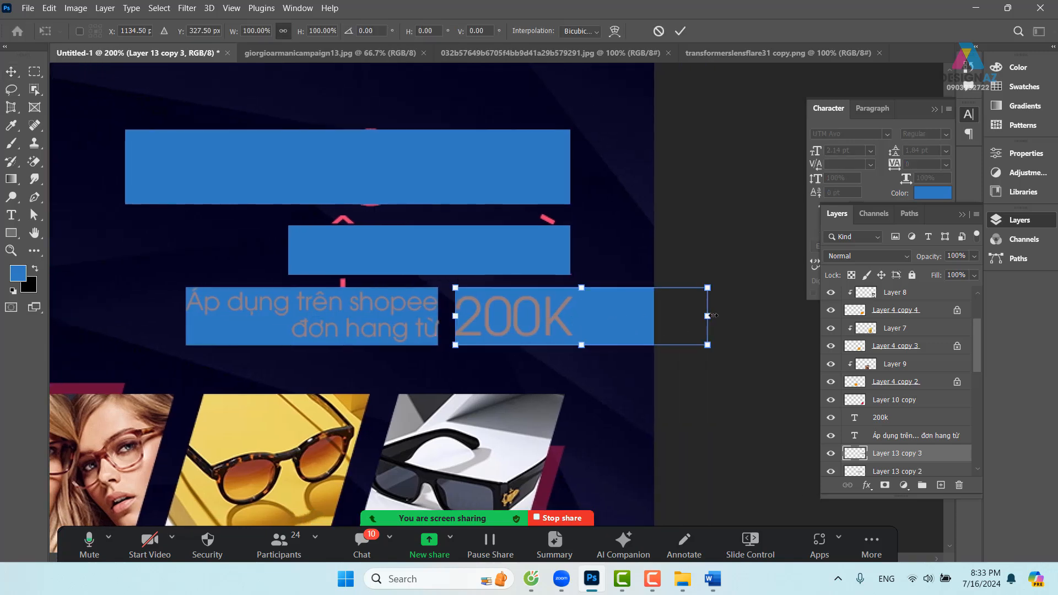
pyautogui.moveTo(713, 315); pyautogui.dragTo(573, 316)
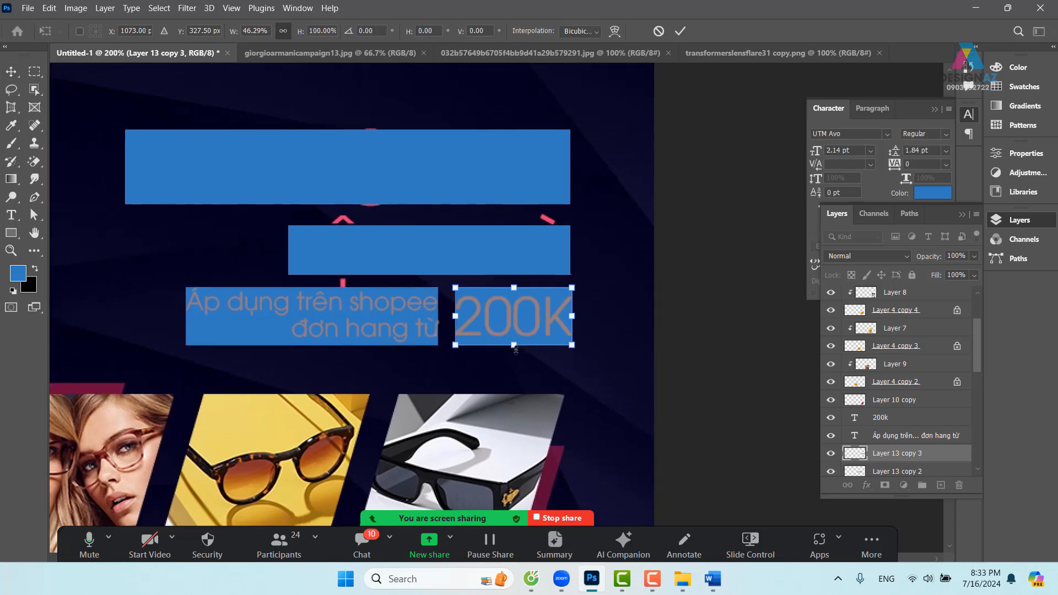
pyautogui.press('Return')
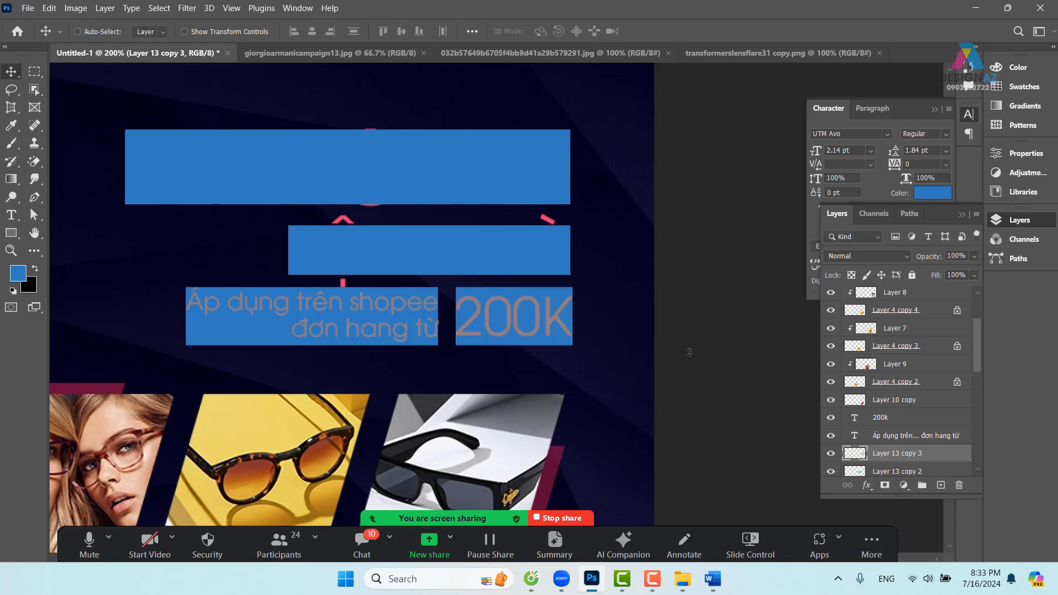
# Check the block layout on the whole banner, then delete the blue blocks covering "FREESHIP" and "TẬN NHÀ".
pyautogui.hotkey('ctrl', '-')
pyautogui.hotkey('ctrl', '-')
pyautogui.hscroll(-4, 670, 347)
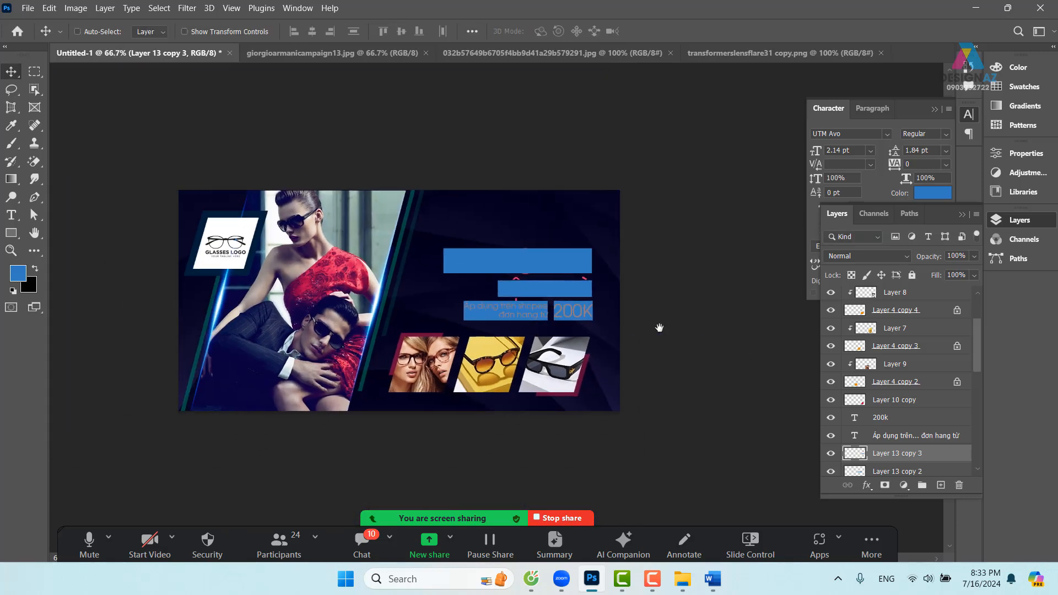
pyautogui.hotkey('ctrl', '+')
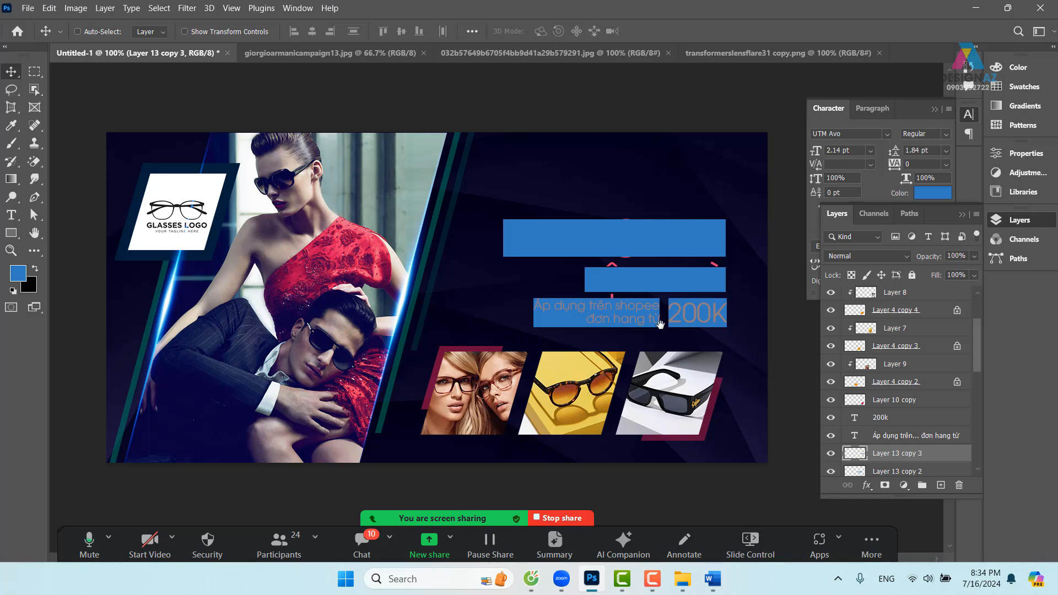
pyautogui.rightClick(671, 255)
pyautogui.click(689, 262)
pyautogui.moveTo(670, 257)
pyautogui.mouseDown()
pyautogui.moveTo(646, 262)
pyautogui.moveTo(679, 263)
pyautogui.mouseUp()
pyautogui.press('Delete')
pyautogui.rightClick(696, 277)
pyautogui.click(714, 282)
pyautogui.press('Delete')
# Delete the blue block covering the two-line subtitle, layer "Layer 13 copy 2".
pyautogui.rightClick(719, 303)
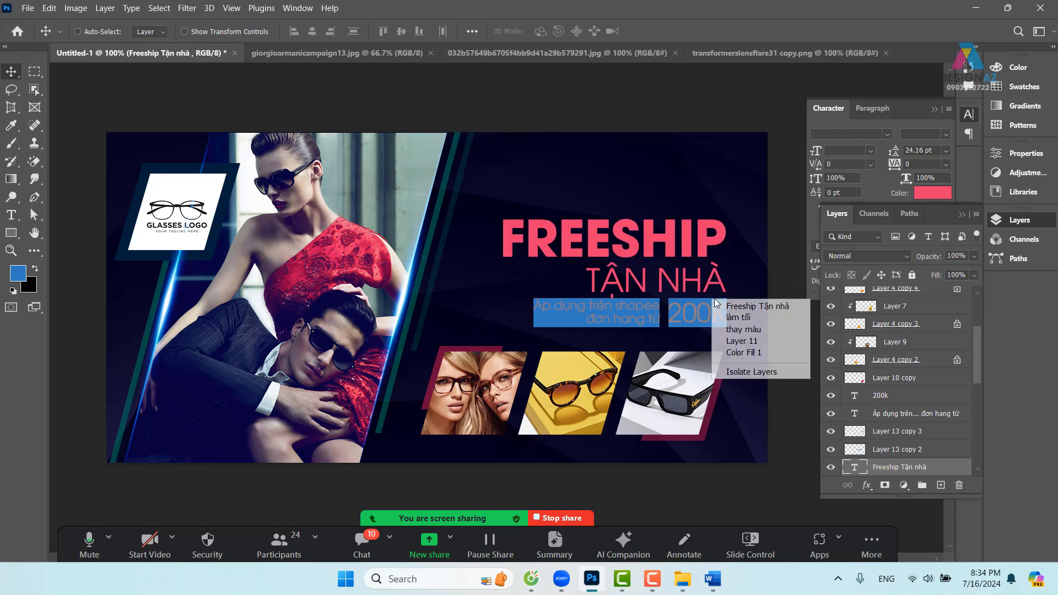
pyautogui.click(723, 307)
pyautogui.rightClick(719, 300)
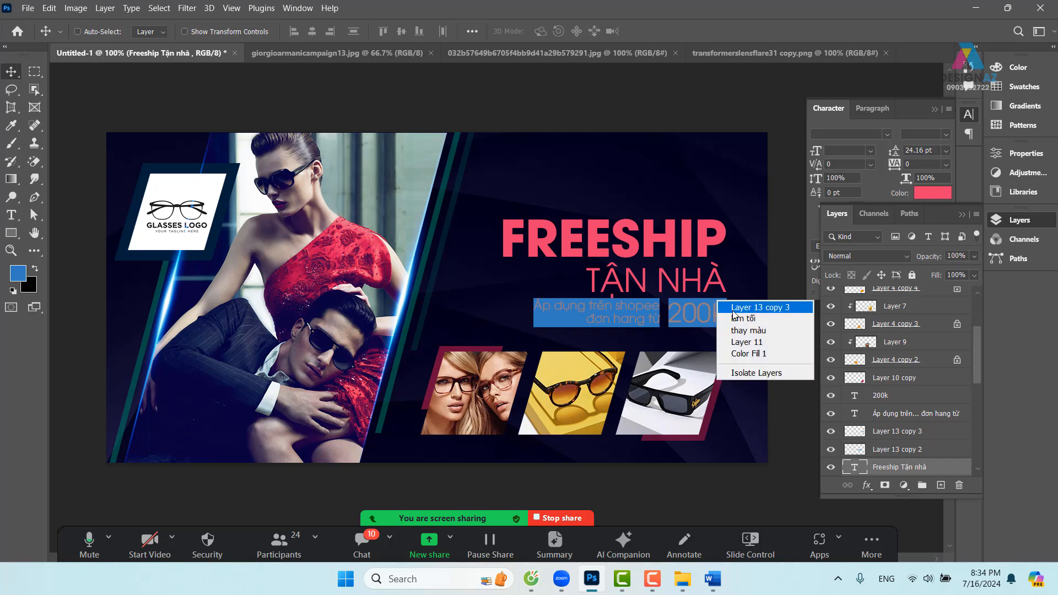
pyautogui.press('Escape')
pyautogui.hotkey('ctrl', '+')
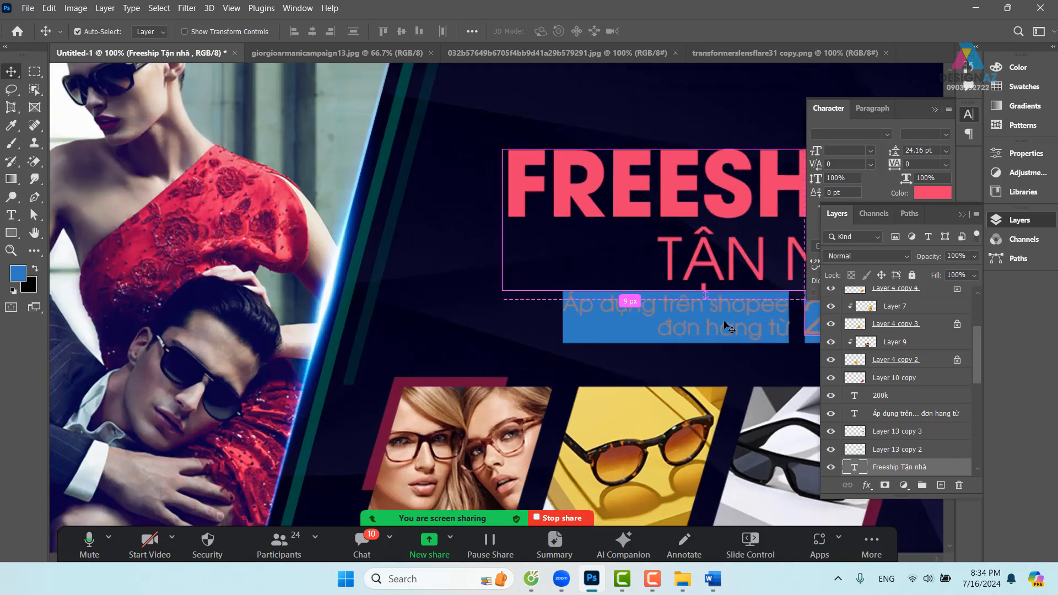
pyautogui.moveTo(712, 339); pyautogui.dragTo(617, 328)
pyautogui.rightClick(526, 332)
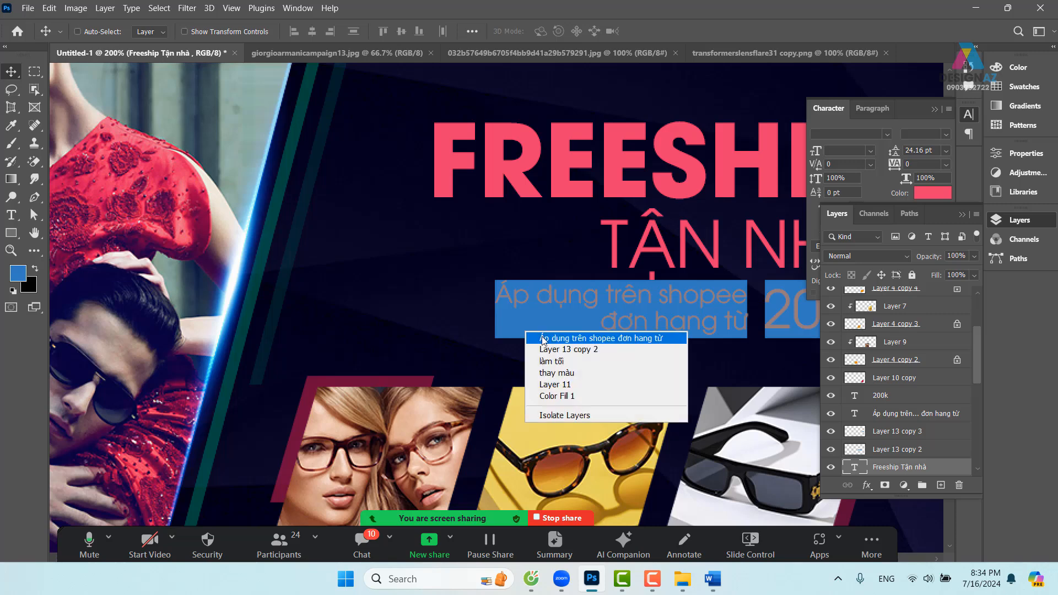
pyautogui.click(548, 349)
pyautogui.moveTo(548, 349); pyautogui.dragTo(498, 358)
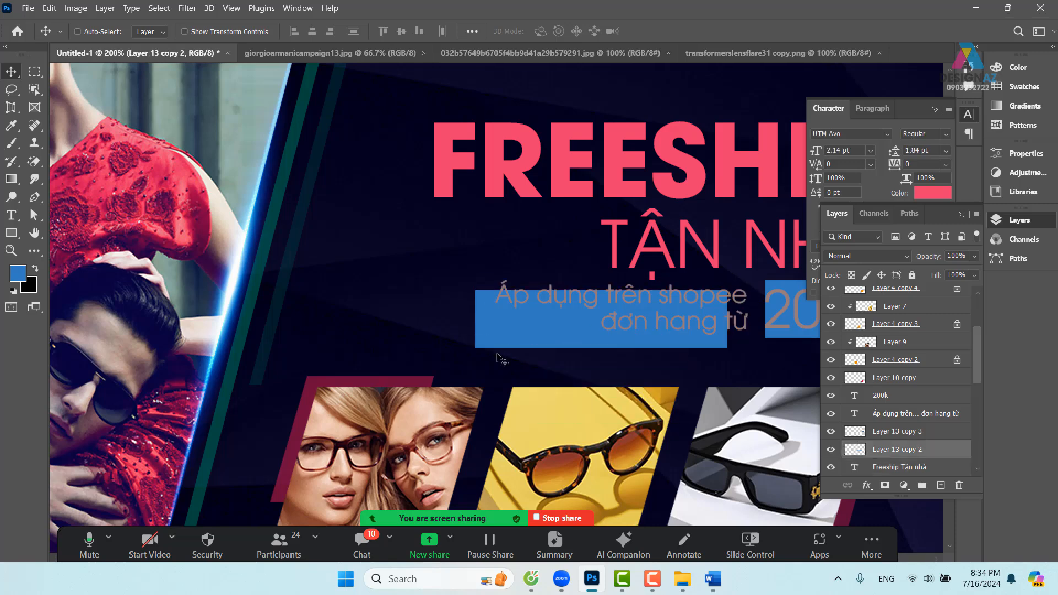
pyautogui.press('Delete')
# Delete the blue block covering "200K", layer "Layer 13 copy 3".
pyautogui.rightClick(788, 339)
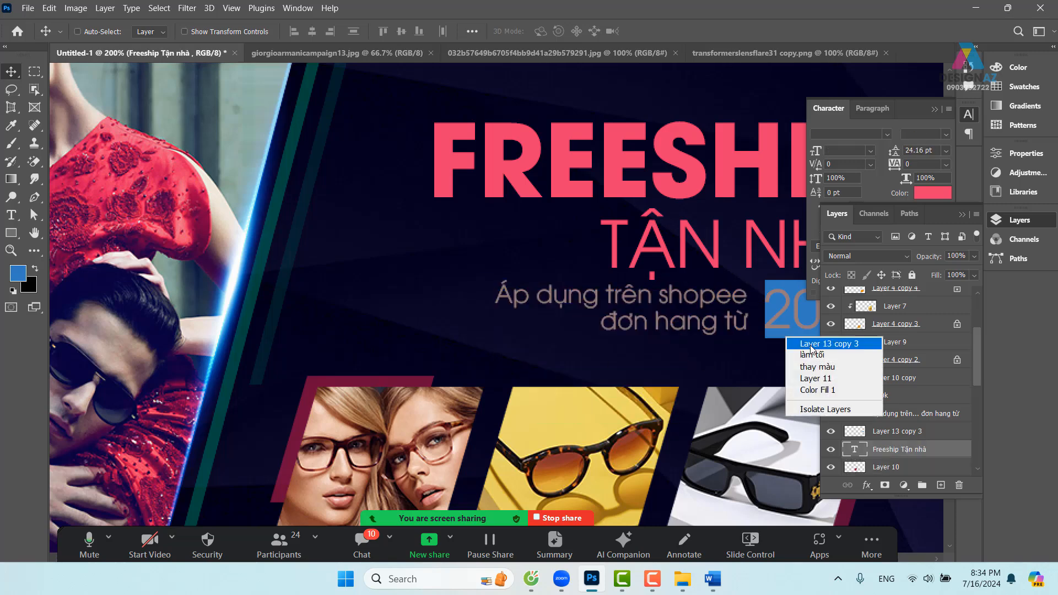
pyautogui.click(811, 346)
pyautogui.moveTo(811, 346); pyautogui.dragTo(756, 369)
pyautogui.press('Delete')
# Recolor the subtitle and "200K" text together to blue 125176, a brighter shade of the dark teal sampled from the diagonal stripe.
pyautogui.moveTo(569, 316); pyautogui.dragTo(515, 312)
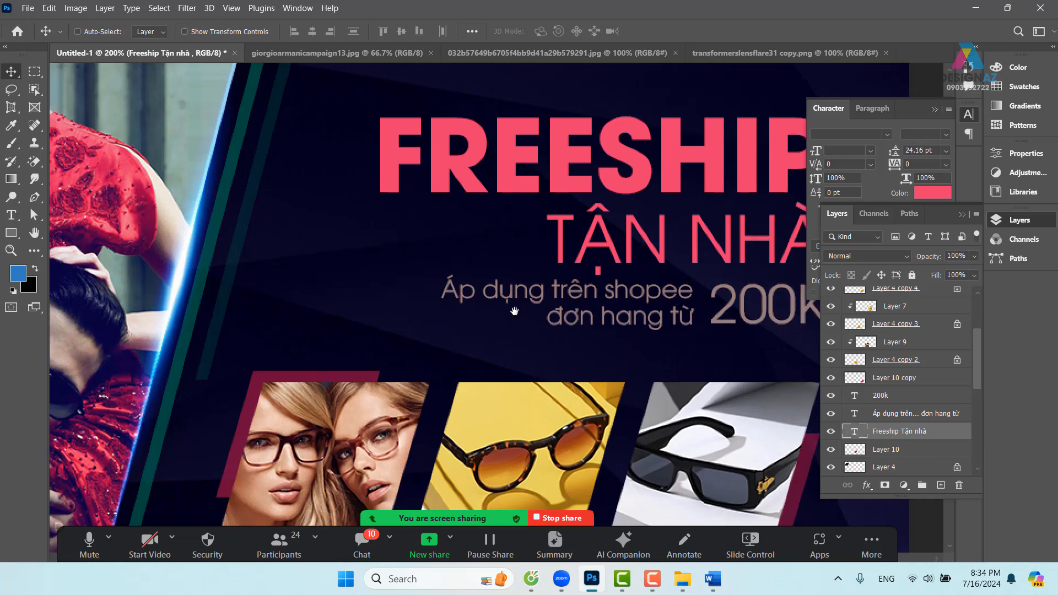
pyautogui.rightClick(500, 291)
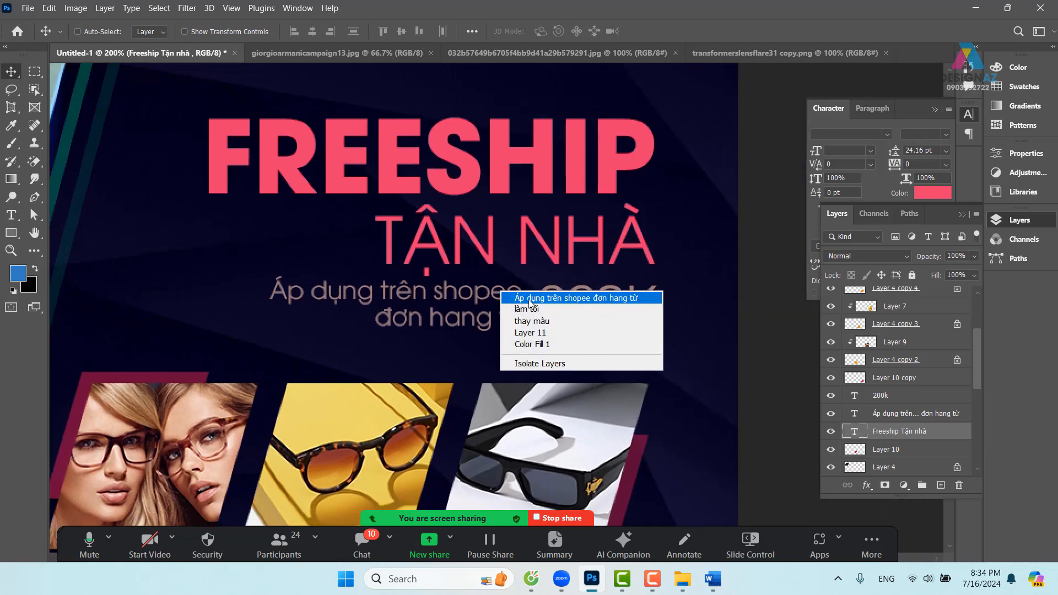
pyautogui.click(530, 298)
pyautogui.rightClick(606, 298)
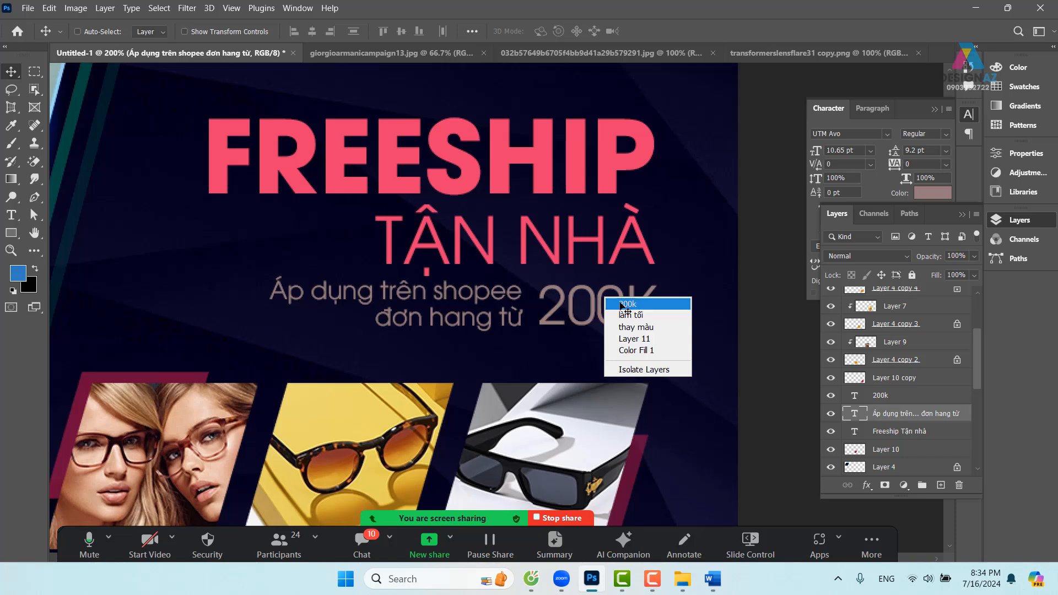
pyautogui.keyDown('shift'); pyautogui.click(626, 303); pyautogui.keyUp('shift')
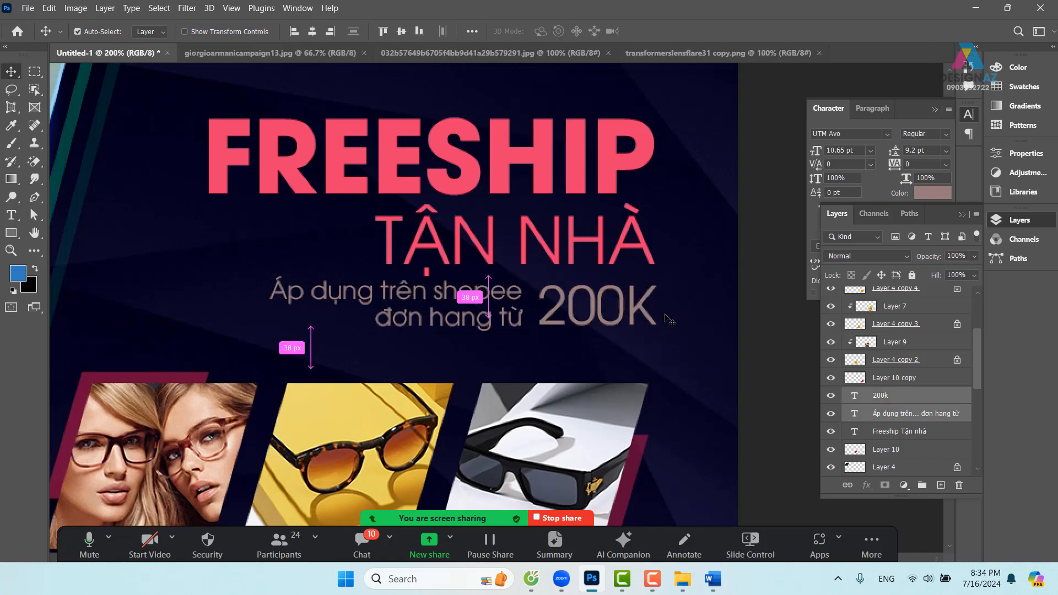
pyautogui.press('t')
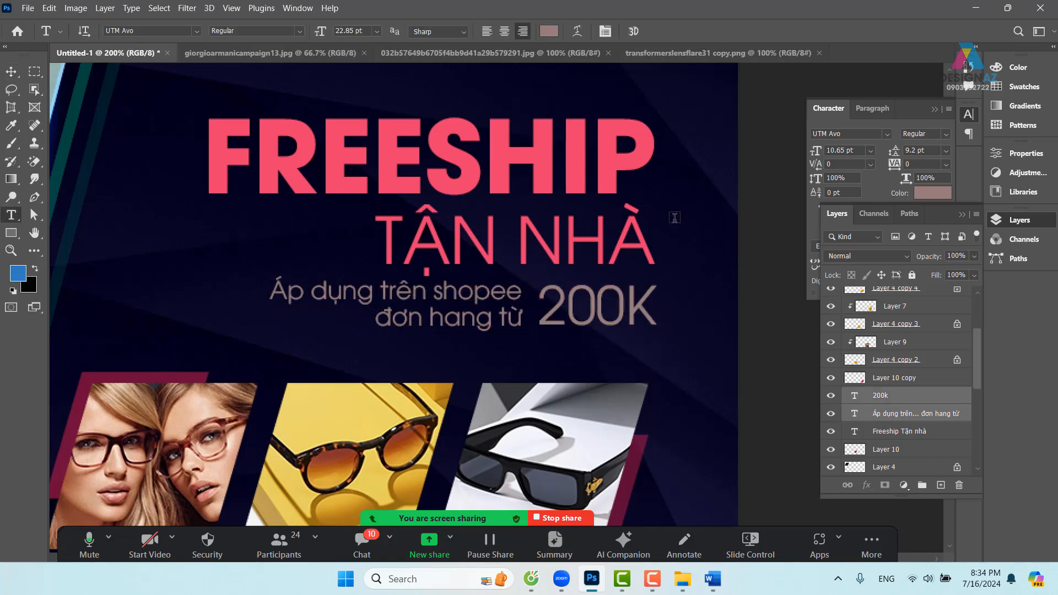
pyautogui.click(550, 33)
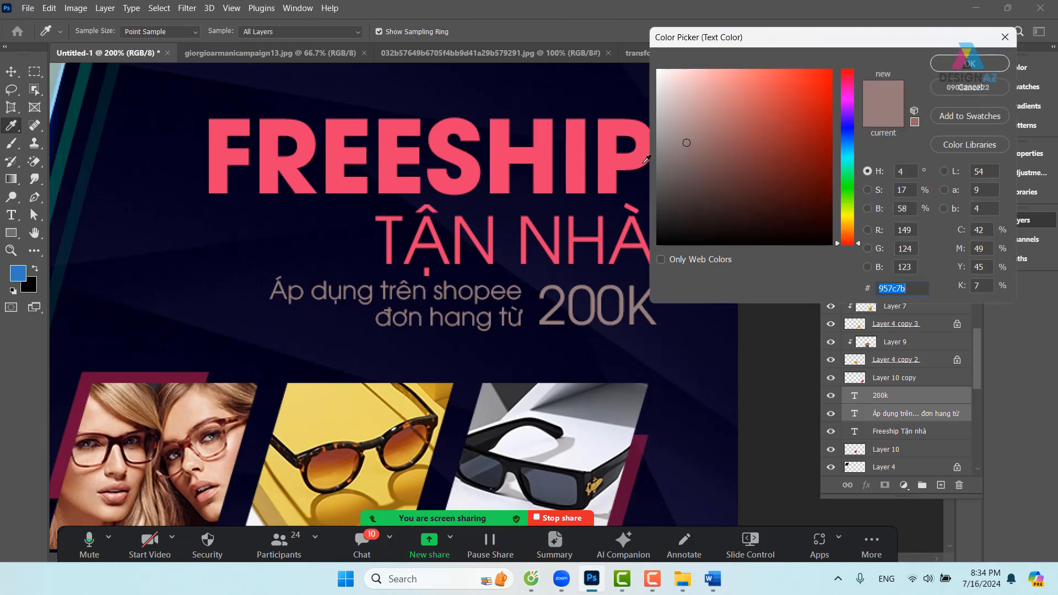
pyautogui.click(92, 172)
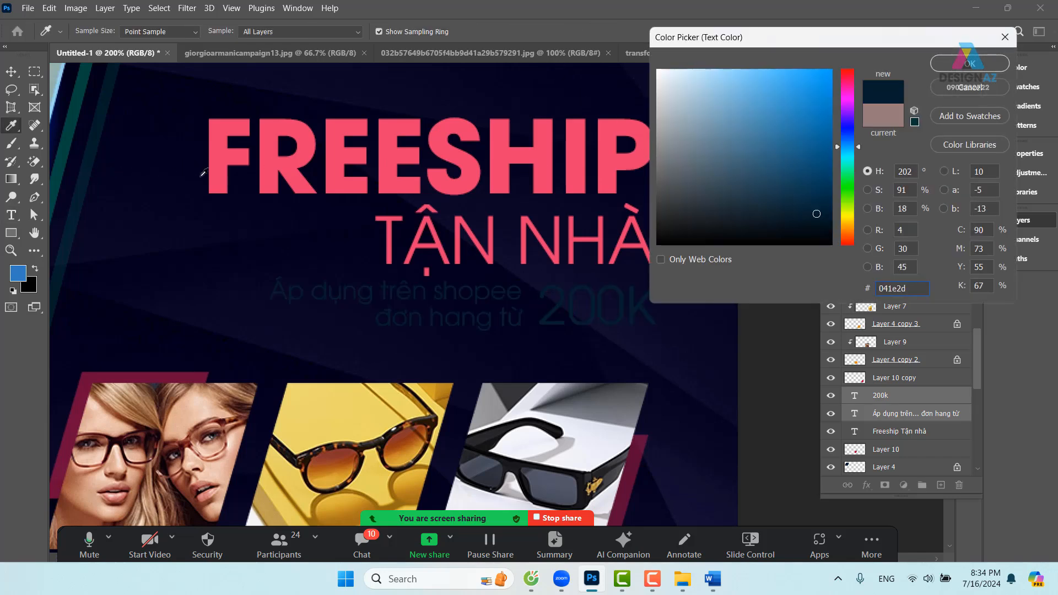
pyautogui.click(809, 187)
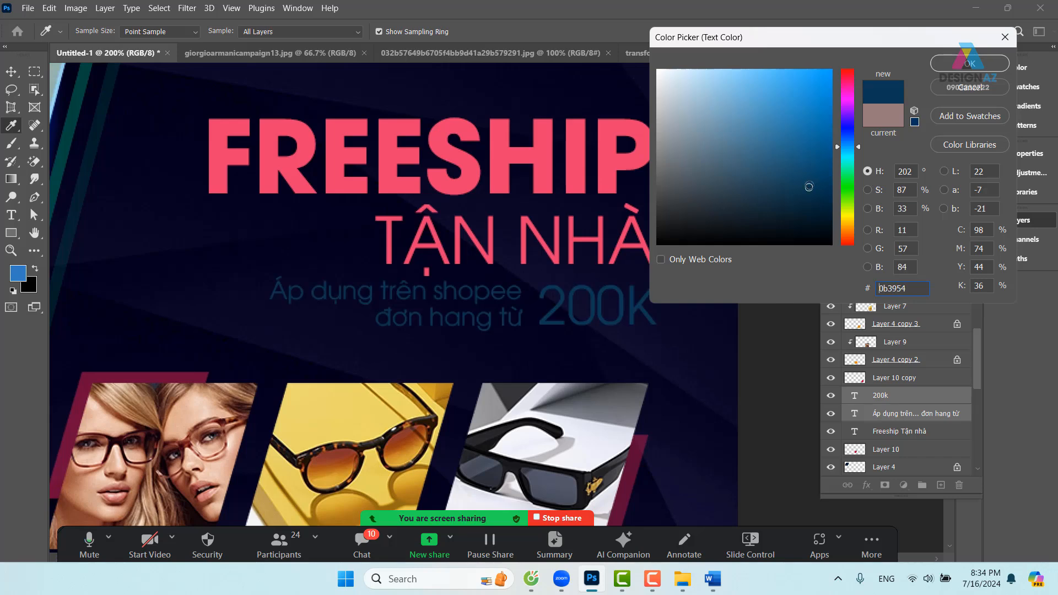
pyautogui.click(807, 174)
pyautogui.click(806, 164)
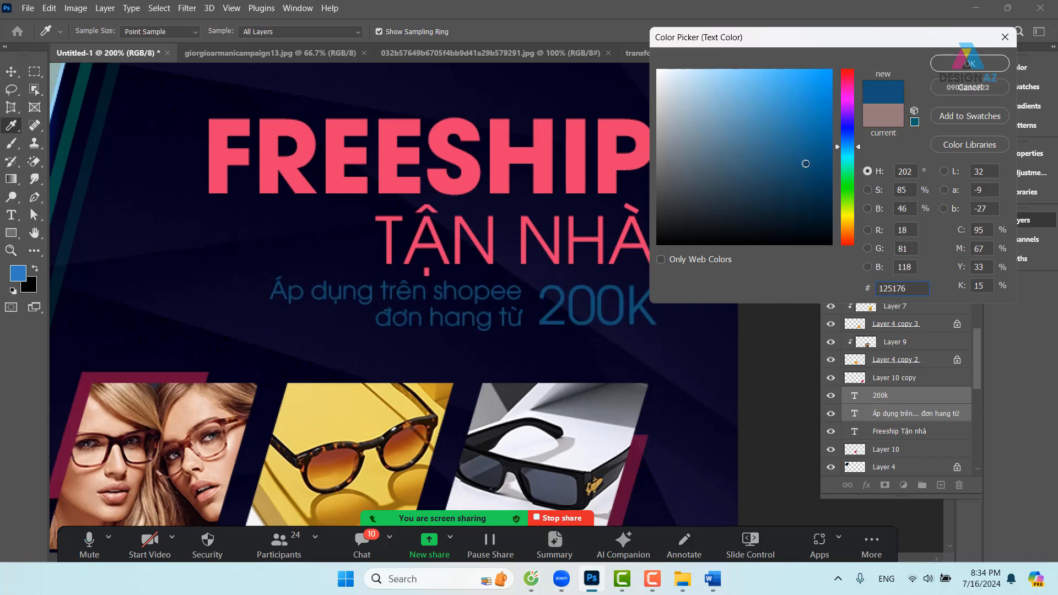
pyautogui.click(960, 65)
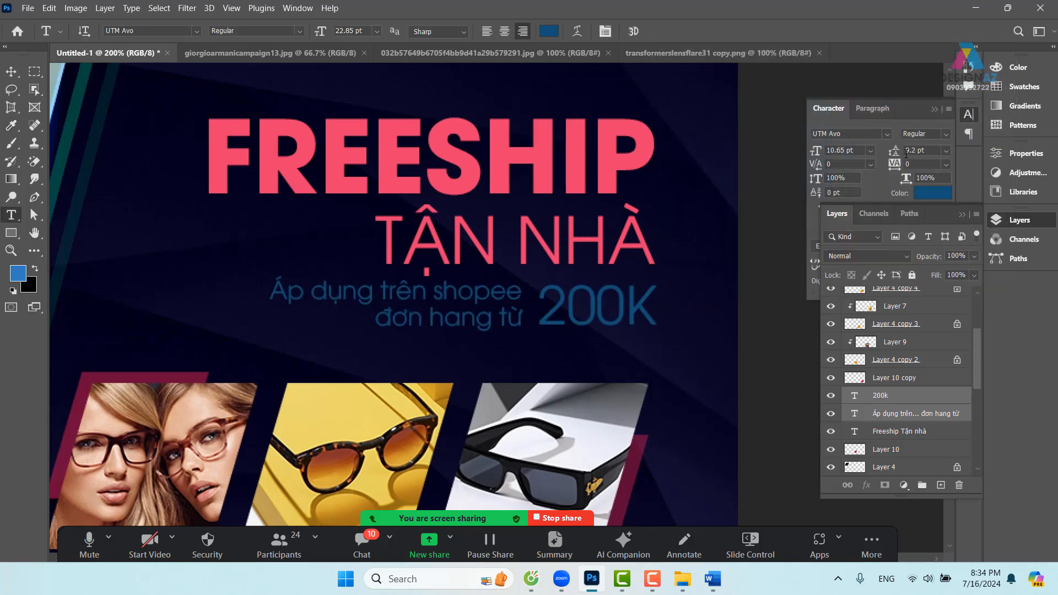
# Lock the transparency of the thin stripe beside the logo, layer "Layer 3 copy 3", fill it with the foreground blue and set its opacity to 30%.
pyautogui.hotkey('ctrl', '-')
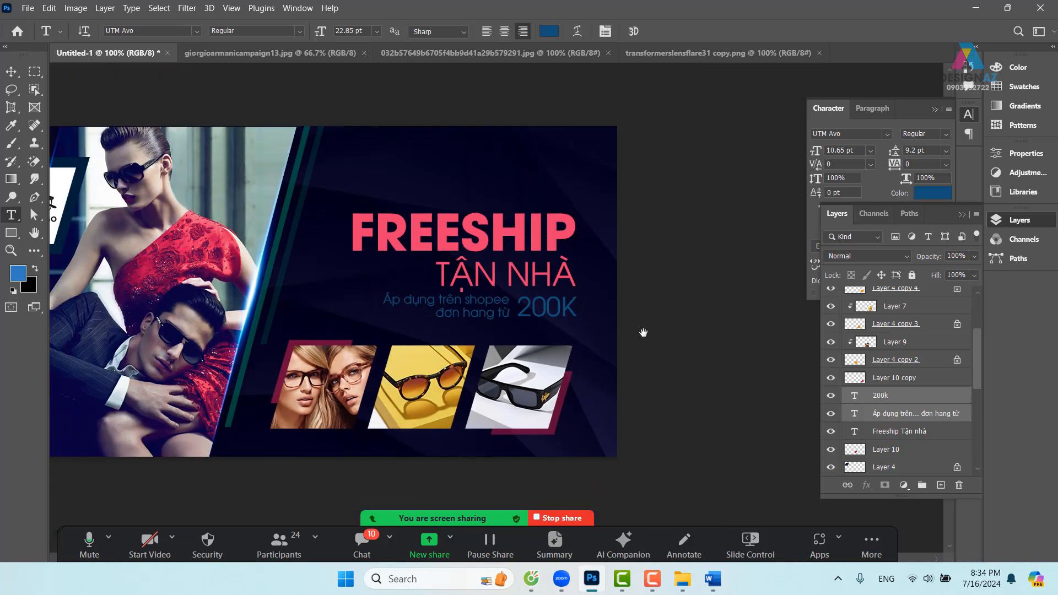
pyautogui.moveTo(513, 333); pyautogui.dragTo(659, 321)
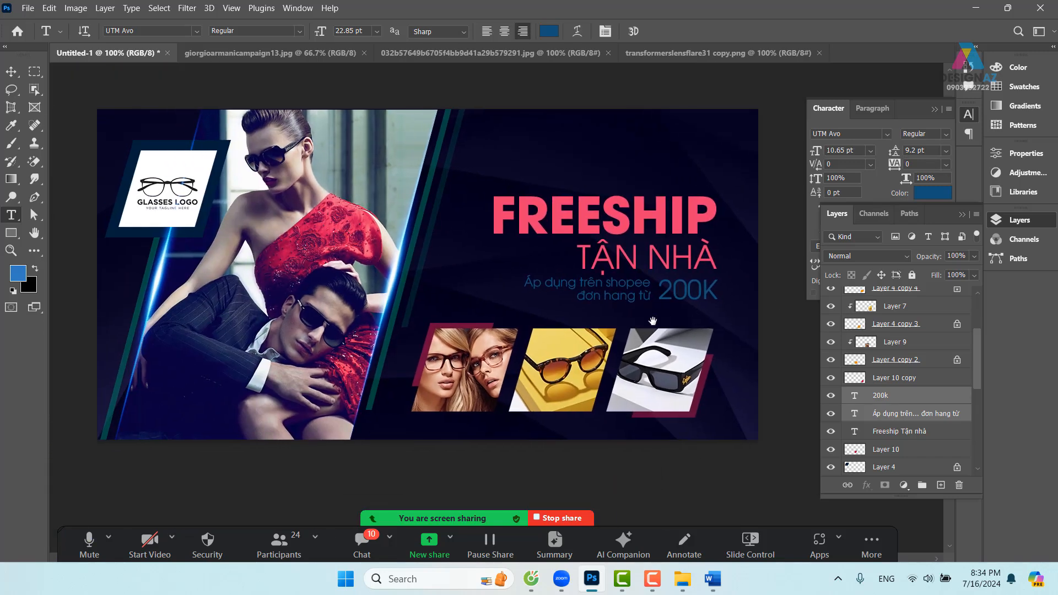
pyautogui.click(11, 71)
pyautogui.moveTo(246, 333); pyautogui.dragTo(267, 329)
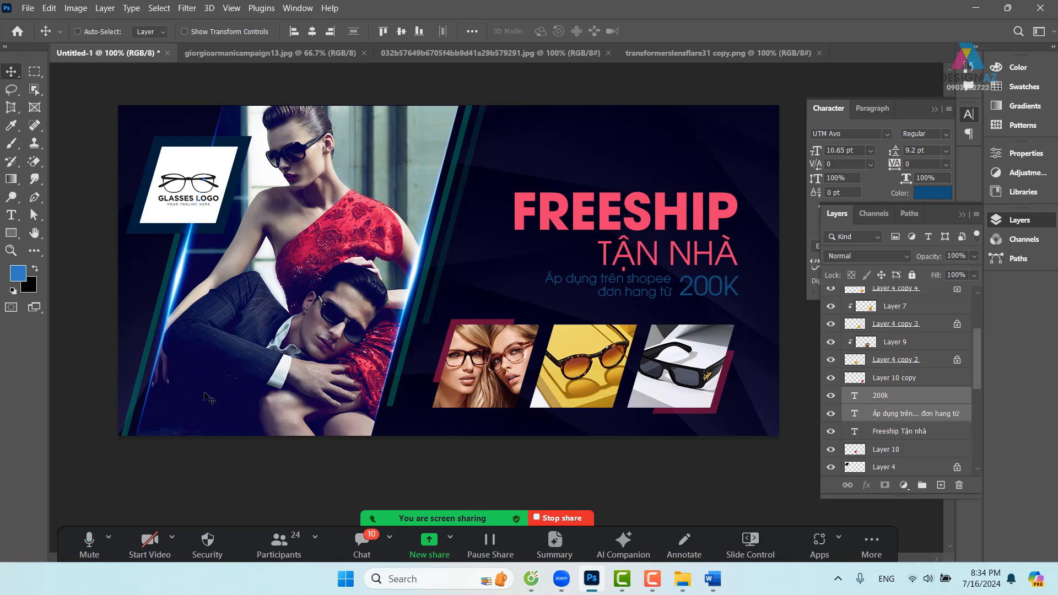
pyautogui.rightClick(146, 383)
pyautogui.click(152, 383)
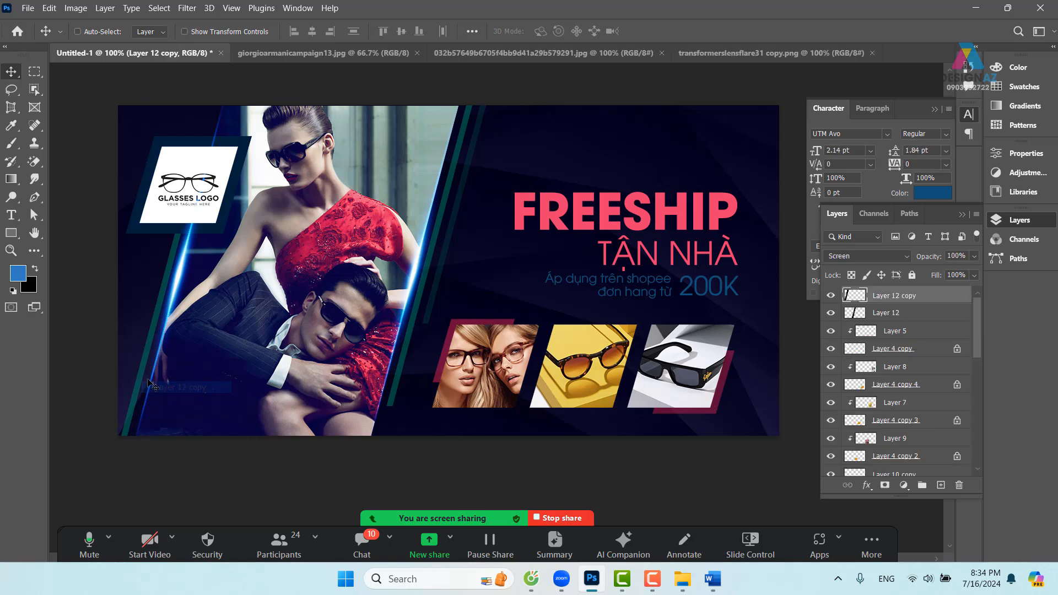
pyautogui.moveTo(140, 382)
pyautogui.mouseDown()
pyautogui.moveTo(131, 383)
pyautogui.moveTo(140, 383)
pyautogui.mouseUp()
pyautogui.rightClick(139, 394)
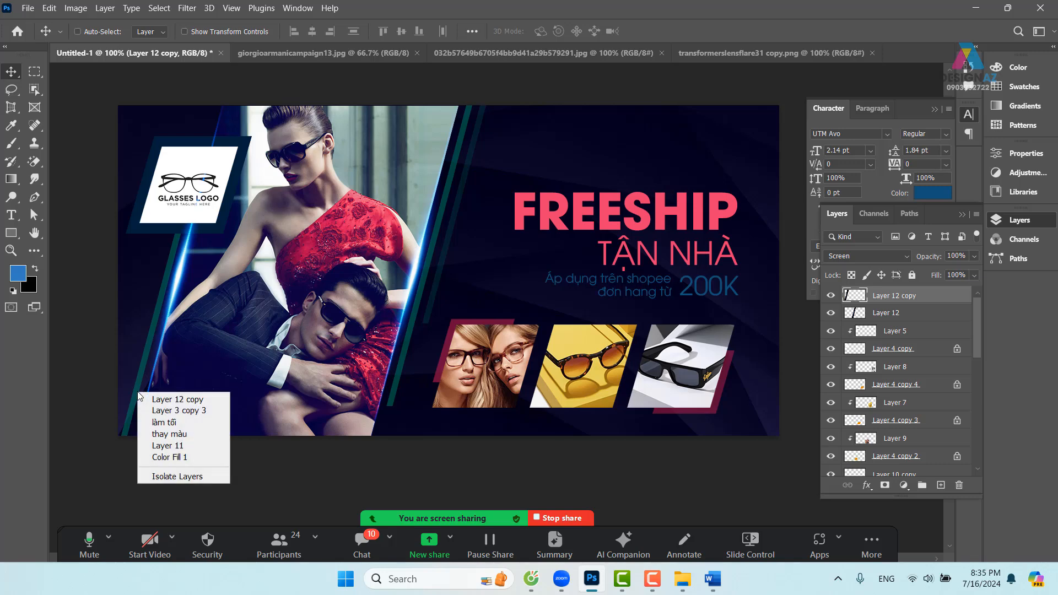
pyautogui.click(159, 411)
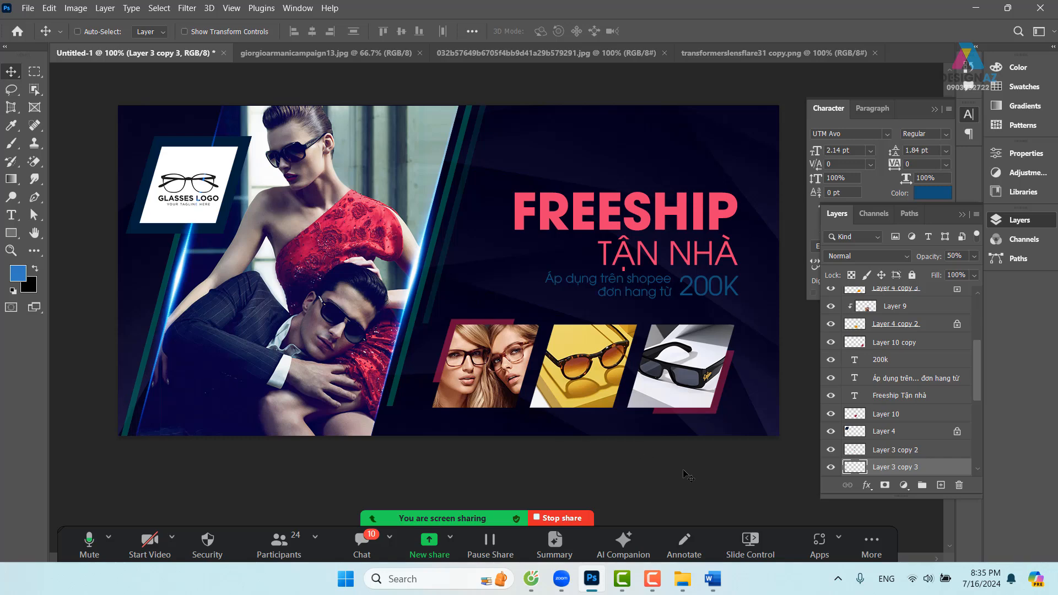
pyautogui.click(851, 275)
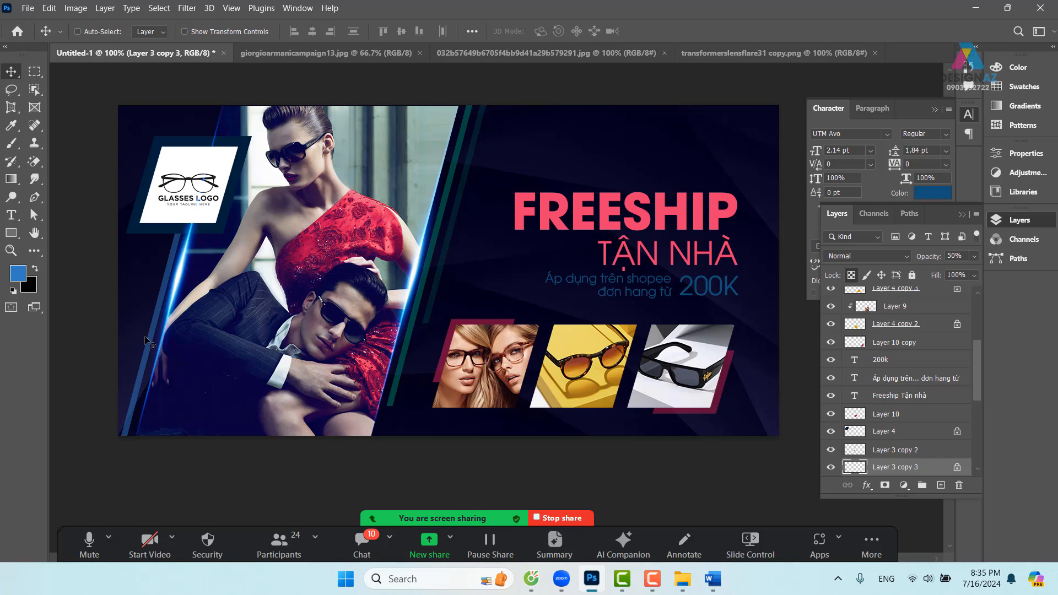
pyautogui.press('3')
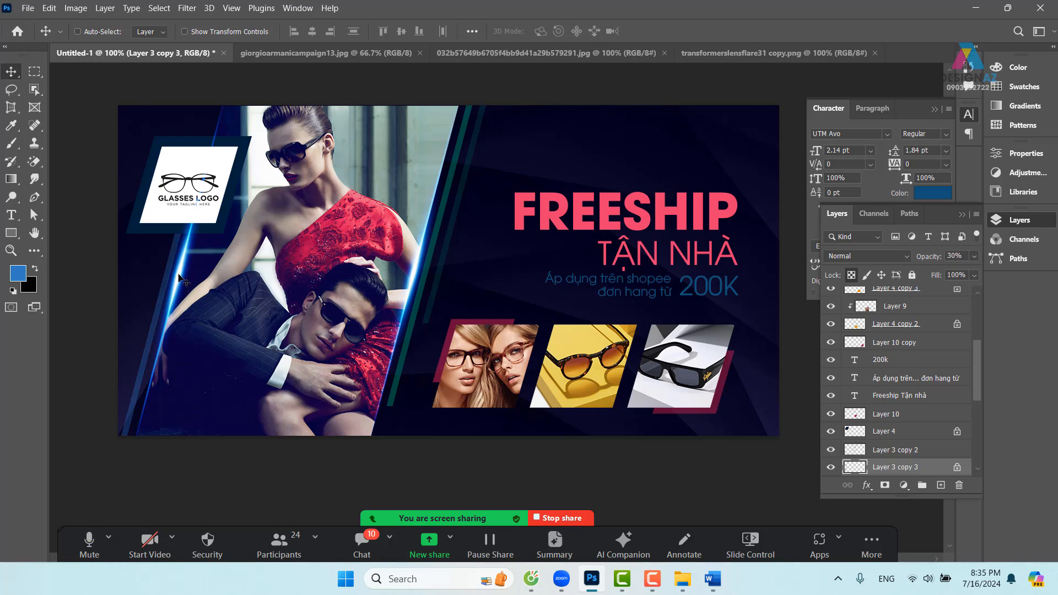
# Try the light flare along the photo's left edge, layer "Layer 12 copy", at 50% and 20% opacity, and restore it to 100%.
pyautogui.rightClick(194, 285)
pyautogui.click(217, 283)
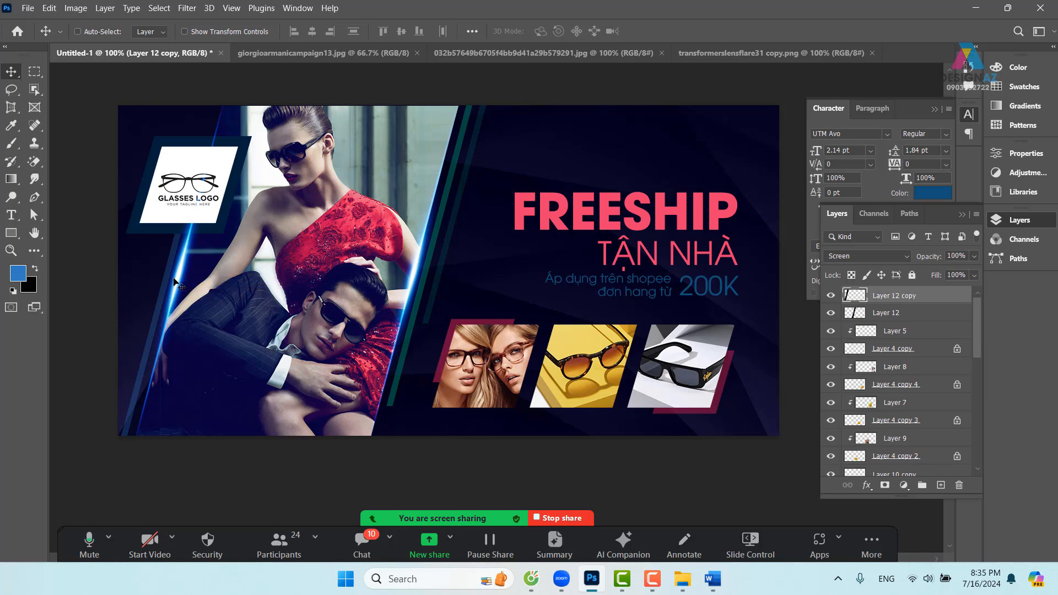
pyautogui.moveTo(178, 285)
pyautogui.mouseDown()
pyautogui.moveTo(358, 265)
pyautogui.moveTo(449, 198)
pyautogui.moveTo(457, 290)
pyautogui.moveTo(472, 308)
pyautogui.moveTo(194, 270)
pyautogui.moveTo(206, 284)
pyautogui.mouseUp()
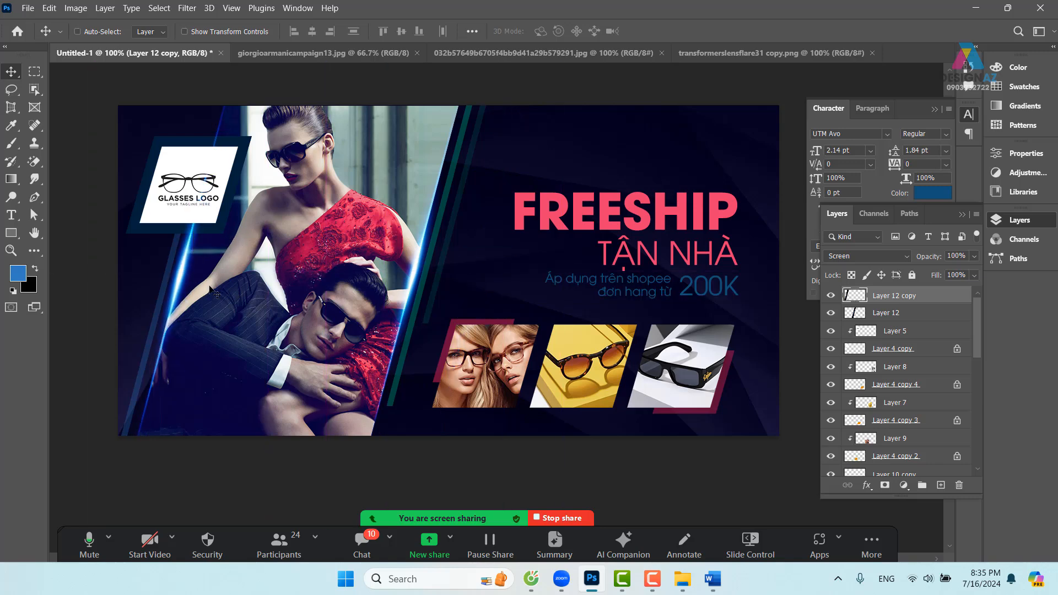
pyautogui.press('5')
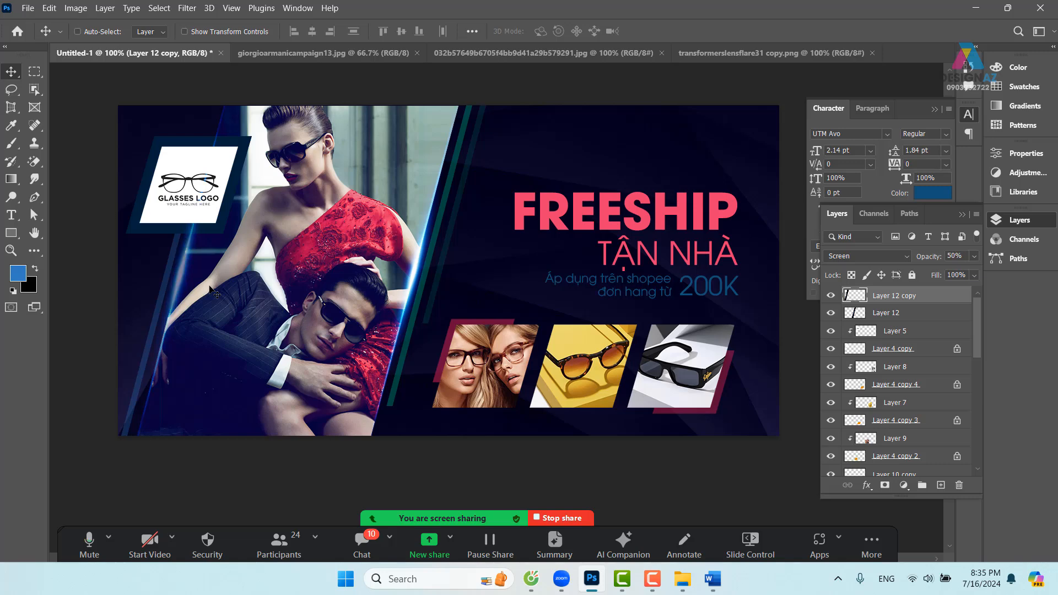
pyautogui.press('2')
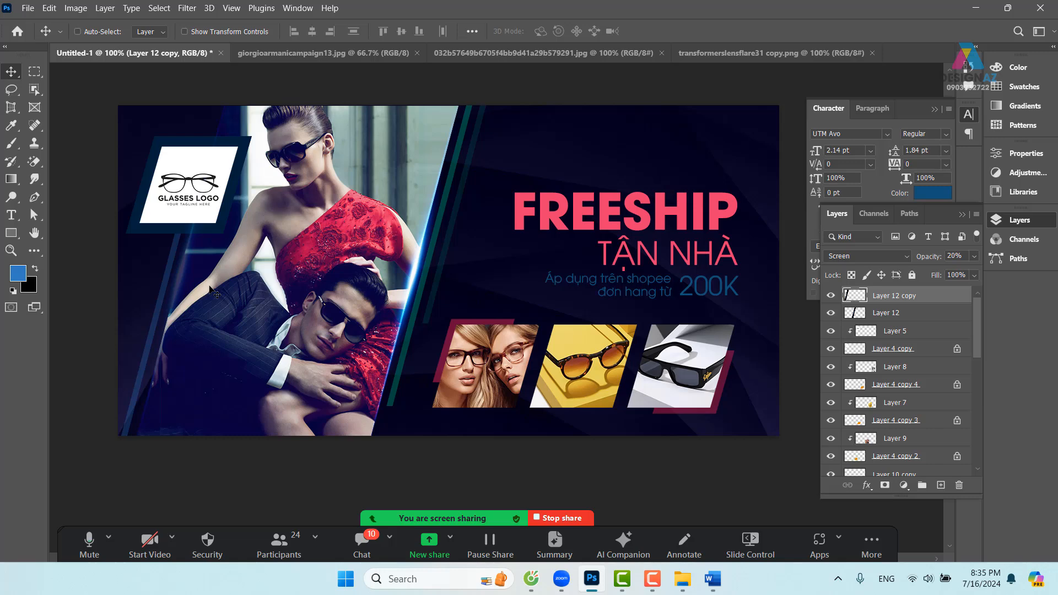
pyautogui.moveTo(165, 278); pyautogui.dragTo(181, 281)
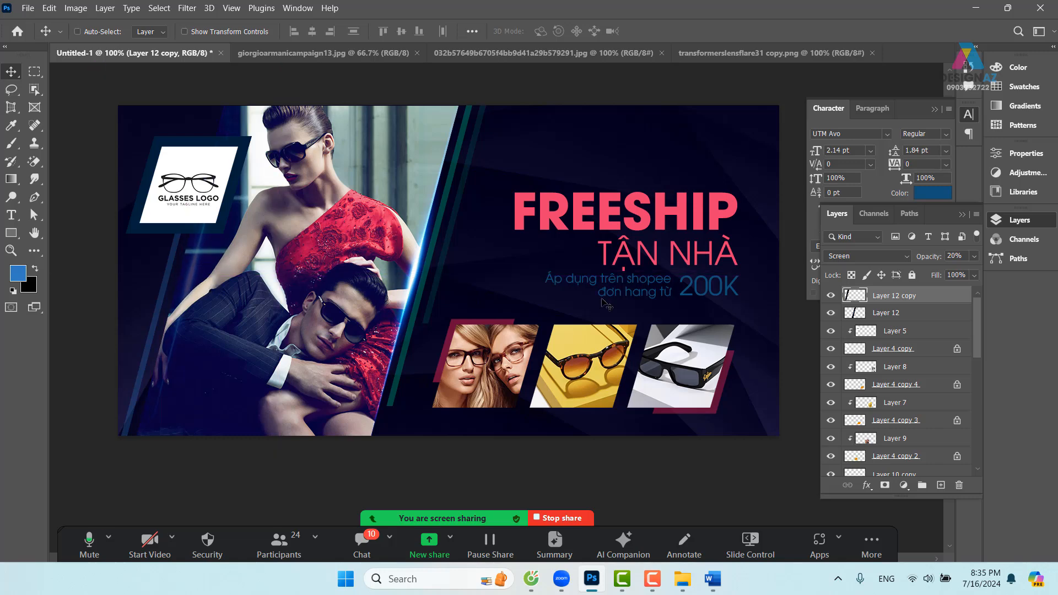
pyautogui.click(973, 257)
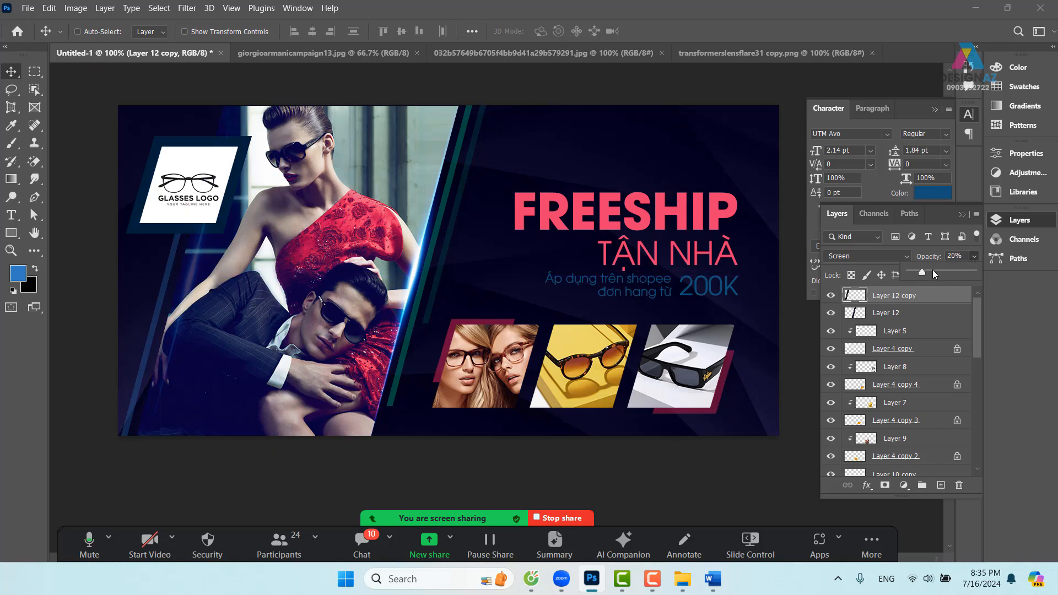
pyautogui.moveTo(928, 271); pyautogui.dragTo(1021, 267)
# Rotate the "Layer 12 copy" flare about 75.4° to horizontal, place it along the banner's lower edge, and duplicate it along the upper edge.
pyautogui.moveTo(185, 292); pyautogui.dragTo(436, 305)
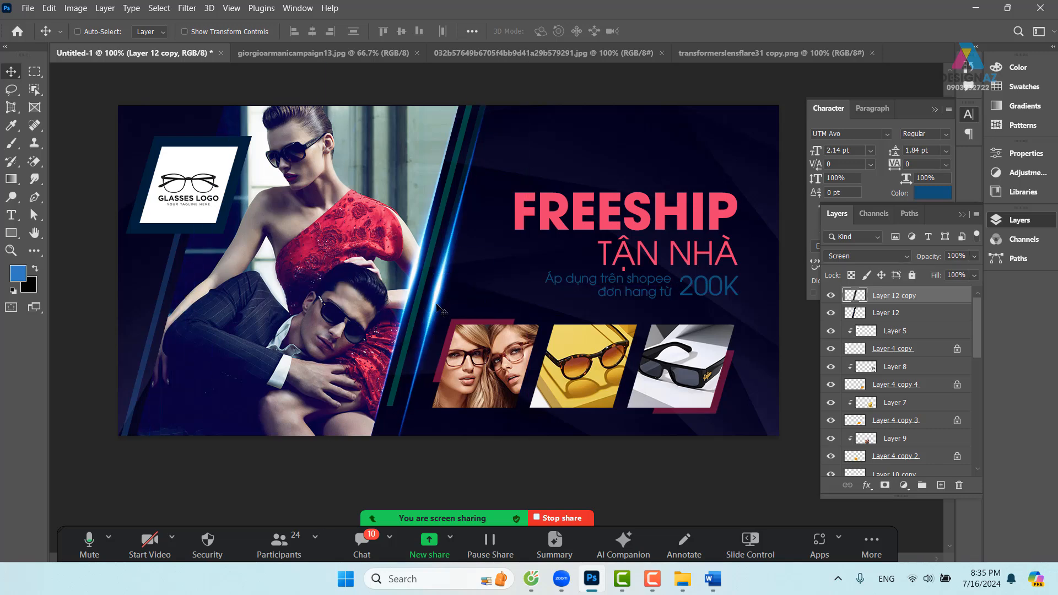
pyautogui.hotkey('ctrl', 't')
pyautogui.moveTo(567, 105)
pyautogui.mouseDown()
pyautogui.moveTo(620, 162)
pyautogui.moveTo(669, 320)
pyautogui.moveTo(655, 374)
pyautogui.mouseUp()
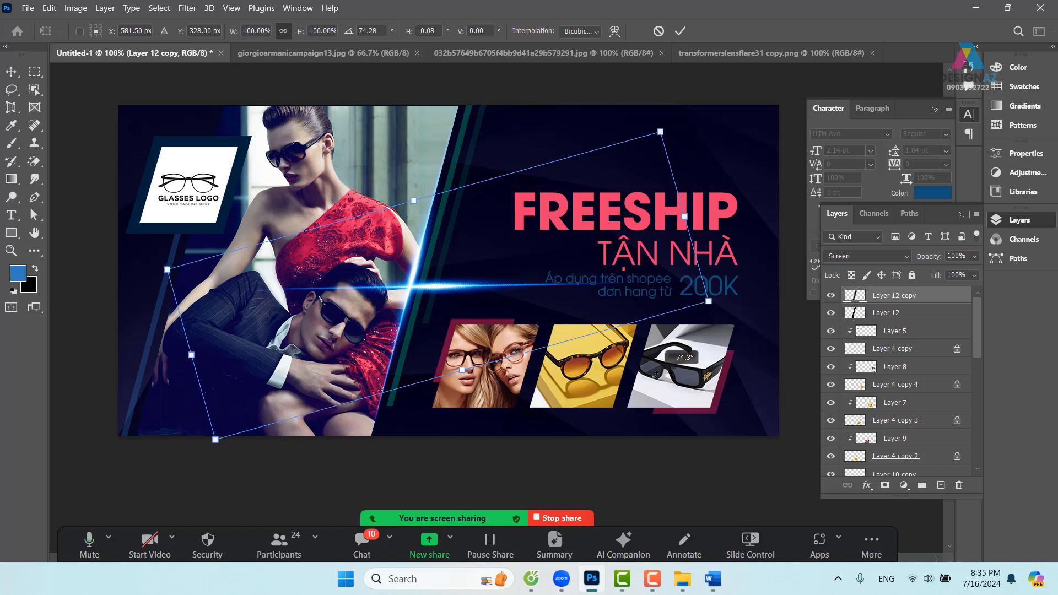
pyautogui.moveTo(458, 329)
pyautogui.mouseDown()
pyautogui.moveTo(420, 450)
pyautogui.moveTo(449, 479)
pyautogui.mouseUp()
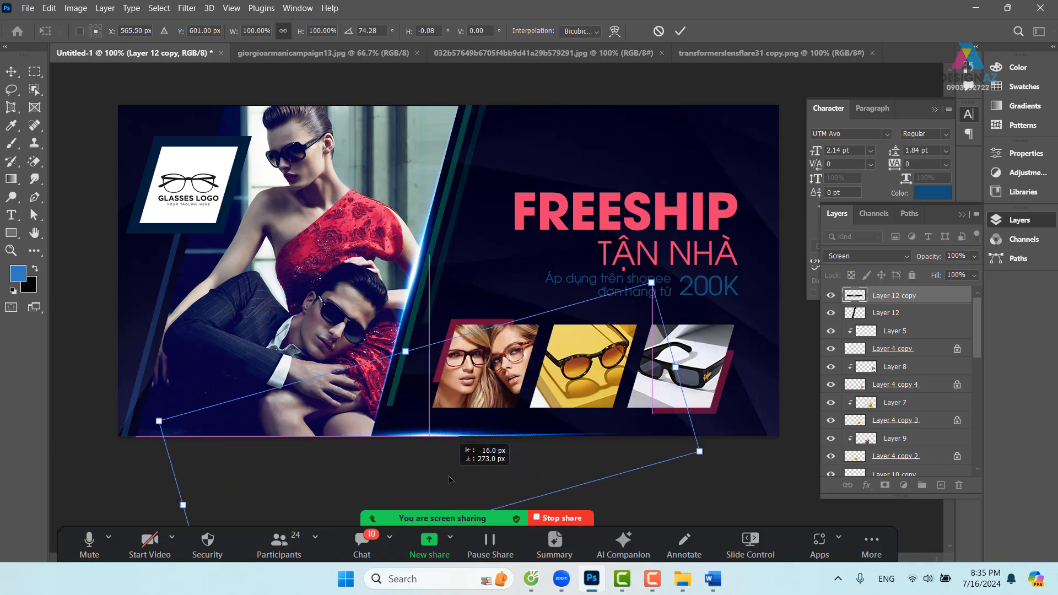
pyautogui.moveTo(711, 247); pyautogui.dragTo(716, 248)
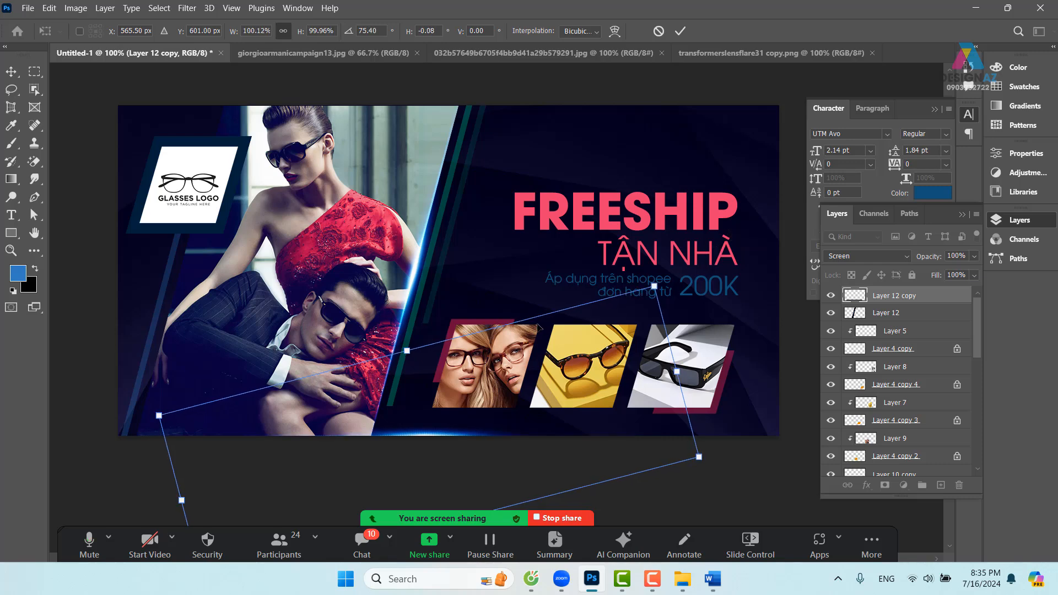
pyautogui.moveTo(537, 327); pyautogui.dragTo(541, 327)
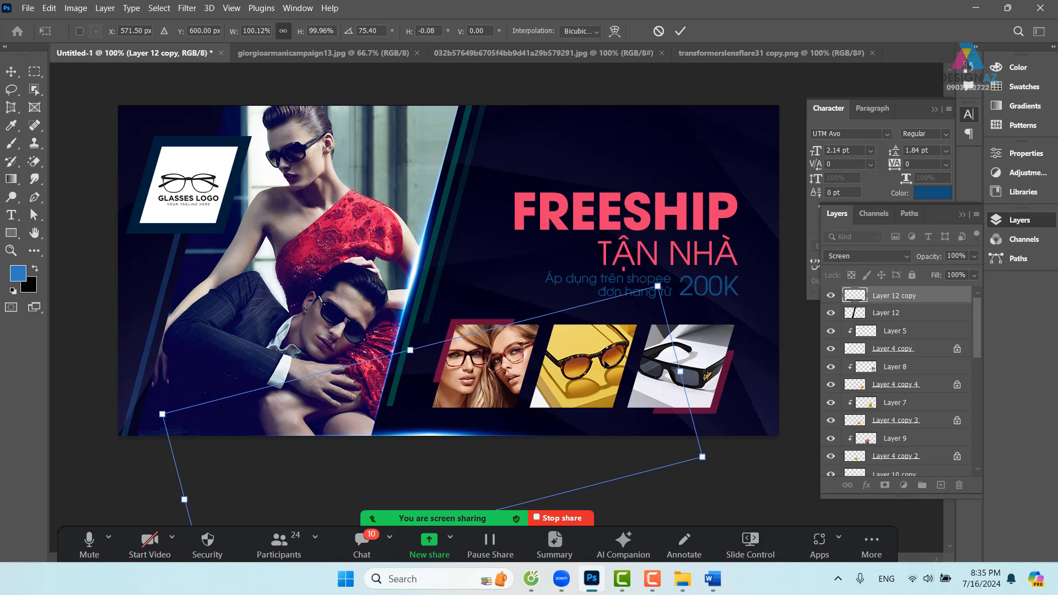
pyautogui.press('Up')
pyautogui.press('Return')
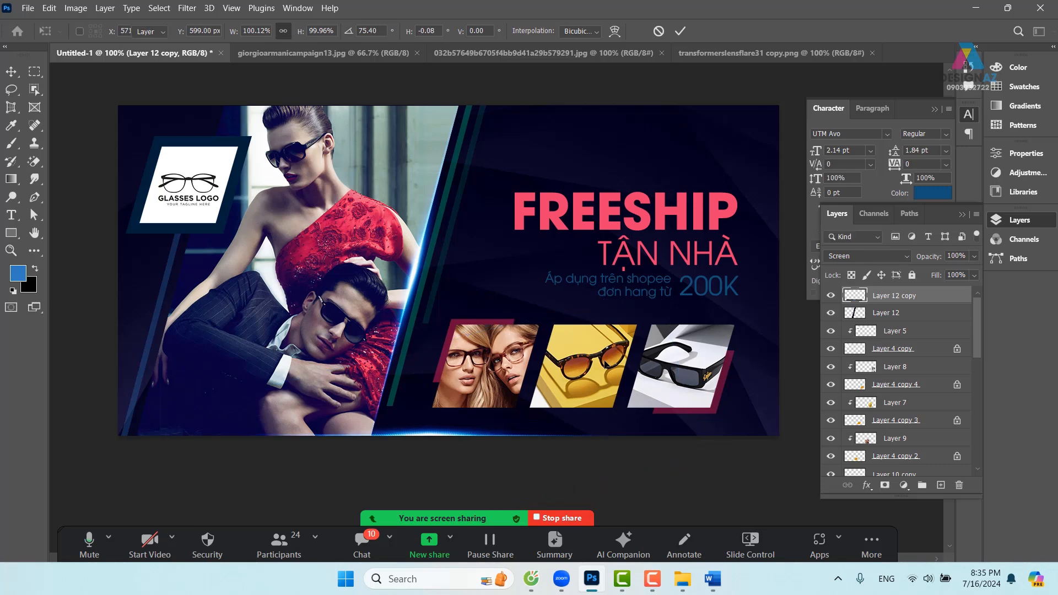
pyautogui.moveTo(452, 387); pyautogui.dragTo(489, 91)
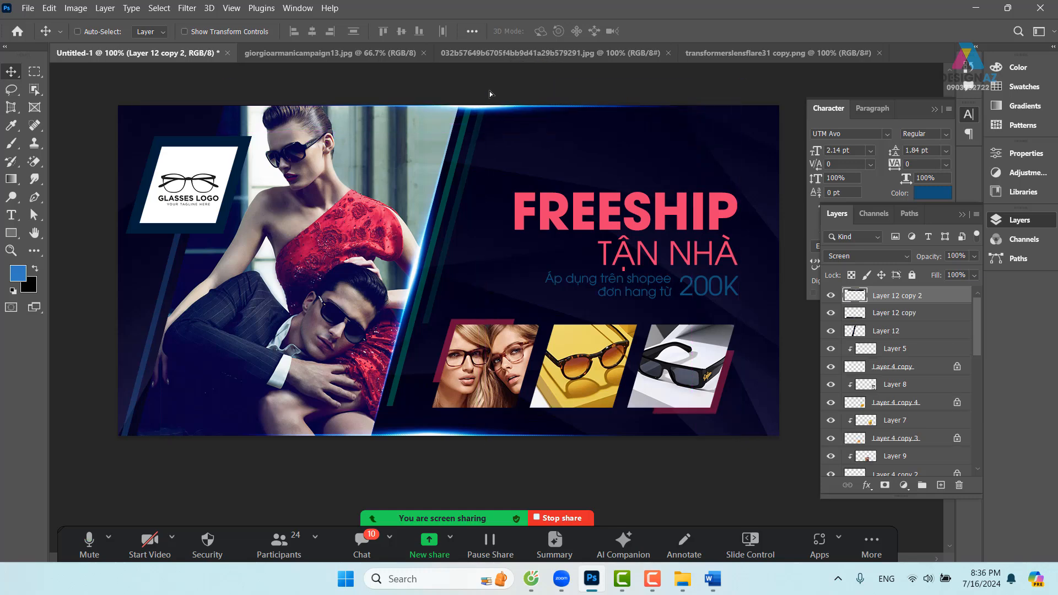
# Hide the diagonal light flare between the photo and the text area, layer "Layer 12", keeping its original position.
pyautogui.rightClick(415, 271)
pyautogui.click(433, 280)
pyautogui.moveTo(395, 274); pyautogui.dragTo(352, 274)
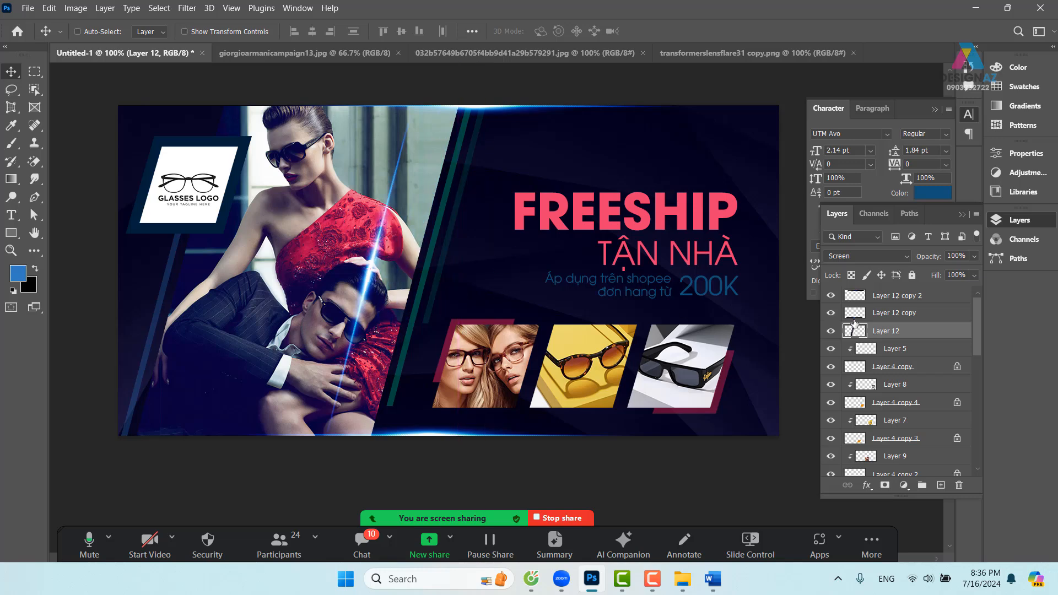
pyautogui.hotkey('ctrl', 'z')
pyautogui.click(832, 332)
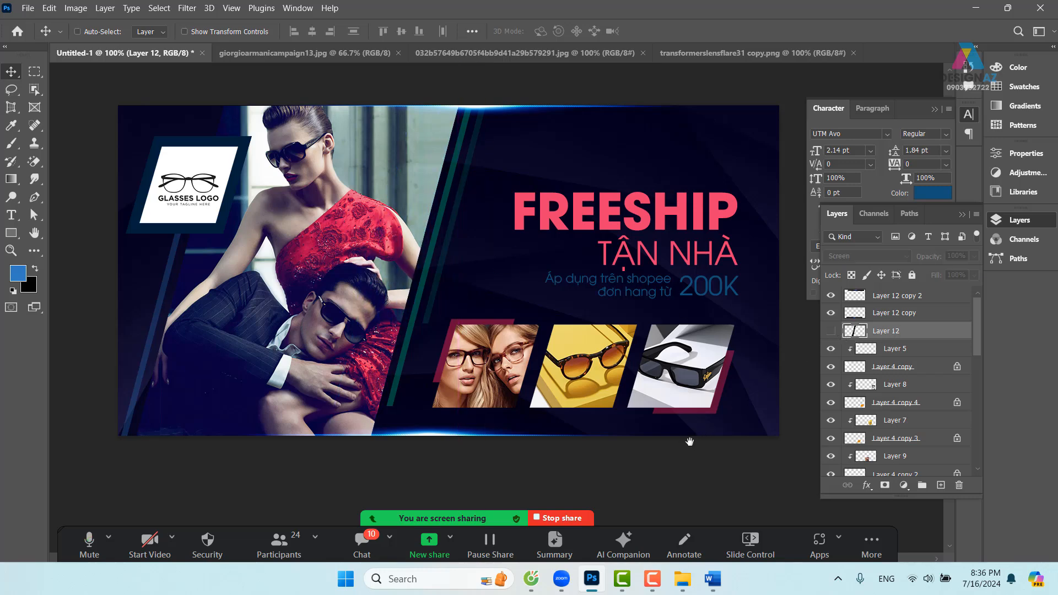
# Load the lettering of the "Freeship Tận nhà" text layer as a selection.
pyautogui.moveTo(690, 442); pyautogui.dragTo(665, 445)
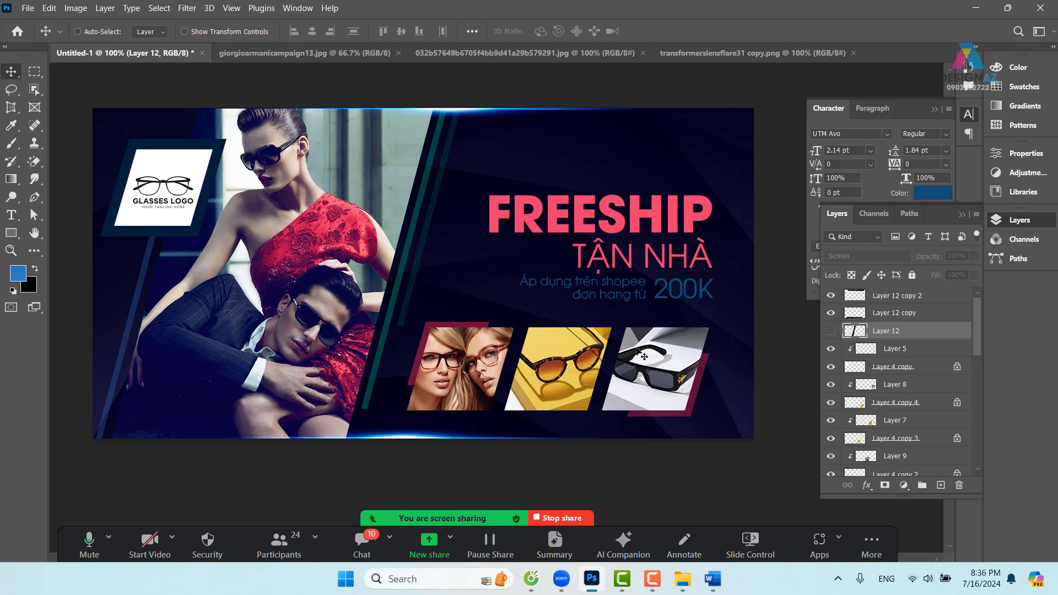
pyautogui.hotkey('ctrl', '+')
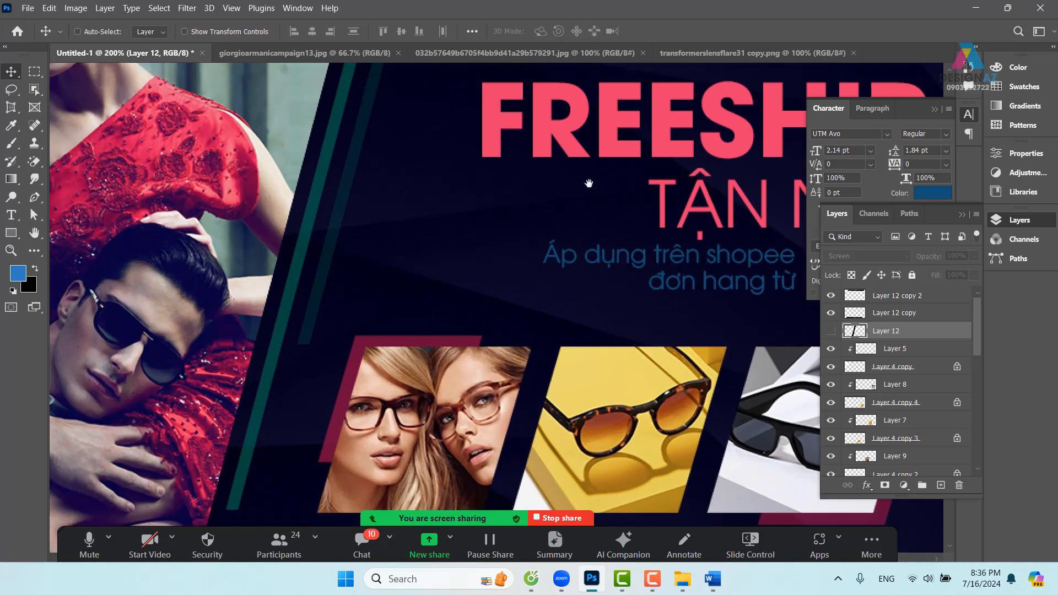
pyautogui.moveTo(584, 177); pyautogui.dragTo(352, 283)
pyautogui.rightClick(518, 242)
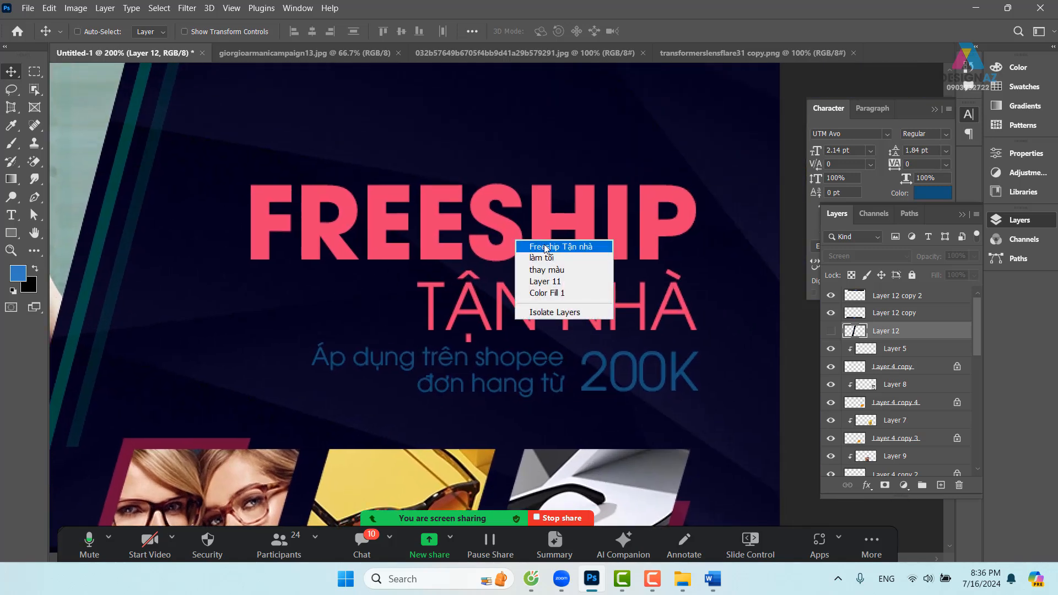
pyautogui.click(544, 247)
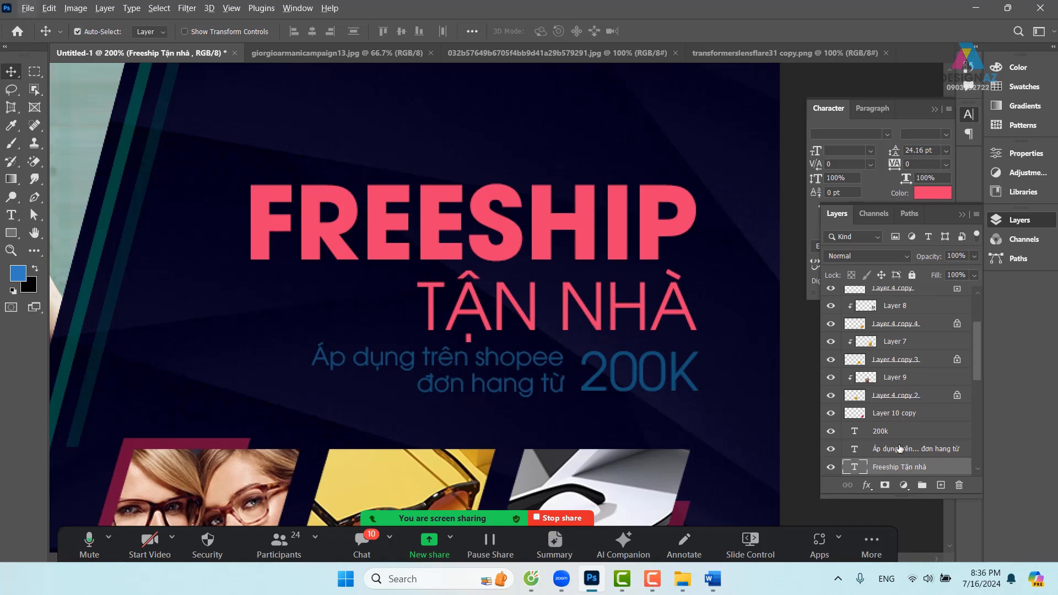
pyautogui.press('ctrl')
pyautogui.keyDown('ctrl'); pyautogui.click(857, 471); pyautogui.keyUp('ctrl')
pyautogui.keyDown('ctrl'); pyautogui.click(856, 472); pyautogui.keyUp('ctrl')
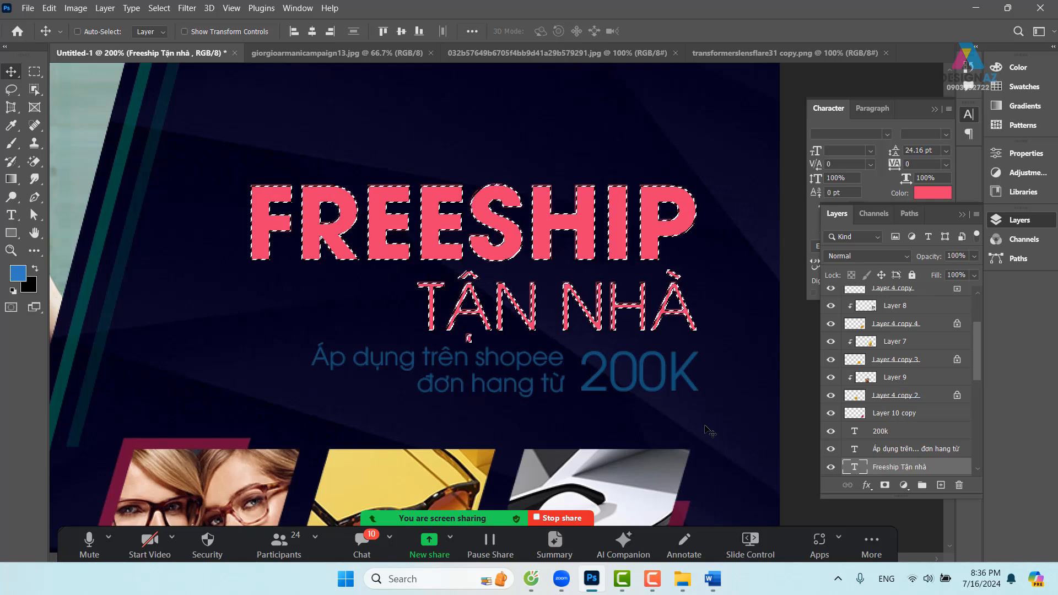
# Fill the lettering selection on a new layer with pink eb3c6d sampled from "FREESHIP", and reset the foreground and background colors to default.
pyautogui.click(940, 485)
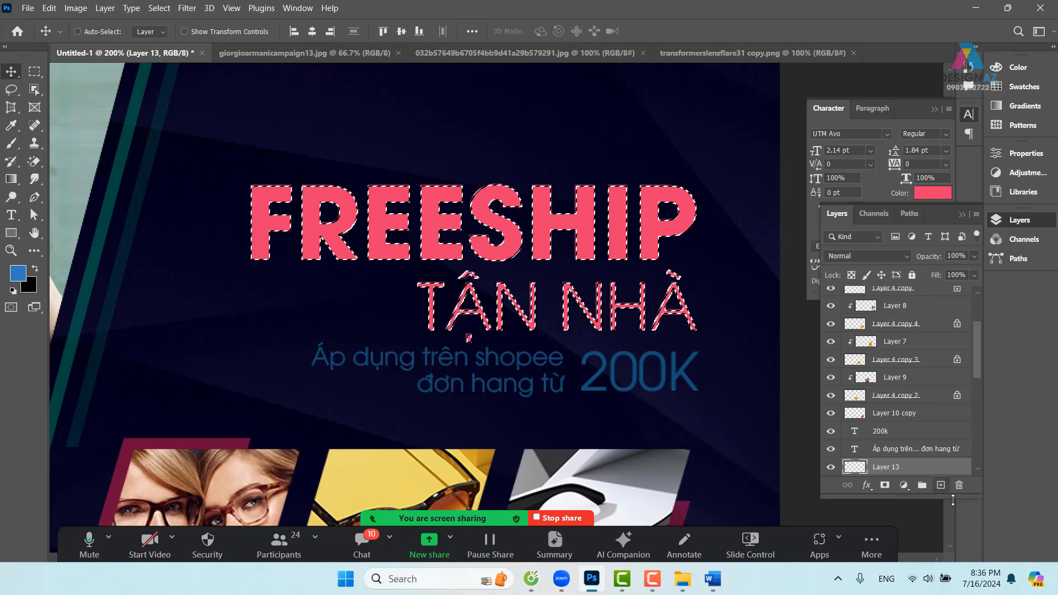
pyautogui.click(18, 272)
pyautogui.click(269, 193)
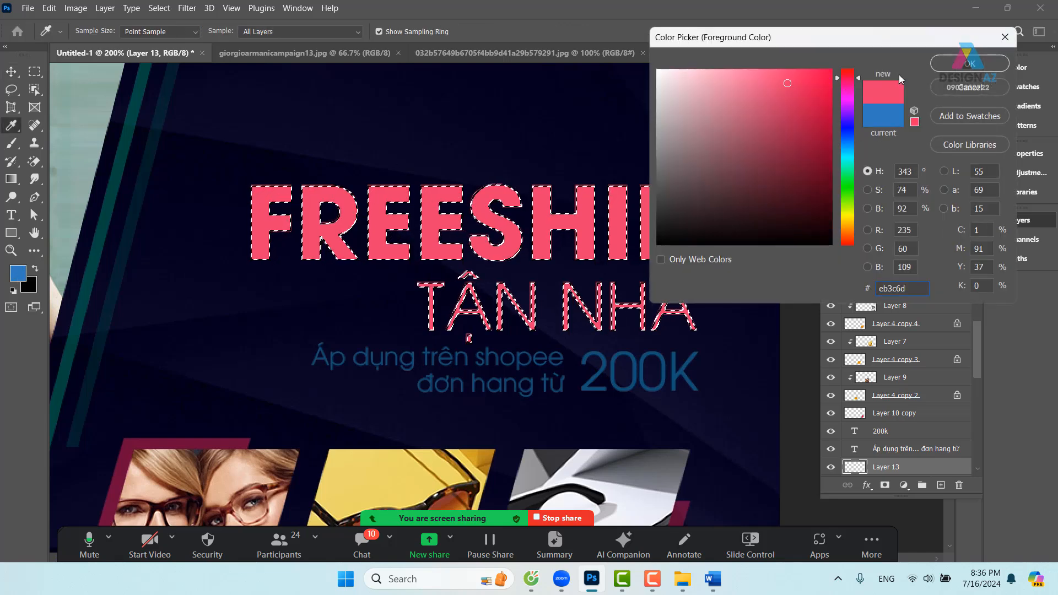
pyautogui.click(970, 63)
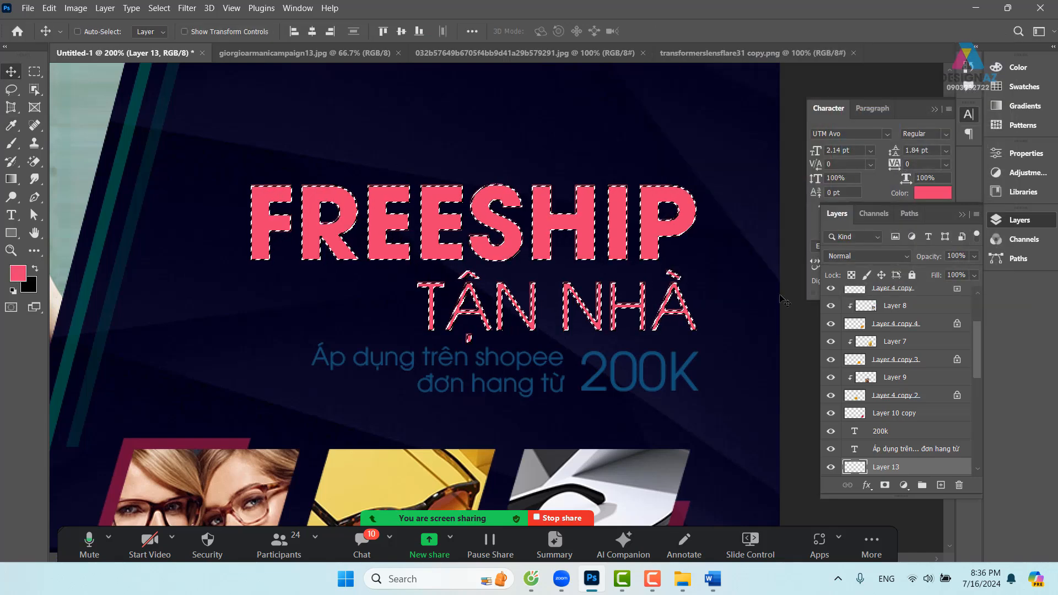
pyautogui.press('d')
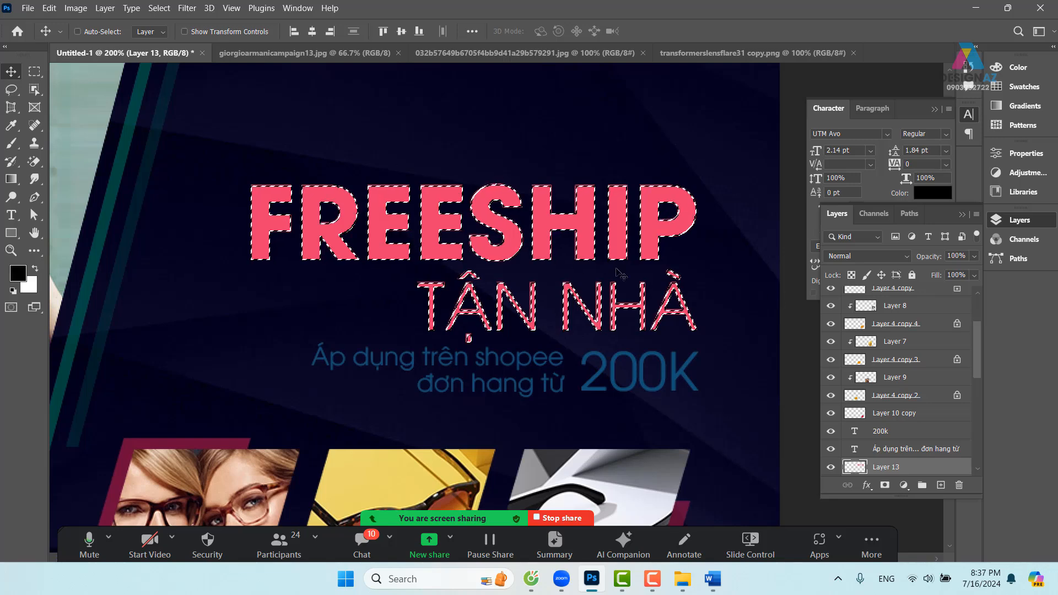
# Deselect and move the pink-filled heading copy, layer "Layer 13", upward so it is offset from the original text.
pyautogui.moveTo(428, 243); pyautogui.dragTo(294, 169)
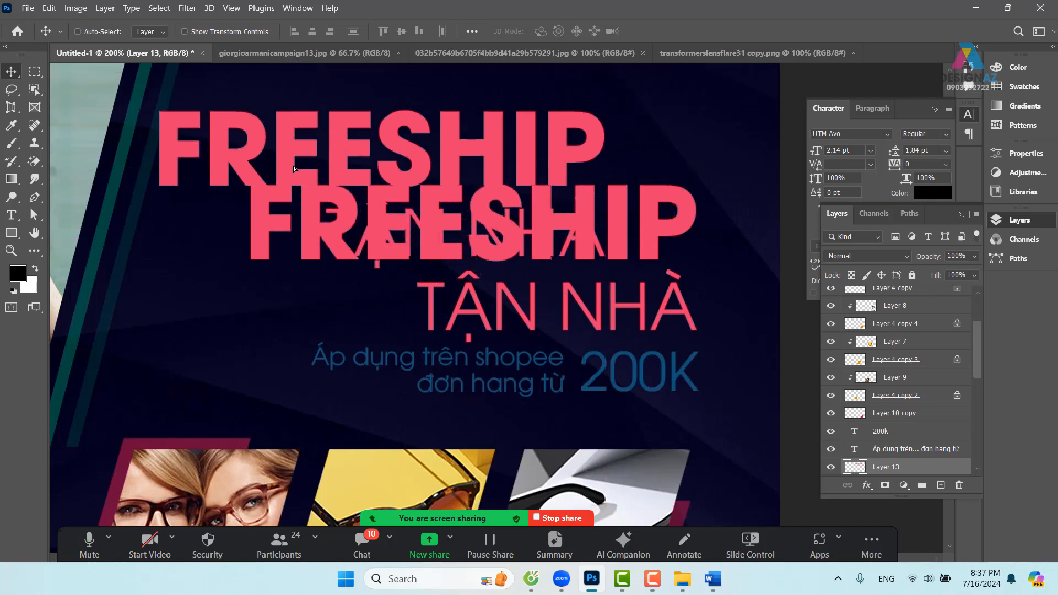
pyautogui.hotkey('ctrl', 'z')
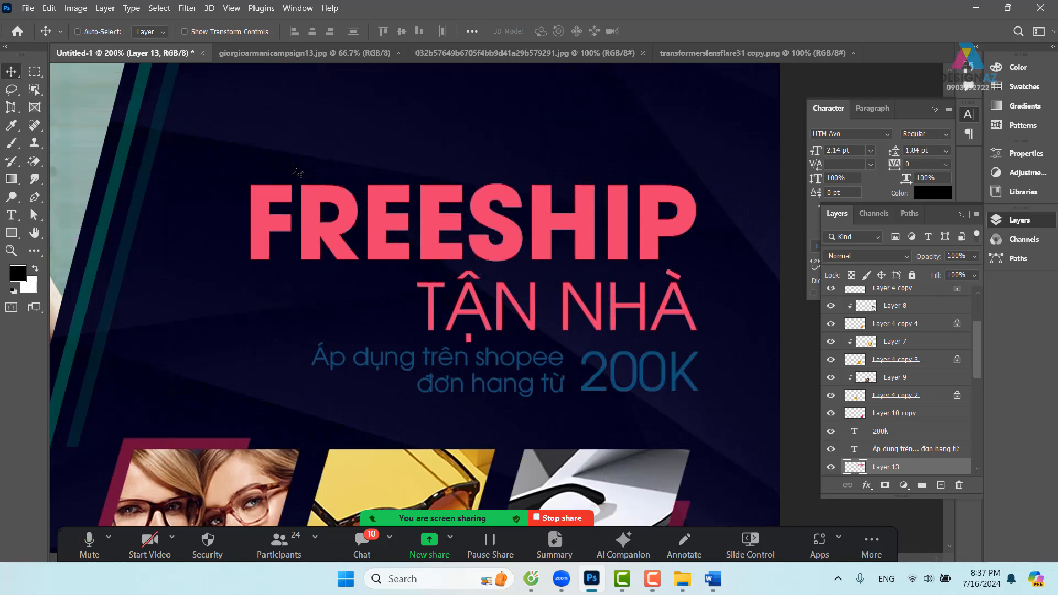
pyautogui.moveTo(385, 243); pyautogui.dragTo(362, 160)
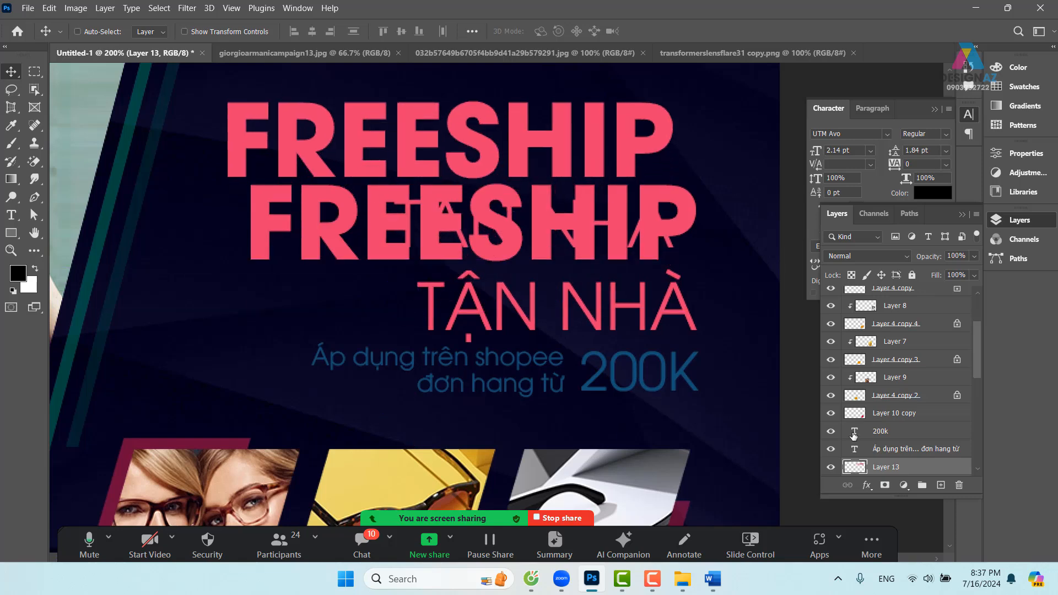
# Load the pink heading copy "Layer 13" as a selection, shift it slightly down and right, delete the selected pixels and deselect.
pyautogui.keyDown('ctrl'); pyautogui.click(857, 468); pyautogui.keyUp('ctrl')
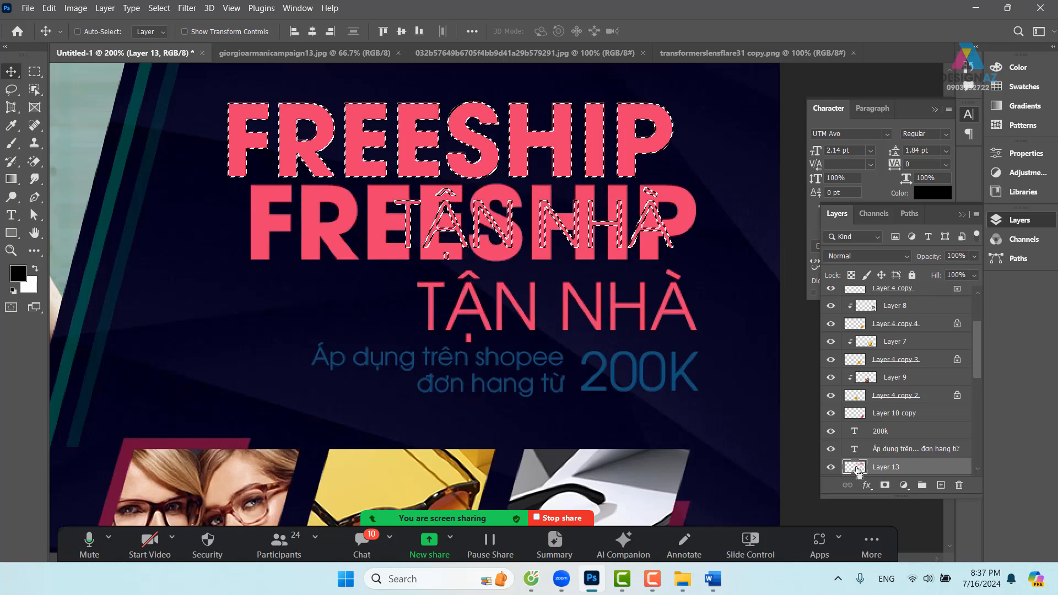
pyautogui.press('m')
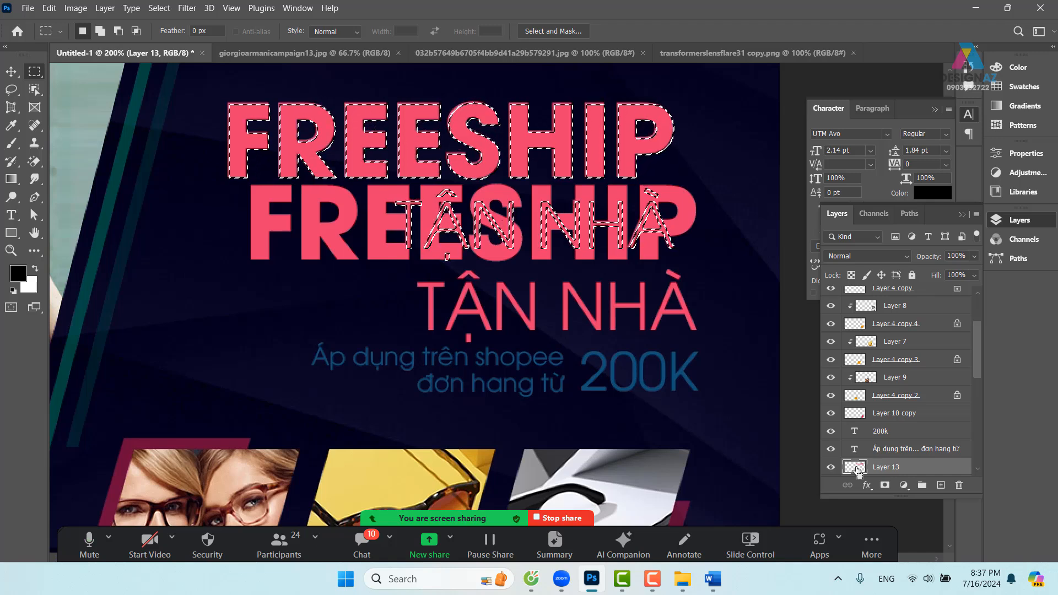
pyautogui.hotkey('ctrl', '=')
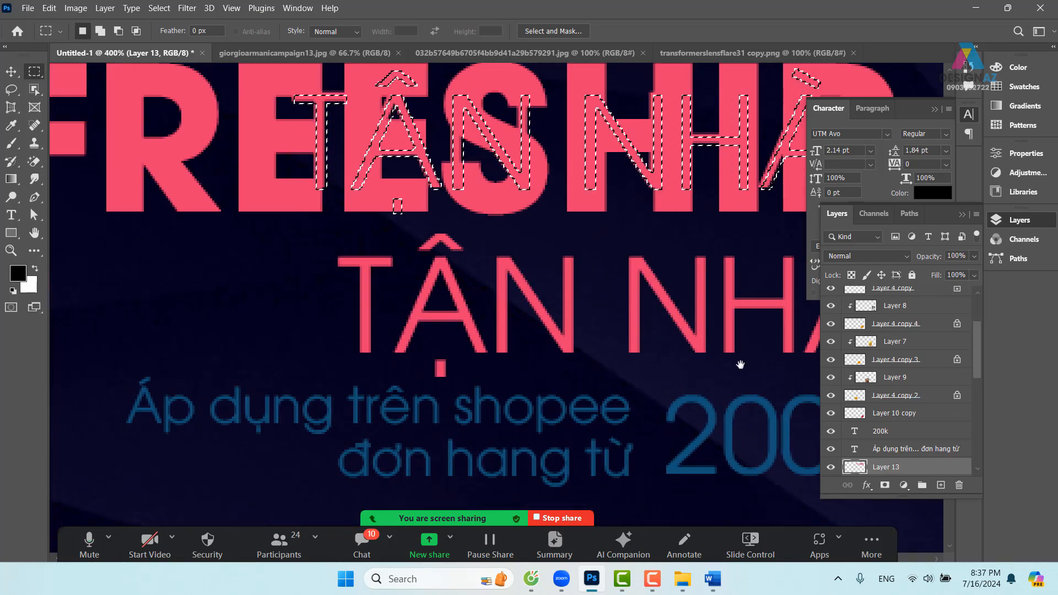
pyautogui.hotkey('ctrl', '=')
pyautogui.moveTo(385, 276); pyautogui.dragTo(574, 579)
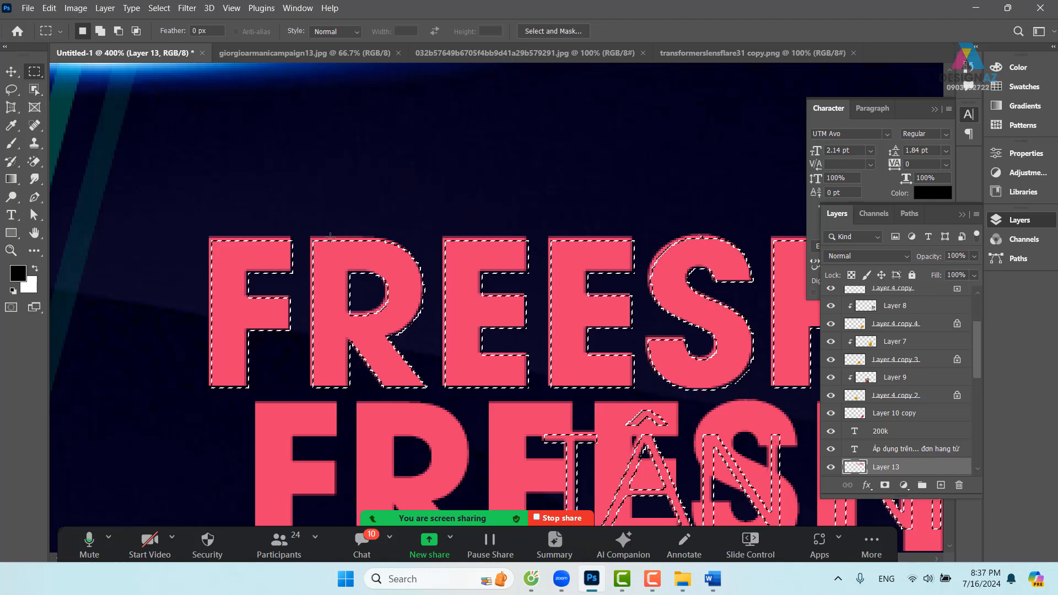
pyautogui.press('Delete')
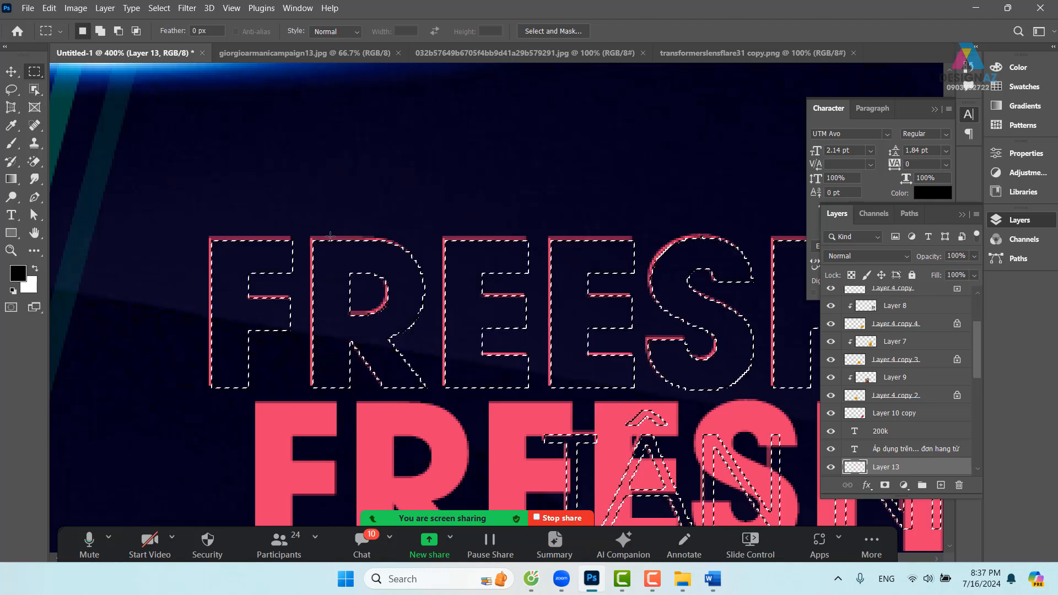
pyautogui.hotkey('ctrl', 'd')
pyautogui.press('v')
pyautogui.press('m')
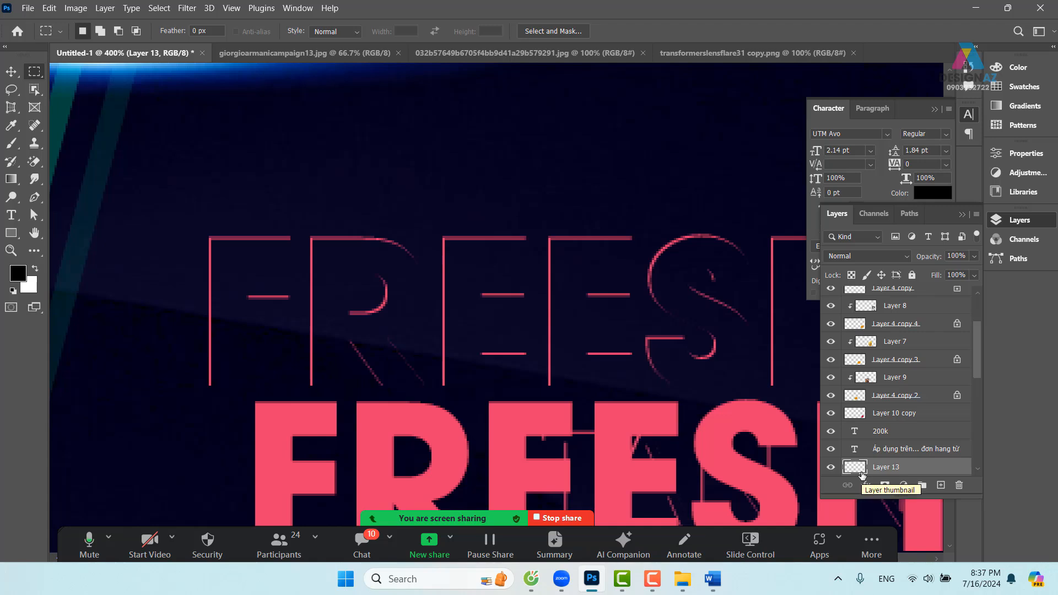
# Lock the transparent pixels of "Layer 13" and fill its thin letter edges with light pink ff91b0.
pyautogui.click(851, 275)
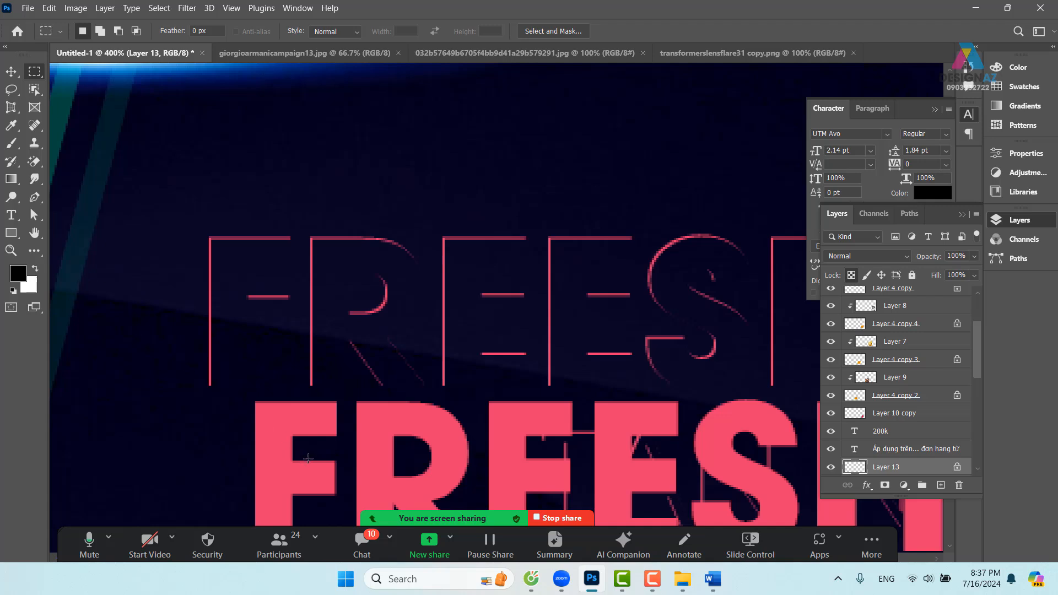
pyautogui.press('i')
pyautogui.click(279, 457)
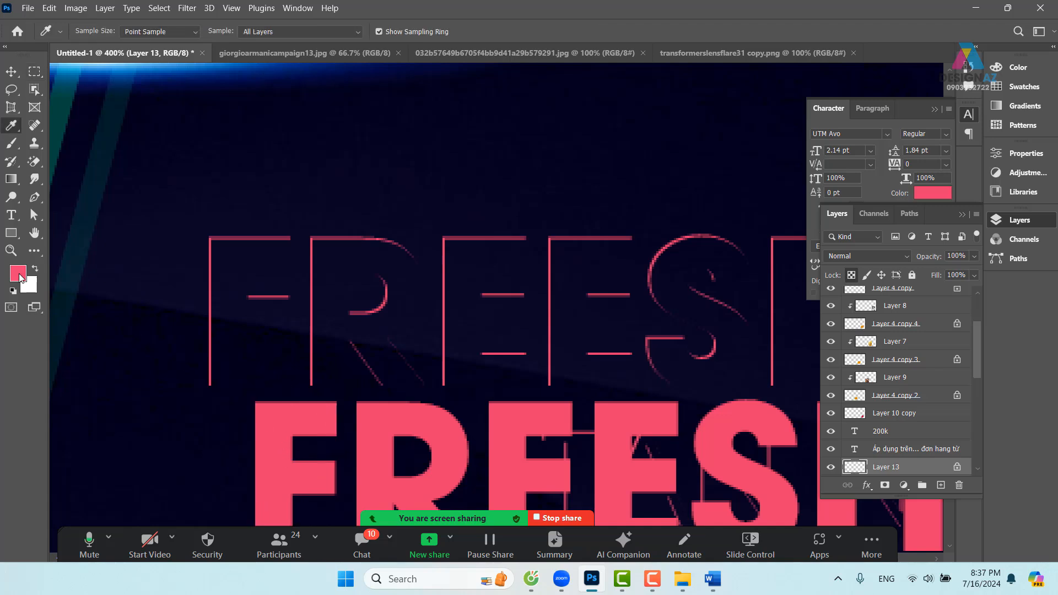
pyautogui.click(20, 274)
pyautogui.click(731, 67)
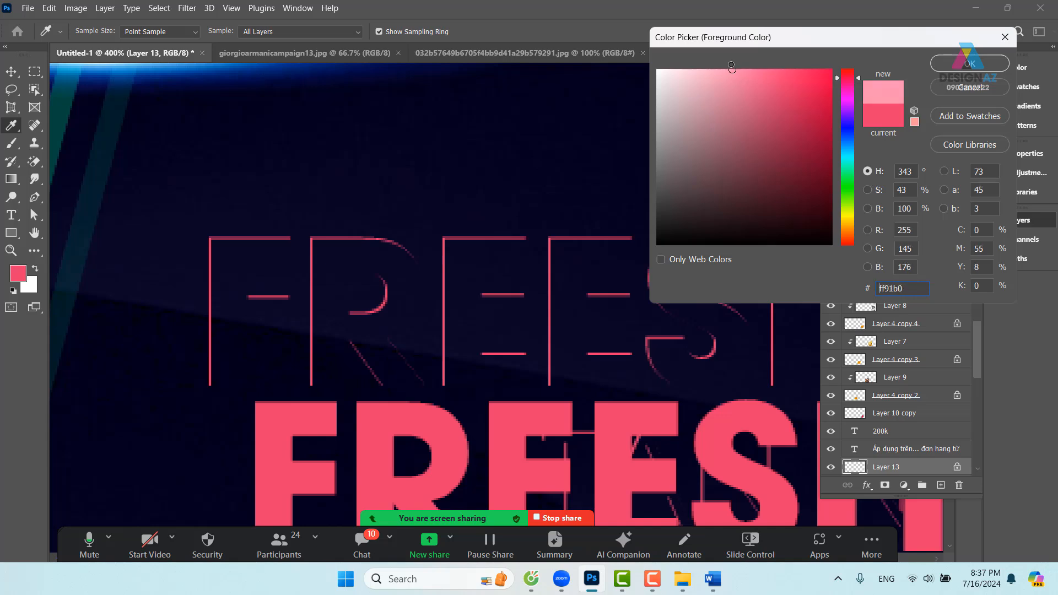
pyautogui.click(954, 63)
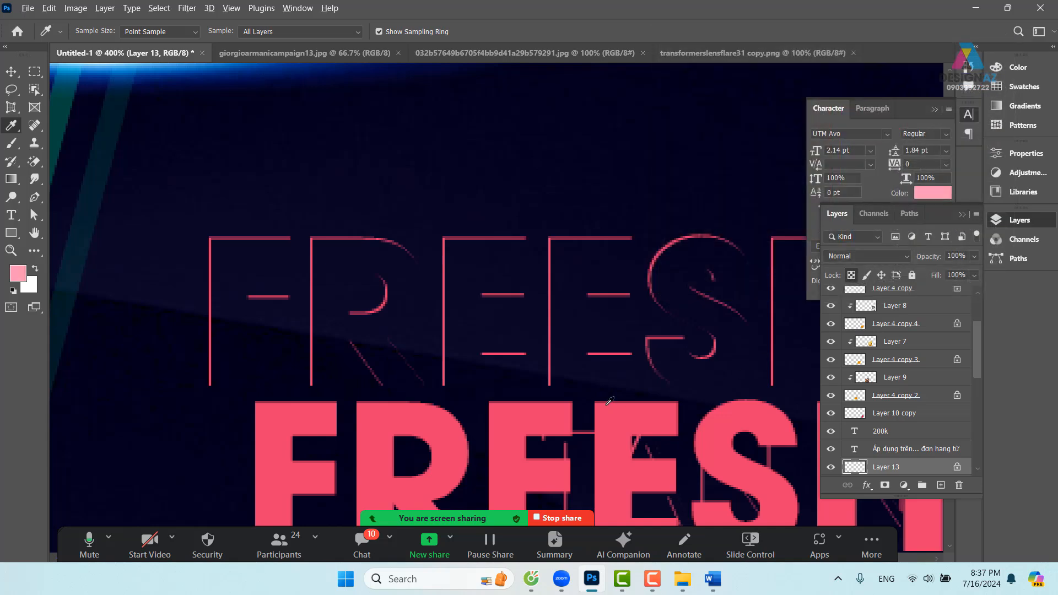
pyautogui.hotkey('alt', 'BackSpace')
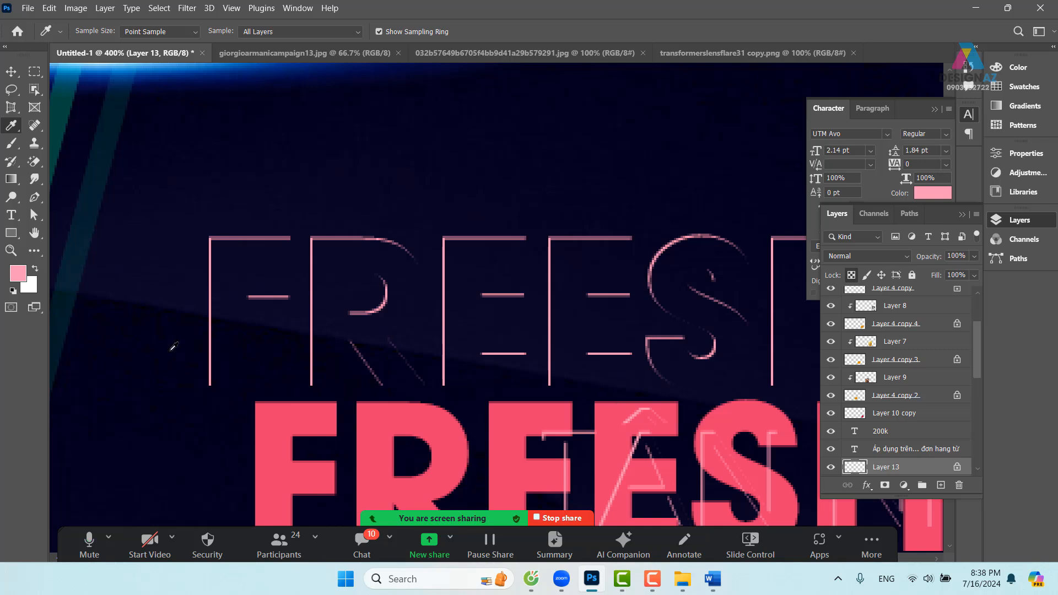
# Move the light pink edge layer onto the heading, offset about 4 px left of and 5 px above the lettering.
pyautogui.click(12, 72)
pyautogui.moveTo(280, 302); pyautogui.dragTo(316, 459)
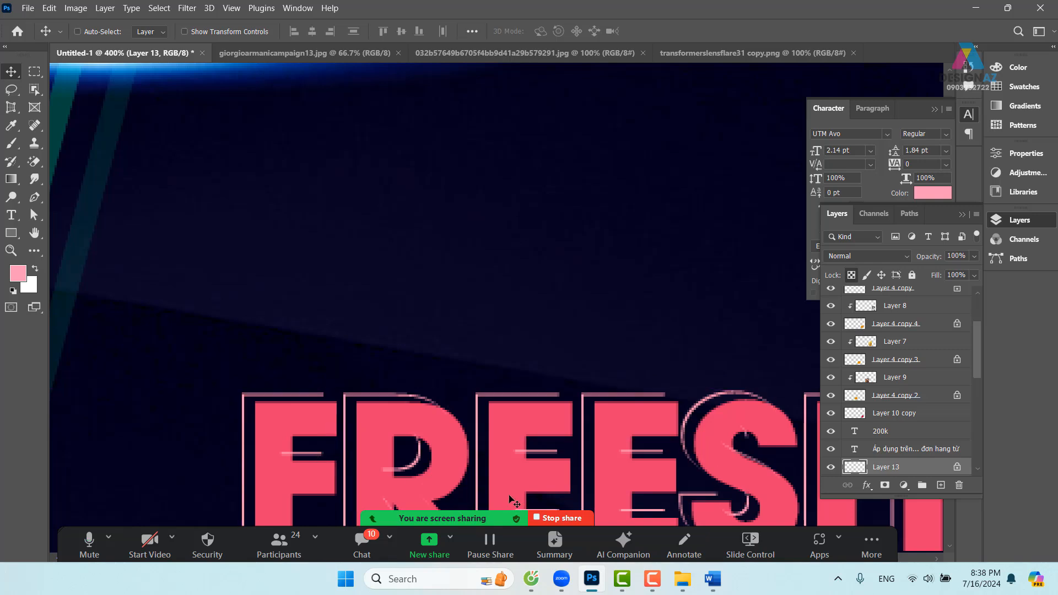
pyautogui.press('Right')
pyautogui.press('Right')
pyautogui.press('Right')
pyautogui.press('Left')
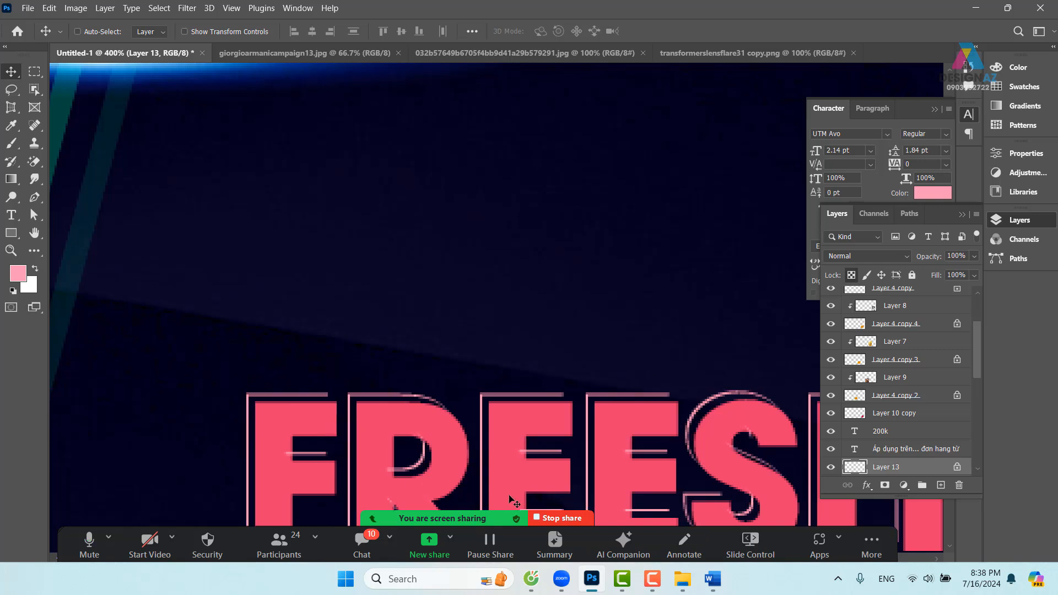
pyautogui.hotkey('ctrl', '-')
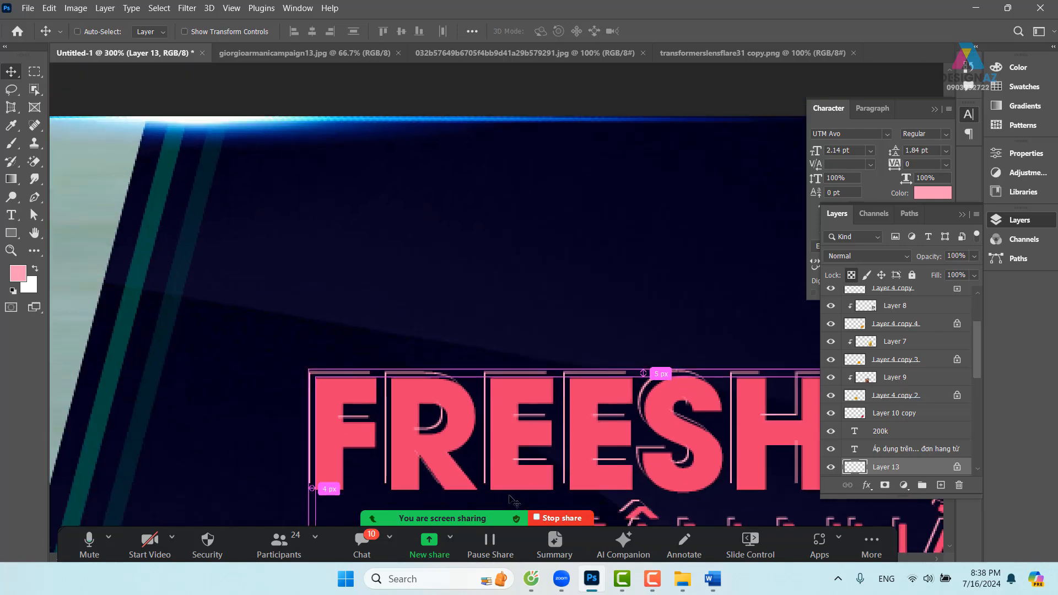
pyautogui.moveTo(466, 406); pyautogui.dragTo(335, 268)
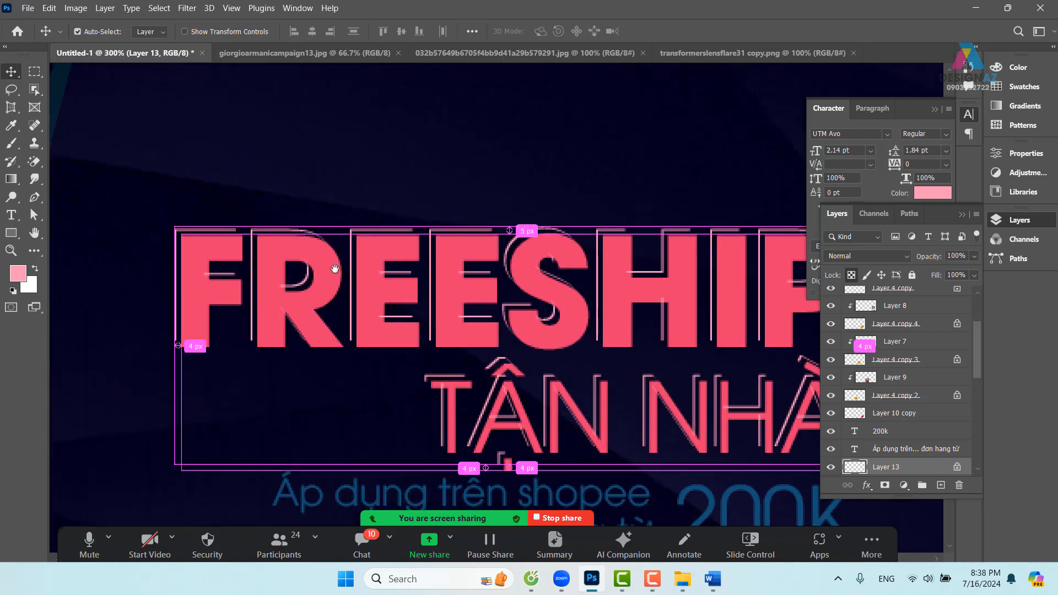
pyautogui.hotkey('ctrl', '-')
pyautogui.hotkey('ctrl', '-')
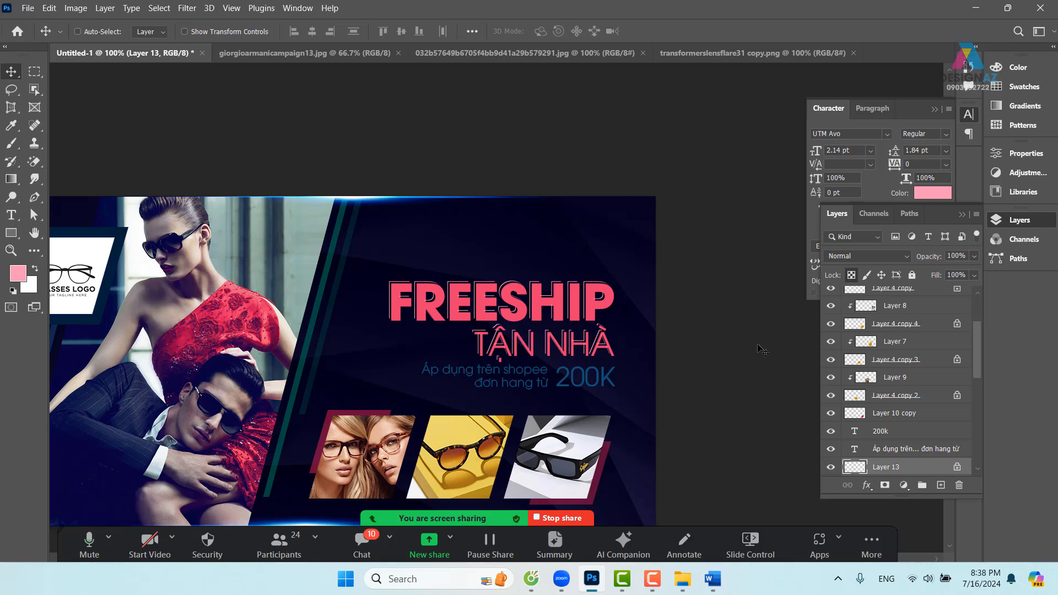
# Try the light pink edge layer at 50% opacity, nudge it right and up, and reduce its opacity to 30%.
pyautogui.press('5')
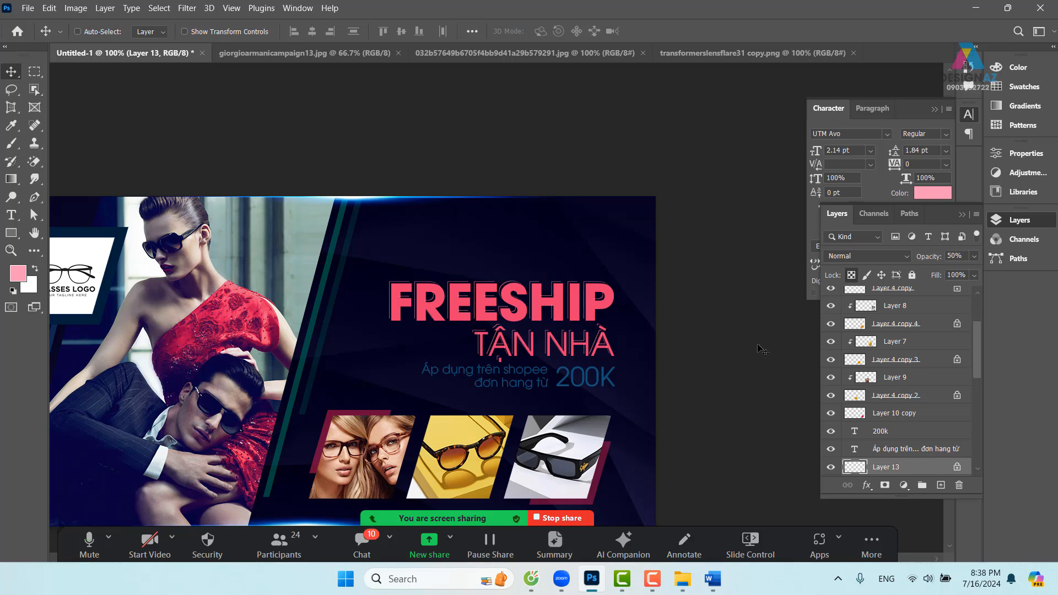
pyautogui.hotkey('ctrl', '+')
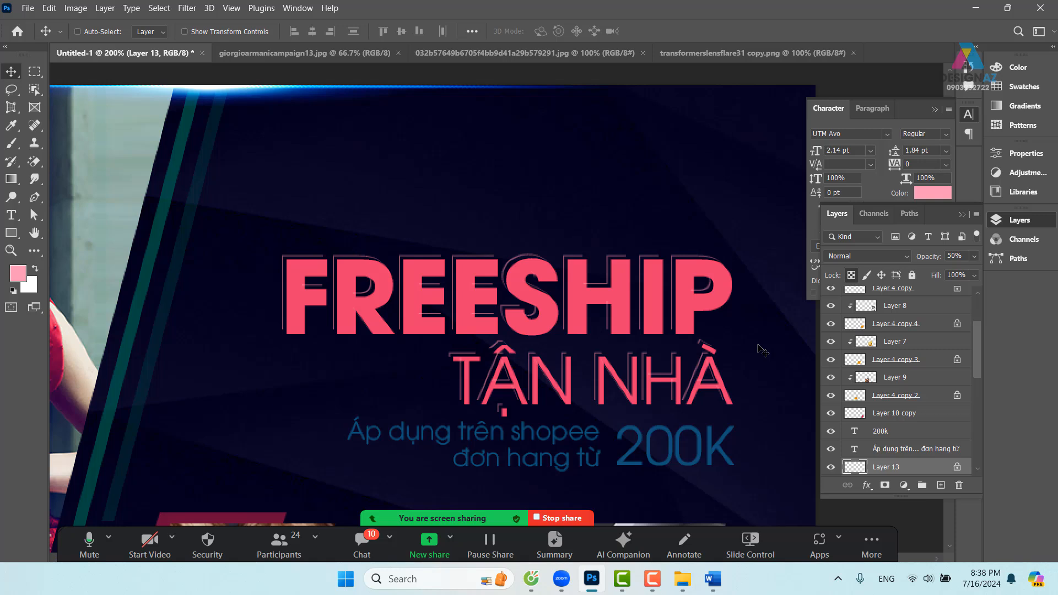
pyautogui.press('Right')
pyautogui.press('Up')
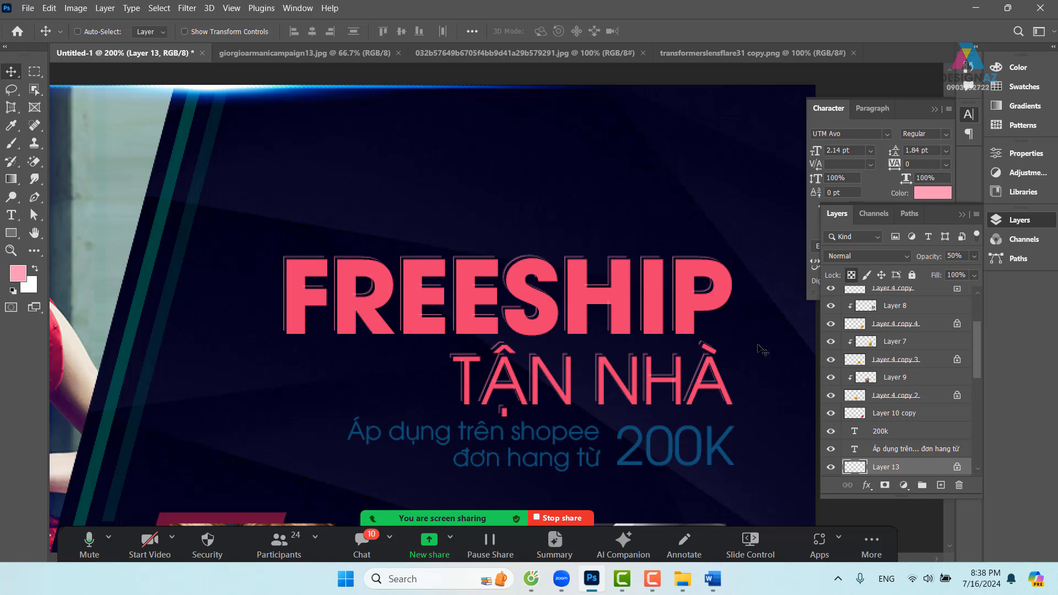
pyautogui.press('3')
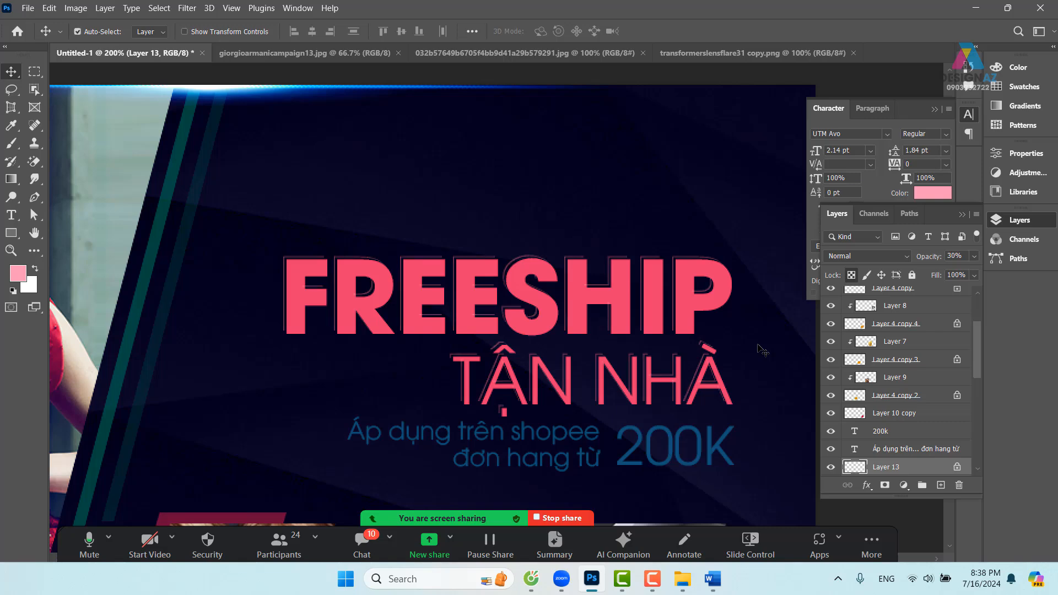
pyautogui.hotkey('ctrl', '-')
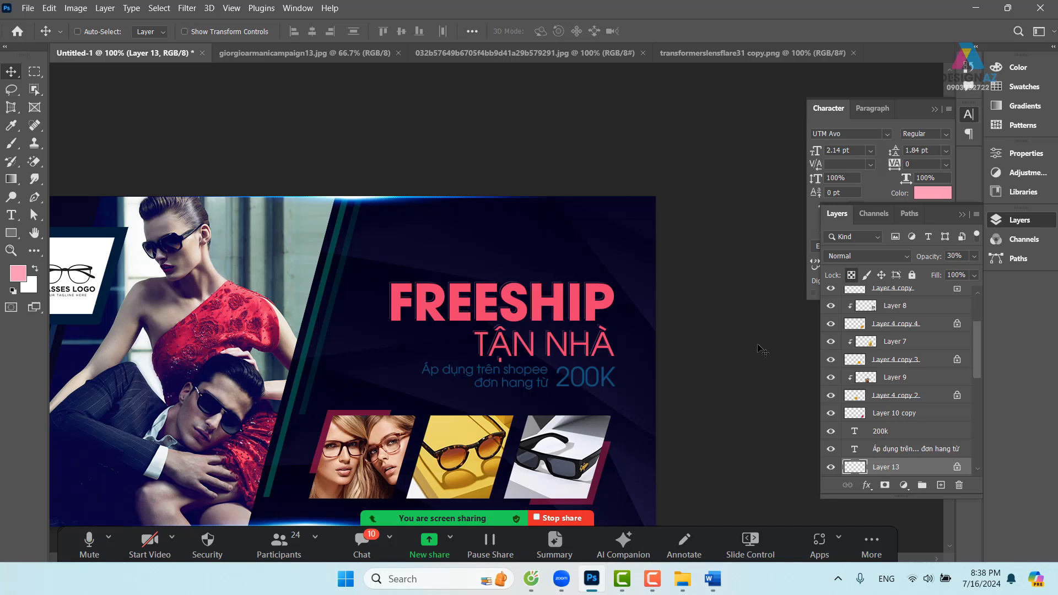
# Set the light pink edge layer's opacity to 0% and back to 100%.
pyautogui.press('0')
pyautogui.press('0')
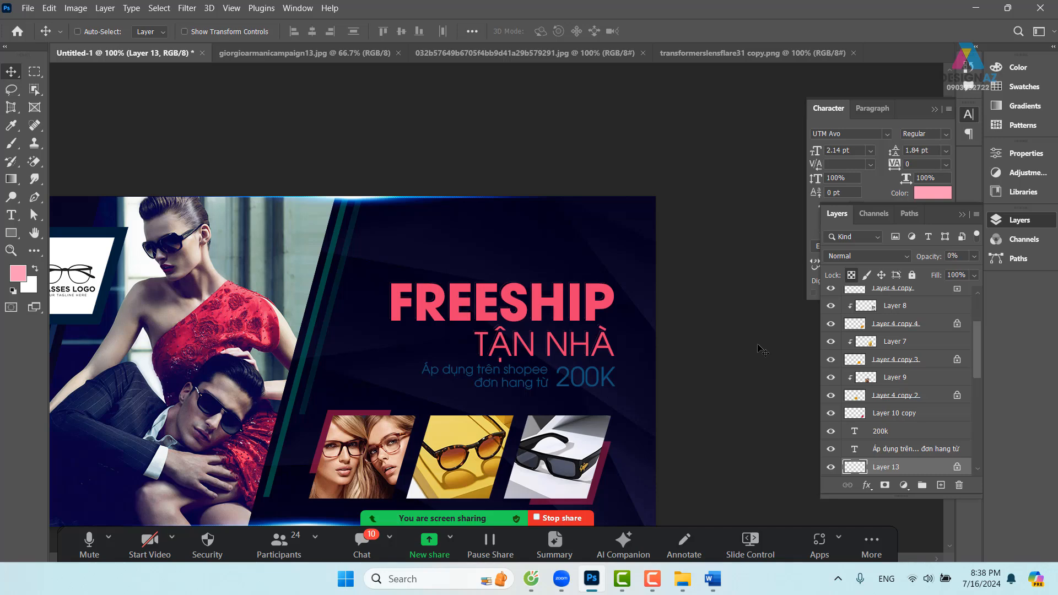
pyautogui.click(973, 257)
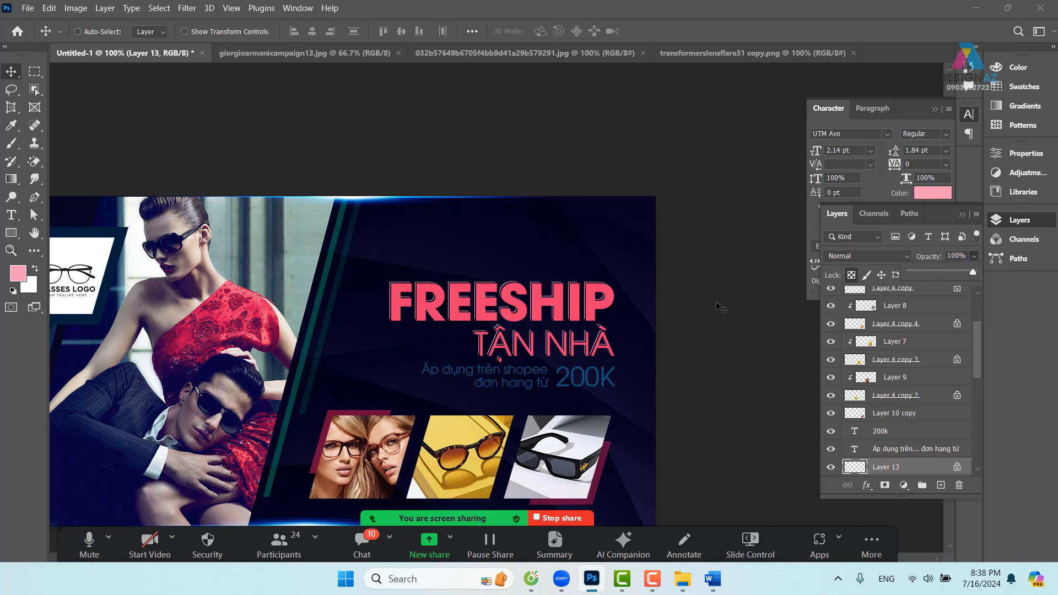
# Collapse the text formatting settings and delete the light pink edge layer "Layer 13".
pyautogui.moveTo(423, 318); pyautogui.dragTo(538, 266)
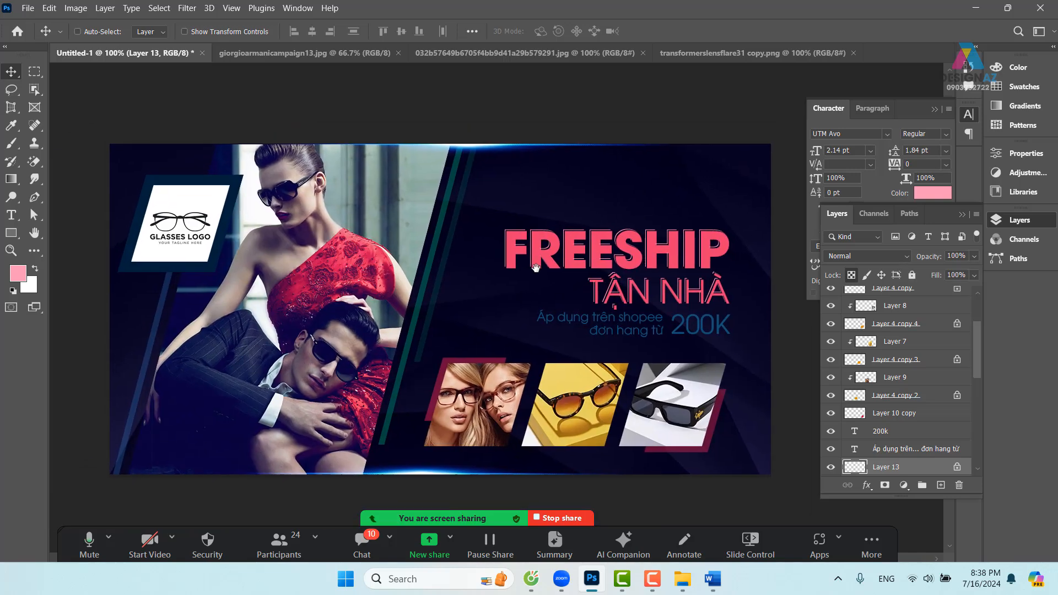
pyautogui.click(942, 113)
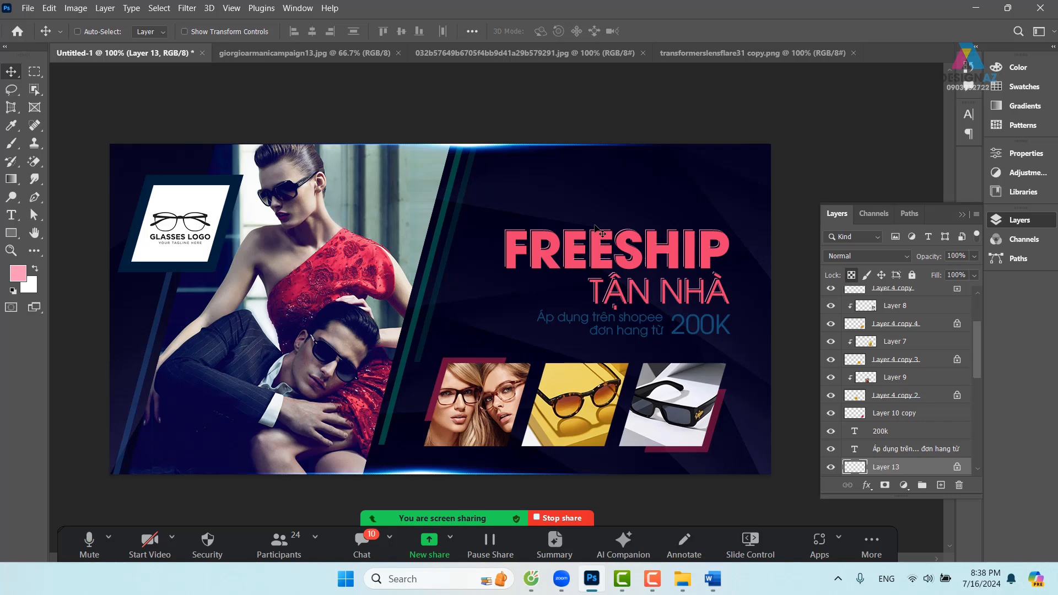
pyautogui.press('Delete')
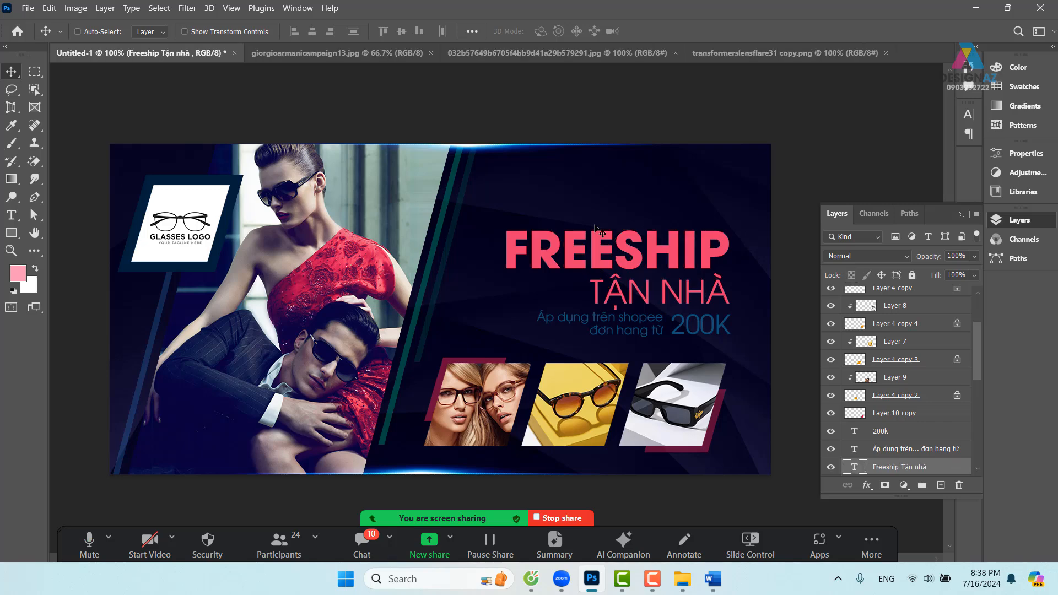
# Close the source images giorgioarmanicampaign13.jpg and 032b57649b6705f4bb9d41a29b579291.jpg.
pyautogui.click(424, 53)
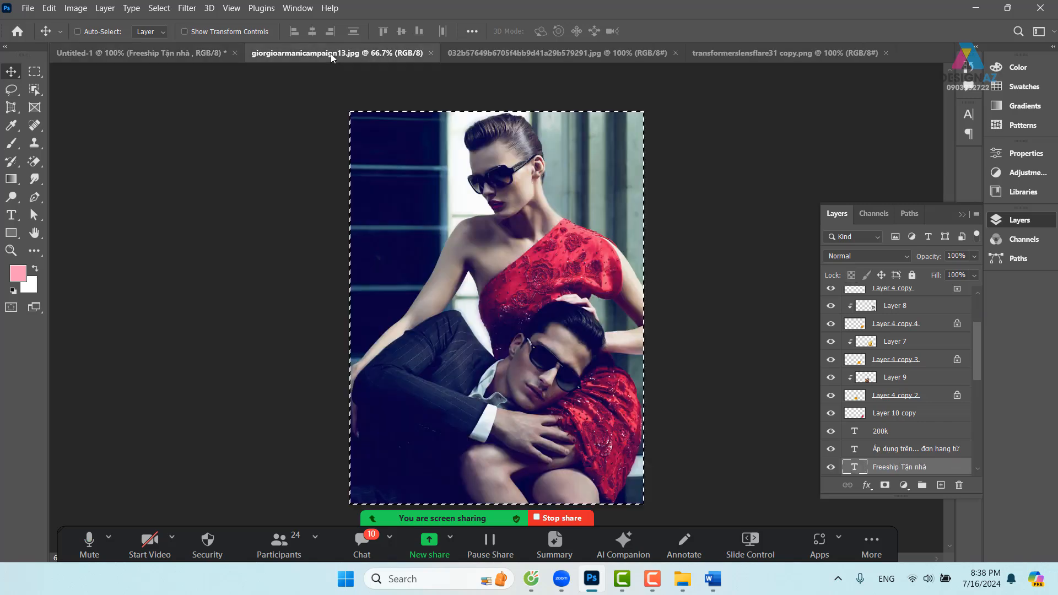
pyautogui.click(432, 53)
pyautogui.click(412, 54)
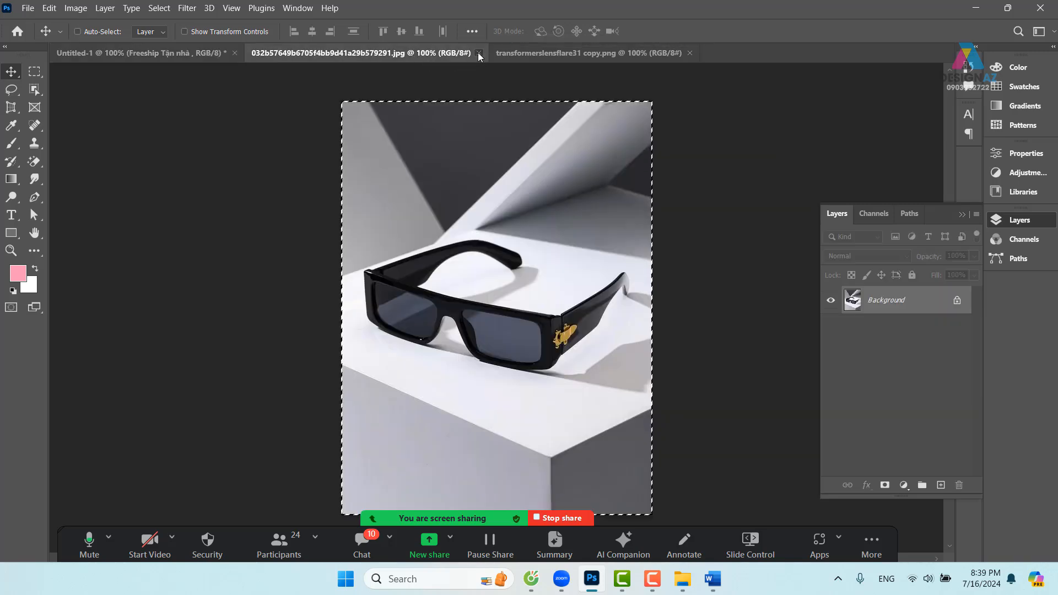
pyautogui.click(478, 53)
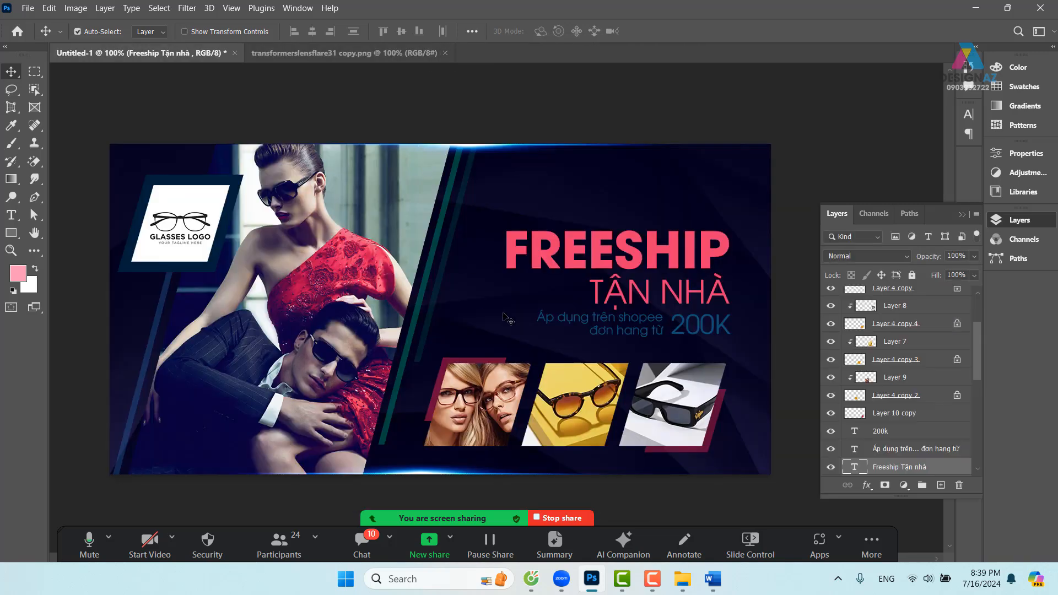
# Open the pink watercolor image 9cb58a145123951.629888bfdce53(1) from the "background thiết kế" folder on drive D.
pyautogui.hotkey('ctrl', 'o')
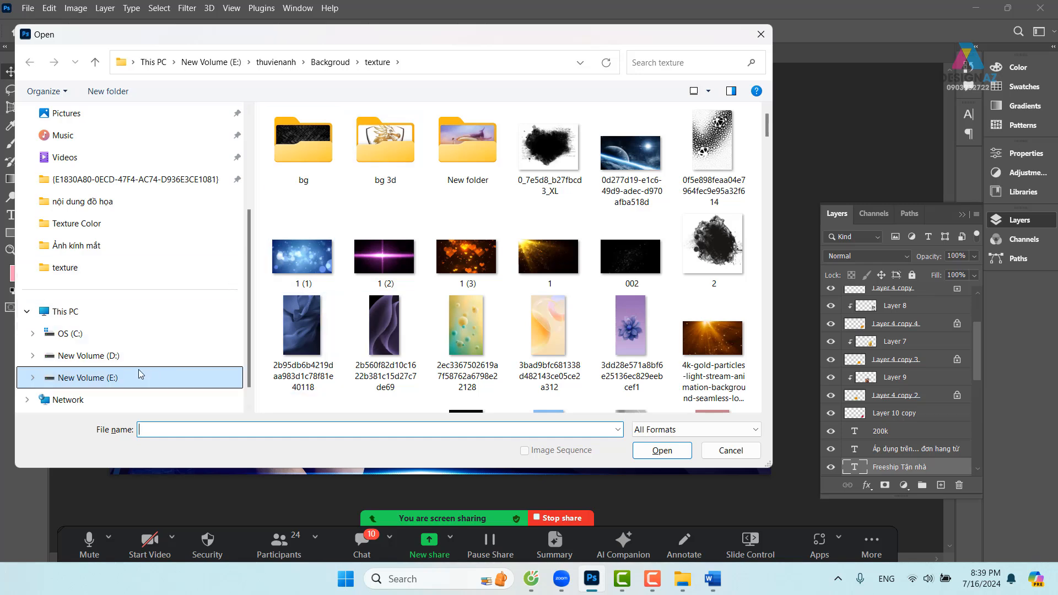
pyautogui.click(116, 361)
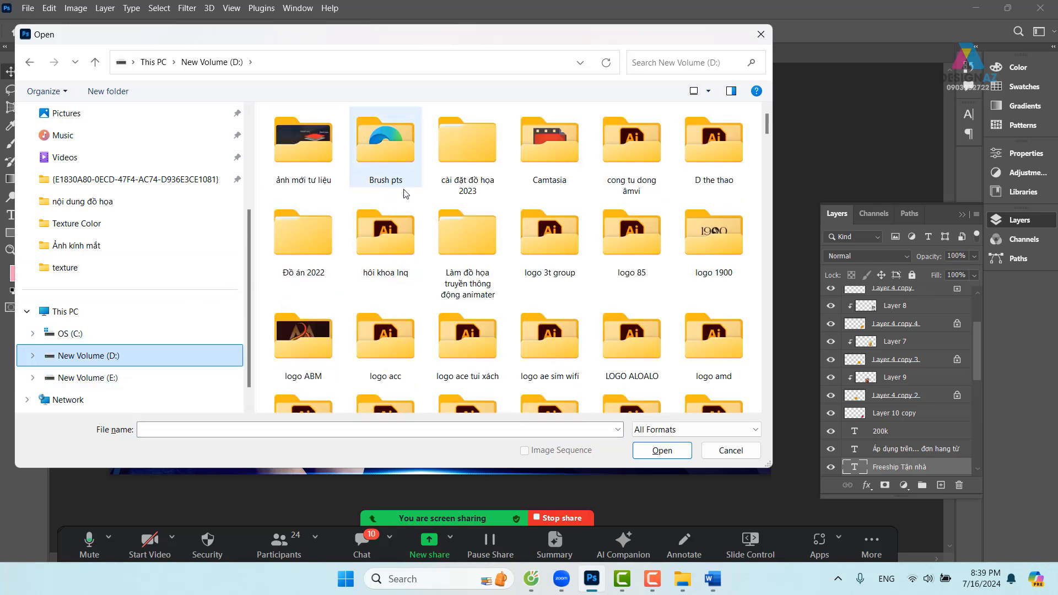
pyautogui.doubleClick(303, 142)
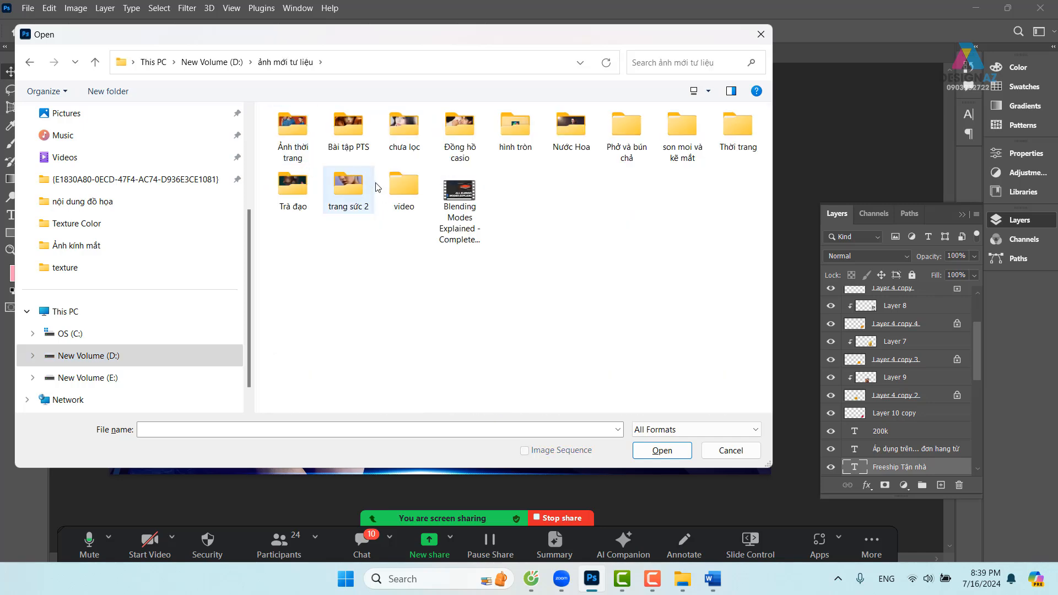
pyautogui.doubleClick(405, 130)
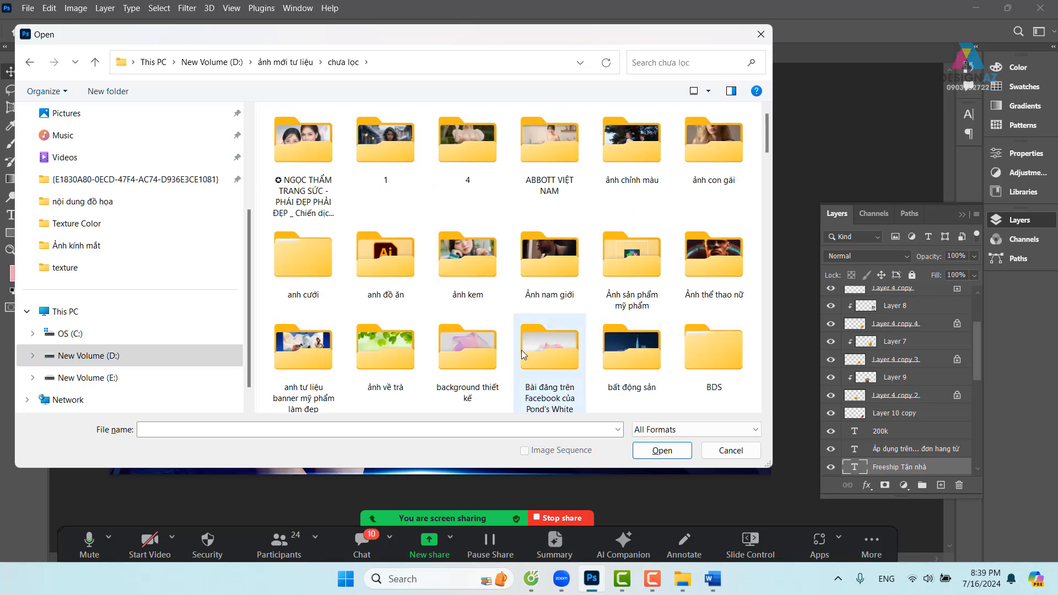
pyautogui.click(465, 348)
pyautogui.doubleClick(466, 348)
pyautogui.scroll(-5, 524, 307)
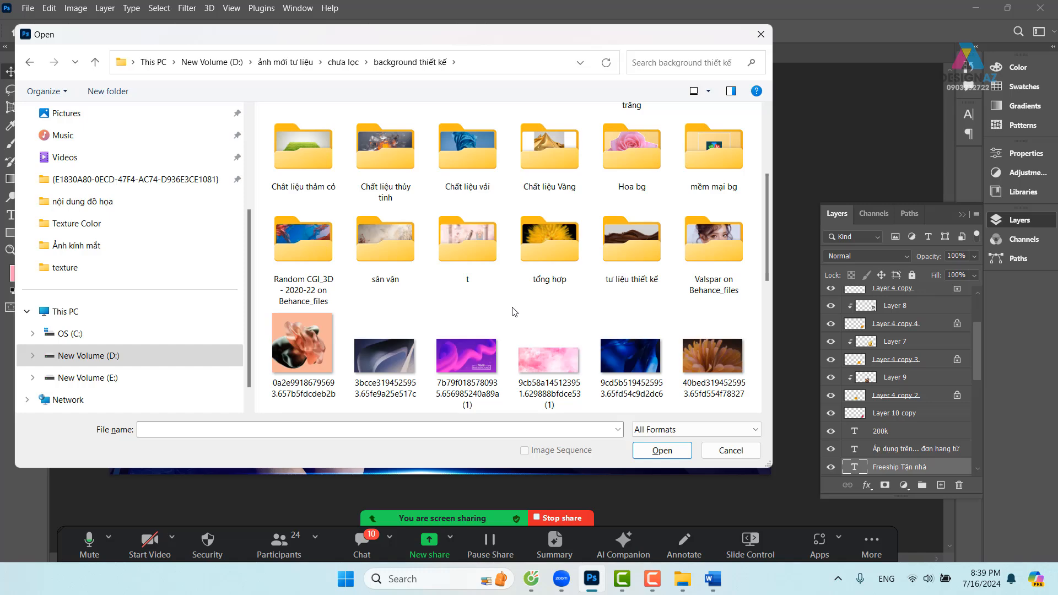
pyautogui.click(526, 306)
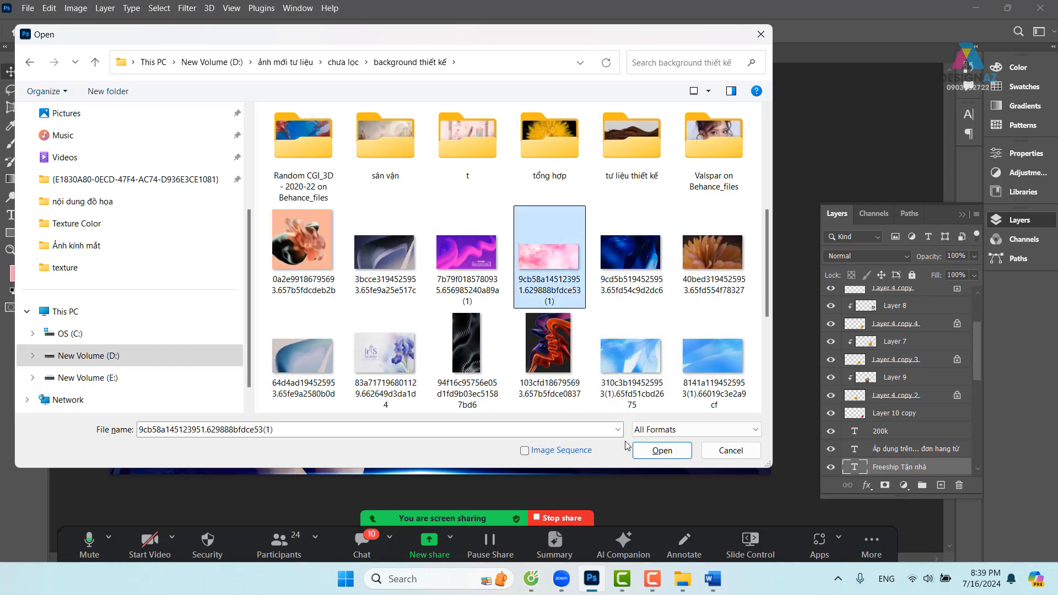
pyautogui.click(656, 450)
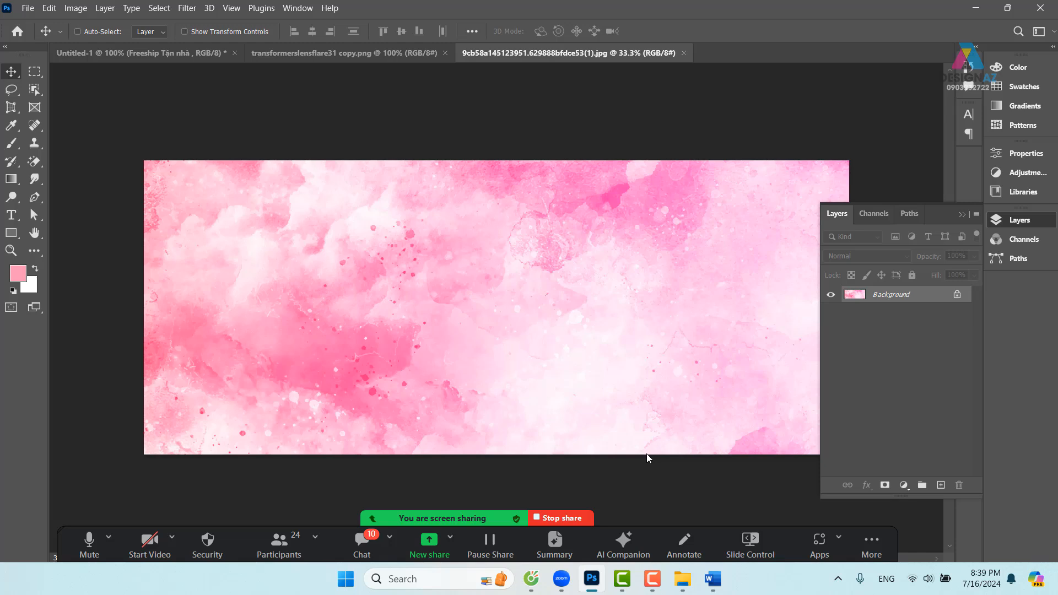
# Copy the whole pink image into Untitled-1 above the "Freeship Tận nhà" layer, shift it right, and clip it to the heading.
pyautogui.hotkey('ctrl', 'a')
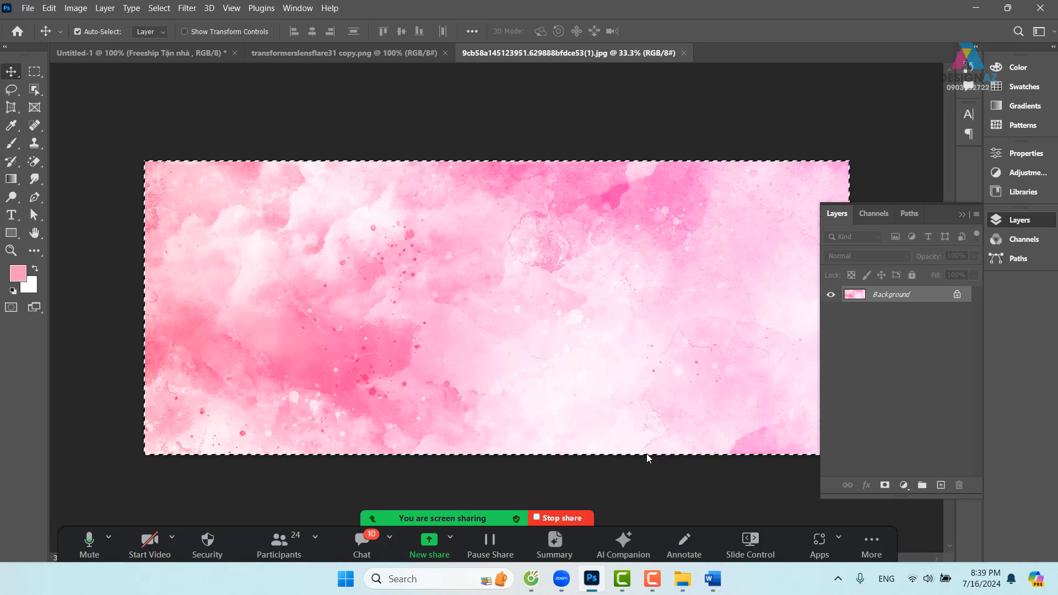
pyautogui.click(91, 54)
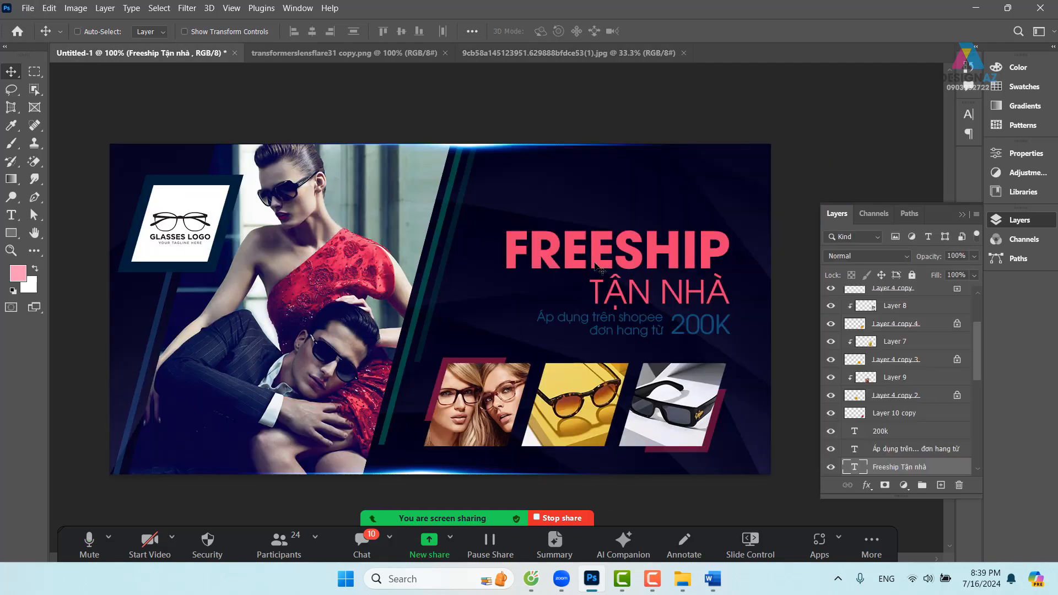
pyautogui.rightClick(596, 270)
pyautogui.click(616, 272)
pyautogui.press('ctrl')
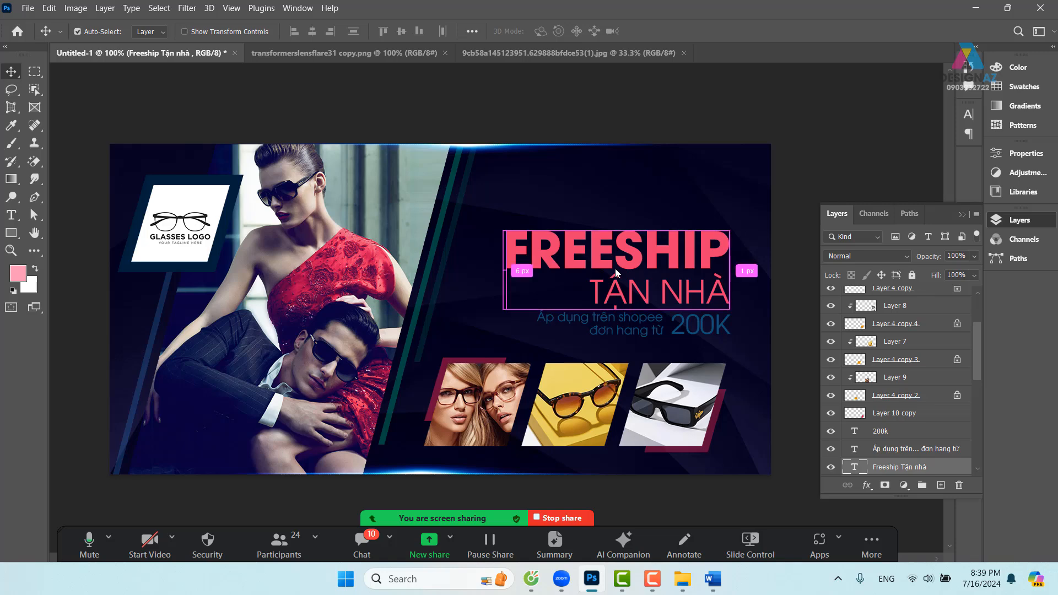
pyautogui.hotkey('ctrl', 'v')
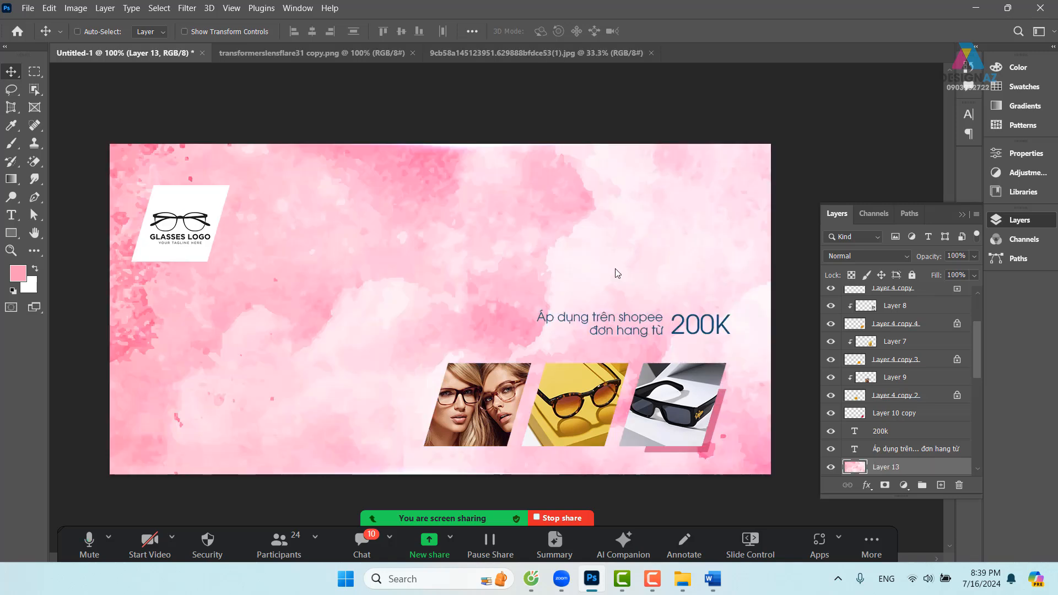
pyautogui.moveTo(481, 299); pyautogui.dragTo(577, 254)
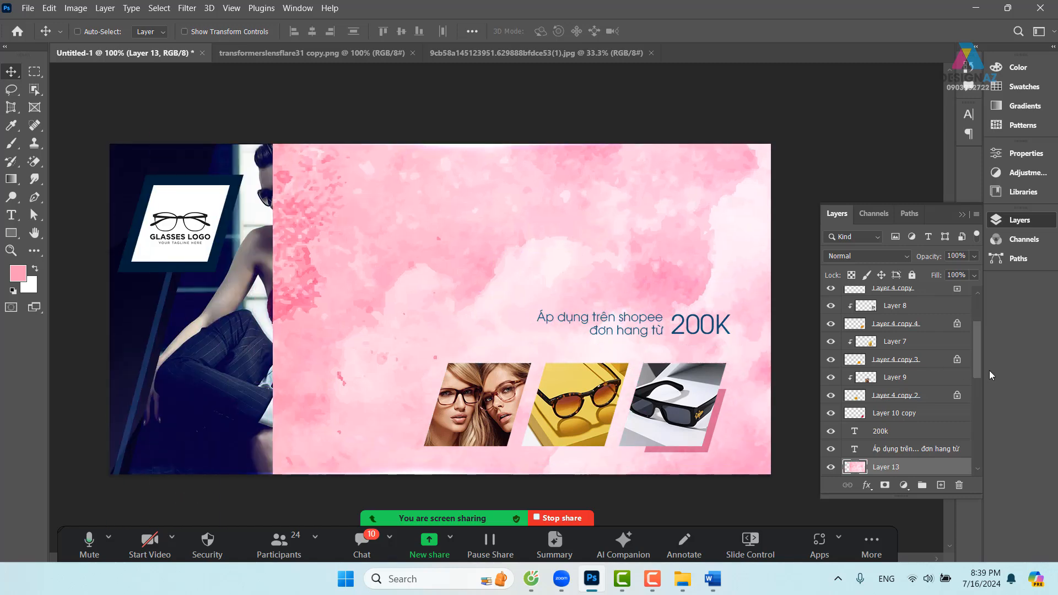
pyautogui.scroll(-4, 980, 367)
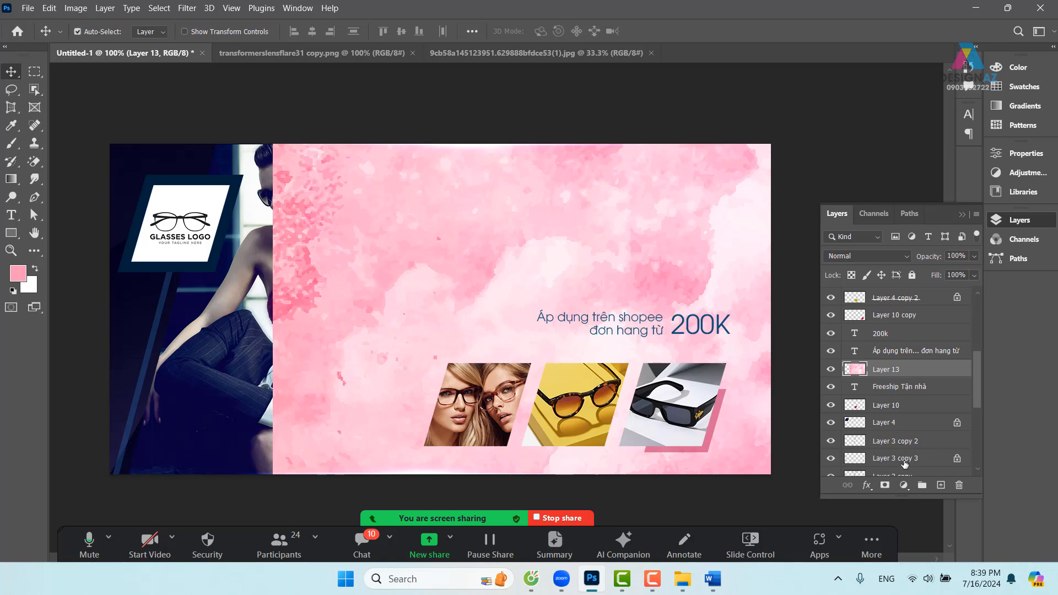
pyautogui.hotkey('ctrl', 'alt', 'g')
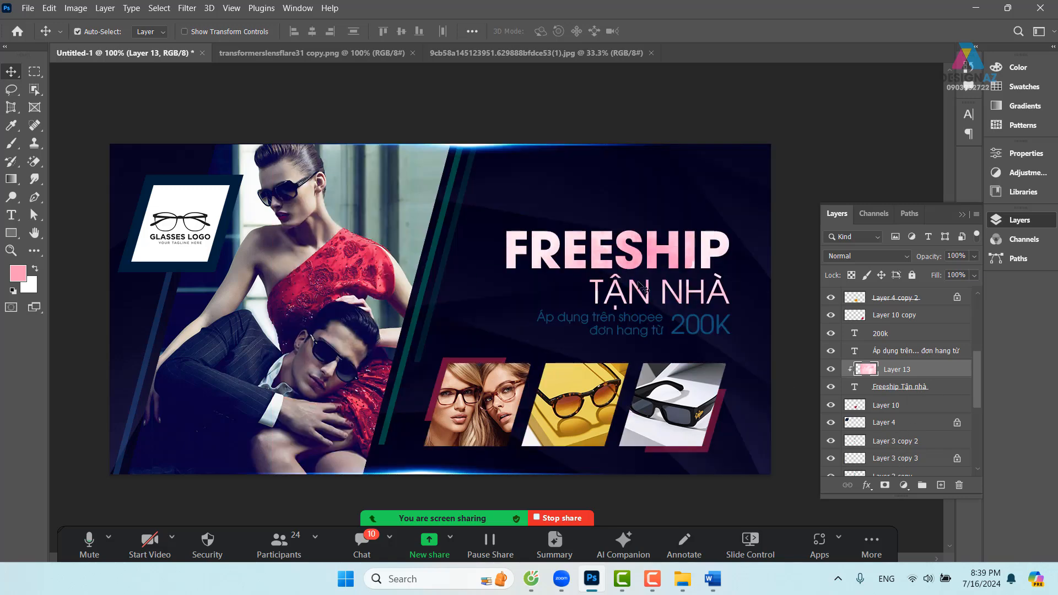
# Try scaling the clipped pink texture to 11.12% to fit over the FREESHIP TẬN NHÀ heading, and delete the texture layer.
pyautogui.hotkey('ctrl', 't')
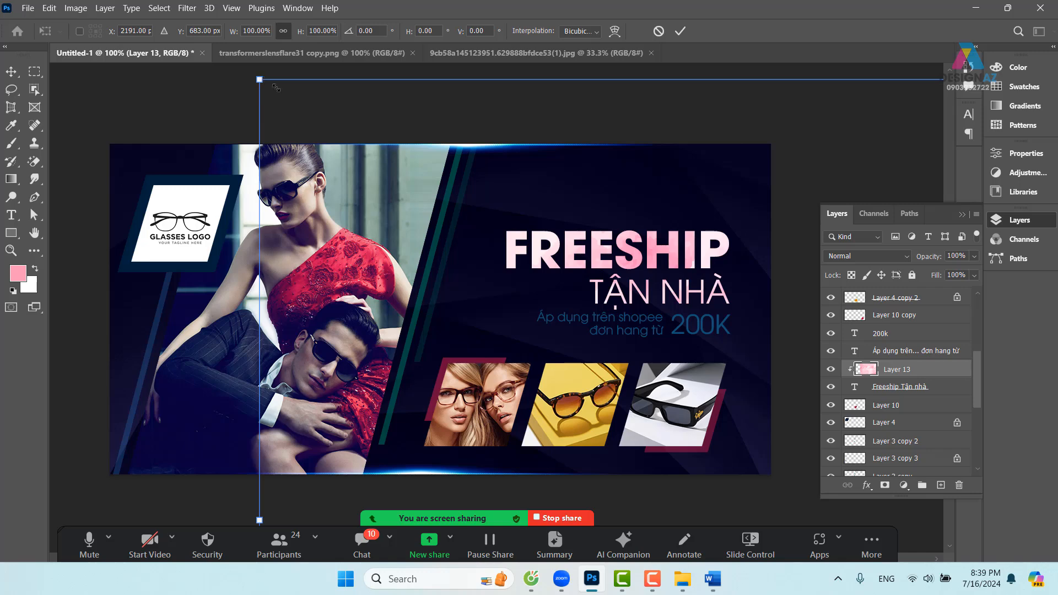
pyautogui.moveTo(276, 87); pyautogui.dragTo(472, 258)
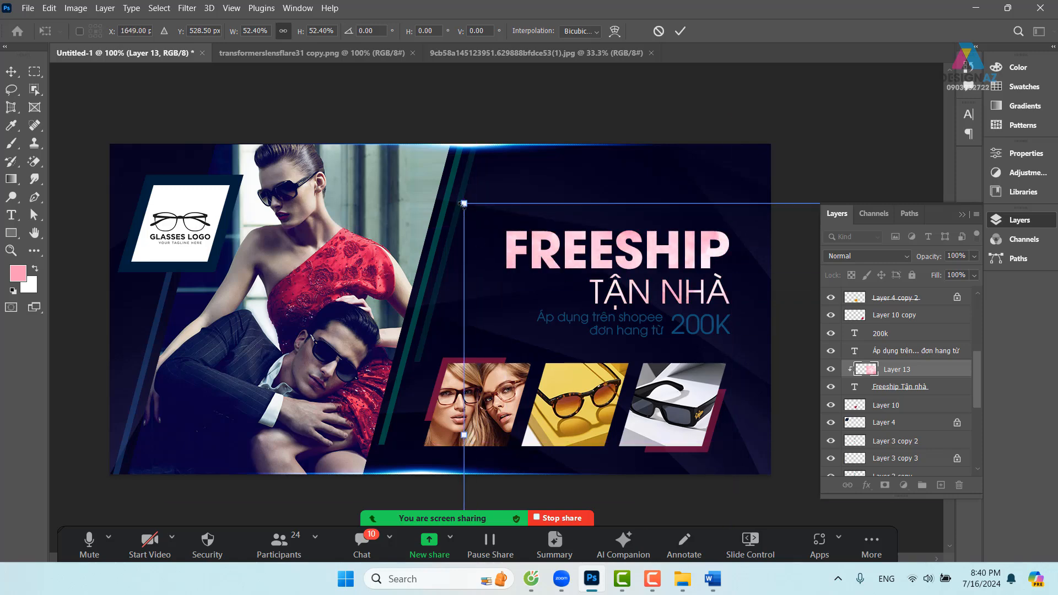
pyautogui.moveTo(463, 203); pyautogui.dragTo(542, 265)
pyautogui.moveTo(470, 199); pyautogui.dragTo(699, 295)
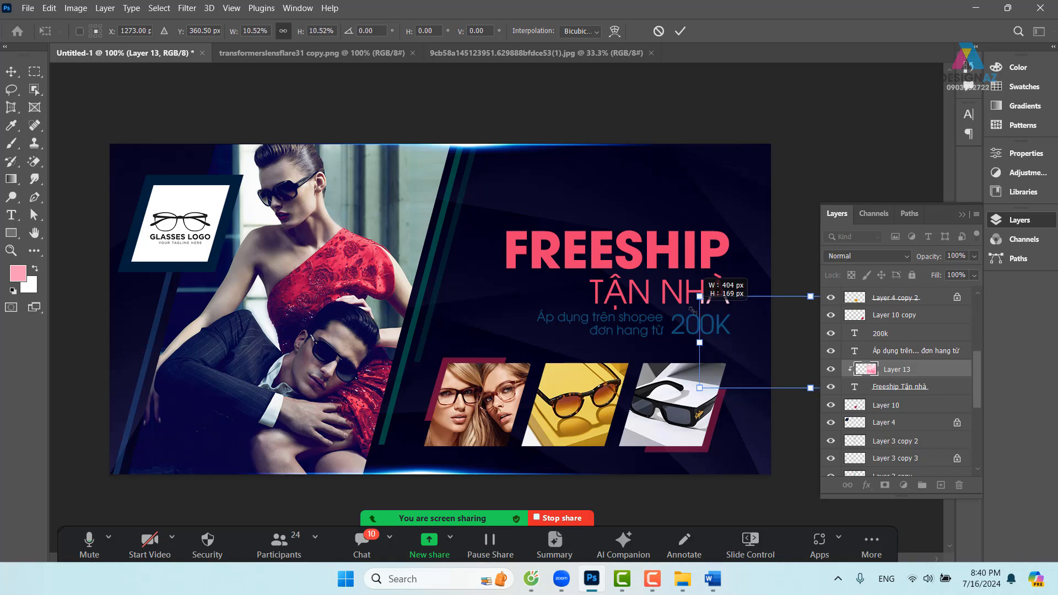
pyautogui.moveTo(756, 334); pyautogui.dragTo(559, 255)
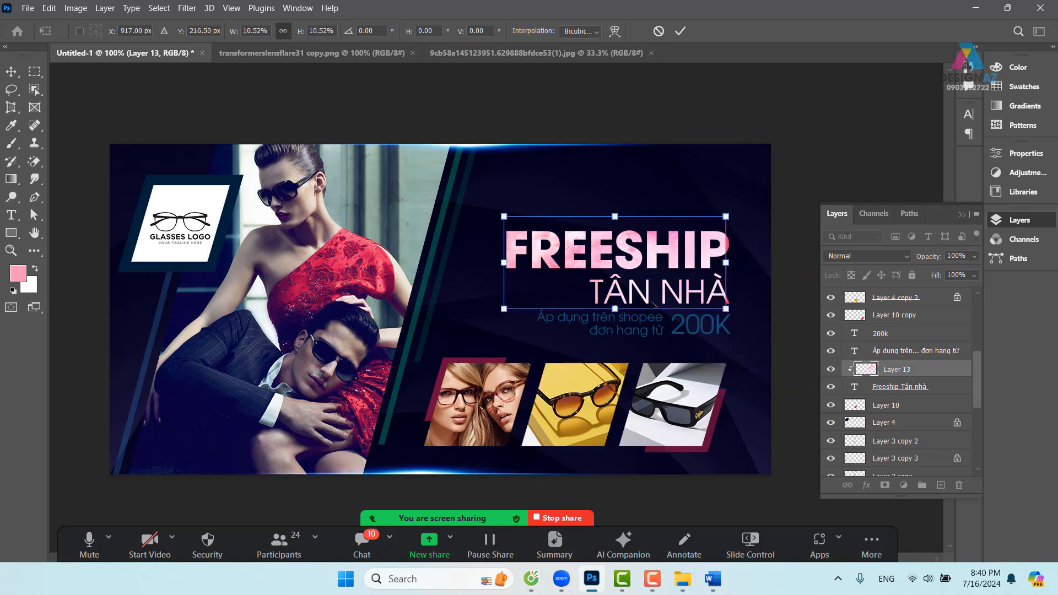
pyautogui.moveTo(725, 310); pyautogui.dragTo(737, 315)
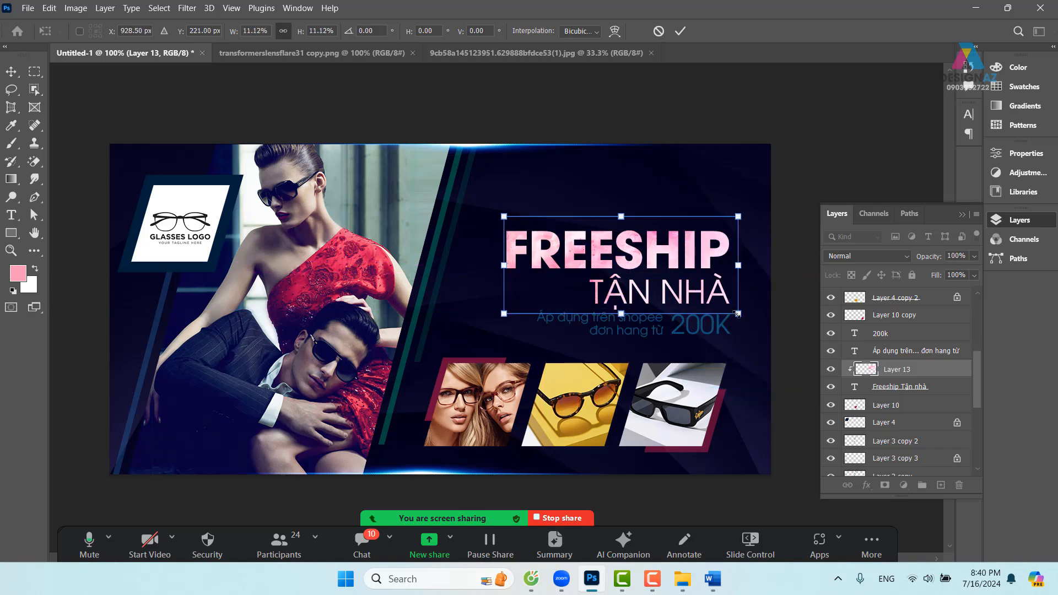
pyautogui.press('Return')
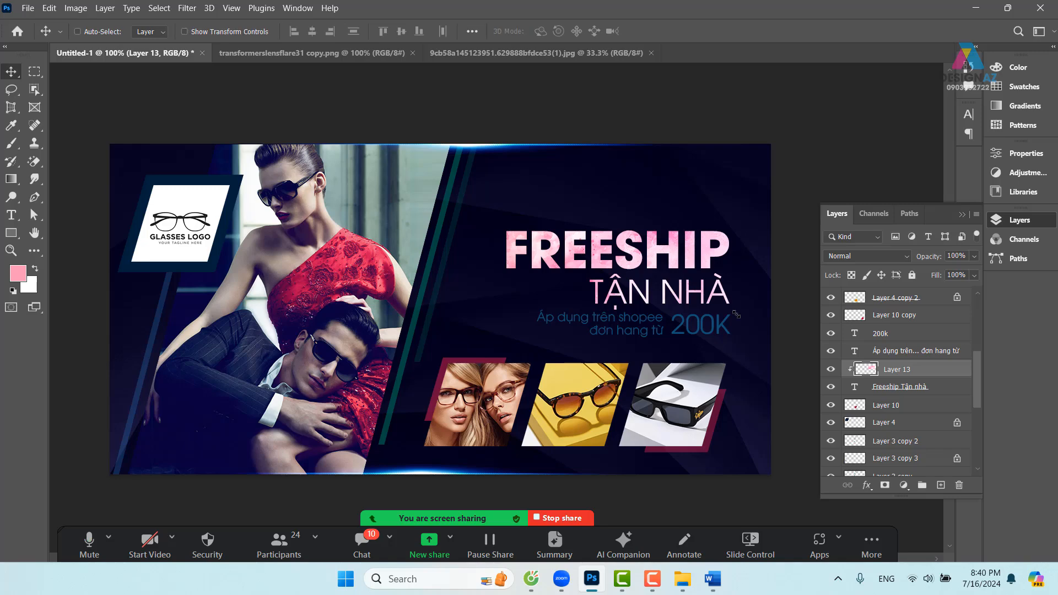
pyautogui.press('Delete')
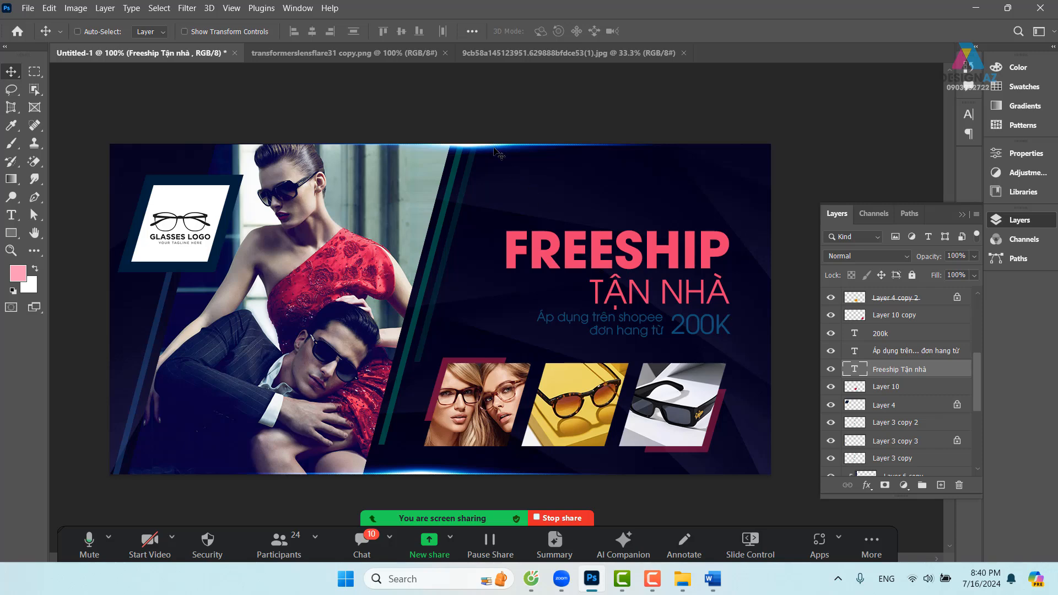
# Delete the blue light flares "Layer 12 copy 2" and "Layer 12 copy" at the banner's upper and lower edges.
pyautogui.rightClick(477, 146)
pyautogui.click(490, 151)
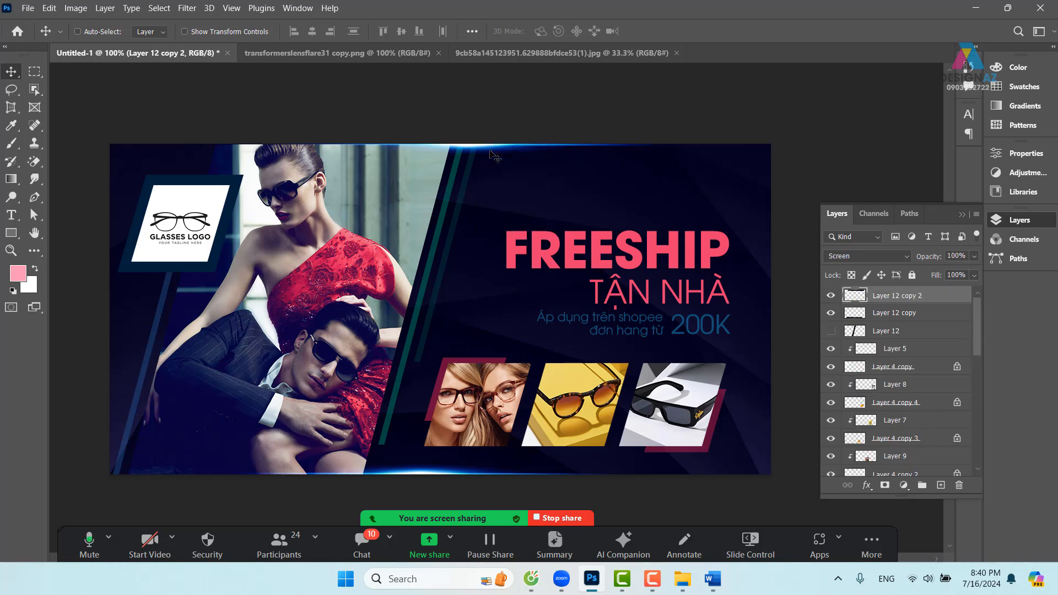
pyautogui.press('Delete')
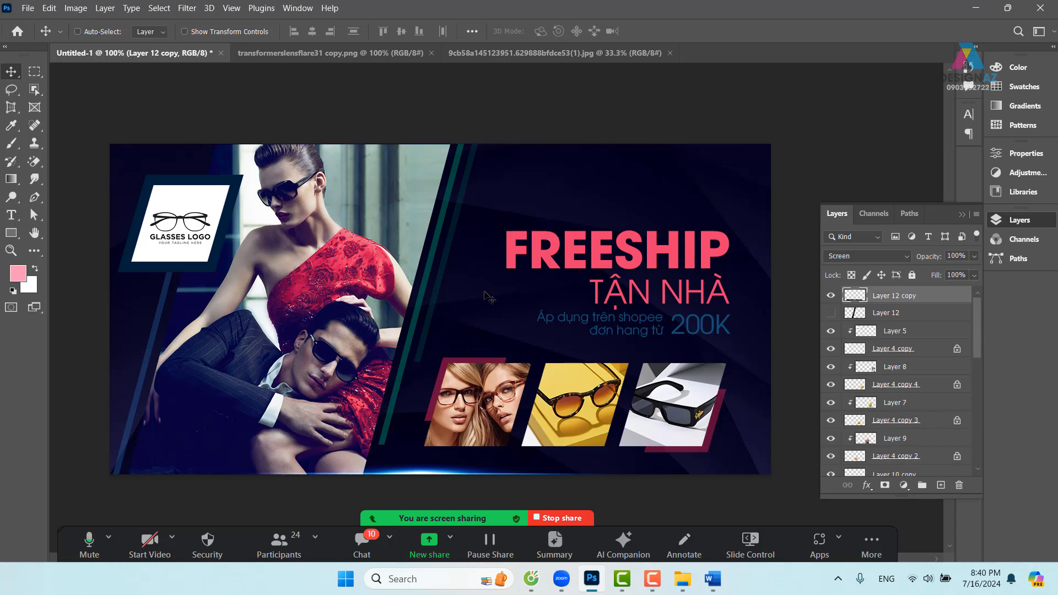
pyautogui.rightClick(467, 477)
pyautogui.click(487, 481)
pyautogui.moveTo(435, 477); pyautogui.dragTo(423, 460)
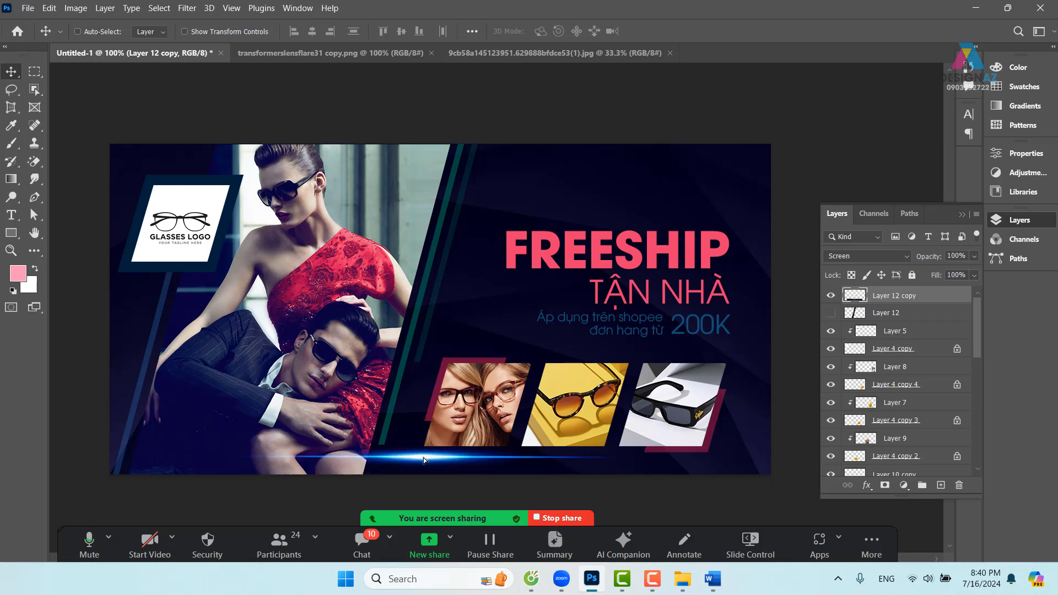
pyautogui.press('Delete')
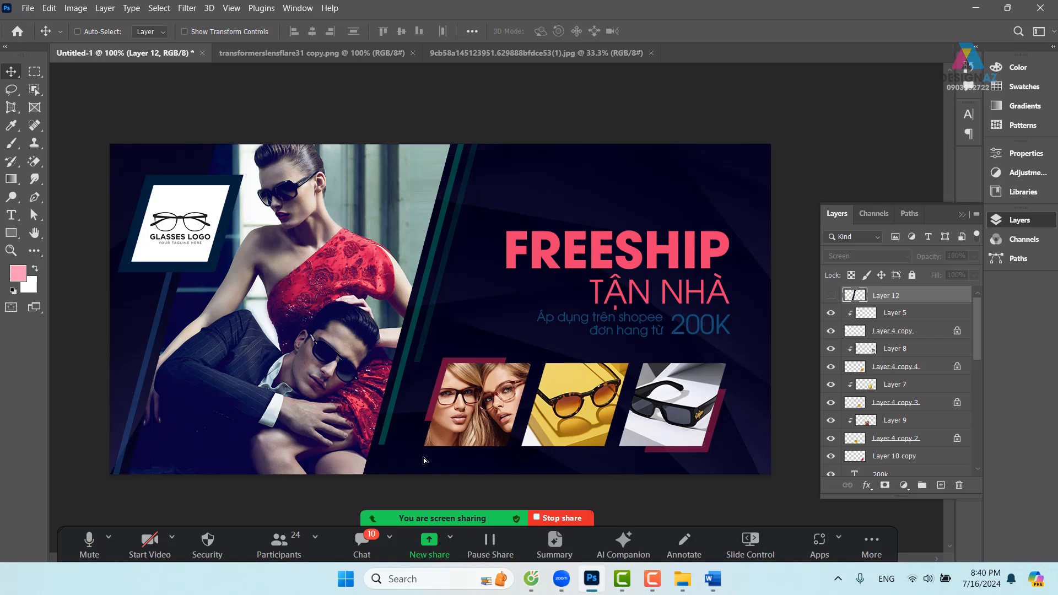
# Open the pink rose image af89d844f93bacefba1ea3bf908d6c6a from the "Hoa bg" folder and select the entire image.
pyautogui.hotkey('ctrl', 'o')
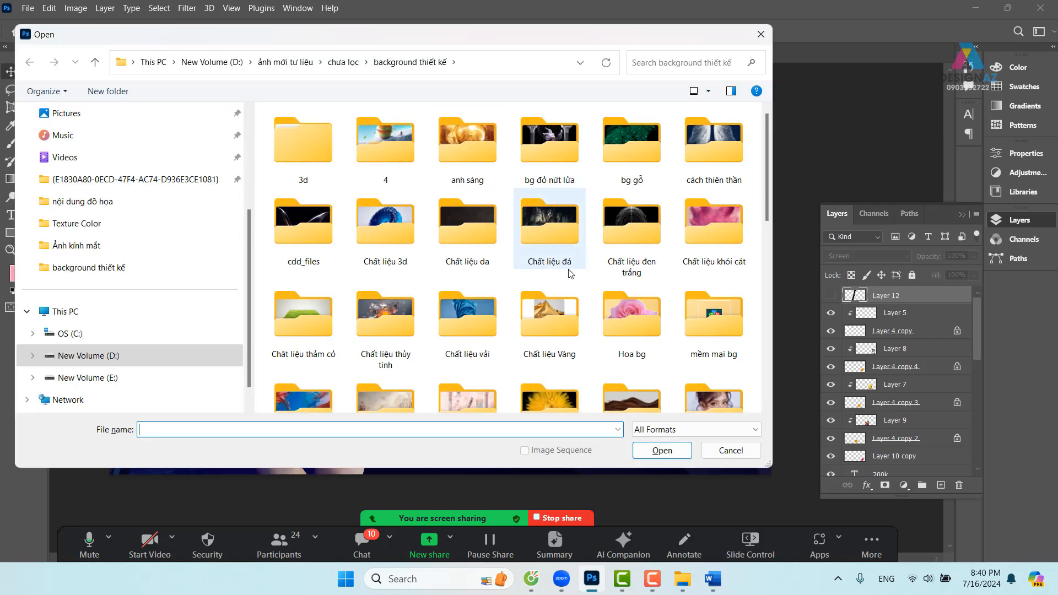
pyautogui.doubleClick(613, 332)
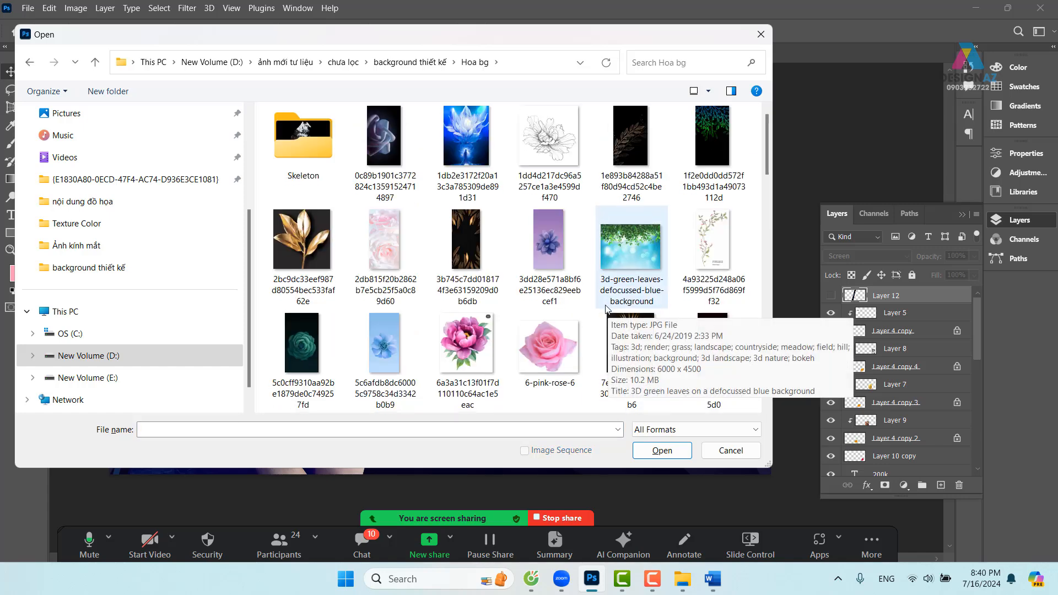
pyautogui.scroll(-1, 499, 299)
pyautogui.scroll(-1, 499, 299)
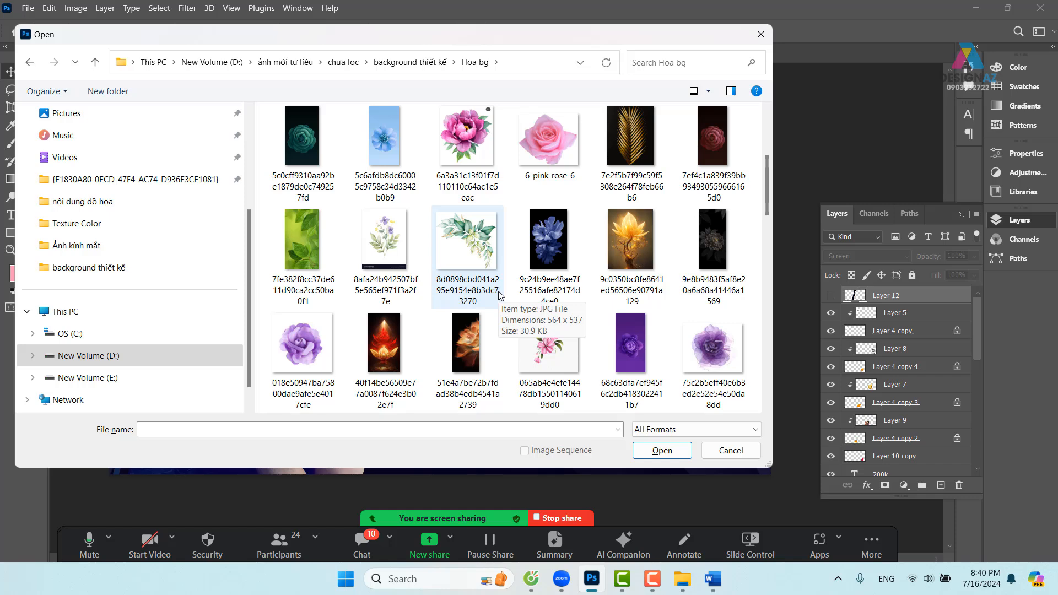
pyautogui.scroll(-1, 500, 296)
pyautogui.scroll(-1, 500, 296)
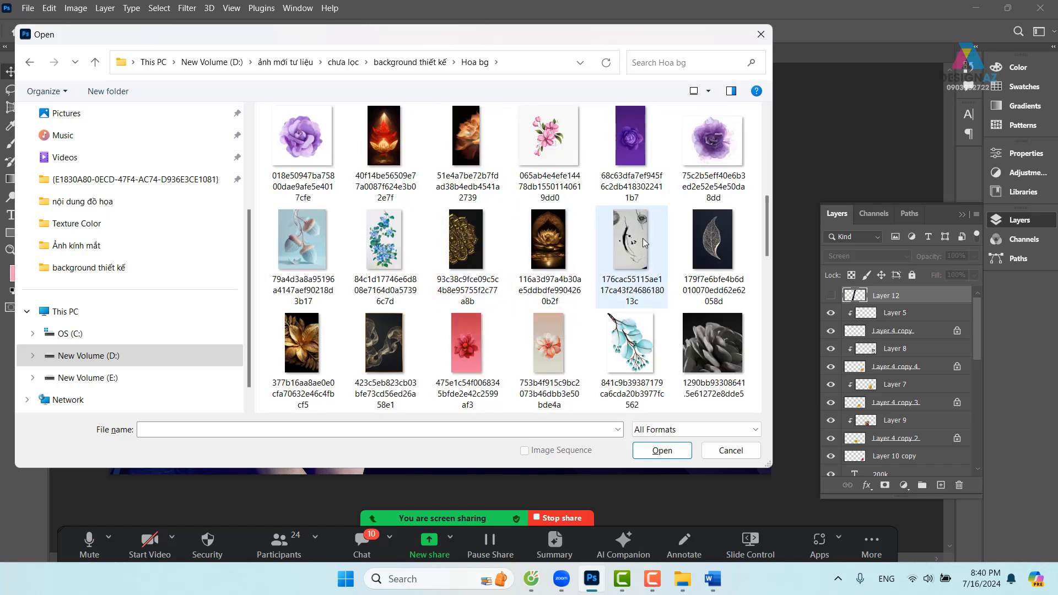
pyautogui.scroll(1, 645, 239)
pyautogui.scroll(1, 647, 252)
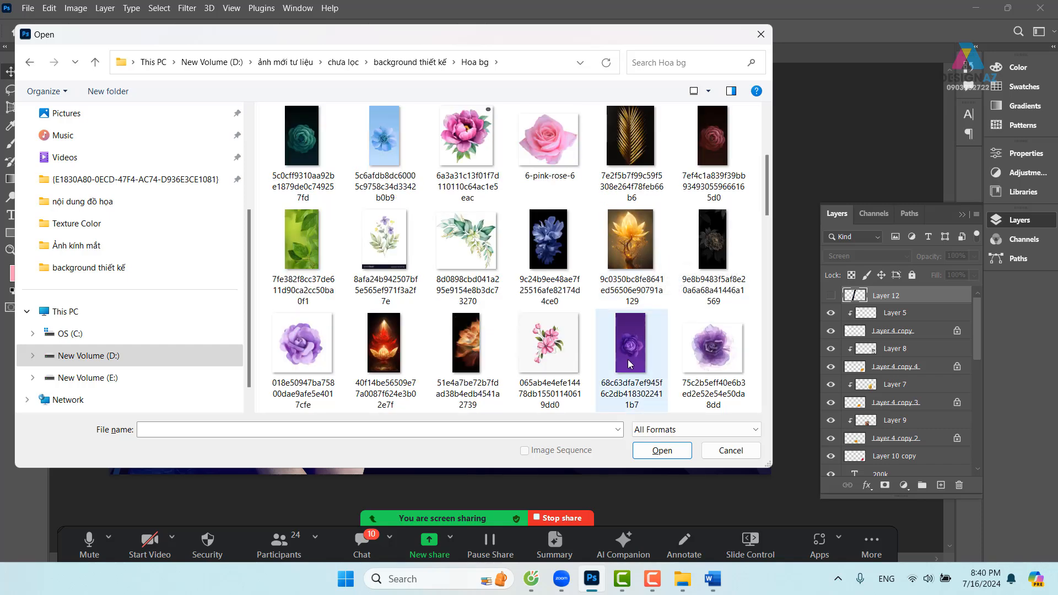
pyautogui.scroll(-1, 639, 347)
pyautogui.scroll(-3, 653, 337)
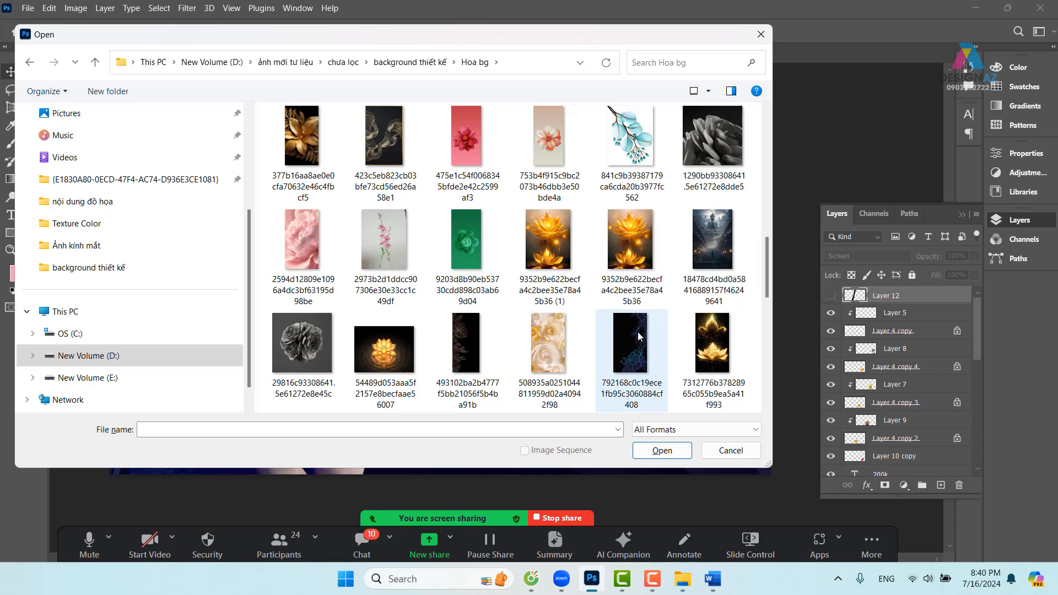
pyautogui.scroll(-1, 540, 336)
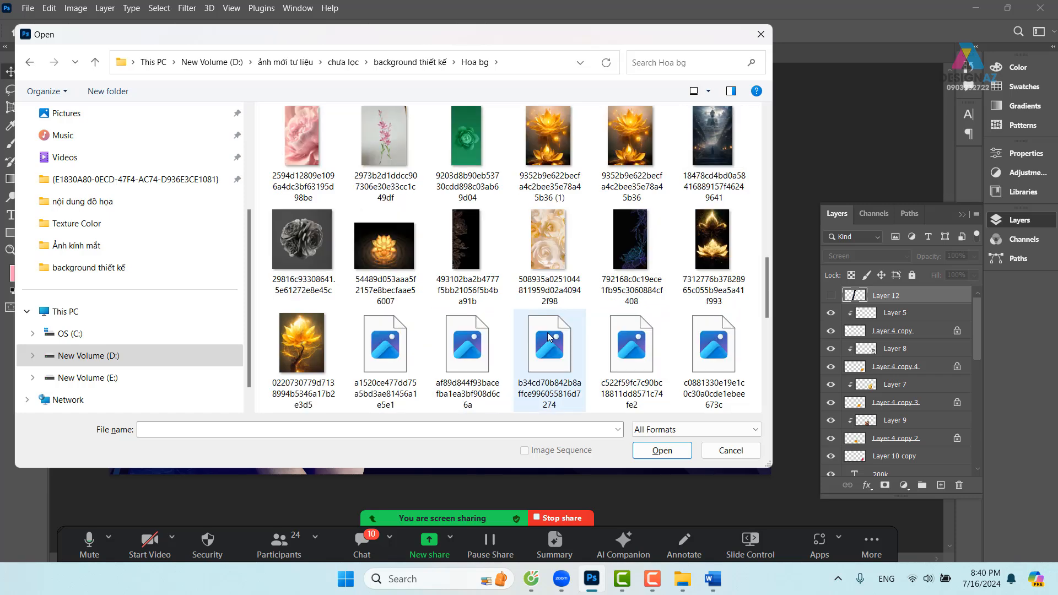
pyautogui.click(474, 347)
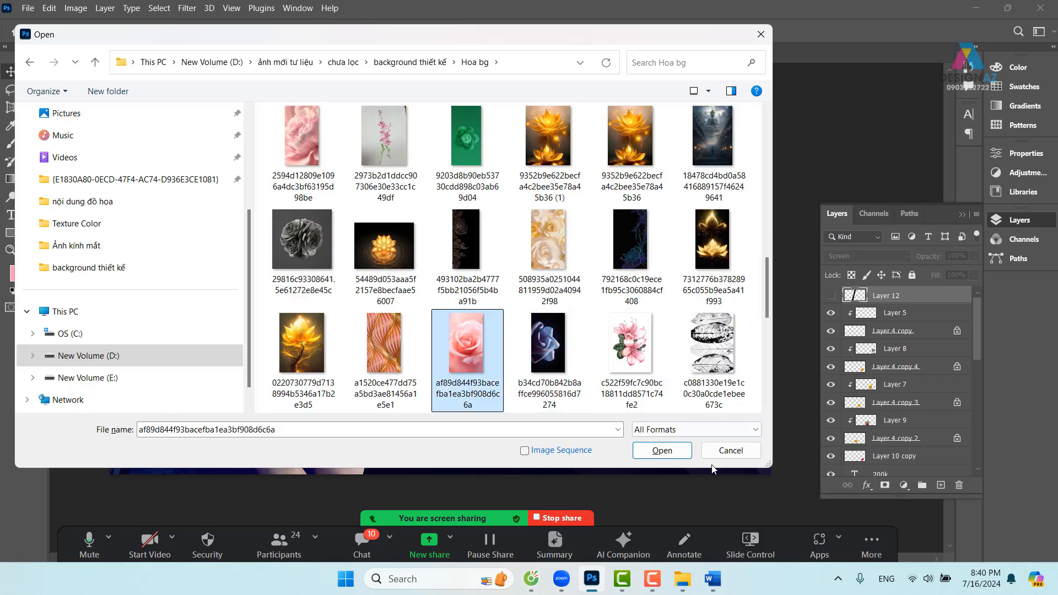
pyautogui.click(668, 451)
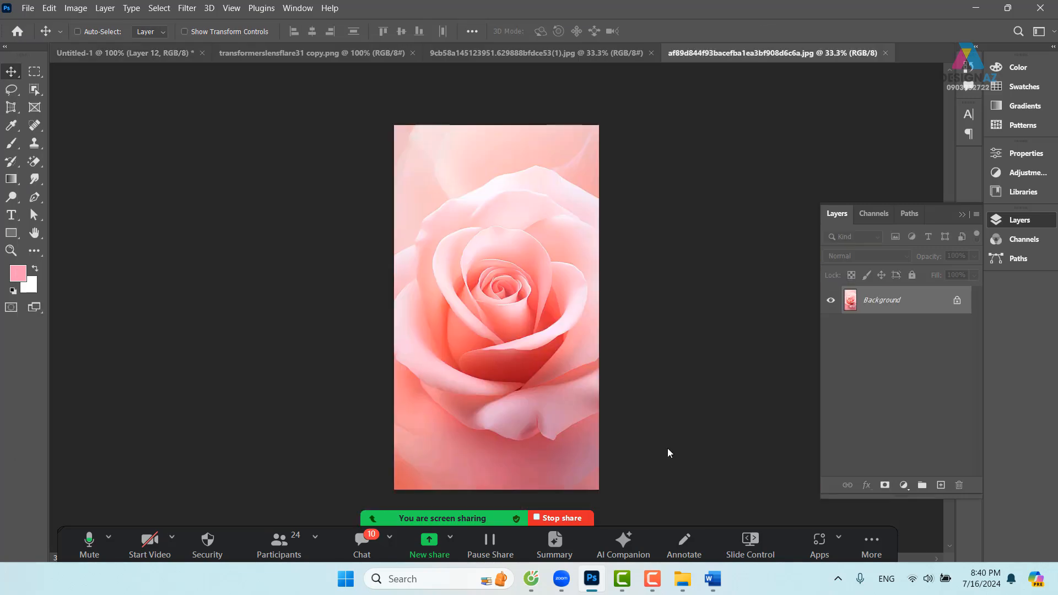
pyautogui.hotkey('ctrl', 'a')
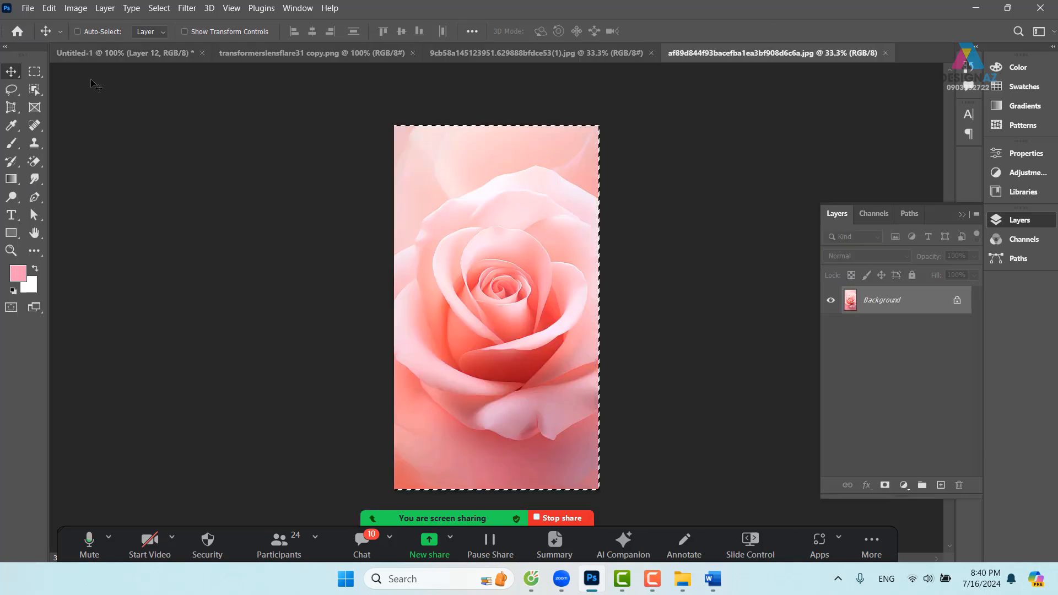
# Paste the copied rose image into Untitled-1 directly above the "Freeship Tận nhà" text layer.
pyautogui.click(97, 61)
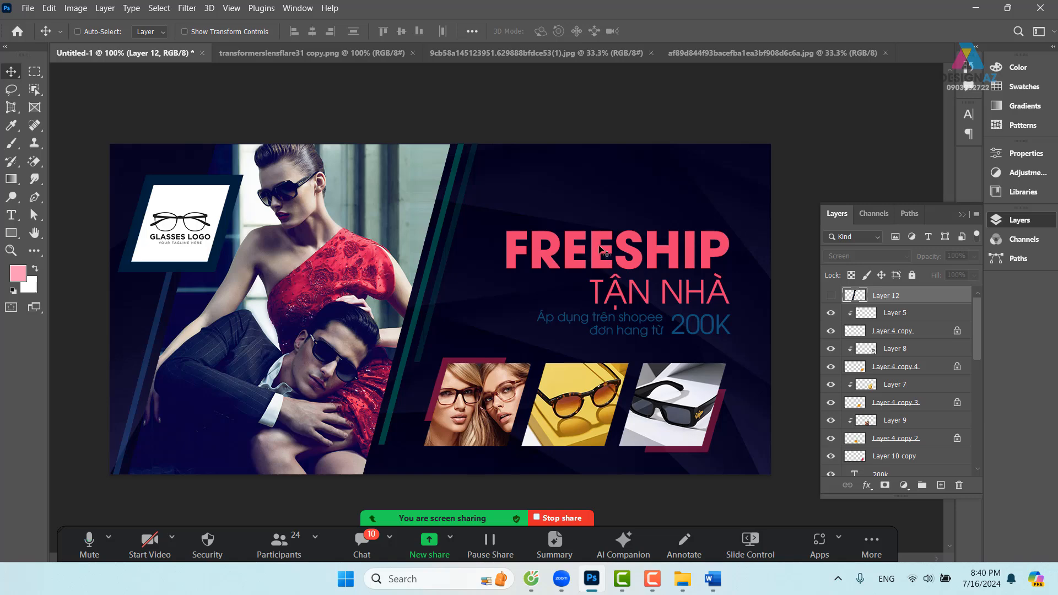
pyautogui.rightClick(603, 251)
pyautogui.click(642, 258)
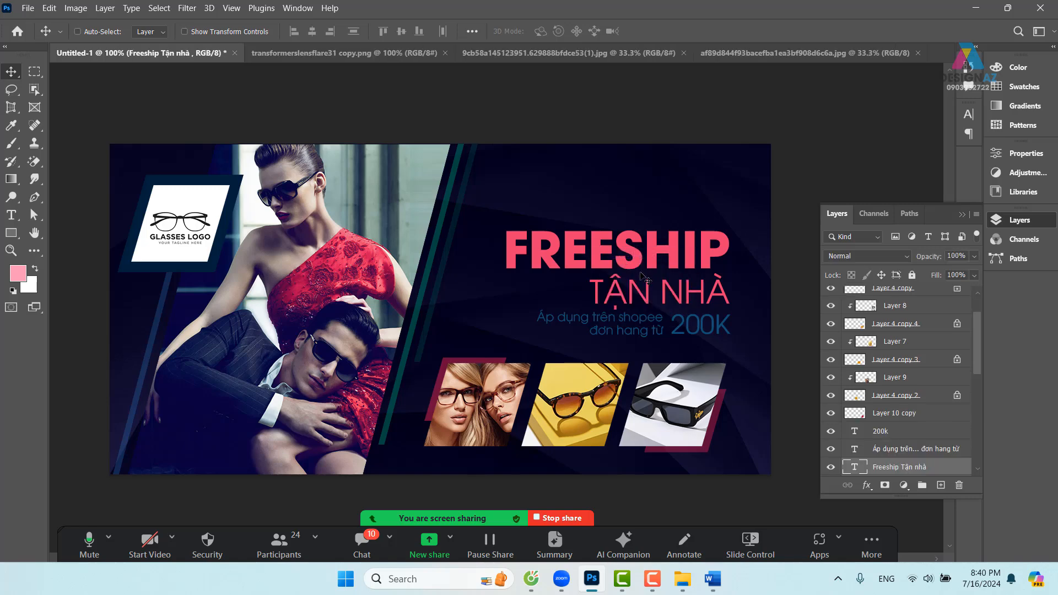
pyautogui.hotkey('ctrl', 'v')
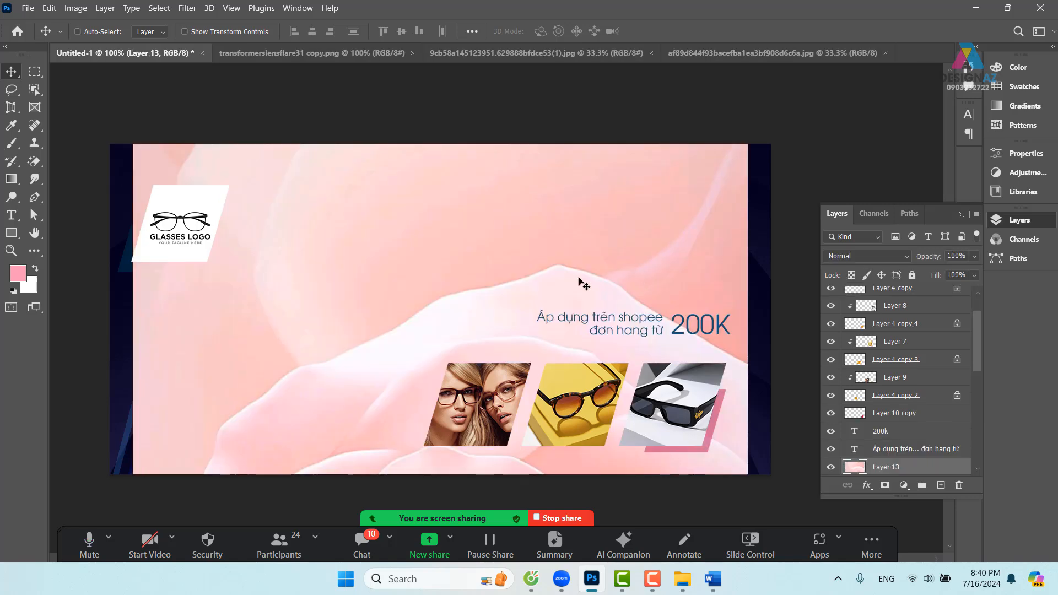
# Scale the pasted rose down, position it over the FREESHIP TẬN NHÀ heading, and clip it to the heading text.
pyautogui.moveTo(578, 283); pyautogui.dragTo(535, 206)
pyautogui.hotkey('ctrl', 't')
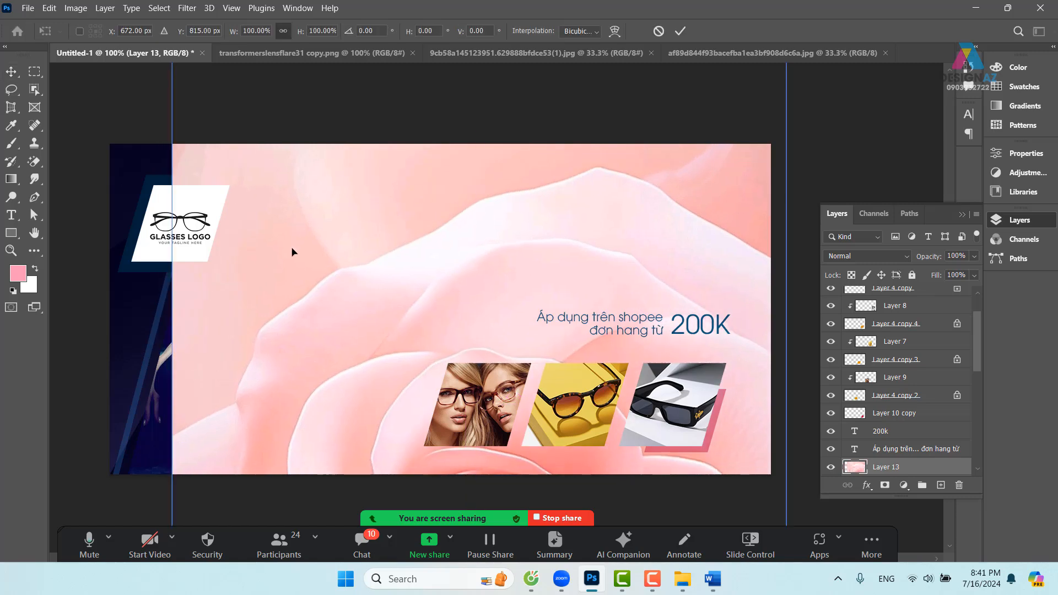
pyautogui.moveTo(257, 267); pyautogui.dragTo(296, 356)
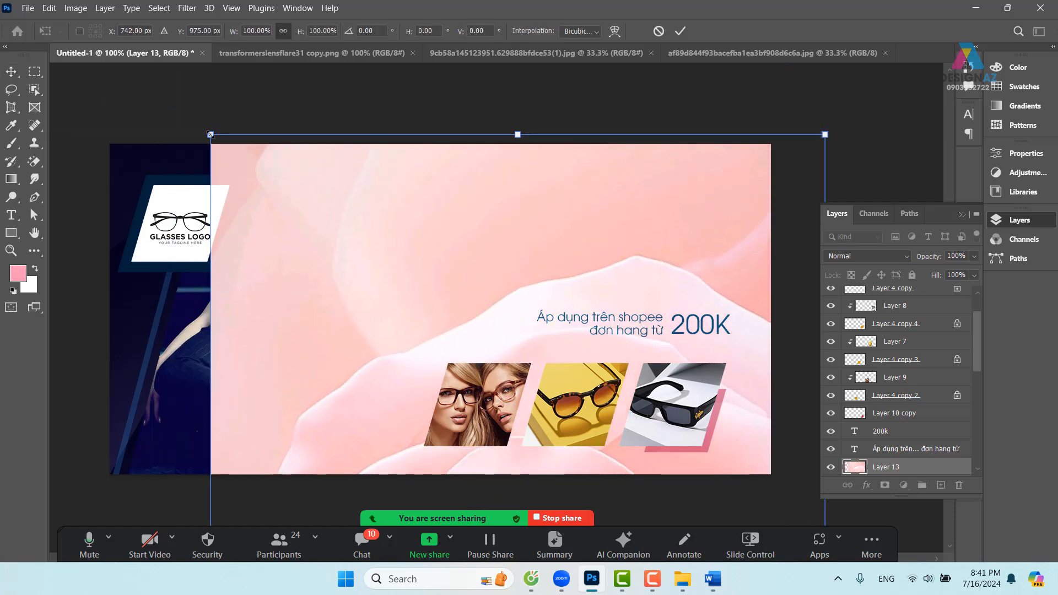
pyautogui.moveTo(210, 134); pyautogui.dragTo(460, 353)
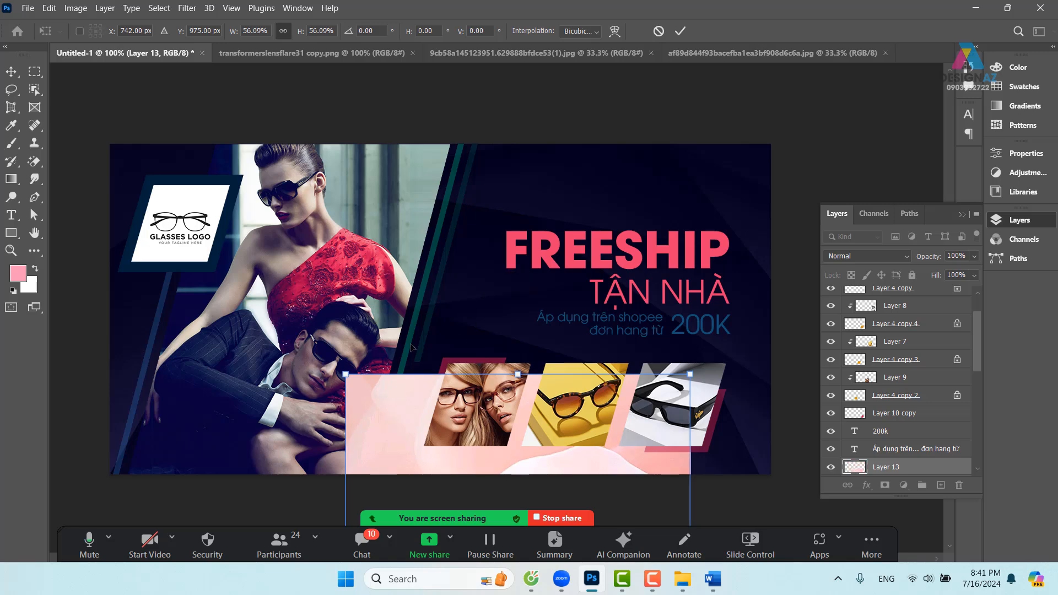
pyautogui.moveTo(514, 396); pyautogui.dragTo(495, 254)
pyautogui.moveTo(675, 225); pyautogui.dragTo(716, 457)
pyautogui.moveTo(649, 368); pyautogui.dragTo(684, 211)
pyautogui.press('Return')
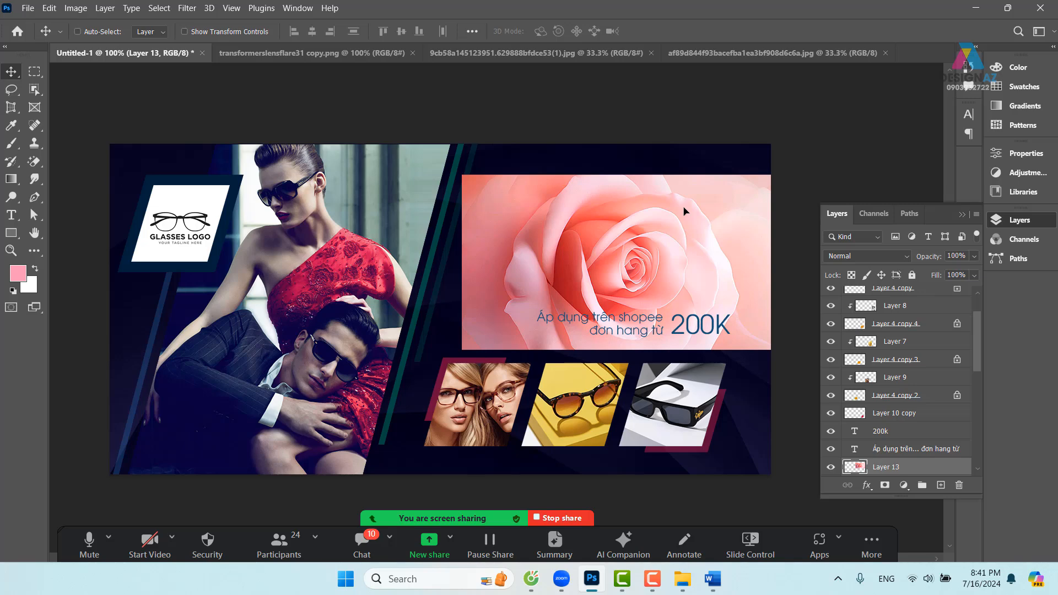
pyautogui.hotkey('ctrl', 'alt')
pyautogui.hotkey('ctrl', 'alt', 'g')
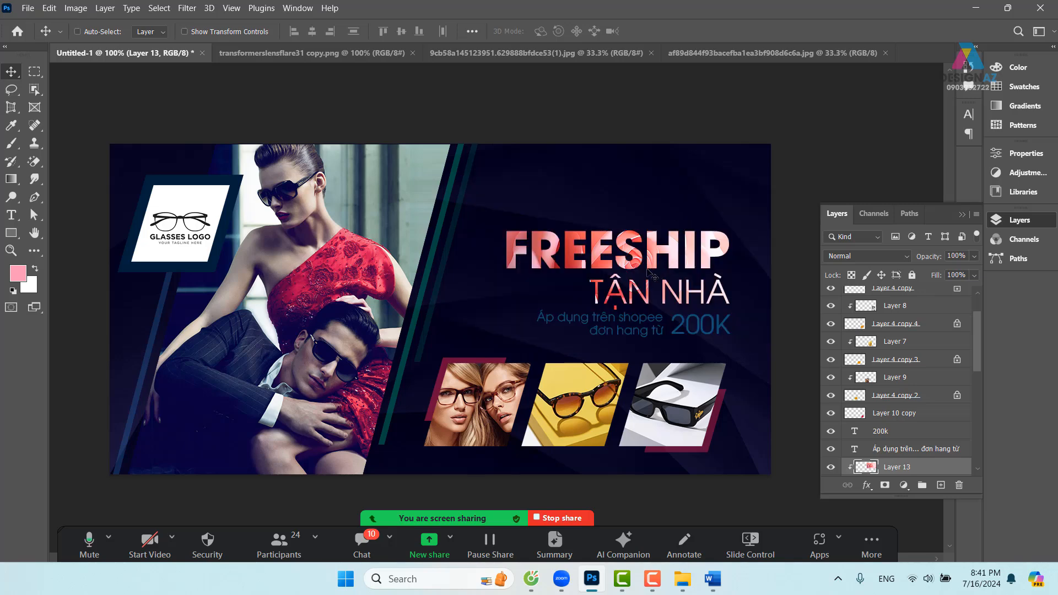
# Try scaling the clipped rose to 73.85% and flipping it horizontally within the heading, and delete the rose layer.
pyautogui.hotkey('ctrl', 't')
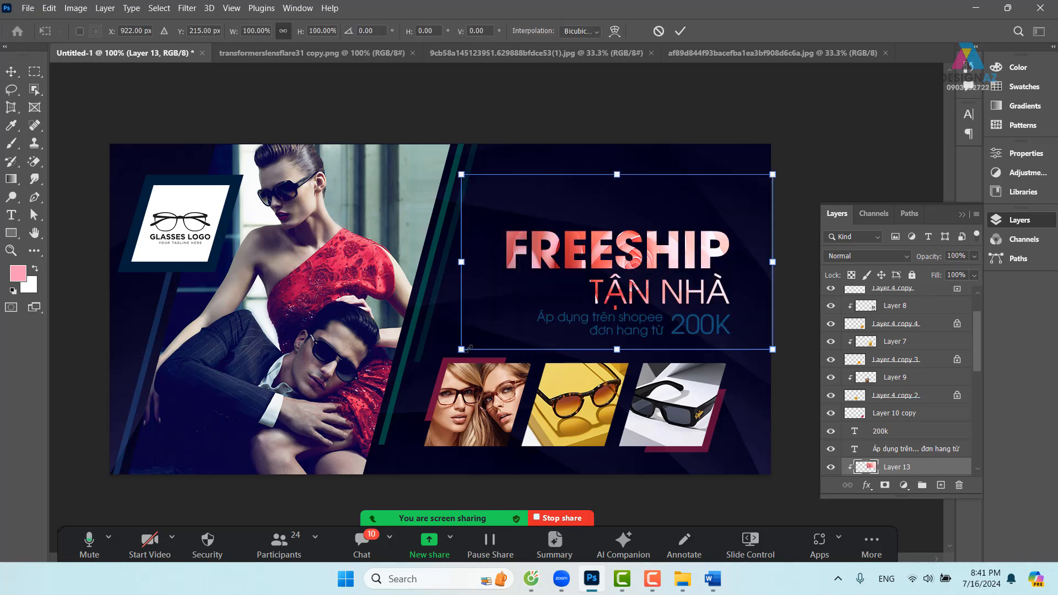
pyautogui.moveTo(468, 348); pyautogui.dragTo(508, 327)
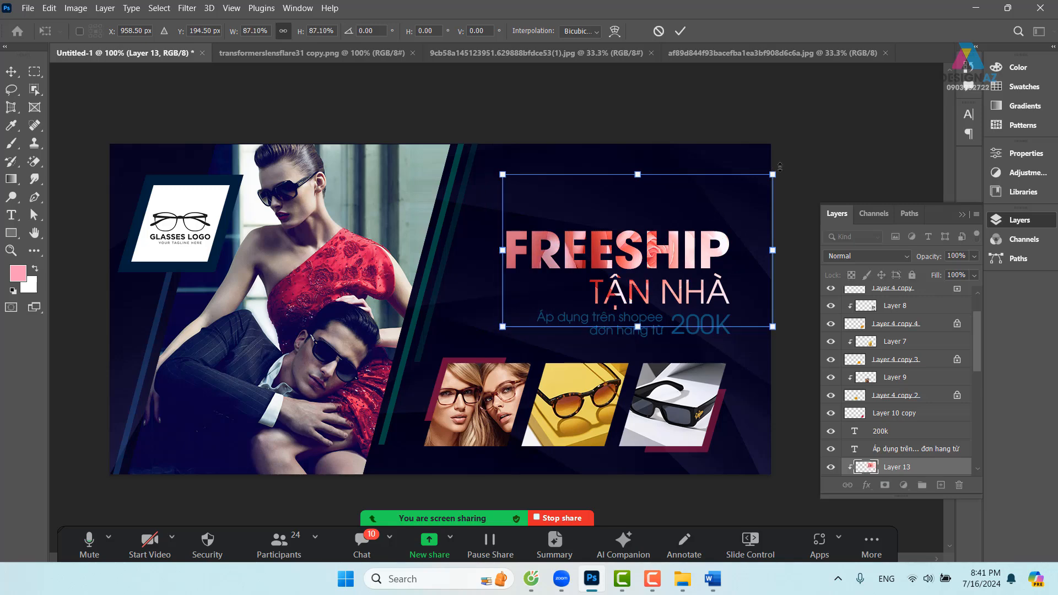
pyautogui.moveTo(765, 180); pyautogui.dragTo(725, 204)
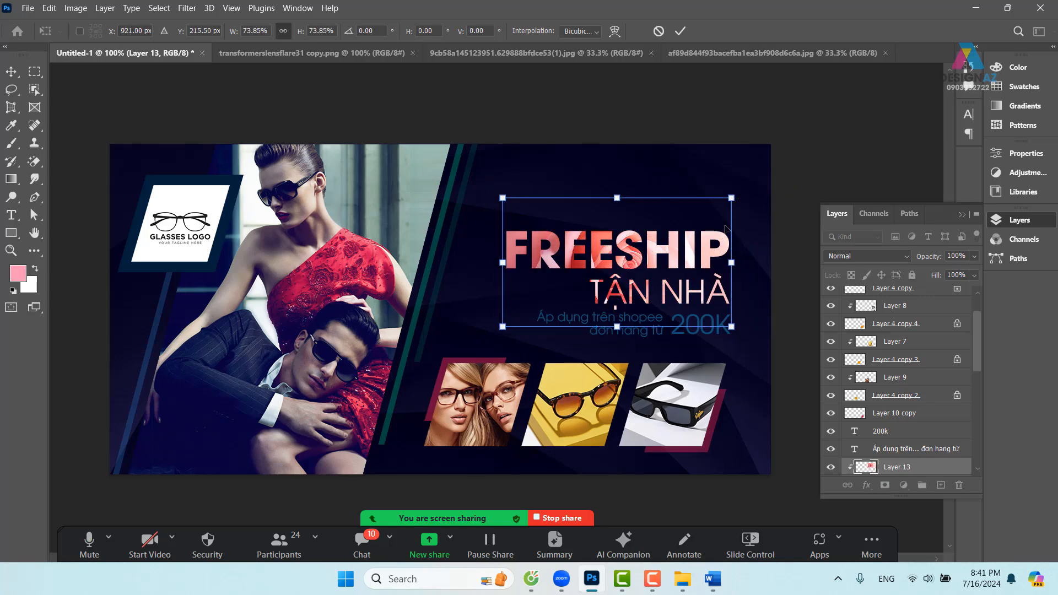
pyautogui.moveTo(684, 249); pyautogui.dragTo(686, 235)
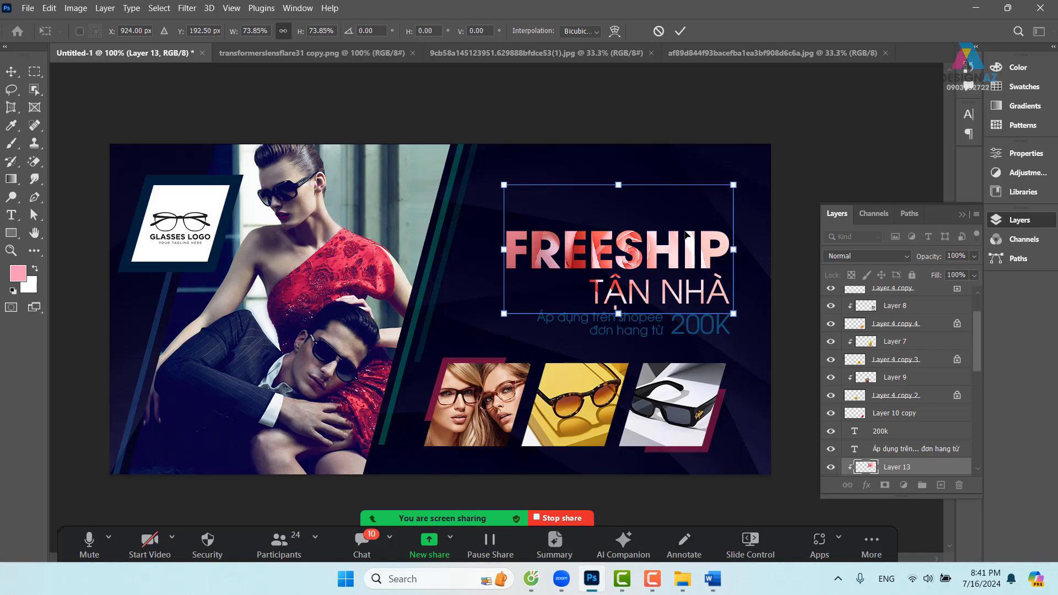
pyautogui.rightClick(686, 236)
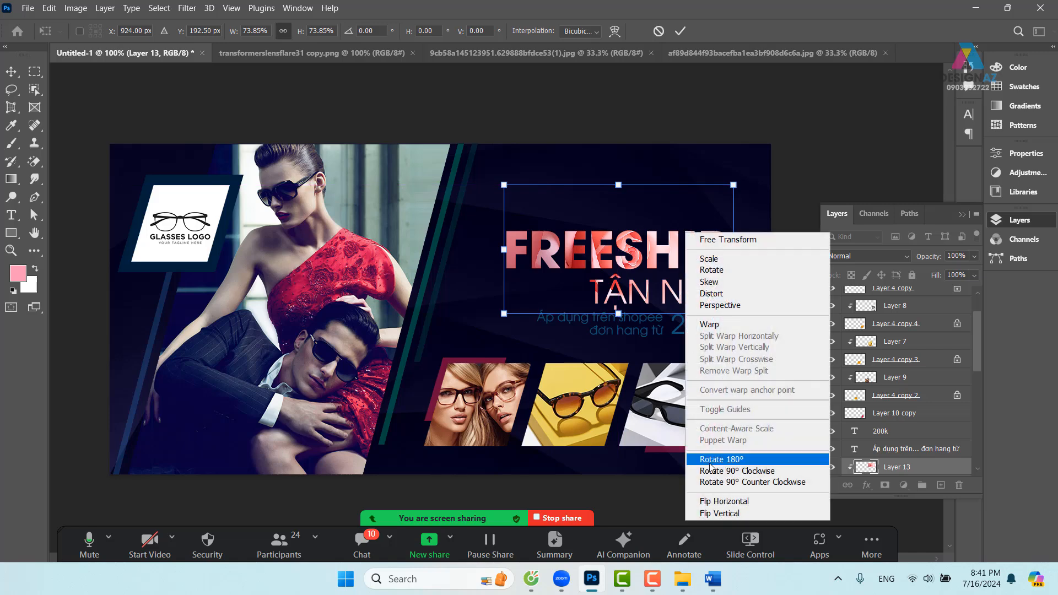
pyautogui.click(718, 502)
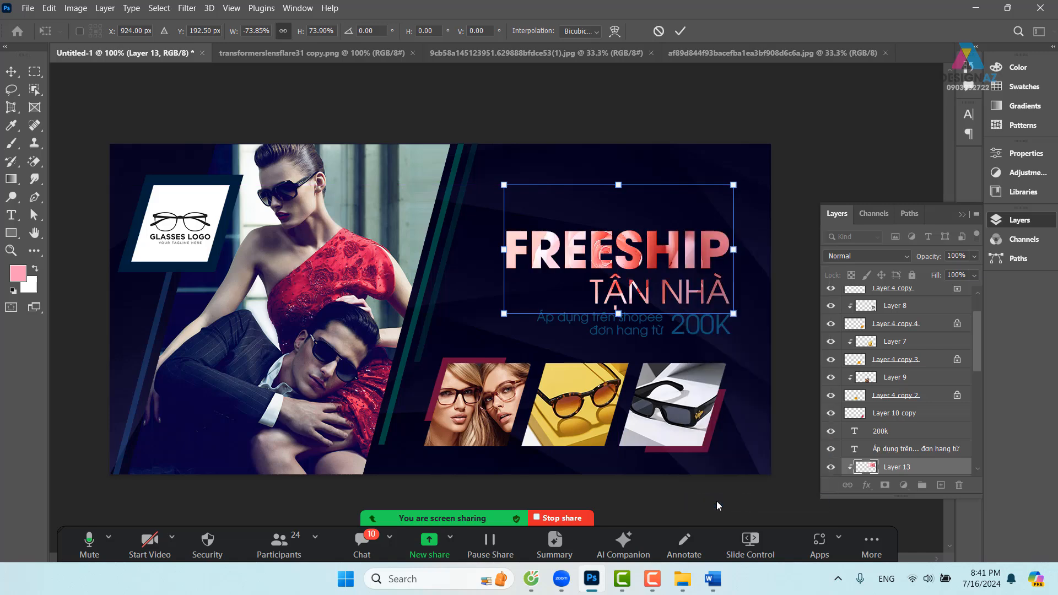
pyautogui.press('Return')
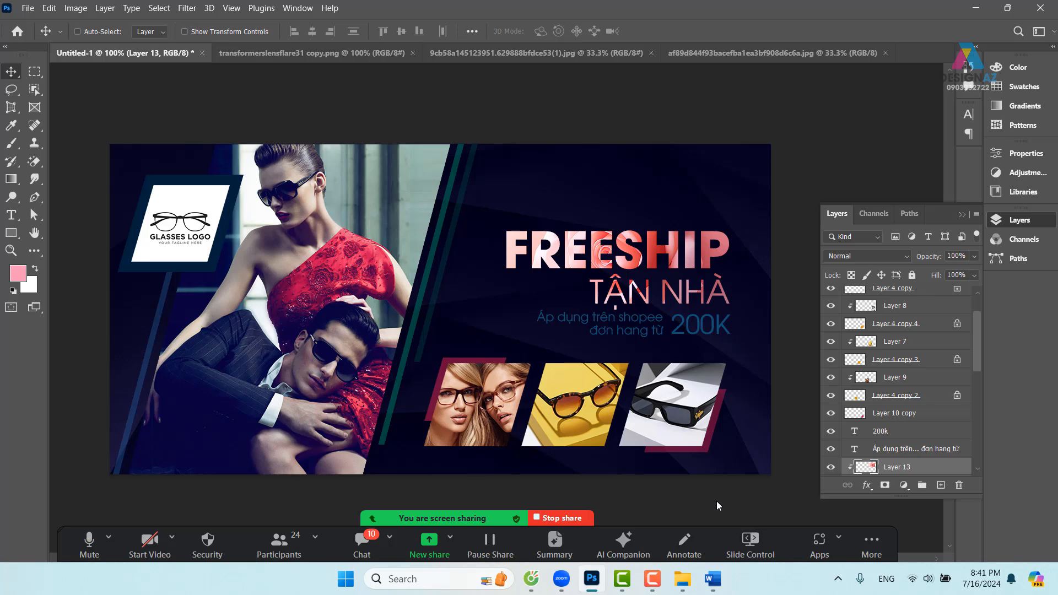
pyautogui.press('Delete')
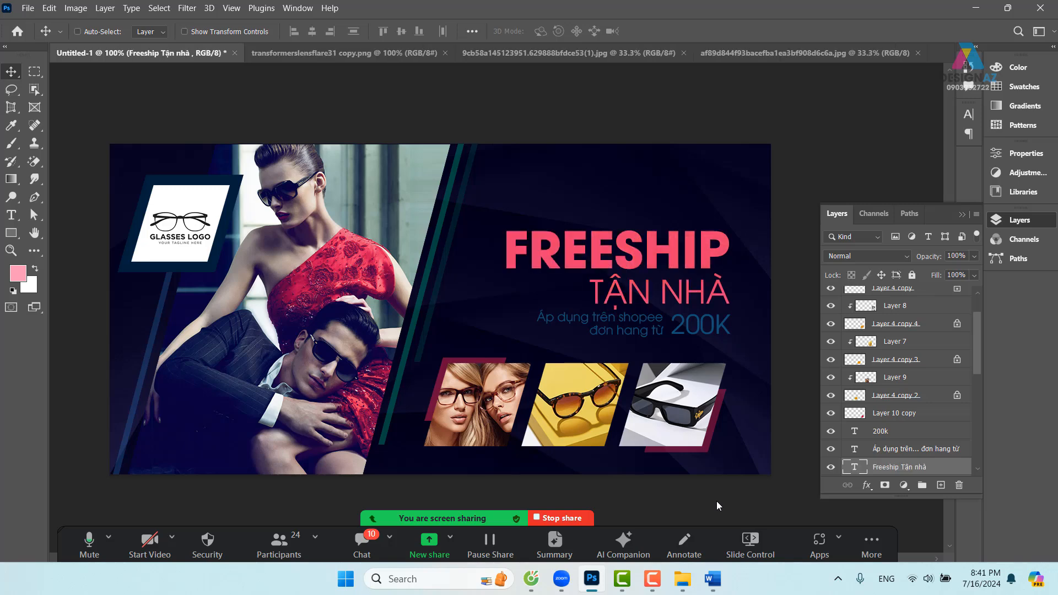
# Look for another texture image to open in the "background thiết kế" and "anh sáng" folders on drive D.
pyautogui.hotkey('ctrl', 'o')
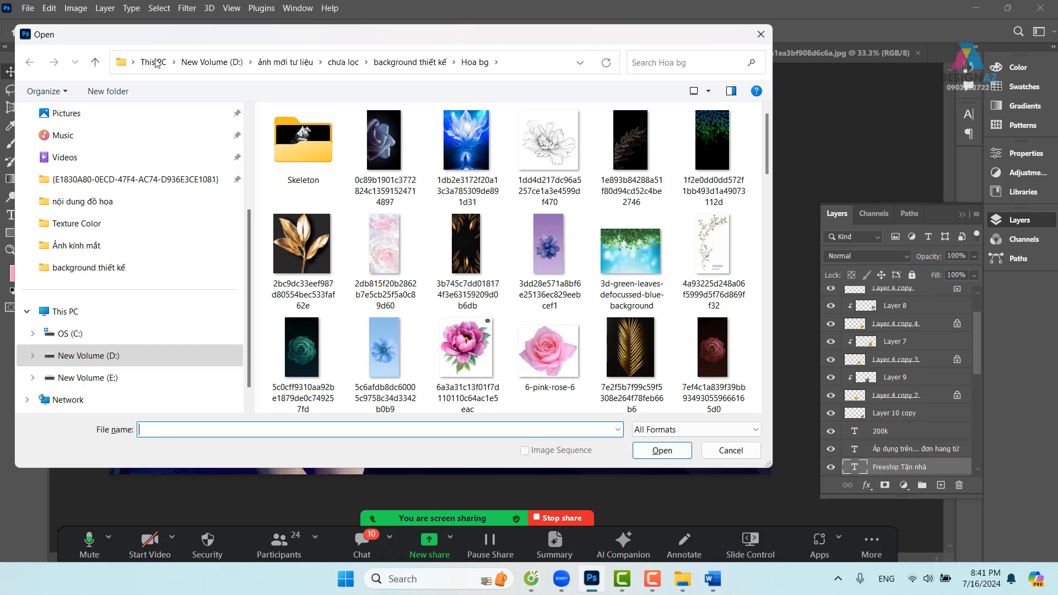
pyautogui.click(413, 62)
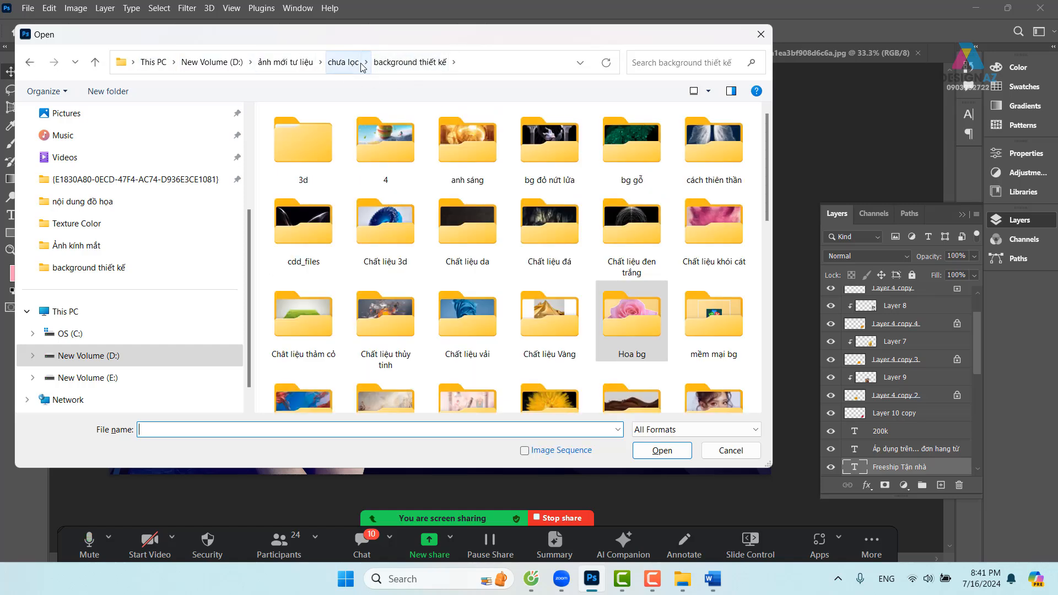
pyautogui.doubleClick(476, 149)
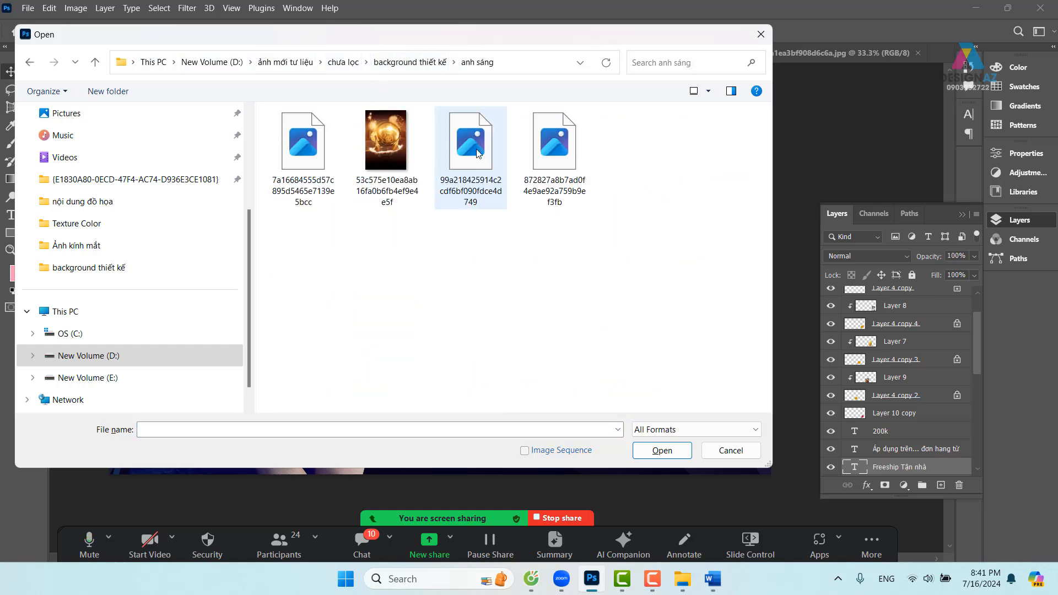
pyautogui.click(410, 62)
pyautogui.click(212, 62)
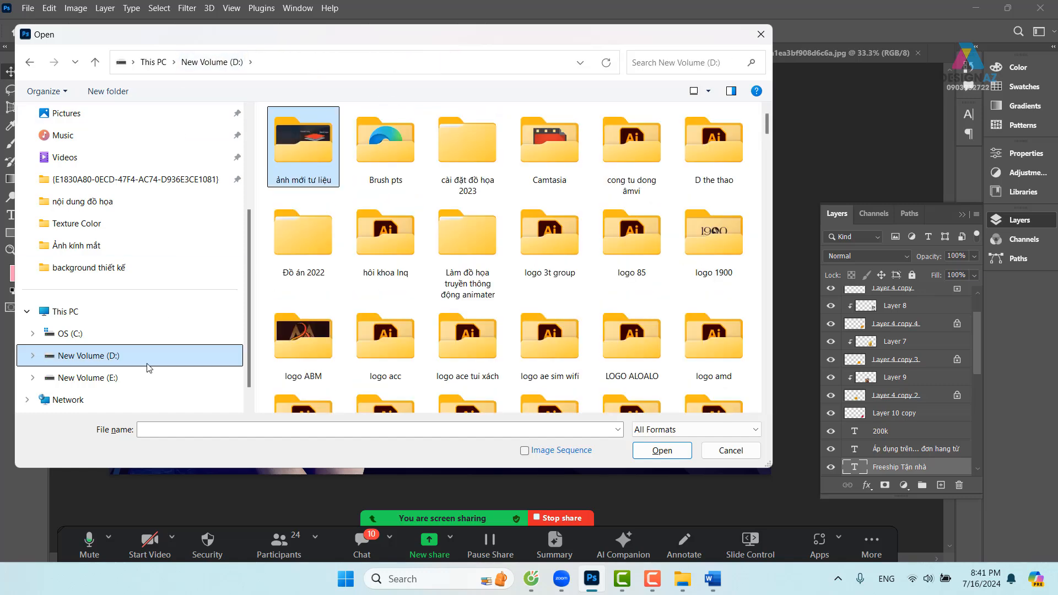
# Open gold-background from the "bài 2 giầy nam" folder under PHOTOSHOP > GTpts > "Bài tập cơ bản vùng chọn bố cục" on drive E and select the entire image.
pyautogui.click(119, 379)
pyautogui.scroll(-5, 126, 378)
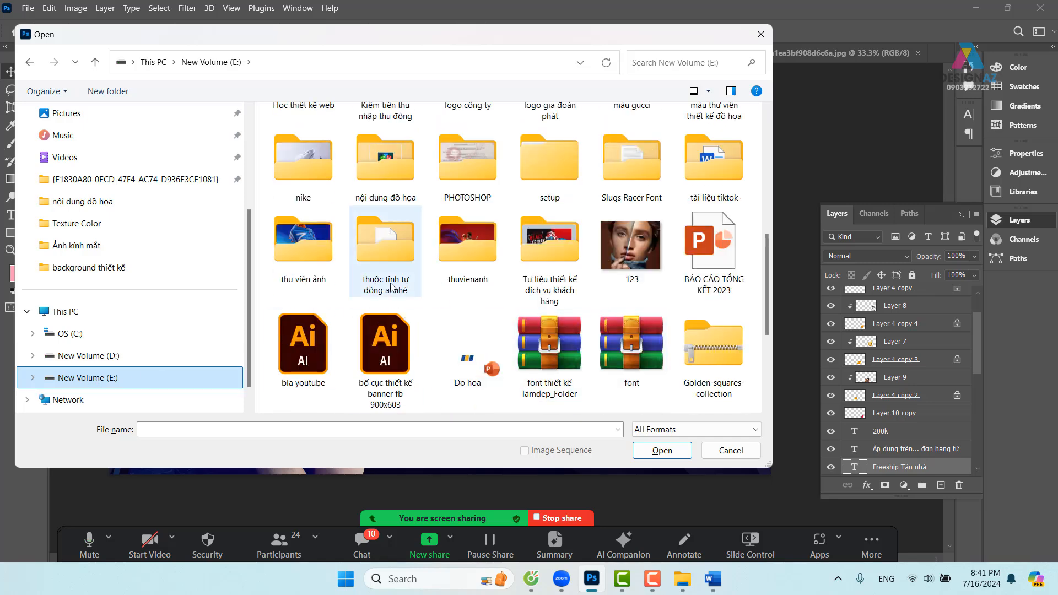
pyautogui.doubleClick(474, 164)
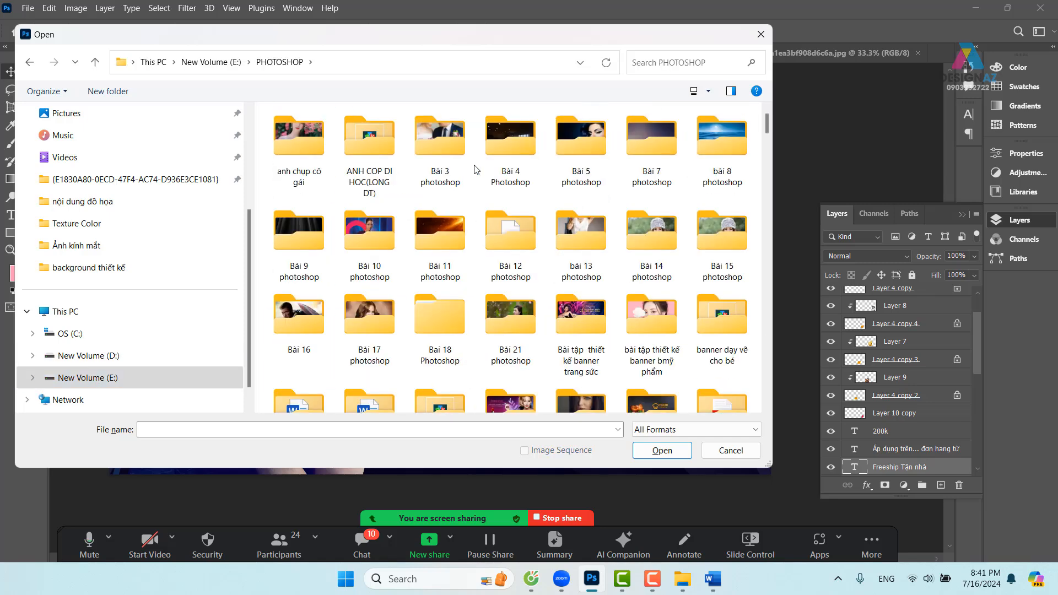
pyautogui.click(510, 311)
pyautogui.press('g')
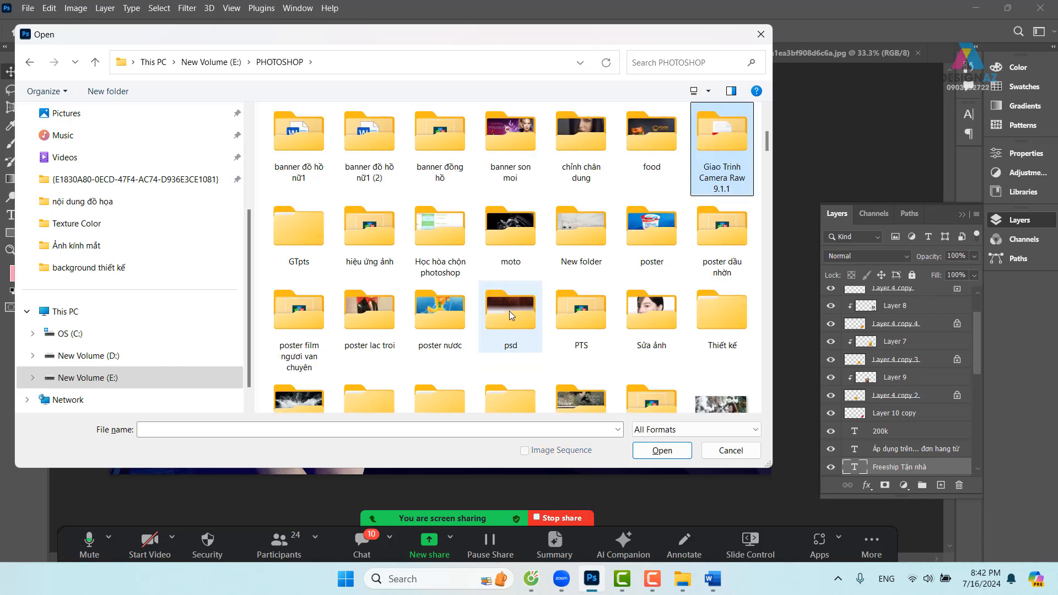
pyautogui.doubleClick(306, 230)
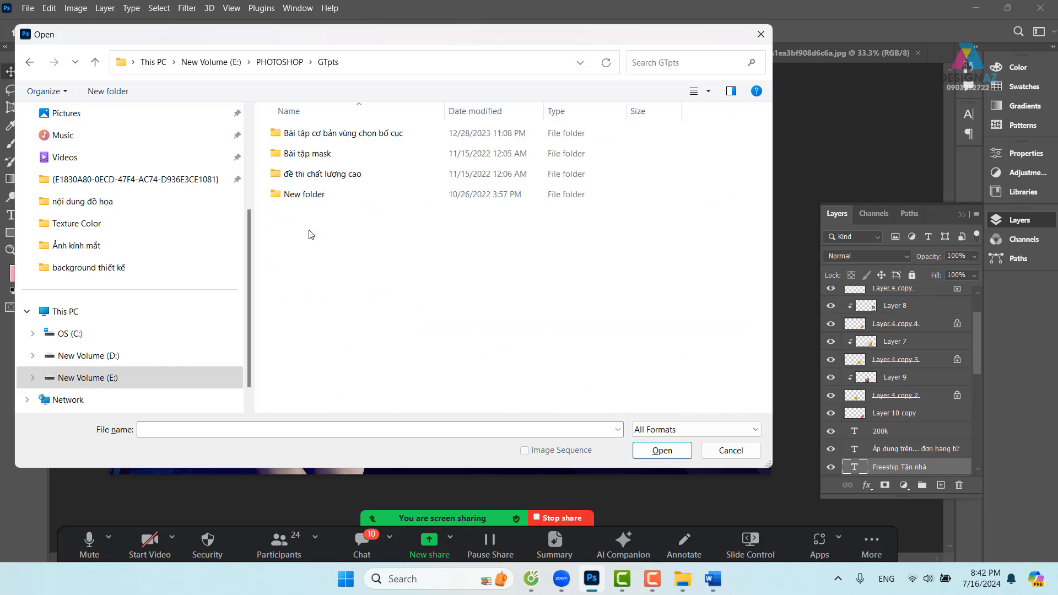
pyautogui.doubleClick(297, 139)
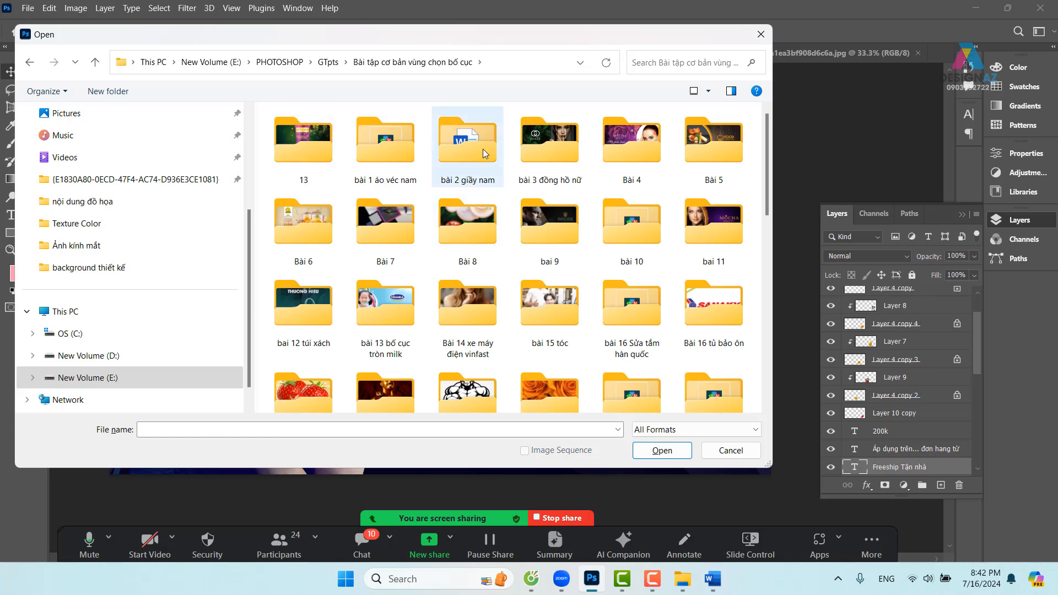
pyautogui.doubleClick(463, 183)
pyautogui.click(293, 269)
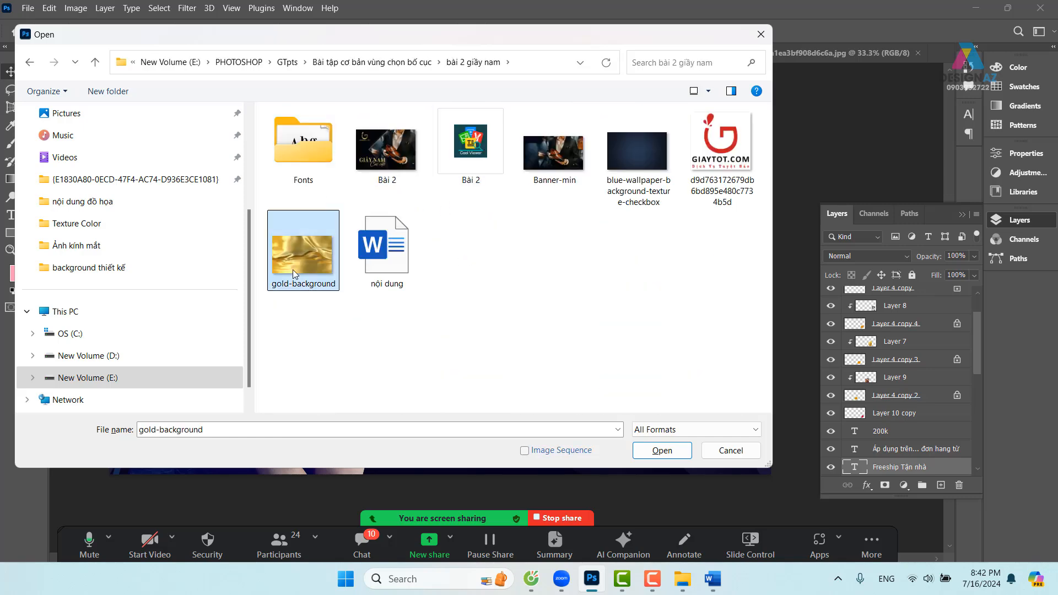
pyautogui.click(667, 455)
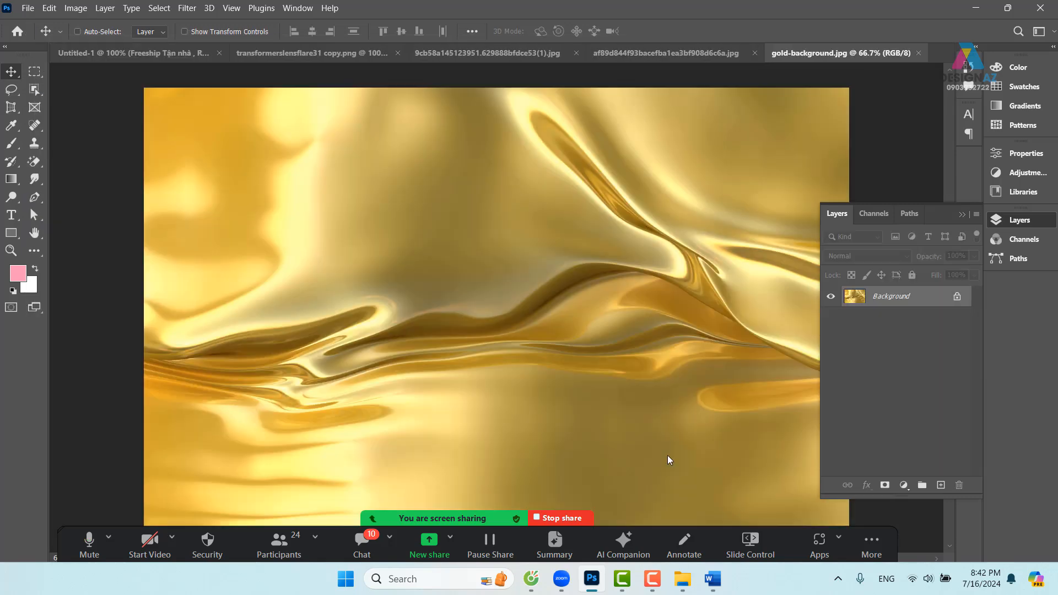
pyautogui.hotkey('ctrl', 'a')
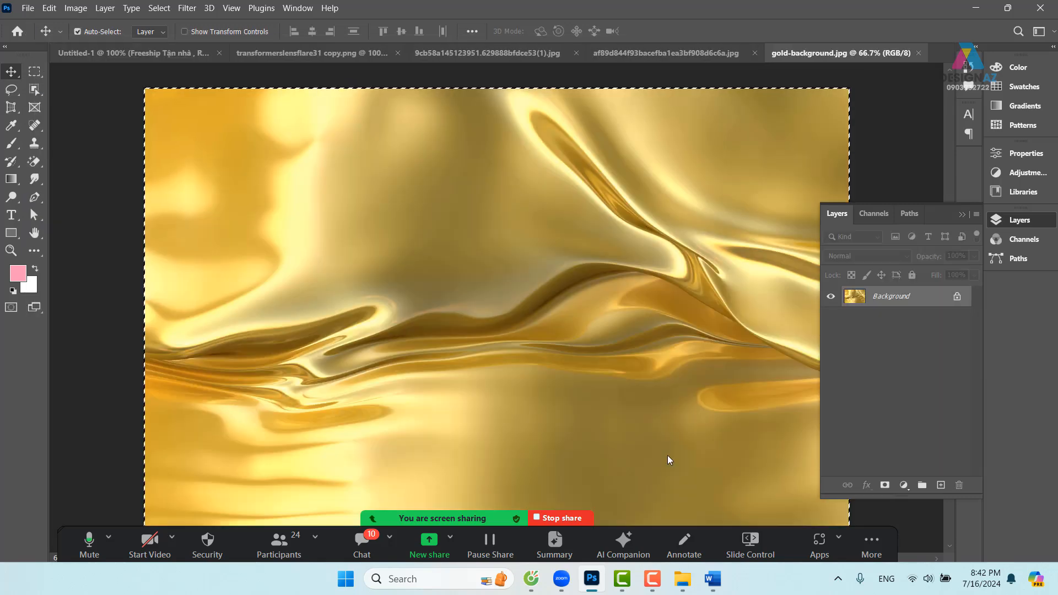
# Copy the gold image into Untitled-1 above the "Freeship Tận nhà" layer and clip it to the heading.
pyautogui.click(114, 52)
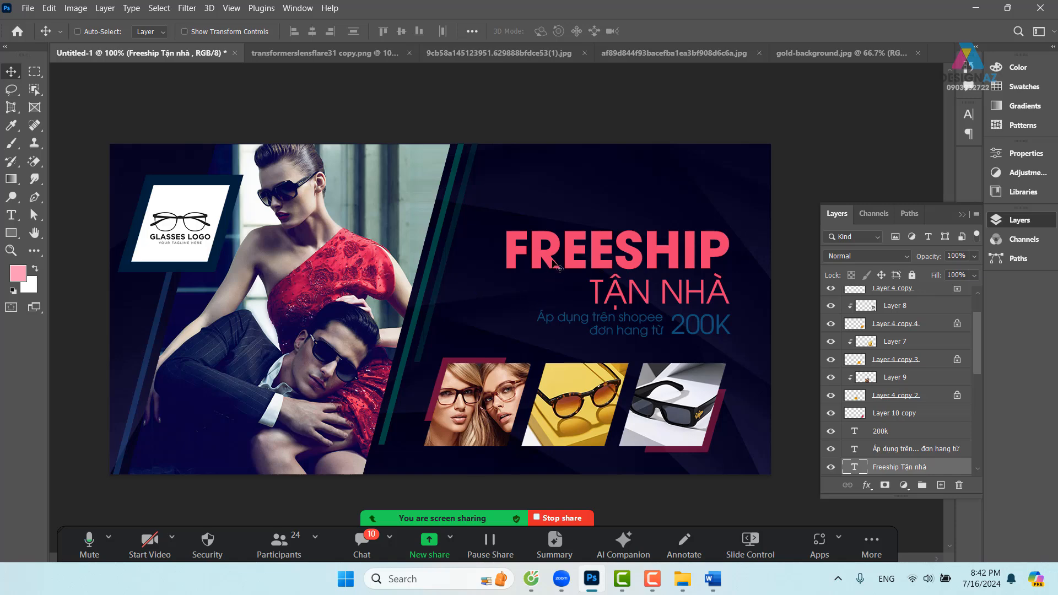
pyautogui.rightClick(551, 257)
pyautogui.click(574, 265)
pyautogui.hotkey('ctrl', 'v')
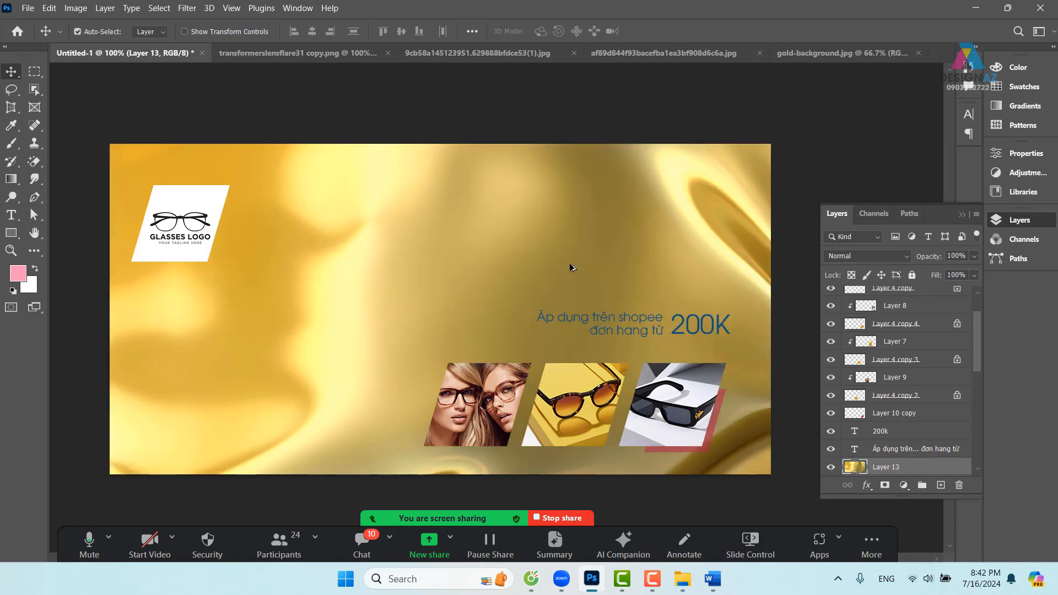
pyautogui.hotkey('ctrl', 'alt', 'g')
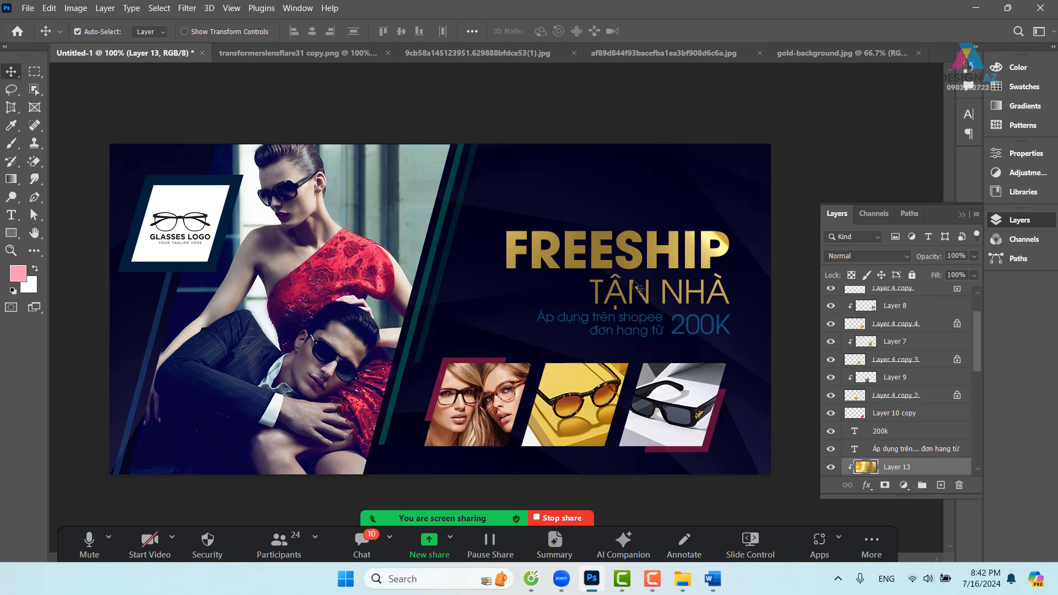
# Scale the clipped gold texture down proportionally and position it to cover the FREESHIP TẬN NHÀ heading.
pyautogui.hotkey('ctrl', 't')
pyautogui.moveTo(110, 145); pyautogui.dragTo(525, 333)
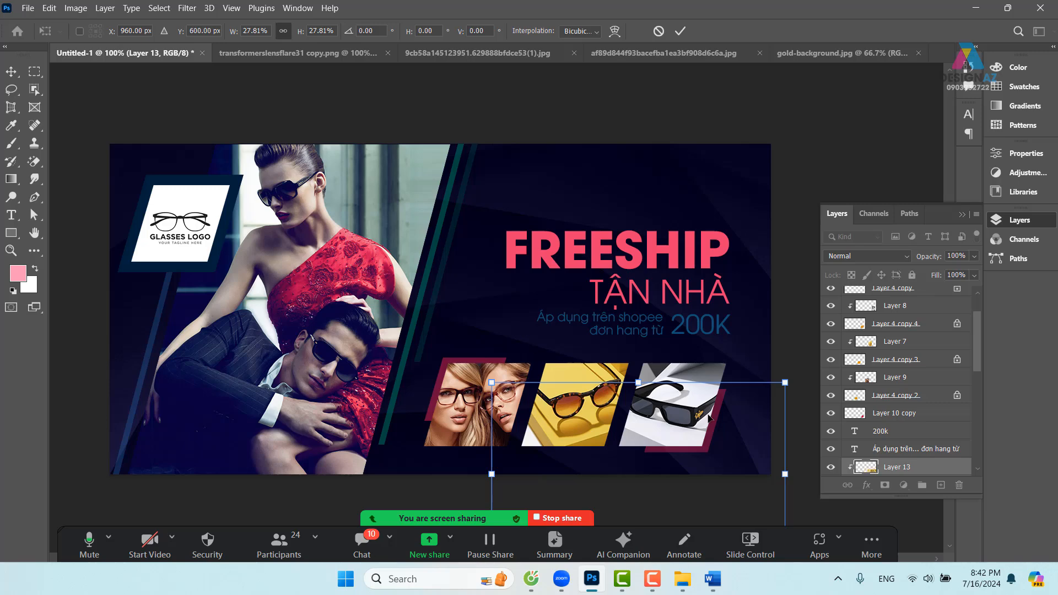
pyautogui.moveTo(712, 418); pyautogui.dragTo(696, 242)
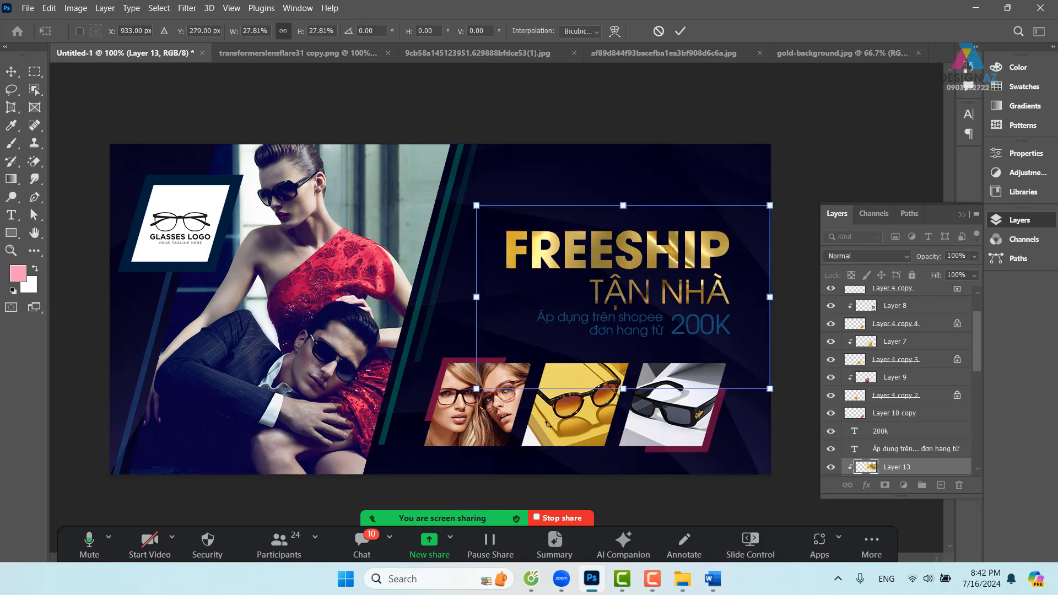
pyautogui.moveTo(476, 388); pyautogui.dragTo(495, 358)
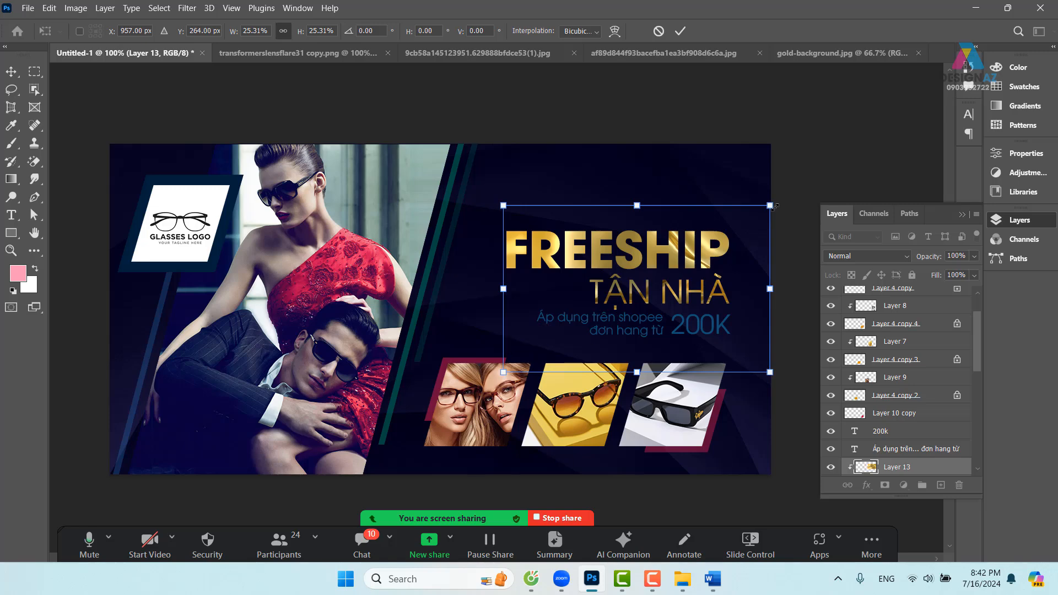
pyautogui.moveTo(774, 206); pyautogui.dragTo(740, 223)
pyautogui.press('Return')
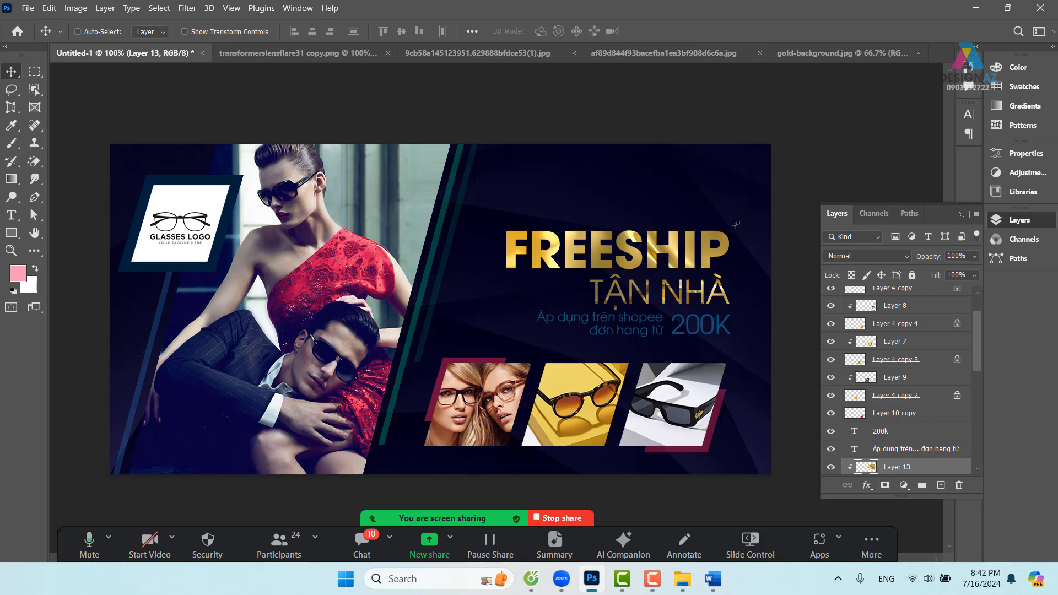
# Lock the transparent pixels of Layer 3 copy and fill its diagonal stripe with dark blue sampled near the banner's left diagonal edge.
pyautogui.rightClick(620, 192)
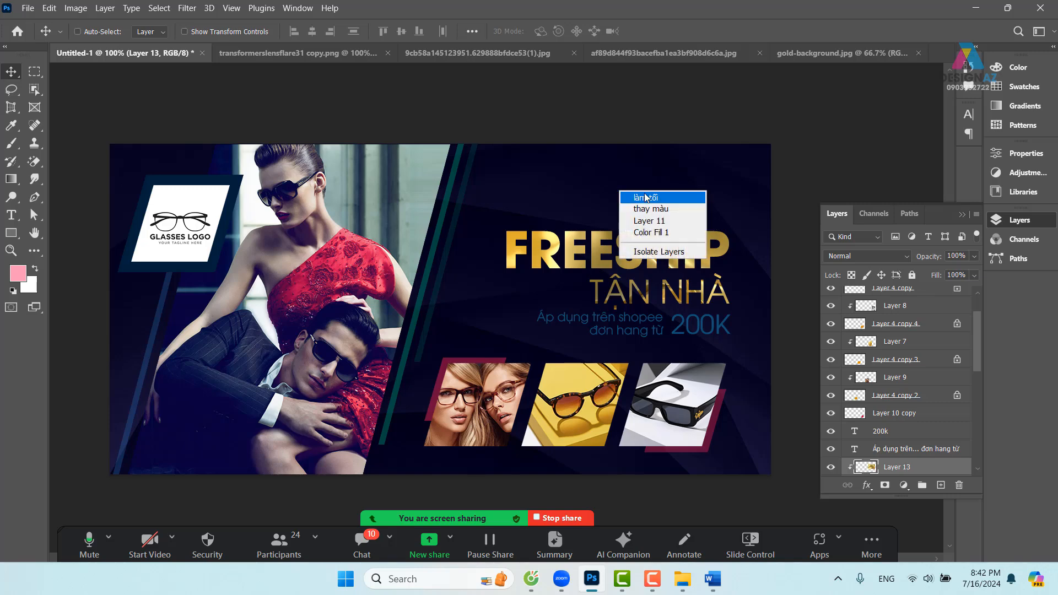
pyautogui.click(646, 198)
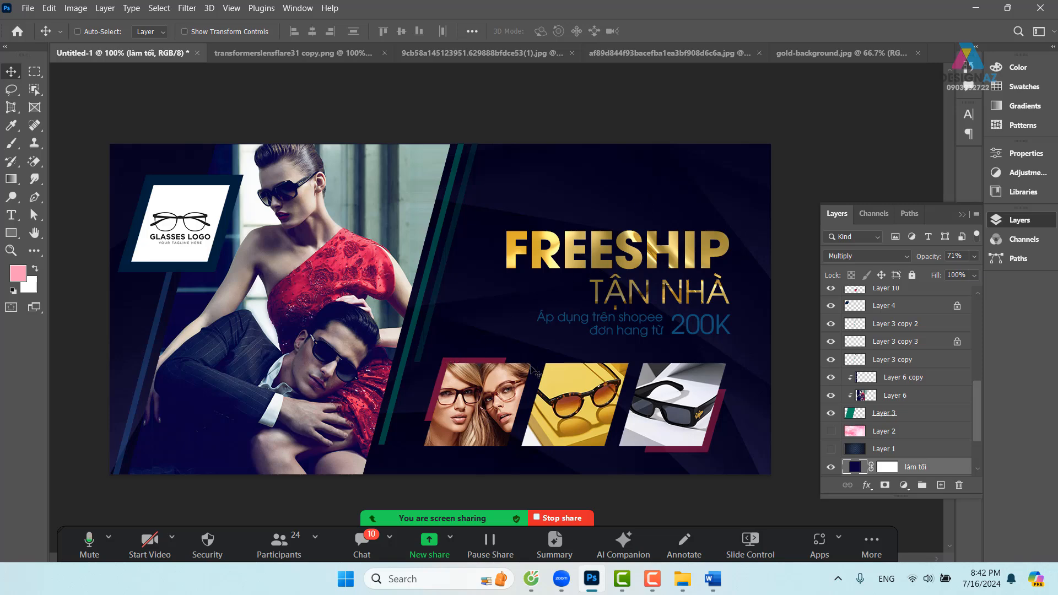
pyautogui.rightClick(422, 316)
pyautogui.click(438, 318)
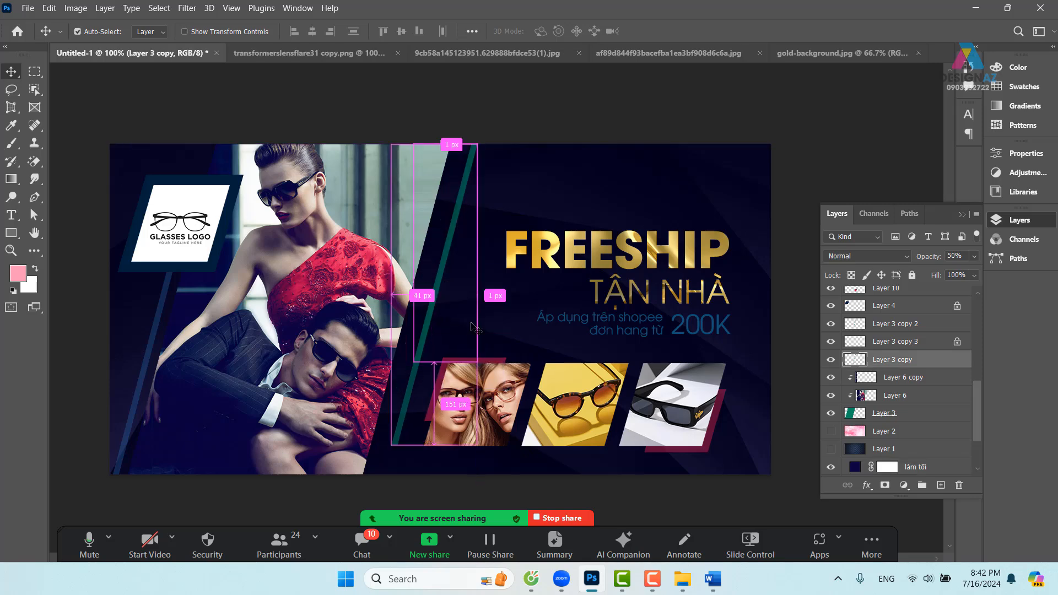
pyautogui.click(851, 275)
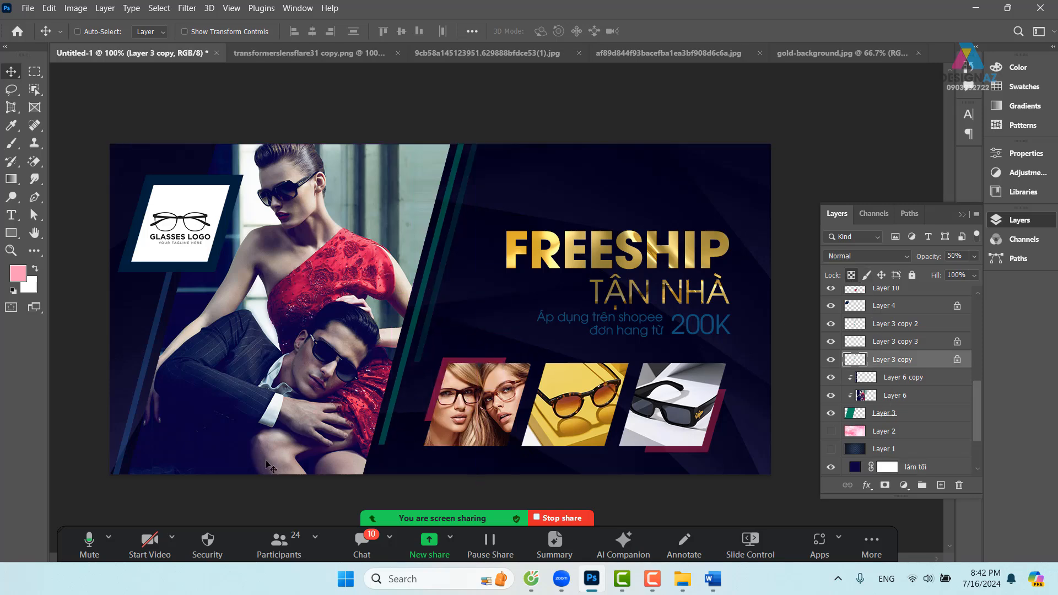
pyautogui.press('i')
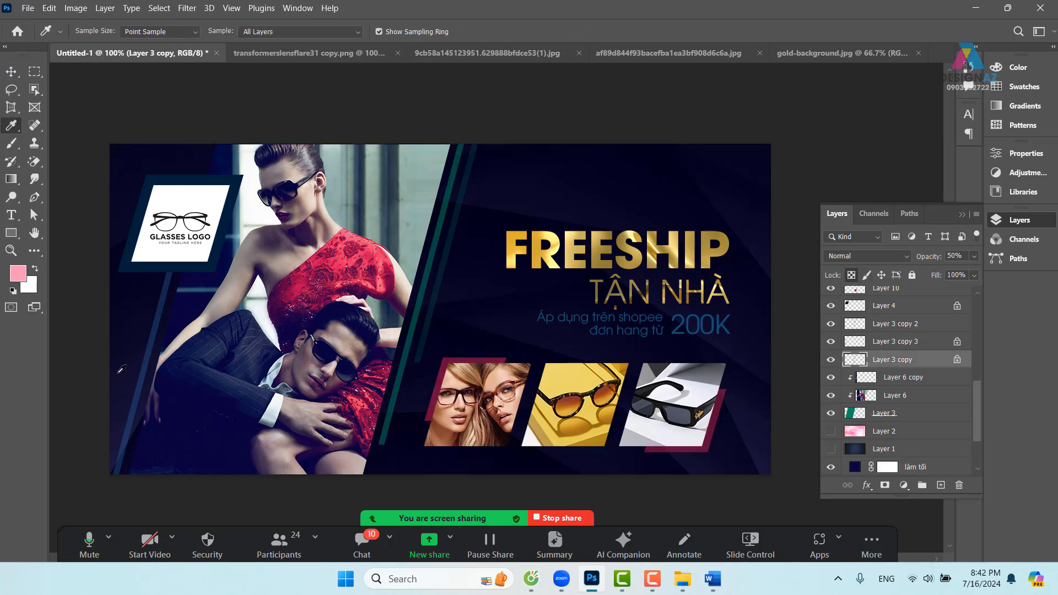
pyautogui.click(147, 367)
pyautogui.press('alt')
pyautogui.hotkey('alt', 'BackSpace')
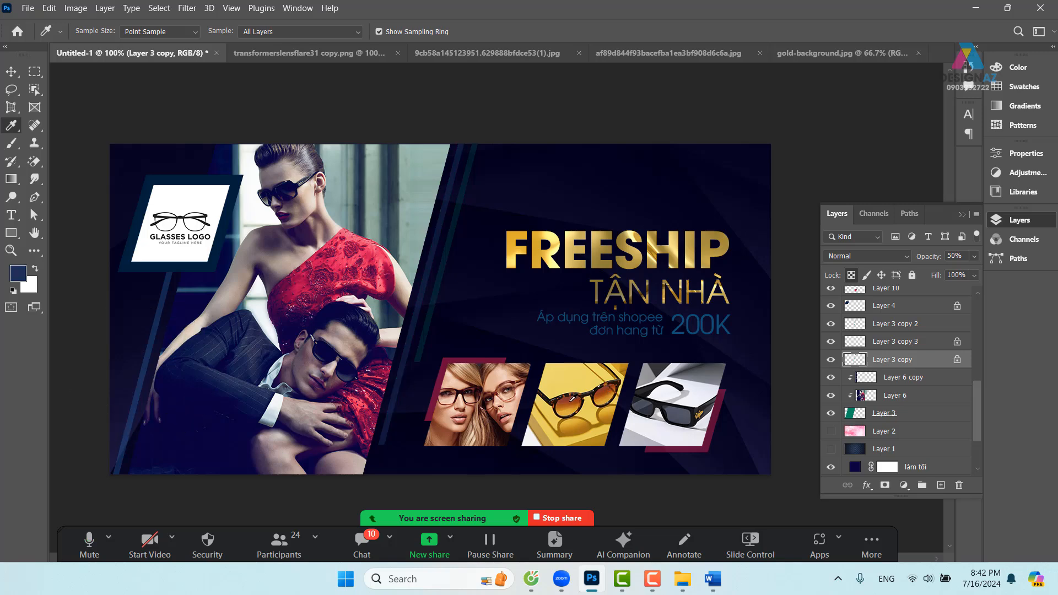
# Raise the opacity of the Layer 3 copy stripe to 86%.
pyautogui.click(975, 257)
pyautogui.moveTo(963, 272); pyautogui.dragTo(964, 272)
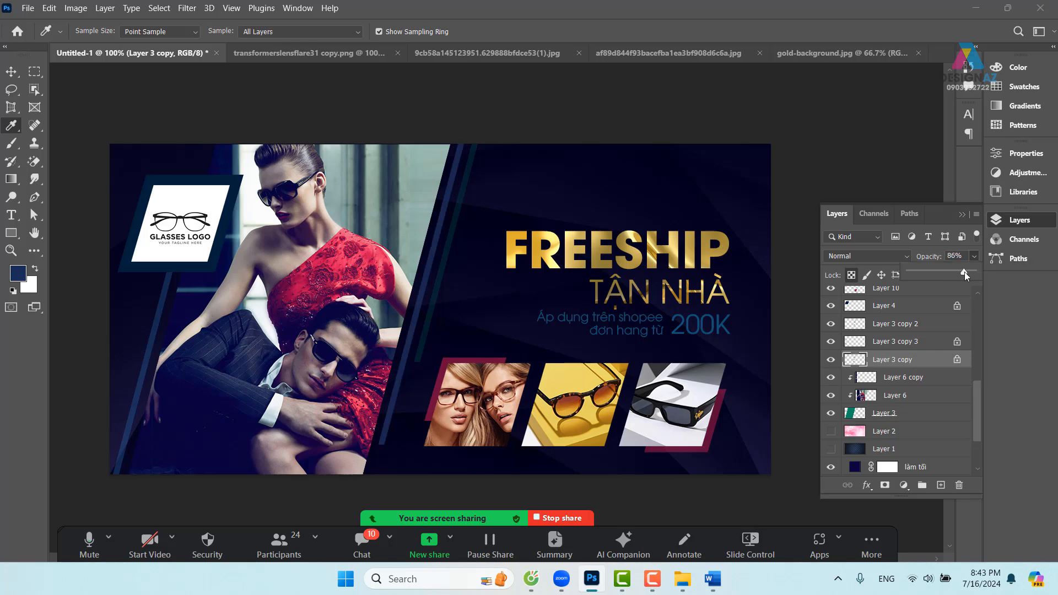
pyautogui.click(11, 71)
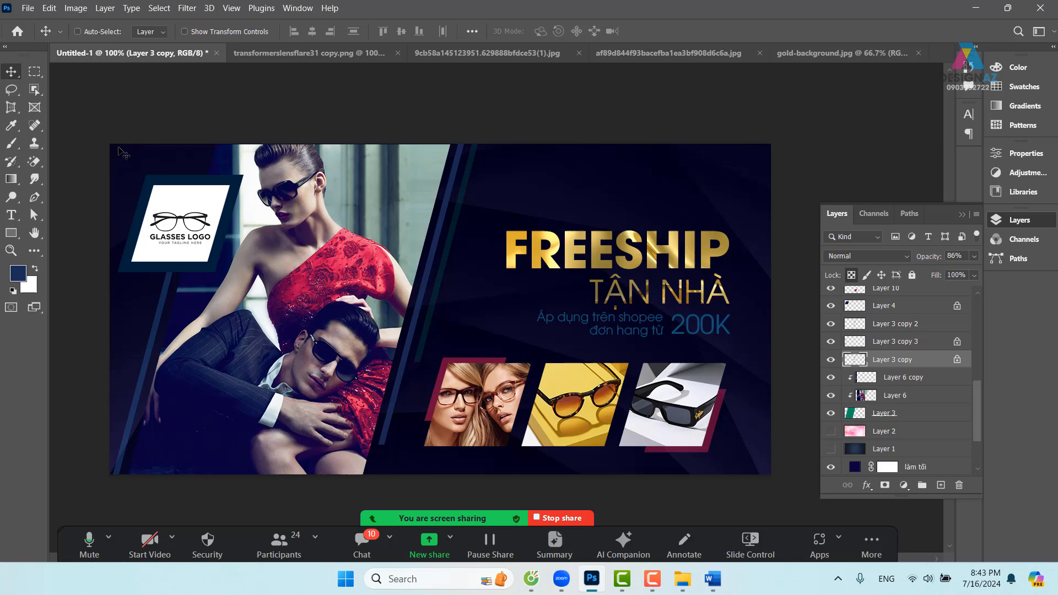
# Lock the transparent pixels of Layer 3 copy 2 and recolour its faint diagonal stripe with the same dark blue.
pyautogui.rightClick(442, 272)
pyautogui.click(469, 277)
pyautogui.press('ctrl')
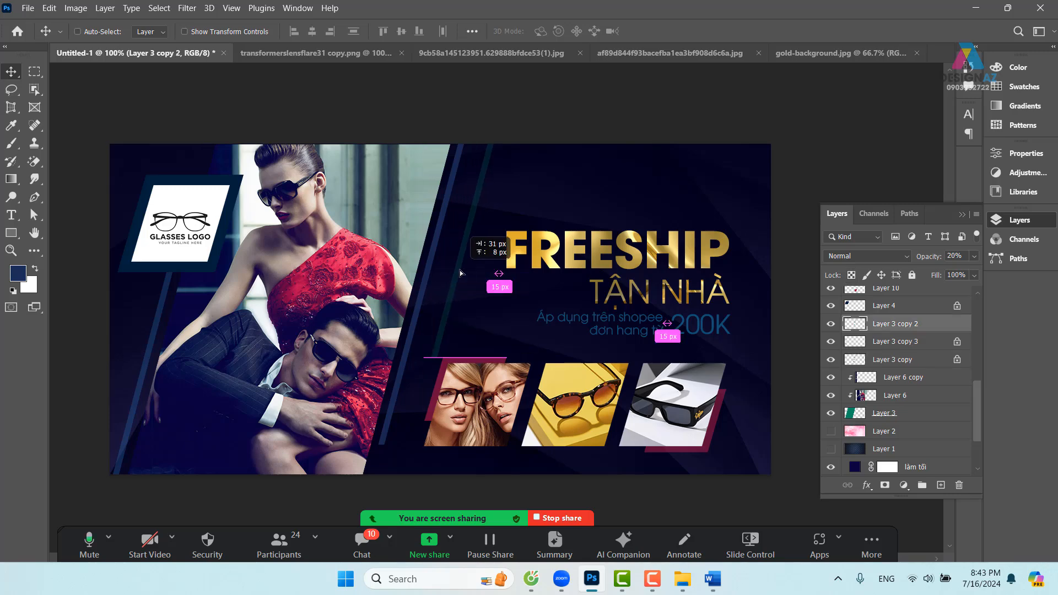
pyautogui.click(851, 275)
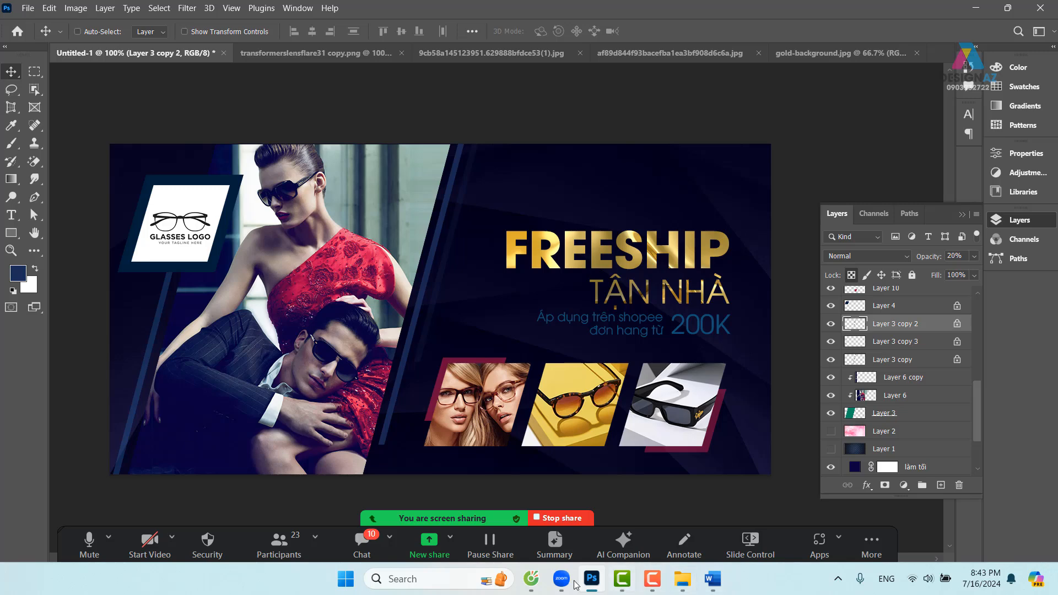
# Look through the folders and files on drive E for the reference banner design to open.
pyautogui.moveTo(563, 584)
pyautogui.hotkey('ctrl', 'o')
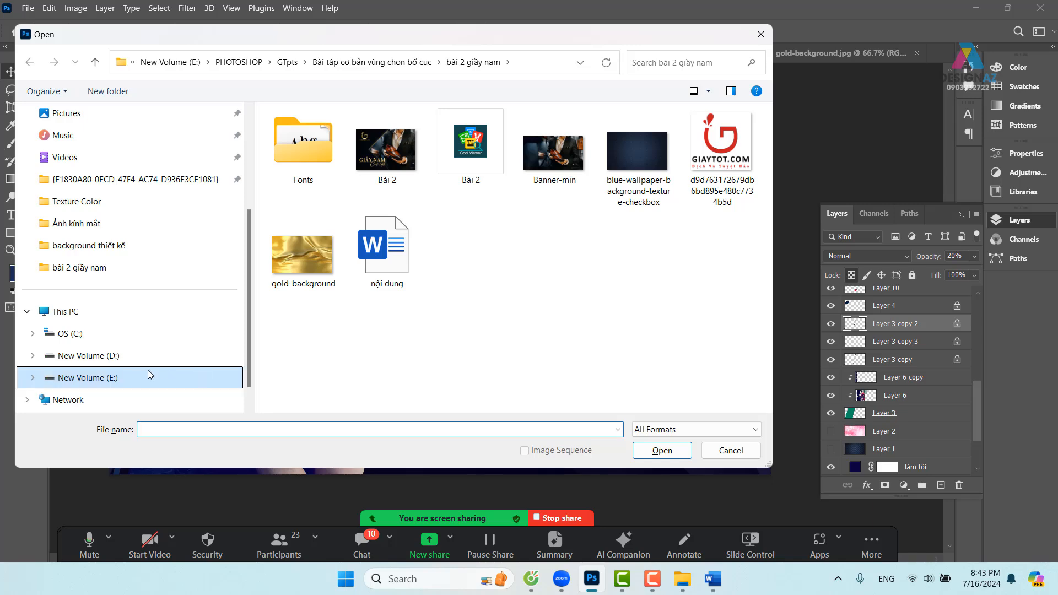
pyautogui.click(125, 379)
pyautogui.scroll(-10, 537, 313)
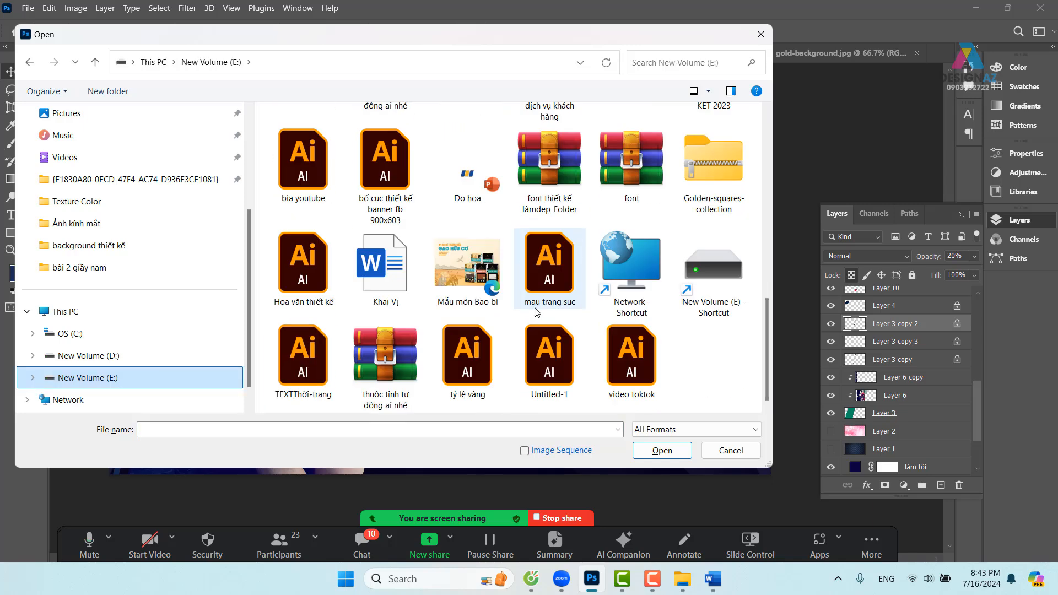
pyautogui.scroll(8, 537, 312)
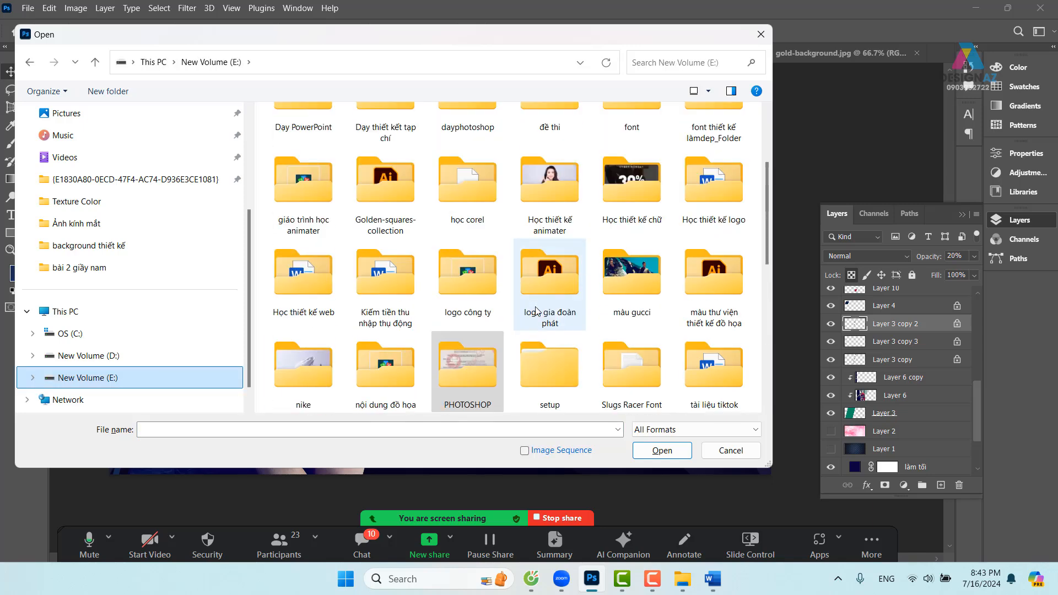
pyautogui.scroll(-8, 536, 311)
pyautogui.scroll(10, 536, 310)
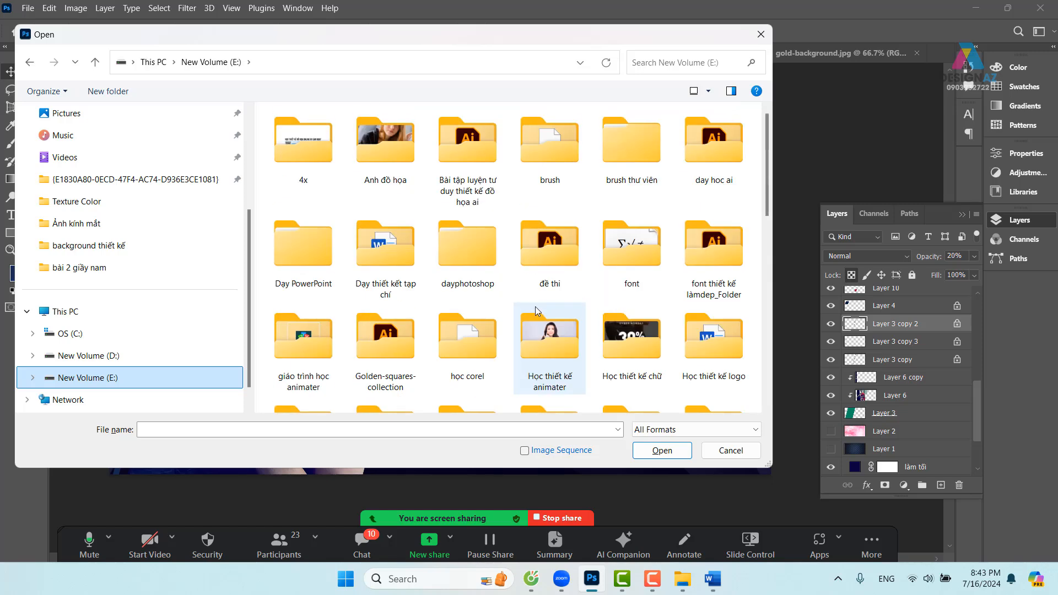
# Open the image "tk vùng chọn copy" from the "Ảnh kính mắt" folder under "Tư liệu học đồ họa" on drive D.
pyautogui.click(89, 356)
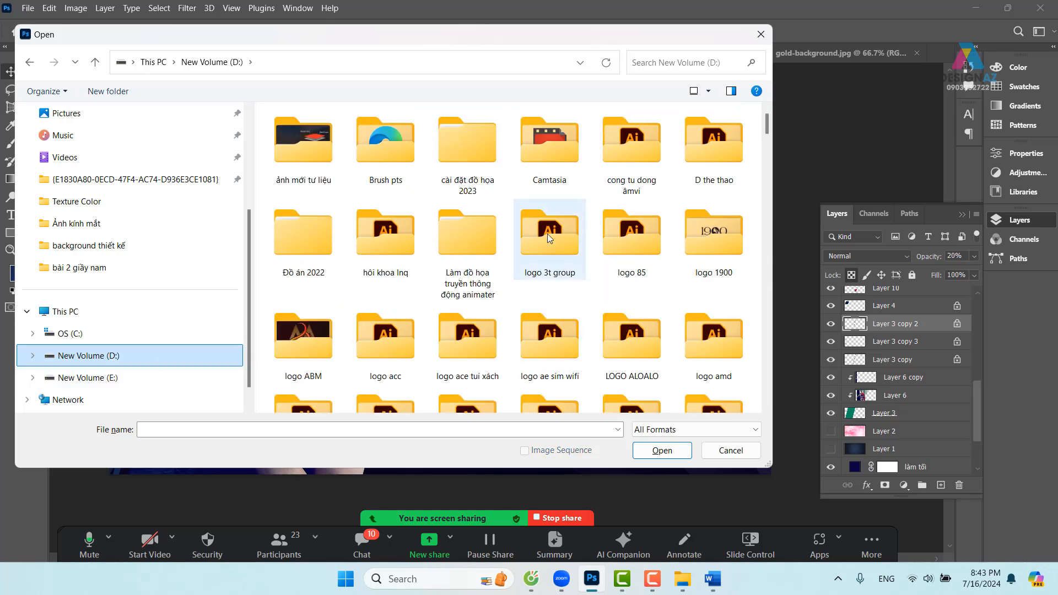
pyautogui.scroll(-15, 607, 327)
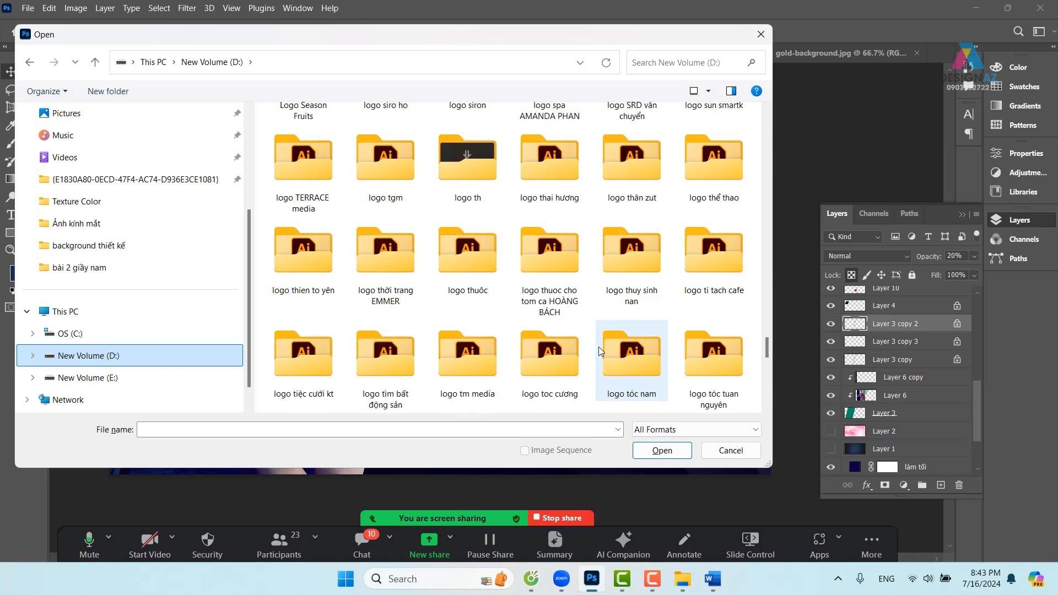
pyautogui.scroll(-5, 598, 346)
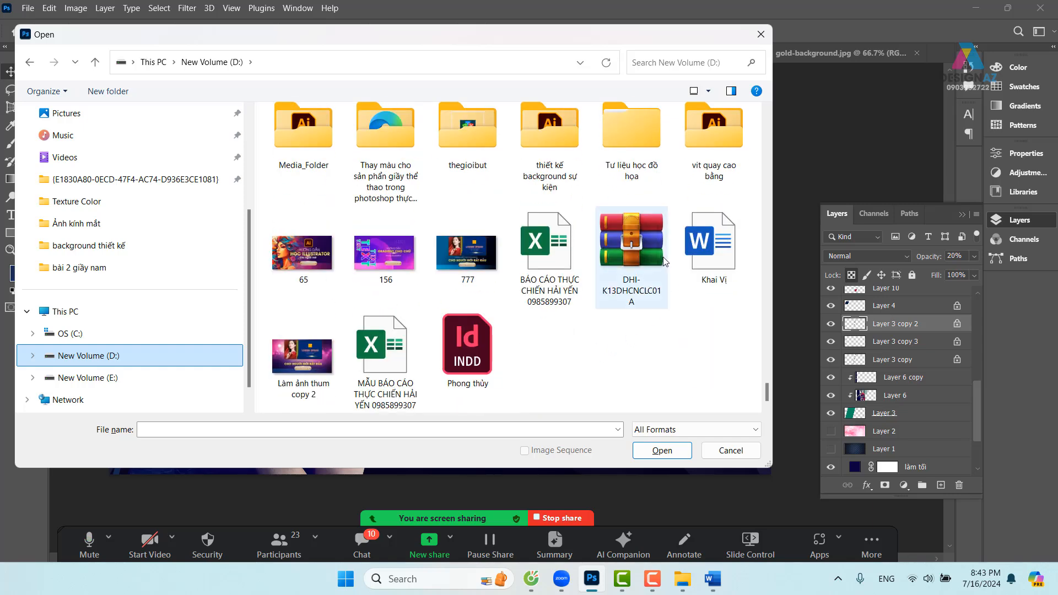
pyautogui.click(636, 143)
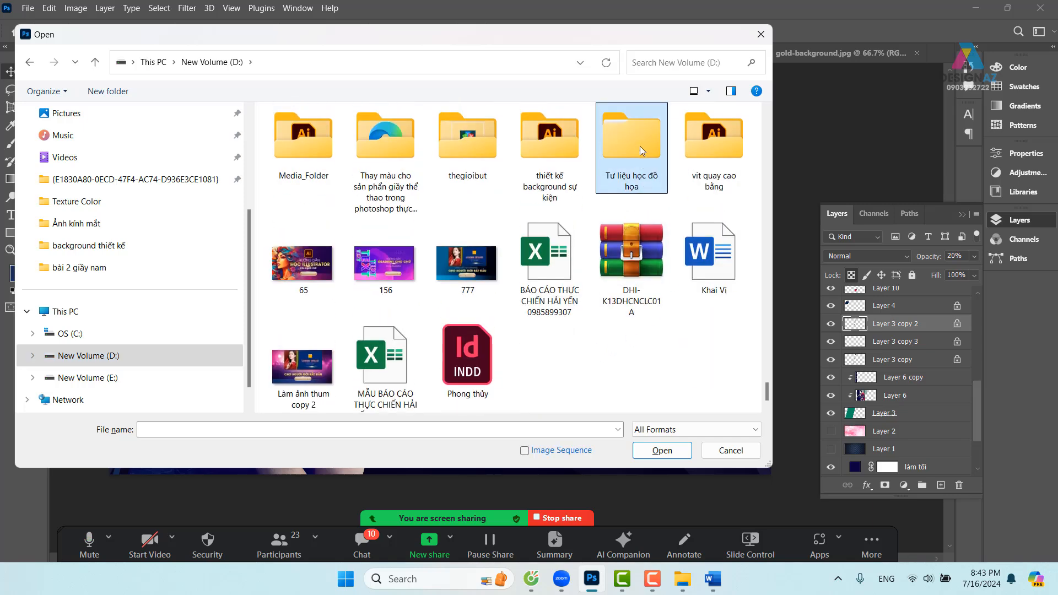
pyautogui.doubleClick(638, 150)
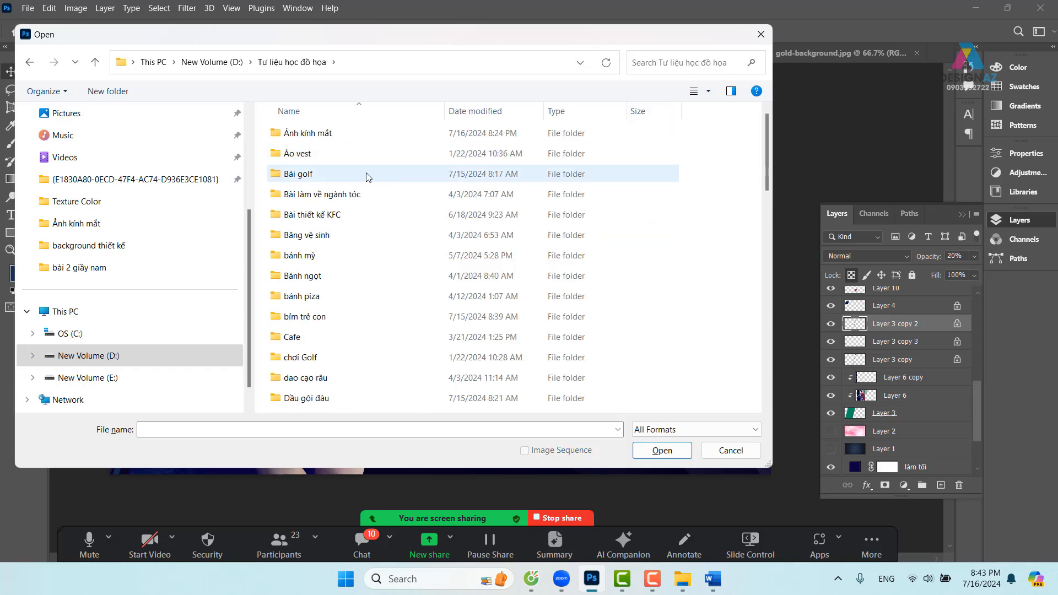
pyautogui.doubleClick(325, 137)
pyautogui.scroll(-3, 464, 364)
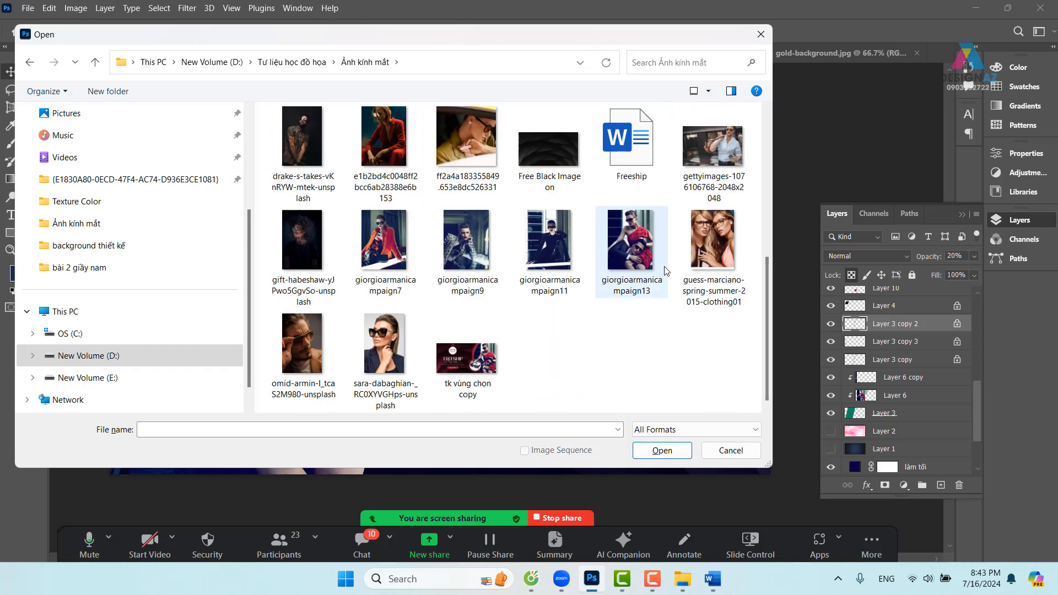
pyautogui.click(464, 364)
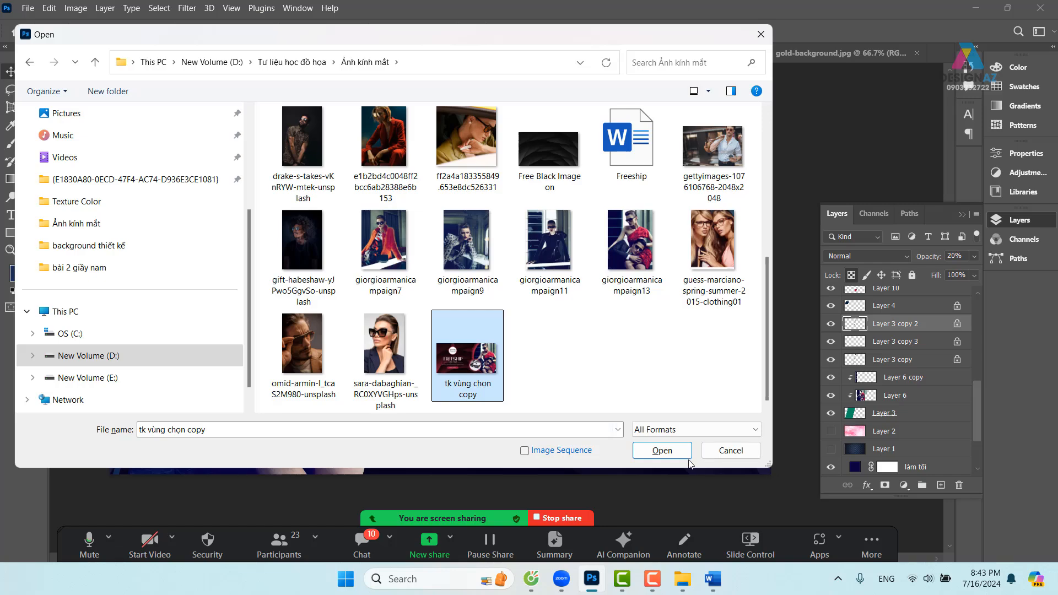
pyautogui.click(672, 452)
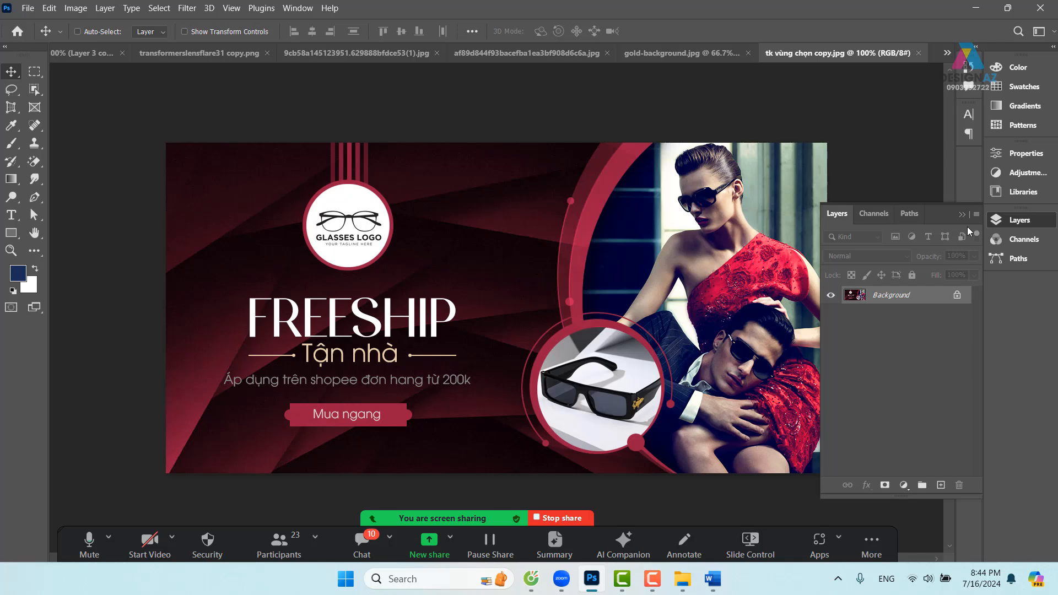
# Close the gold-background, pink rose, pink watercolour and transformerslensflare31 copy images, keeping Untitled-1 and the reference banner open.
pyautogui.click(680, 55)
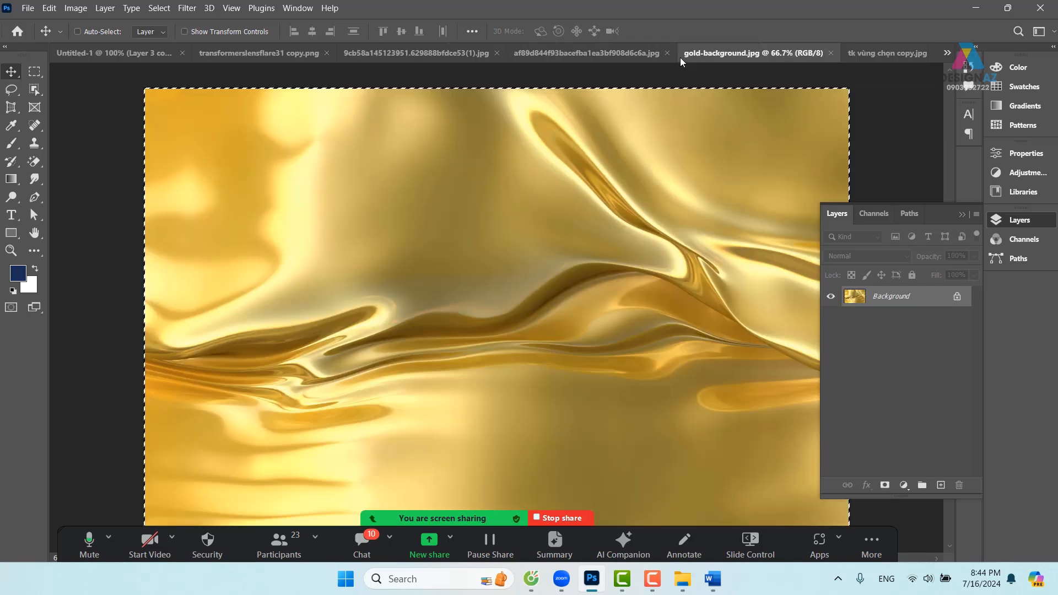
pyautogui.click(830, 52)
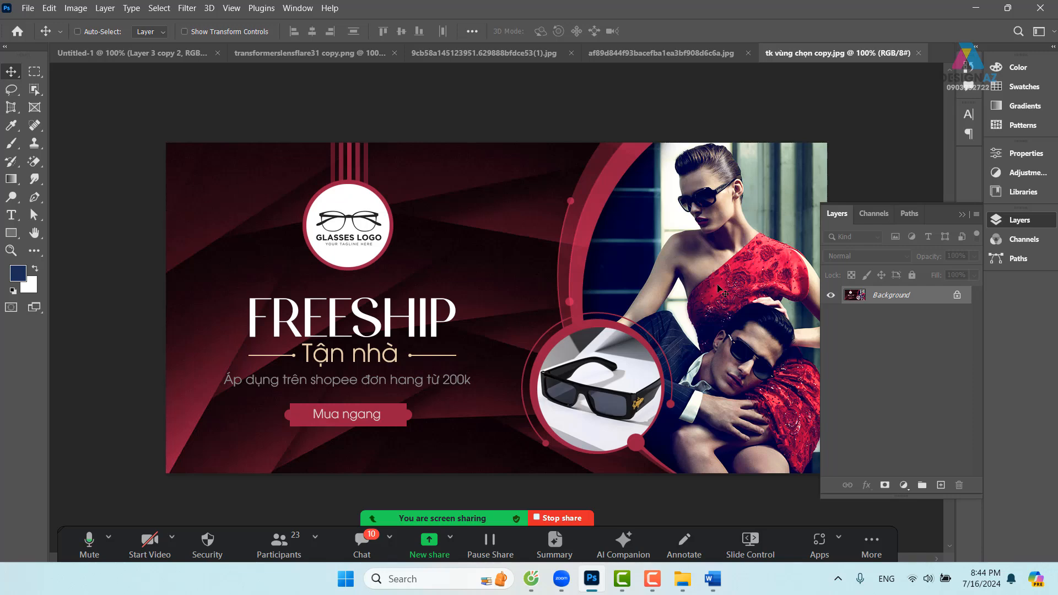
pyautogui.click(735, 55)
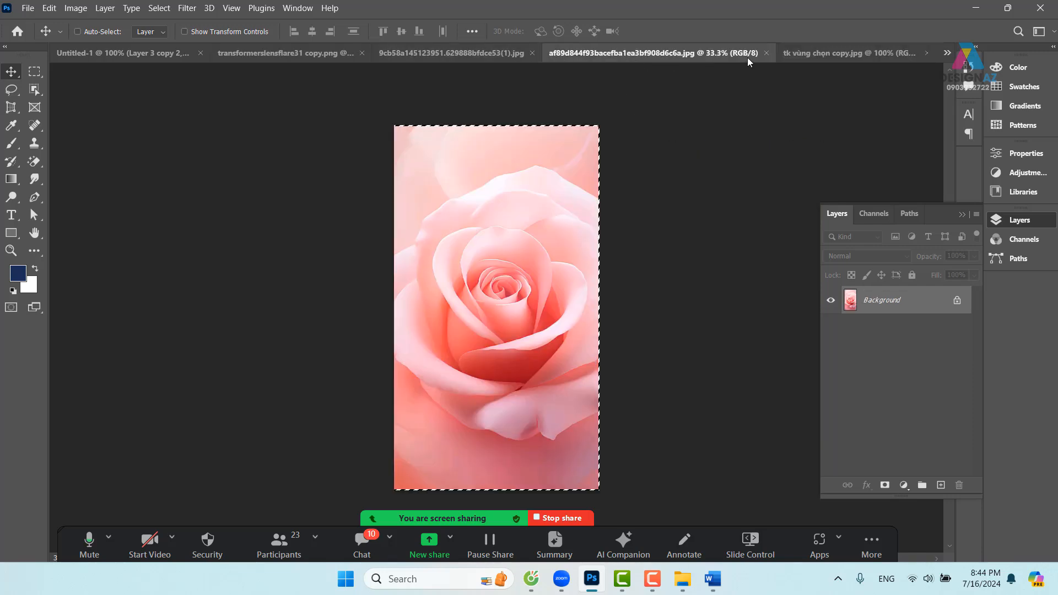
pyautogui.click(766, 53)
pyautogui.click(547, 57)
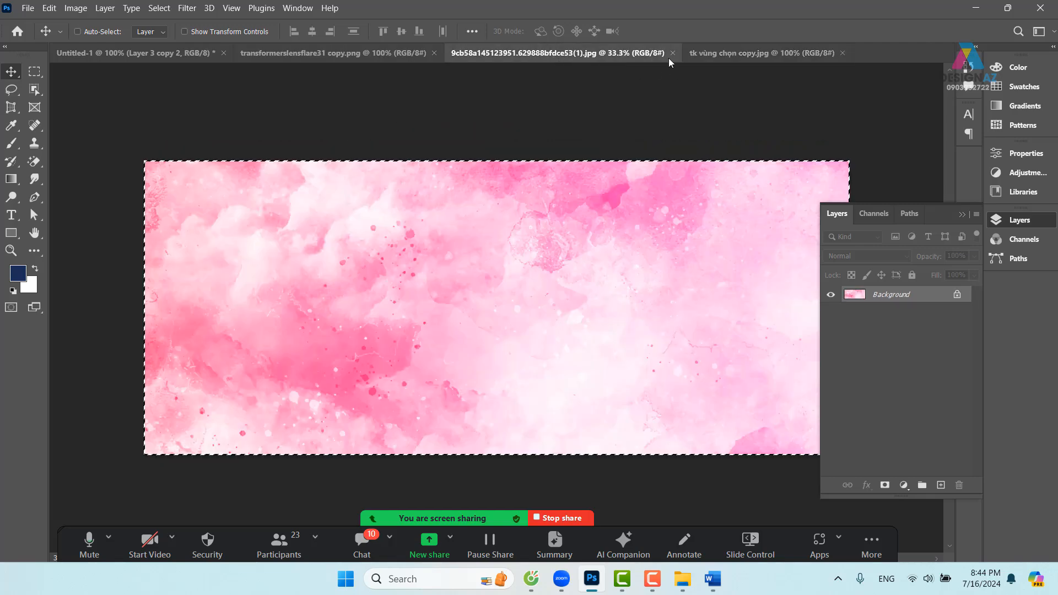
pyautogui.click(673, 54)
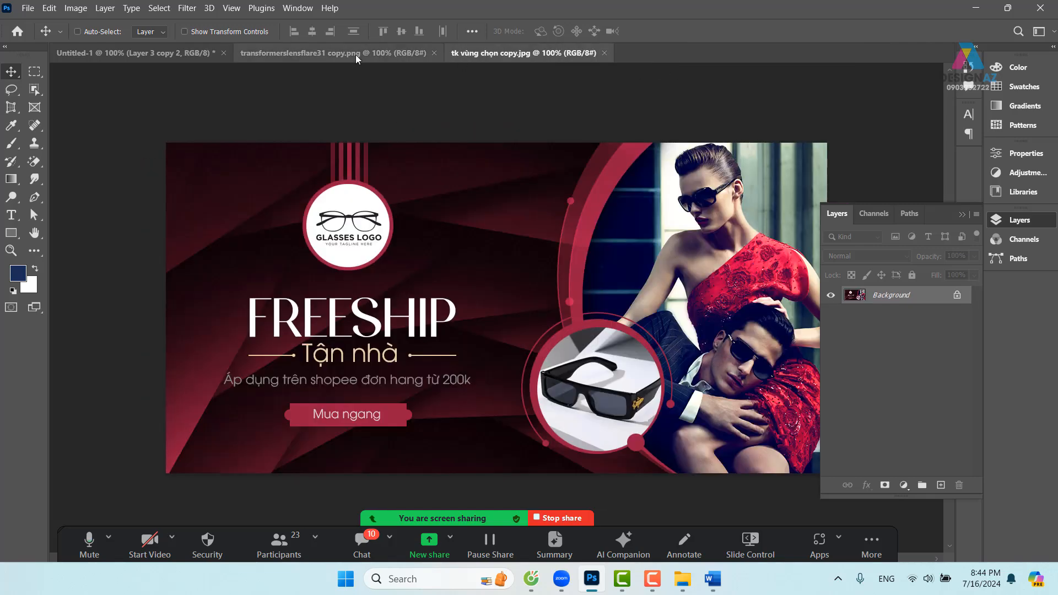
pyautogui.click(355, 54)
pyautogui.click(434, 53)
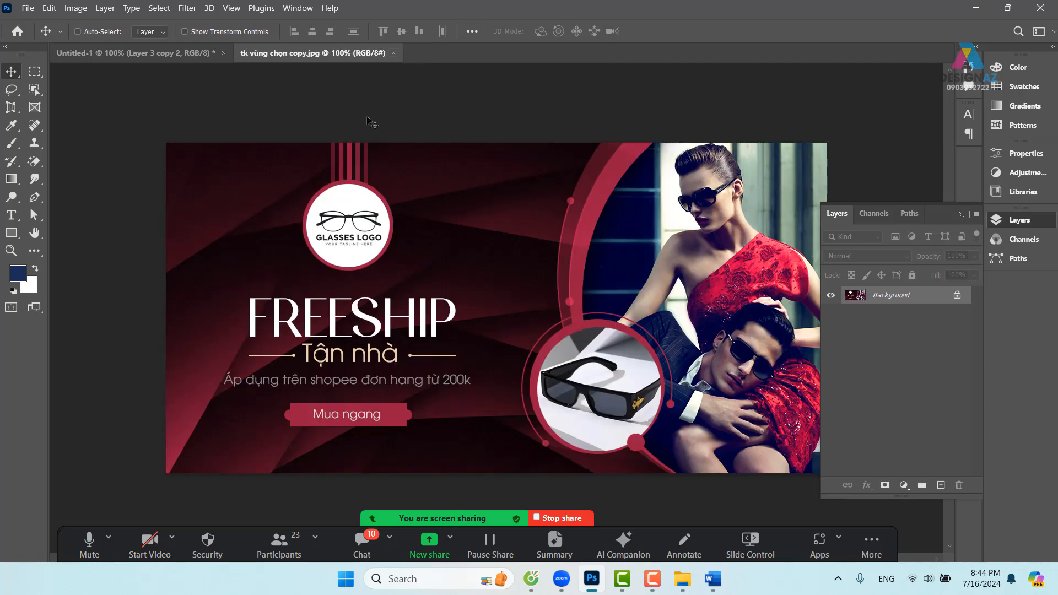
# Switch back and forth between Untitled-1 and tk vùng chọn copy.jpg to compare the two banner layouts.
pyautogui.click(164, 52)
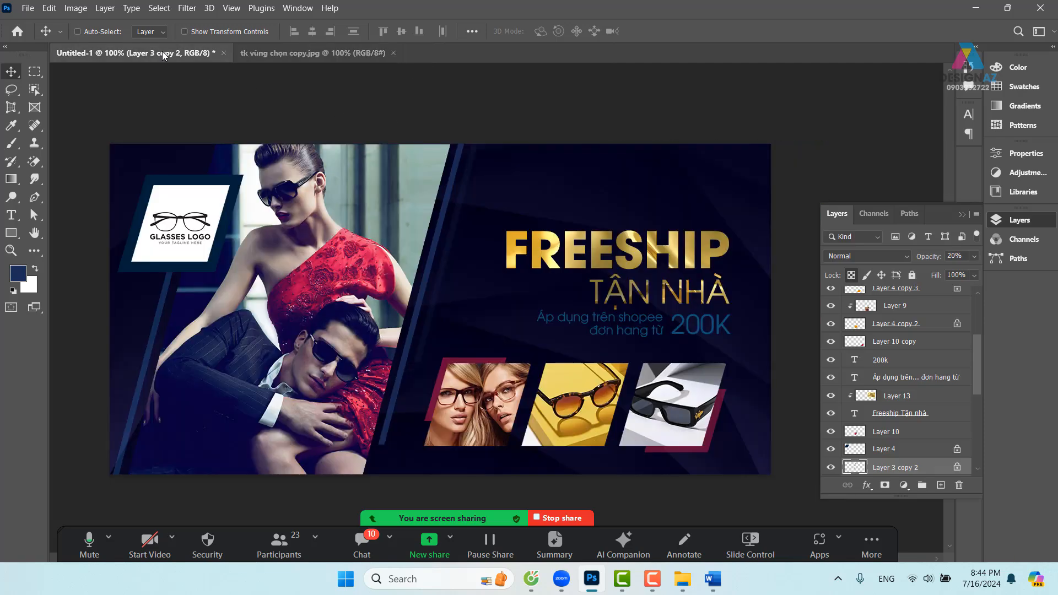
pyautogui.click(332, 54)
pyautogui.click(124, 55)
pyautogui.click(332, 54)
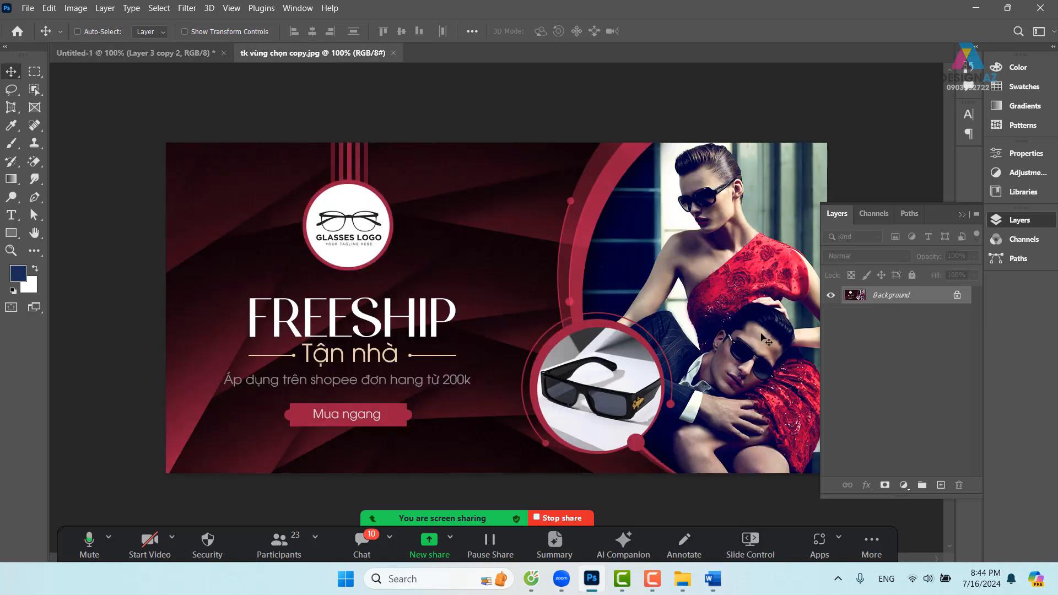
pyautogui.click(162, 54)
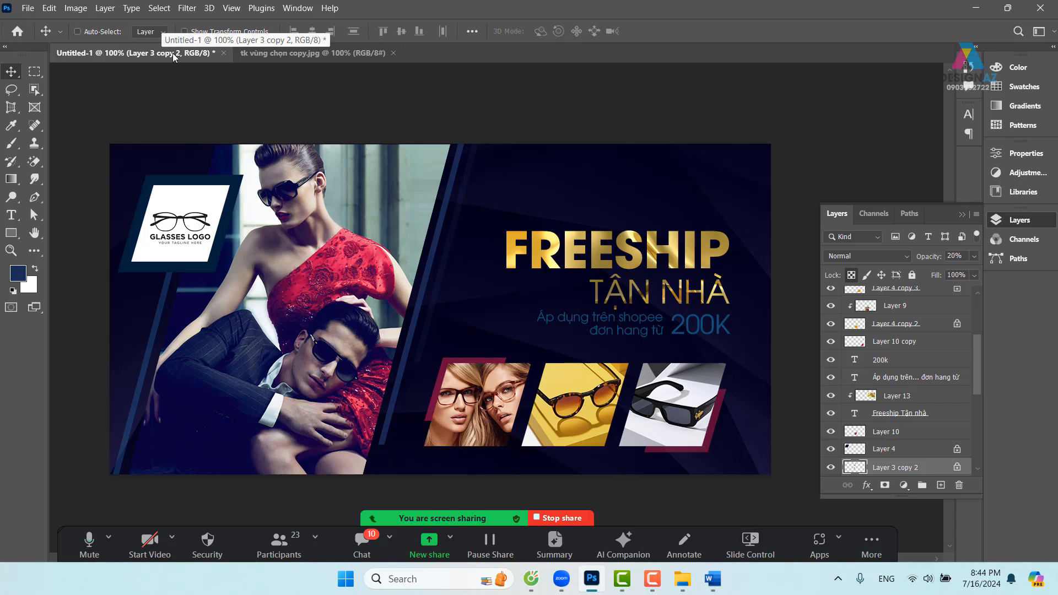
pyautogui.click(280, 52)
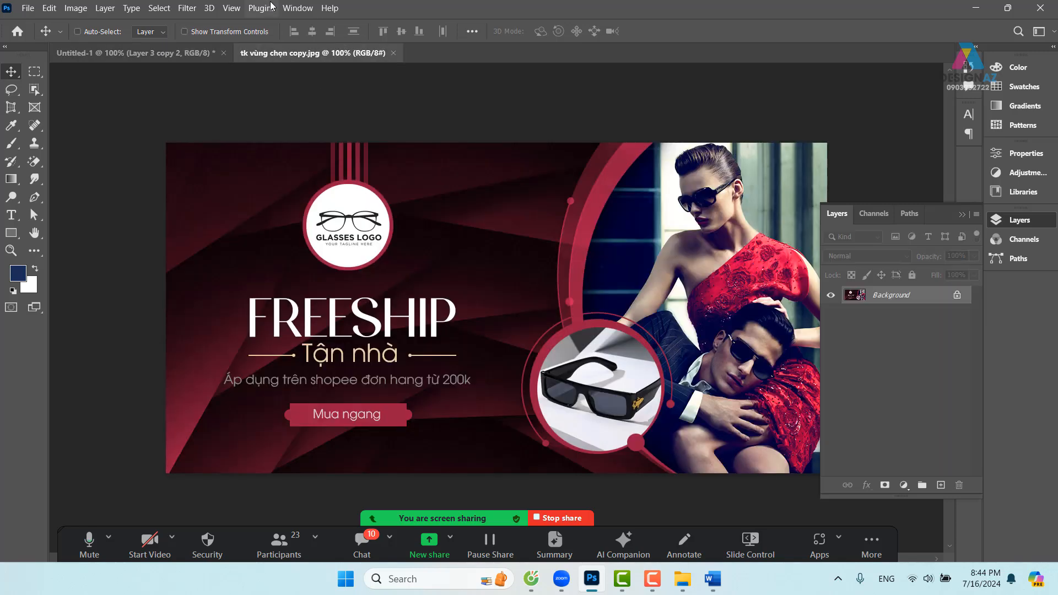
# Arrange the two open banner documents side by side in a 2-up Vertical layout.
pyautogui.click(298, 8)
pyautogui.moveTo(330, 8)
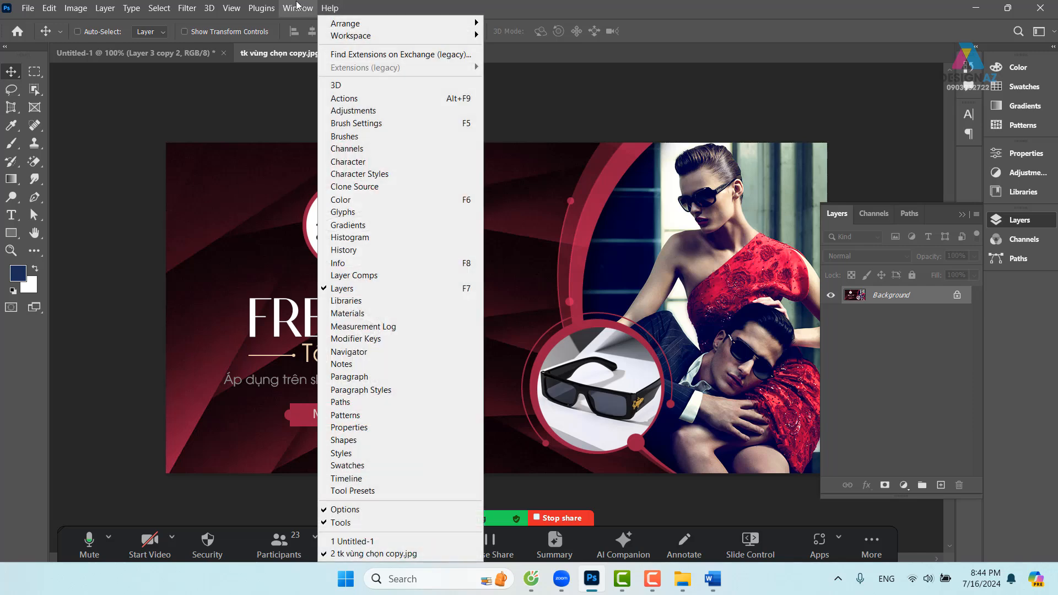
pyautogui.moveTo(378, 24)
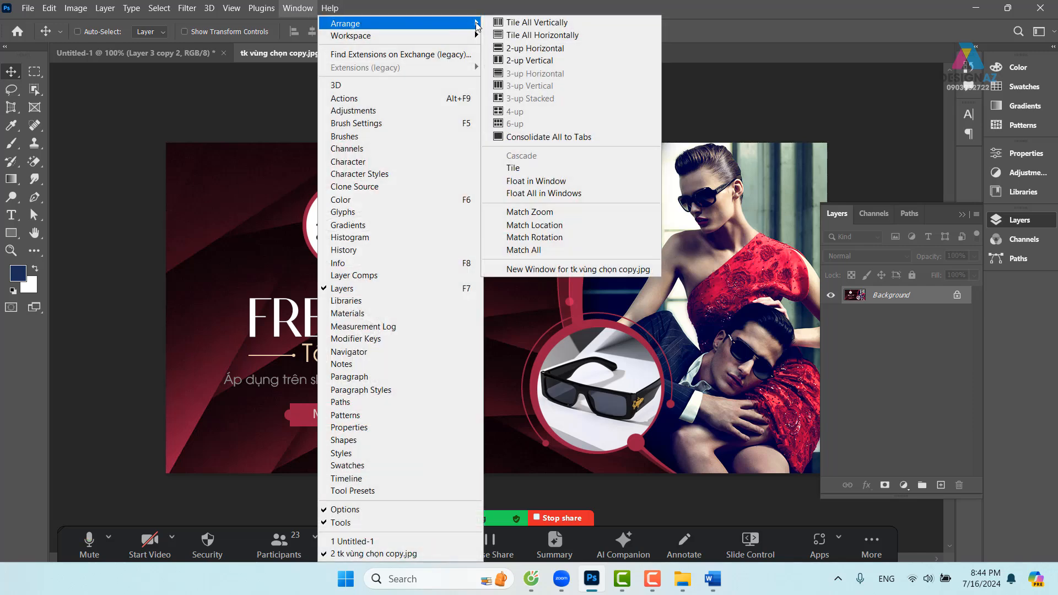
pyautogui.click(527, 61)
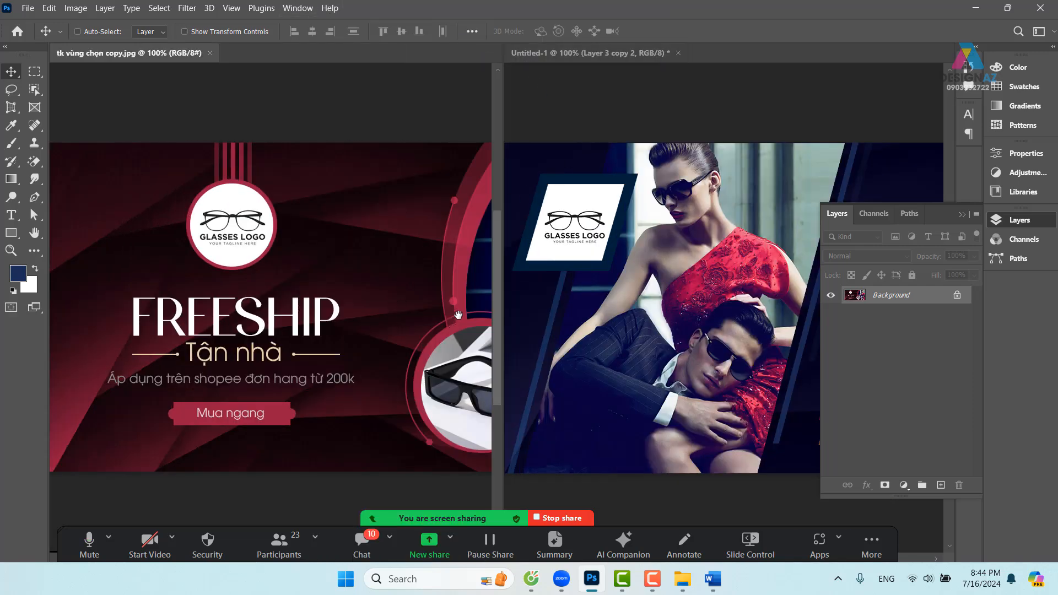
# View the couple photo side of the reference banner and close tk vùng chọn copy.jpg, keeping Untitled-1 open.
pyautogui.hscroll(5, 362, 366)
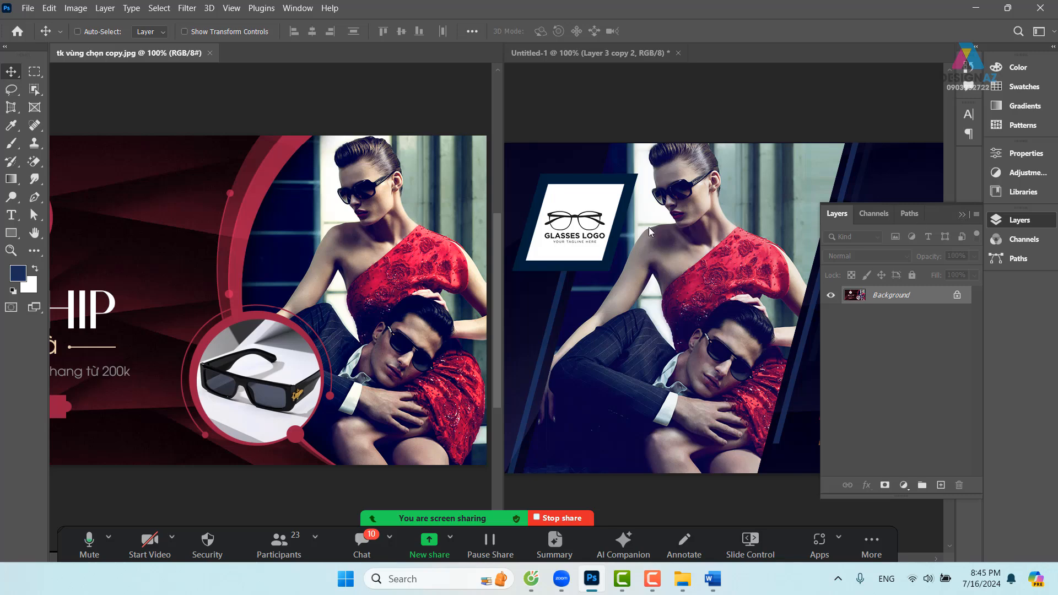
pyautogui.click(210, 53)
# Duplicate the couple photo on Layer 6 and clip the copy to the slanted Layer 3 shape.
pyautogui.rightClick(410, 229)
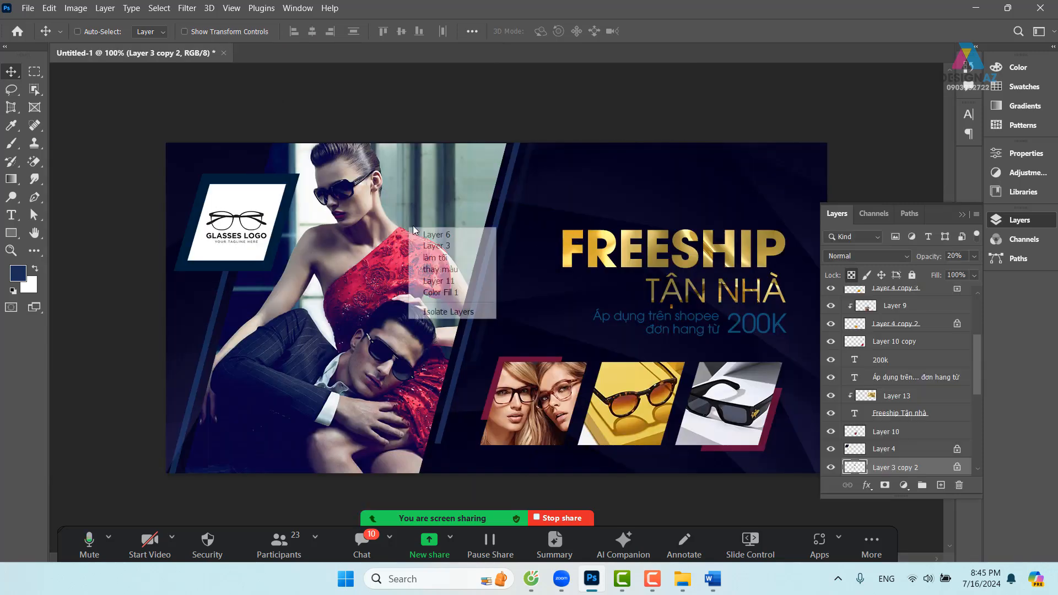
pyautogui.click(436, 236)
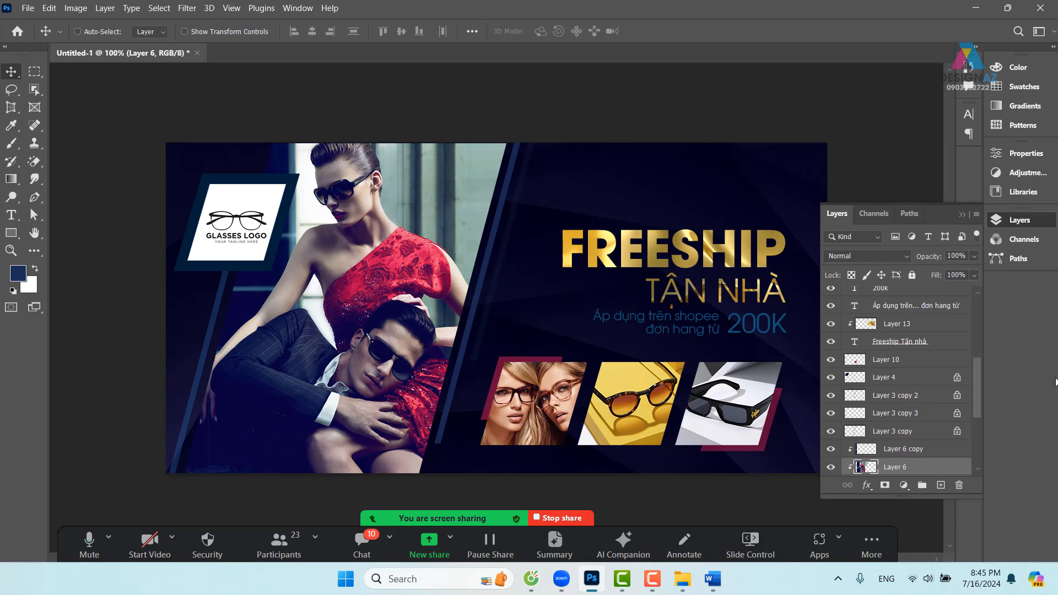
pyautogui.moveTo(978, 383); pyautogui.dragTo(980, 403)
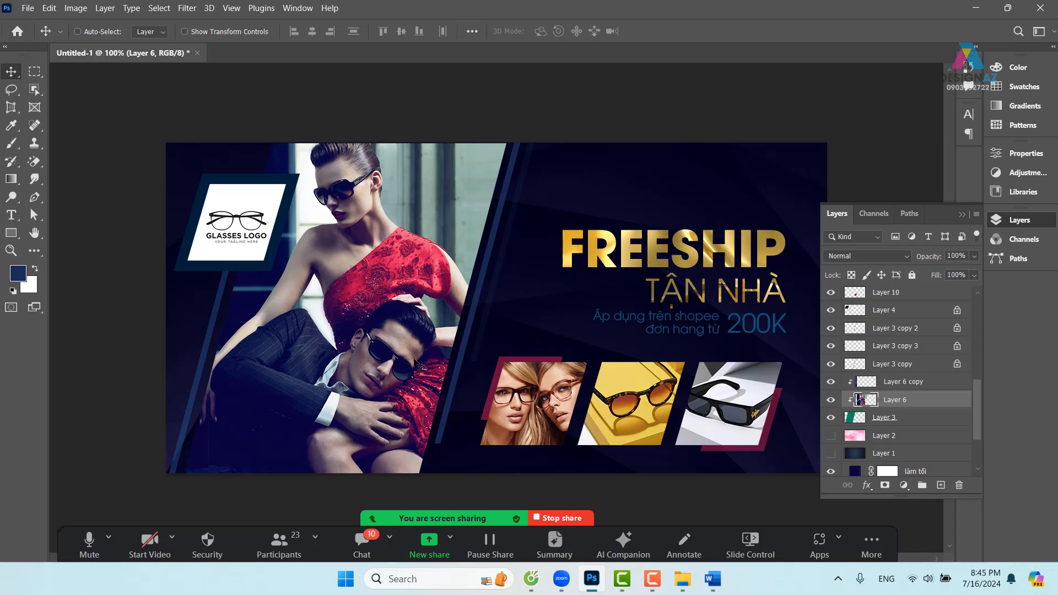
pyautogui.click(913, 388)
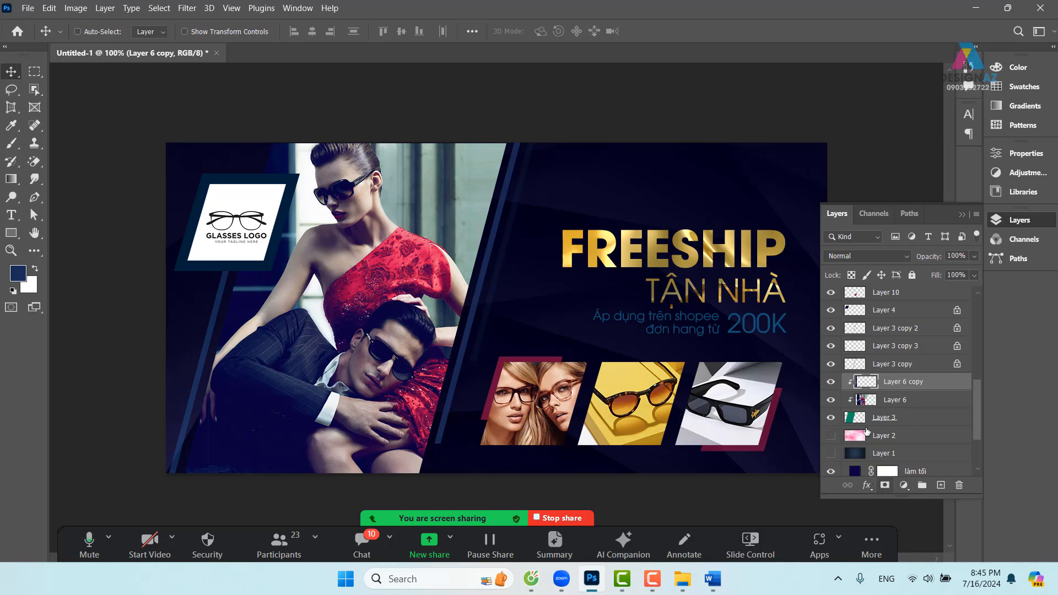
pyautogui.rightClick(352, 282)
pyautogui.click(376, 286)
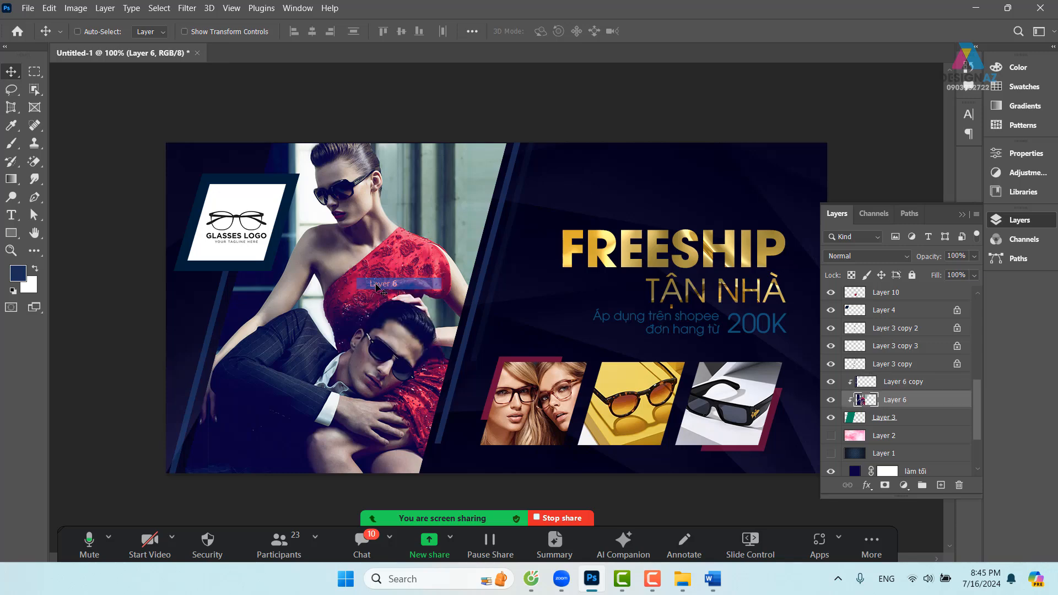
pyautogui.hotkey('ctrl', 'j')
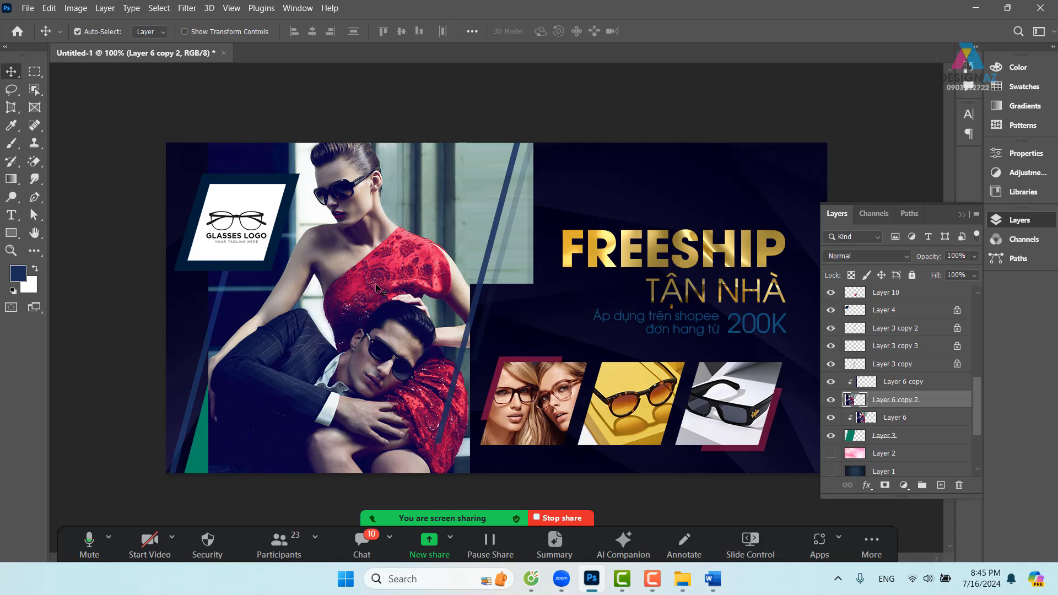
pyautogui.hotkey('ctrl', 'alt', 'g')
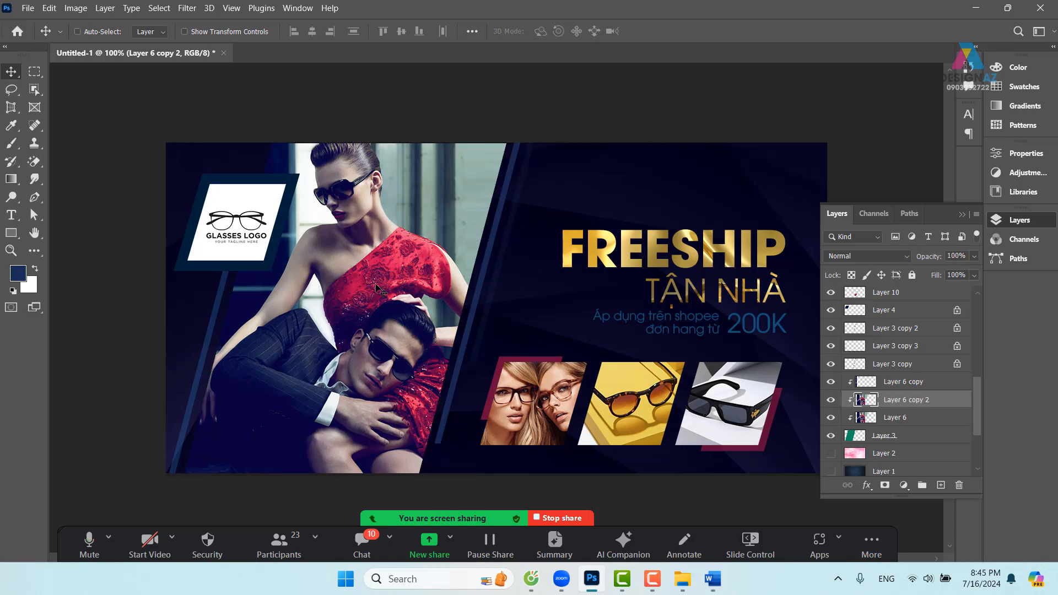
# Set the duplicated couple photo layer's blend mode to Soft Light and its opacity to 47%.
pyautogui.click(886, 257)
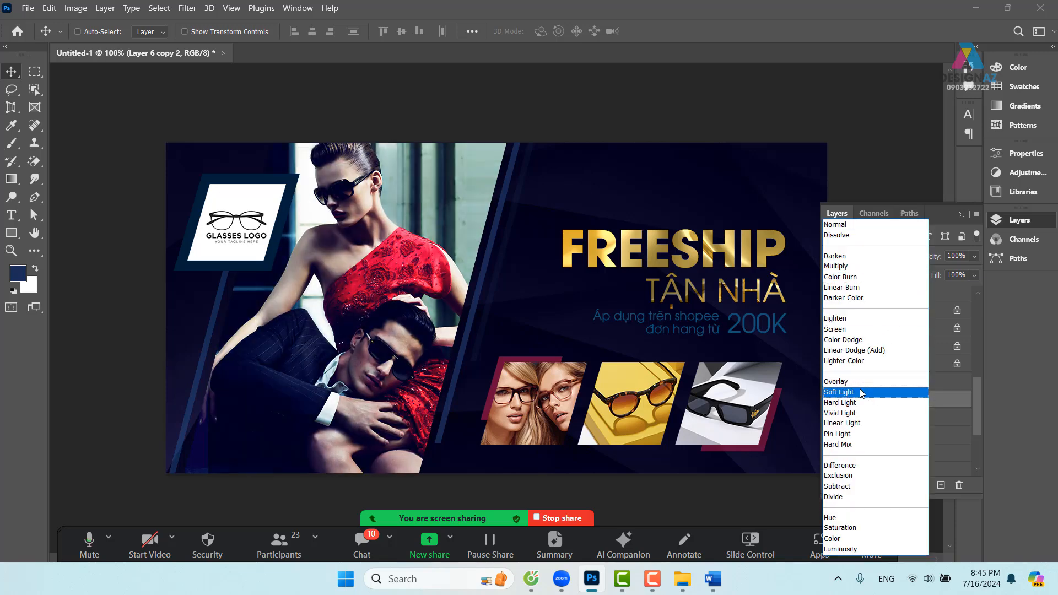
pyautogui.click(881, 392)
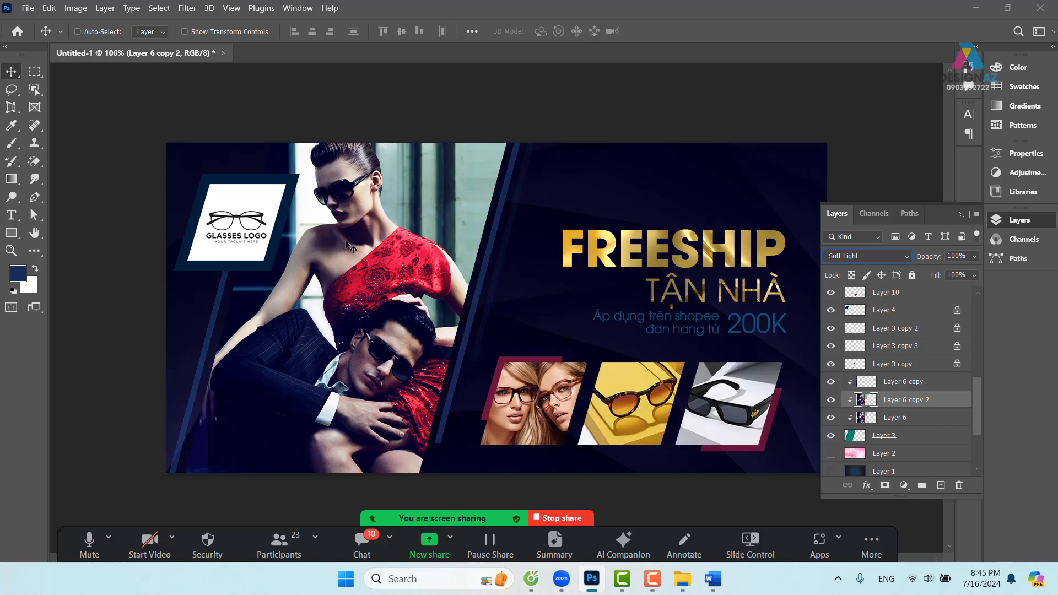
pyautogui.click(975, 258)
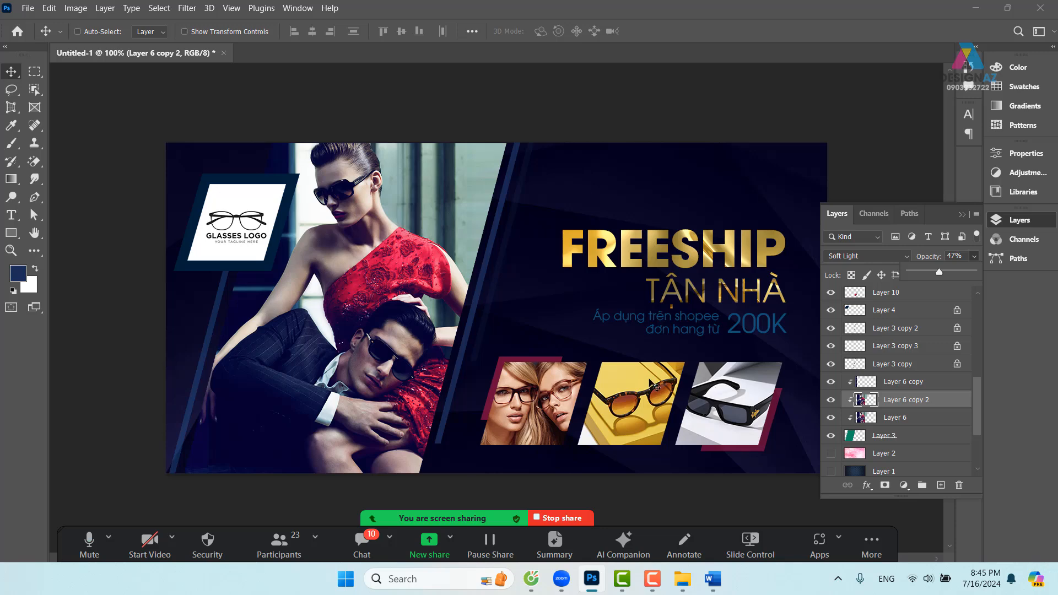
# Inspect the whole banner in the window and in full-screen mode, and return to the standard screen mode.
pyautogui.moveTo(560, 325); pyautogui.dragTo(446, 325)
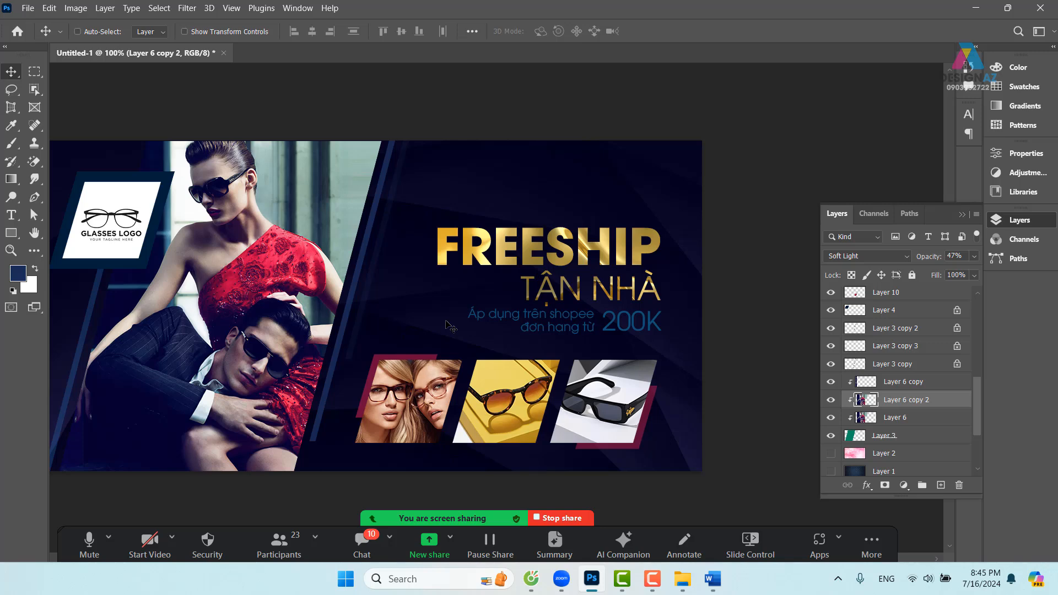
pyautogui.moveTo(367, 324); pyautogui.dragTo(416, 323)
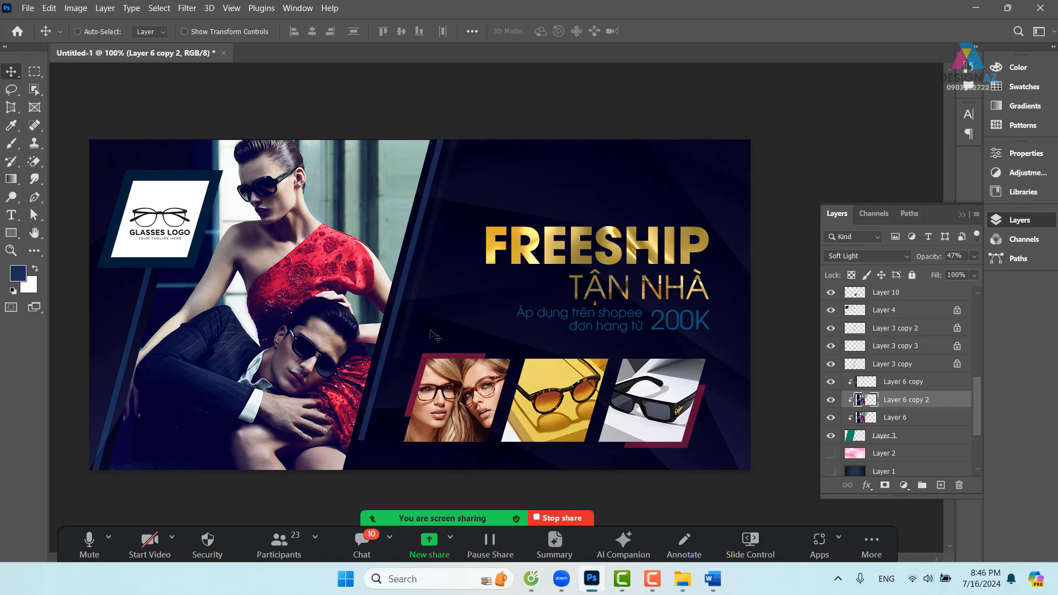
pyautogui.moveTo(476, 346); pyautogui.dragTo(509, 342)
pyautogui.press('f')
pyautogui.press('f')
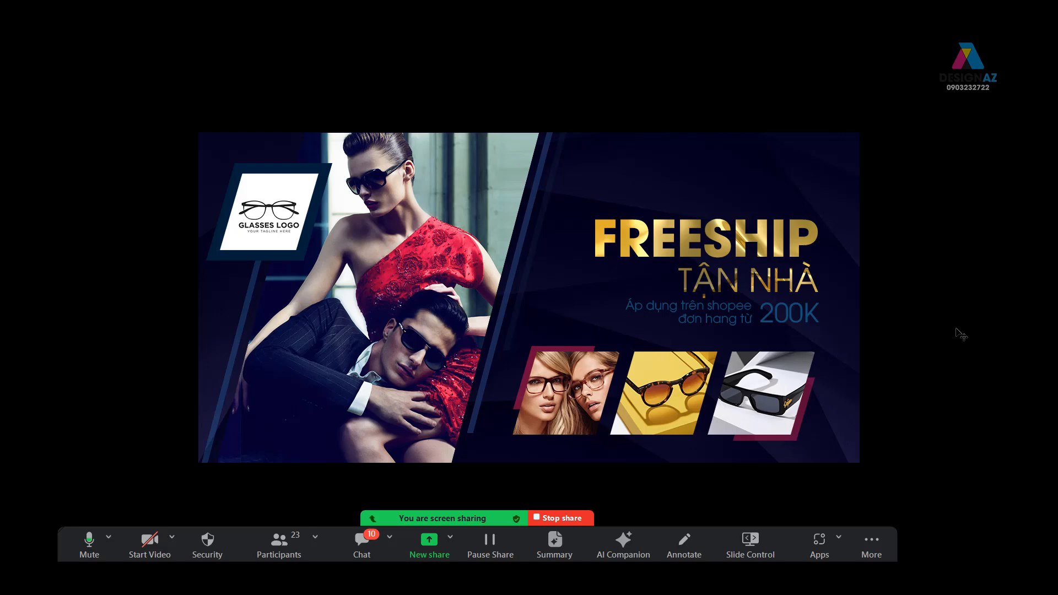
pyautogui.press('f')
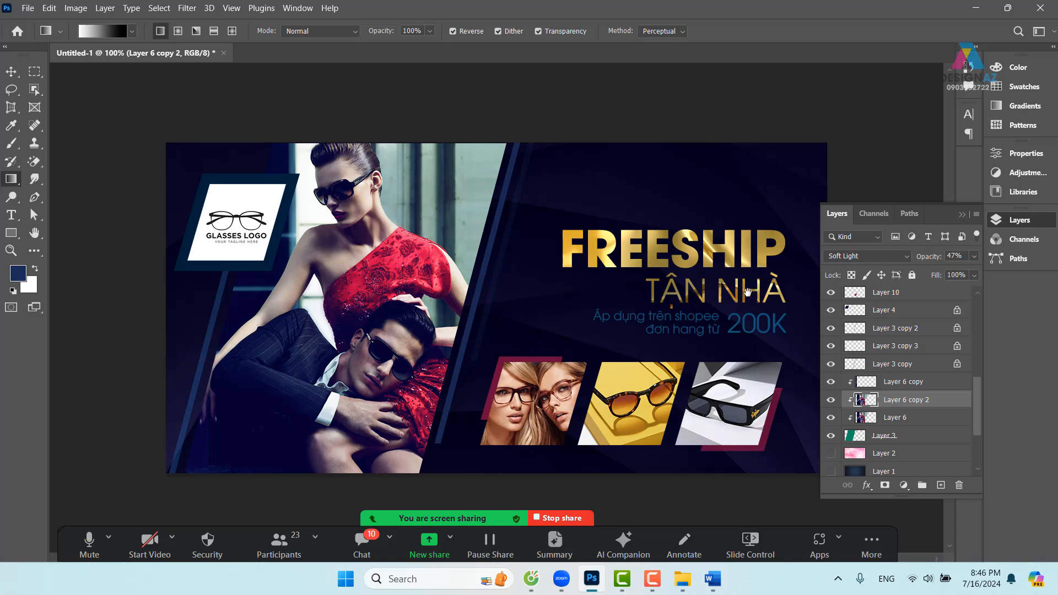
pyautogui.moveTo(748, 293); pyautogui.dragTo(696, 284)
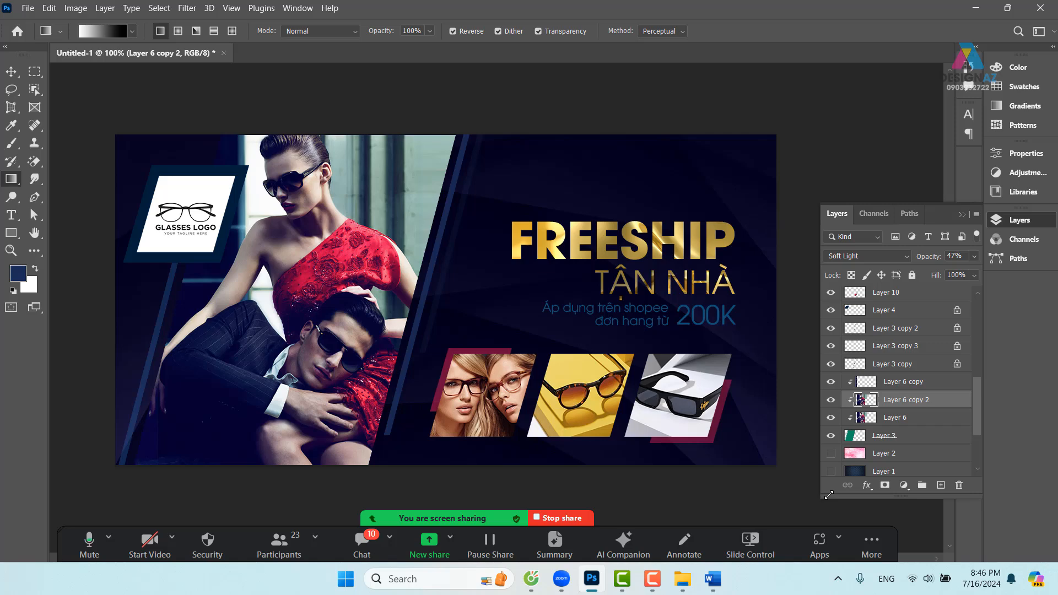
# Save the banner as the Photoshop file tk in the Ảnh kính mắt folder with Maximize Compatibility enabled.
pyautogui.hotkey('ctrl', 's')
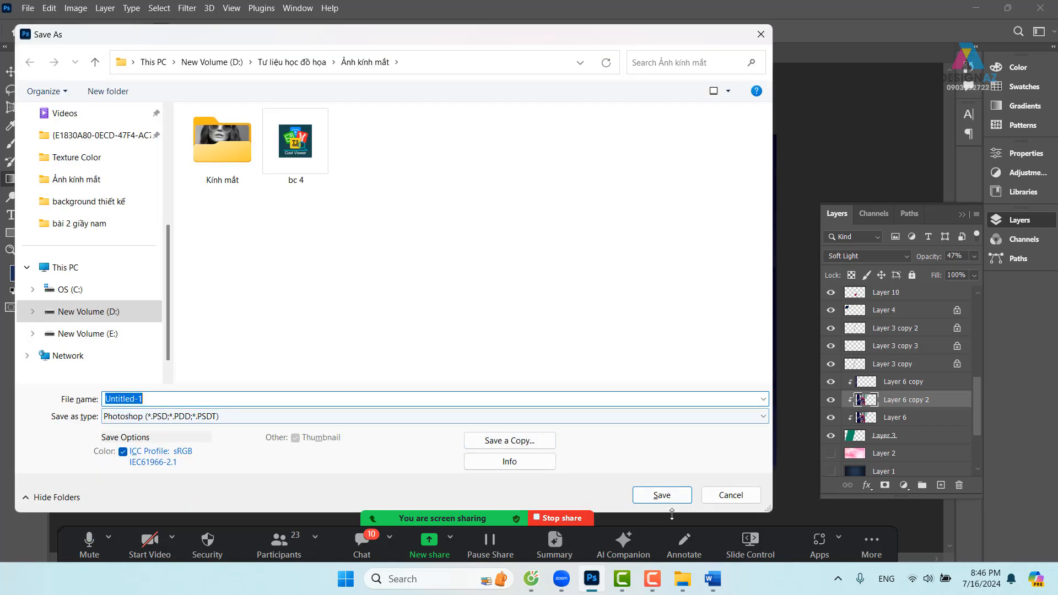
pyautogui.press('BackSpace')
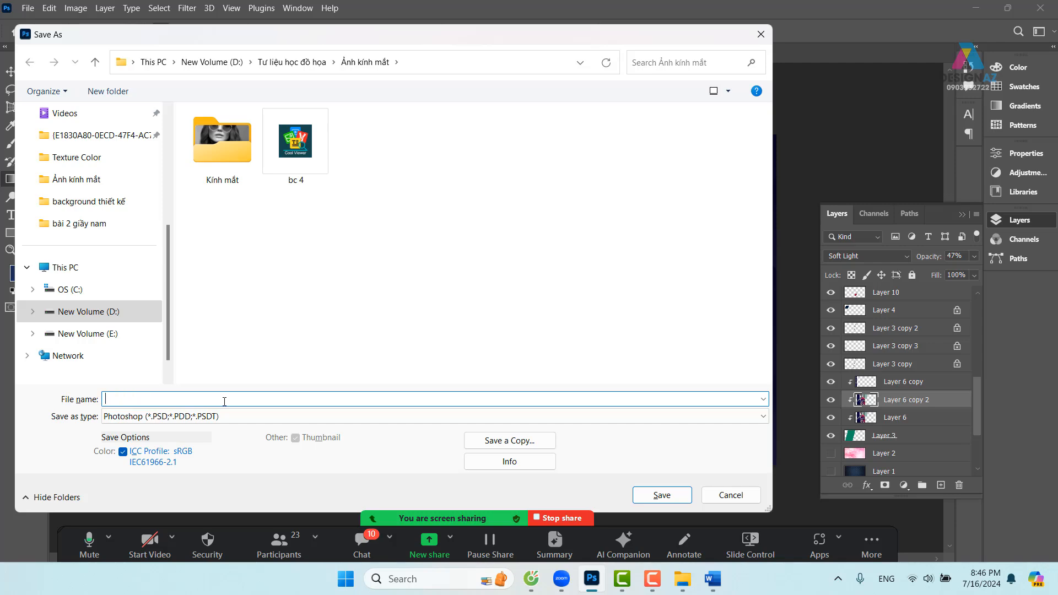
pyautogui.write('tk')
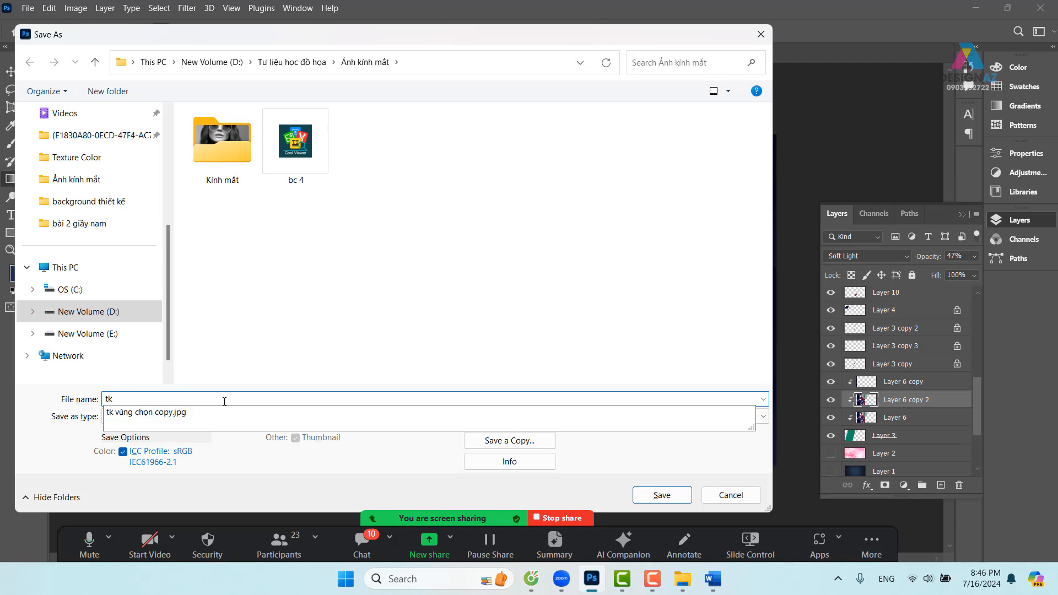
pyautogui.press('Return')
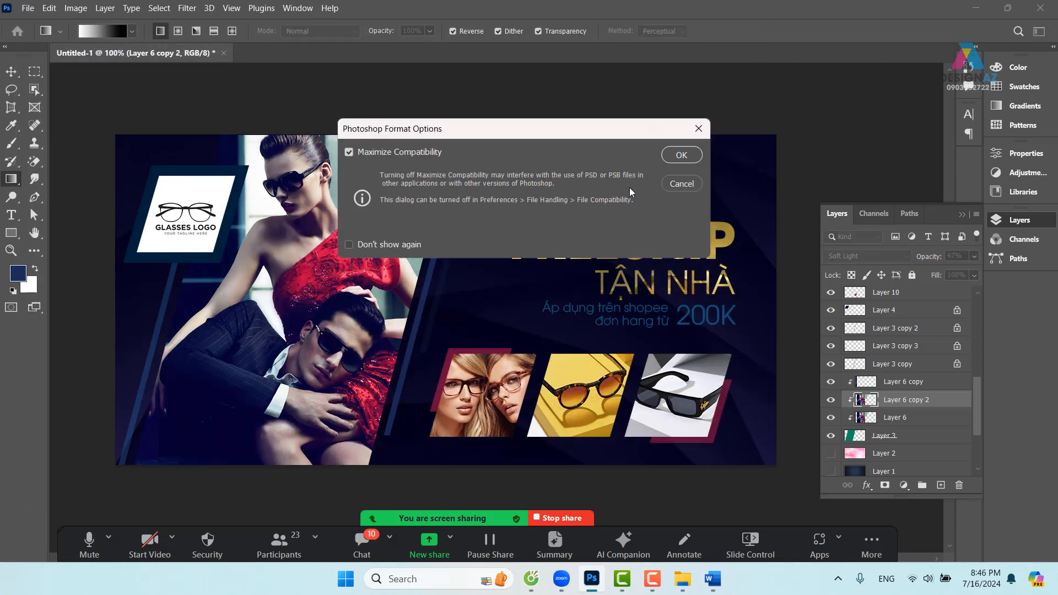
pyautogui.click(683, 156)
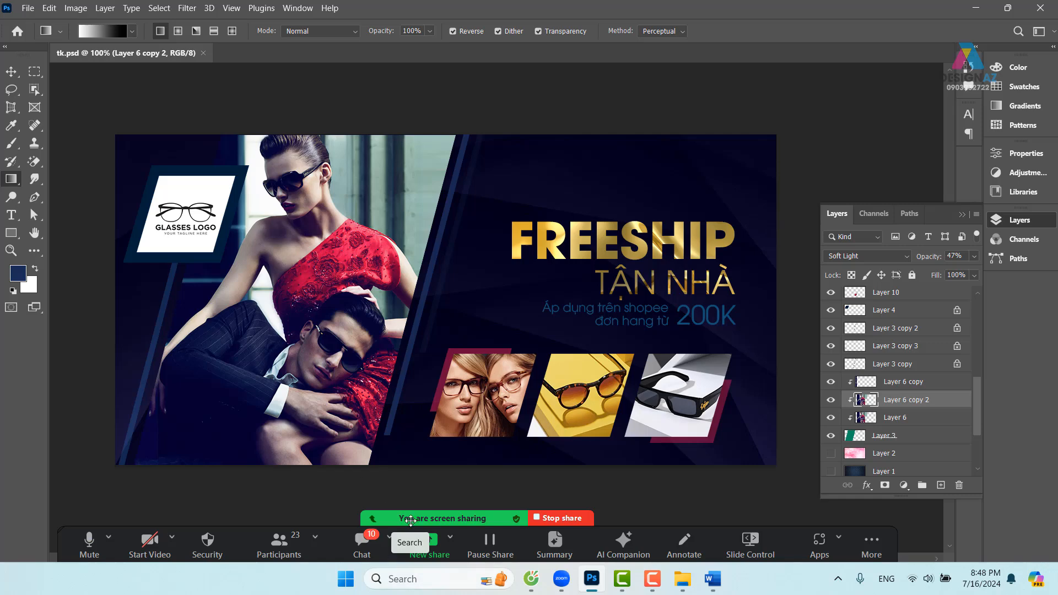
# Stop the Zoom screen share and mute the host's microphone in the meeting.
pyautogui.click(559, 520)
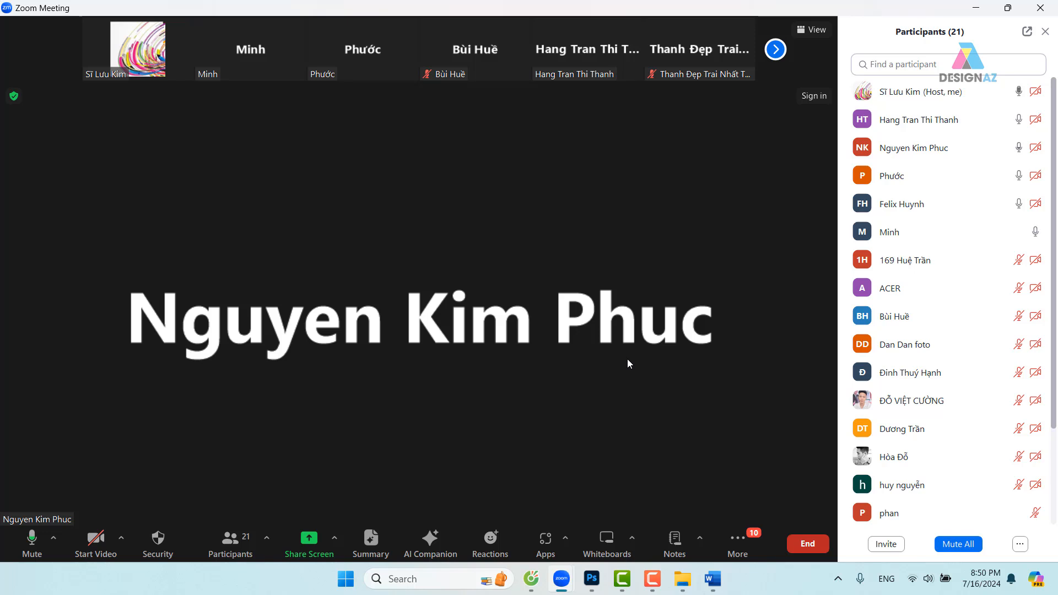
pyautogui.click(30, 541)
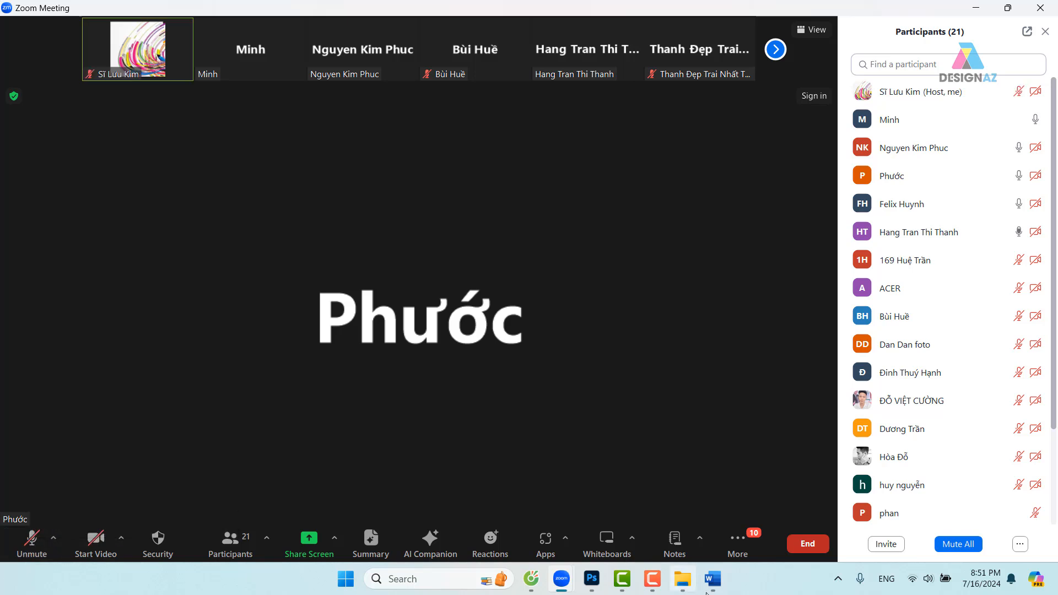
# Switch to the Freeship document in Word.
pyautogui.click(721, 585)
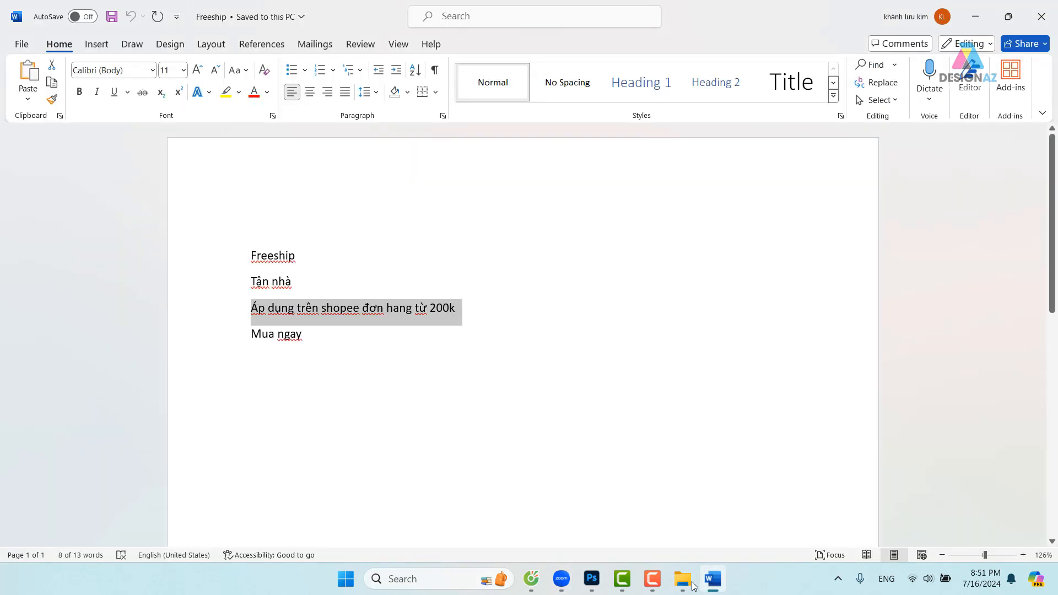